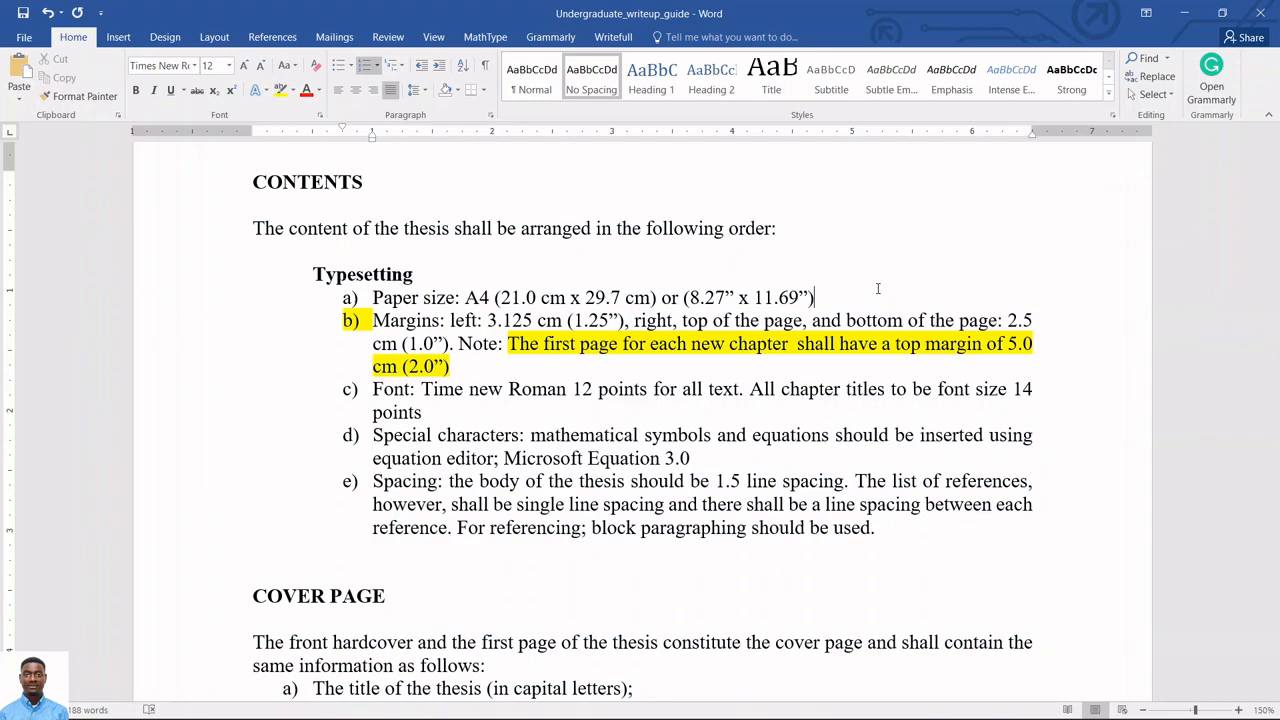
# Switch from the write-up guide to the blank Document10 and close its navigation pane.
pyautogui.scroll(-5, 878, 288)
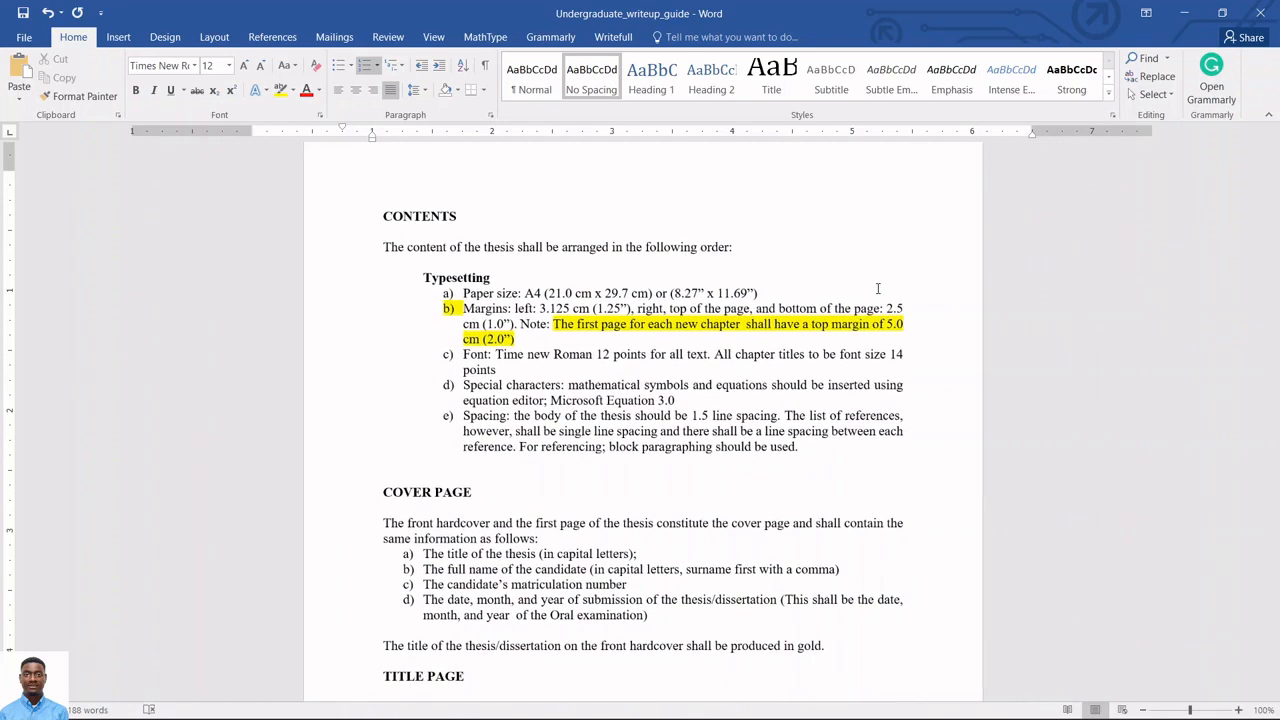
pyautogui.moveTo(808, 709)
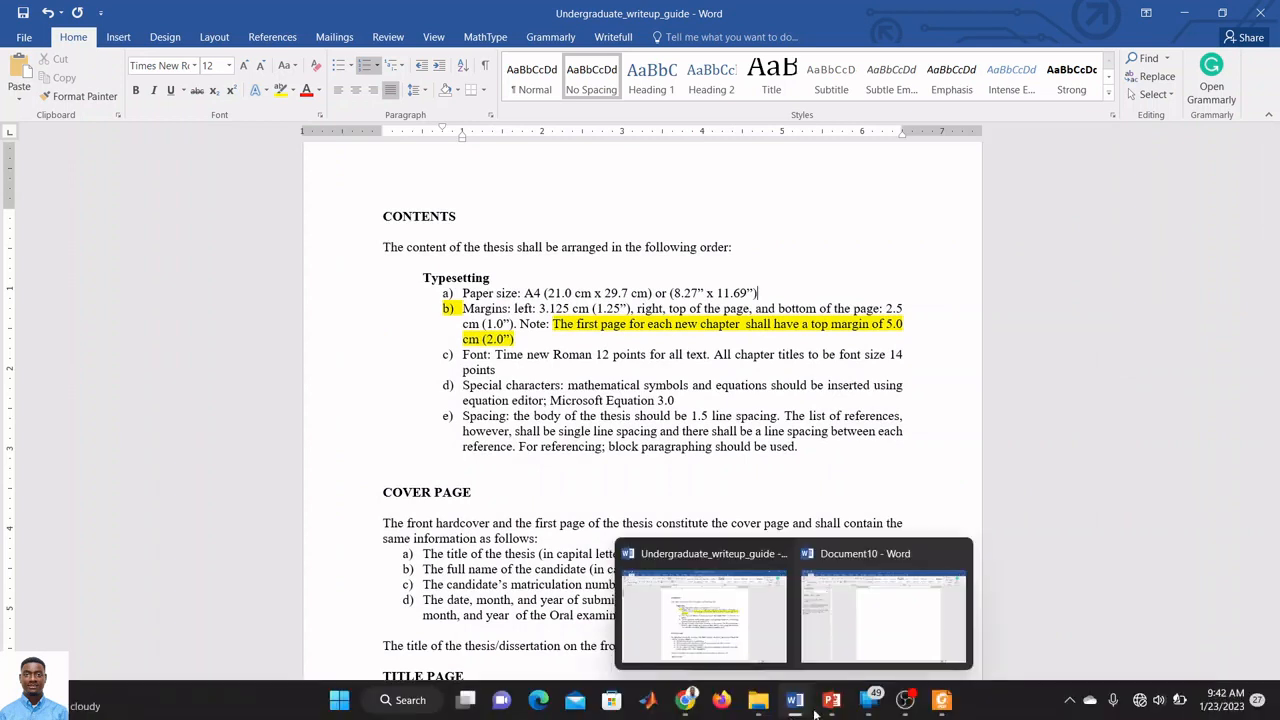
pyautogui.click(870, 615)
pyautogui.scroll(3, 841, 531)
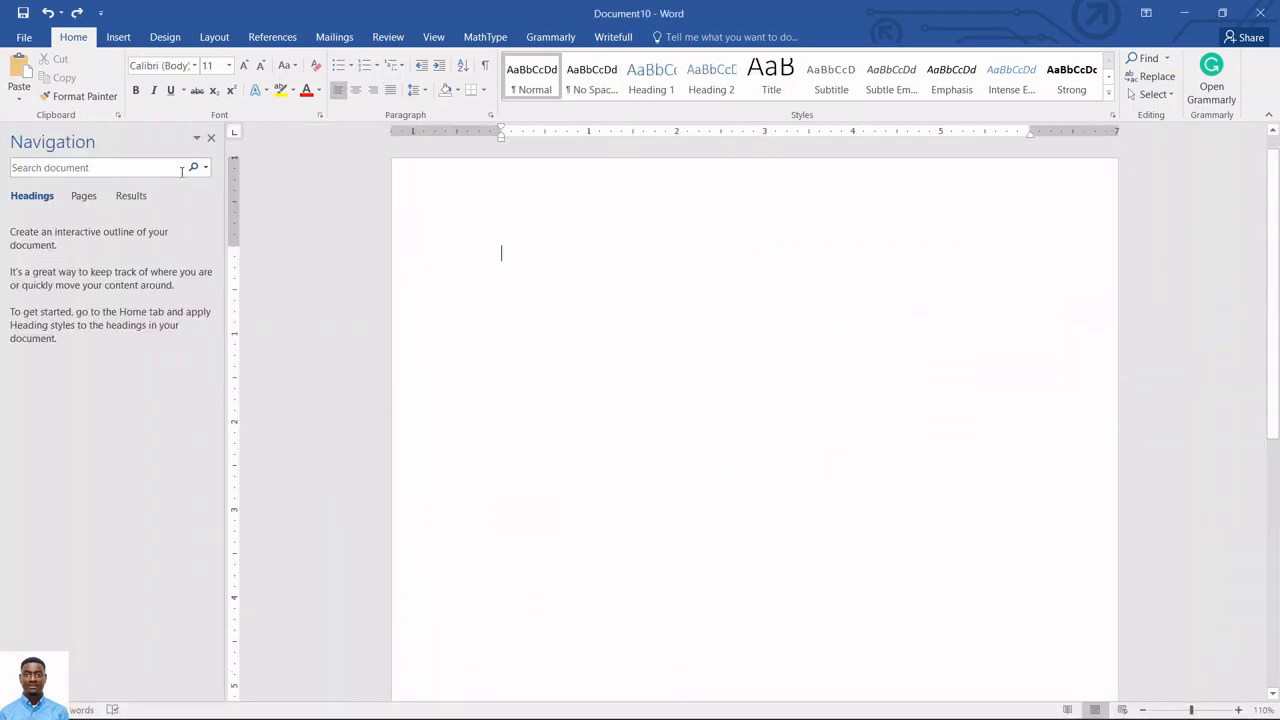
pyautogui.click(211, 139)
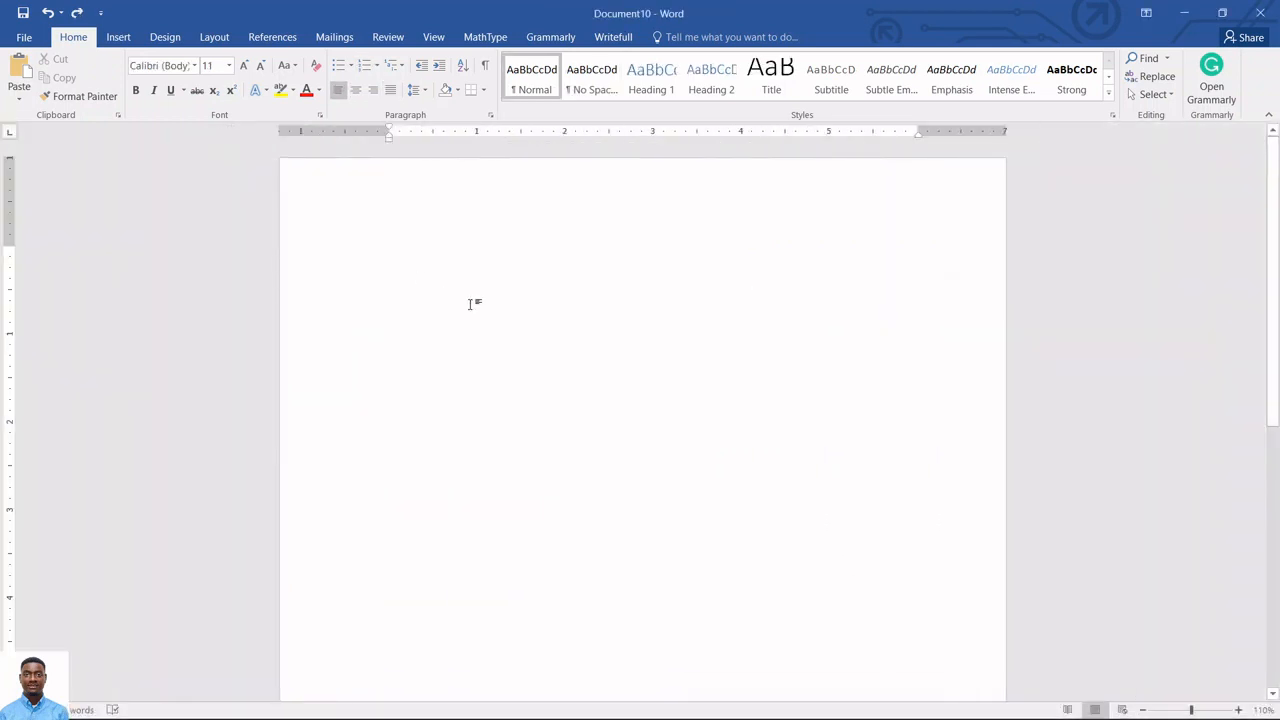
# Arrange the two documents side by side, with Document10 on the right half and Undergraduate_writeup_guide on the left half.
pyautogui.press('super+Right')
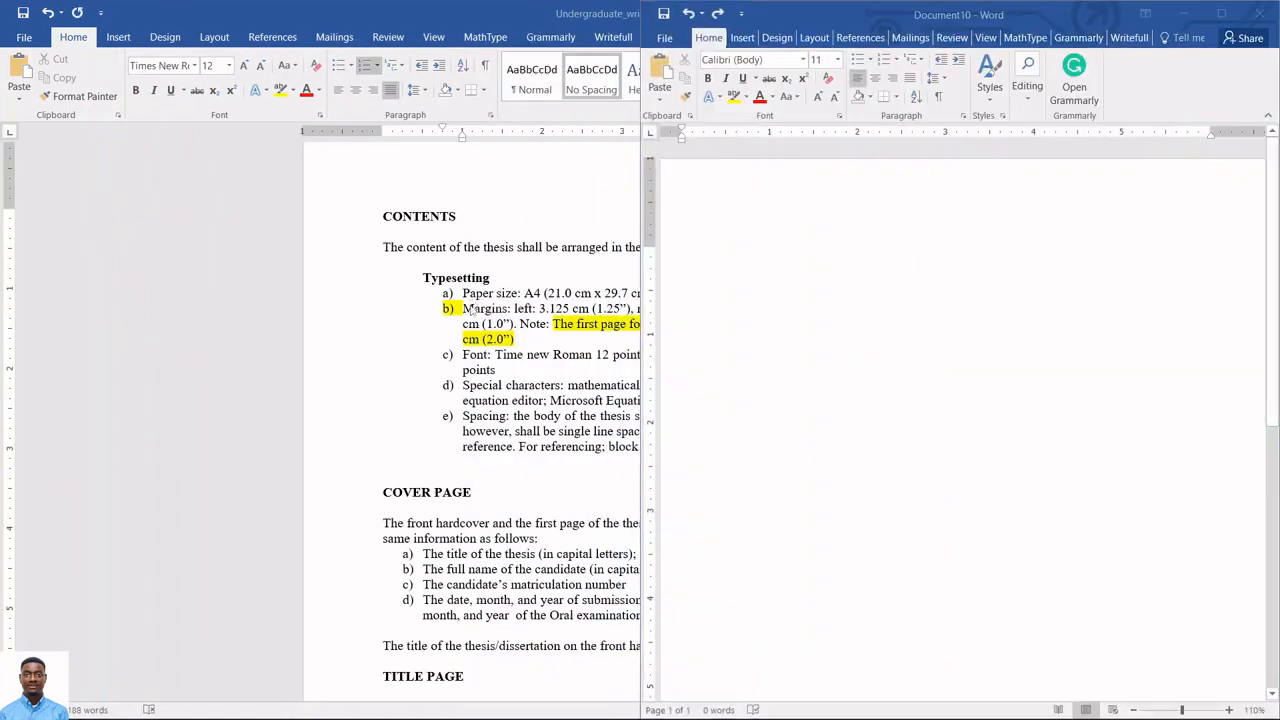
pyautogui.scroll(-2, 777, 370)
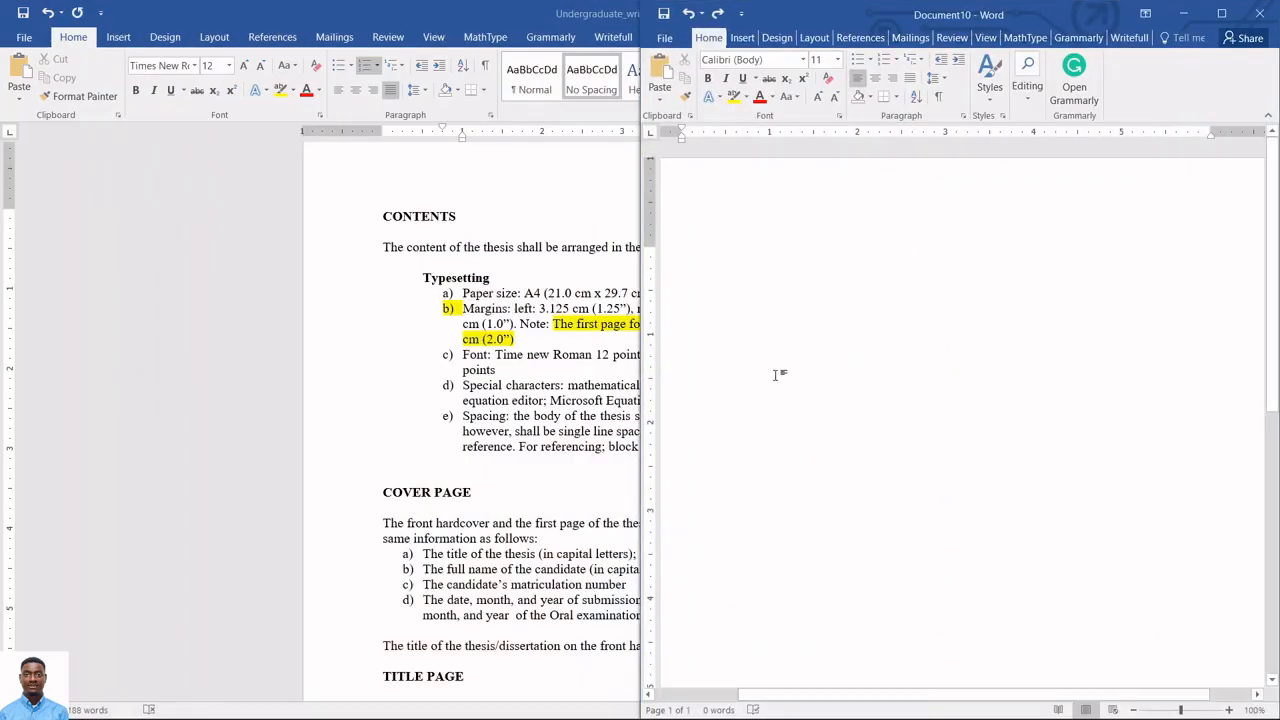
pyautogui.click(404, 433)
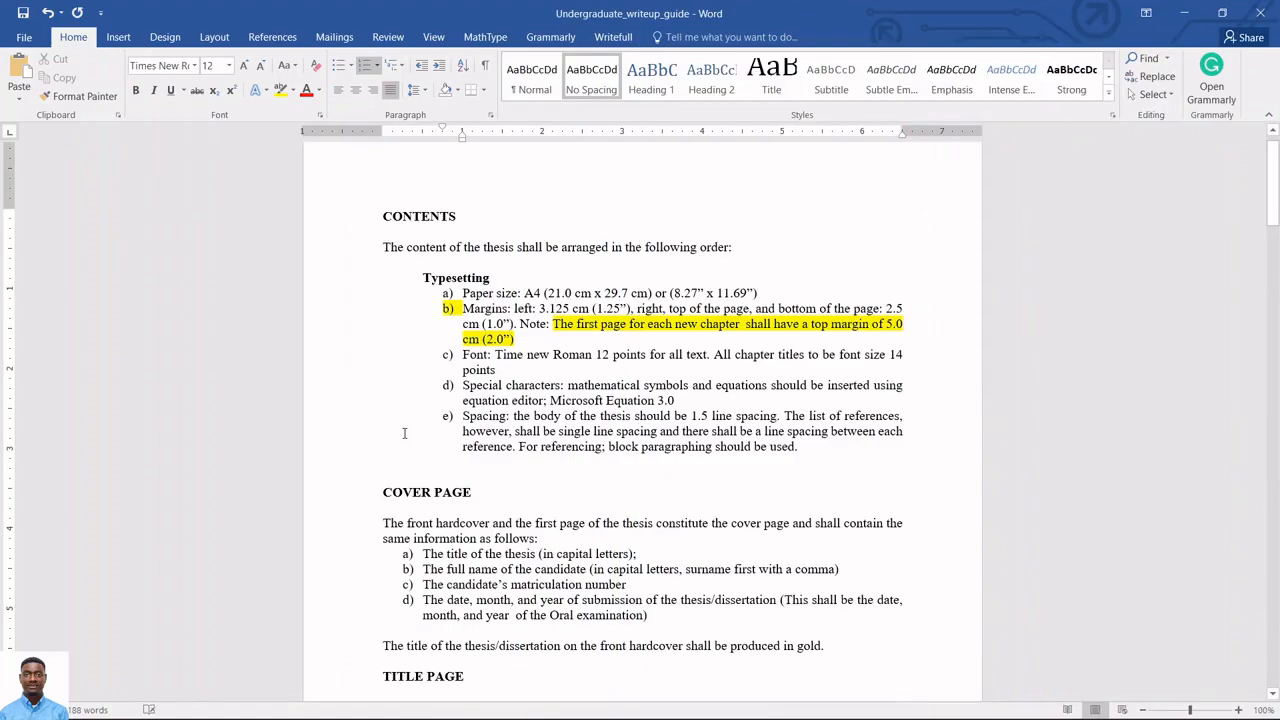
pyautogui.press('super+Left')
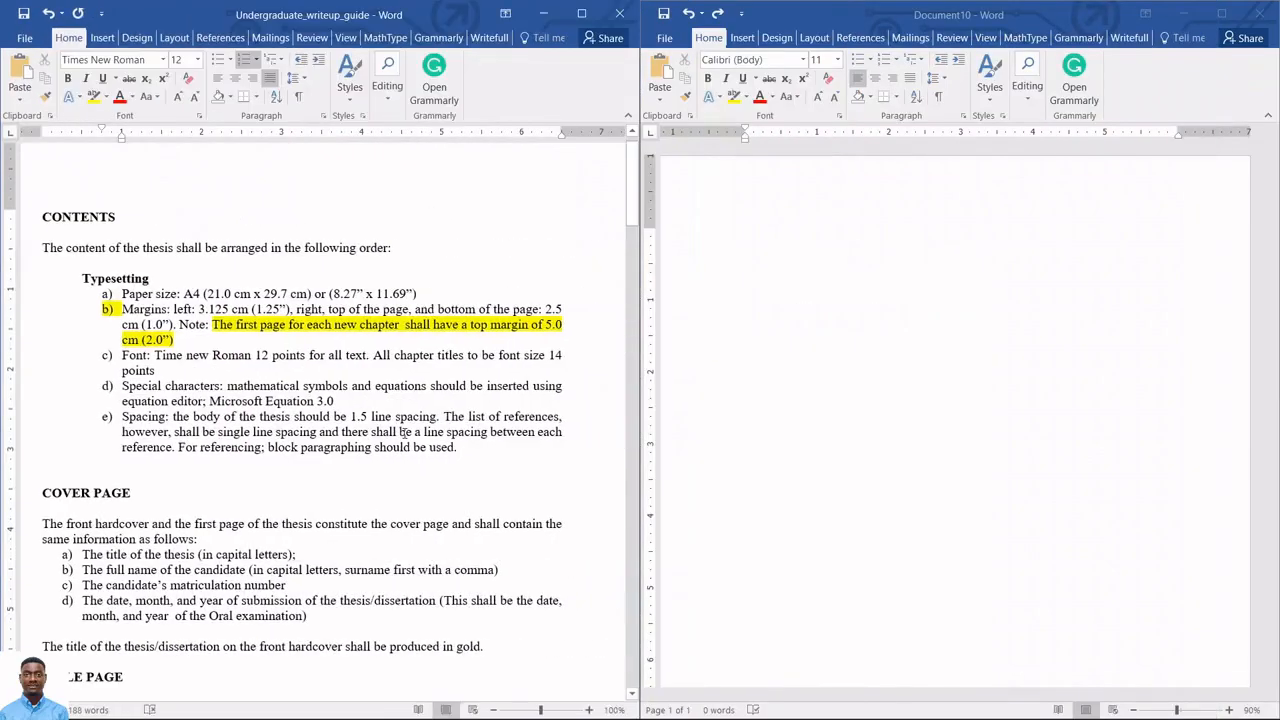
# In the page setup of Document10, check that the paper size is A4 and set the left margin to 1.25".
pyautogui.click(847, 216)
pyautogui.write('5')
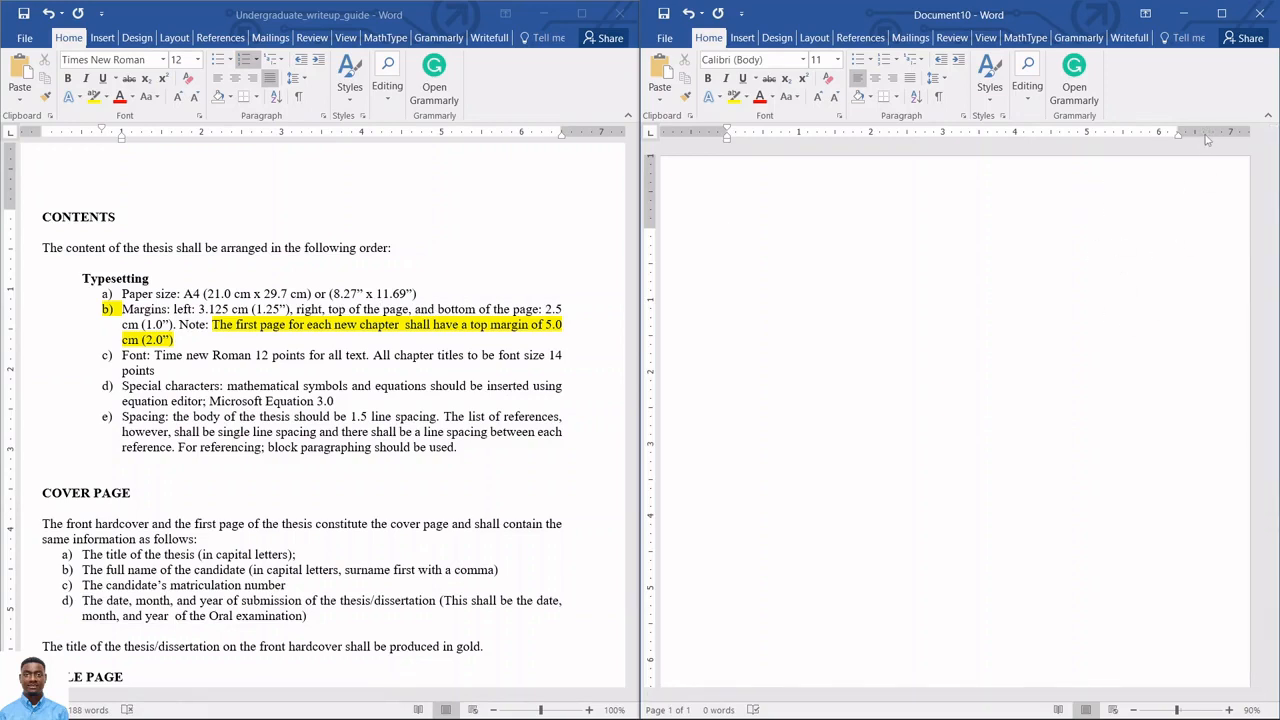
pyautogui.doubleClick(1207, 140)
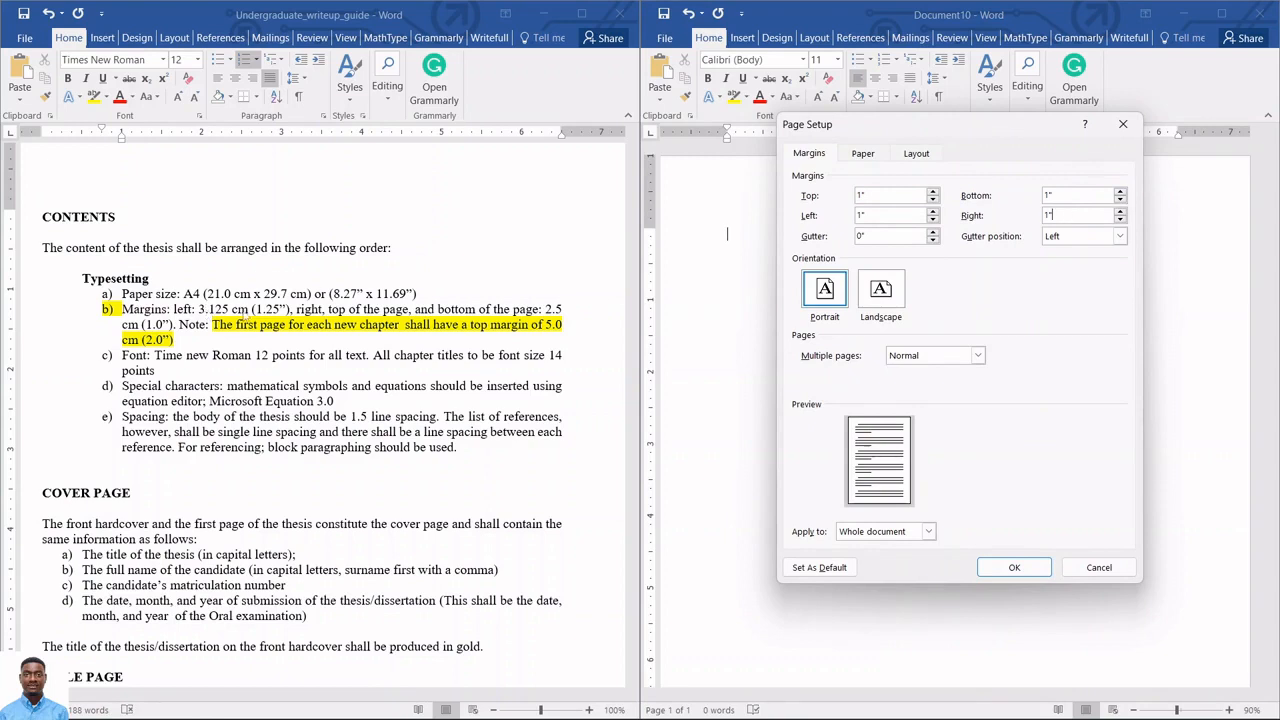
pyautogui.click(863, 154)
pyautogui.click(945, 196)
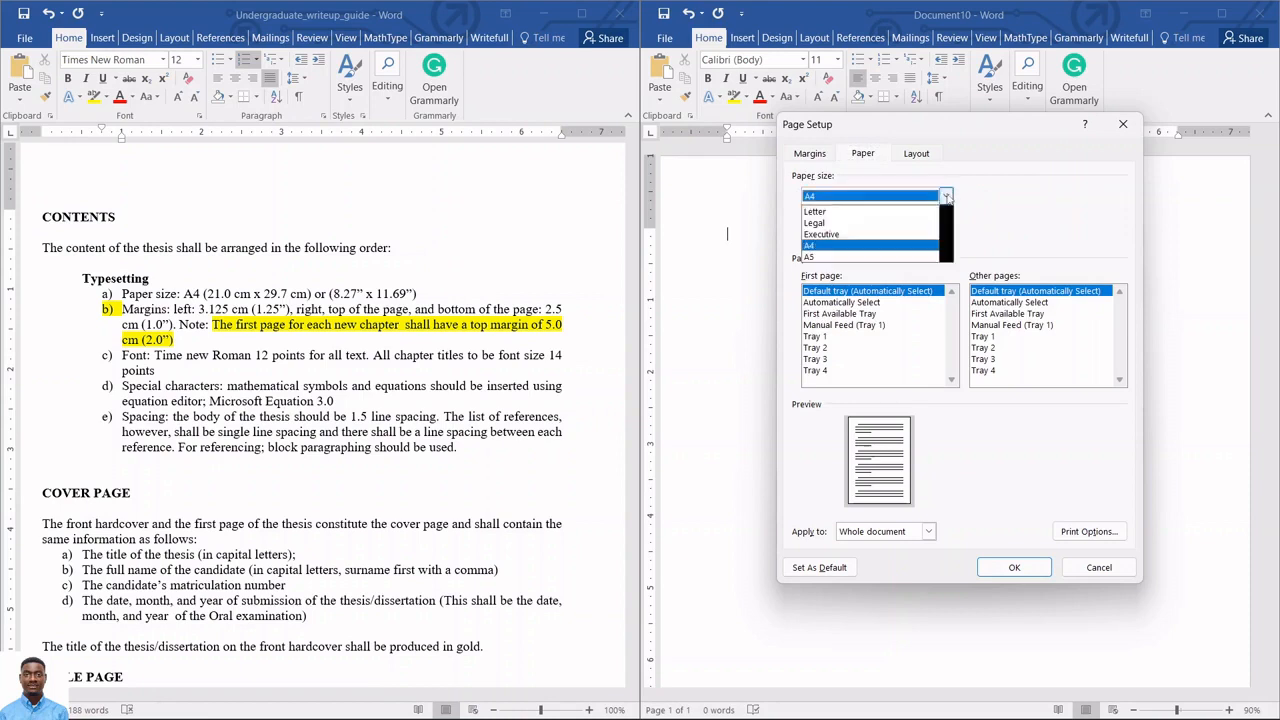
pyautogui.click(945, 197)
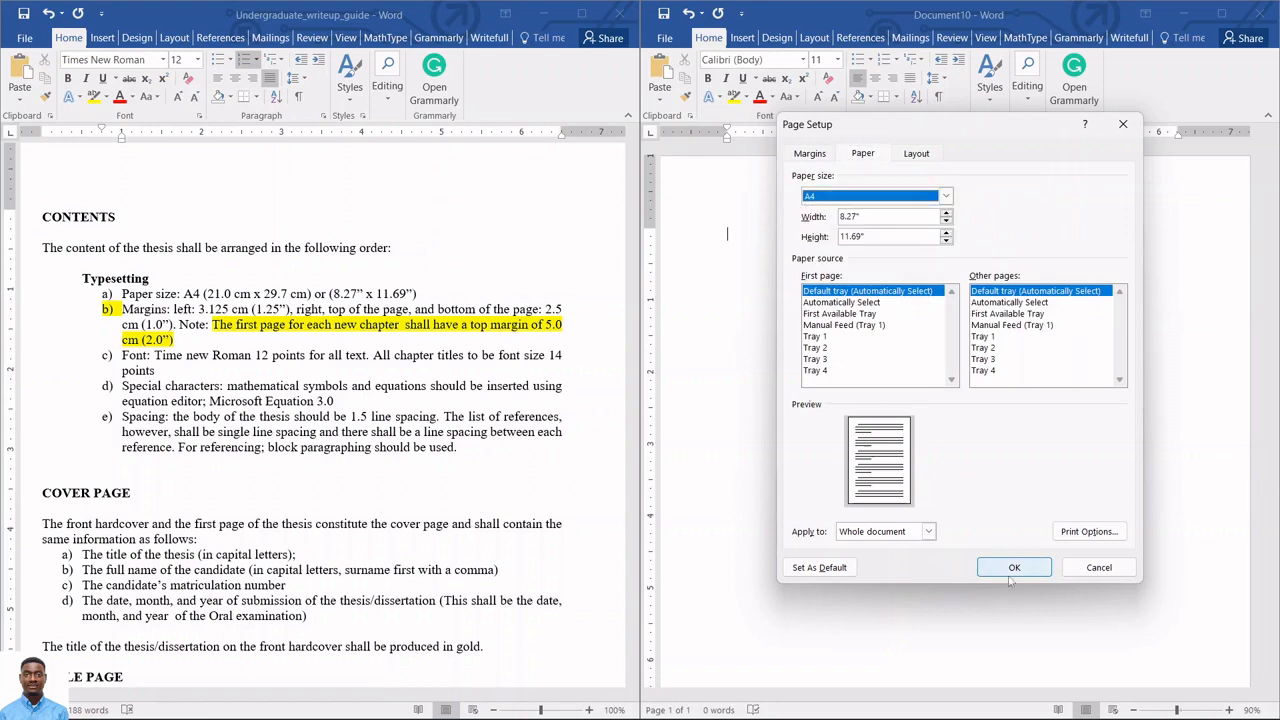
pyautogui.click(810, 154)
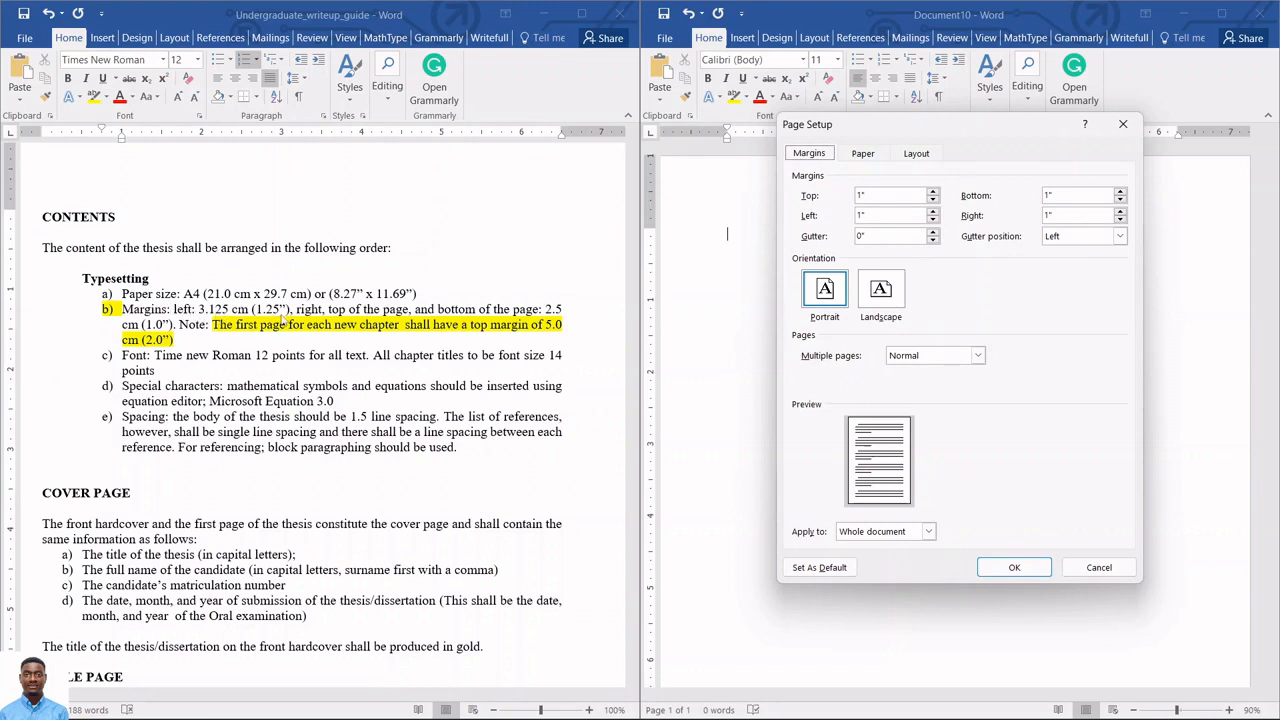
pyautogui.click(860, 214)
pyautogui.write('.25')
pyautogui.click(1013, 567)
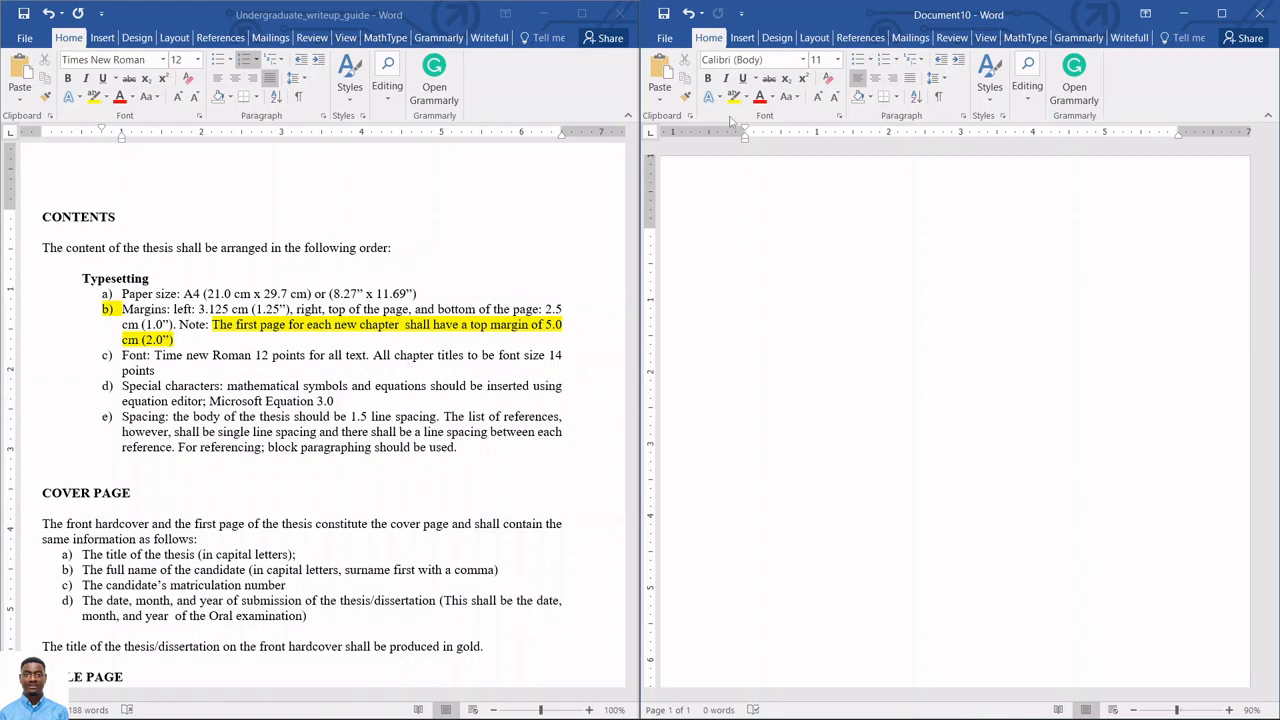
# Maximize the Document10 window and center the first paragraph.
pyautogui.click(1221, 14)
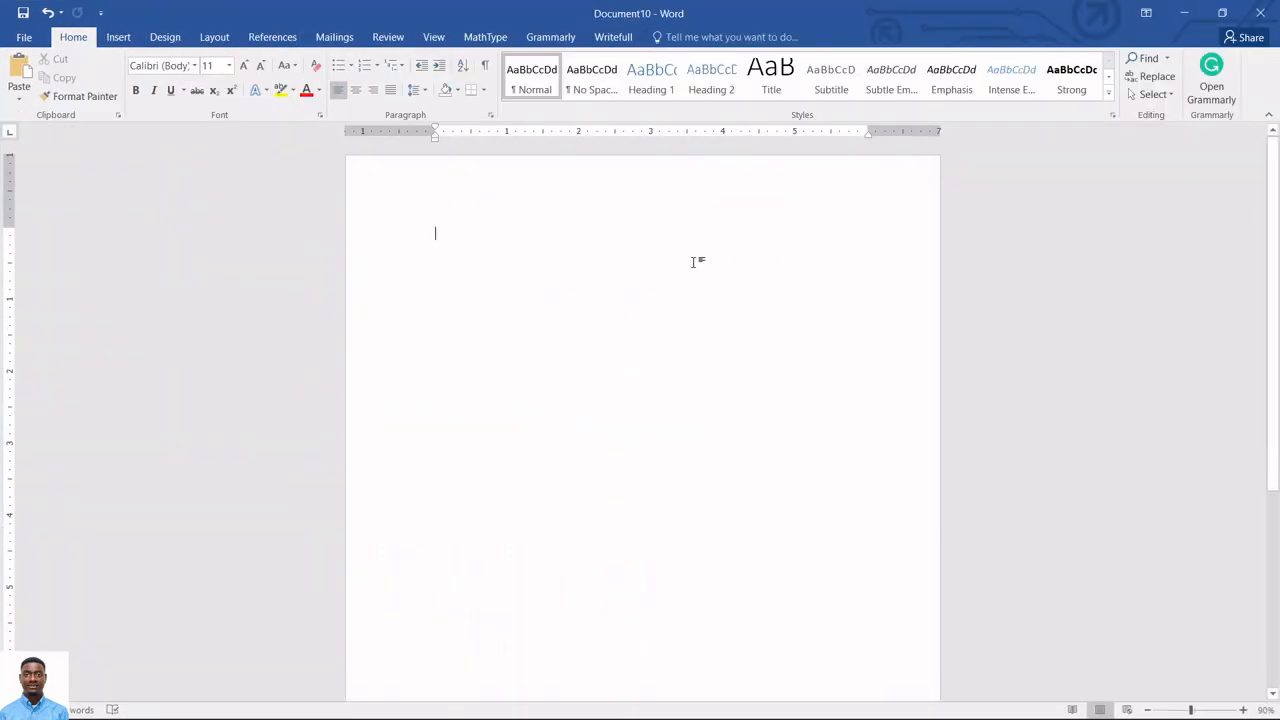
pyautogui.scroll(3, 692, 262)
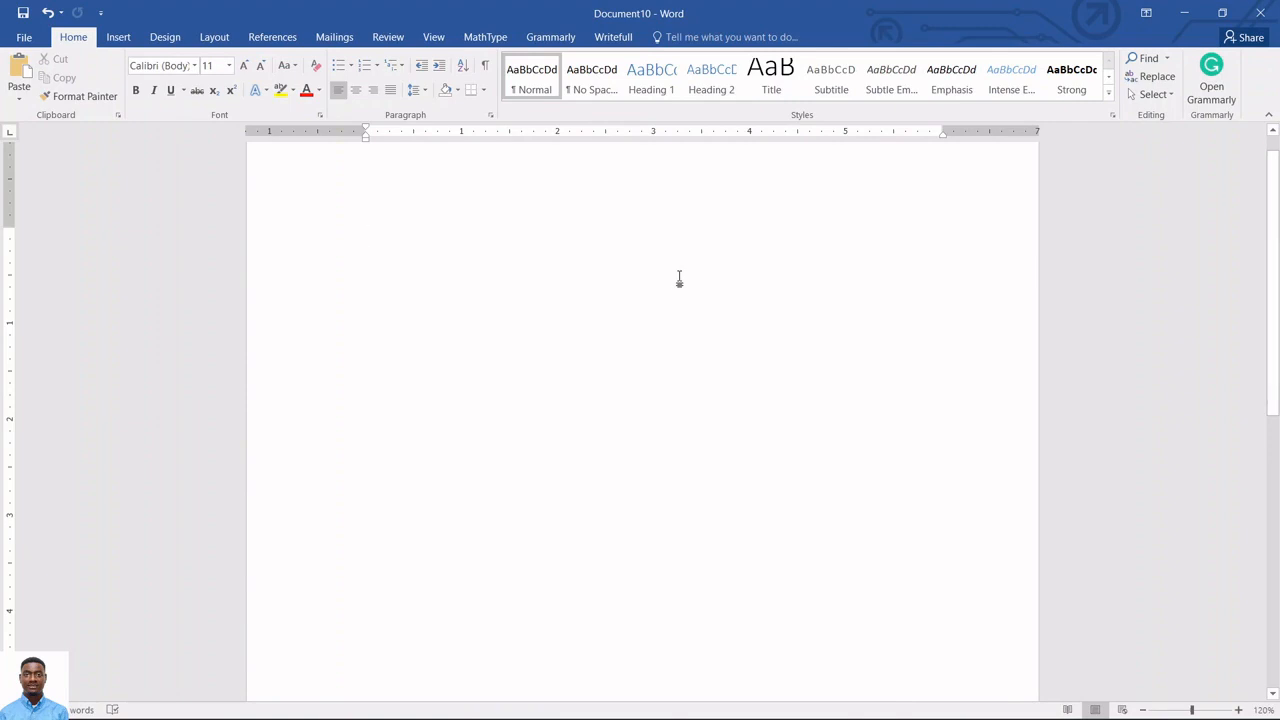
pyautogui.scroll(-5, 674, 289)
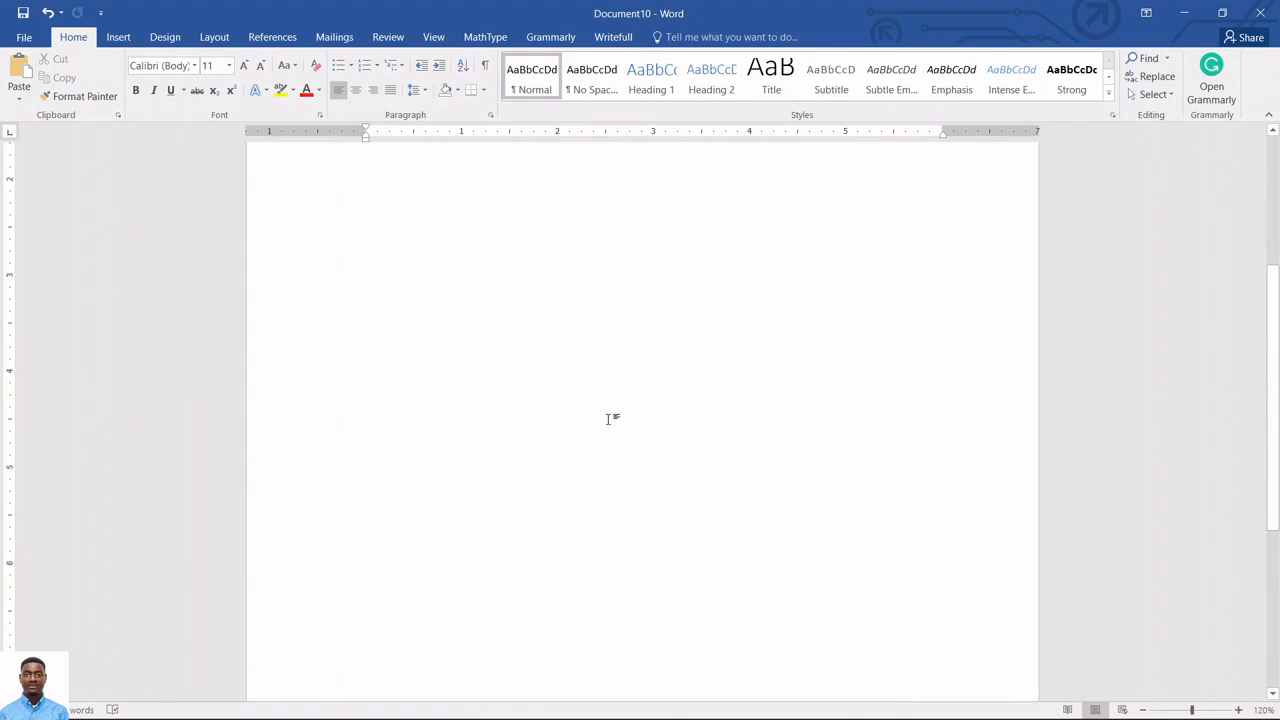
pyautogui.scroll(5, 607, 419)
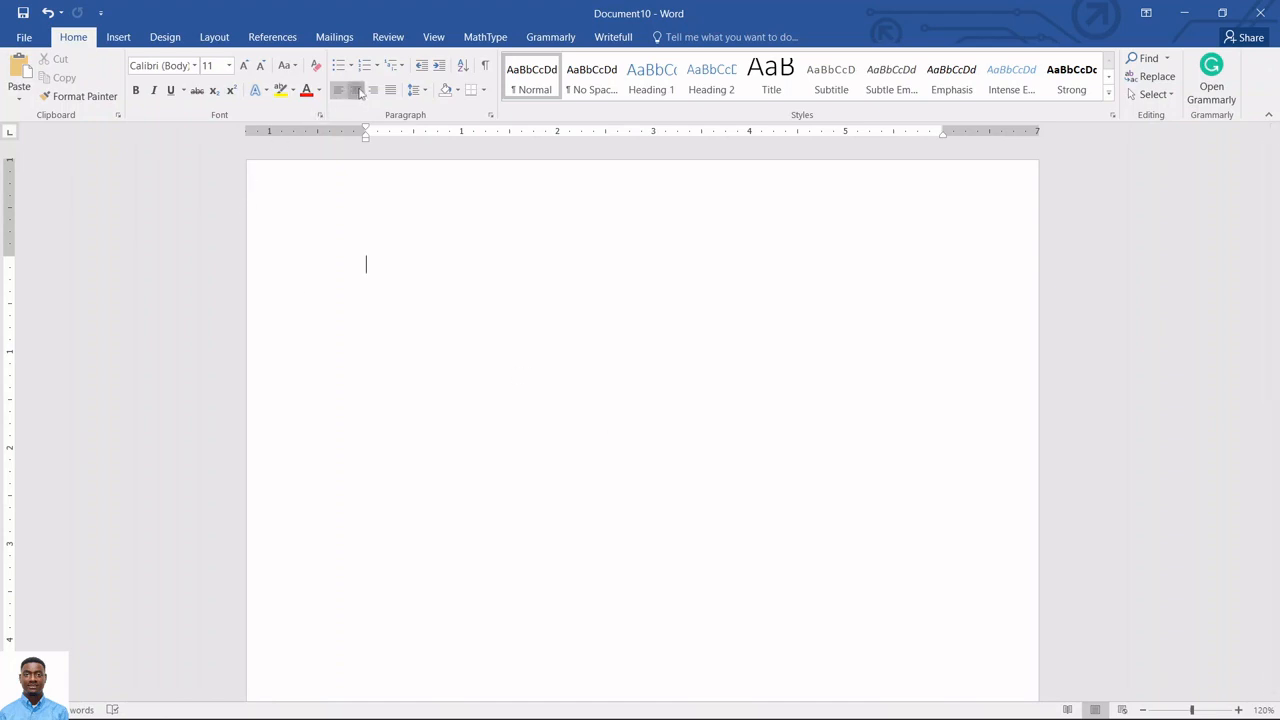
pyautogui.click(355, 90)
pyautogui.write('coverpage')
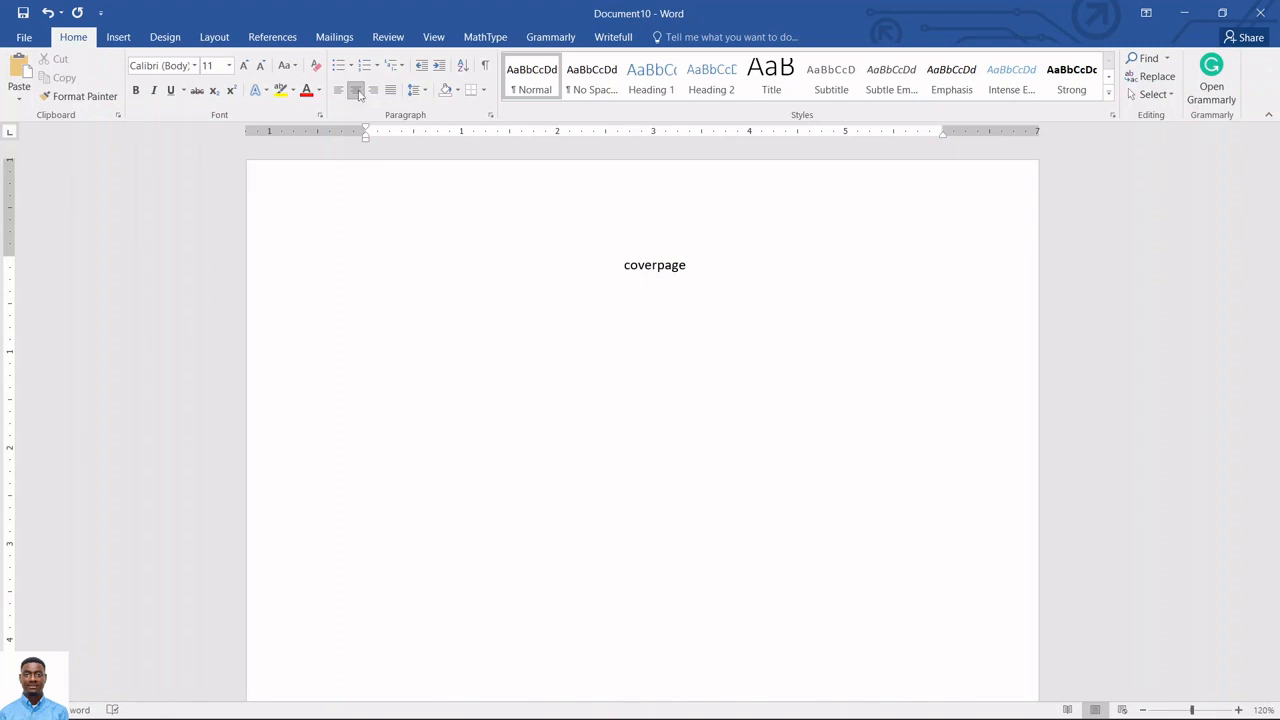
pyautogui.press('BackSpace')
pyautogui.press('BackSpace')
pyautogui.press('BackSpace')
pyautogui.press('BackSpace')
pyautogui.press('BackSpace')
pyautogui.press('BackSpace')
pyautogui.press('BackSpace')
pyautogui.press('BackSpace')
pyautogui.press('BackSpace')
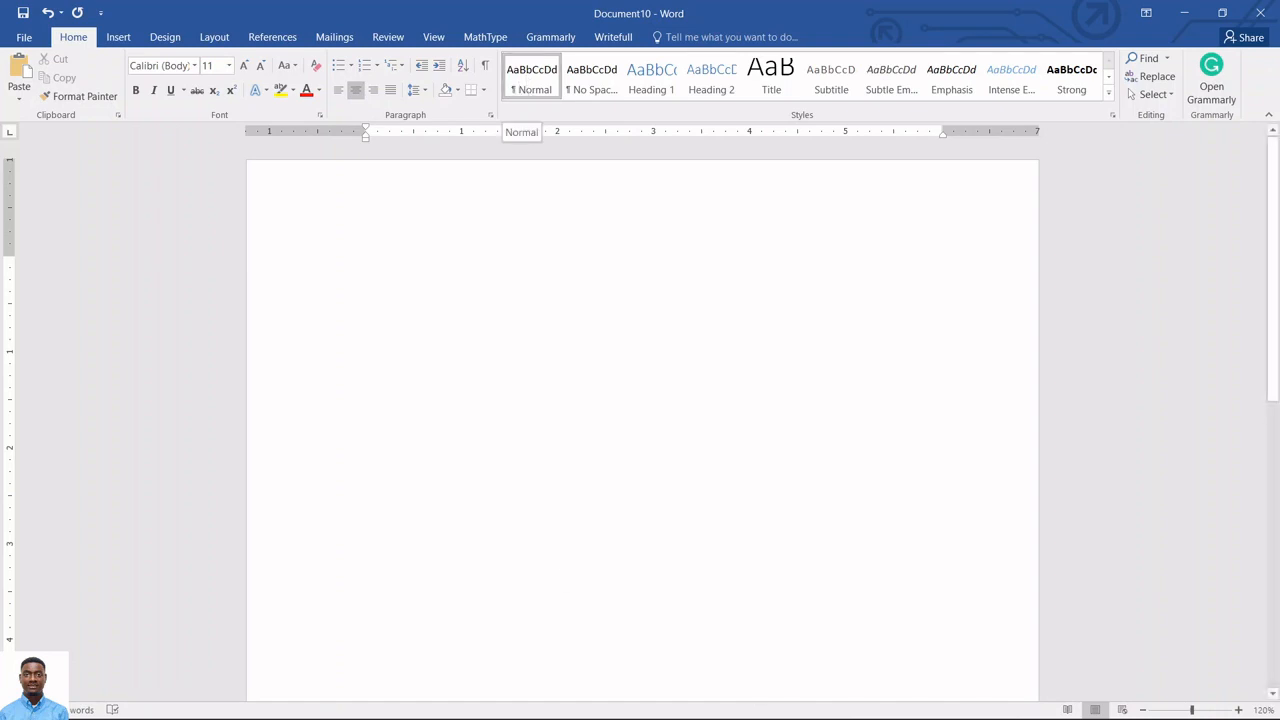
# Consult the font requirement in the write-up guide and set Document10's Normal style to Times New Roman, 12 pt.
pyautogui.moveTo(832, 712)
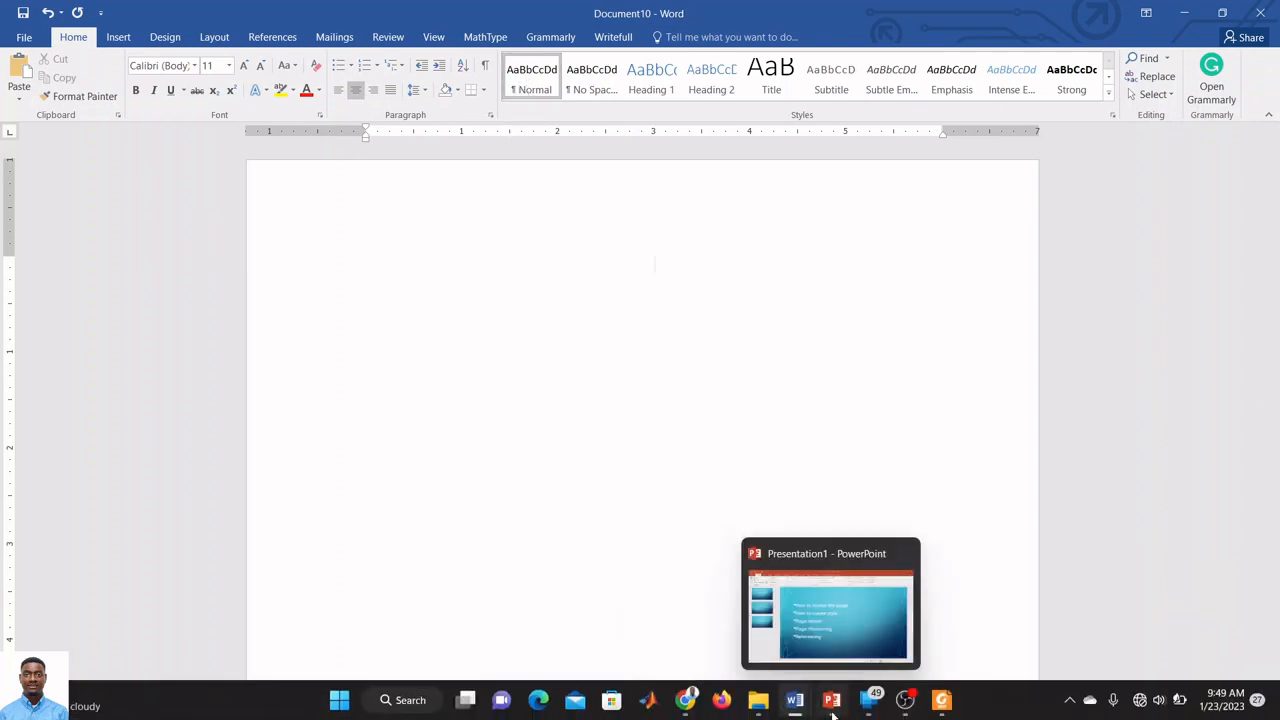
pyautogui.moveTo(794, 705)
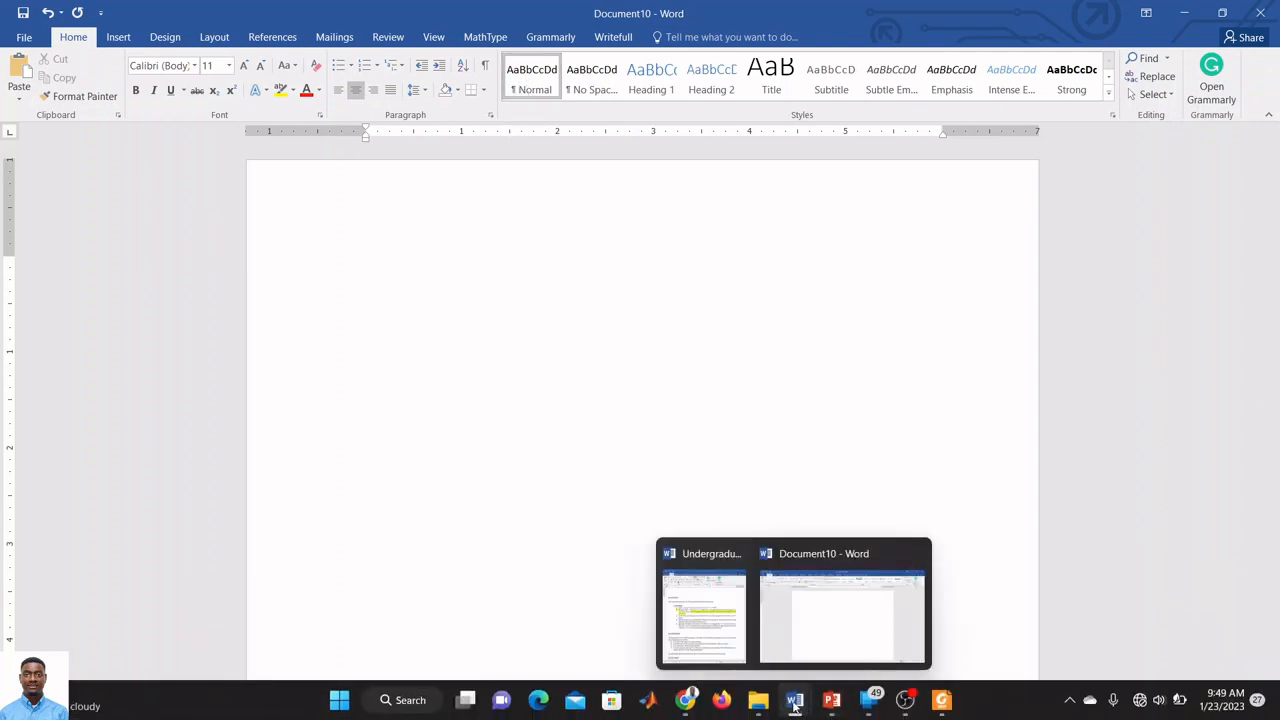
pyautogui.click(705, 610)
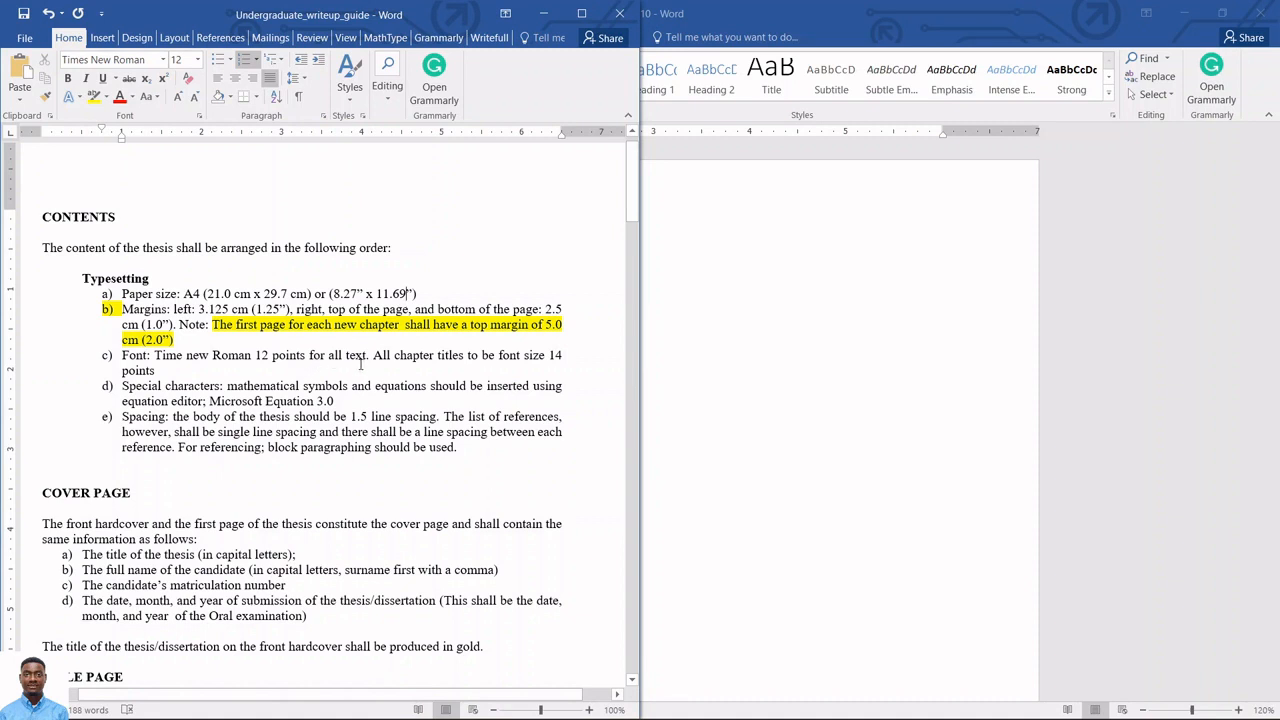
pyautogui.click(766, 388)
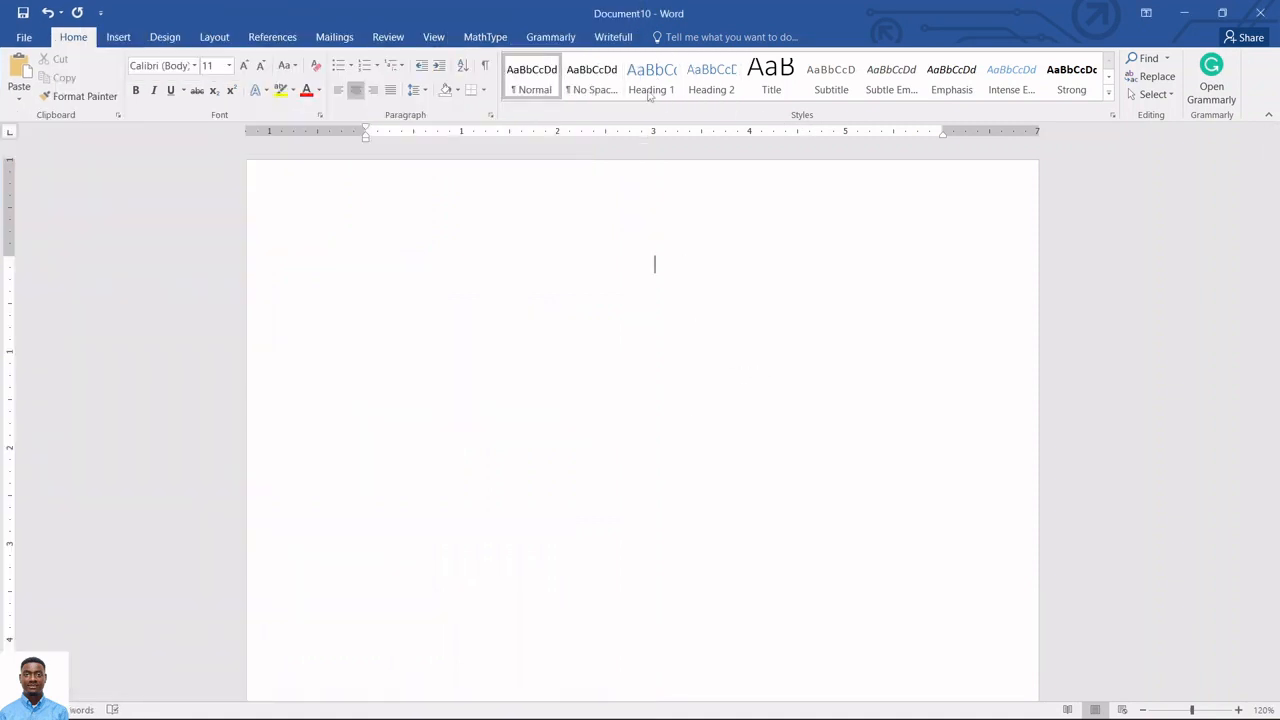
pyautogui.rightClick(537, 71)
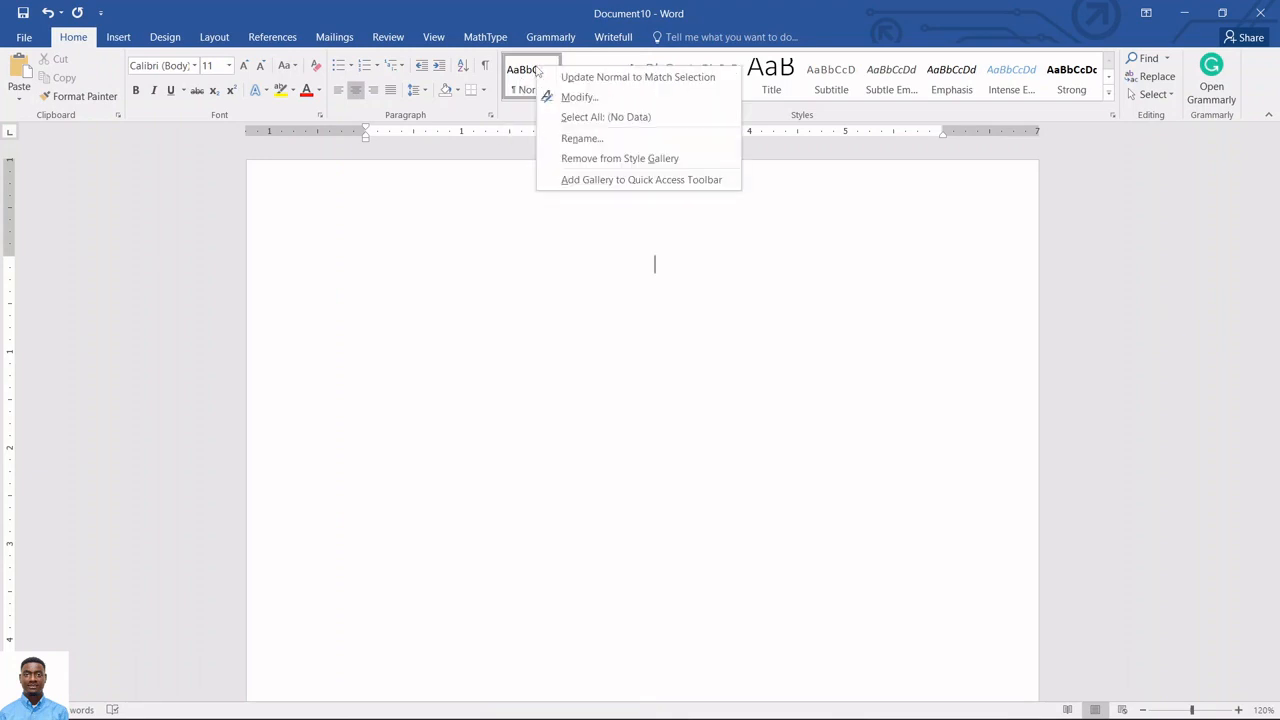
pyautogui.click(585, 98)
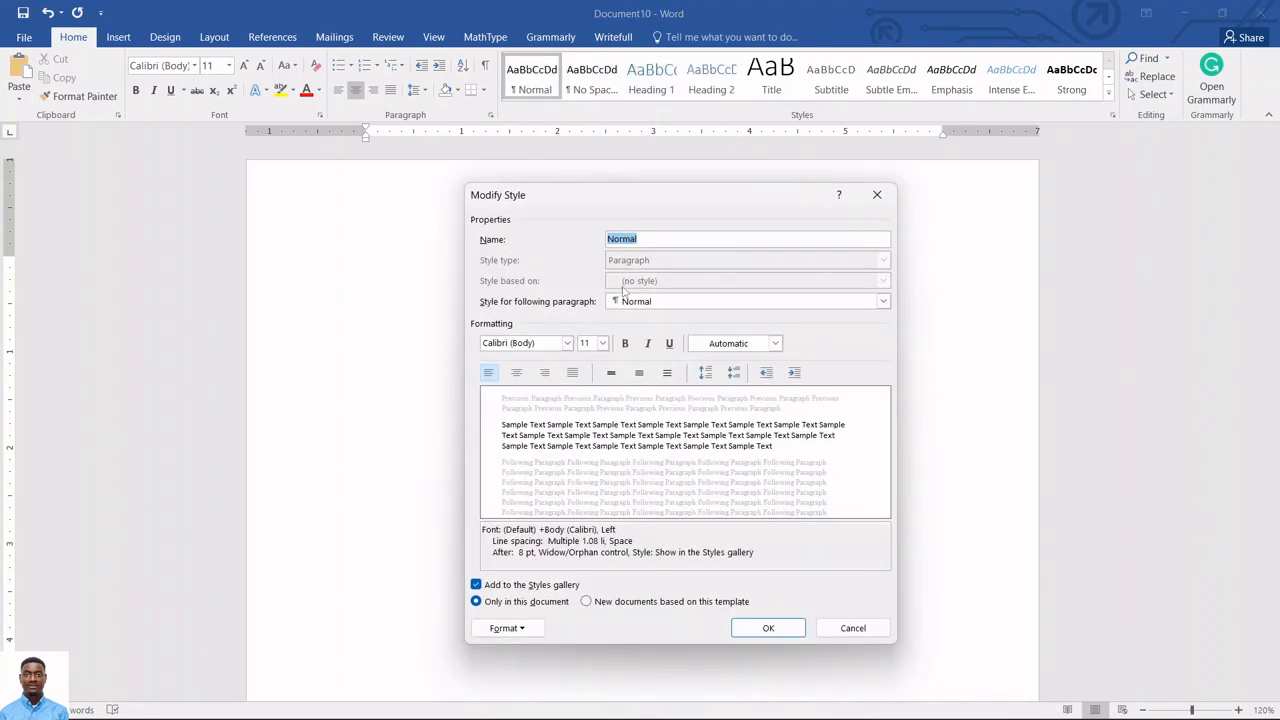
pyautogui.click(567, 343)
pyautogui.click(560, 396)
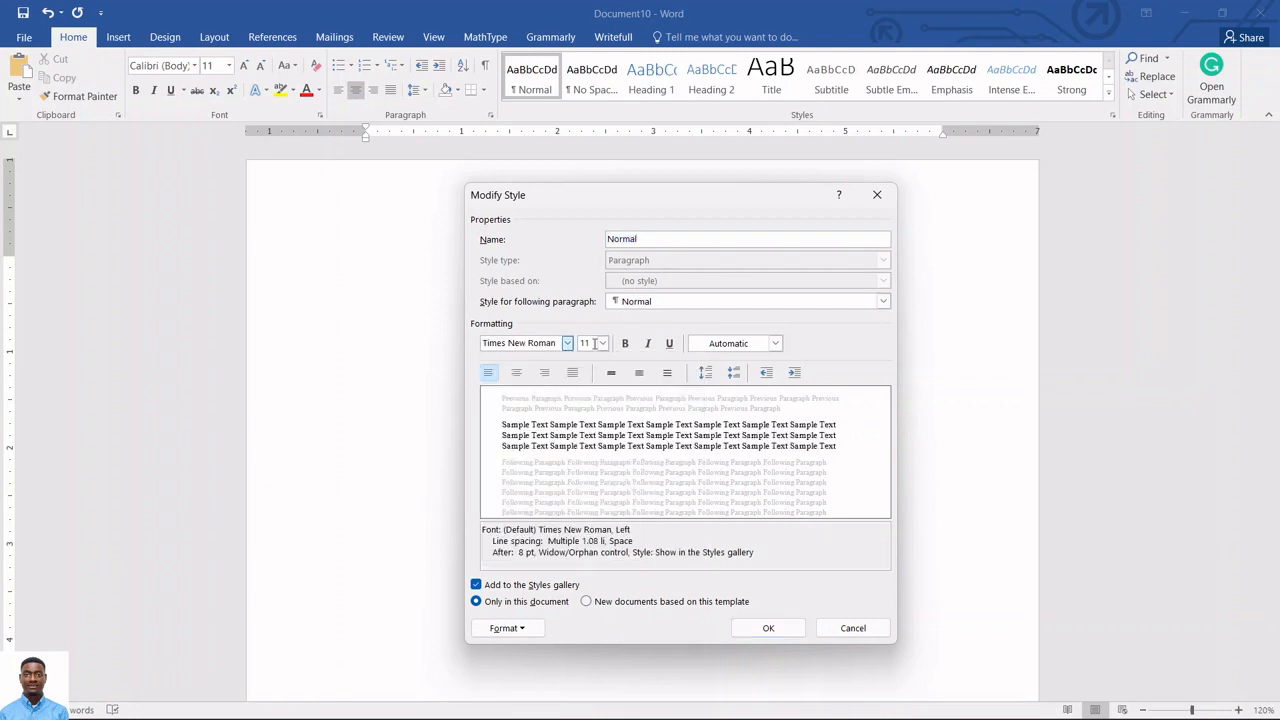
pyautogui.click(602, 343)
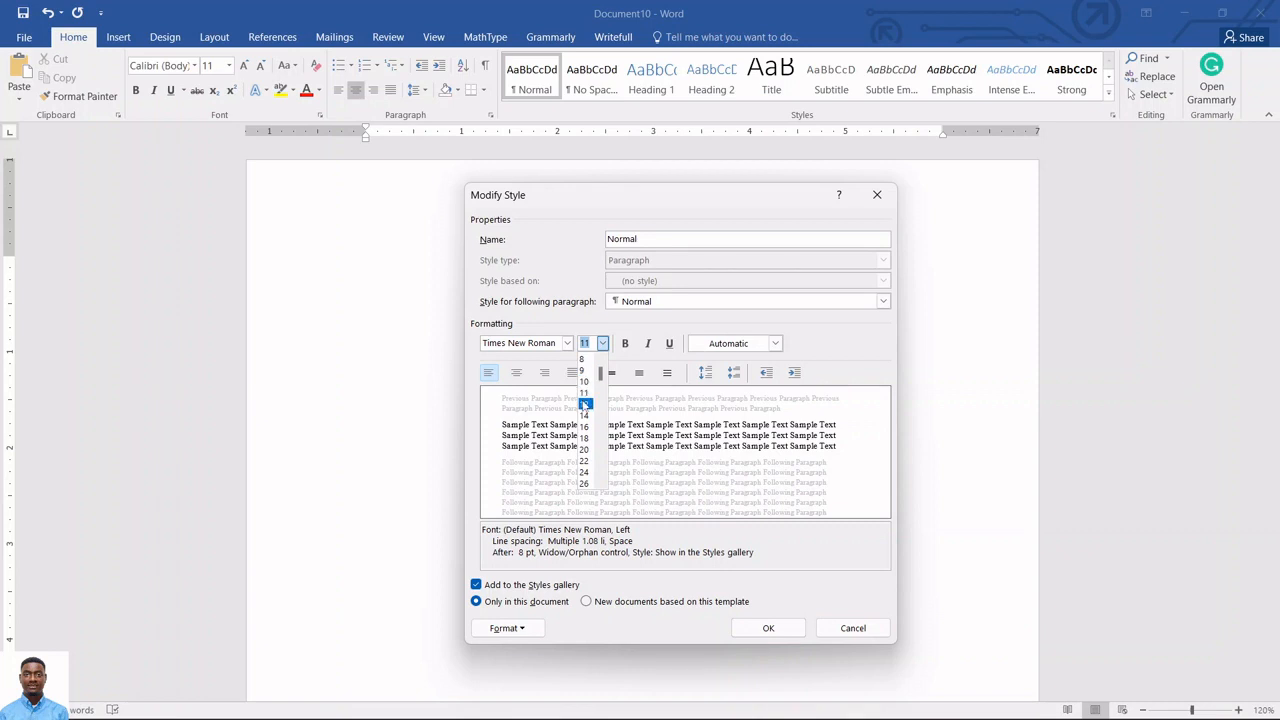
pyautogui.click(584, 404)
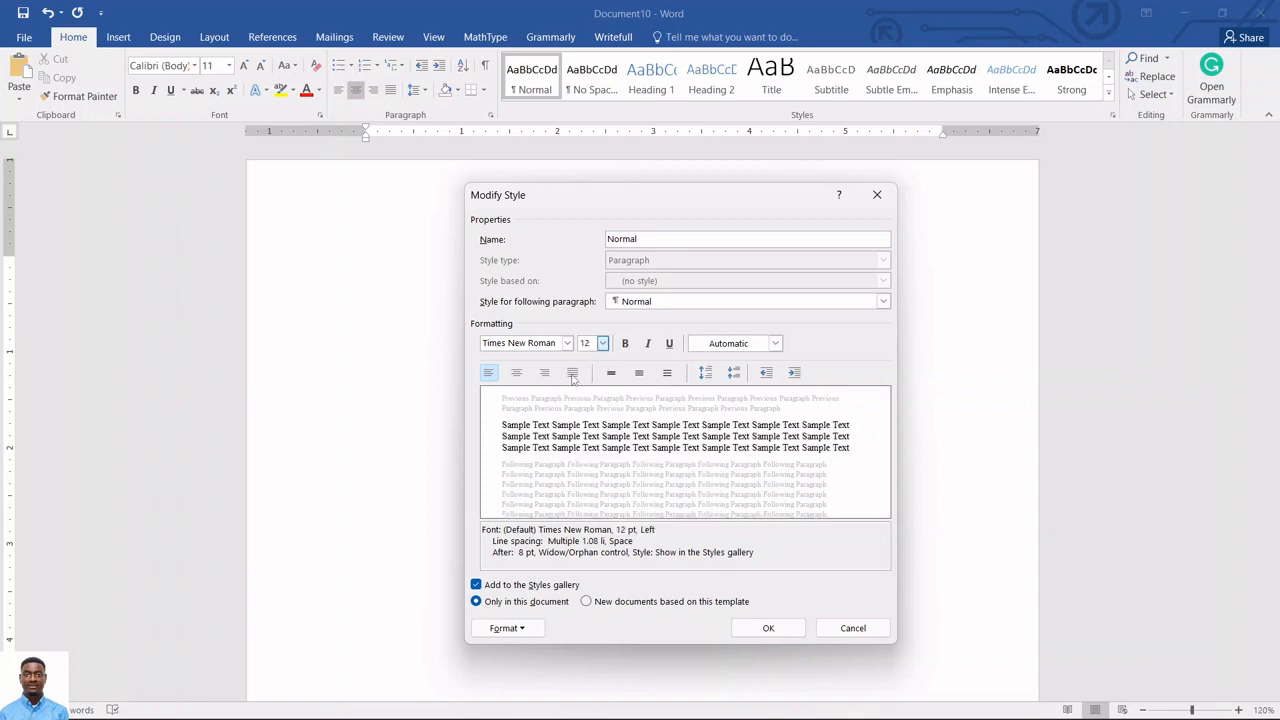
# Set the Normal style to justified alignment and the black Text 1 theme font color.
pyautogui.click(573, 373)
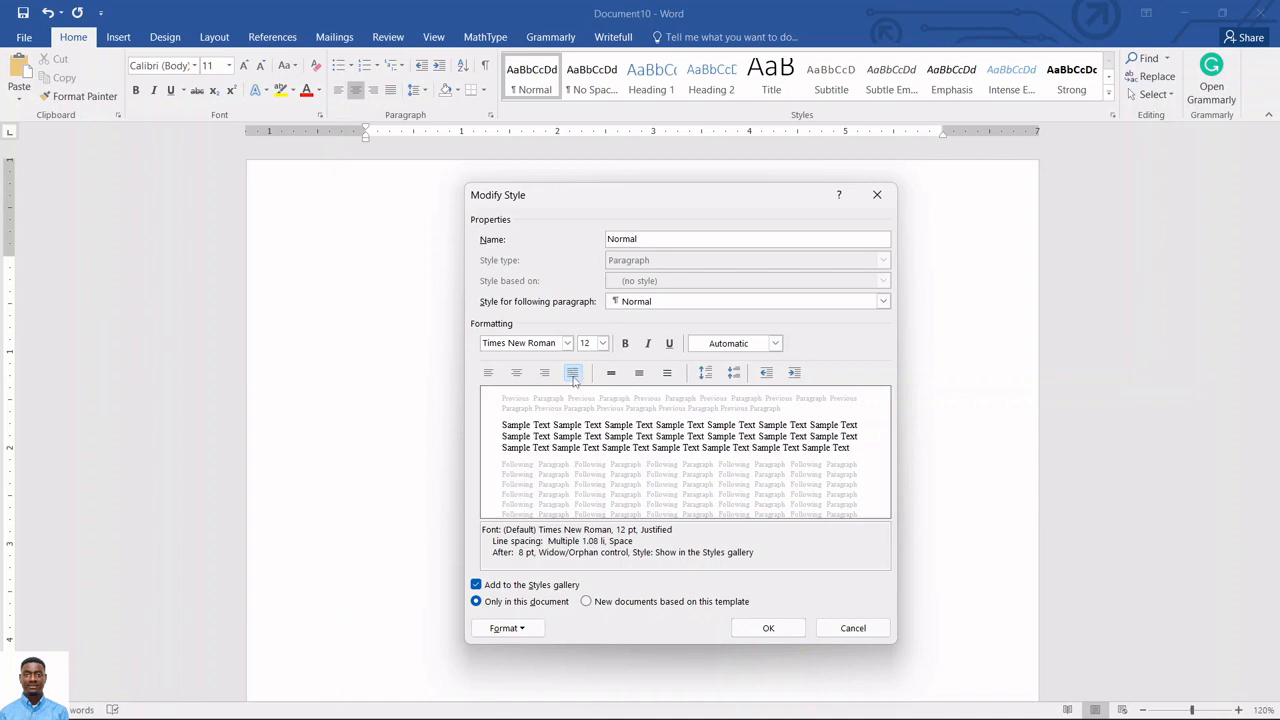
pyautogui.click(775, 344)
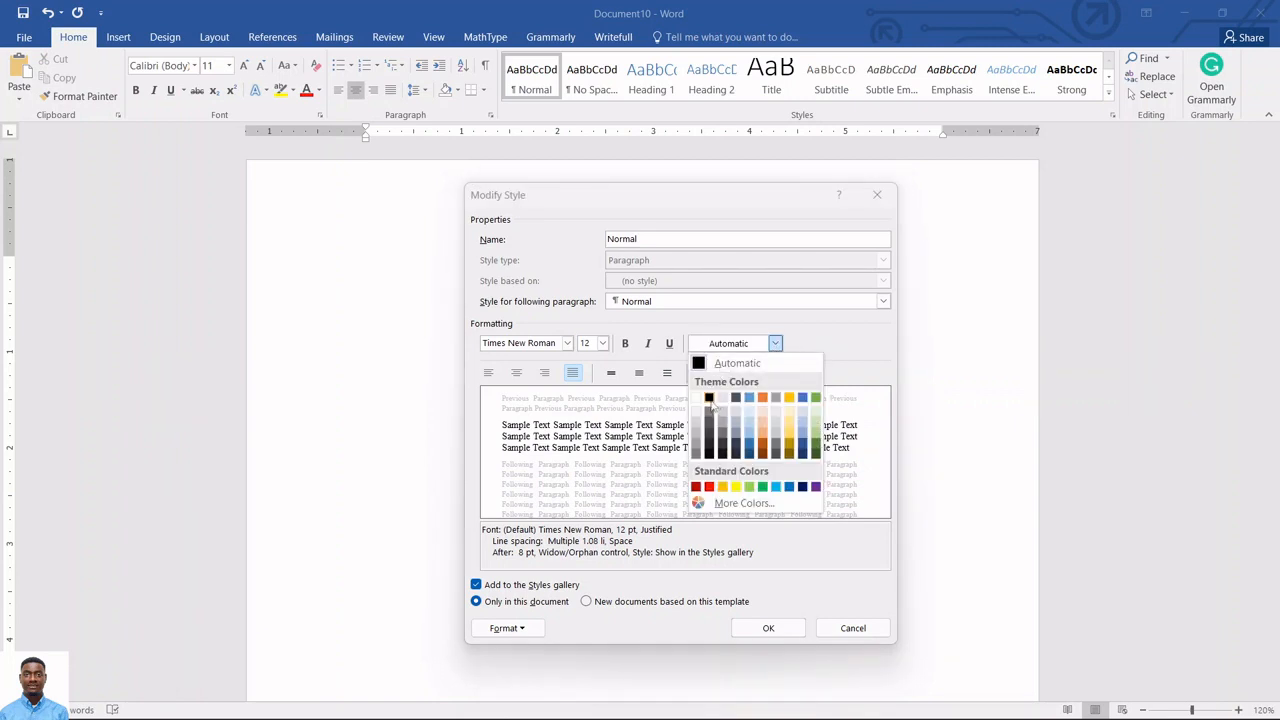
pyautogui.click(709, 398)
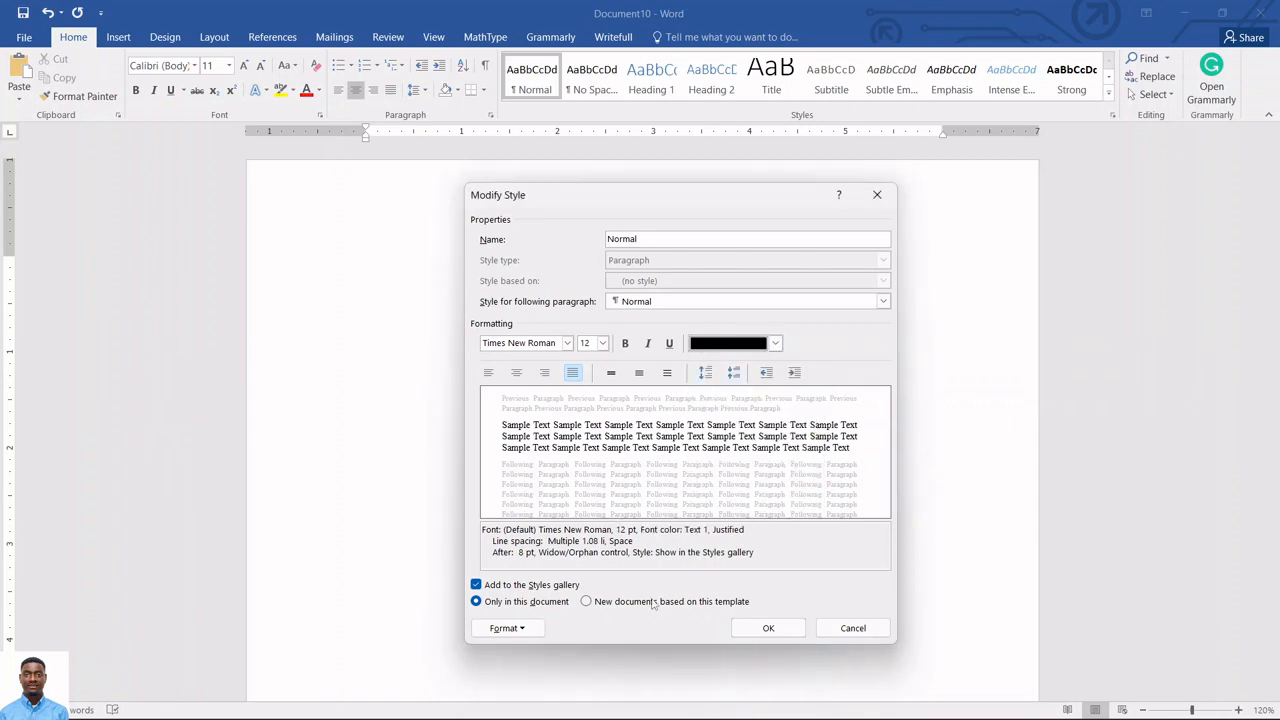
# Set the Normal style's line spacing to 1.5 lines and apply the style changes.
pyautogui.click(518, 630)
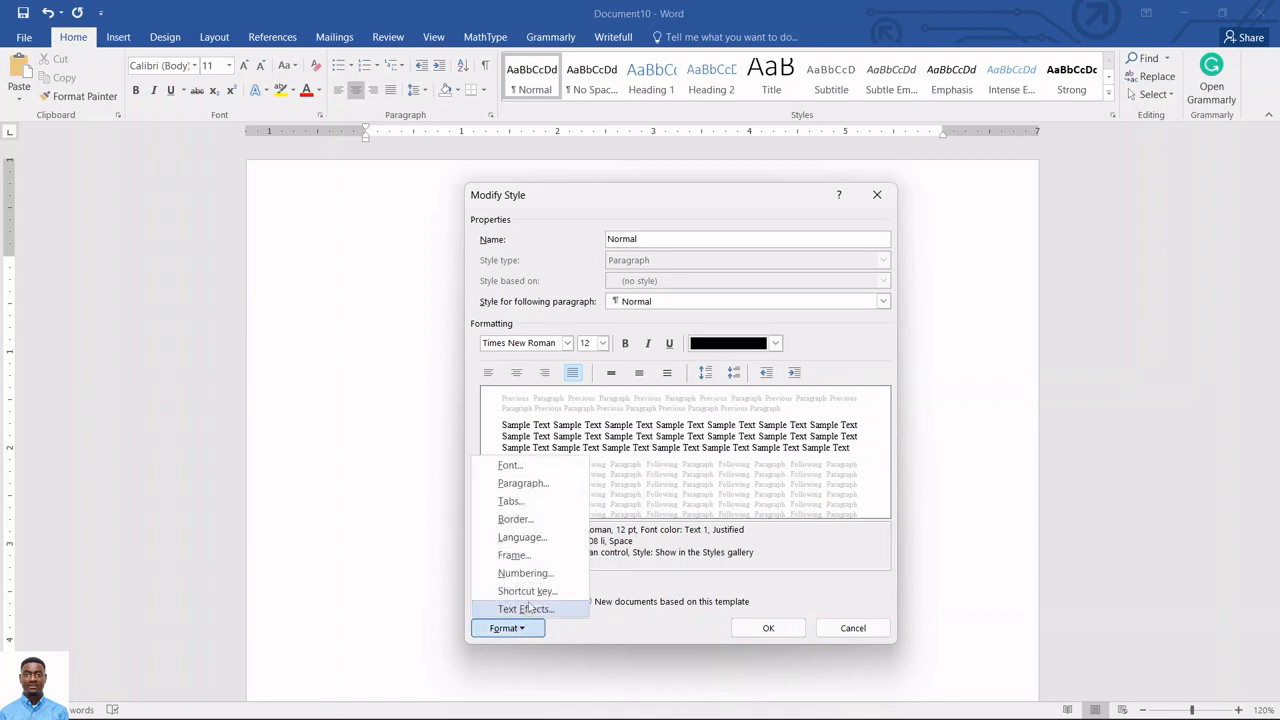
pyautogui.click(524, 483)
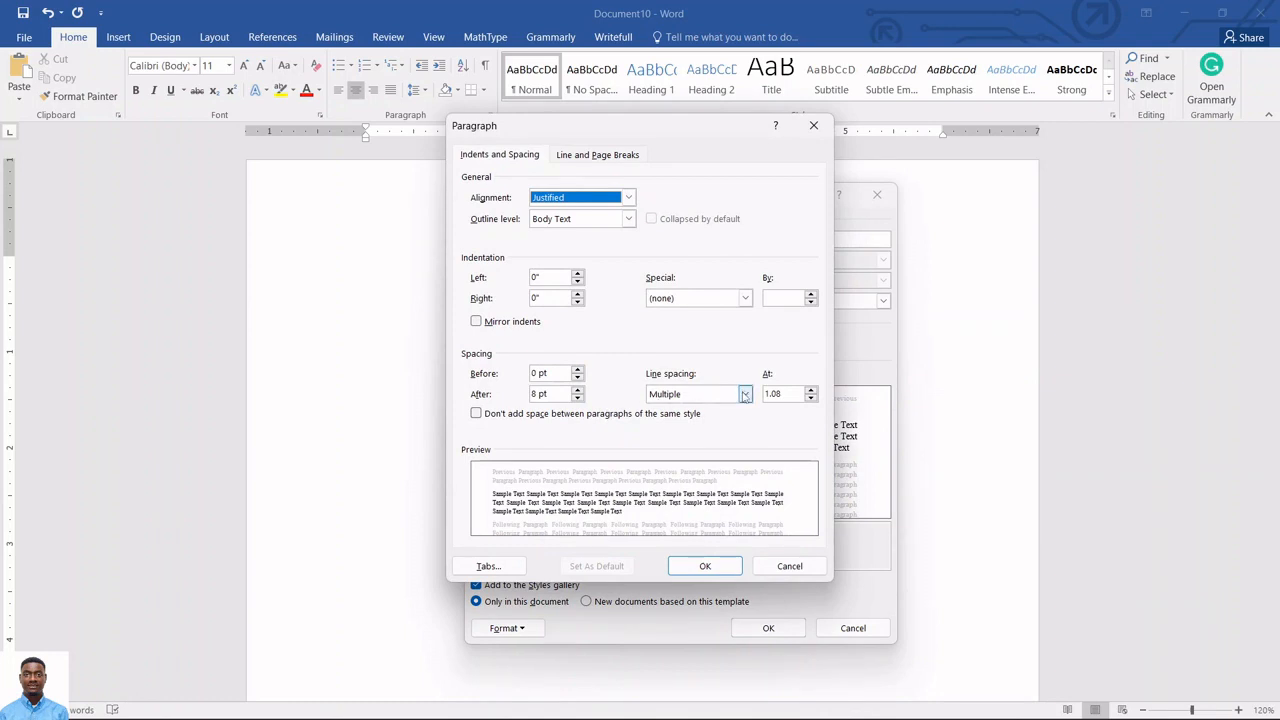
pyautogui.click(745, 395)
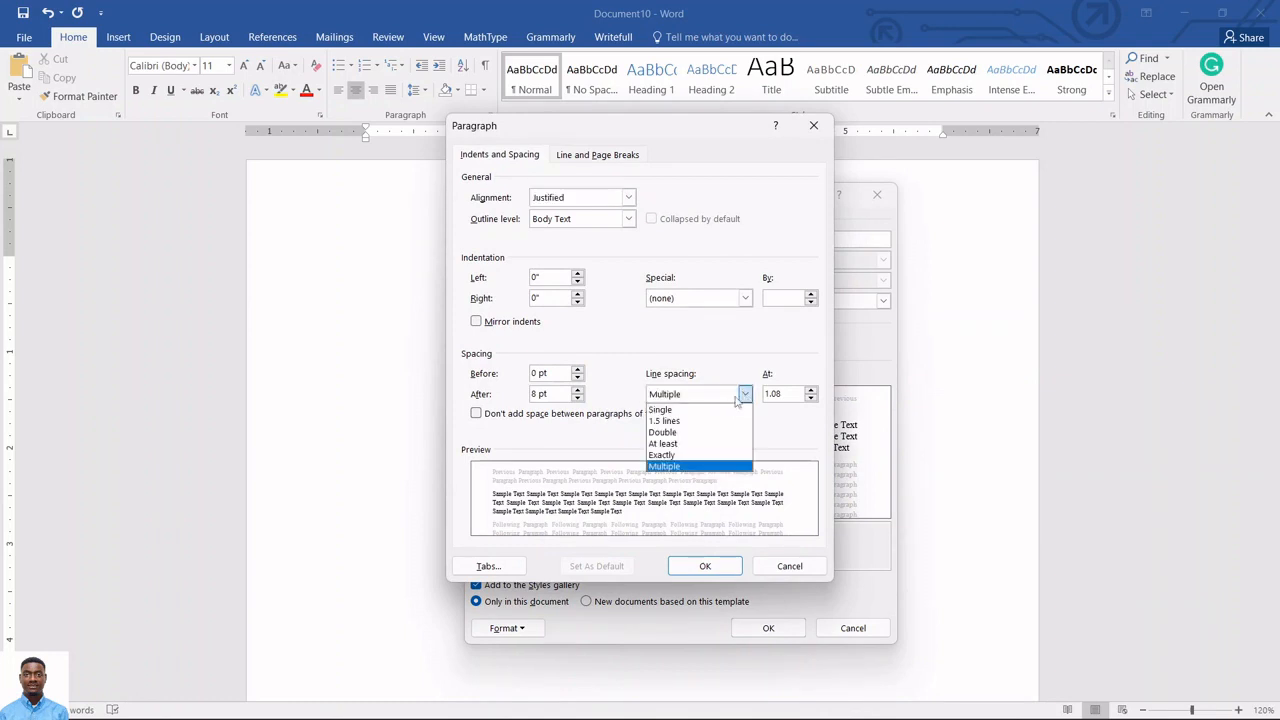
pyautogui.click(688, 421)
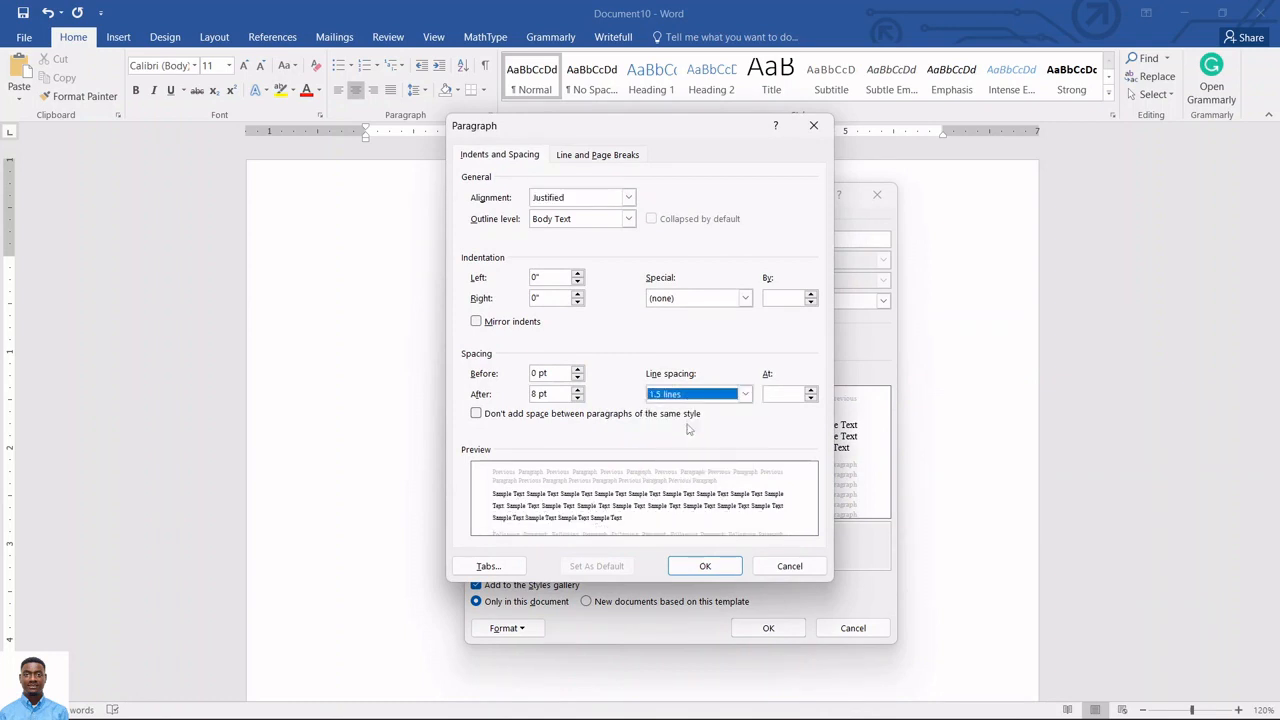
pyautogui.click(706, 567)
pyautogui.click(772, 628)
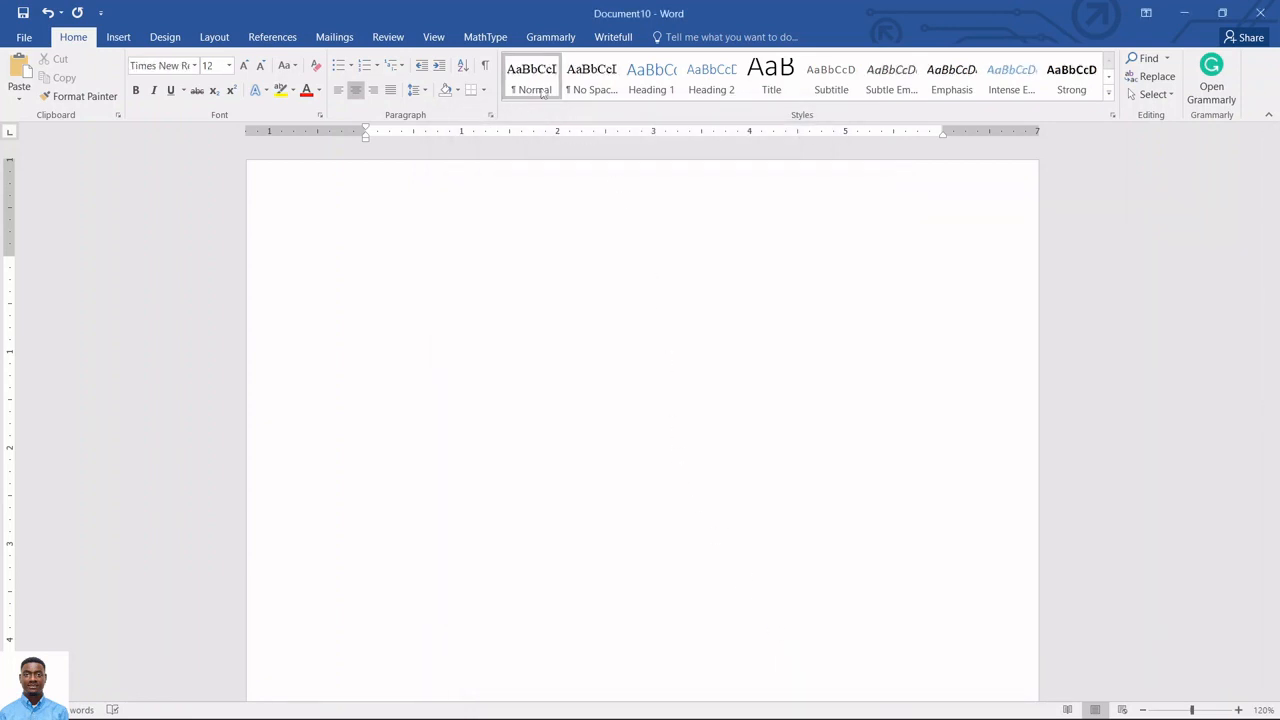
# Check the spacing rule in the write-up guide, and in Document10 enter COVER PAGE followed by blank lines down to a second page.
pyautogui.moveTo(698, 711)
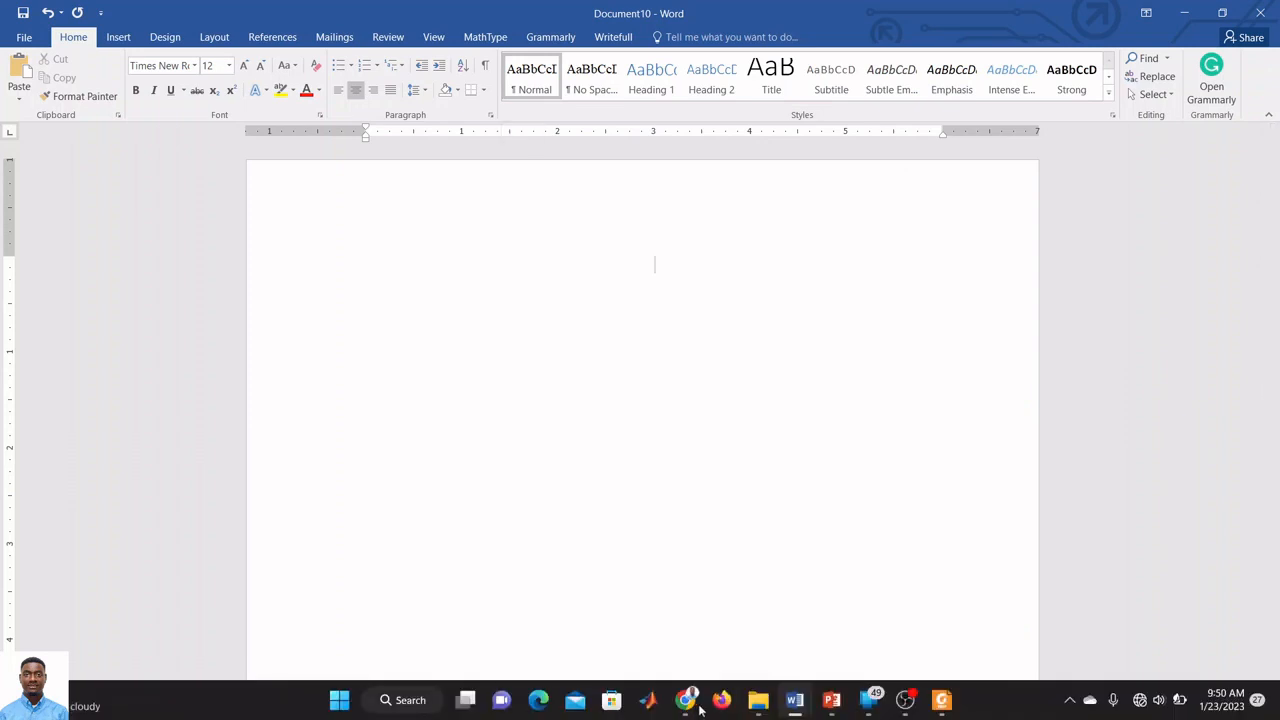
pyautogui.moveTo(795, 712)
pyautogui.click(703, 600)
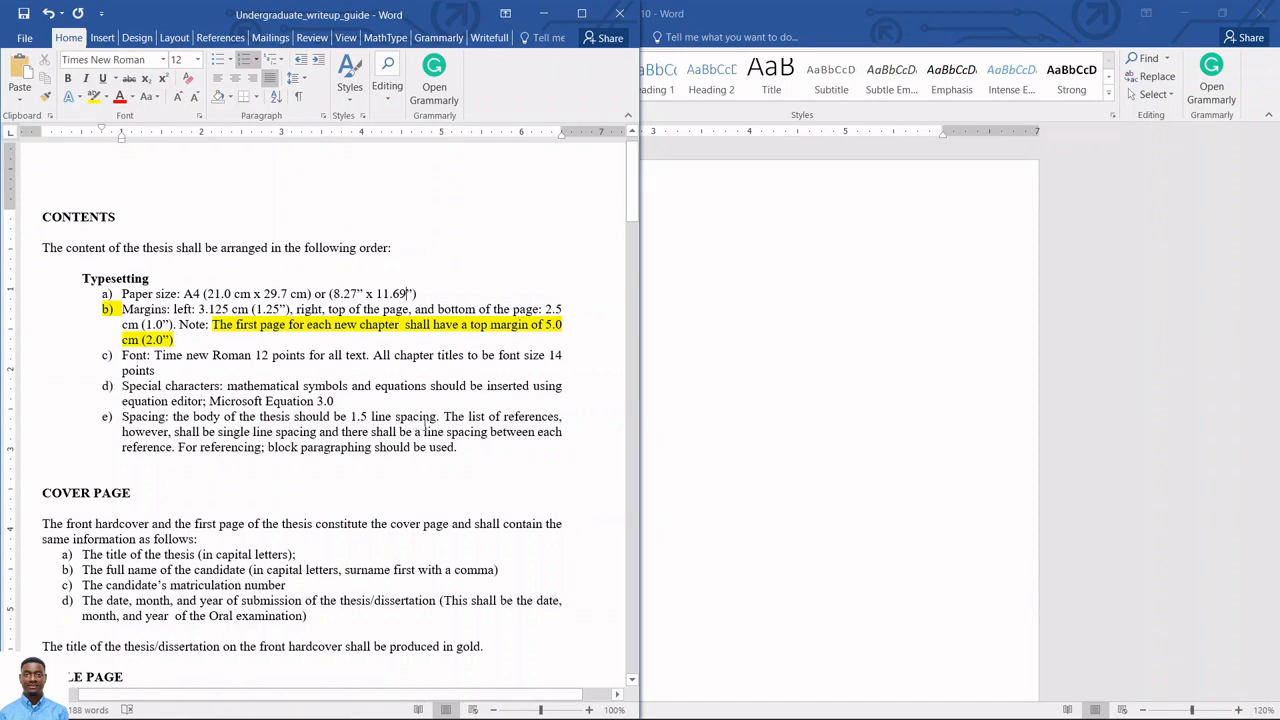
pyautogui.click(666, 372)
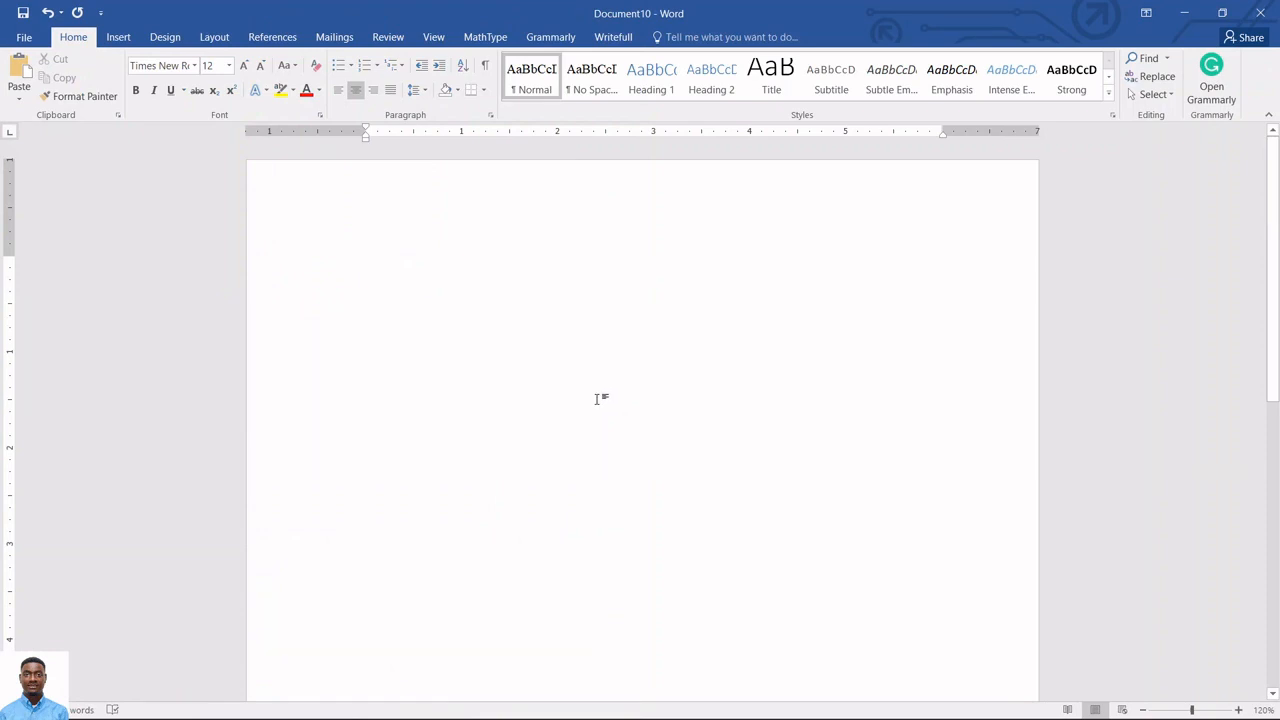
pyautogui.write('COVER PAGE')
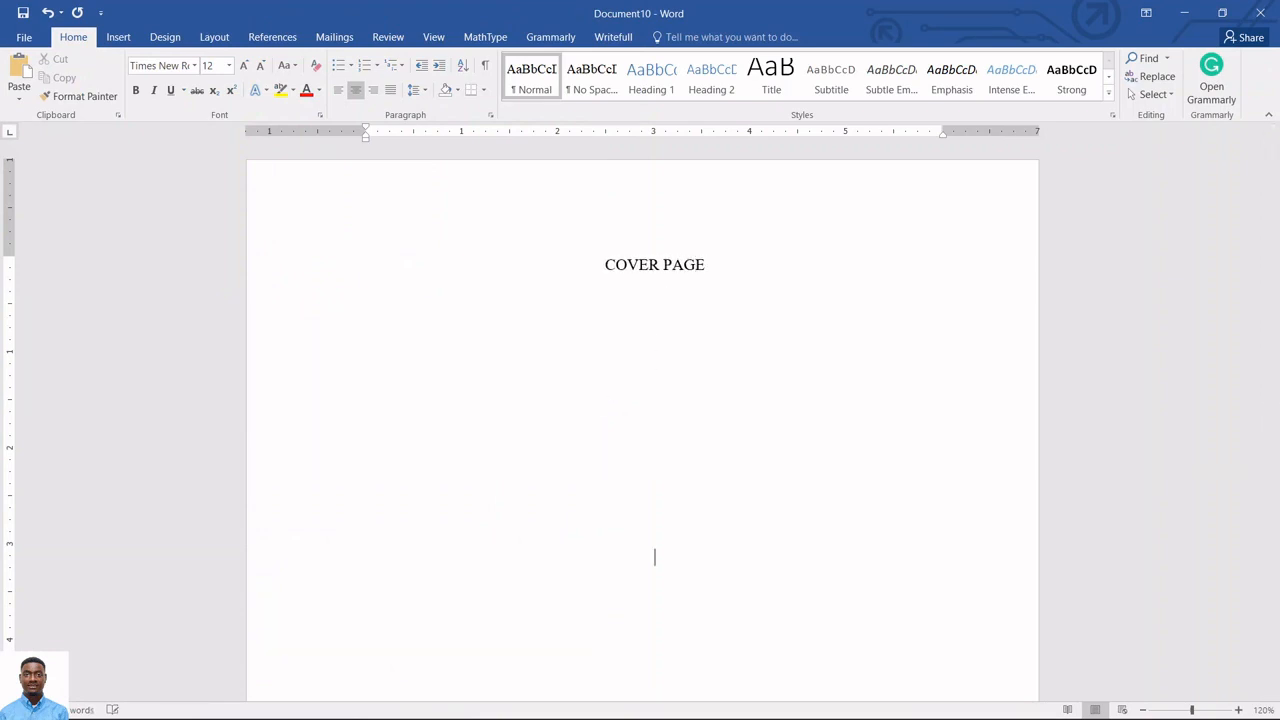
pyautogui.press('Return')
pyautogui.press('Return')
pyautogui.press('Return')
pyautogui.press('Return')
pyautogui.press('Return')
pyautogui.press('Return')
pyautogui.press('Return')
pyautogui.press('Return')
pyautogui.press('Return')
pyautogui.press('Return')
pyautogui.press('Return')
pyautogui.press('Return')
pyautogui.press('Return')
pyautogui.press('Return')
pyautogui.press('Return')
pyautogui.press('Return')
pyautogui.press('Return')
pyautogui.press('Return')
pyautogui.press('Return')
pyautogui.press('Return')
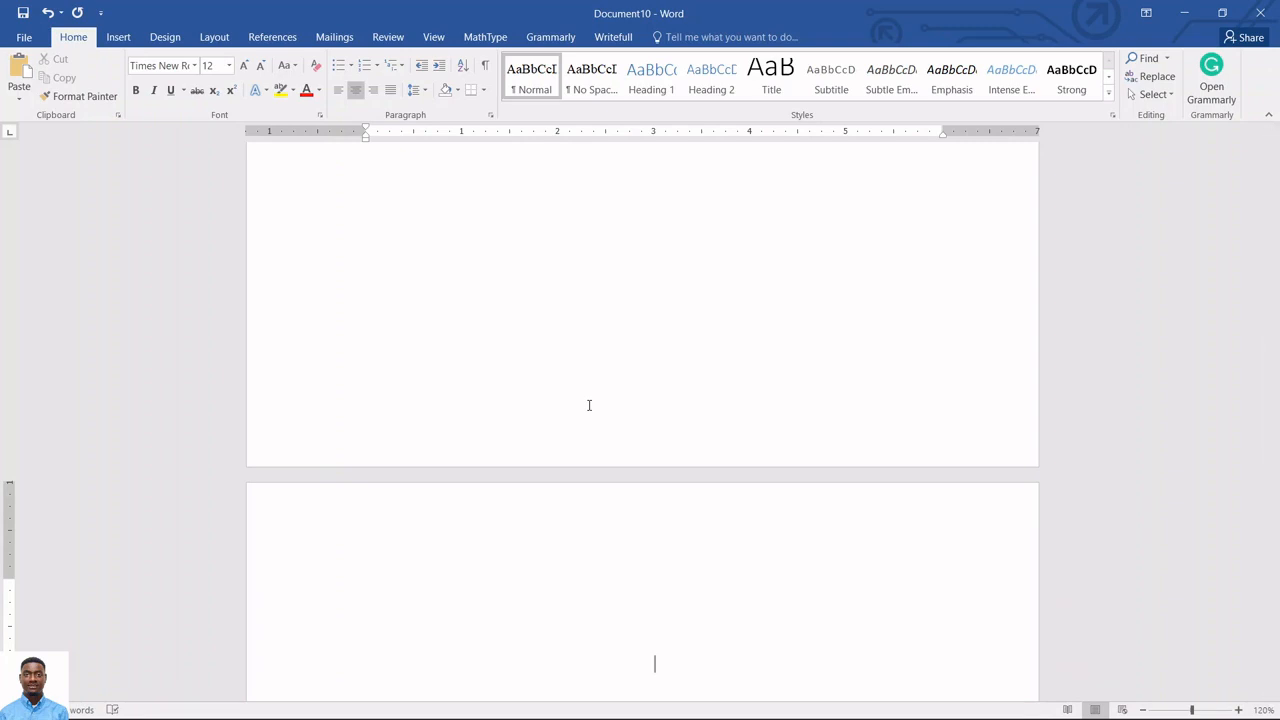
# Enter the abstract heading on the second page and add blank lines below it down to a new page.
pyautogui.write('AK')
pyautogui.press('BackSpace')
pyautogui.write('bsract')
pyautogui.press('Return')
pyautogui.press('Return')
pyautogui.press('Return')
pyautogui.press('Return')
pyautogui.press('Return')
pyautogui.press('Return')
pyautogui.press('Return')
pyautogui.press('Return')
pyautogui.press('Return')
pyautogui.press('Return')
pyautogui.press('Return')
pyautogui.press('Return')
pyautogui.press('Return')
pyautogui.press('Return')
pyautogui.press('Return')
pyautogui.press('Return')
pyautogui.press('Return')
pyautogui.press('Return')
pyautogui.press('Return')
pyautogui.press('Return')
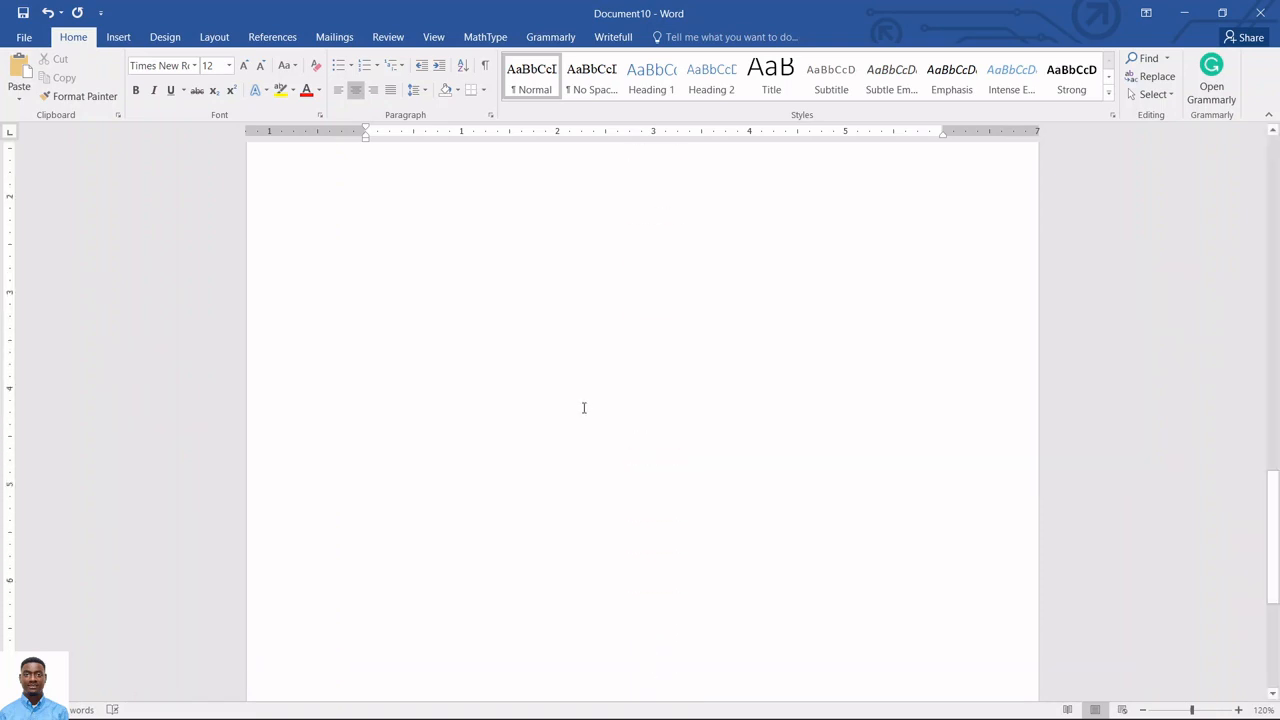
# Correct the misspelled heading on the second page to Abstract using the spelling suggestion.
pyautogui.scroll(8, 584, 407)
pyautogui.rightClick(676, 385)
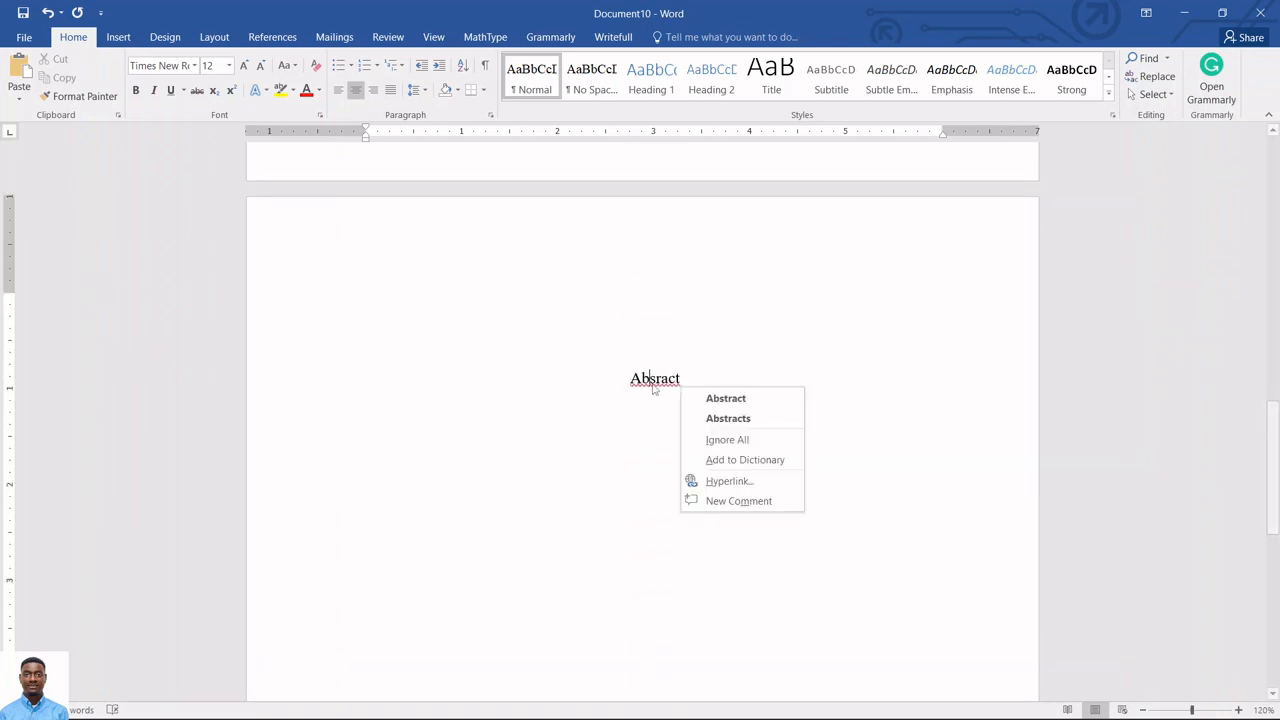
pyautogui.click(694, 397)
# Enter Table of Contents as the first line of the following page and add blank lines down to a new page.
pyautogui.scroll(-10, 680, 400)
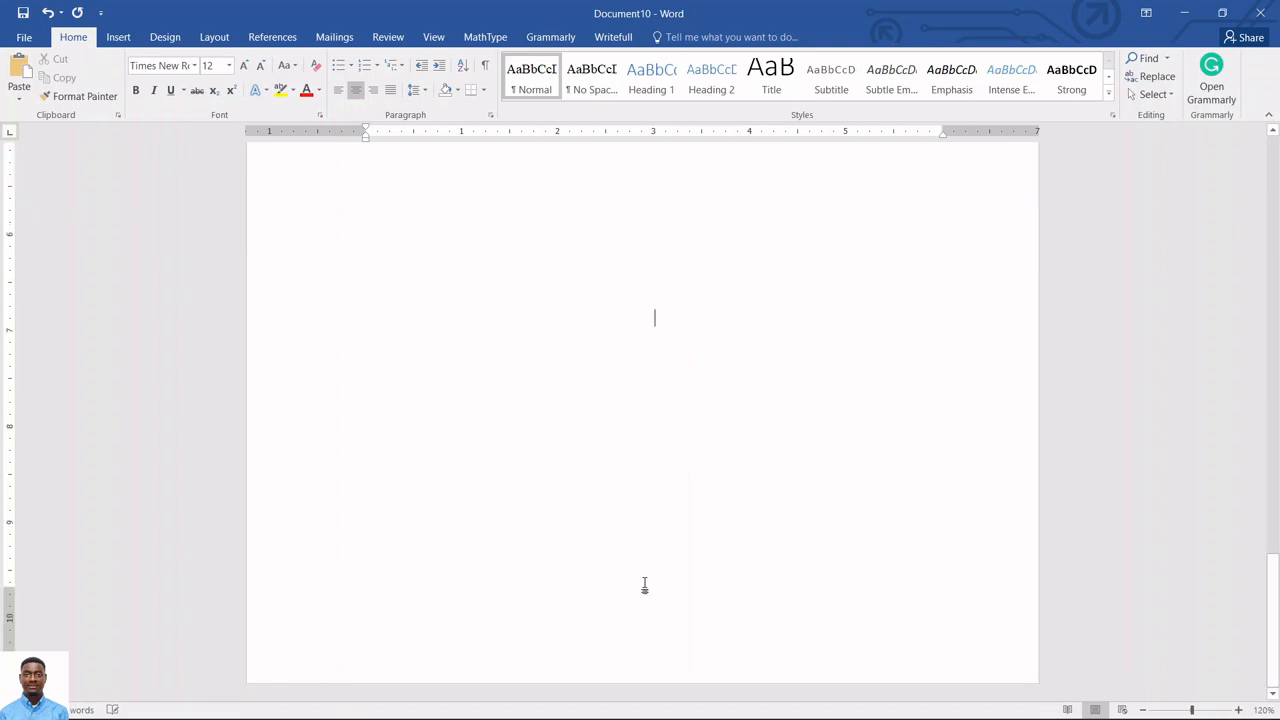
pyautogui.scroll(-6, 644, 585)
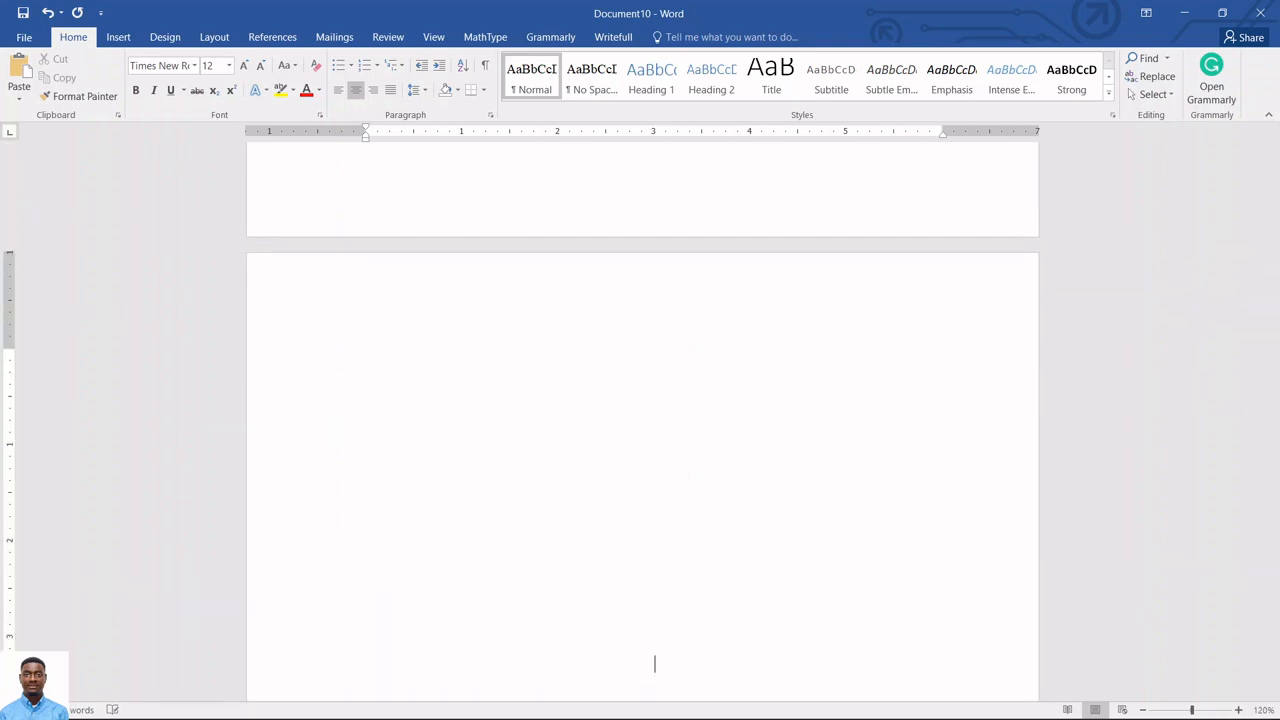
pyautogui.click(634, 352)
pyautogui.write('Table of Content')
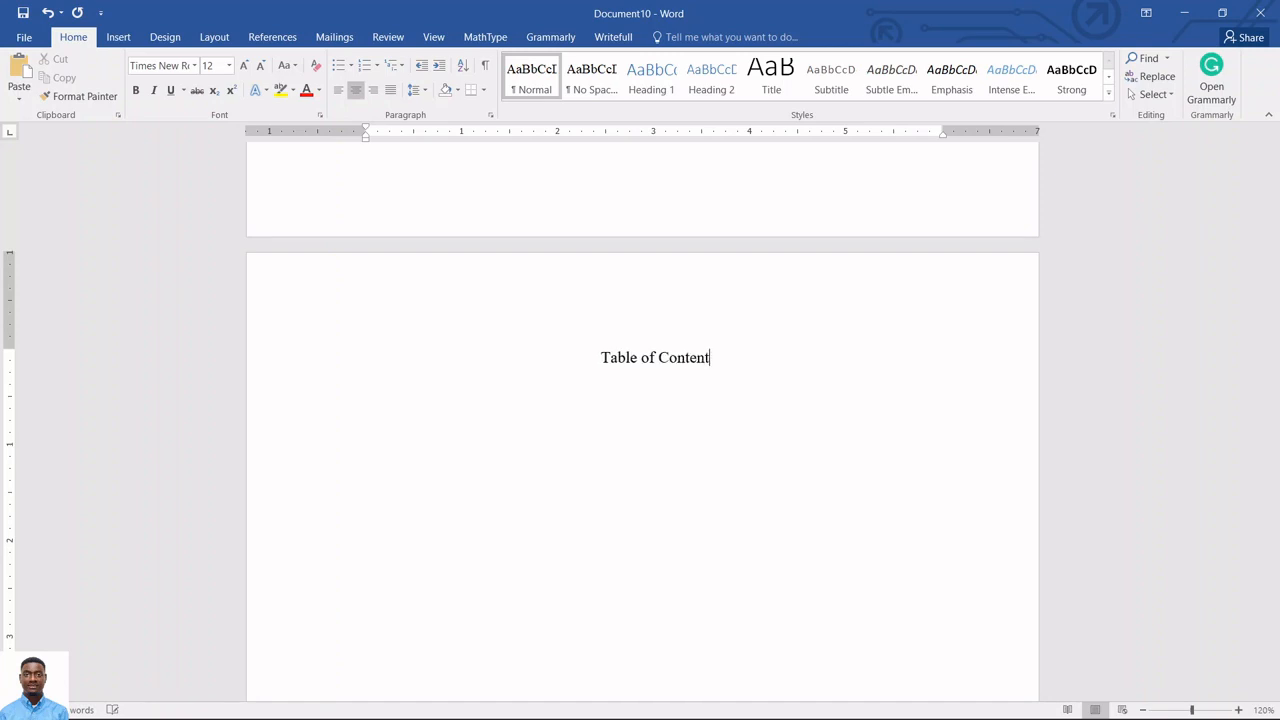
pyautogui.write('s')
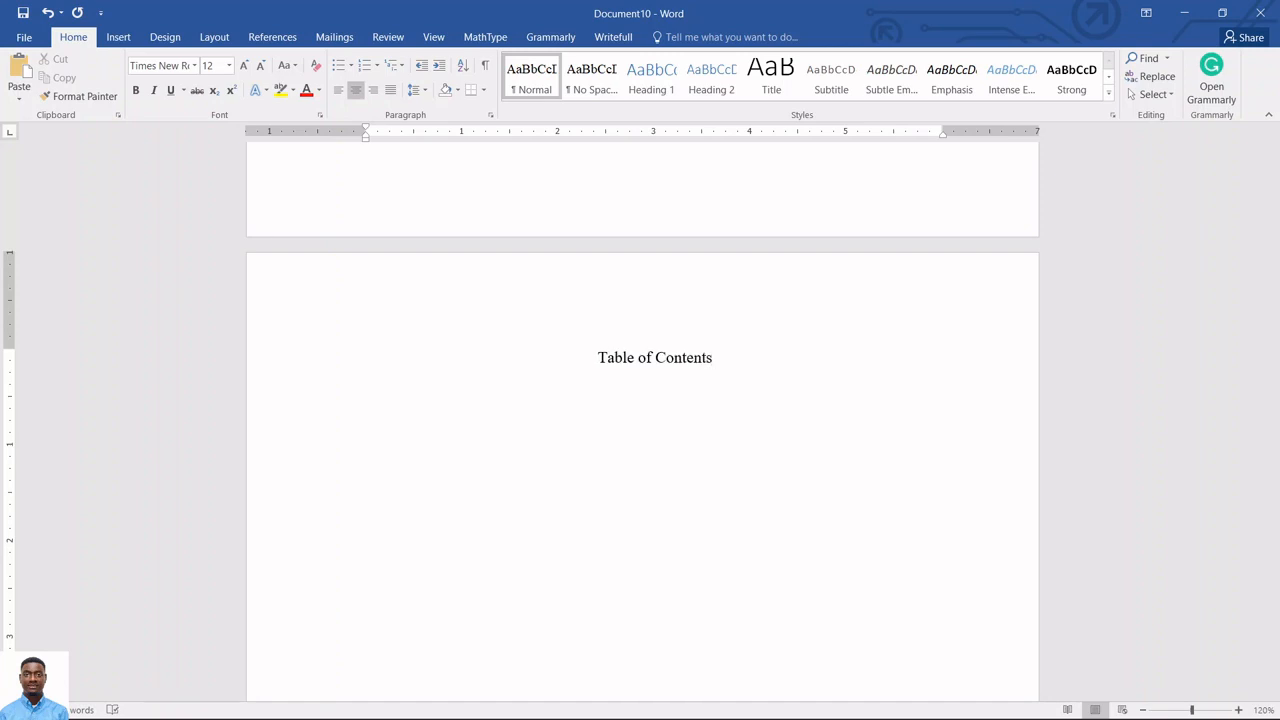
pyautogui.press('Return')
pyautogui.press('Return')
pyautogui.press('Return')
pyautogui.press('Return')
pyautogui.press('Return')
pyautogui.press('Return')
pyautogui.press('Return')
pyautogui.press('Return')
pyautogui.press('Return')
pyautogui.press('Return')
pyautogui.press('Return')
pyautogui.press('Return')
pyautogui.press('Return')
pyautogui.press('Return')
pyautogui.press('Return')
pyautogui.press('Return')
pyautogui.press('Return')
pyautogui.press('Return')
pyautogui.press('Return')
pyautogui.press('Return')
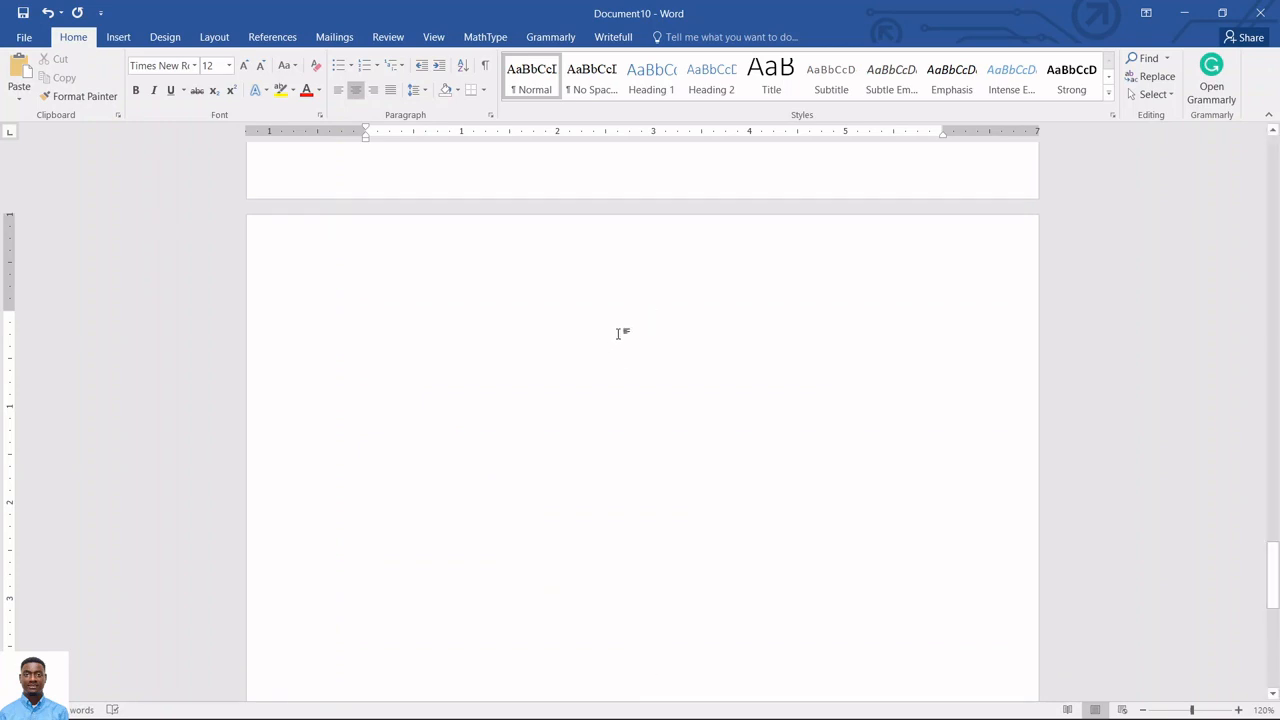
# Define a new multilevel list on the new page whose level 1 uses One, Two, Three numbering with centered number alignment.
pyautogui.click(400, 64)
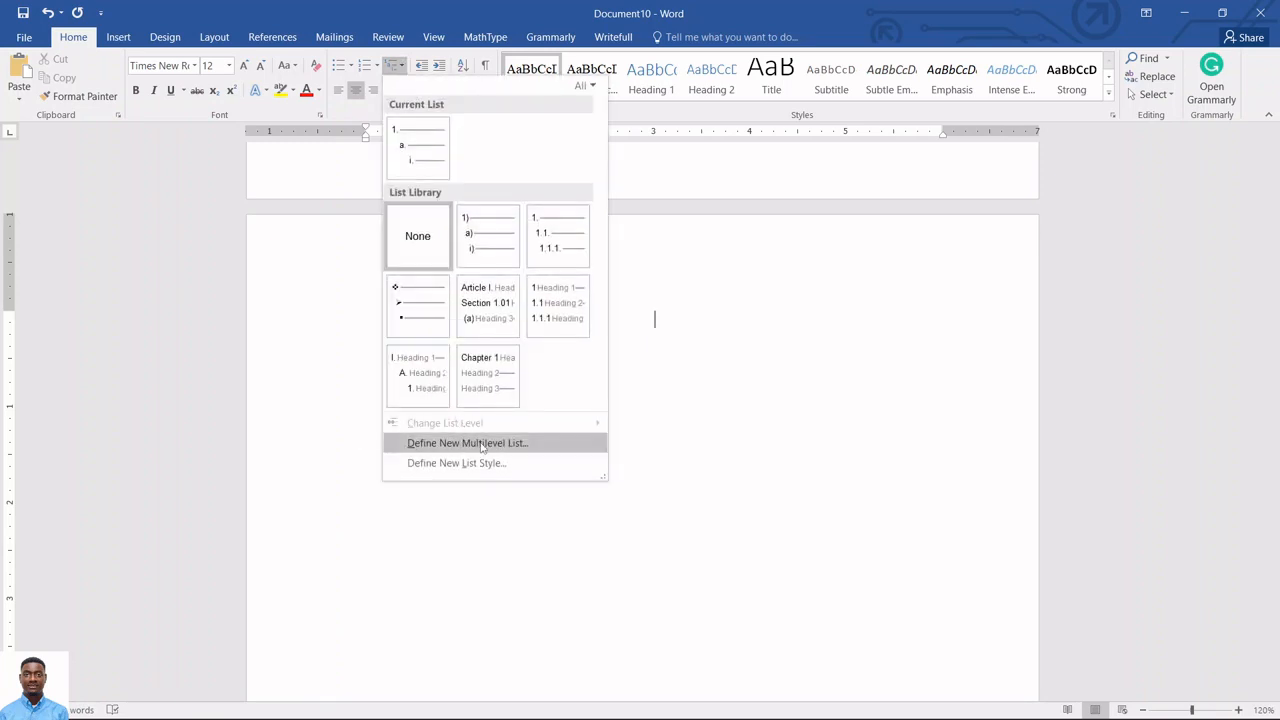
pyautogui.click(484, 444)
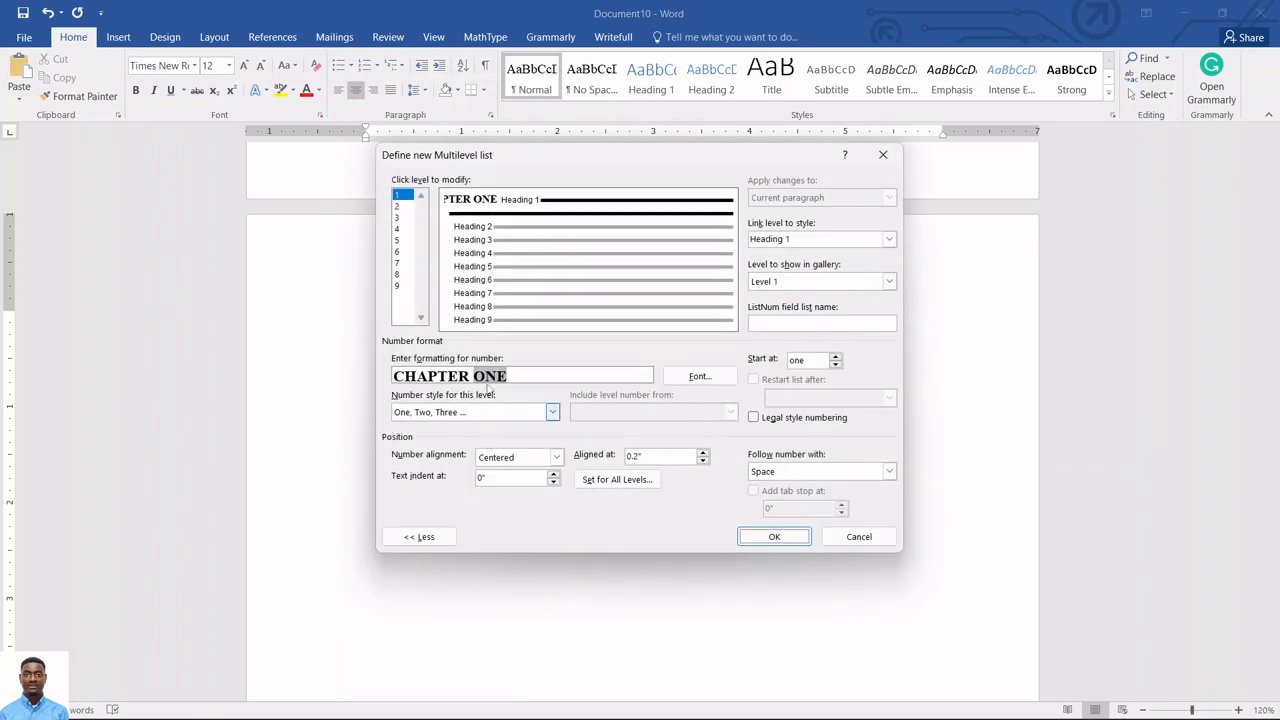
pyautogui.click(552, 413)
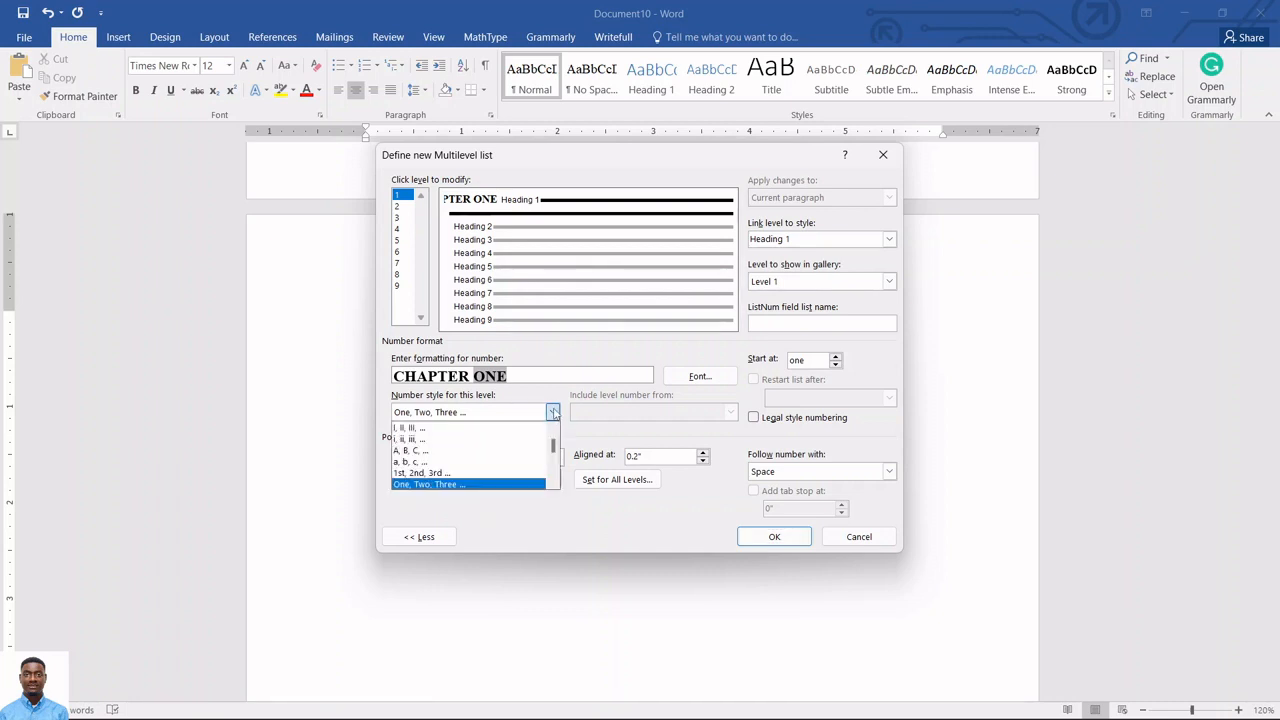
pyautogui.click(486, 484)
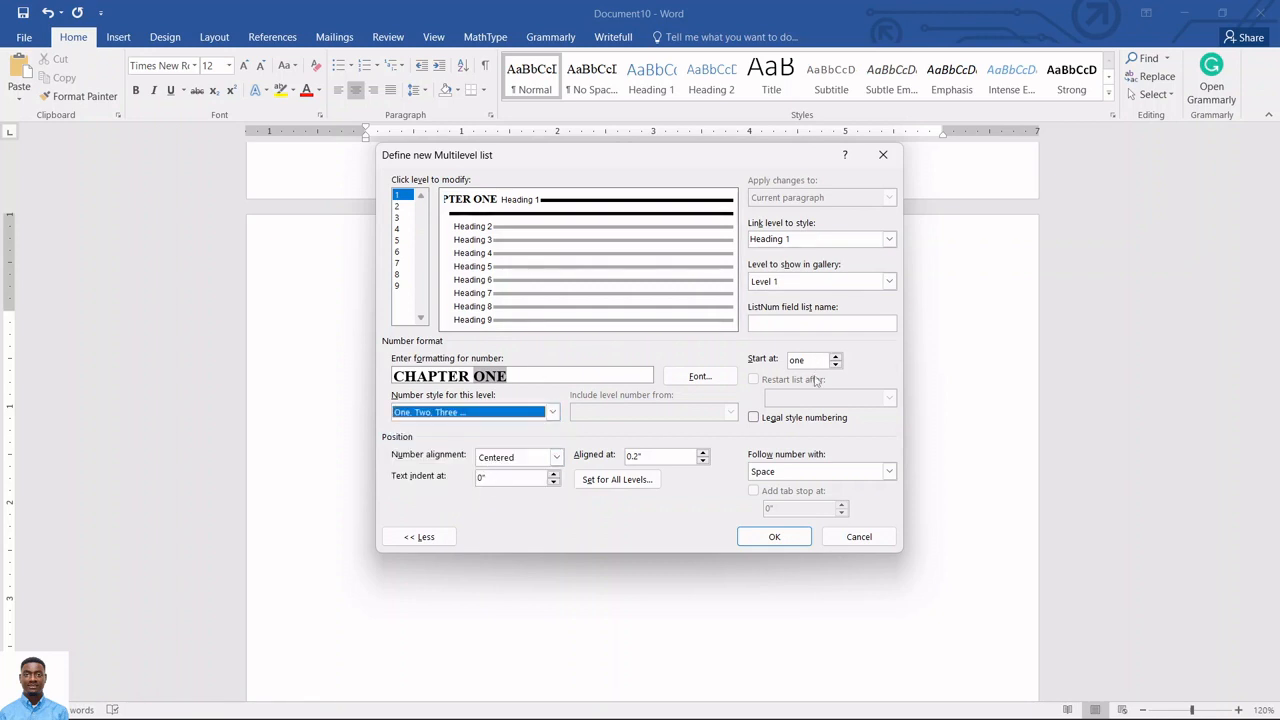
pyautogui.click(556, 458)
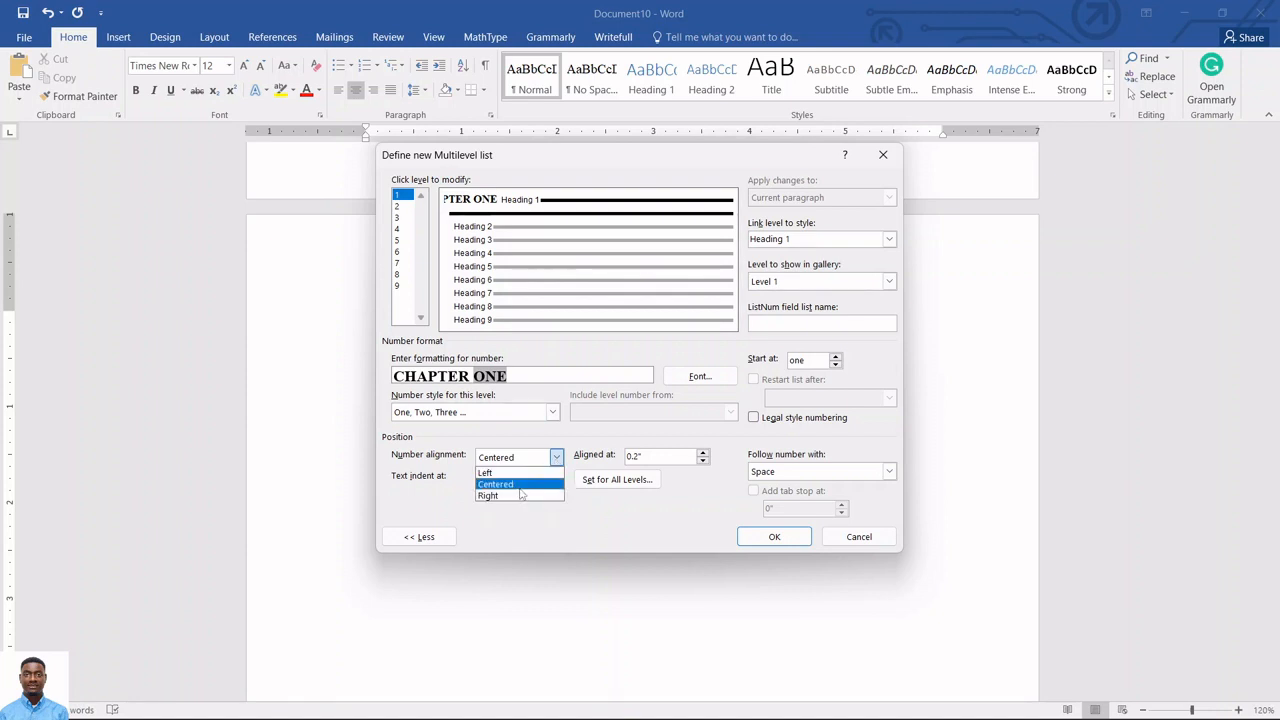
pyautogui.click(520, 485)
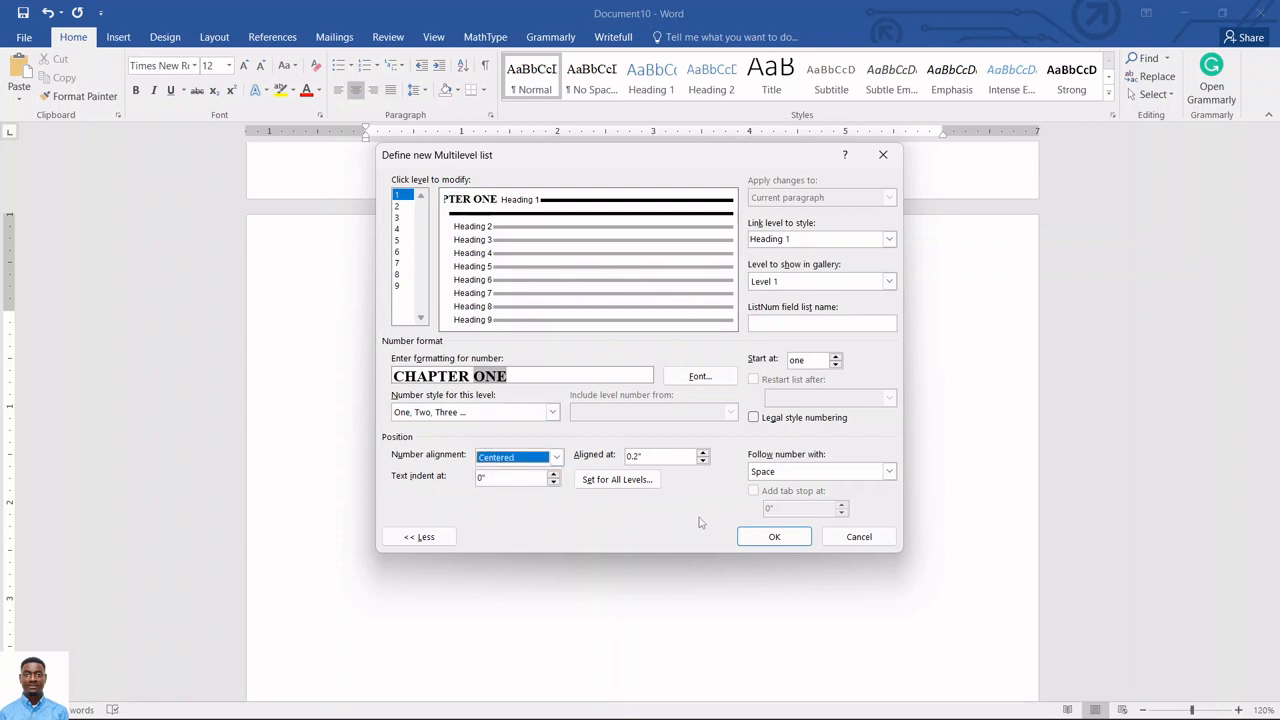
pyautogui.click(759, 538)
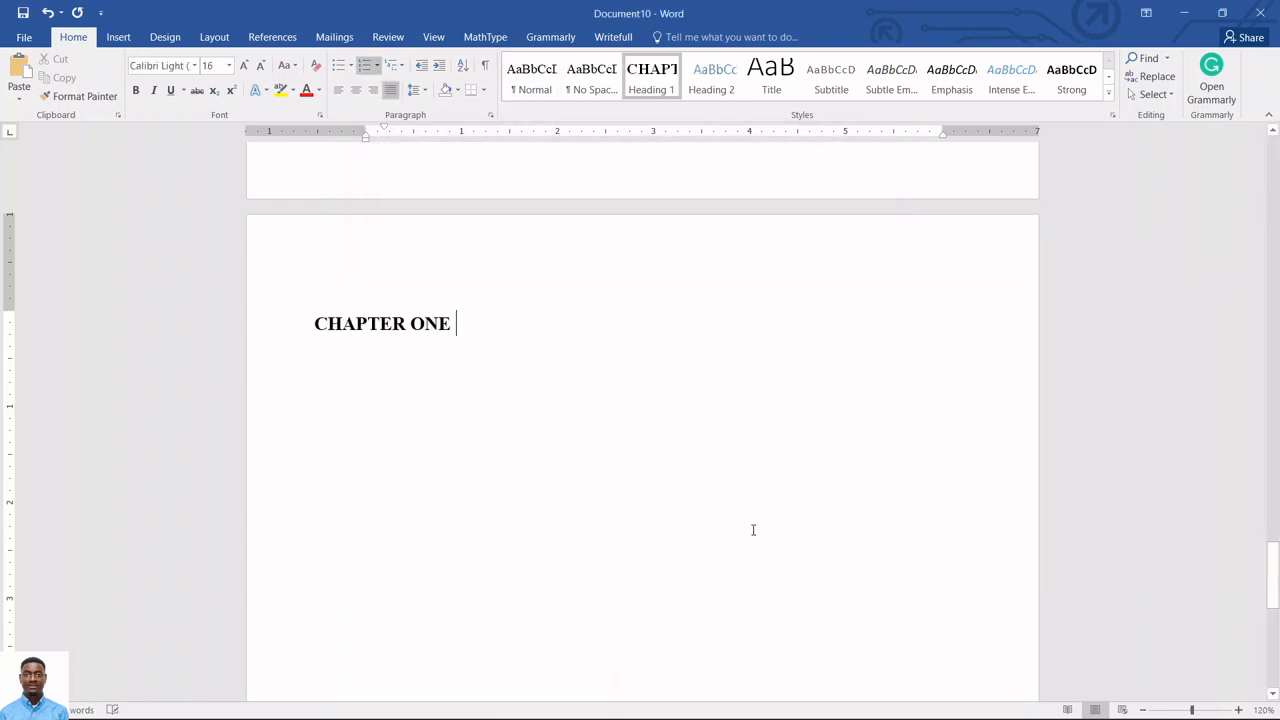
# Modify the Heading 1 style of the CHAPTER ONE heading to use centered alignment.
pyautogui.tripleClick(400, 330)
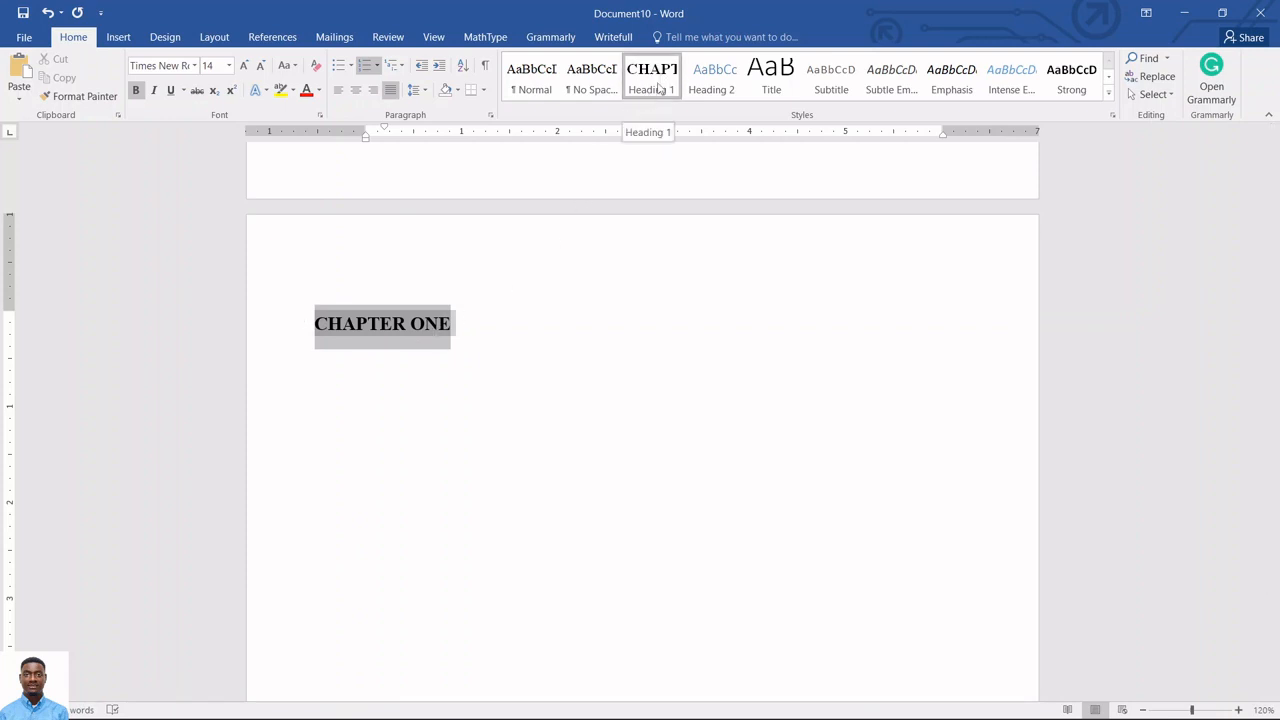
pyautogui.rightClick(658, 88)
pyautogui.click(682, 115)
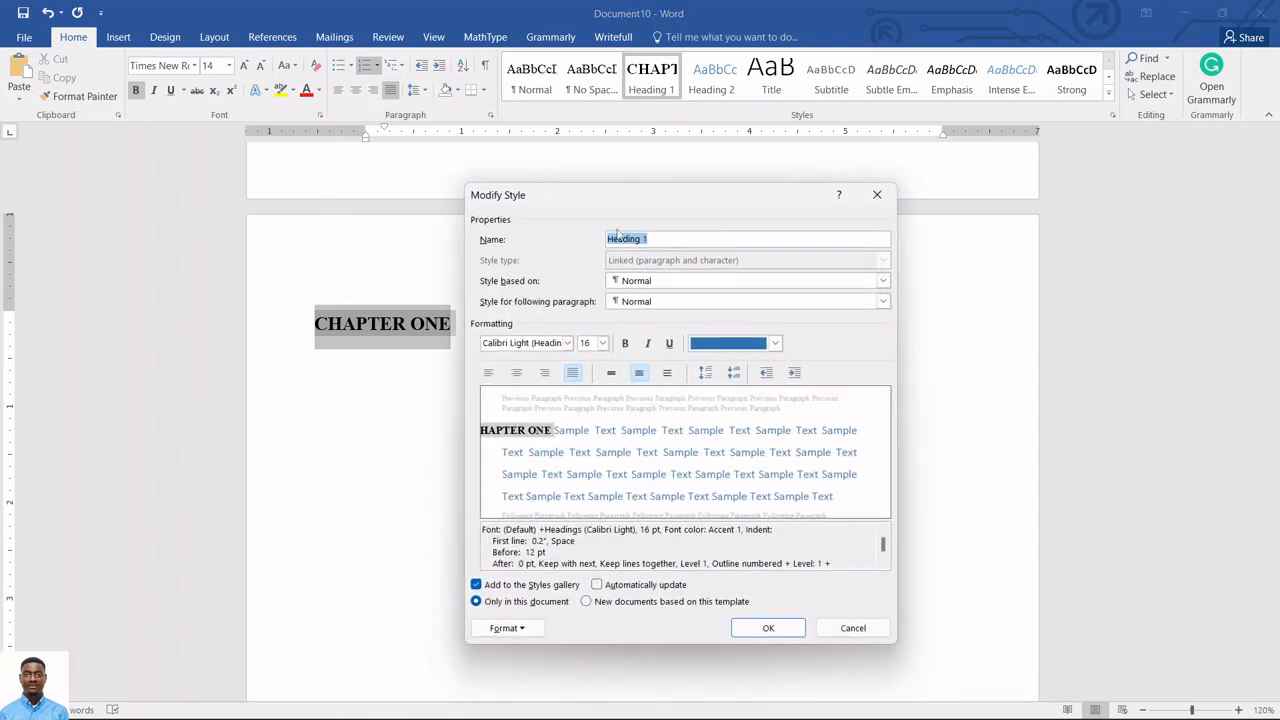
pyautogui.click(521, 375)
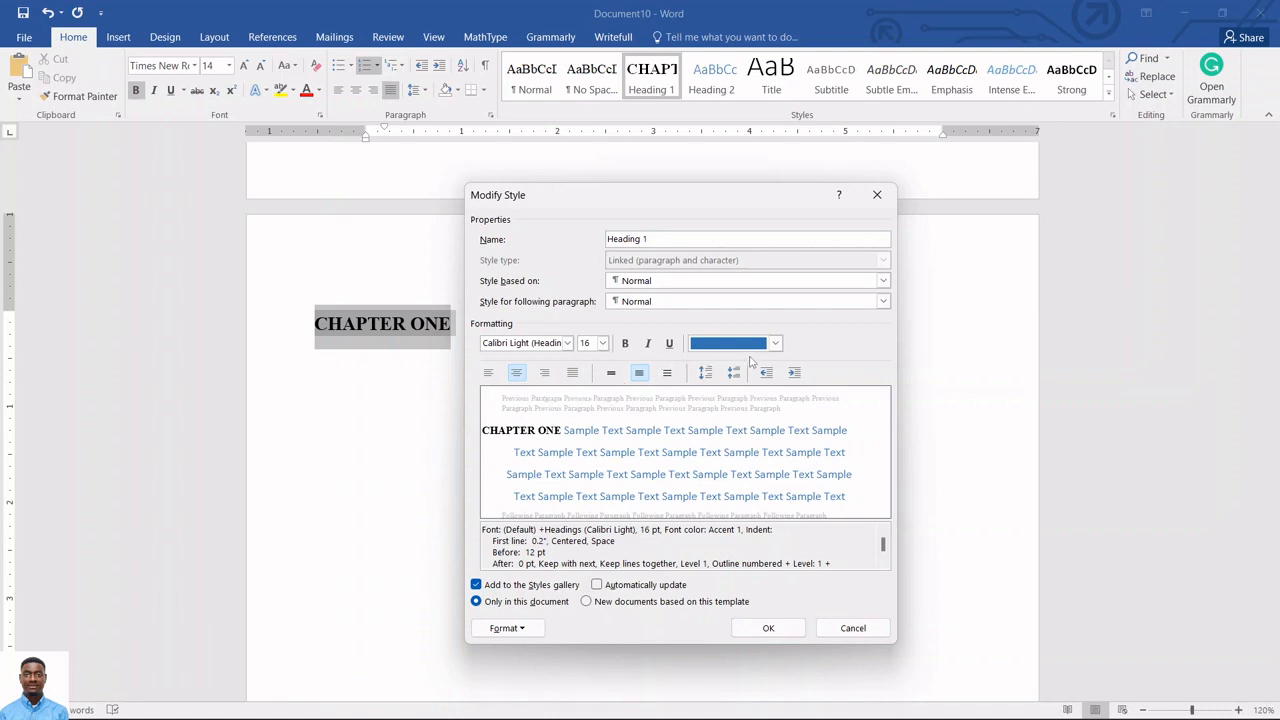
pyautogui.click(766, 628)
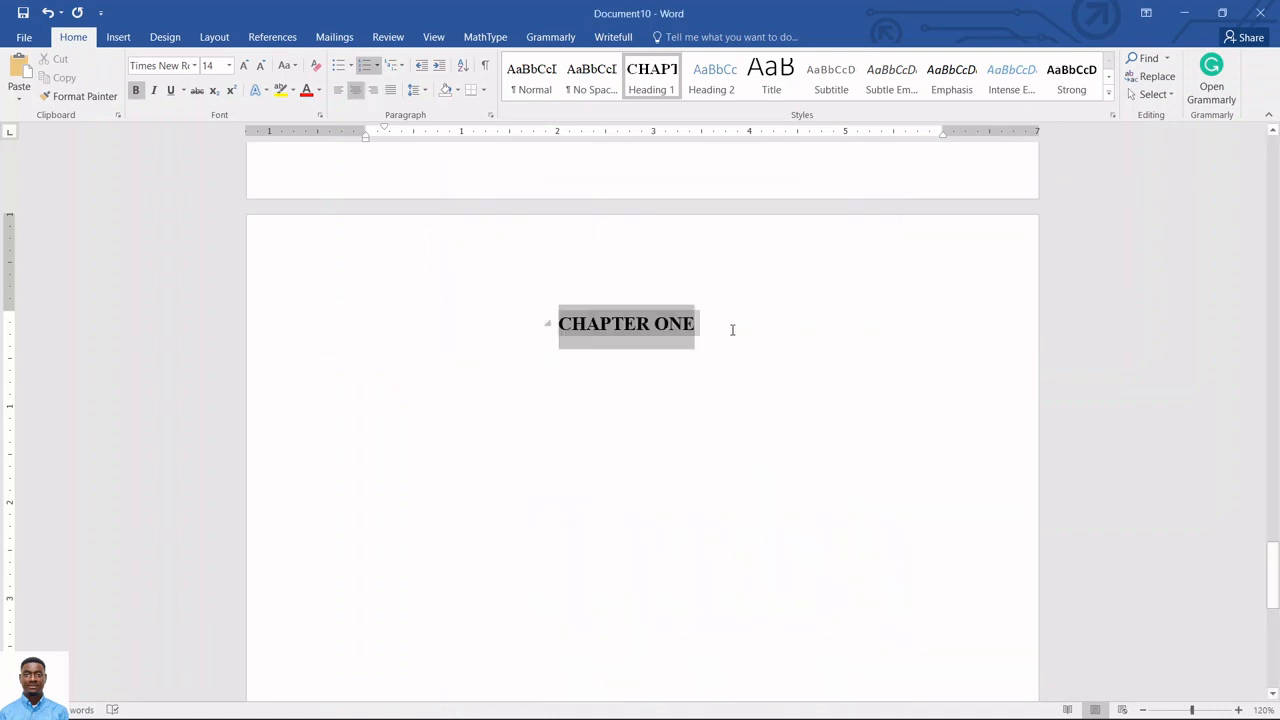
# Add blank lines below the CHAPTER ONE heading down to a new page.
pyautogui.click(732, 330)
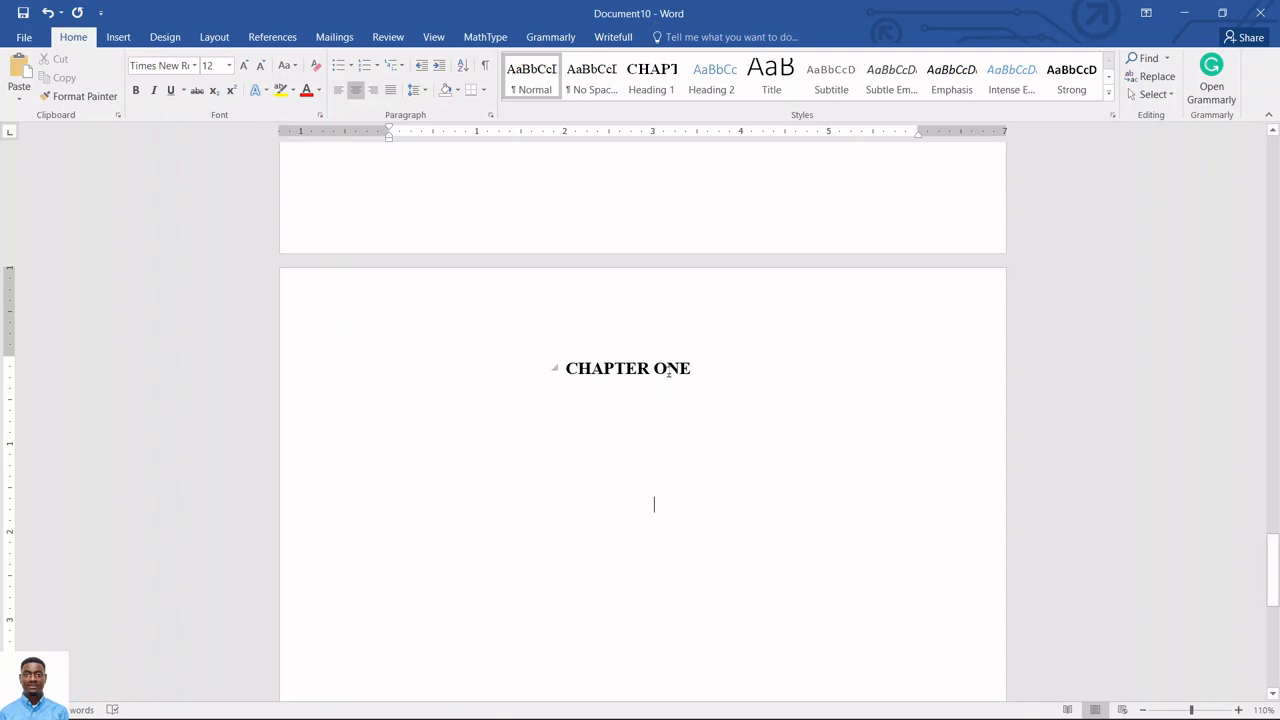
pyautogui.press('Return')
pyautogui.press('Return')
pyautogui.press('Return')
pyautogui.press('Return')
pyautogui.press('Return')
pyautogui.press('Return')
pyautogui.press('Return')
pyautogui.press('Return')
pyautogui.press('Return')
pyautogui.press('Return')
pyautogui.press('Return')
pyautogui.press('Return')
pyautogui.press('Return')
pyautogui.press('Return')
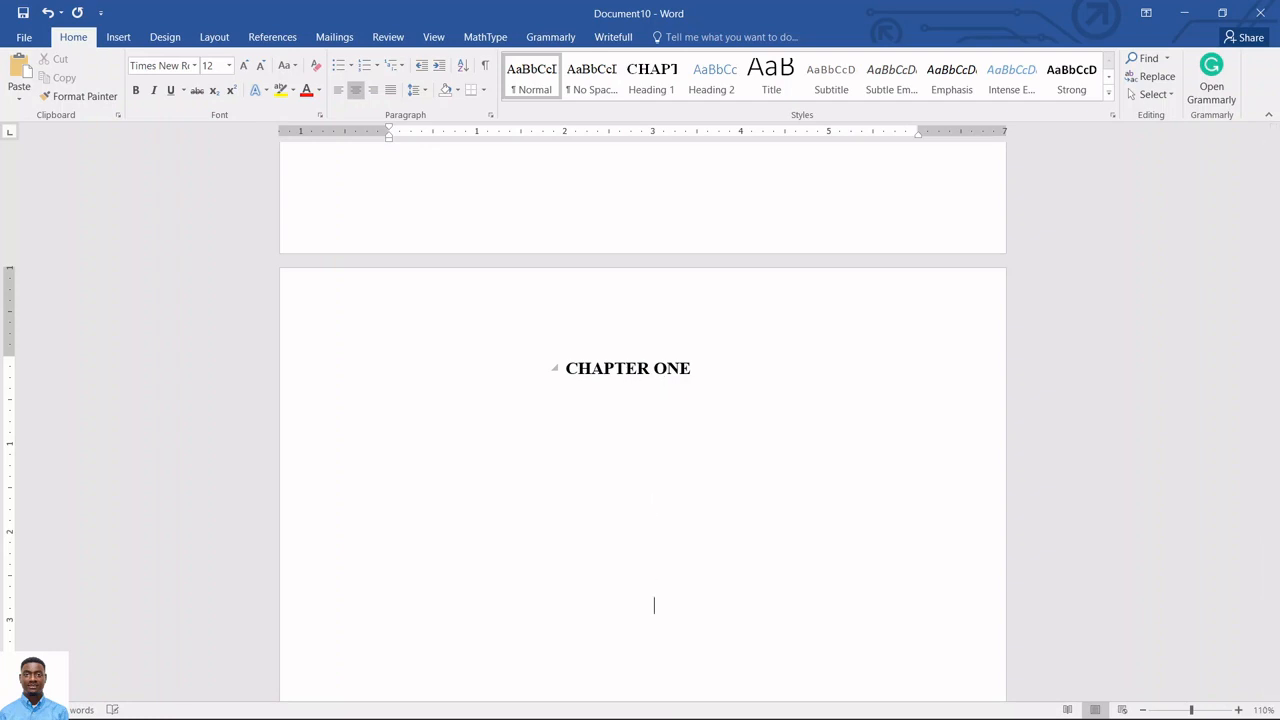
pyautogui.press('Return')
pyautogui.press('Return')
pyautogui.press('Return')
pyautogui.press('Return')
pyautogui.press('Return')
pyautogui.press('Return')
pyautogui.press('Return')
pyautogui.press('Return')
pyautogui.press('Return')
pyautogui.press('Return')
pyautogui.press('Return')
pyautogui.press('Return')
pyautogui.press('Return')
pyautogui.press('Return')
pyautogui.press('Return')
pyautogui.press('Return')
pyautogui.press('Return')
pyautogui.press('Return')
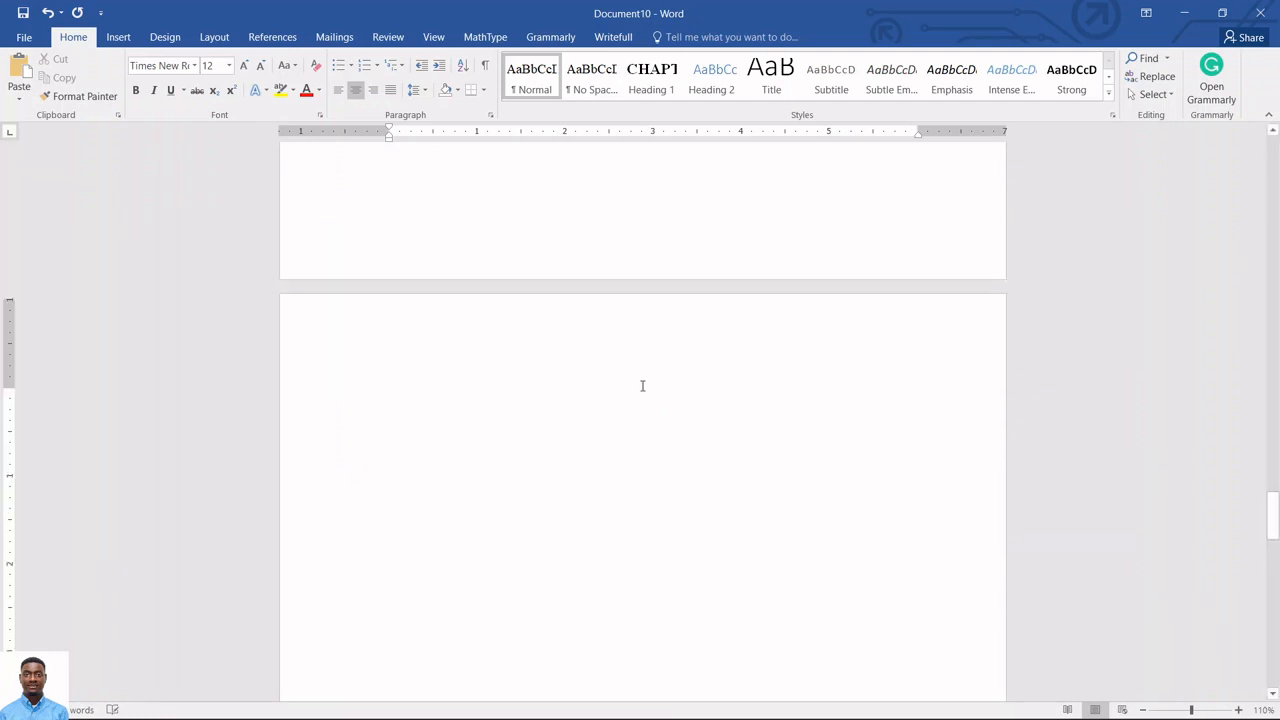
# Apply the Heading 1 style to the first line of the new page to insert the CHAPTER TWO heading.
pyautogui.scroll(1, 643, 386)
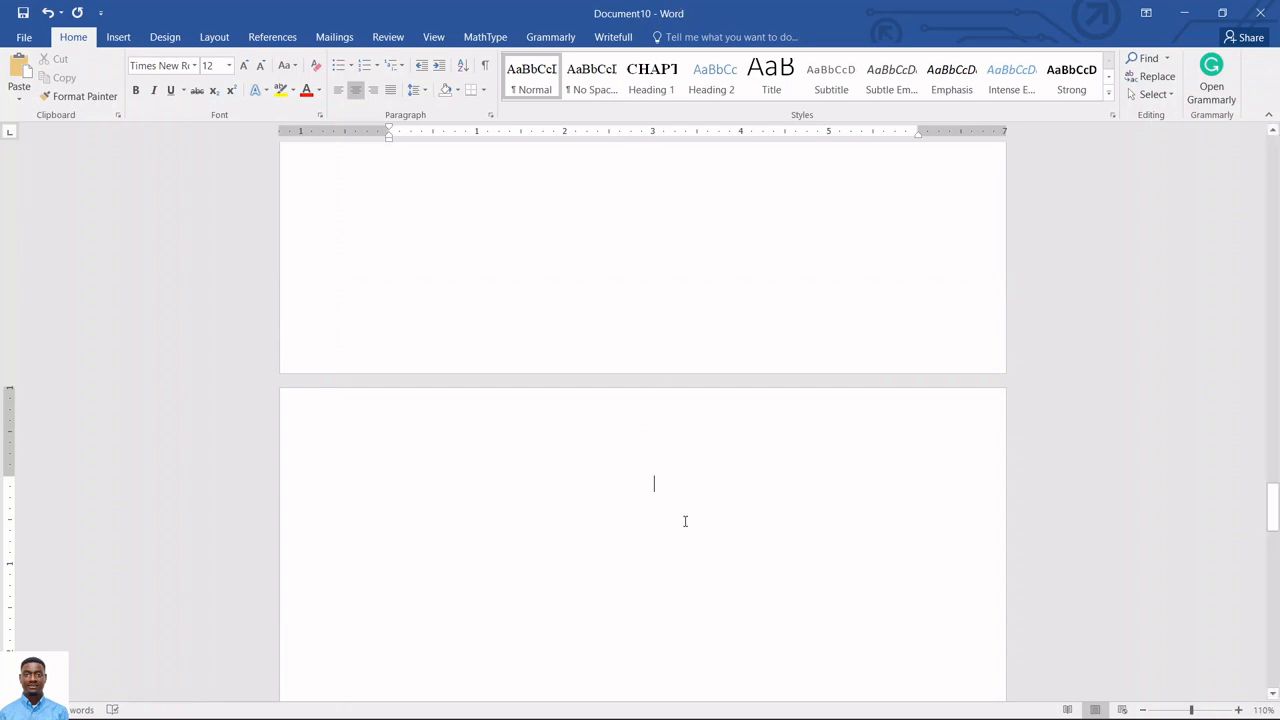
pyautogui.click(652, 78)
pyautogui.write('CHAPTER TWO')
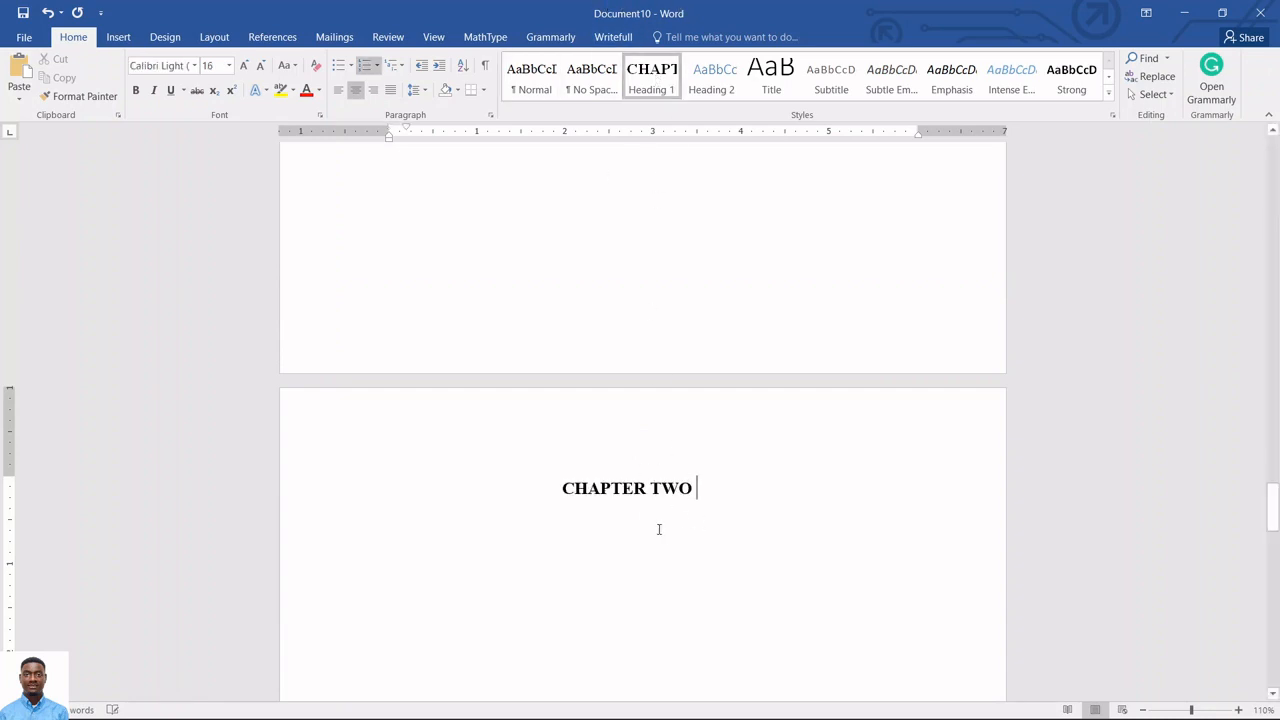
# Add blank lines below the CHAPTER TWO heading.
pyautogui.press('Return')
pyautogui.press('Return')
pyautogui.press('Return')
pyautogui.press('Return')
pyautogui.press('Return')
pyautogui.press('Return')
pyautogui.press('Return')
pyautogui.press('Return')
pyautogui.press('Return')
pyautogui.press('Return')
pyautogui.press('Return')
pyautogui.press('Return')
pyautogui.press('Return')
pyautogui.press('Return')
pyautogui.press('Return')
pyautogui.press('Return')
pyautogui.press('Return')
pyautogui.press('Return')
pyautogui.press('Return')
pyautogui.press('Return')
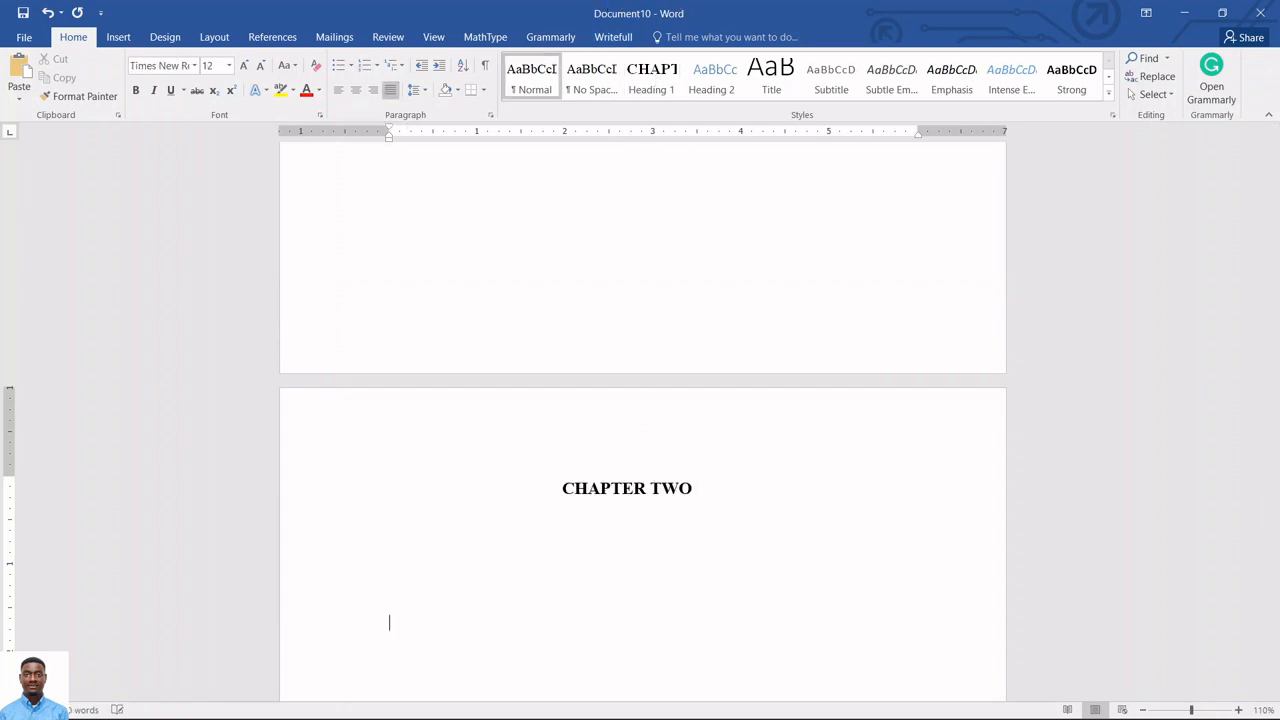
# Extend the blank lines below the CHAPTER TWO heading until a new page begins.
pyautogui.press('Return')
pyautogui.press('Return')
pyautogui.press('Return')
pyautogui.press('Return')
pyautogui.press('Return')
pyautogui.press('Return')
pyautogui.press('Return')
pyautogui.press('Return')
pyautogui.press('Return')
pyautogui.press('Return')
pyautogui.press('Return')
pyautogui.press('Return')
pyautogui.scroll(3, 620, 400)
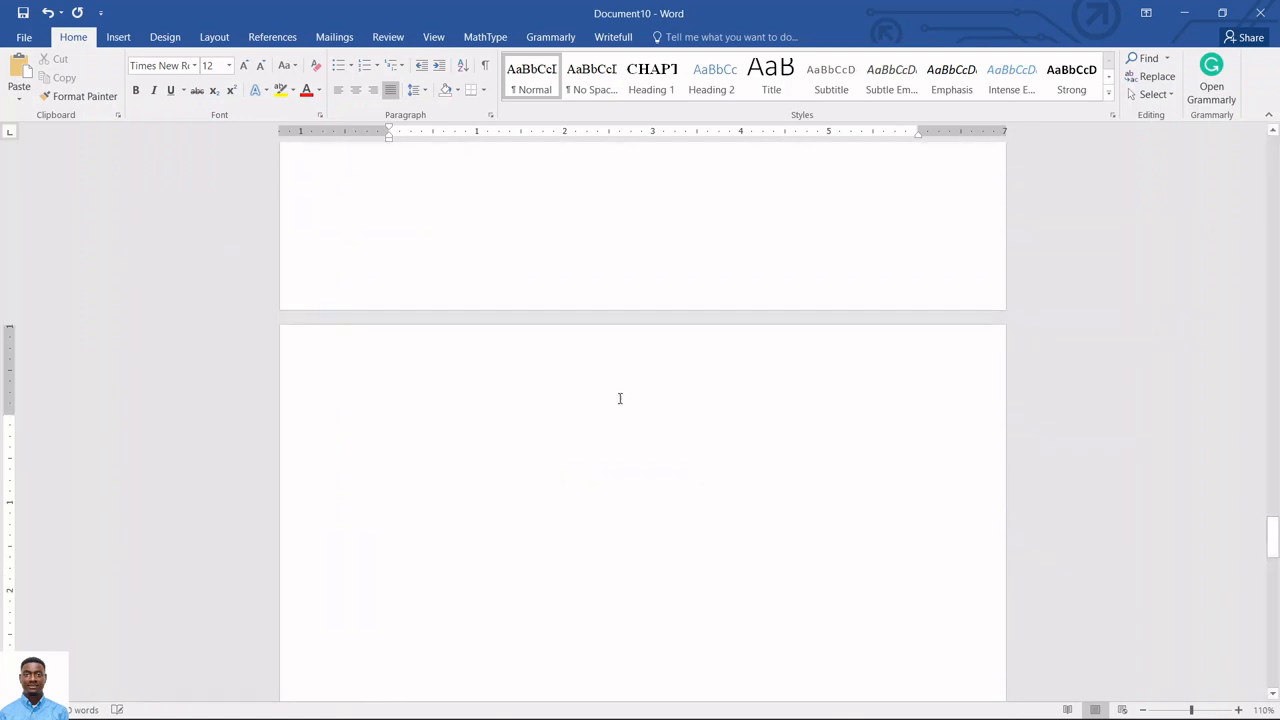
# Apply the Heading 1 style to the first line of the new page to insert the CHAPTER THREE heading.
pyautogui.click(621, 398)
pyautogui.click(652, 78)
pyautogui.write('CHAPTER THREE')
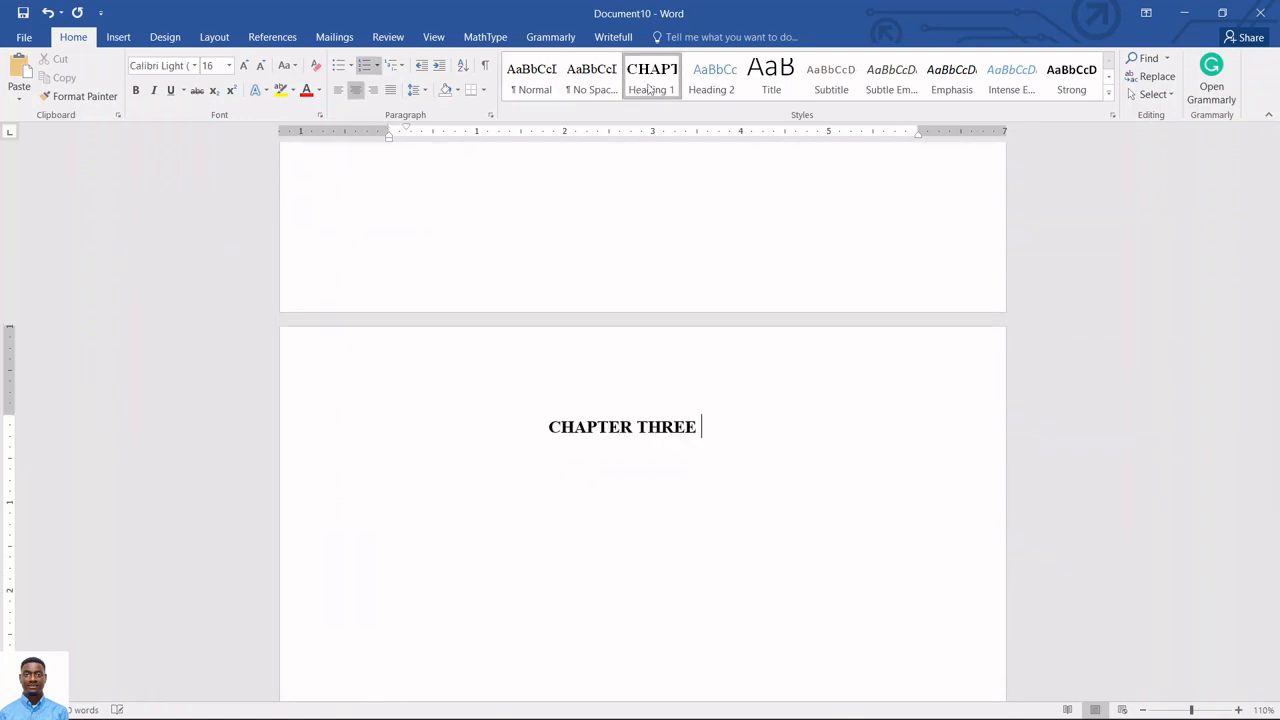
# Display the Navigation pane alongside the document.
pyautogui.scroll(3, 717, 440)
pyautogui.scroll(20, 717, 440)
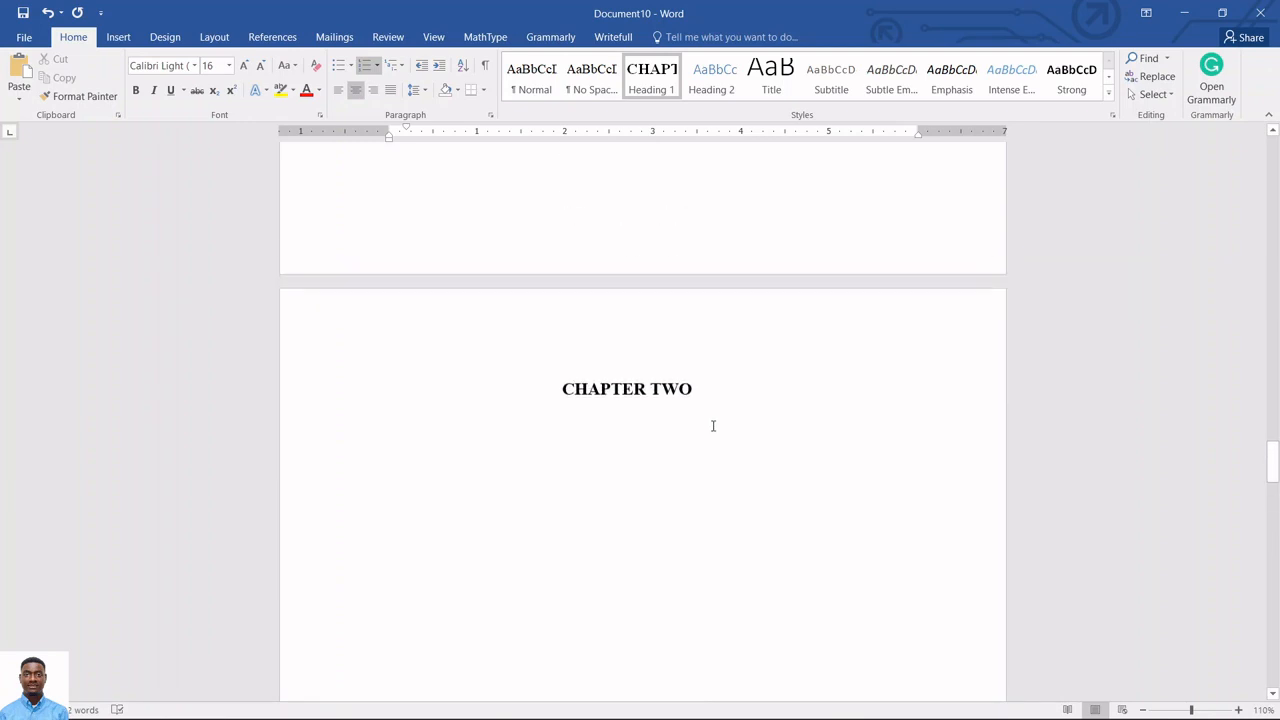
pyautogui.scroll(10, 713, 426)
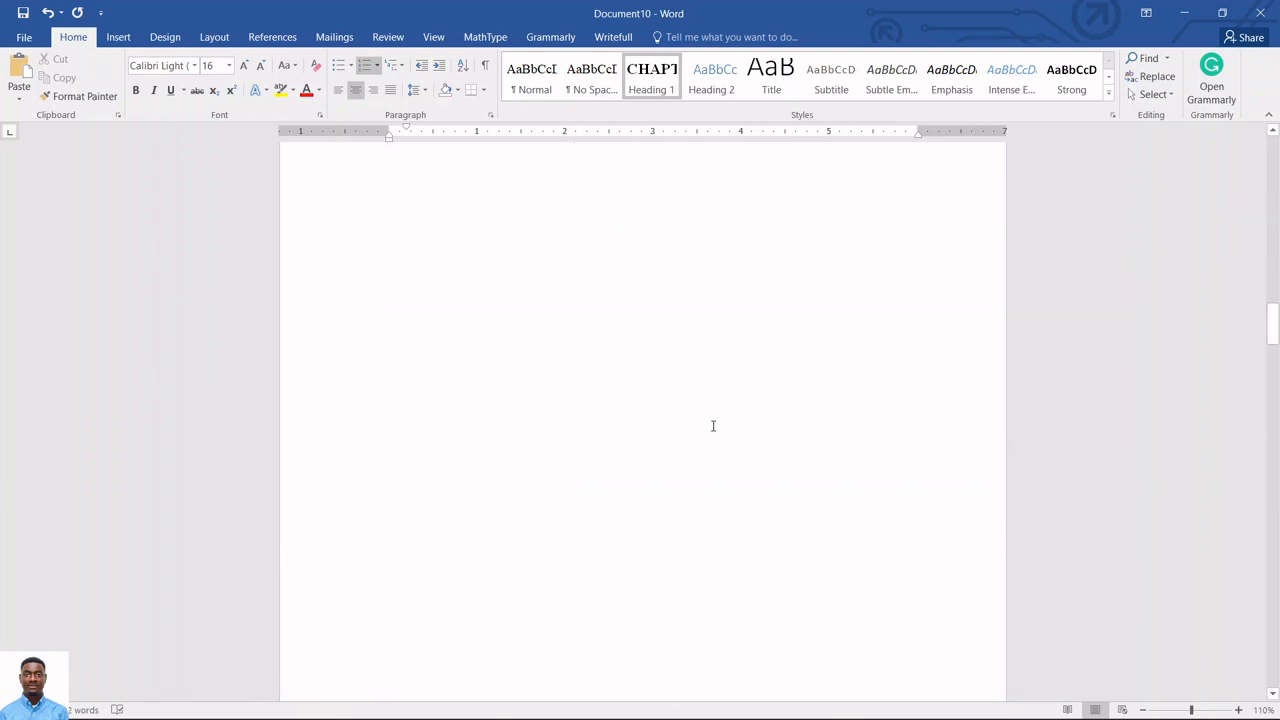
pyautogui.scroll(-3, 713, 426)
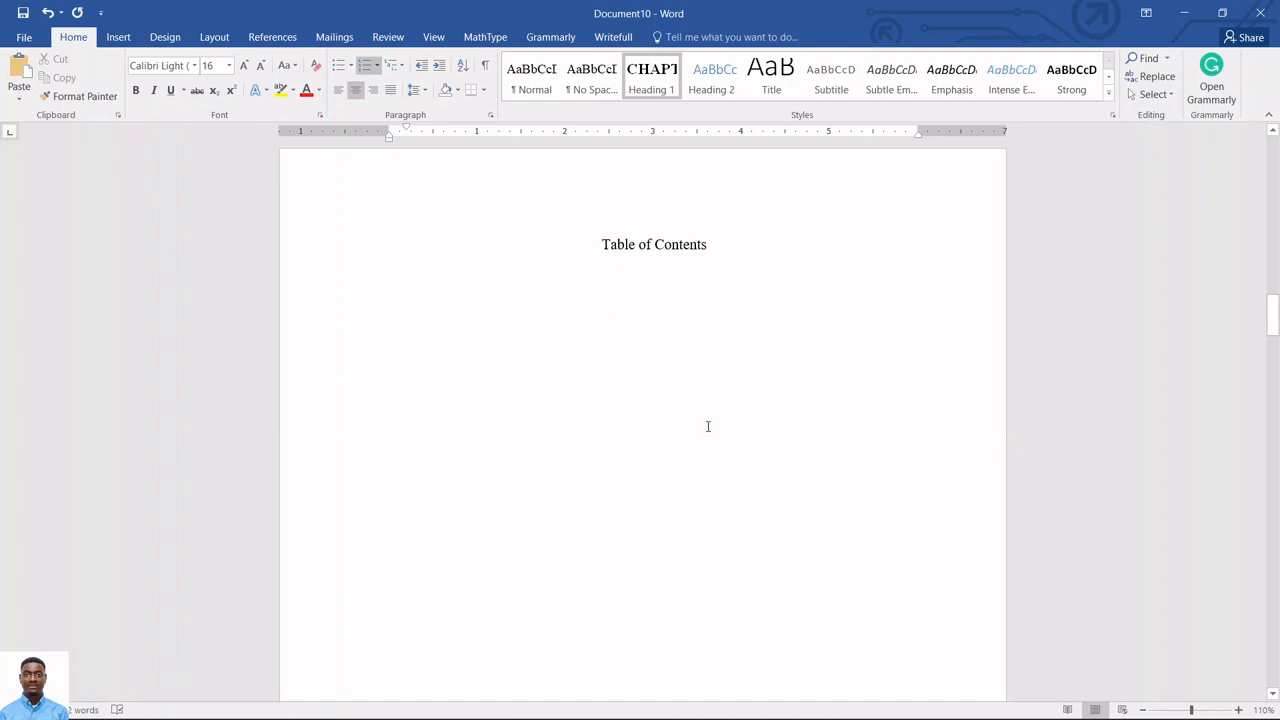
pyautogui.click(435, 38)
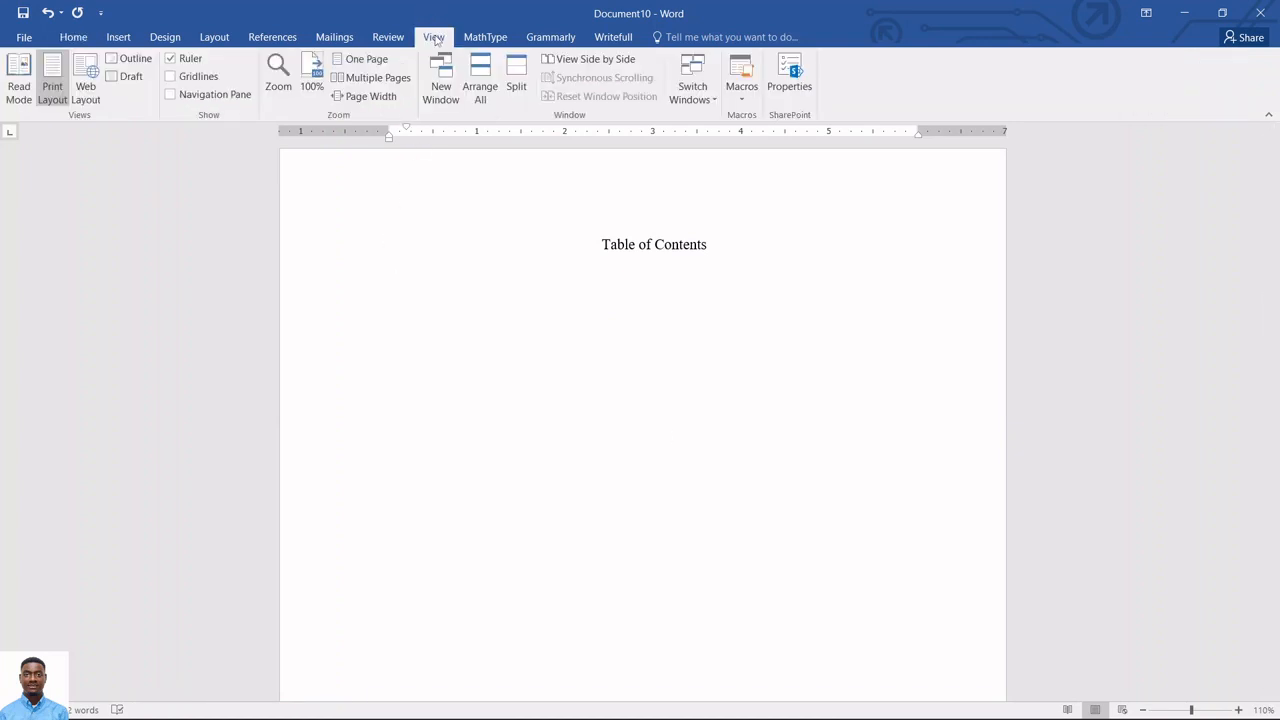
pyautogui.click(212, 96)
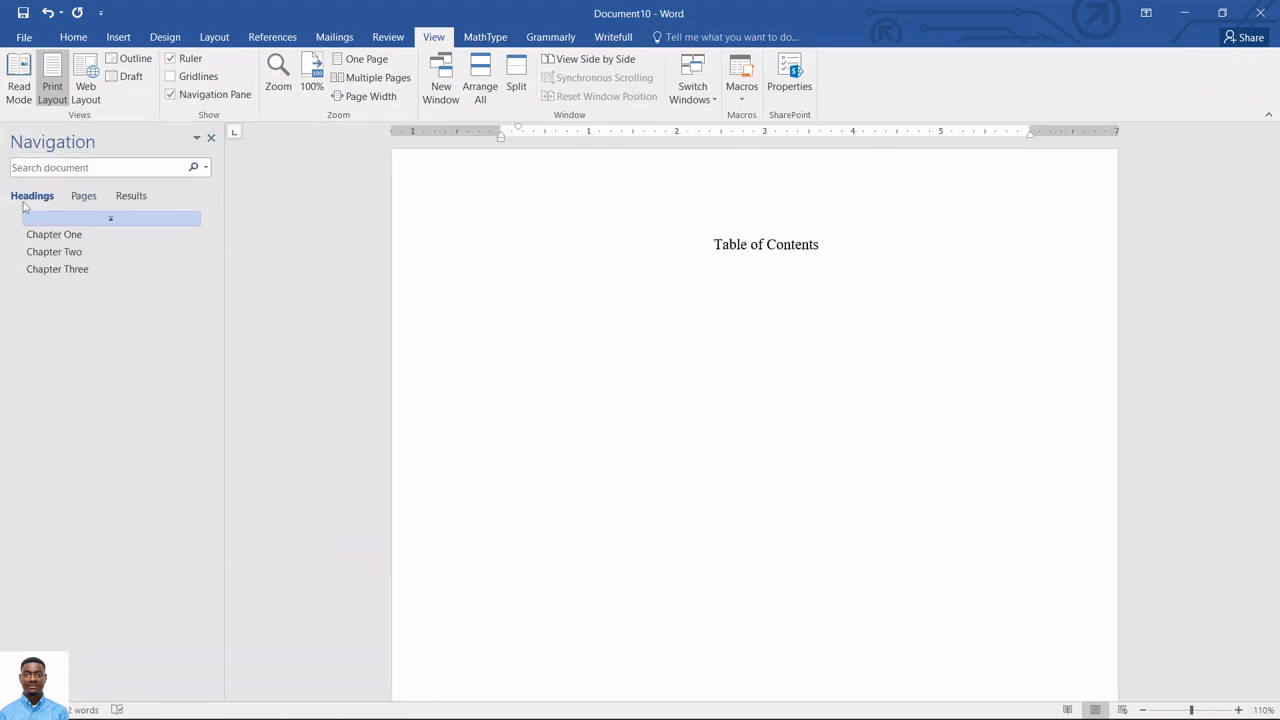
# Look through the Pages and Results views of the Navigation pane and return to its Headings view.
pyautogui.click(95, 196)
pyautogui.click(141, 199)
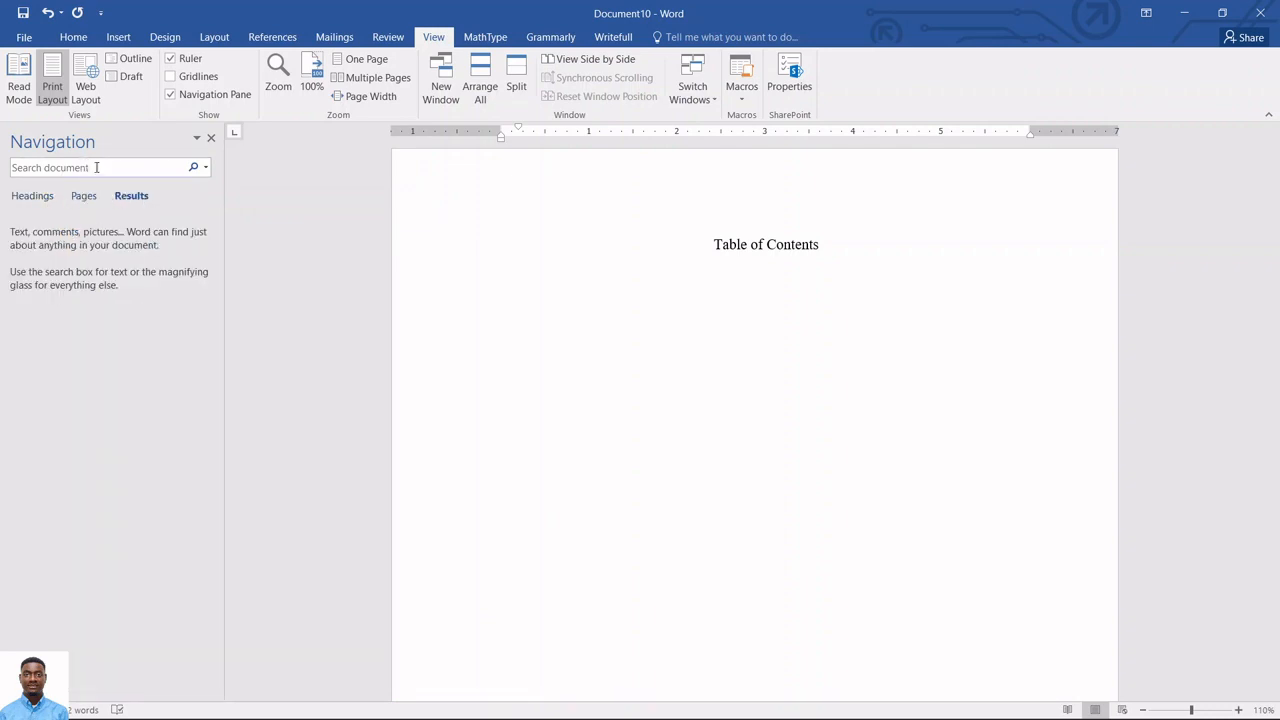
pyautogui.click(29, 199)
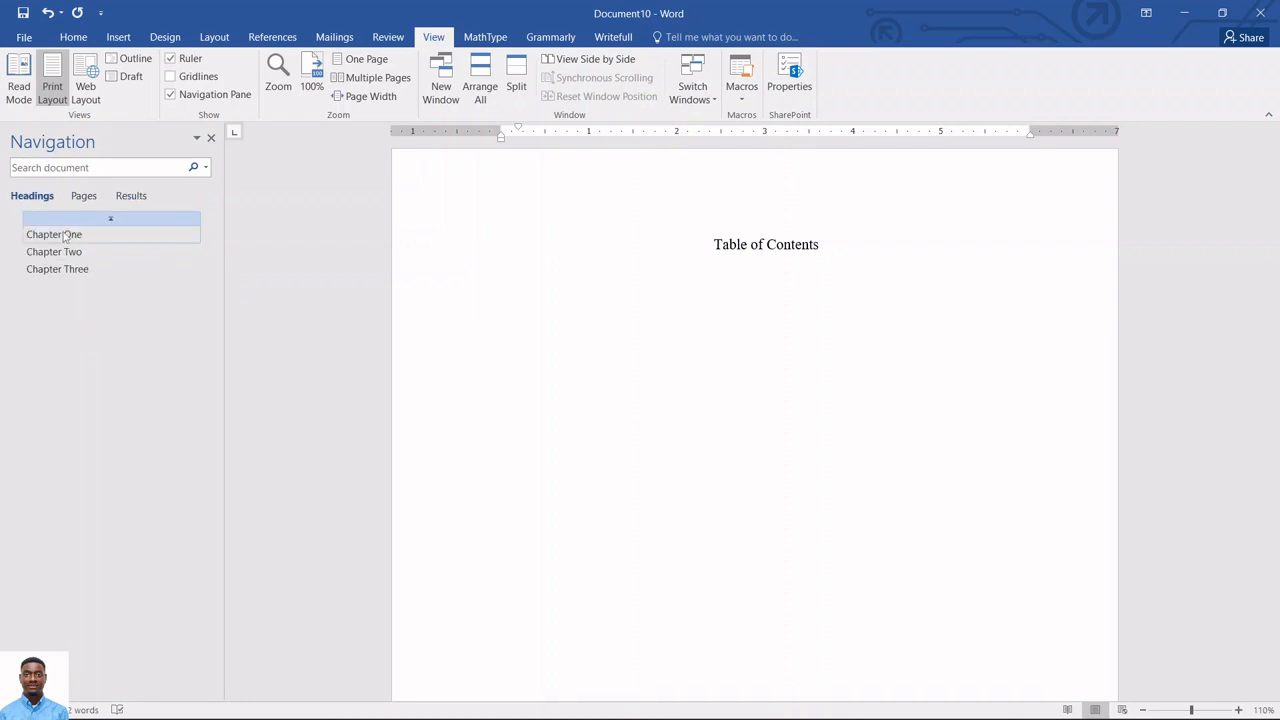
# Jump between the Chapter One, Chapter Two and Chapter Three headings and the document's beginning using the navigation headings, finishing at Chapter One.
pyautogui.click(63, 235)
pyautogui.click(65, 252)
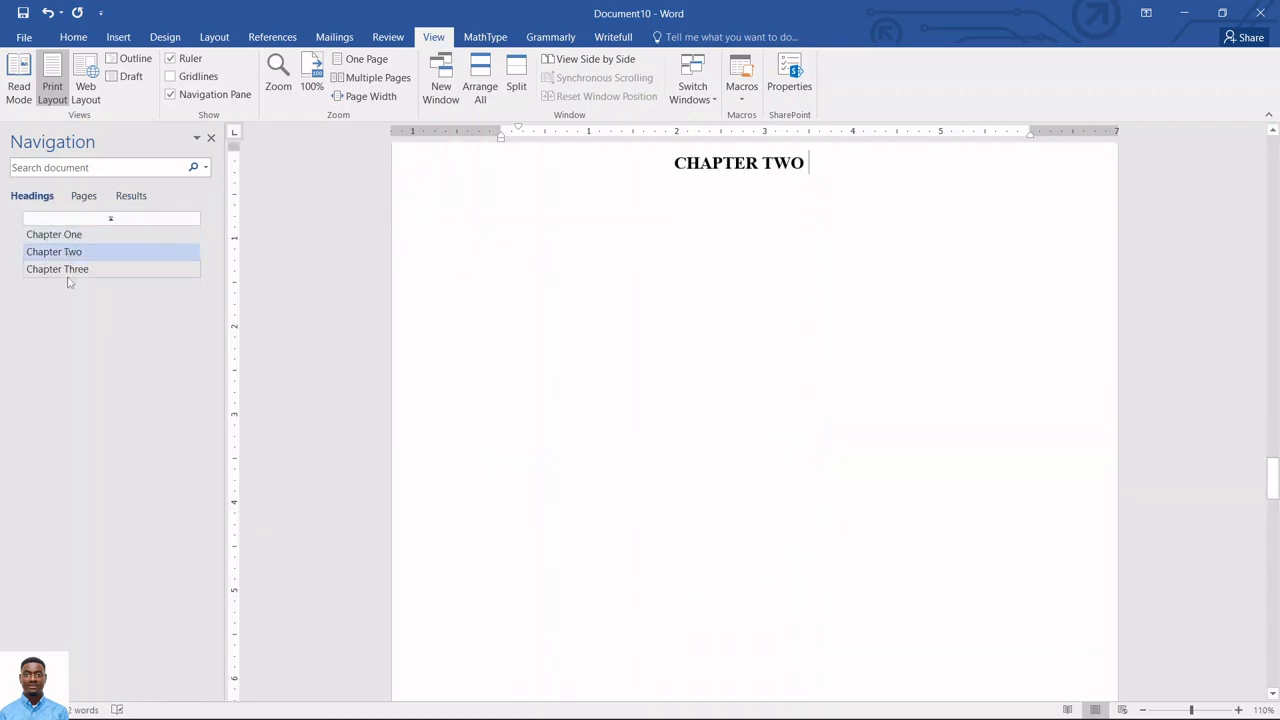
pyautogui.click(70, 270)
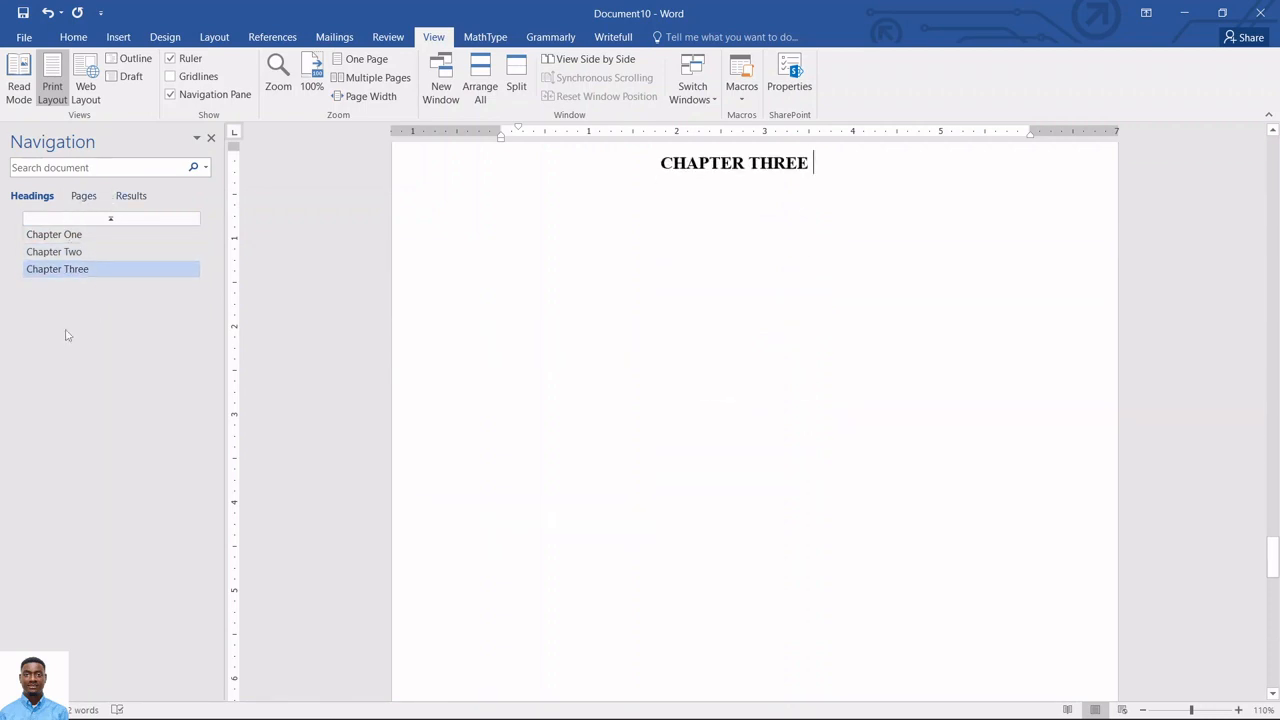
pyautogui.click(82, 235)
pyautogui.click(82, 252)
pyautogui.click(82, 269)
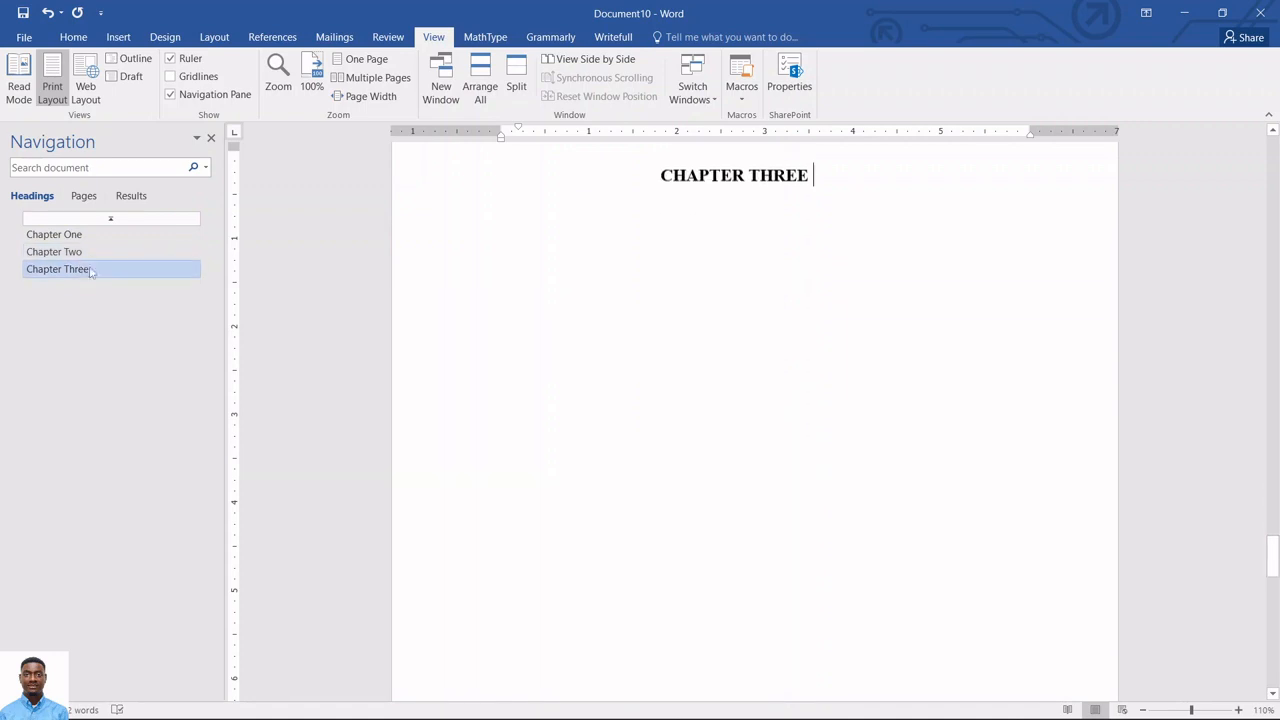
pyautogui.click(88, 253)
pyautogui.click(60, 235)
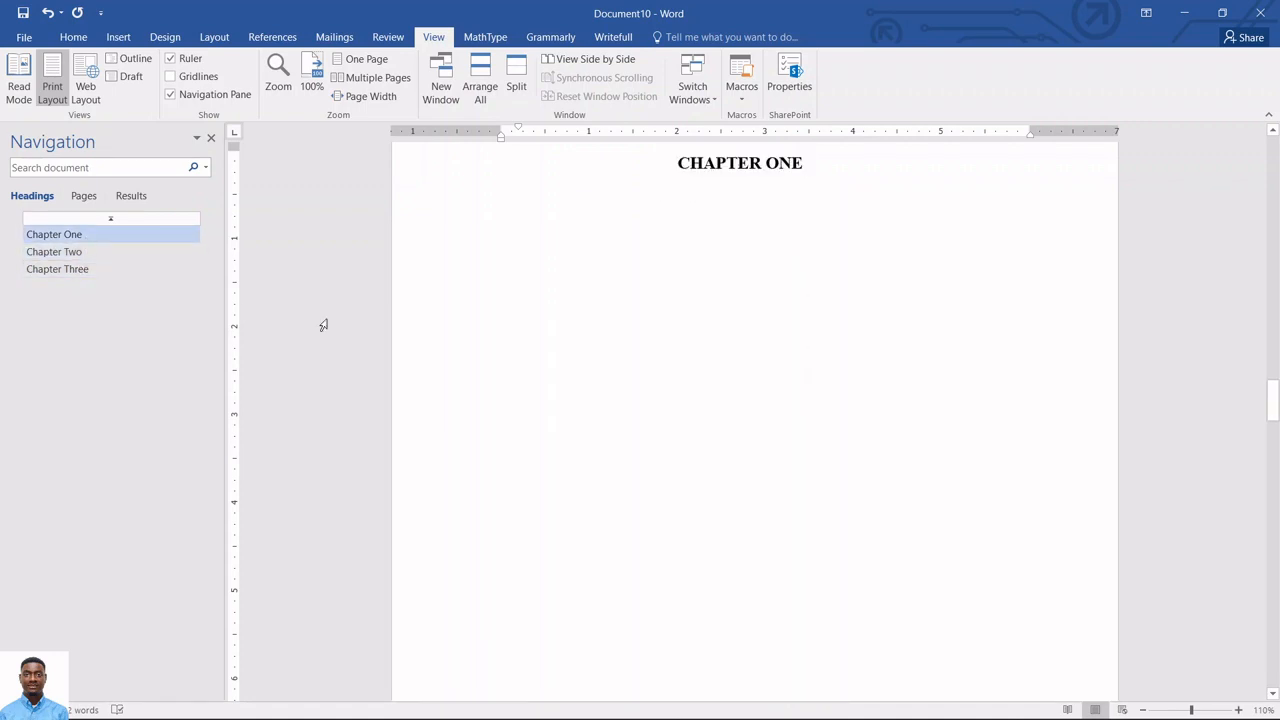
pyautogui.click(36, 219)
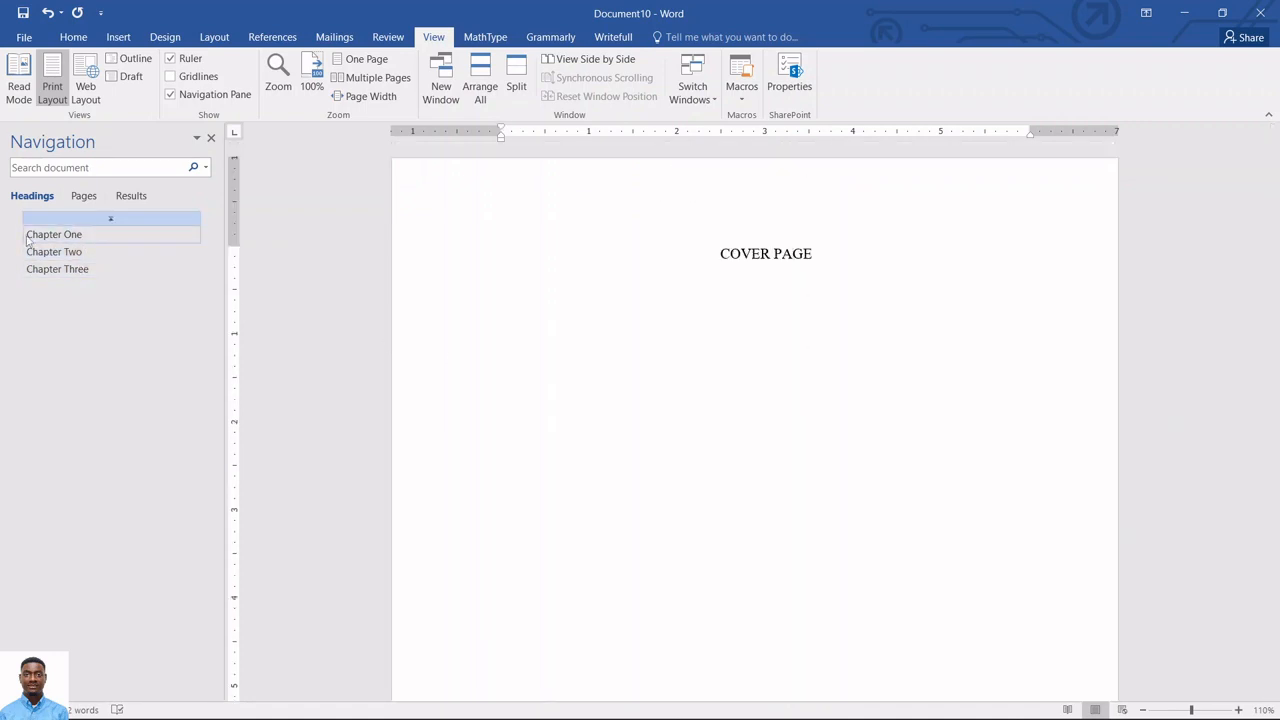
pyautogui.click(32, 236)
pyautogui.click(42, 253)
pyautogui.click(68, 238)
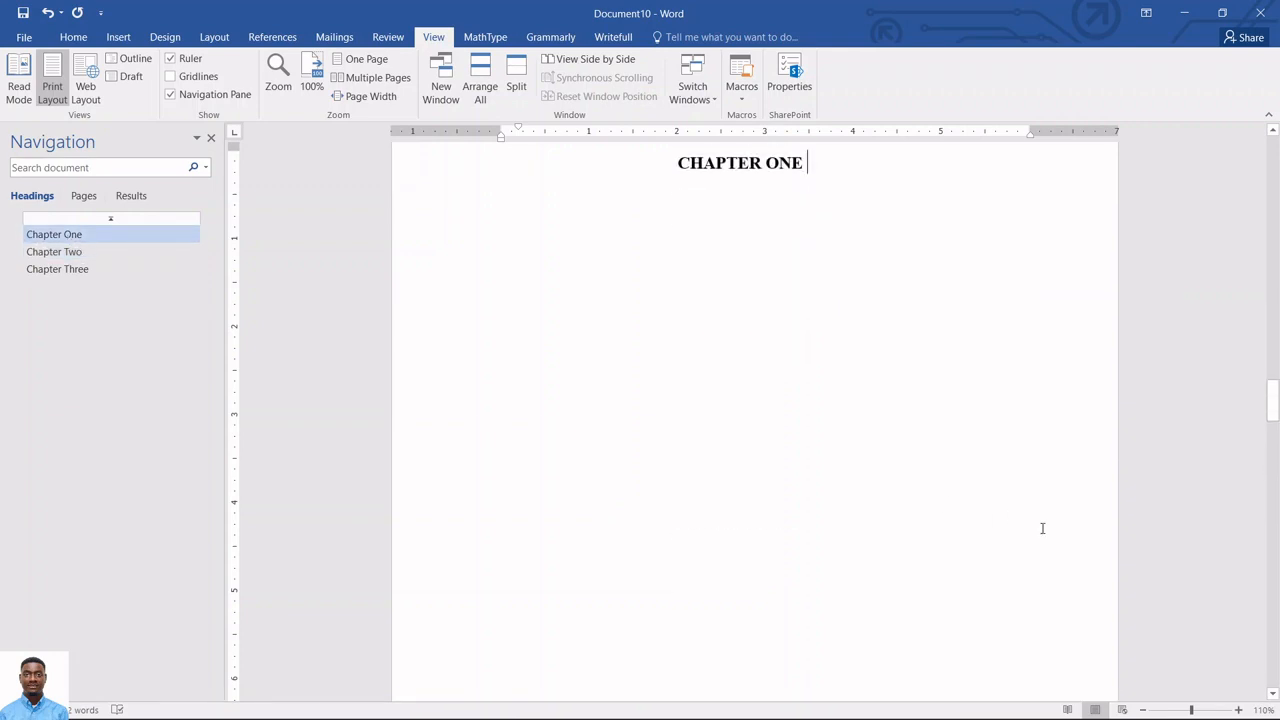
# Apply the Title style to the line below CHAPTER ONE and modify the style to Times New Roman, 12 pt, bold and justified.
pyautogui.moveTo(1272, 400); pyautogui.dragTo(1272, 155)
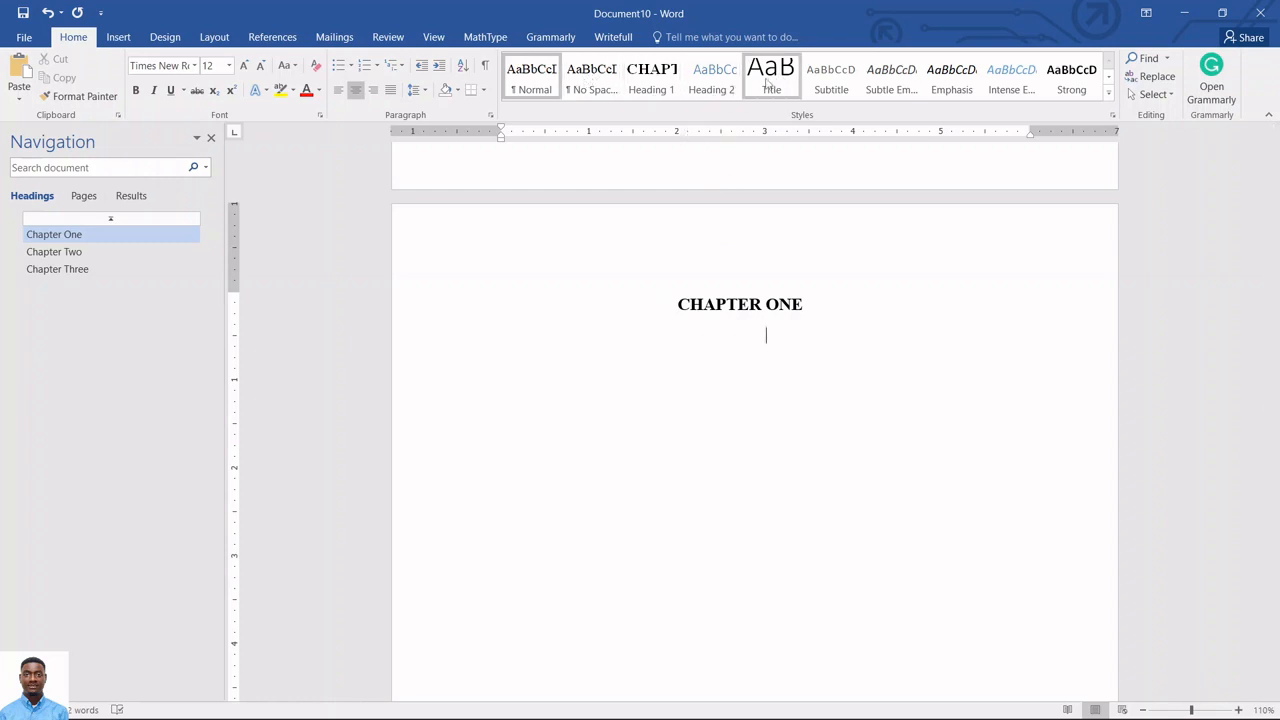
pyautogui.click(769, 84)
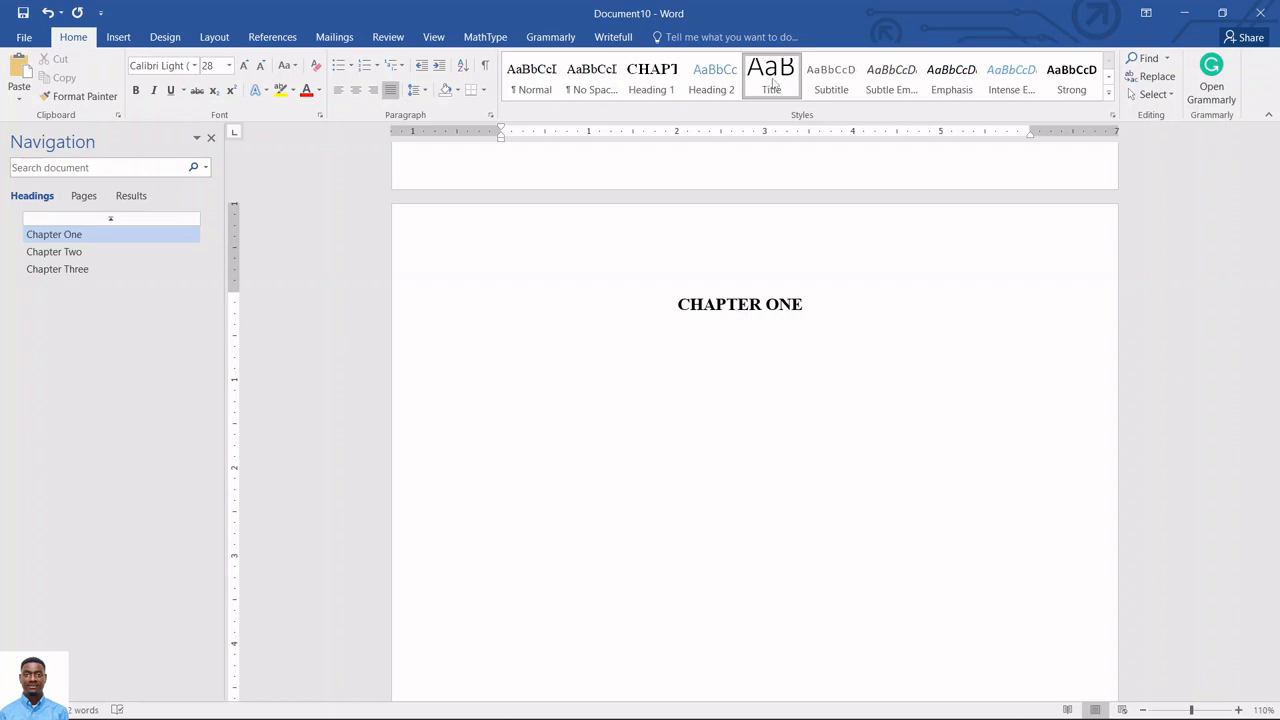
pyautogui.rightClick(775, 84)
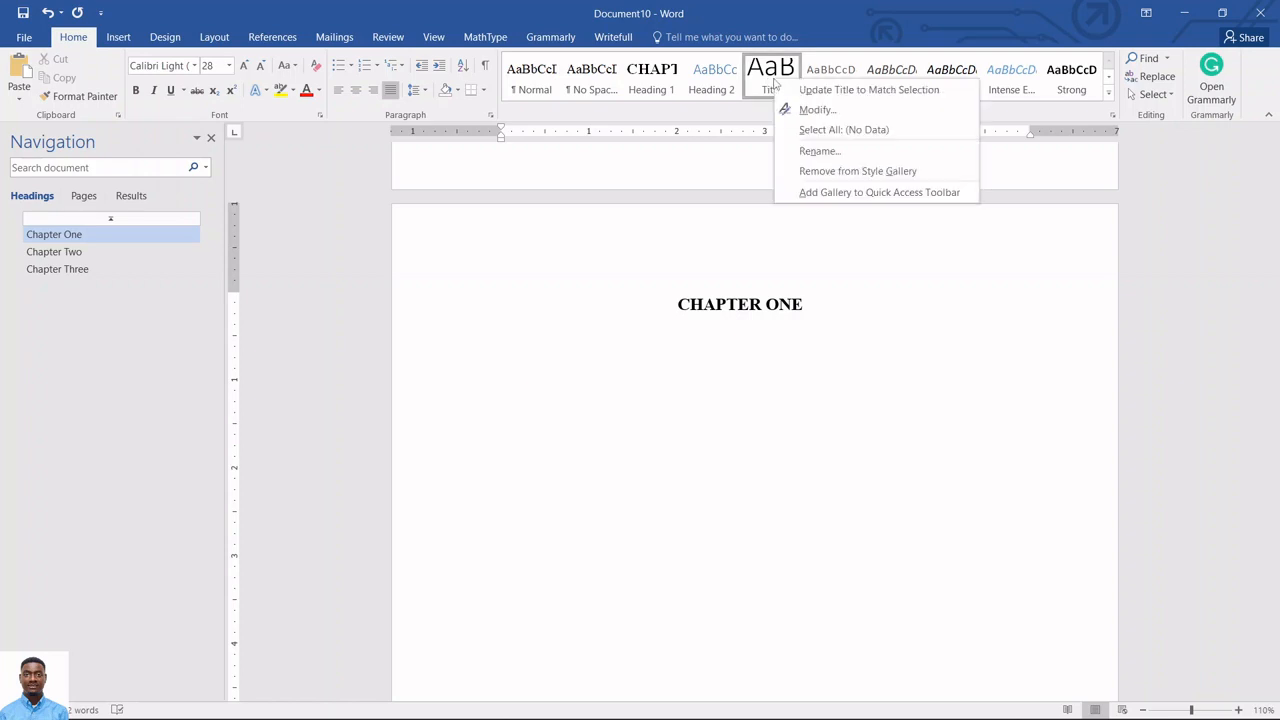
pyautogui.click(818, 111)
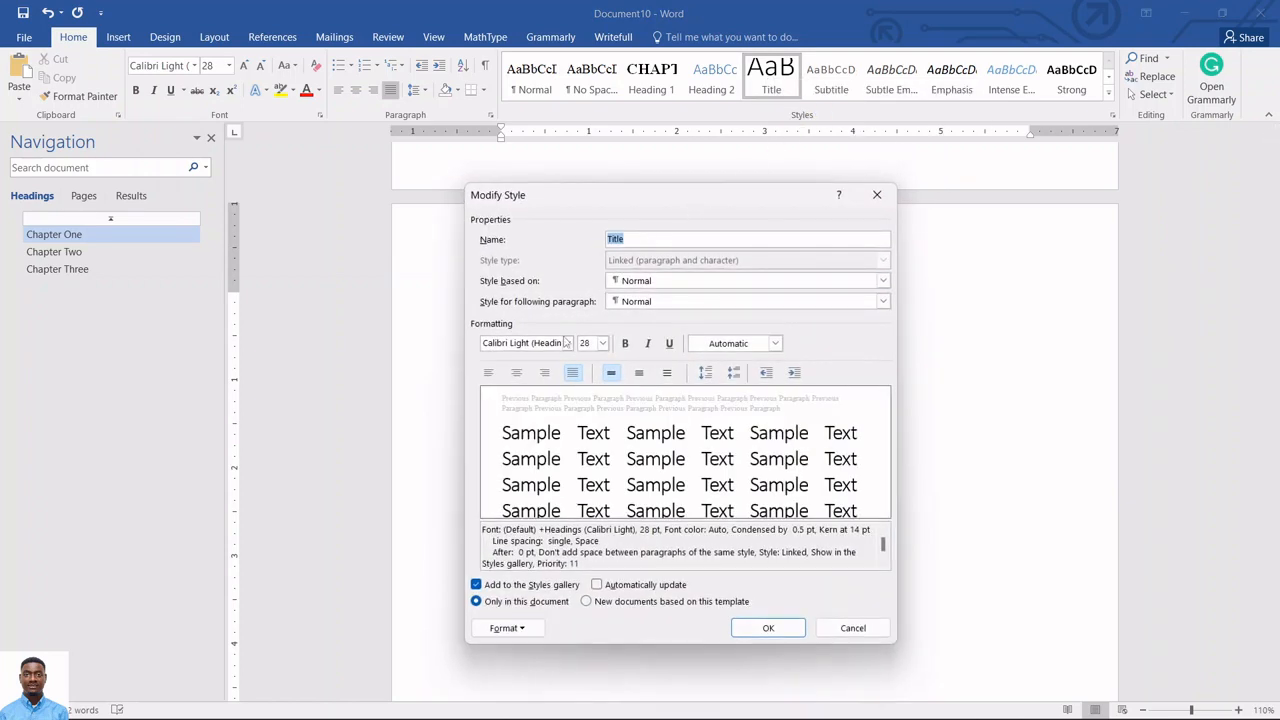
pyautogui.click(567, 344)
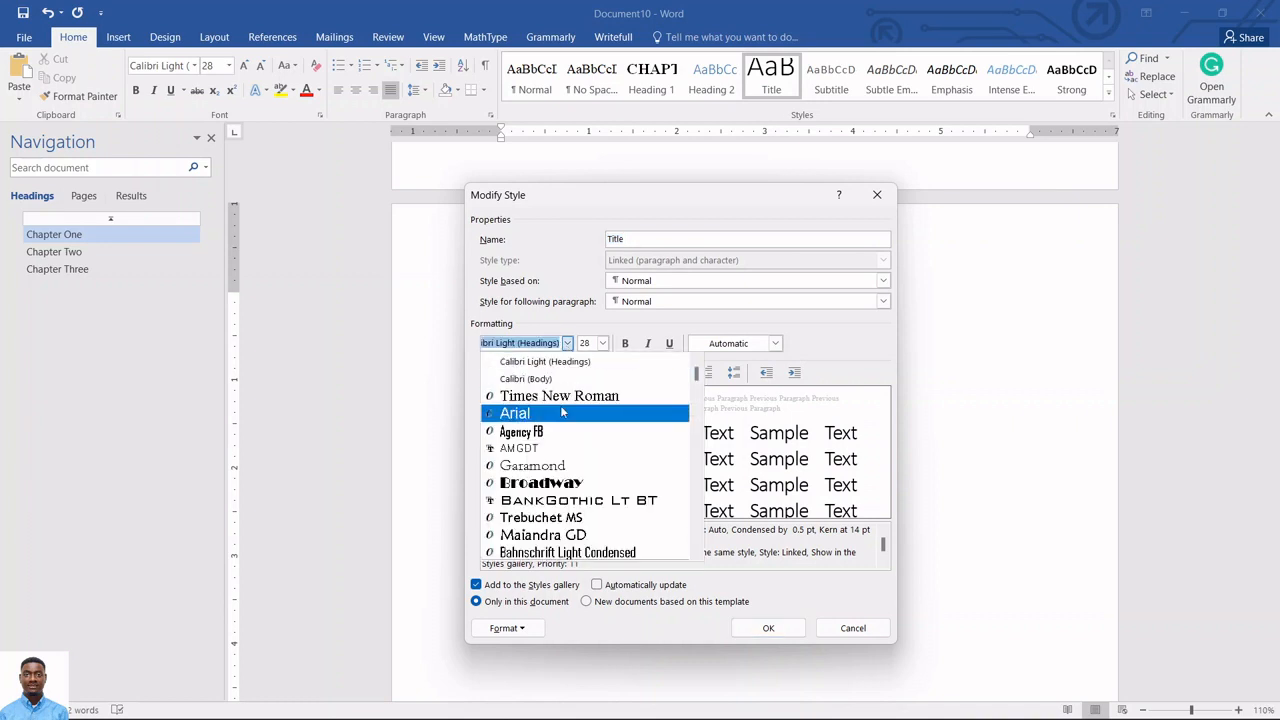
pyautogui.click(567, 396)
pyautogui.click(602, 343)
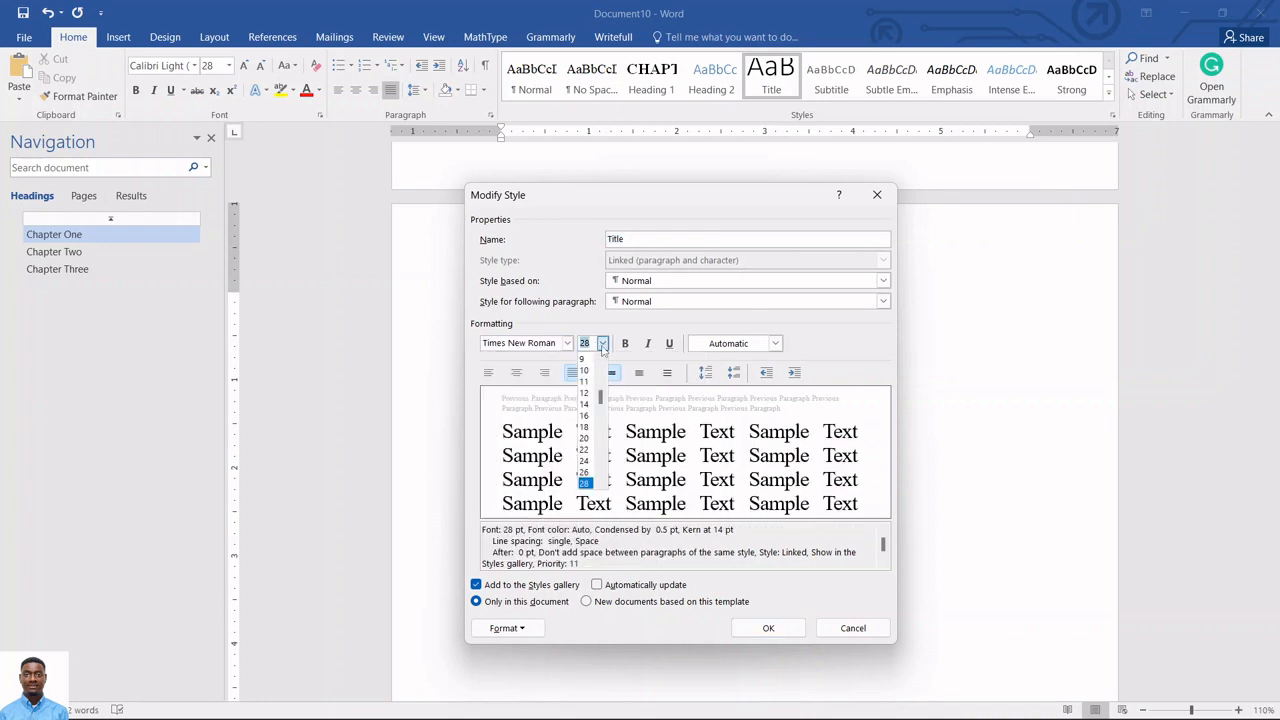
pyautogui.click(585, 393)
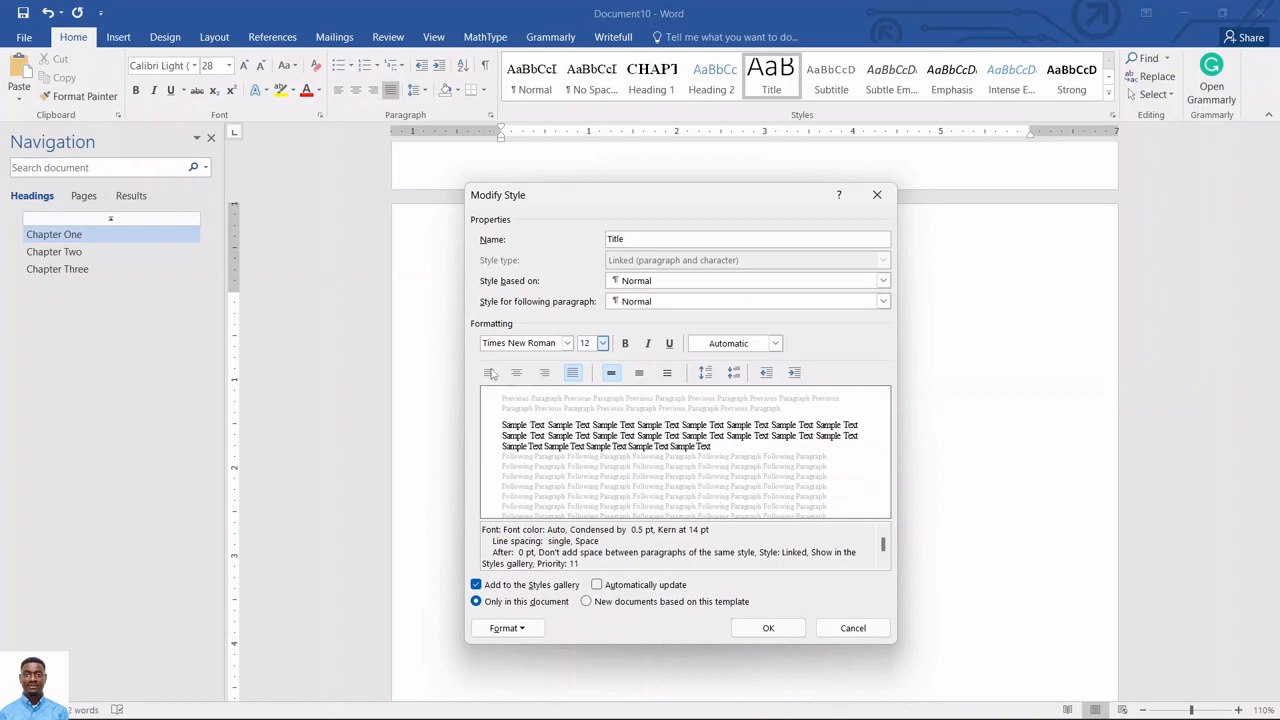
pyautogui.click(573, 374)
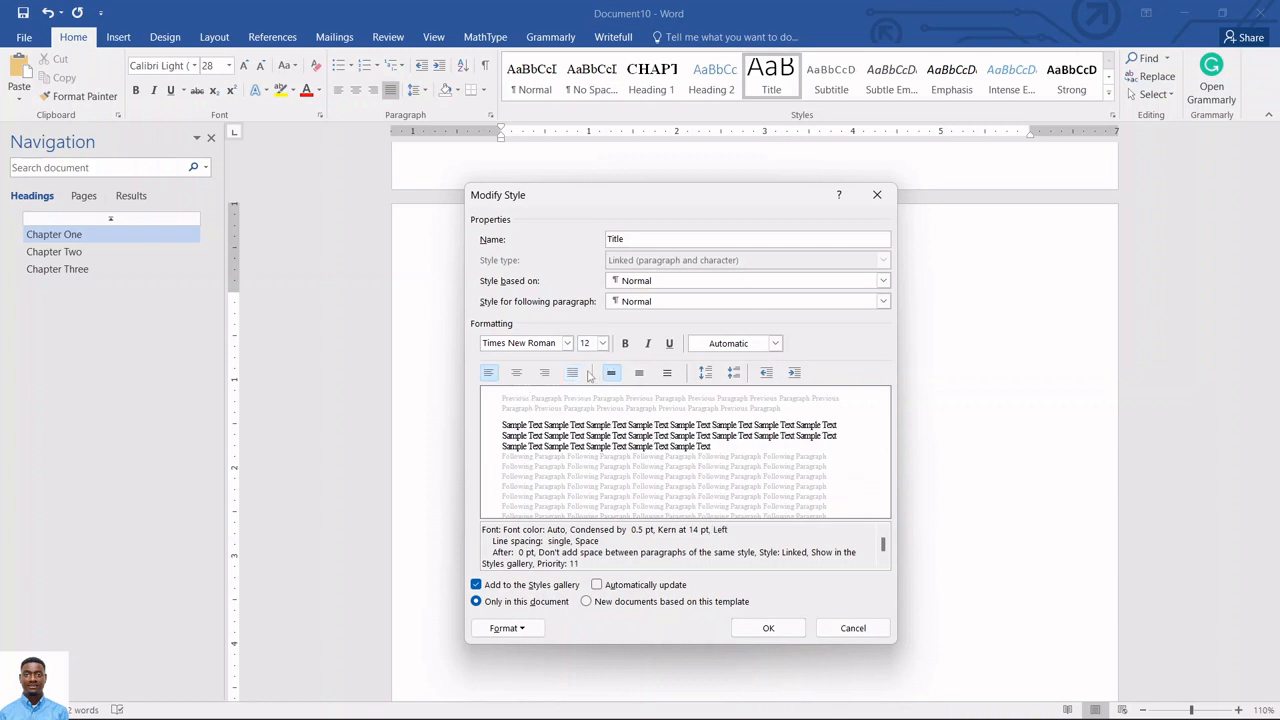
pyautogui.click(573, 373)
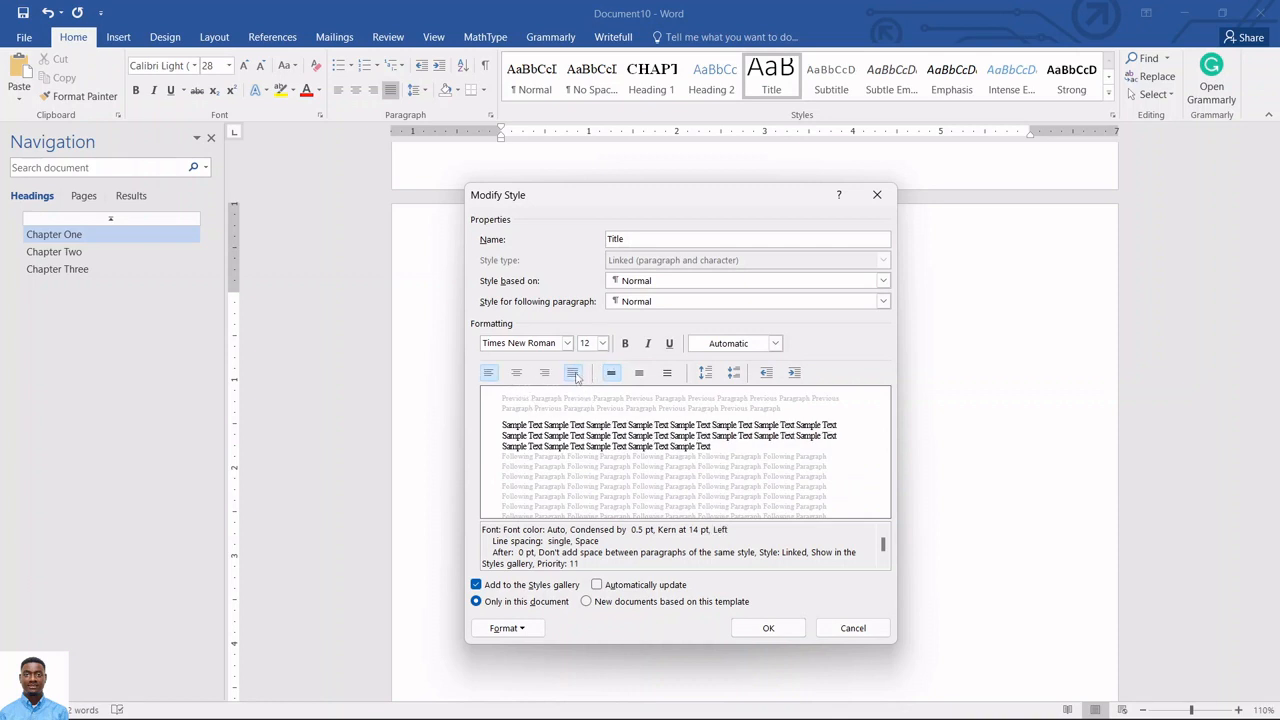
pyautogui.click(626, 346)
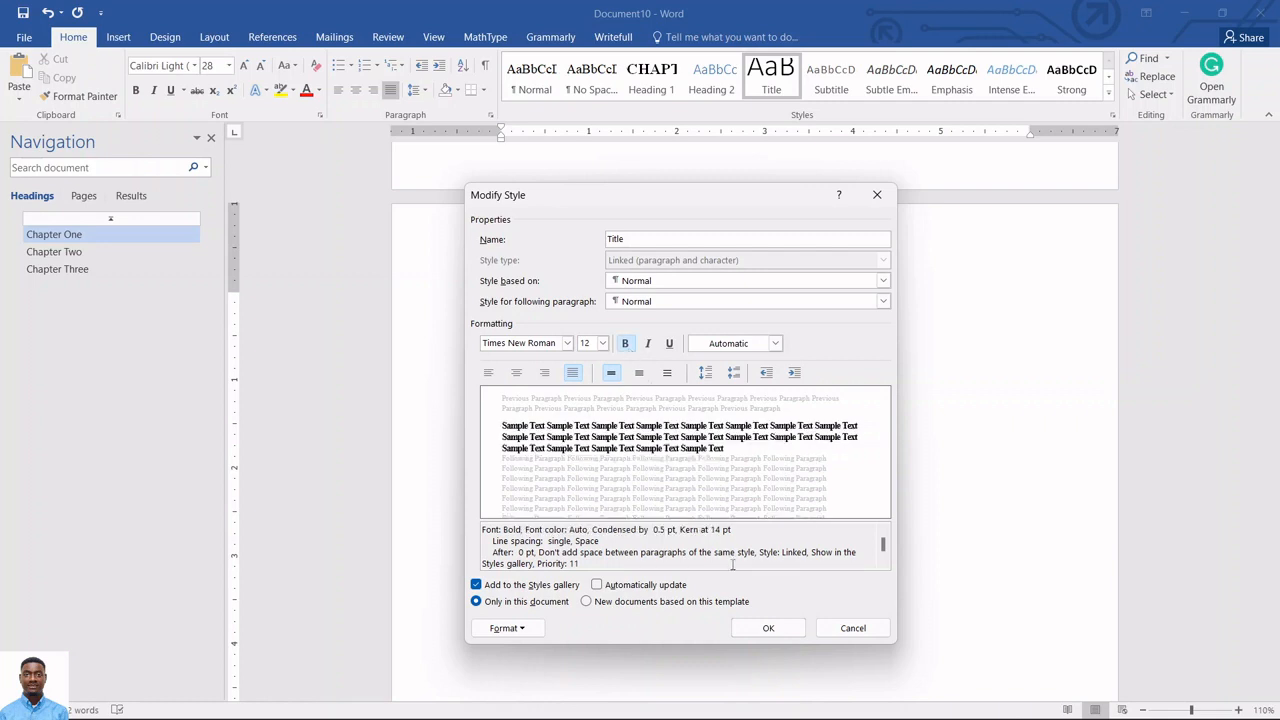
# Set the Title style's line spacing to 1.5 lines and save the style changes.
pyautogui.click(535, 628)
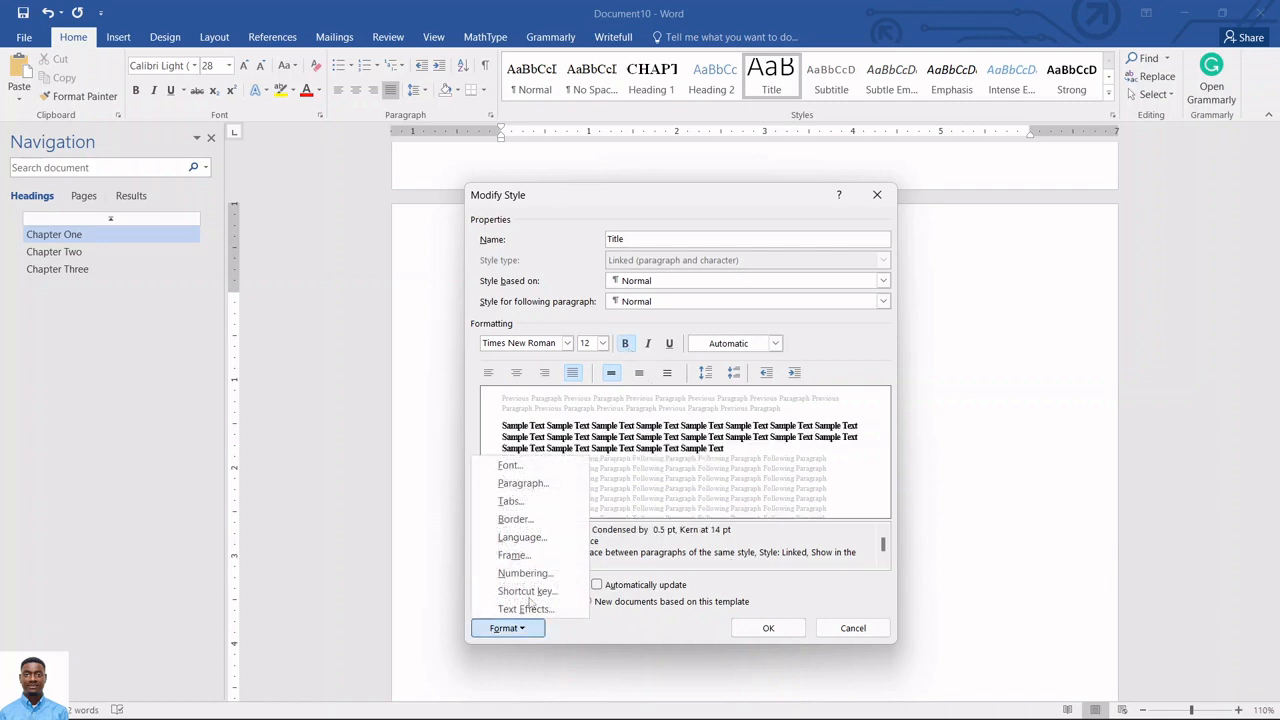
pyautogui.click(523, 484)
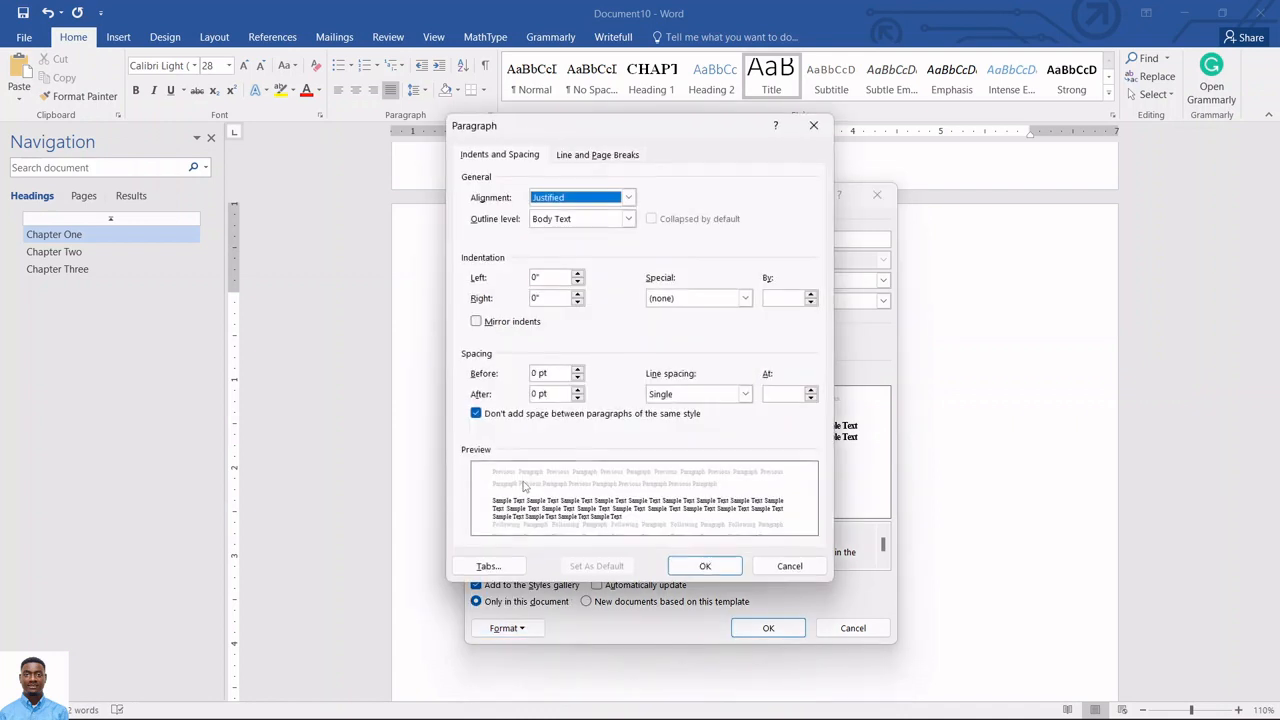
pyautogui.click(746, 394)
pyautogui.click(697, 421)
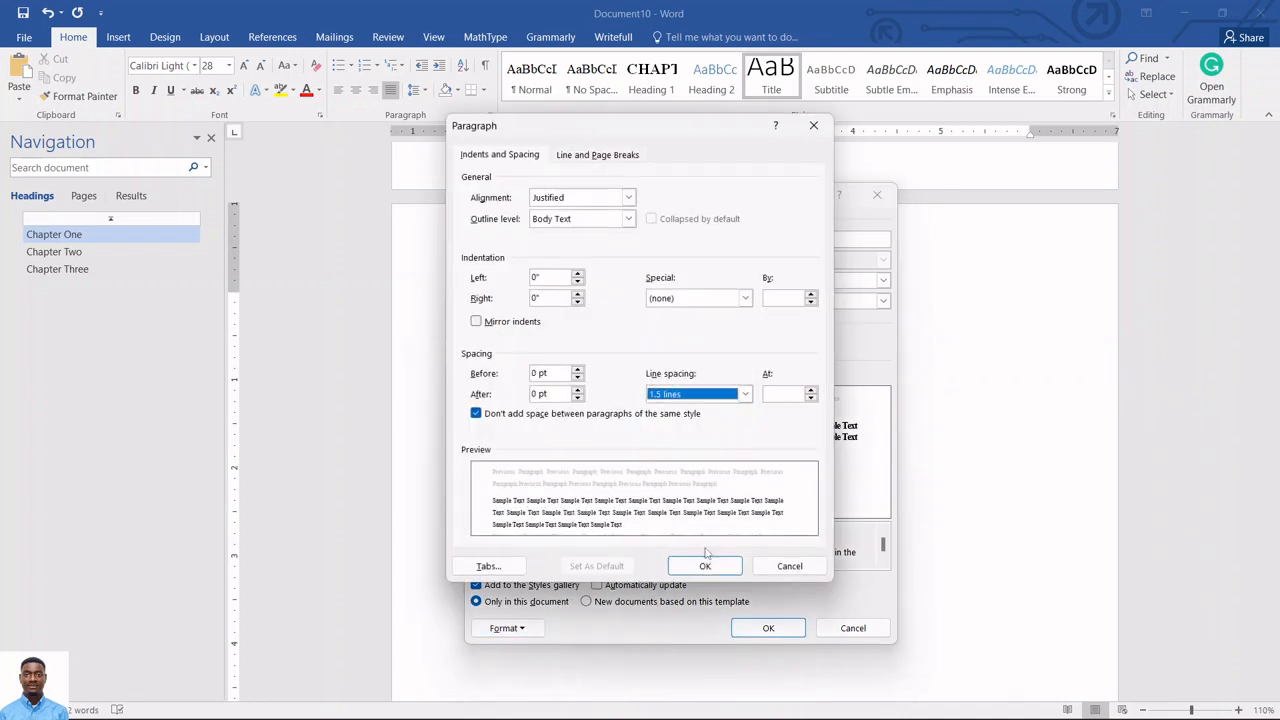
pyautogui.click(718, 570)
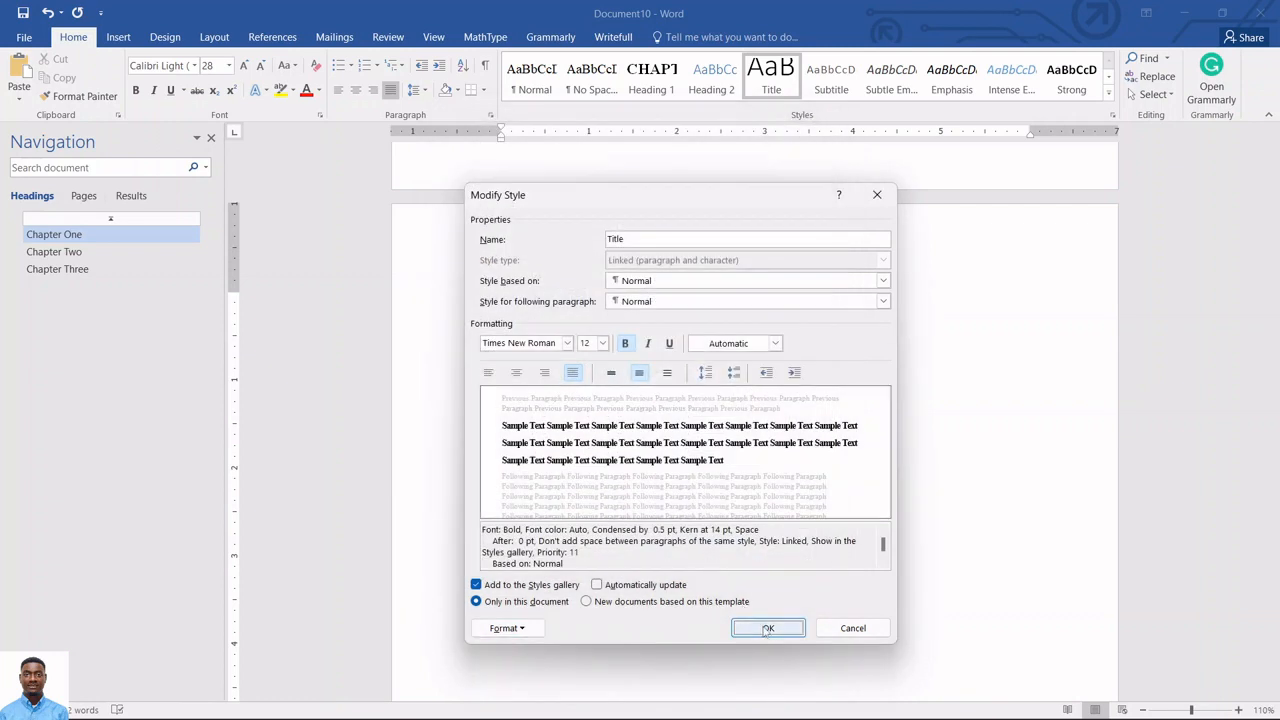
pyautogui.click(767, 628)
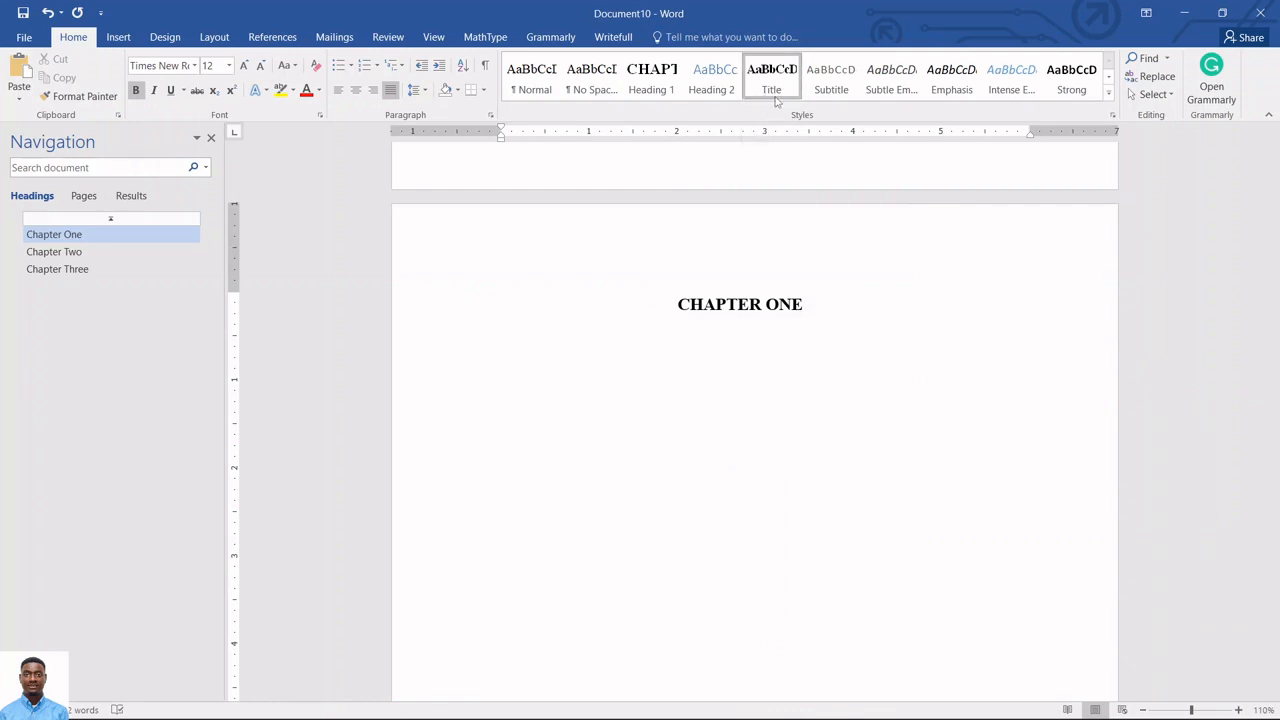
# Enter the numbered subheading "1.1. Background of the Study" below the CHAPTER ONE heading.
pyautogui.write('1.1. ')
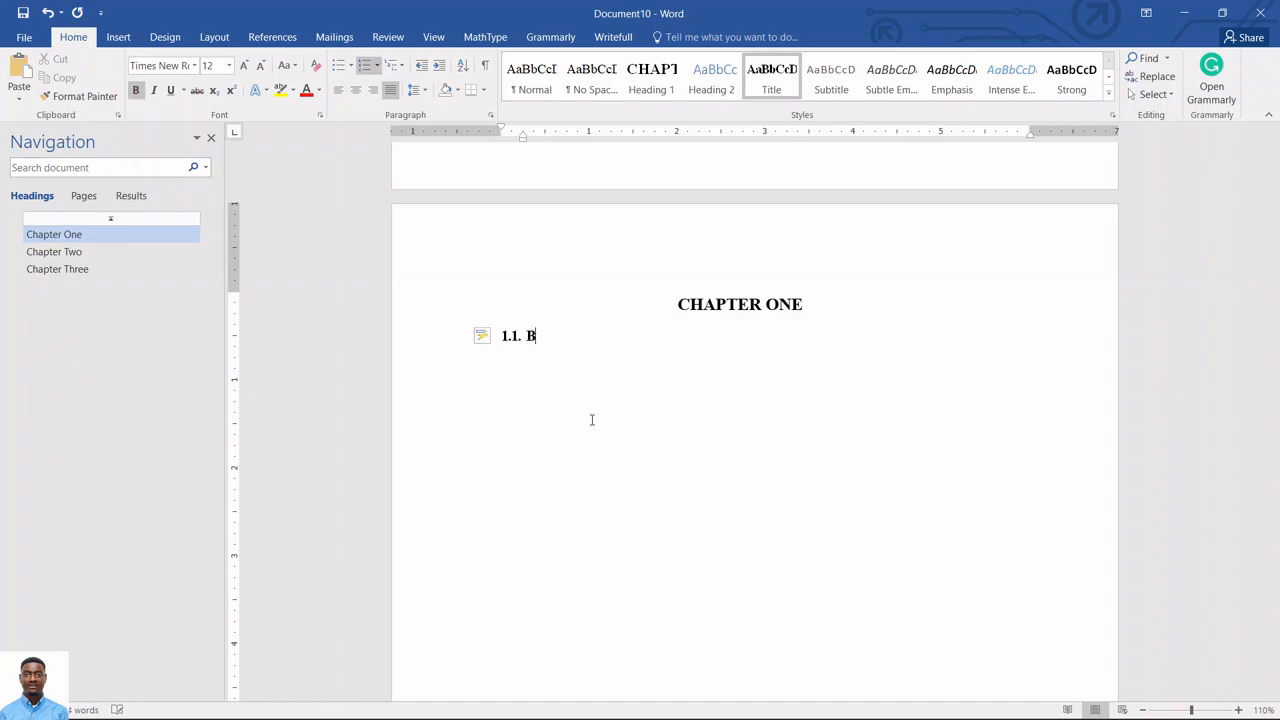
pyautogui.write('Background of th')
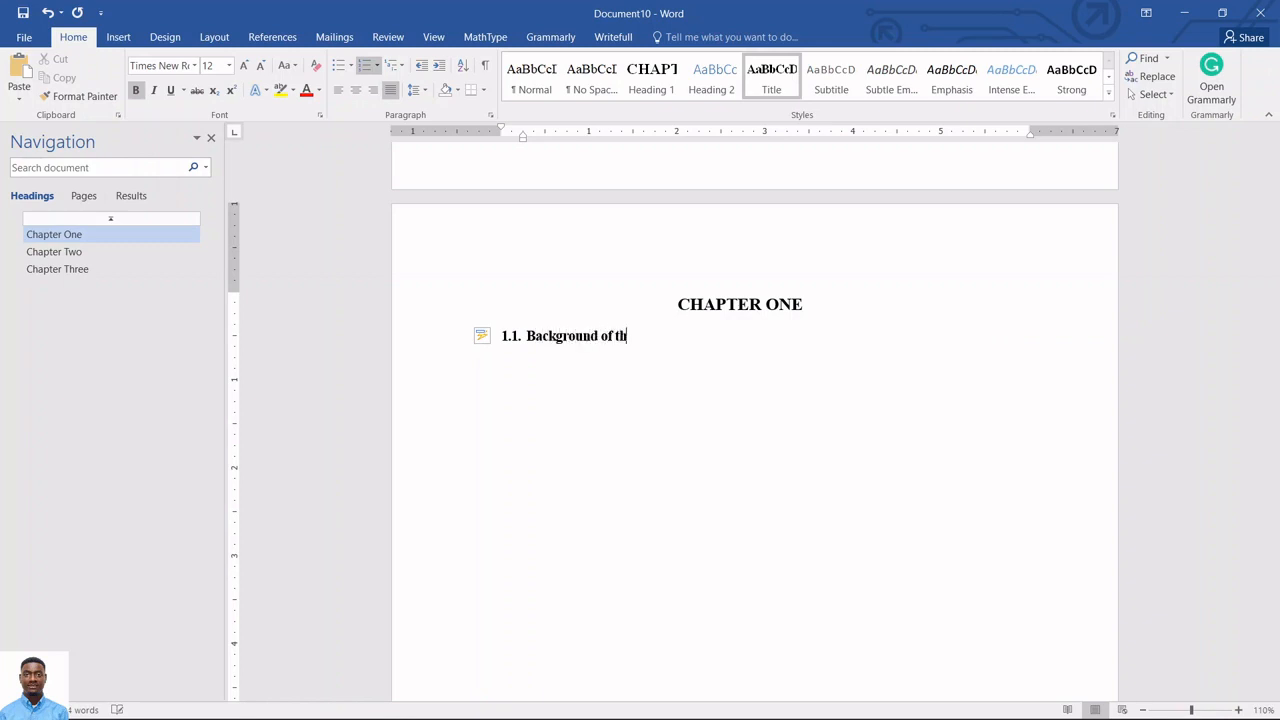
pyautogui.write('e Study')
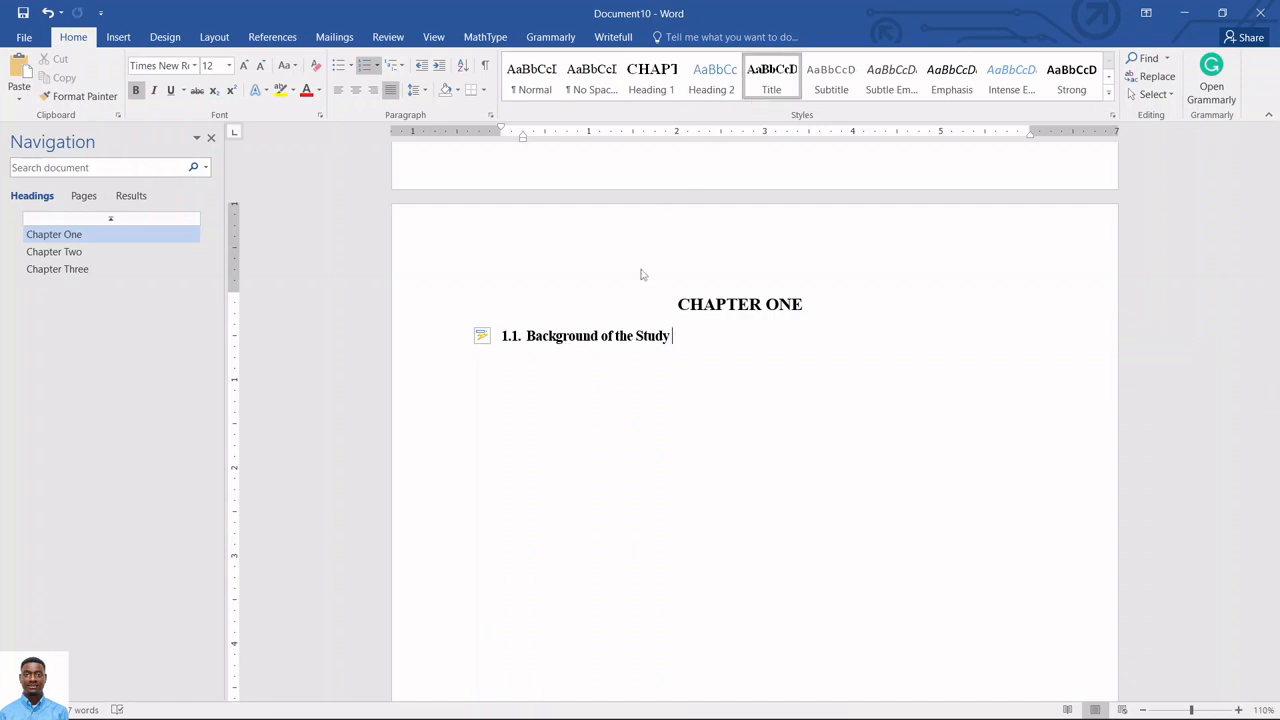
pyautogui.click(560, 445)
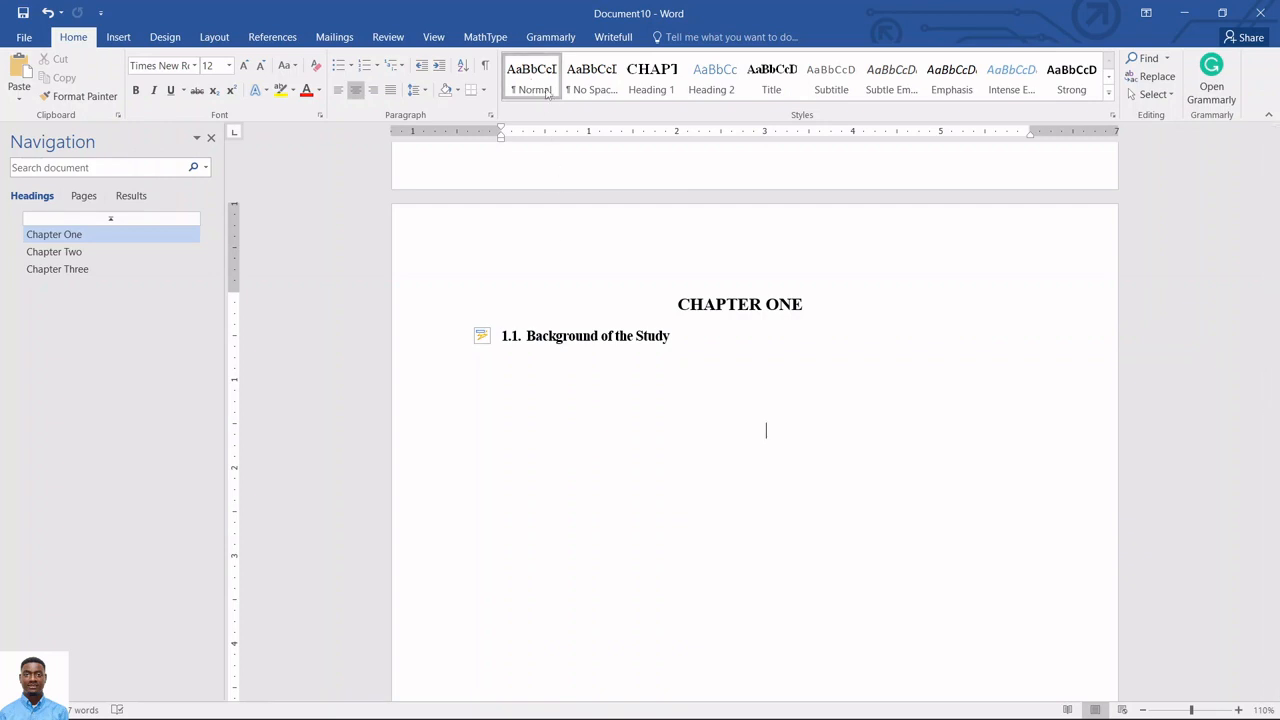
pyautogui.write('dnkkooso')
pyautogui.press('BackSpace')
pyautogui.press('BackSpace')
pyautogui.press('BackSpace')
pyautogui.press('BackSpace')
pyautogui.press('BackSpace')
pyautogui.press('BackSpace')
pyautogui.press('BackSpace')
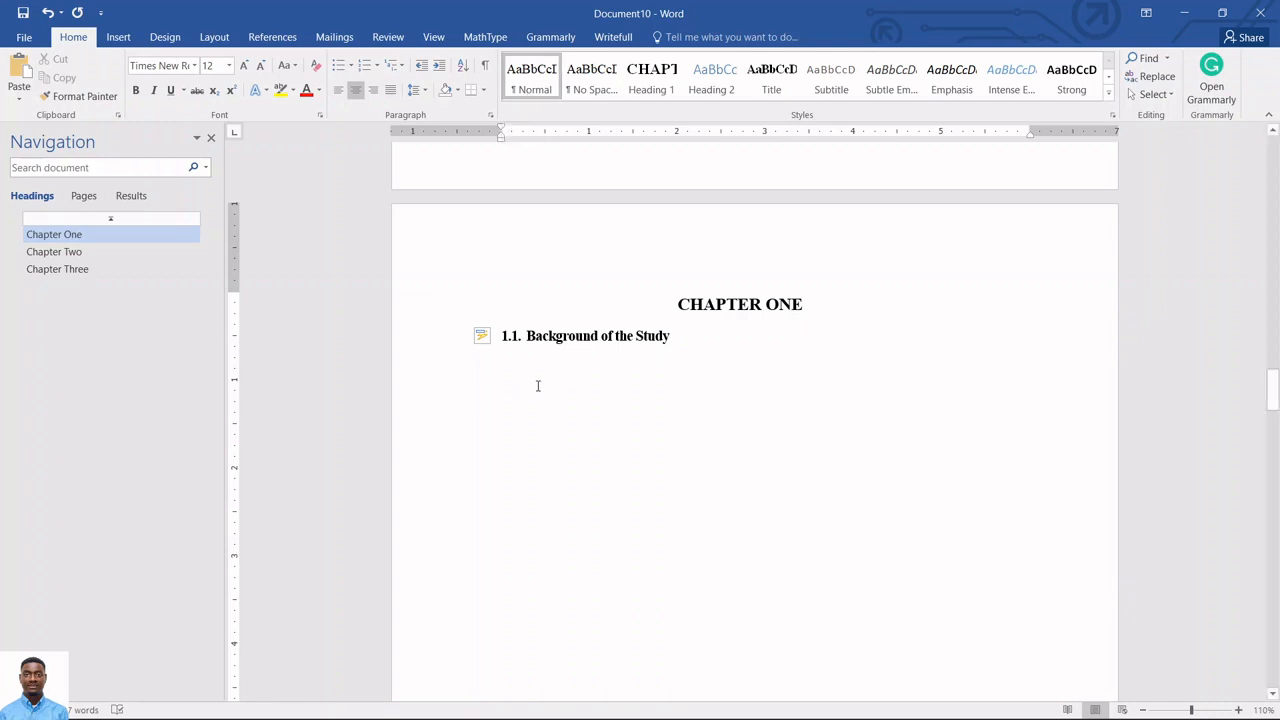
# Add the "1.1. Background of the Study" subheading to the table of contents as Level 2.
pyautogui.click(581, 338)
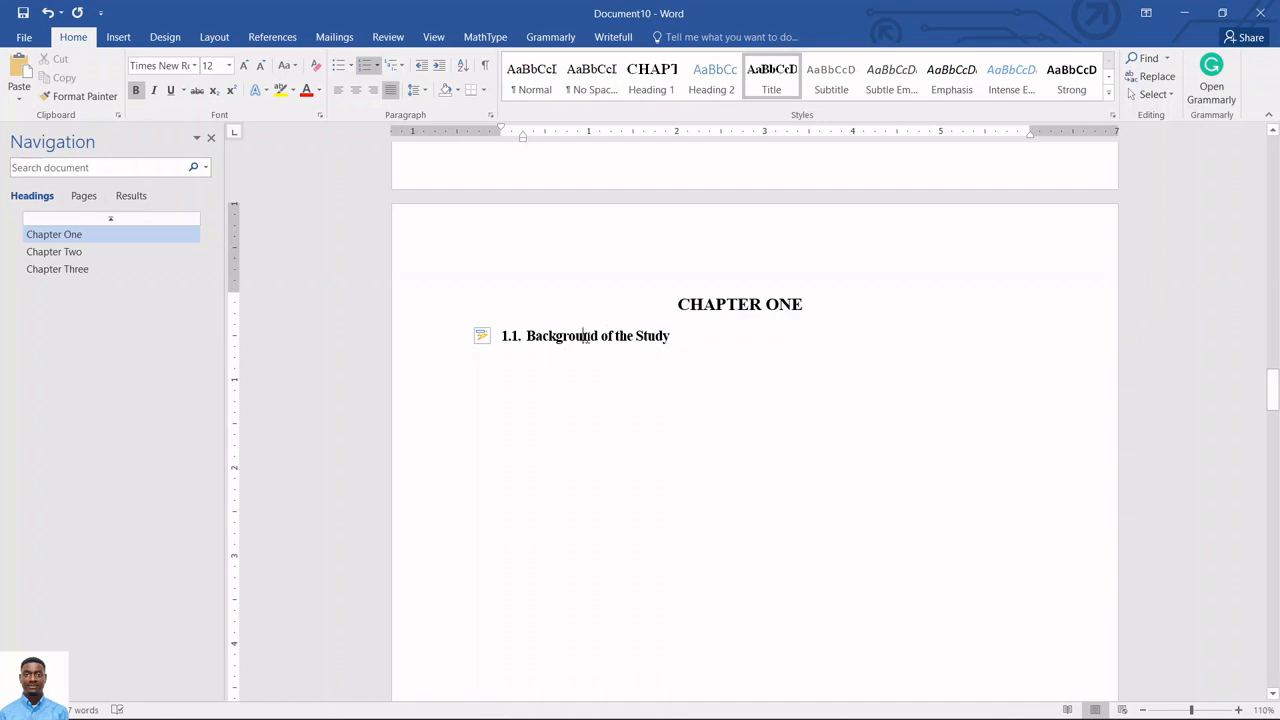
pyautogui.click(289, 40)
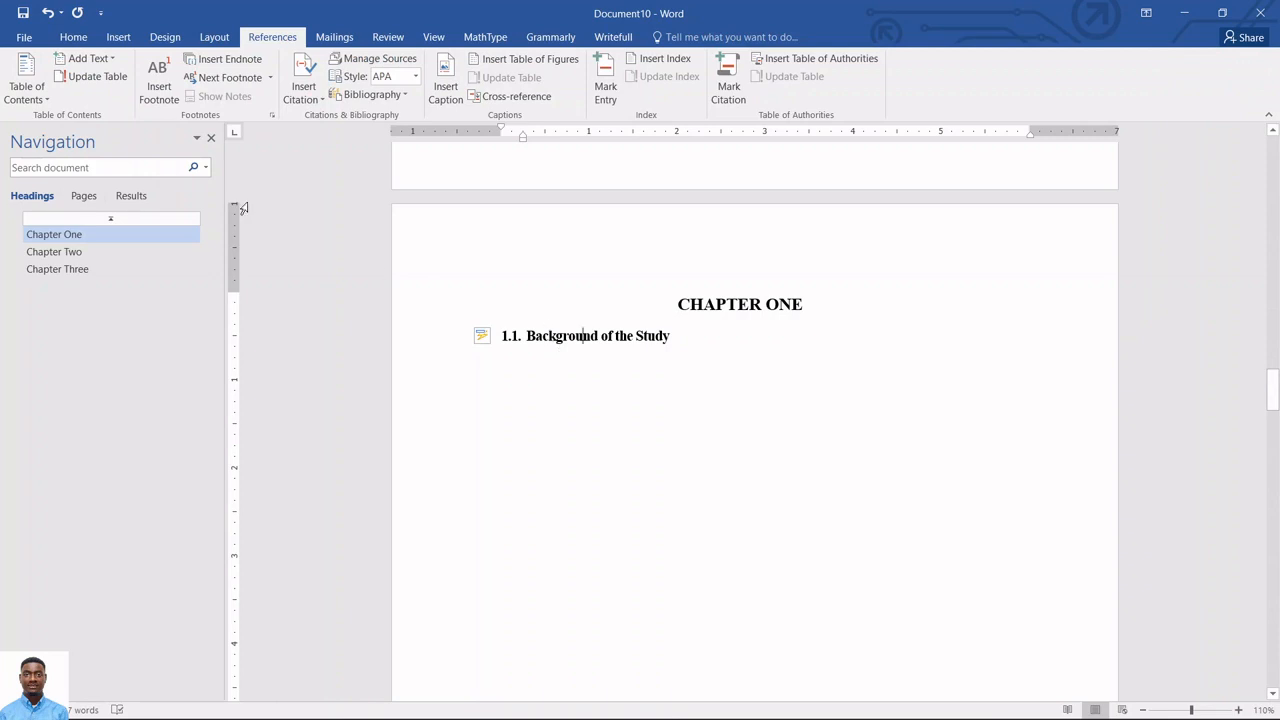
pyautogui.click(106, 60)
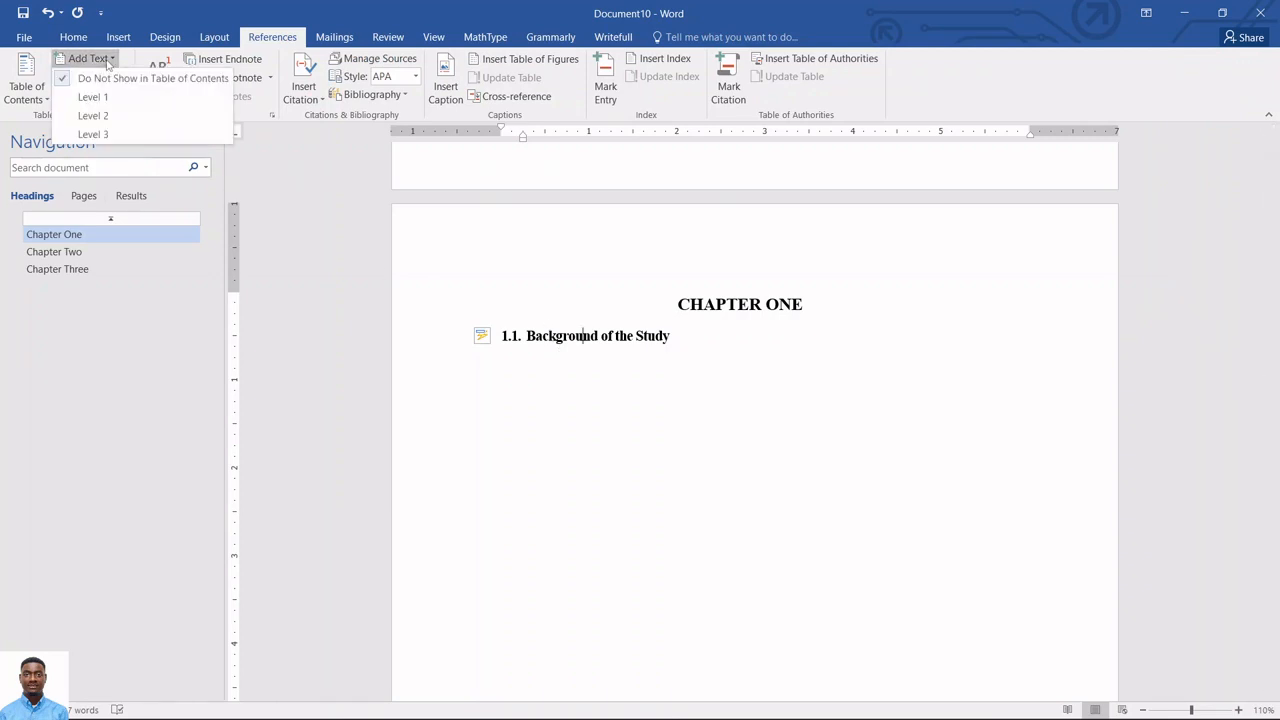
pyautogui.click(104, 115)
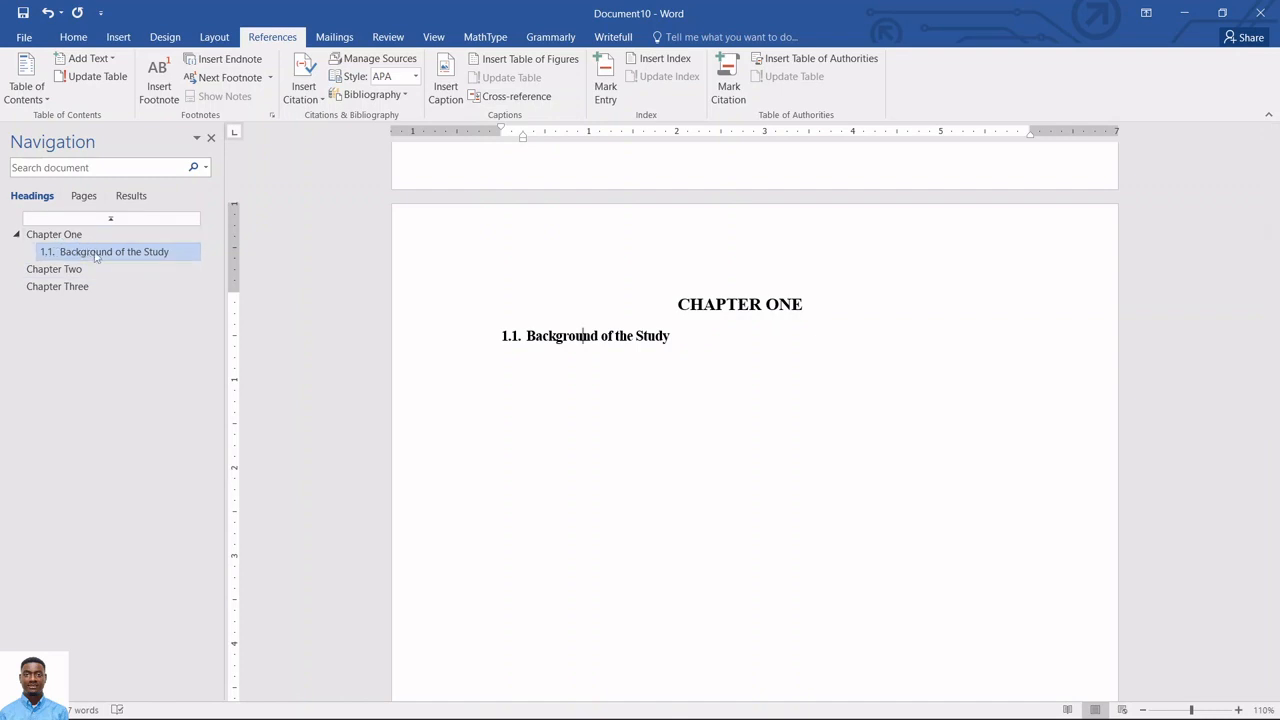
# Apply the Title style to the "Abstract" heading and centre it.
pyautogui.moveTo(1272, 389); pyautogui.dragTo(1272, 240)
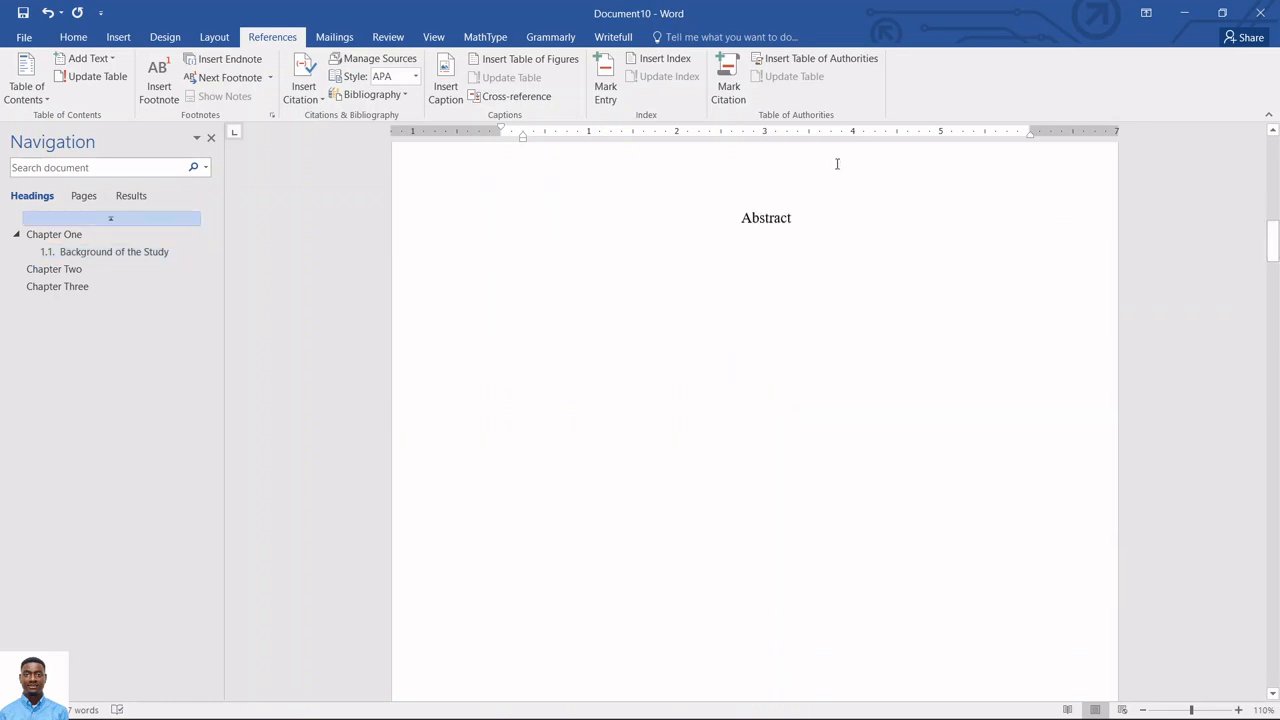
pyautogui.moveTo(776, 232); pyautogui.dragTo(734, 243)
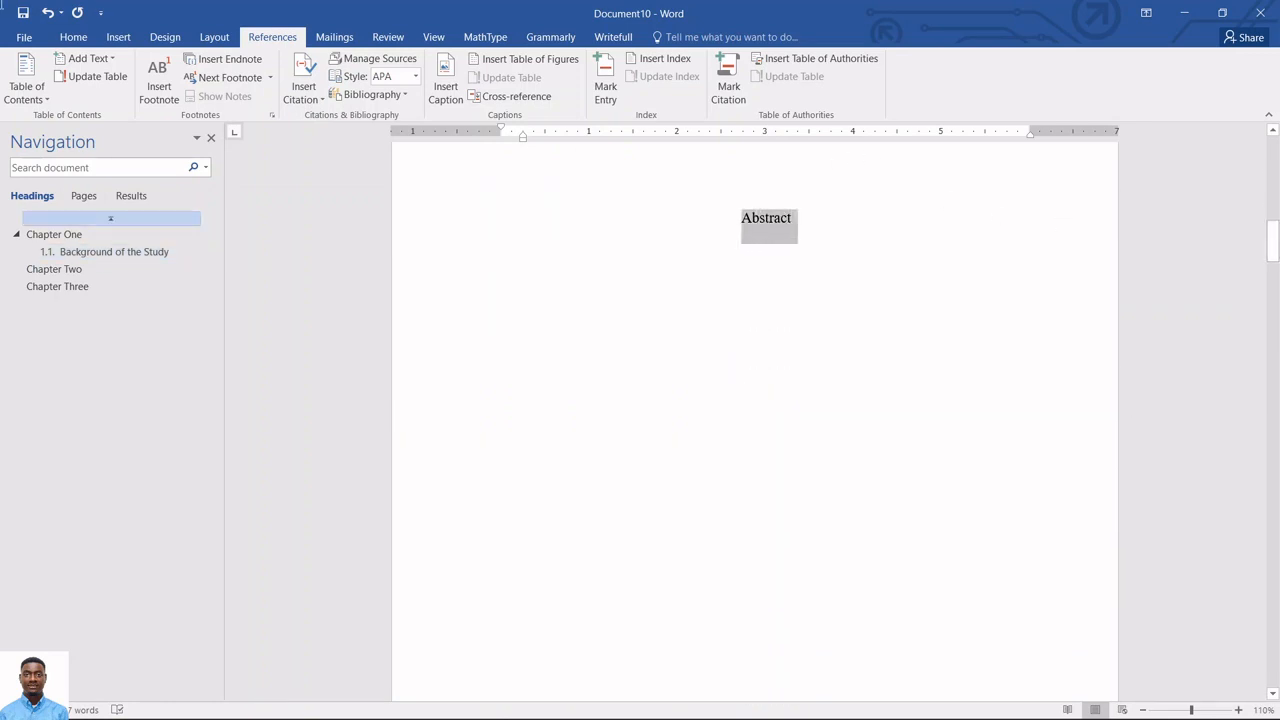
pyautogui.click(73, 37)
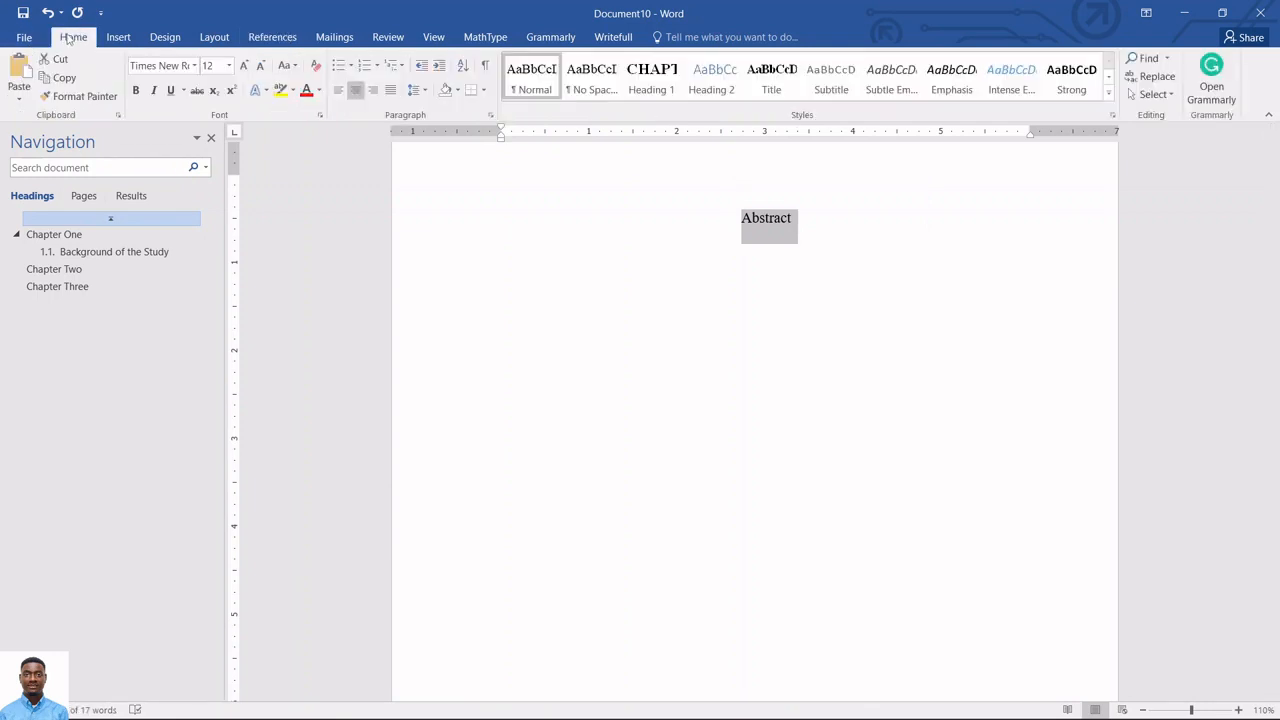
pyautogui.click(772, 78)
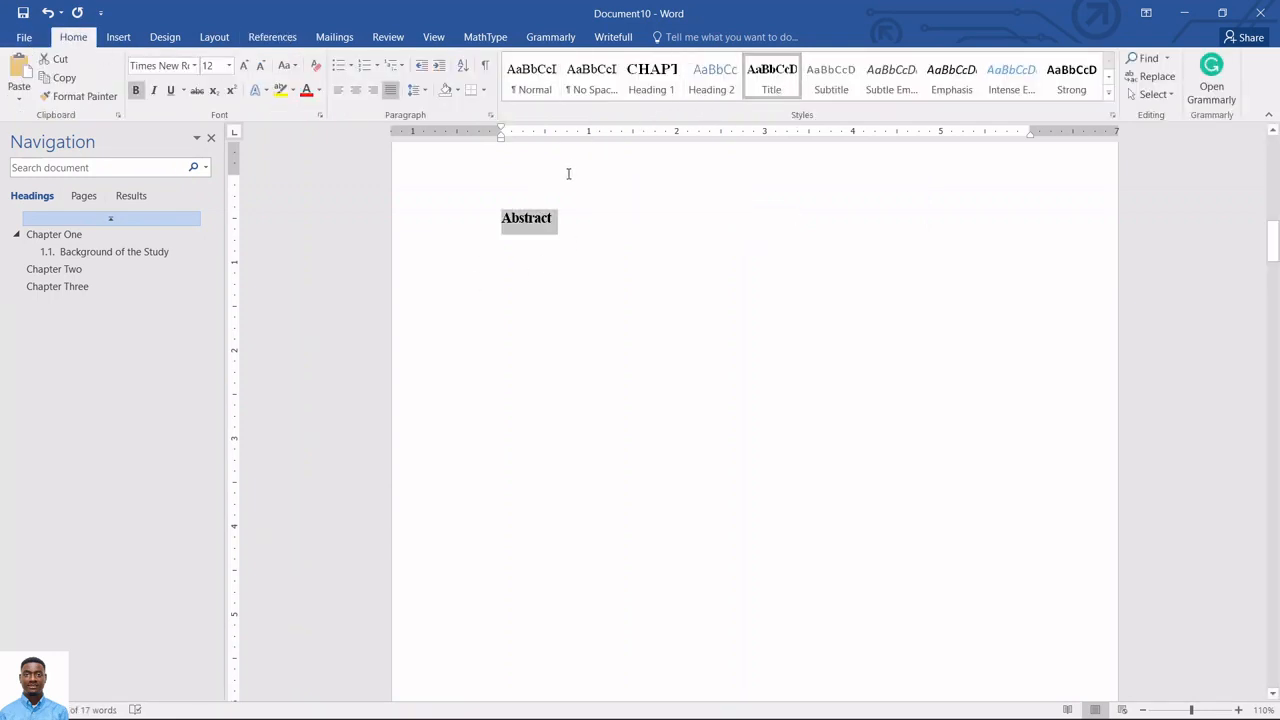
pyautogui.click(355, 90)
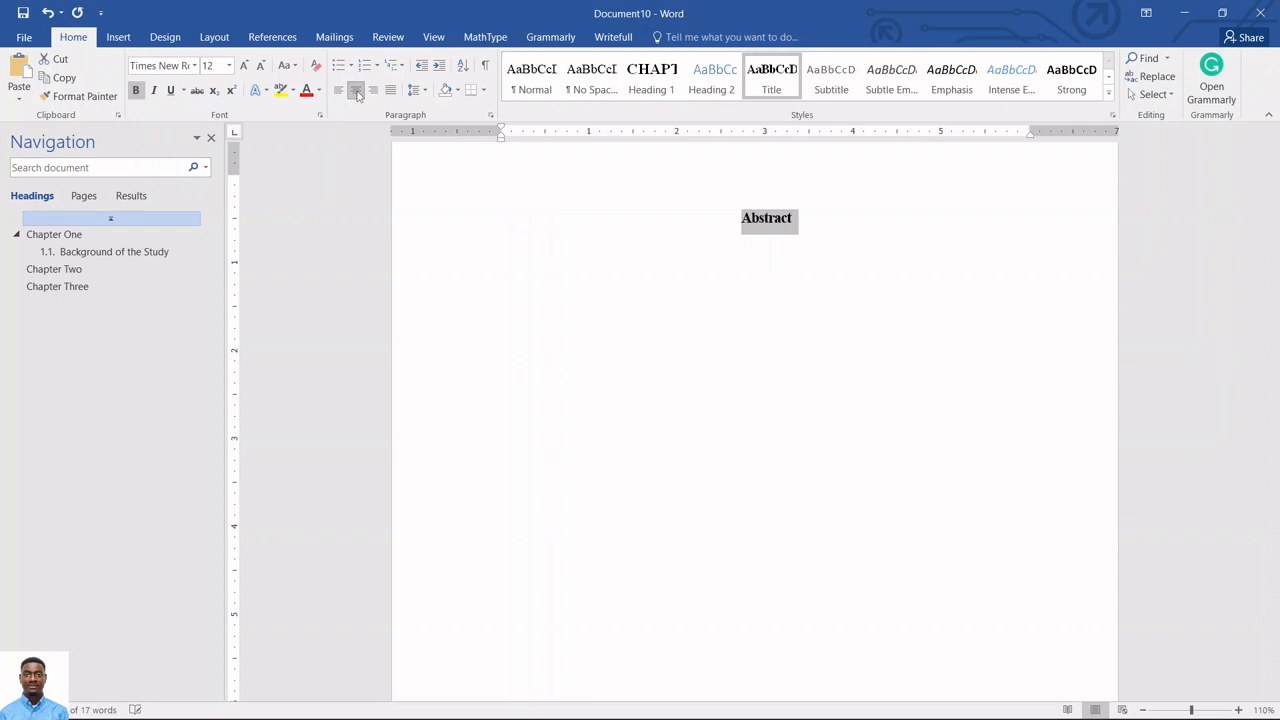
pyautogui.click(777, 294)
# Add the "Abstract" heading to the table of contents as Level 1.
pyautogui.click(769, 215)
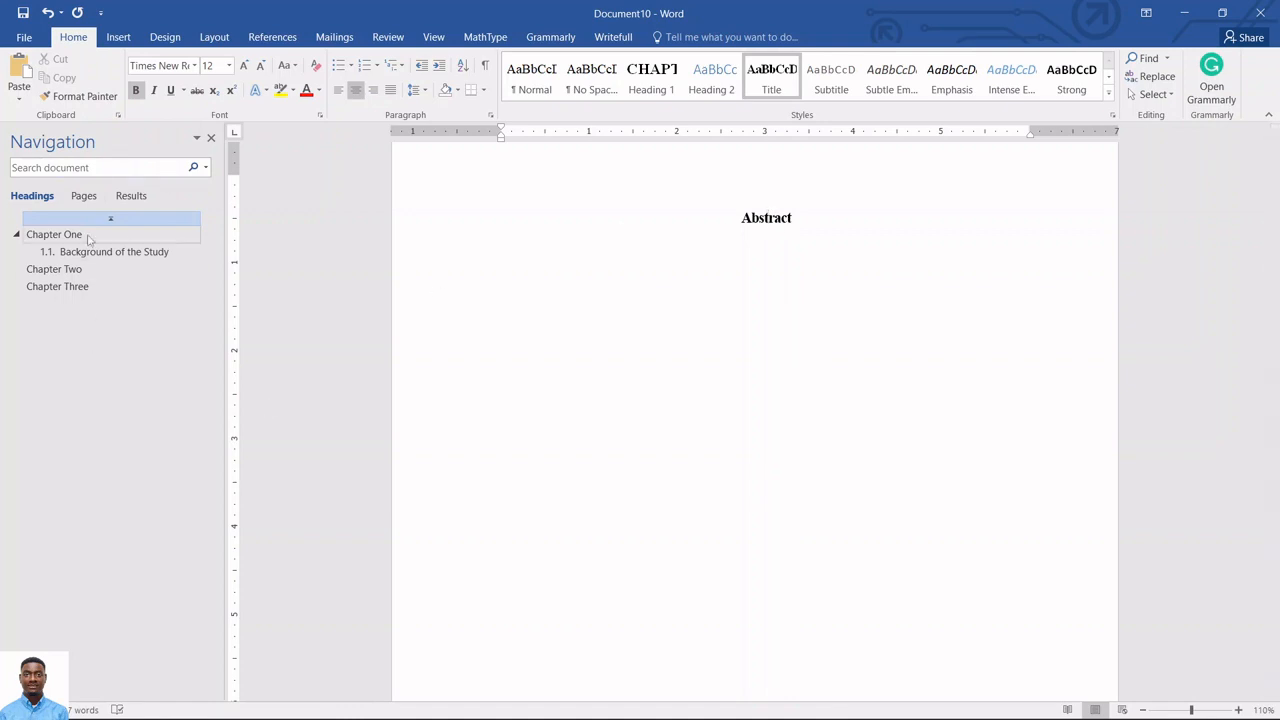
pyautogui.click(791, 272)
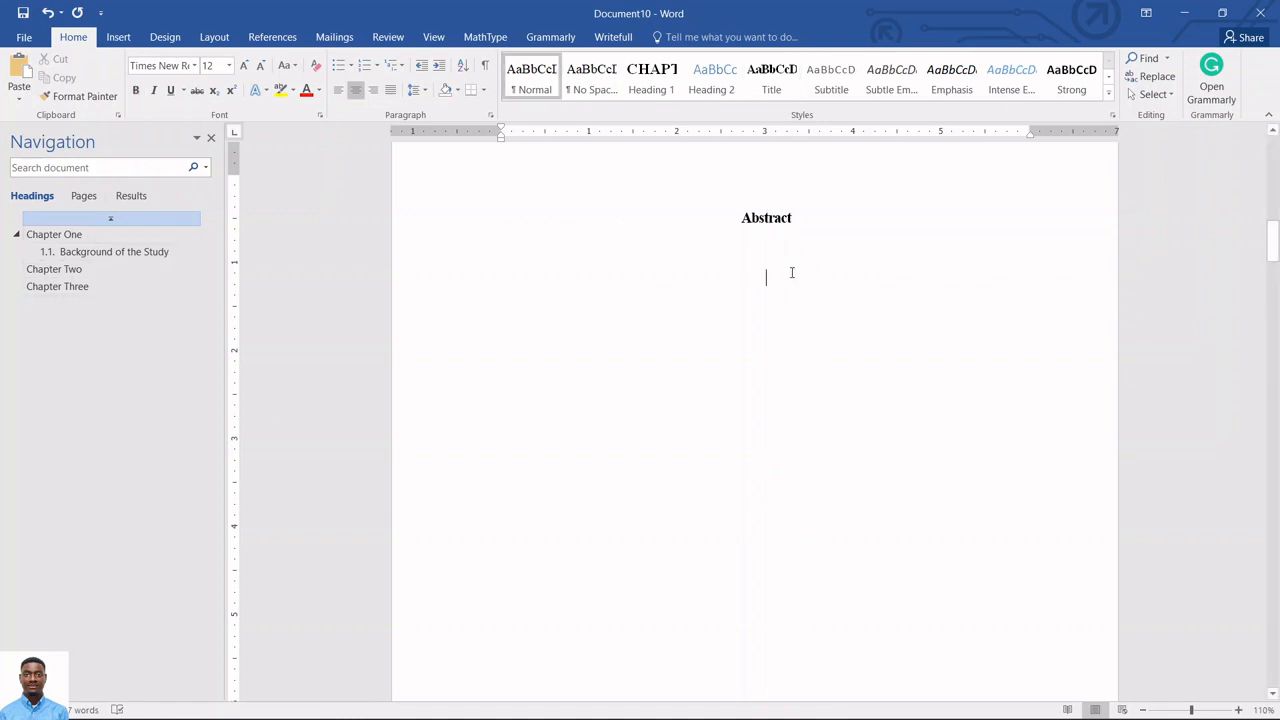
pyautogui.write('5')
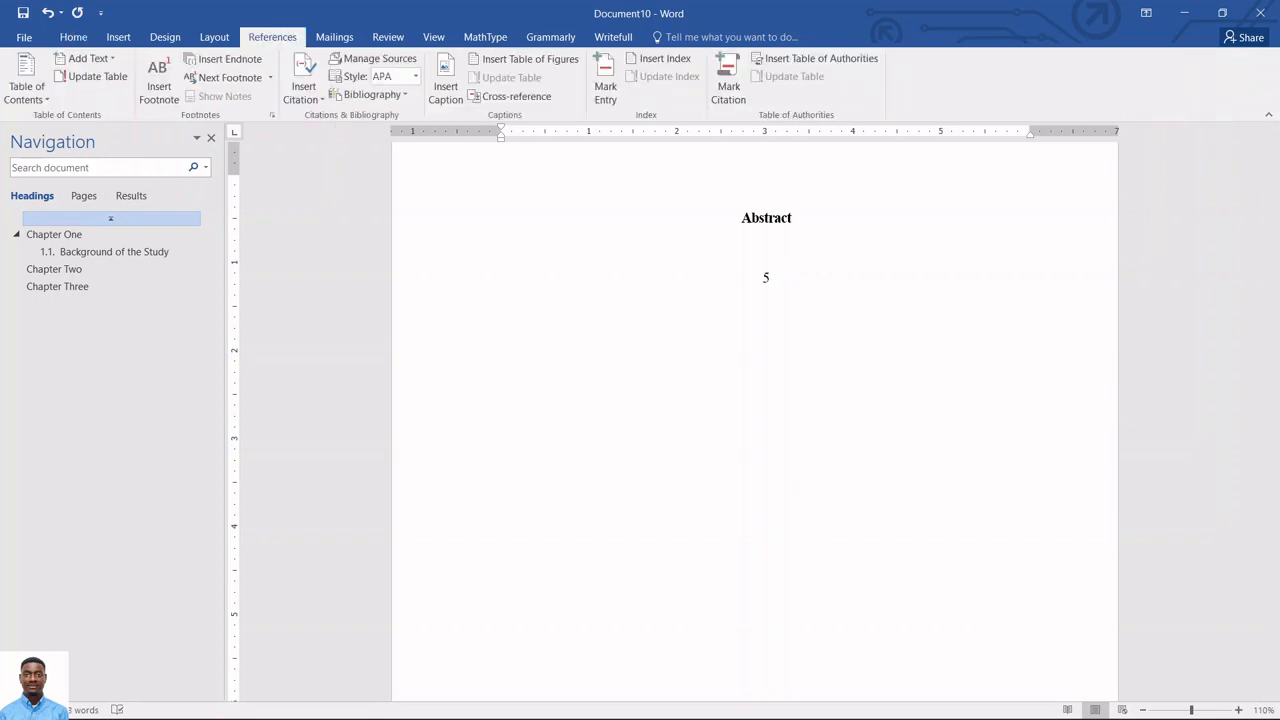
pyautogui.press('BackSpace')
pyautogui.click(101, 59)
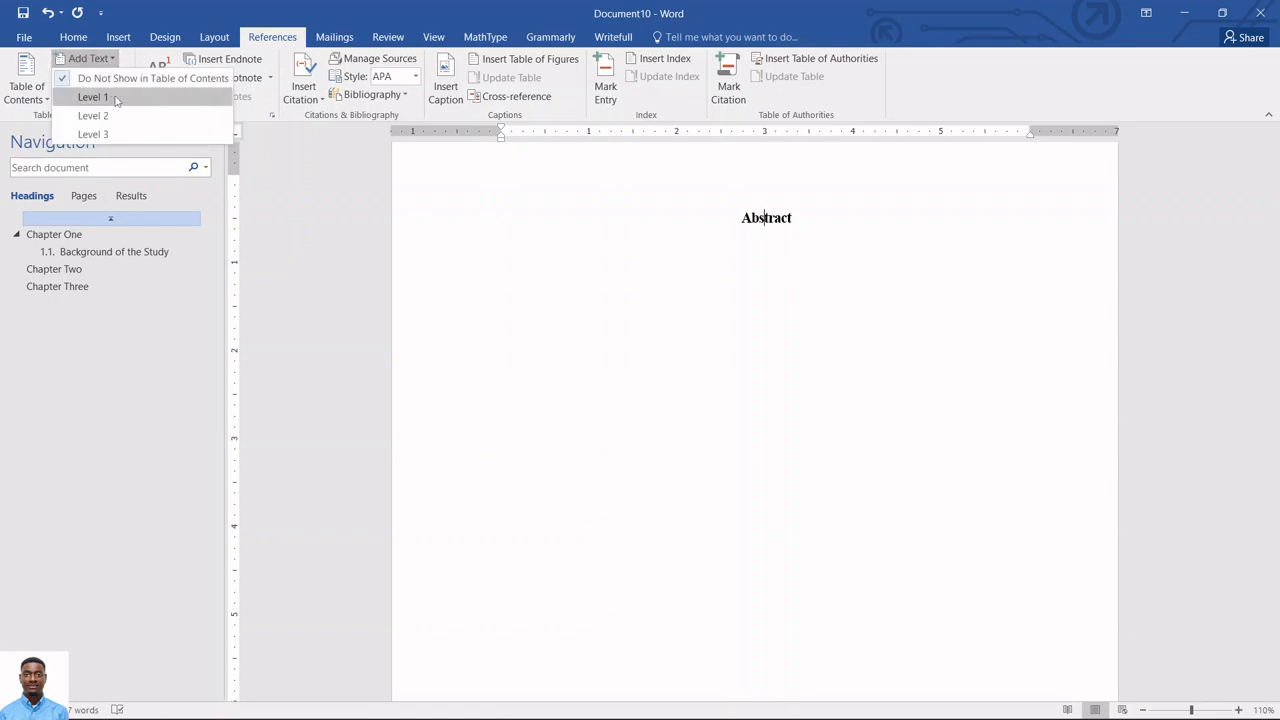
pyautogui.click(93, 97)
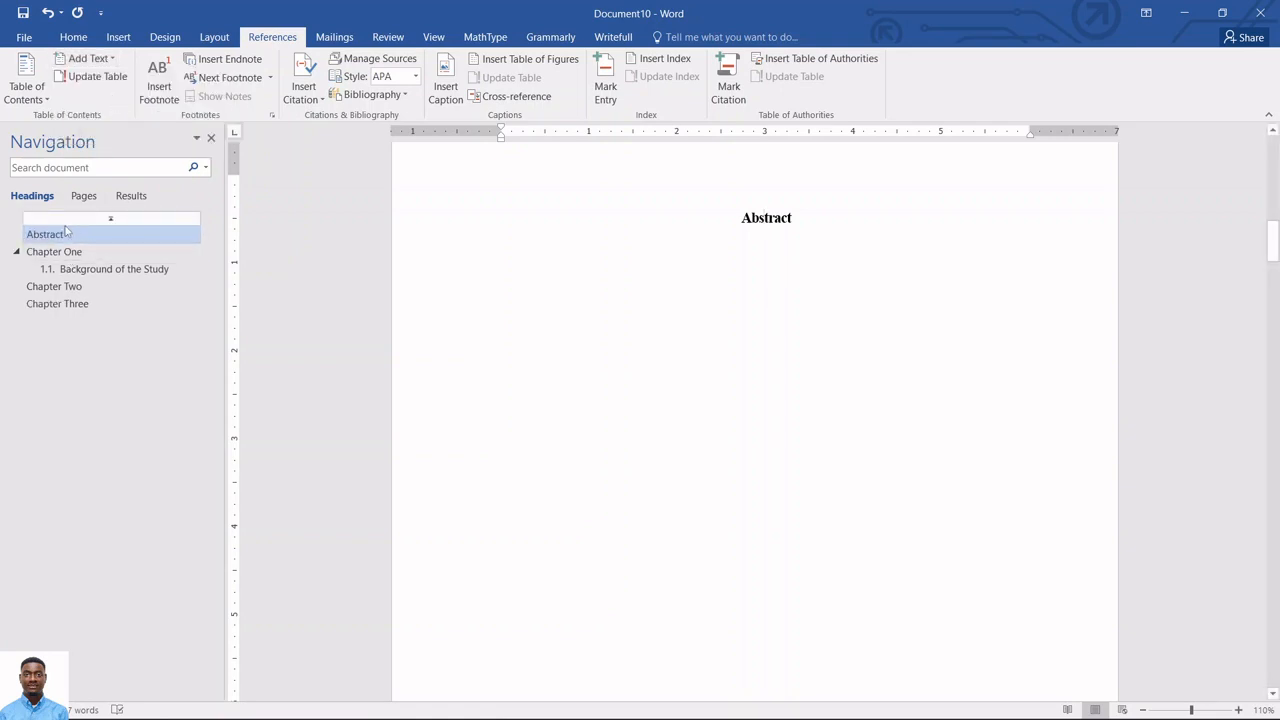
# Move the "Table of Contents" heading onto a new page and format it as a centred Title-style heading.
pyautogui.scroll(-10, 691, 397)
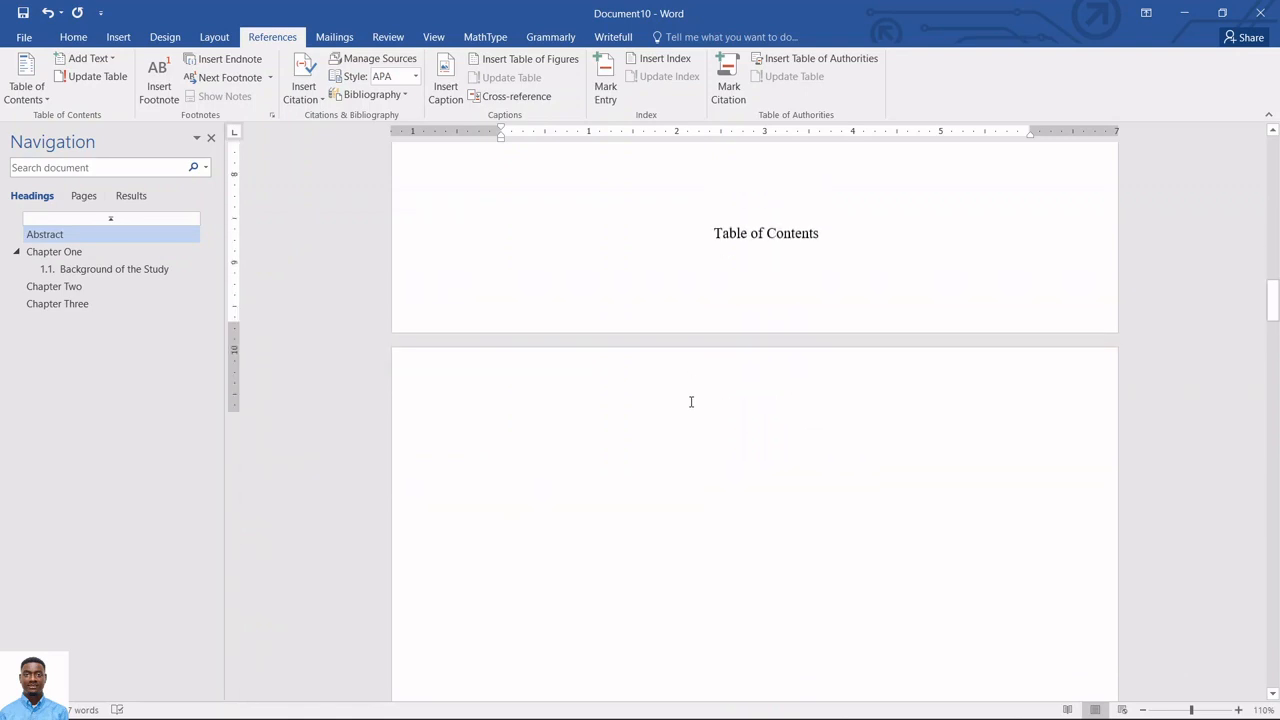
pyautogui.hotkey('ctrl', 'Return')
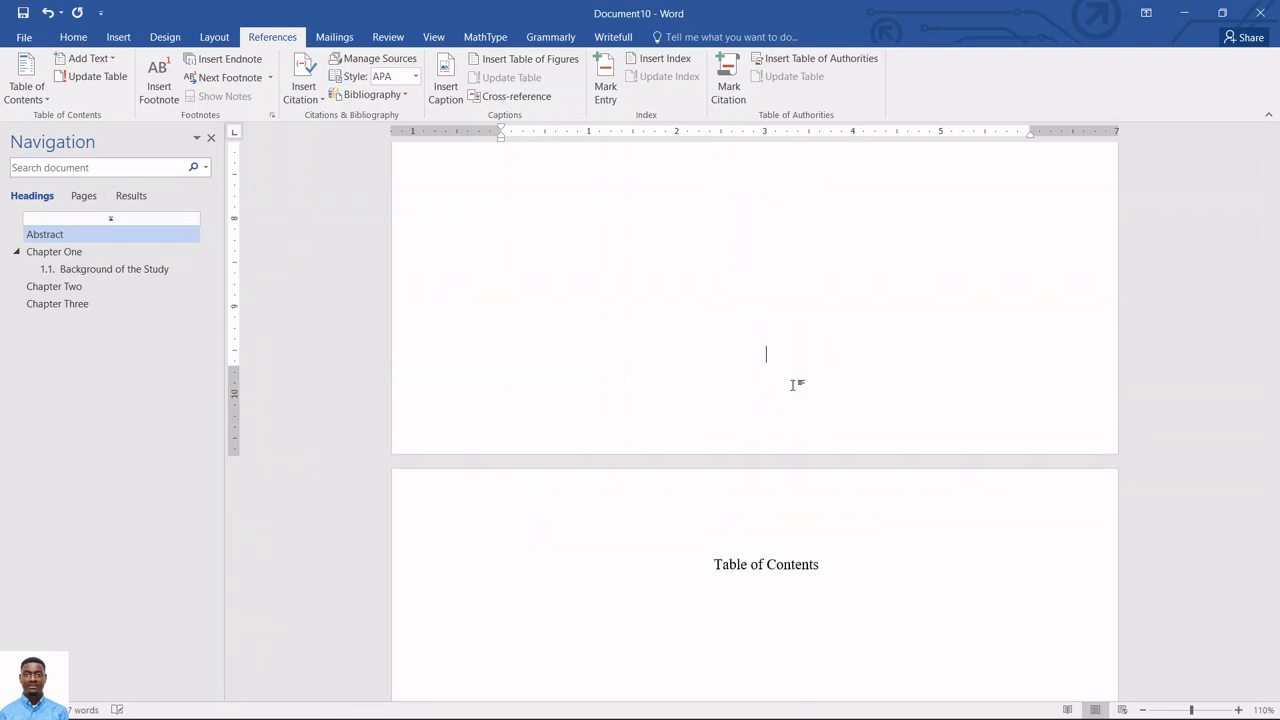
pyautogui.click(785, 568)
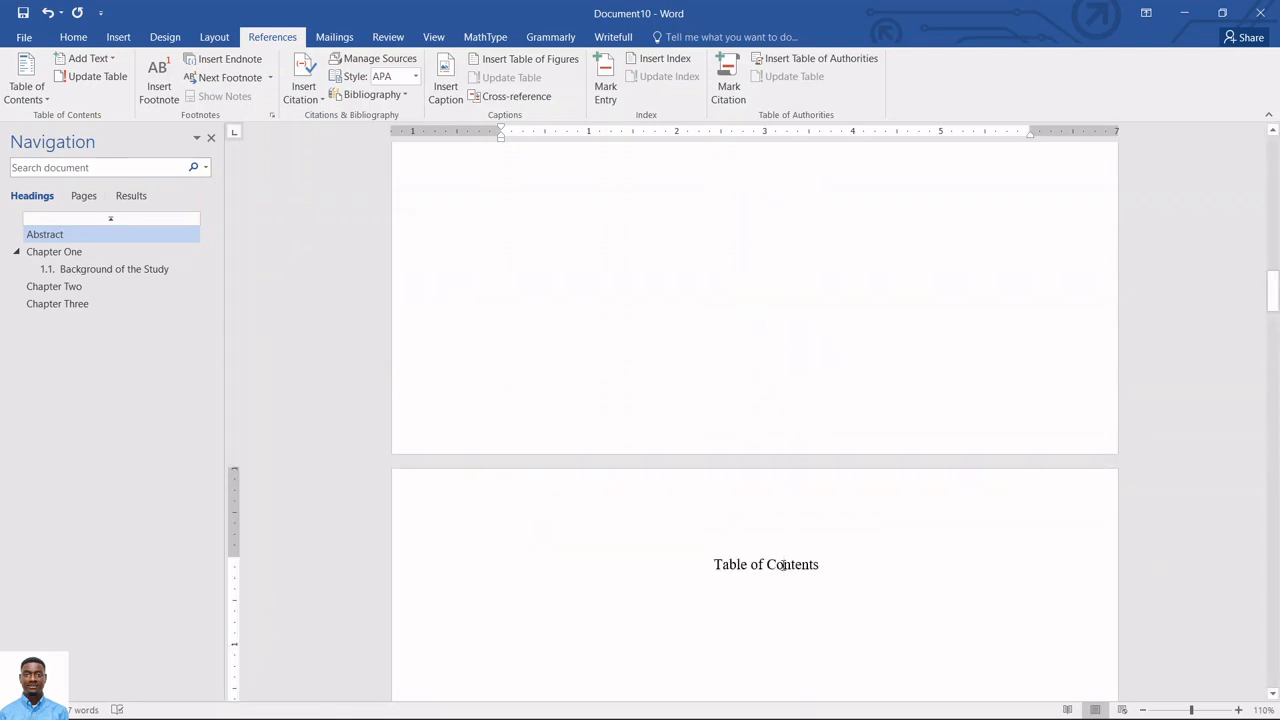
pyautogui.tripleClick(796, 566)
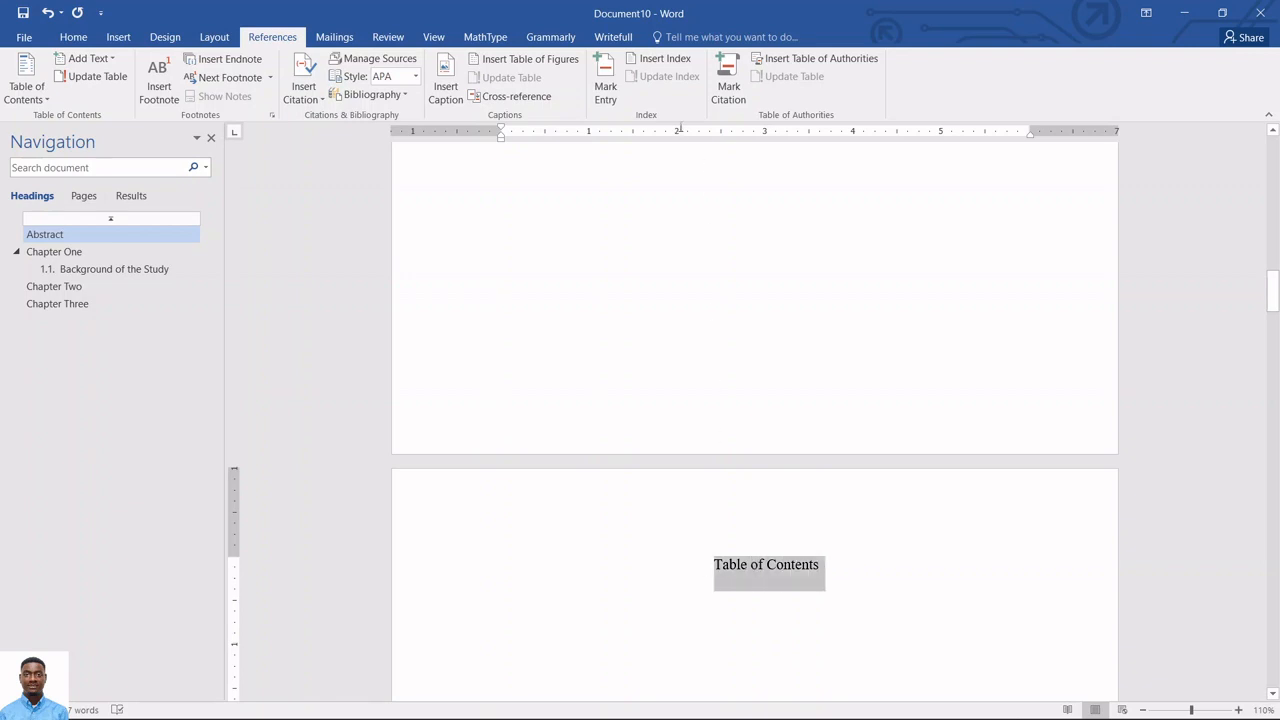
pyautogui.click(73, 37)
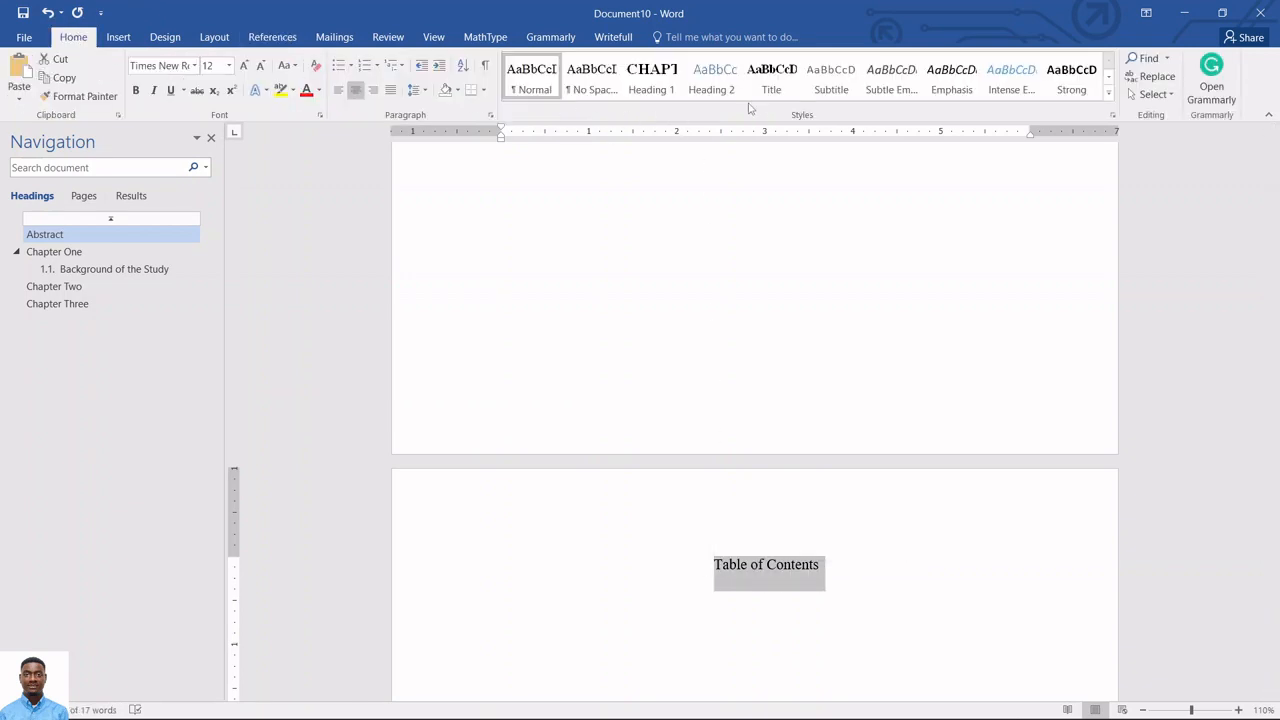
pyautogui.click(771, 76)
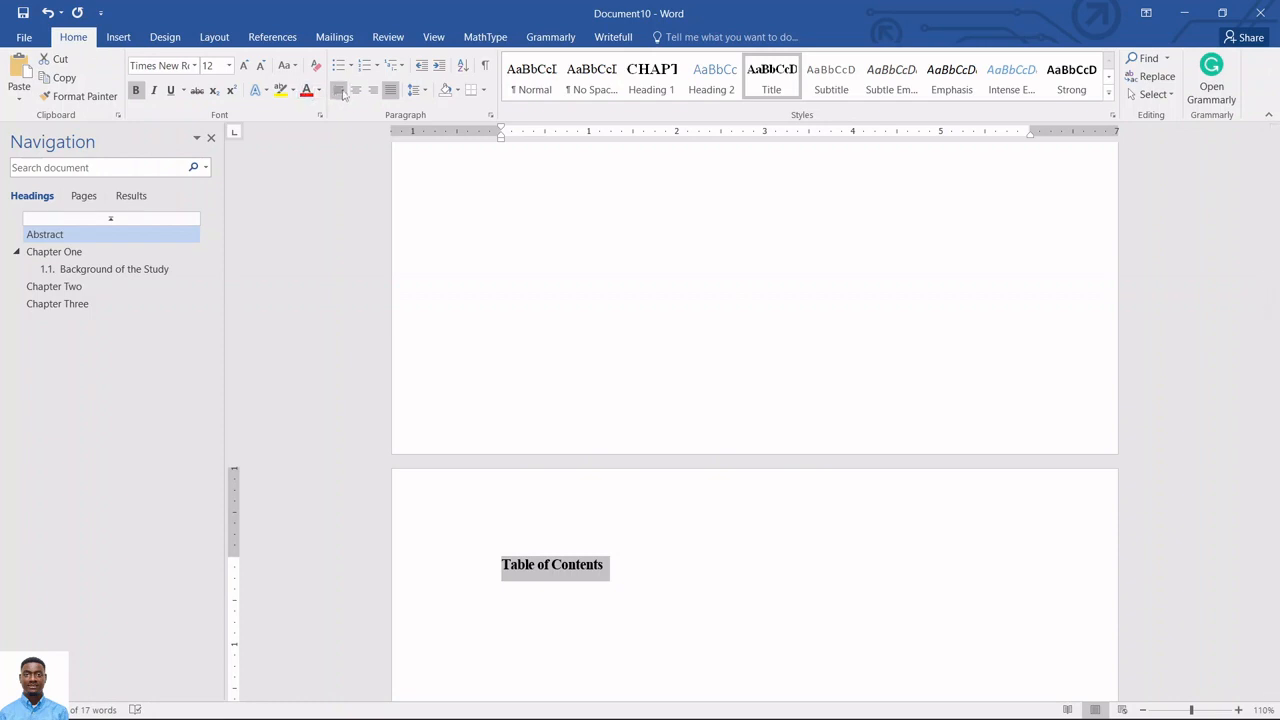
pyautogui.click(355, 90)
pyautogui.click(766, 587)
# Add the "Table of Contents" heading to the table of contents entries as Level 1.
pyautogui.click(783, 566)
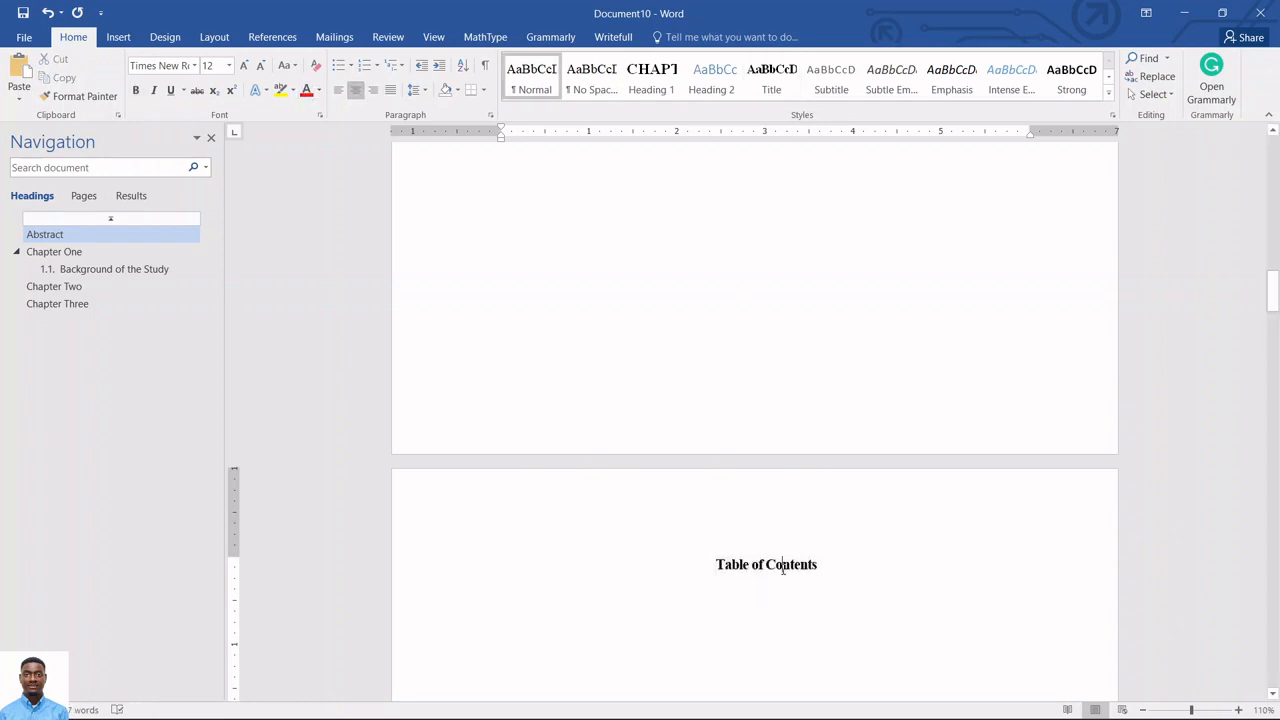
pyautogui.click(272, 37)
pyautogui.click(88, 59)
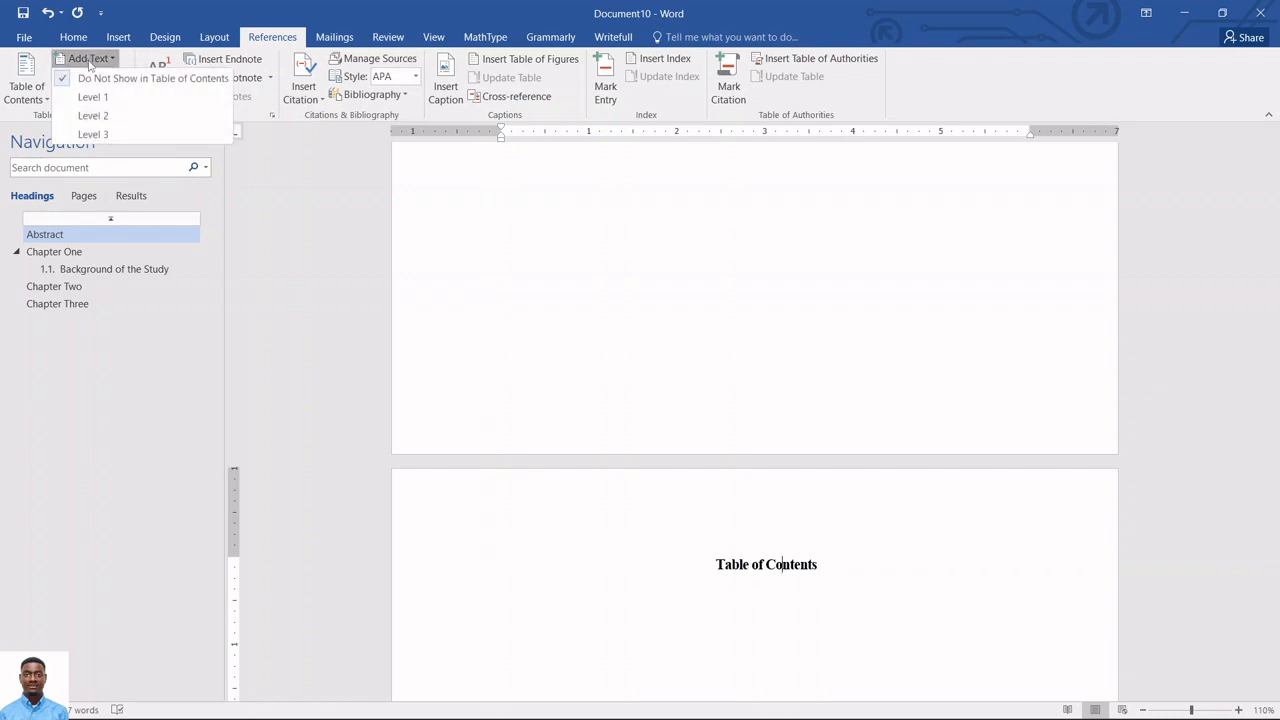
pyautogui.click(94, 97)
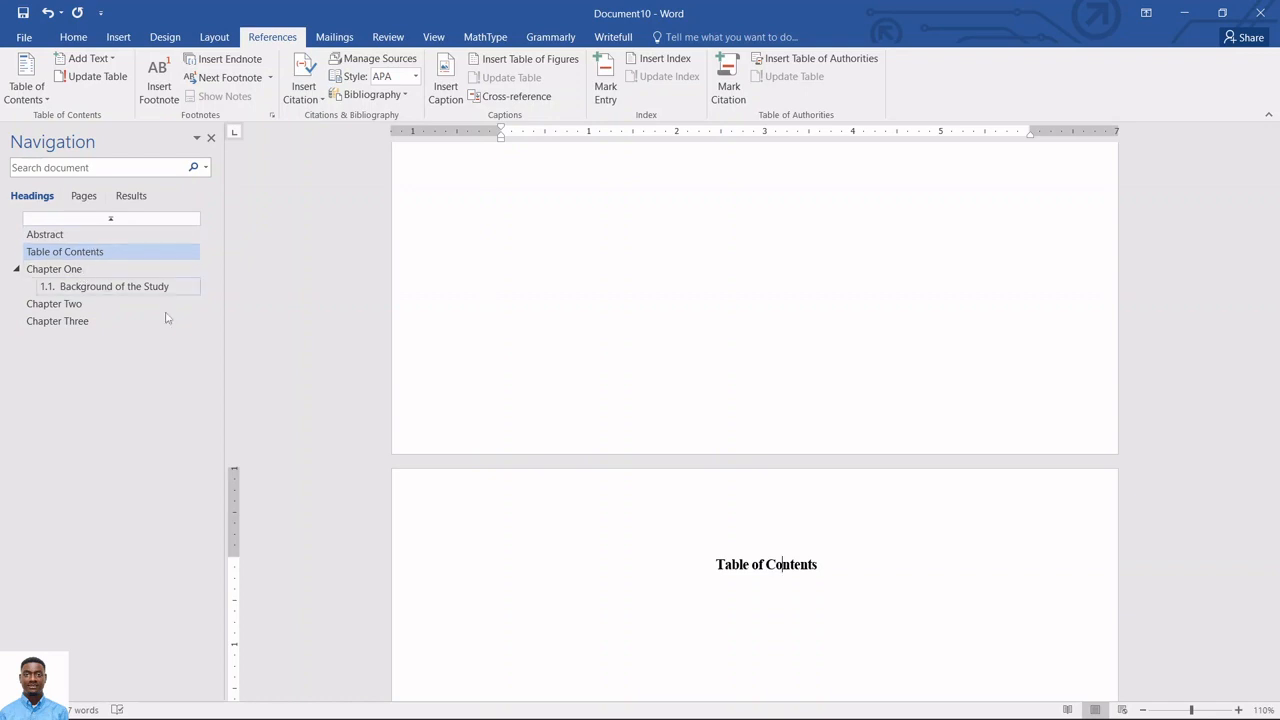
# Review the document's pages from the Abstract through Chapter One to Chapter Two and back to the Table of Contents.
pyautogui.scroll(4, 860, 384)
pyautogui.scroll(12, 861, 384)
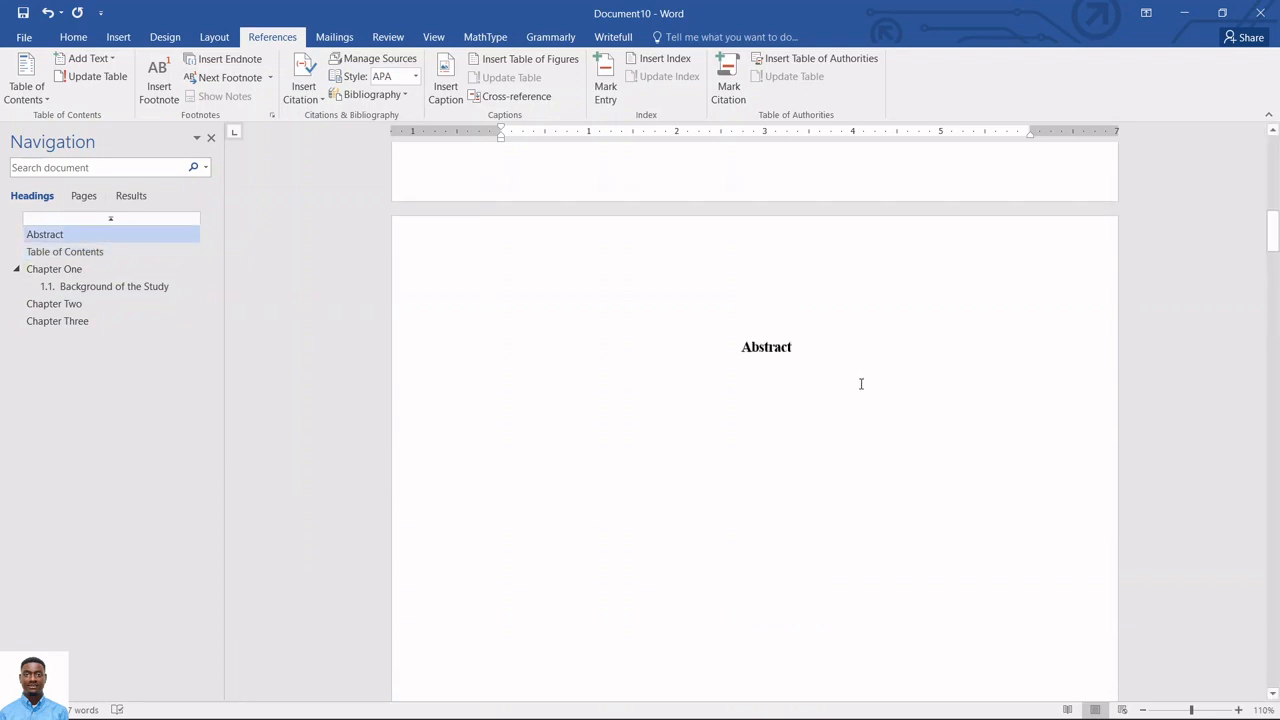
pyautogui.scroll(-6, 861, 388)
pyautogui.scroll(-15, 860, 392)
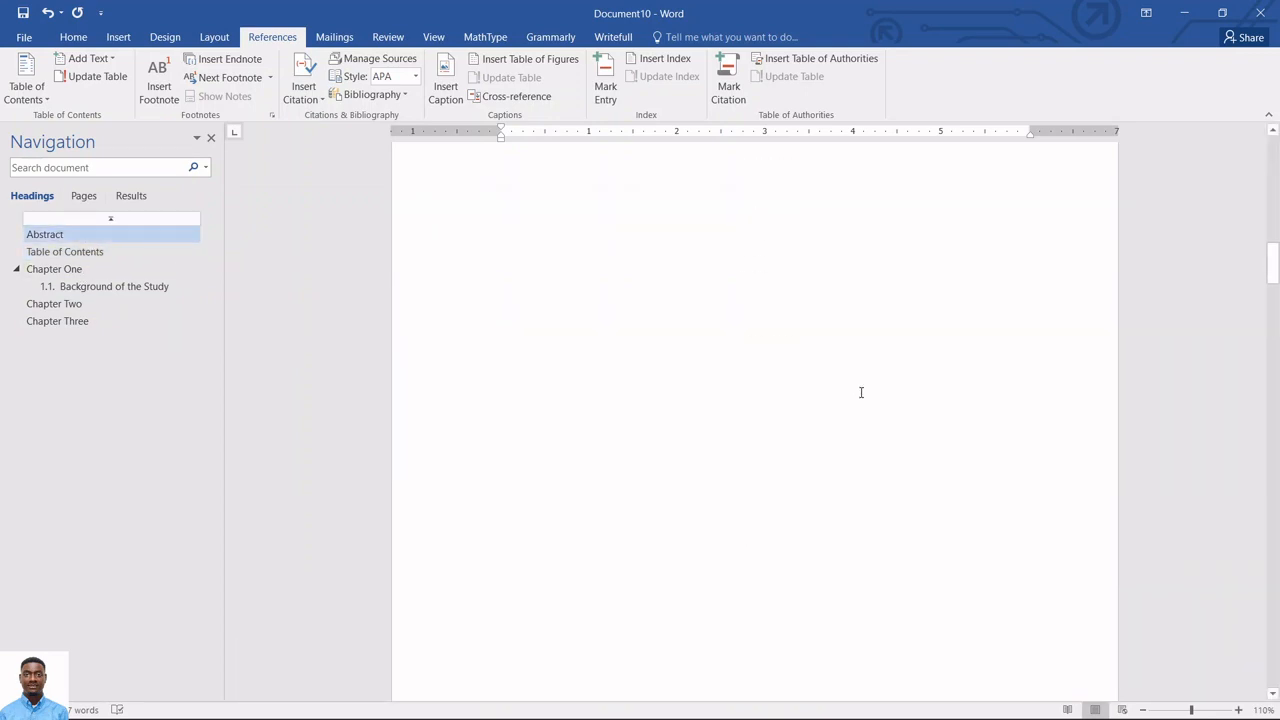
pyautogui.scroll(-4, 860, 396)
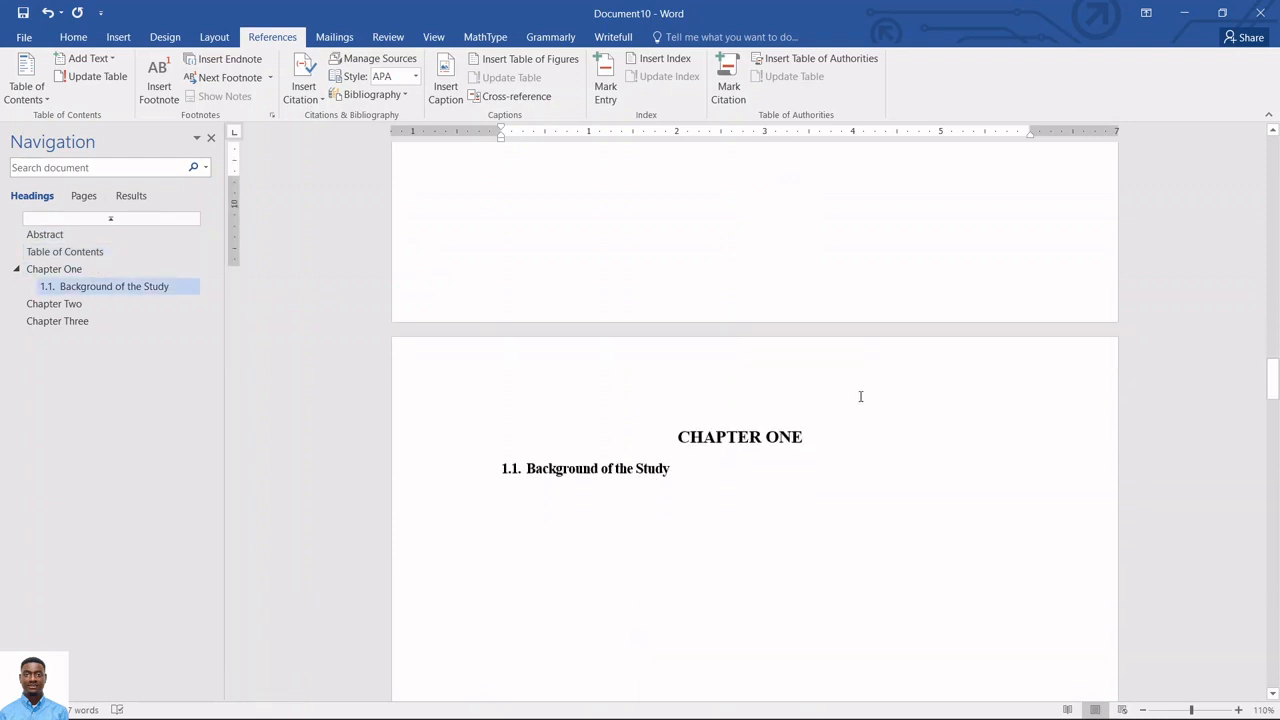
pyautogui.scroll(-10, 860, 396)
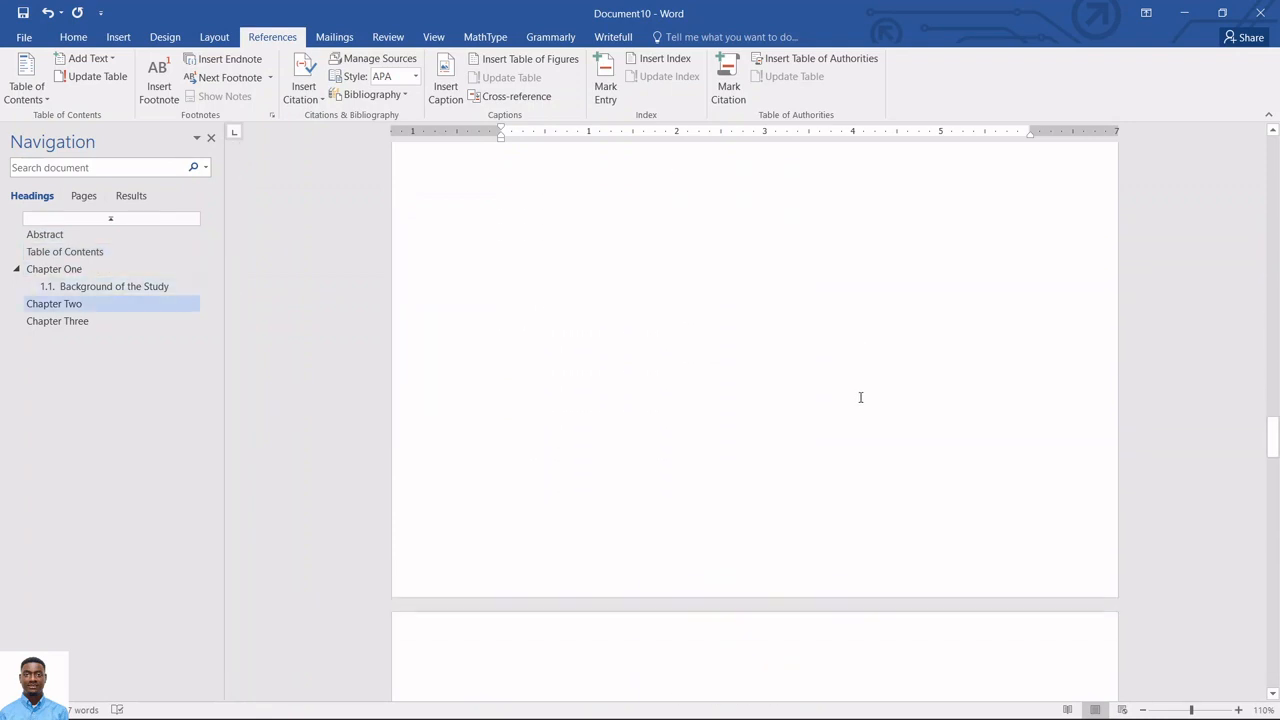
pyautogui.scroll(3, 860, 397)
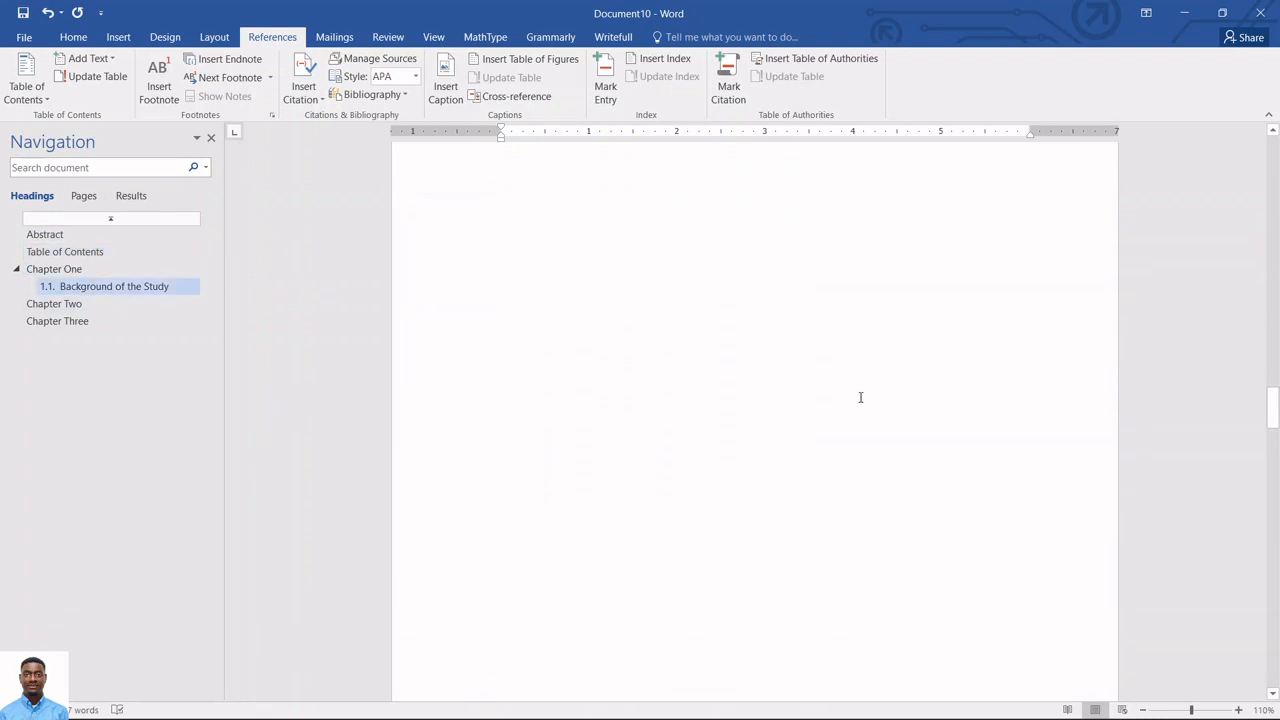
pyautogui.scroll(10, 822, 316)
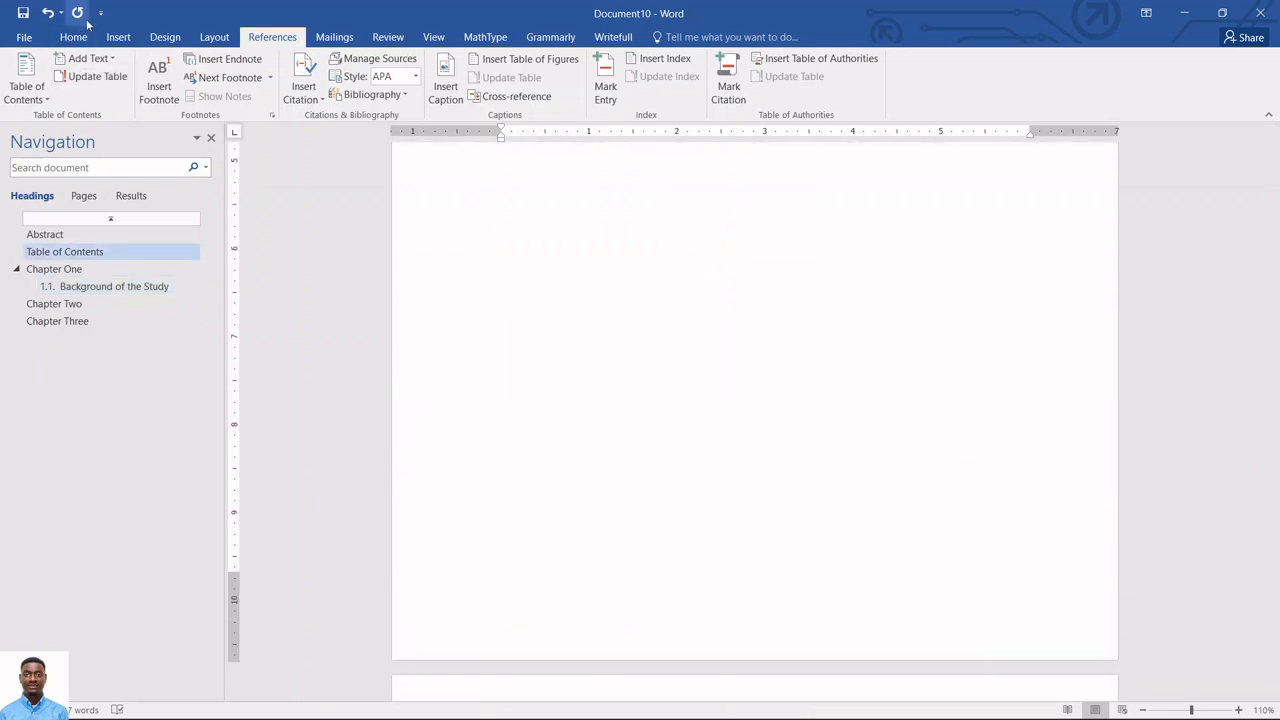
# Insert centred page numbers at the bottom of the pages using Plain Number 2, close the footer and check the earlier pages.
pyautogui.click(120, 40)
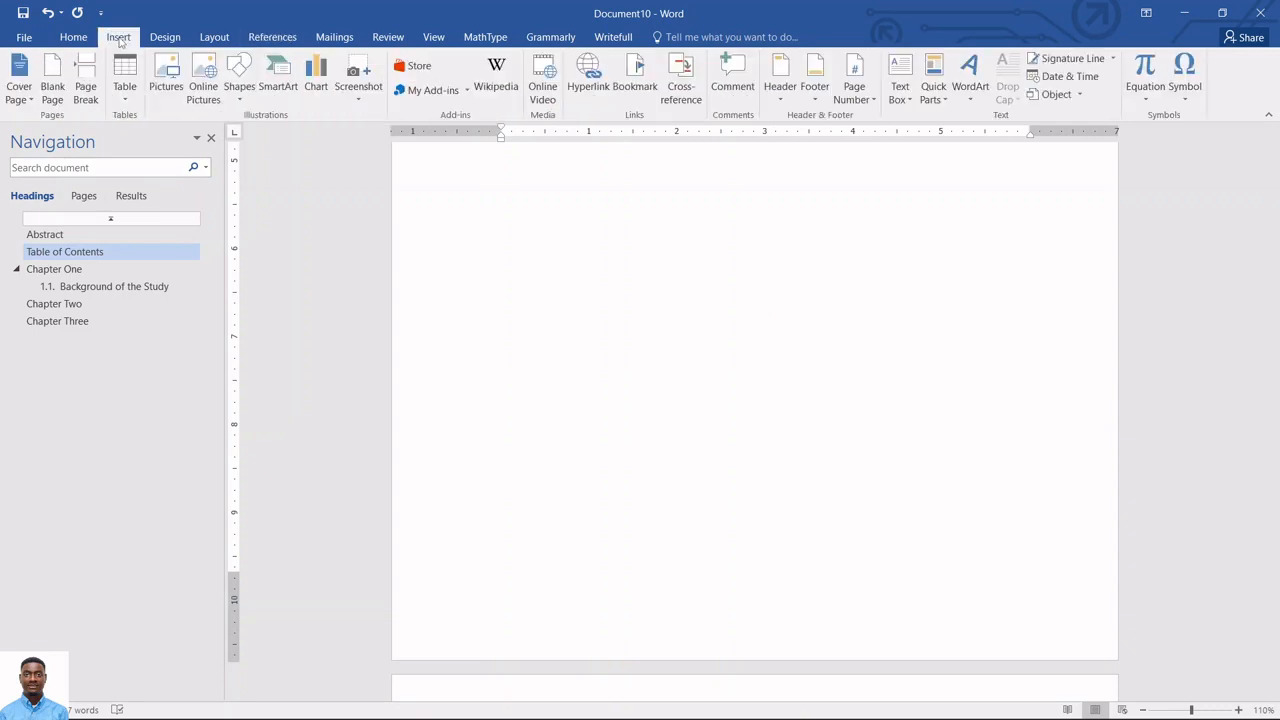
pyautogui.click(858, 88)
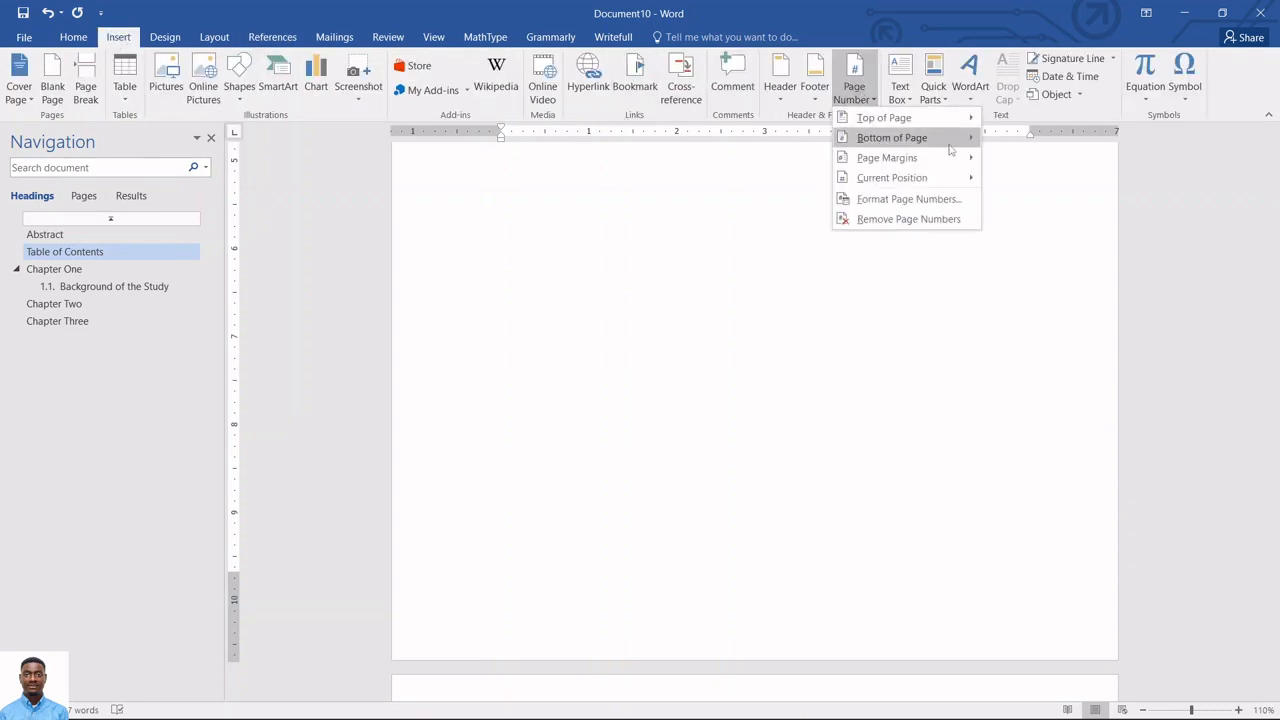
pyautogui.moveTo(952, 151)
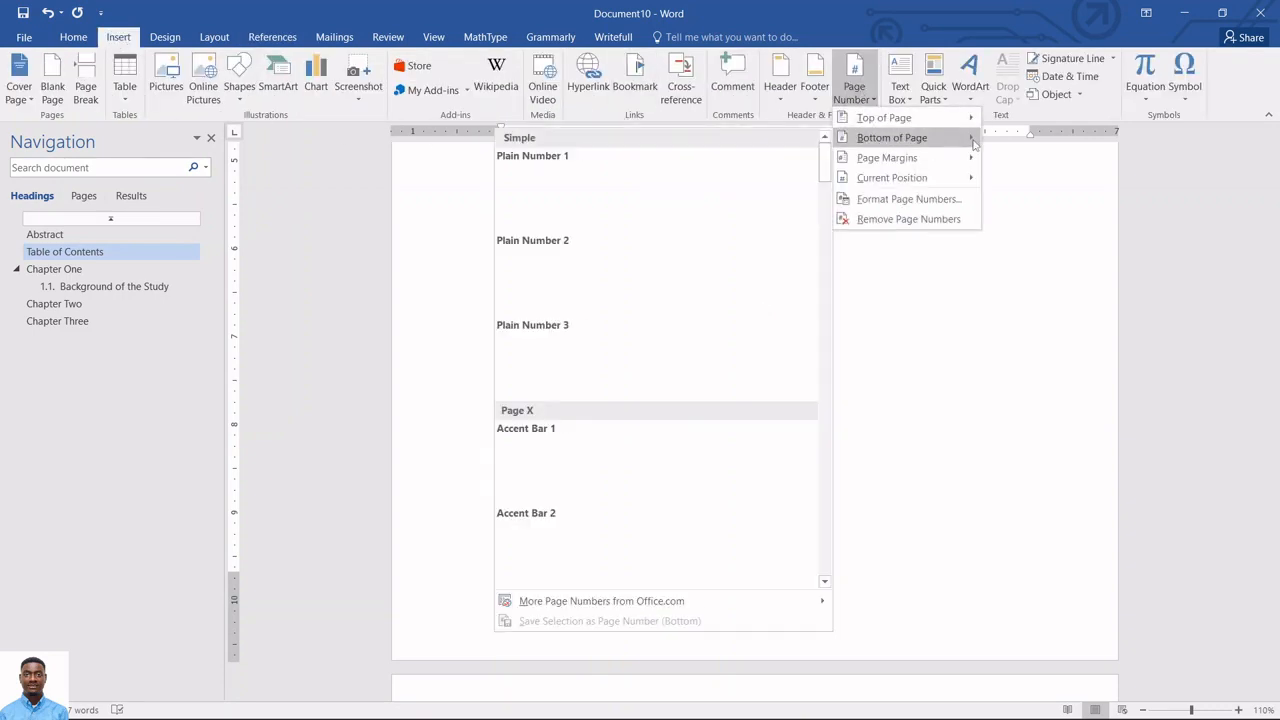
pyautogui.click(652, 286)
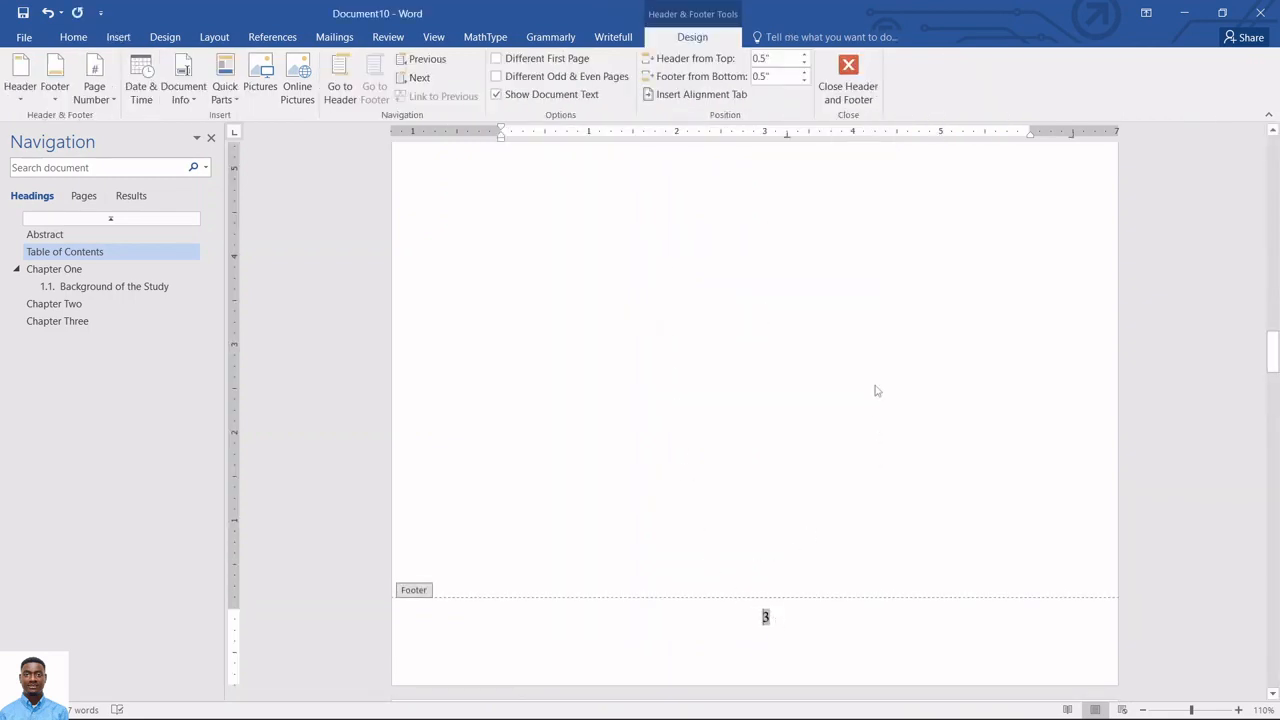
pyautogui.doubleClick(863, 244)
pyautogui.scroll(5, 784, 612)
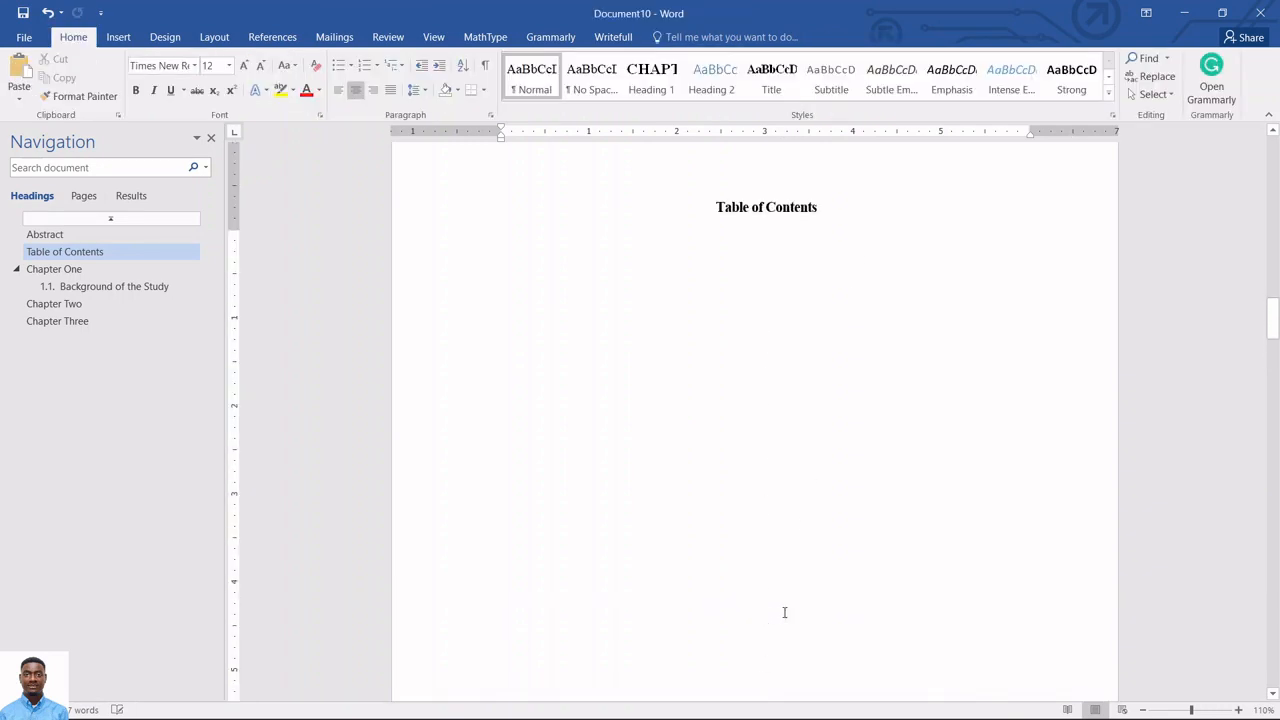
pyautogui.scroll(15, 784, 612)
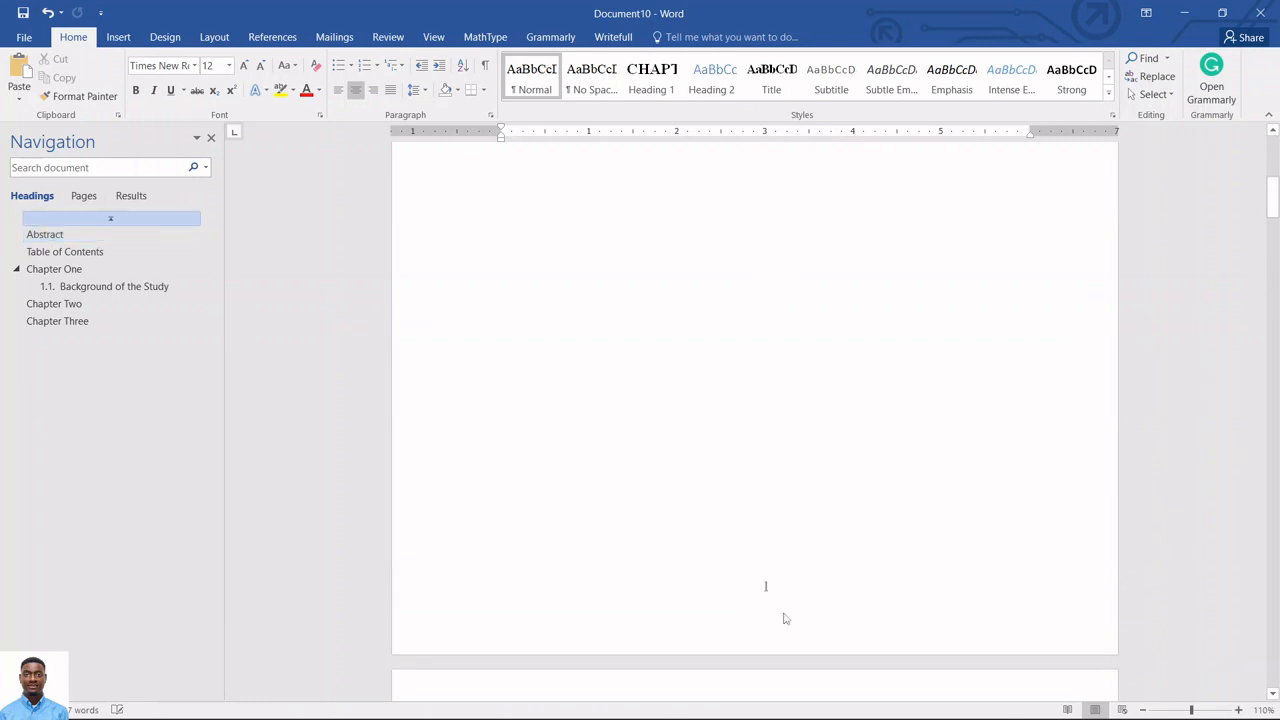
# Examine the page numbers at the foot of the pages from the cover page through the Abstract to the Table of Contents.
pyautogui.scroll(3, 784, 618)
pyautogui.scroll(-10, 784, 616)
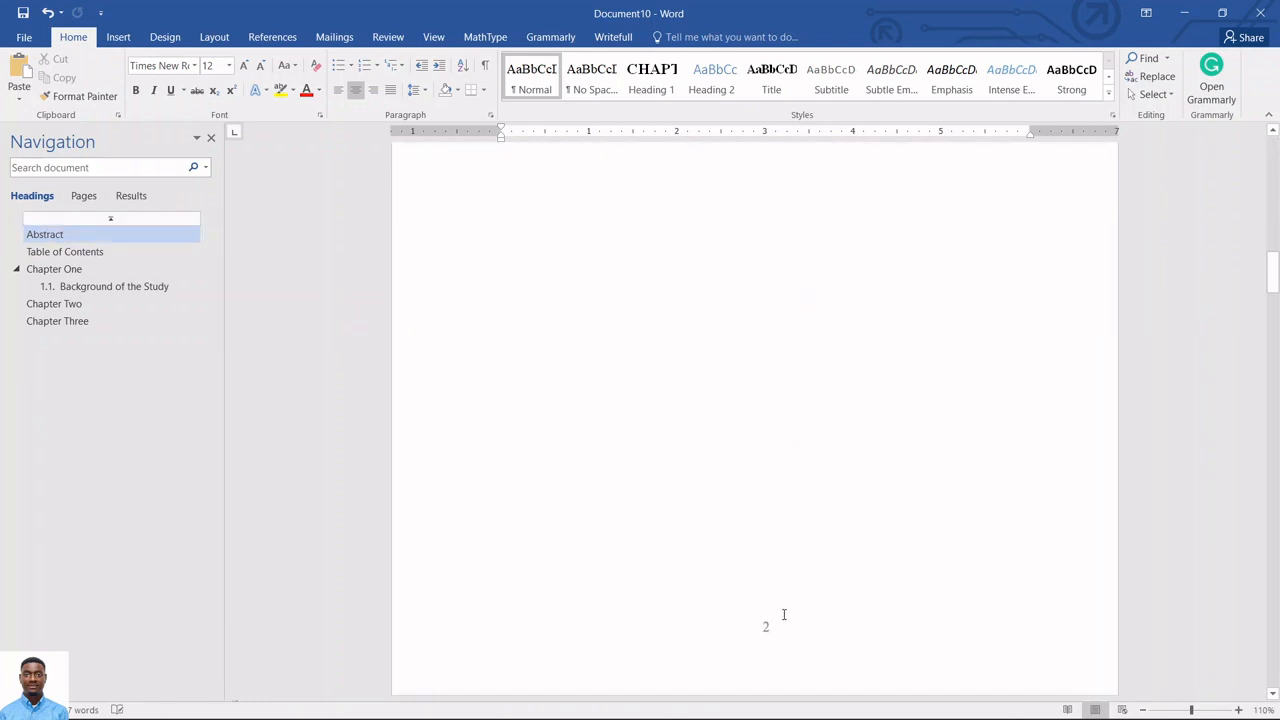
pyautogui.scroll(-5, 784, 614)
pyautogui.scroll(7, 784, 614)
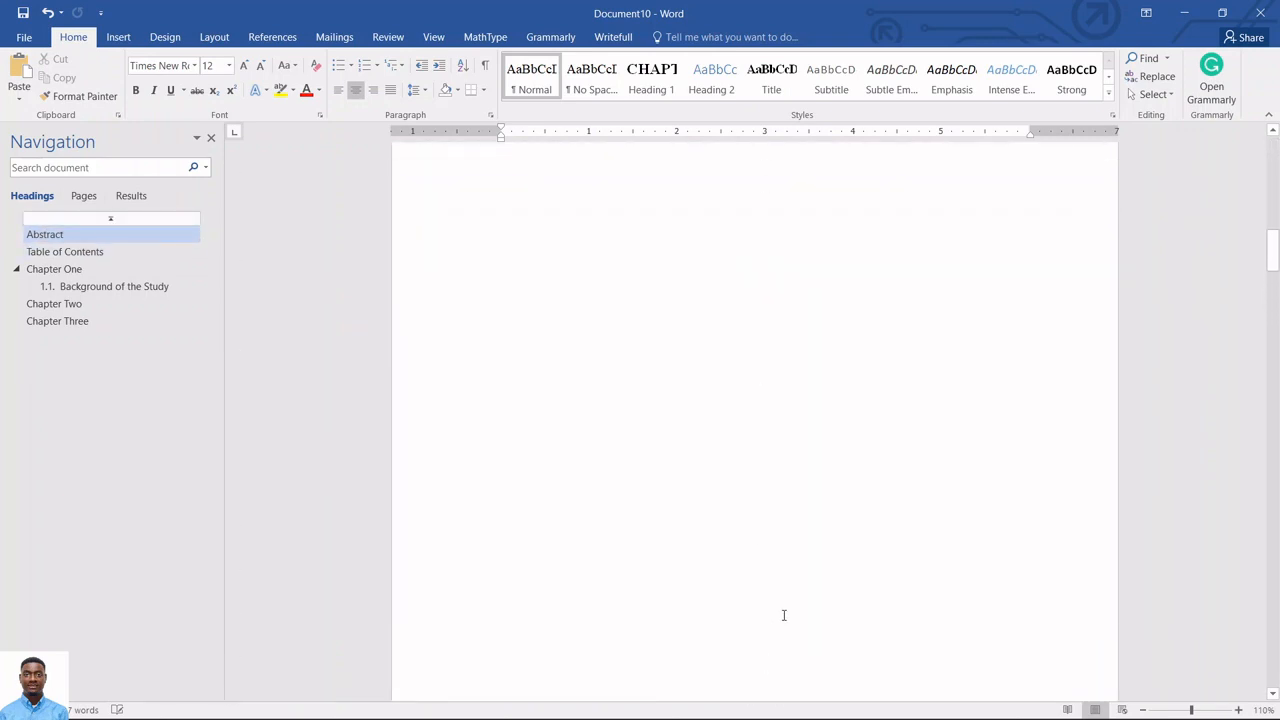
pyautogui.scroll(10, 784, 615)
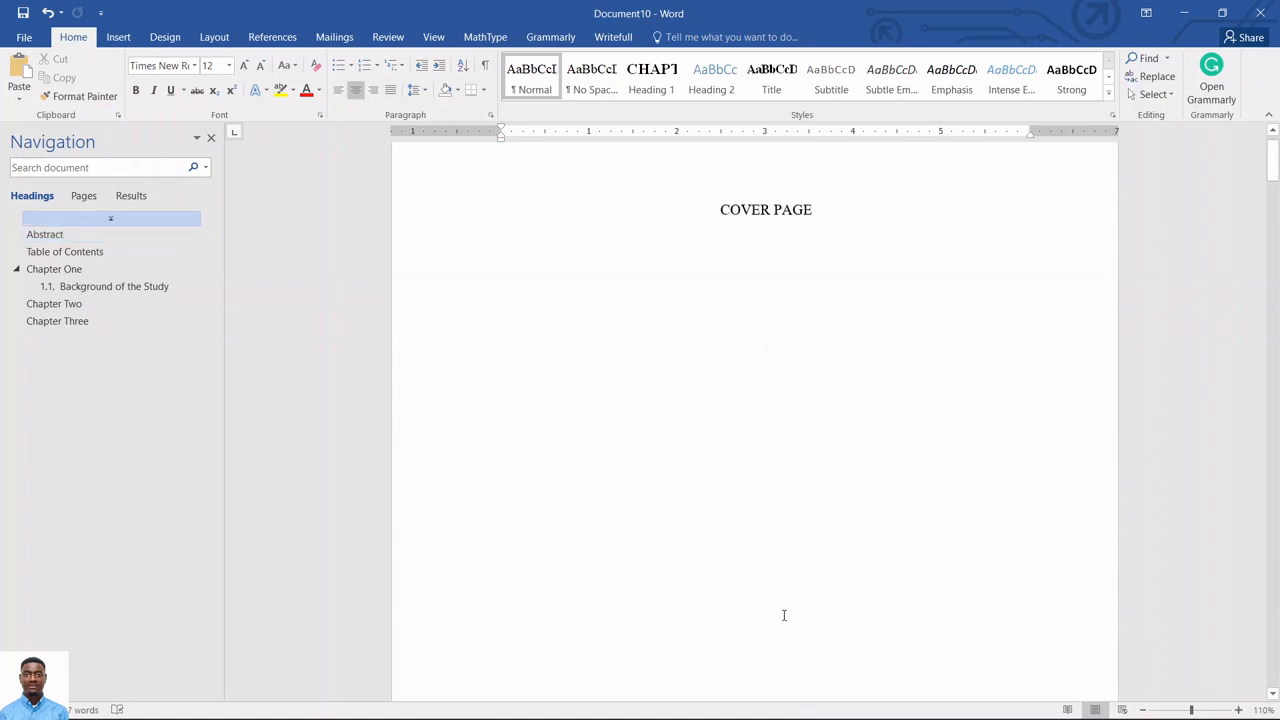
pyautogui.scroll(1, 760, 540)
pyautogui.scroll(-18, 811, 431)
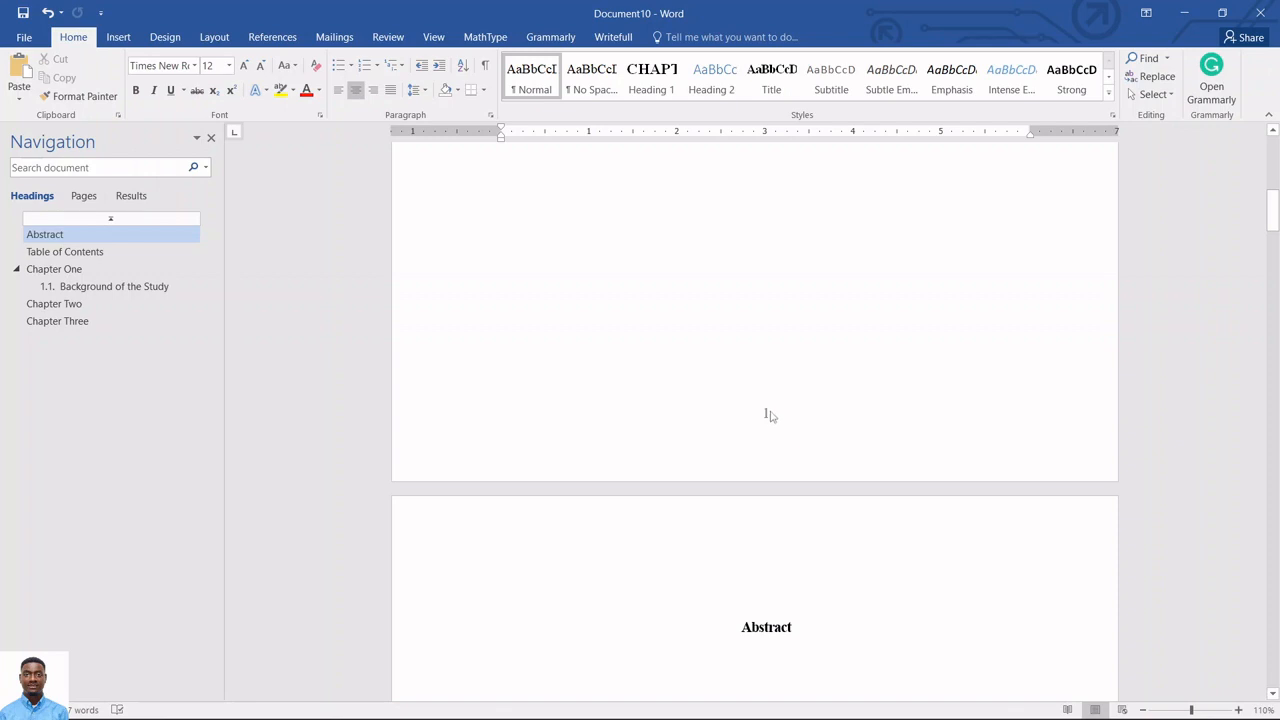
pyautogui.scroll(-5, 767, 440)
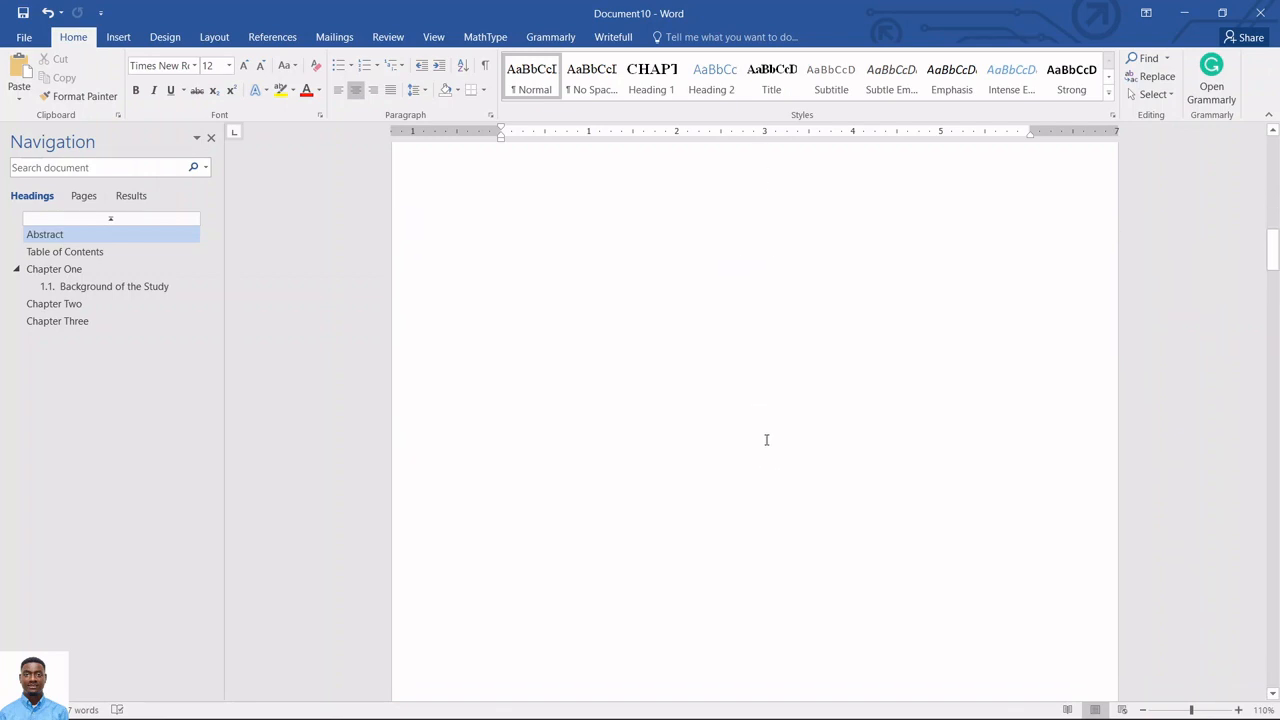
pyautogui.scroll(-5, 767, 440)
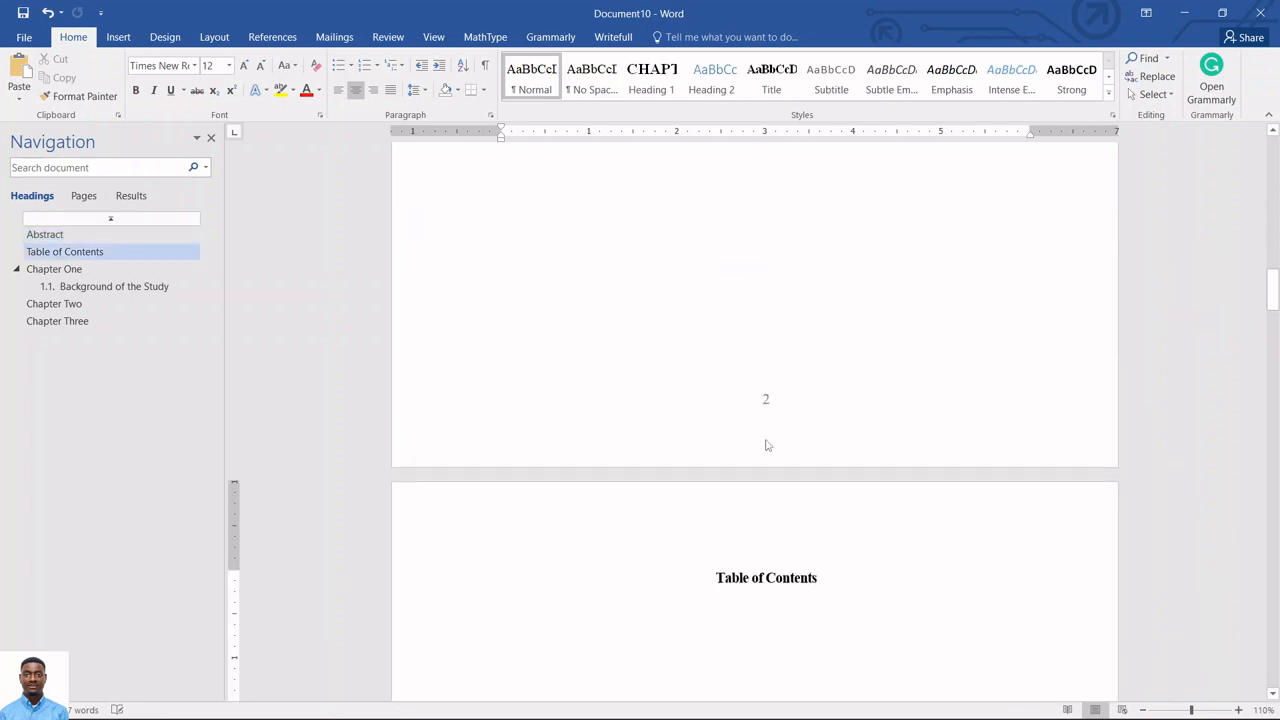
pyautogui.scroll(3, 765, 442)
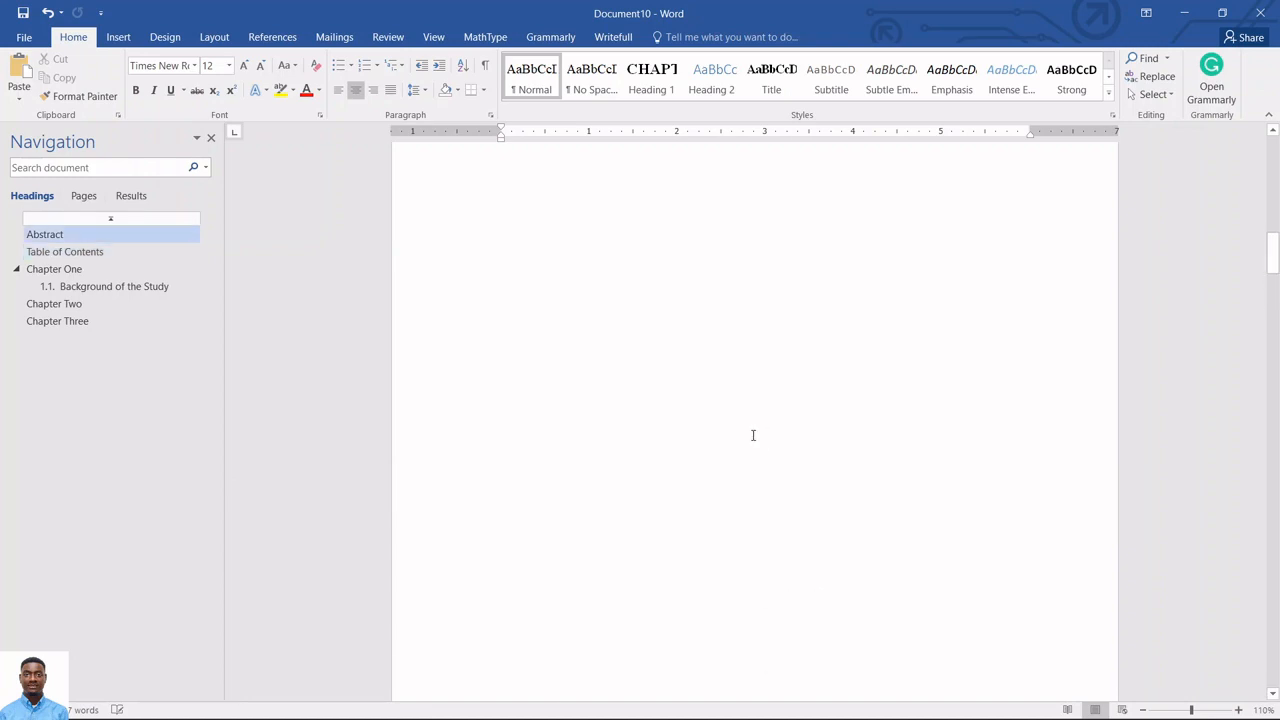
pyautogui.scroll(2, 751, 438)
pyautogui.scroll(4, 751, 438)
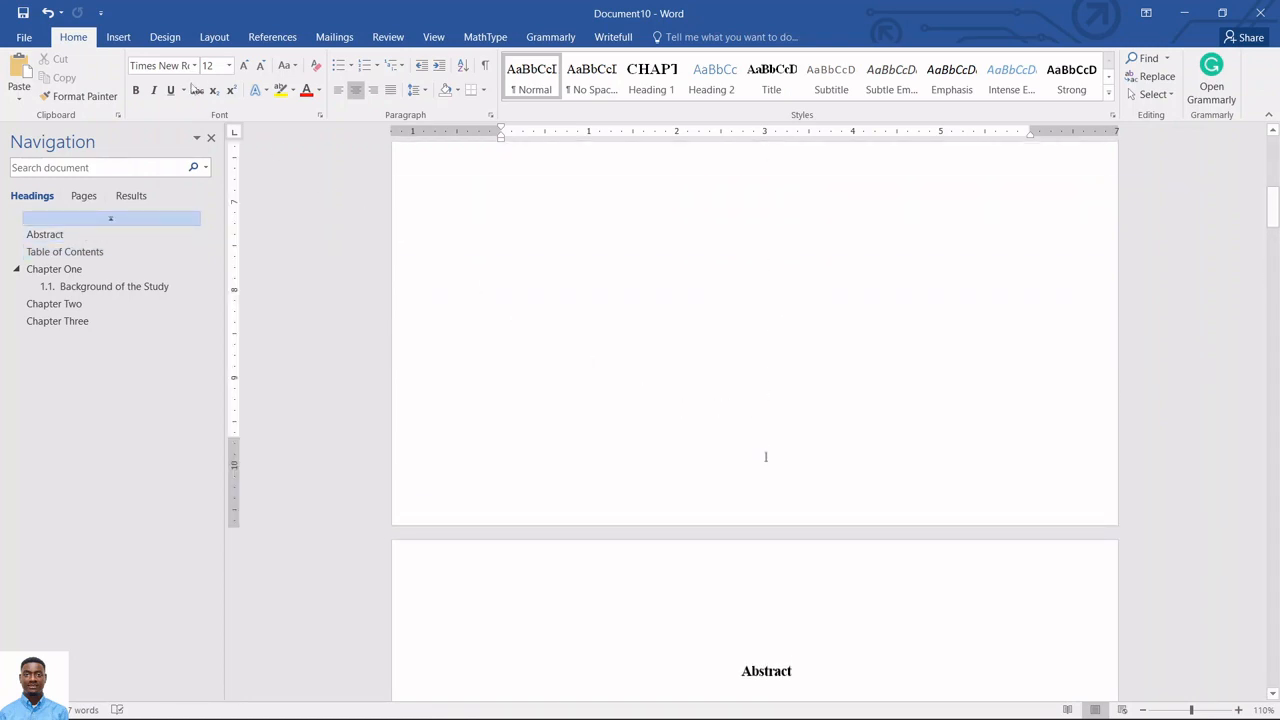
# Insert a Next Page section break at the end of the cover page, before the Abstract.
pyautogui.click(213, 40)
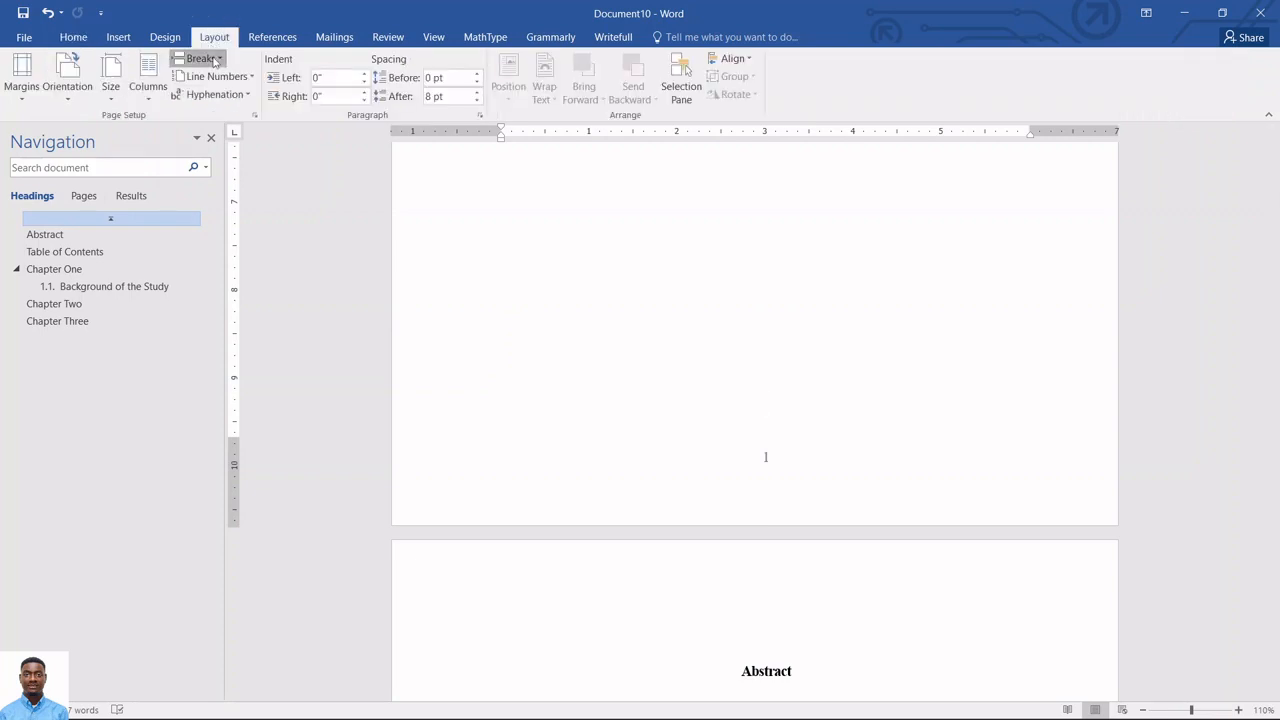
pyautogui.click(214, 62)
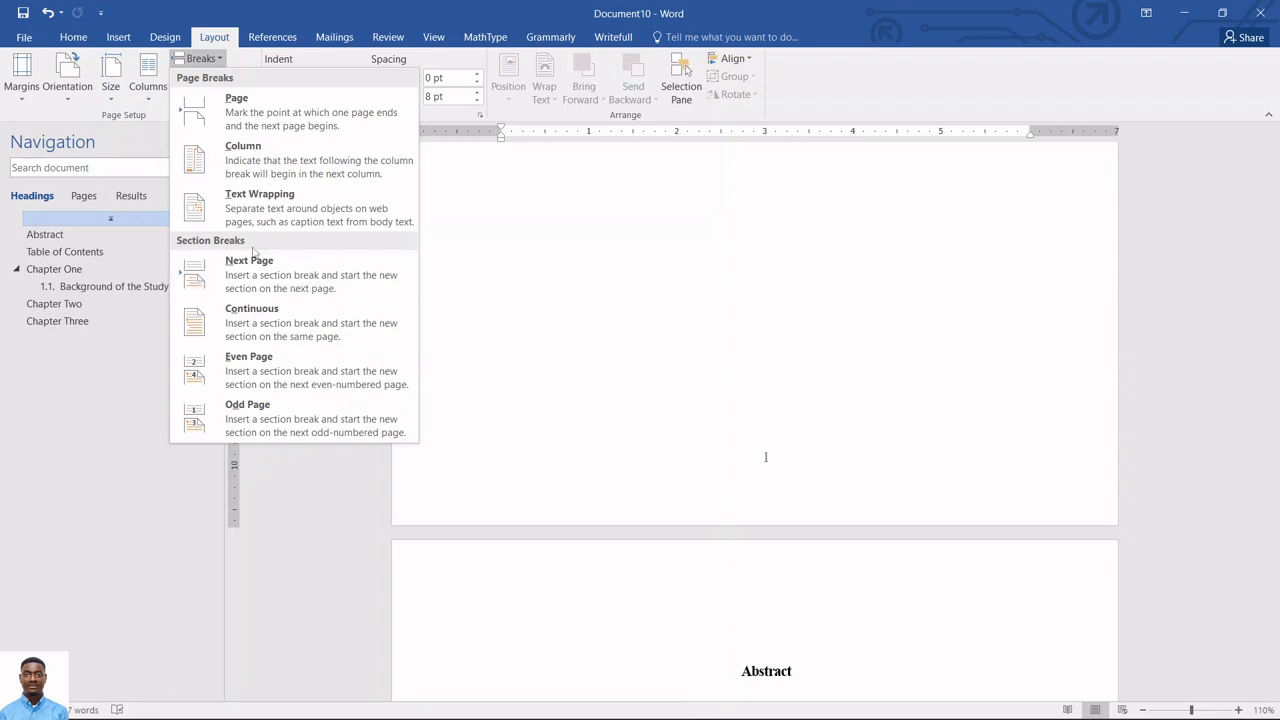
pyautogui.click(290, 278)
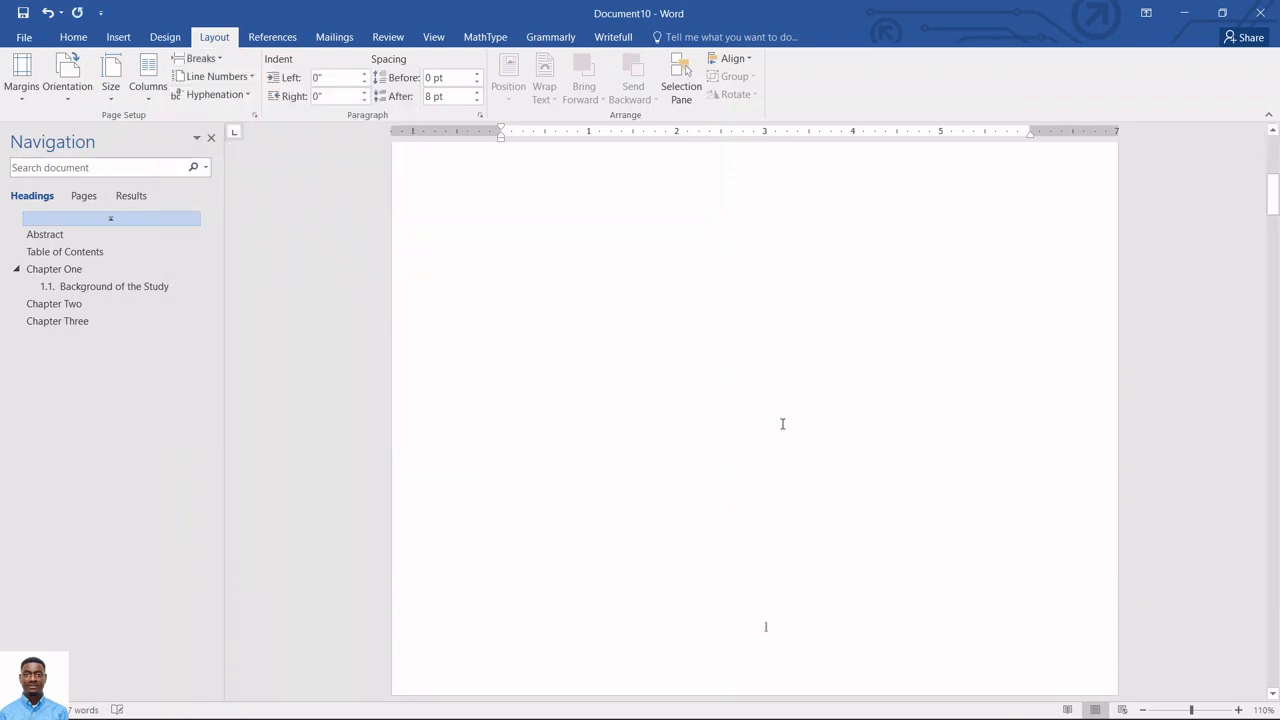
# Delete the empty lines above the "Abstract" heading so it starts at the head of its page.
pyautogui.scroll(-6, 782, 424)
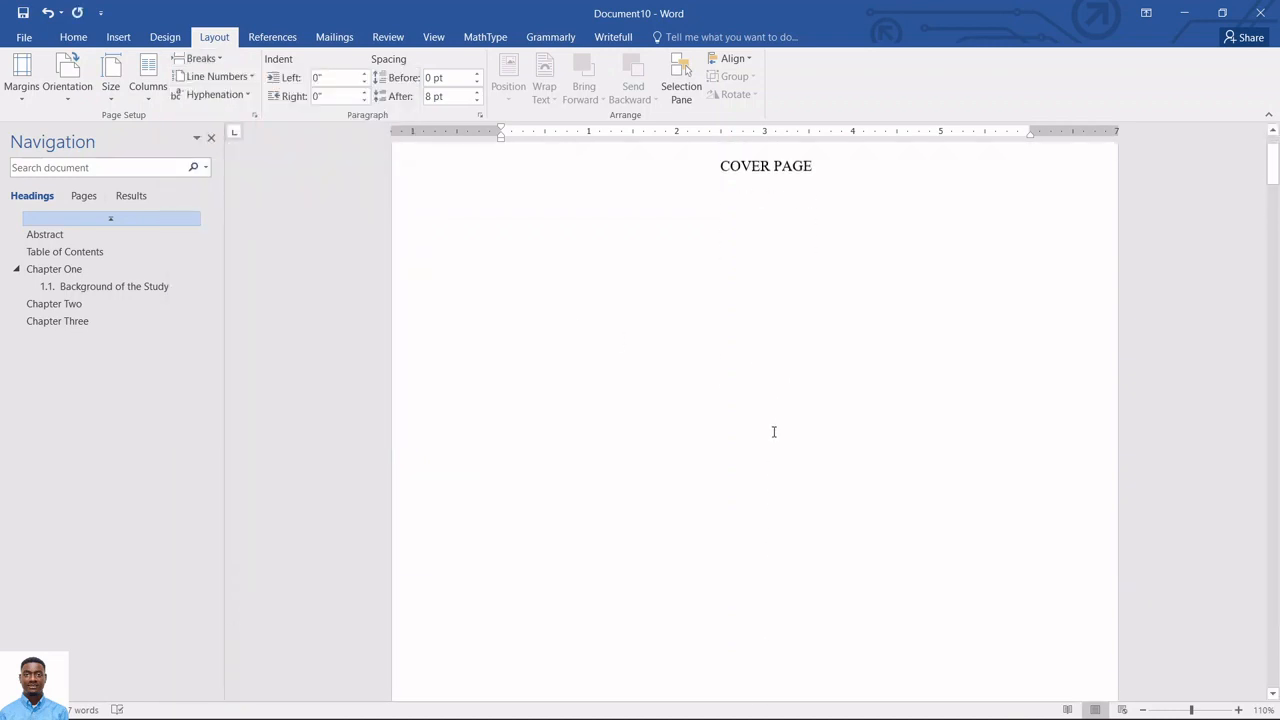
pyautogui.scroll(-4, 771, 434)
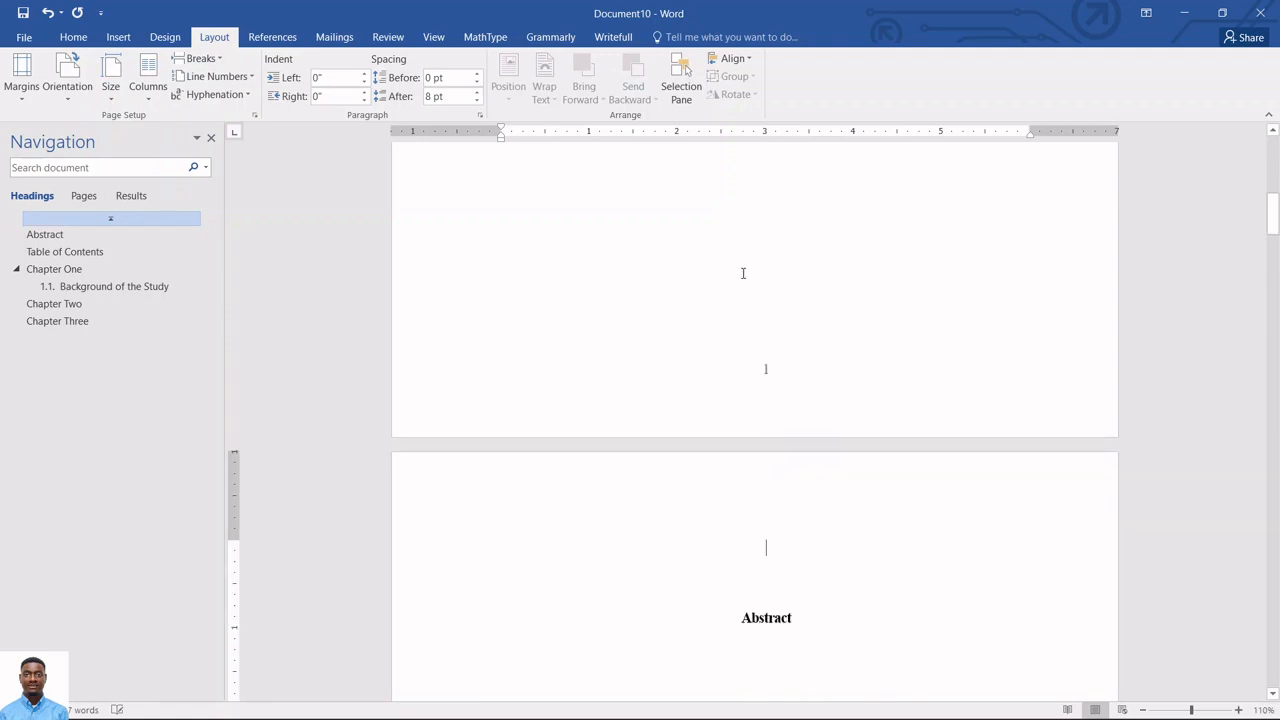
pyautogui.scroll(-4, 743, 274)
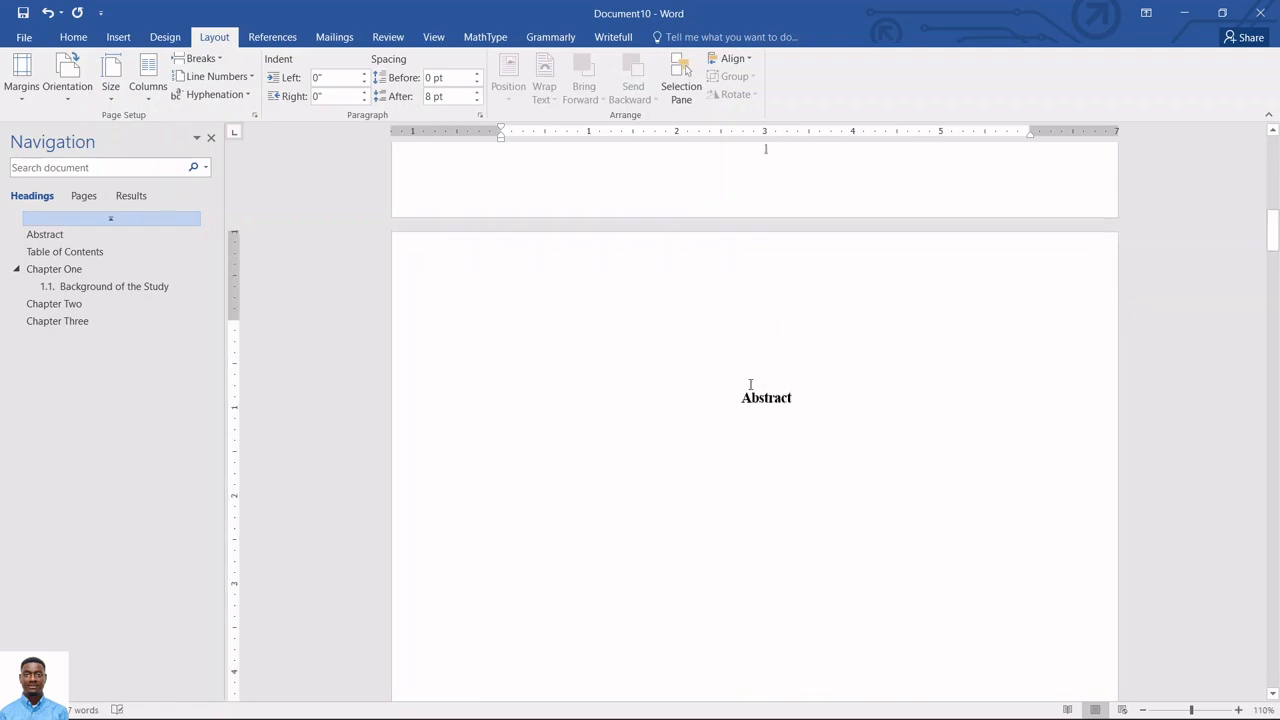
pyautogui.press('Delete')
pyautogui.press('Delete')
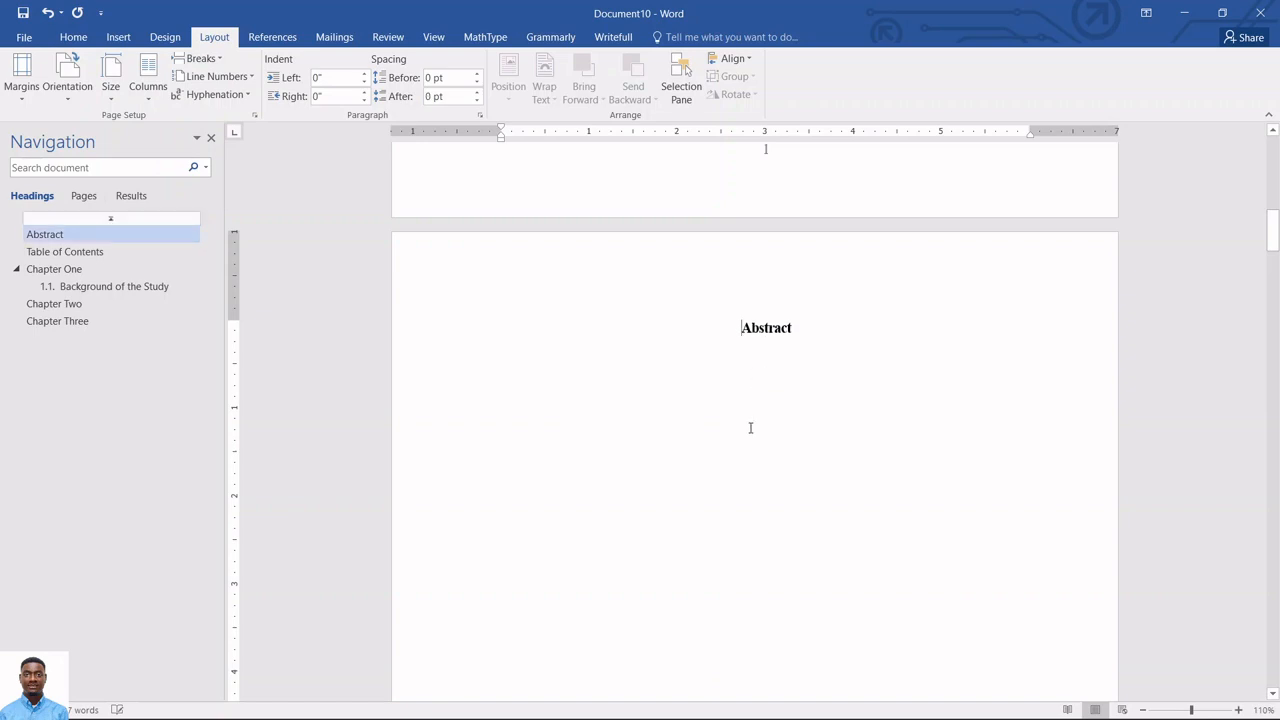
# Open the cover page footer and examine the section labels in the headers and footers from the cover page to the Table of Contents.
pyautogui.scroll(-5, 747, 490)
pyautogui.scroll(8, 746, 494)
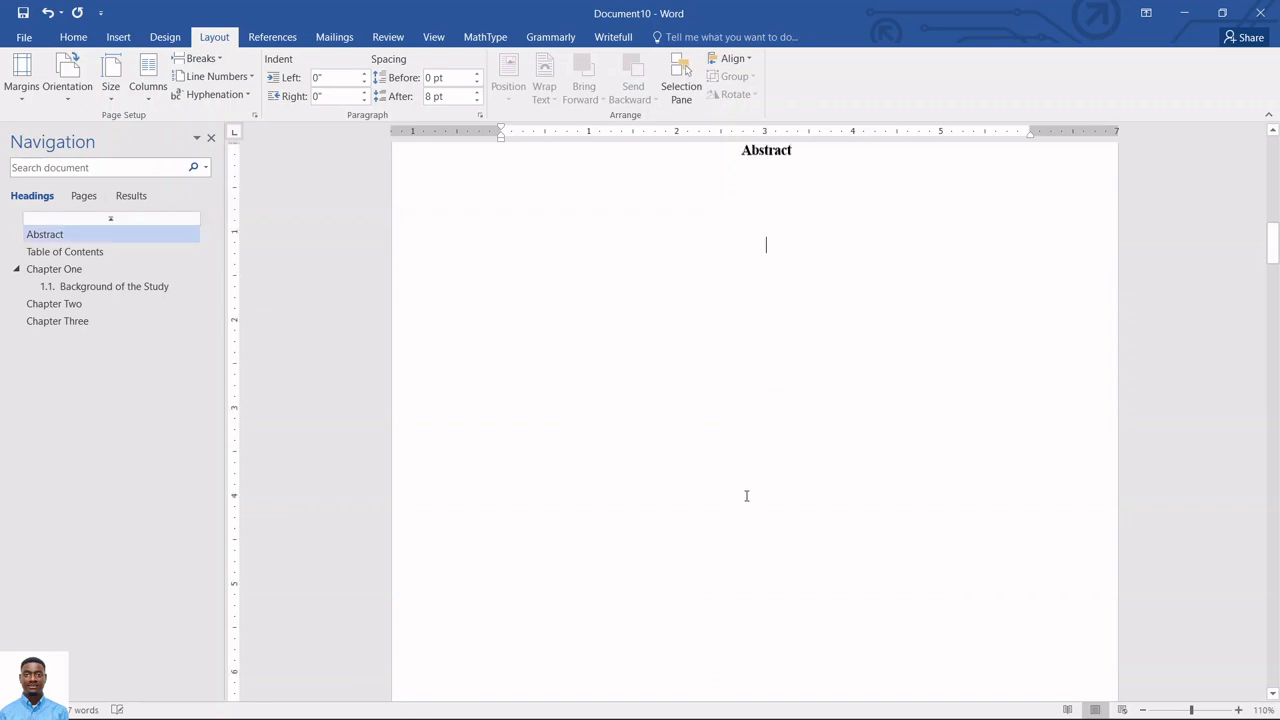
pyautogui.doubleClick(765, 413)
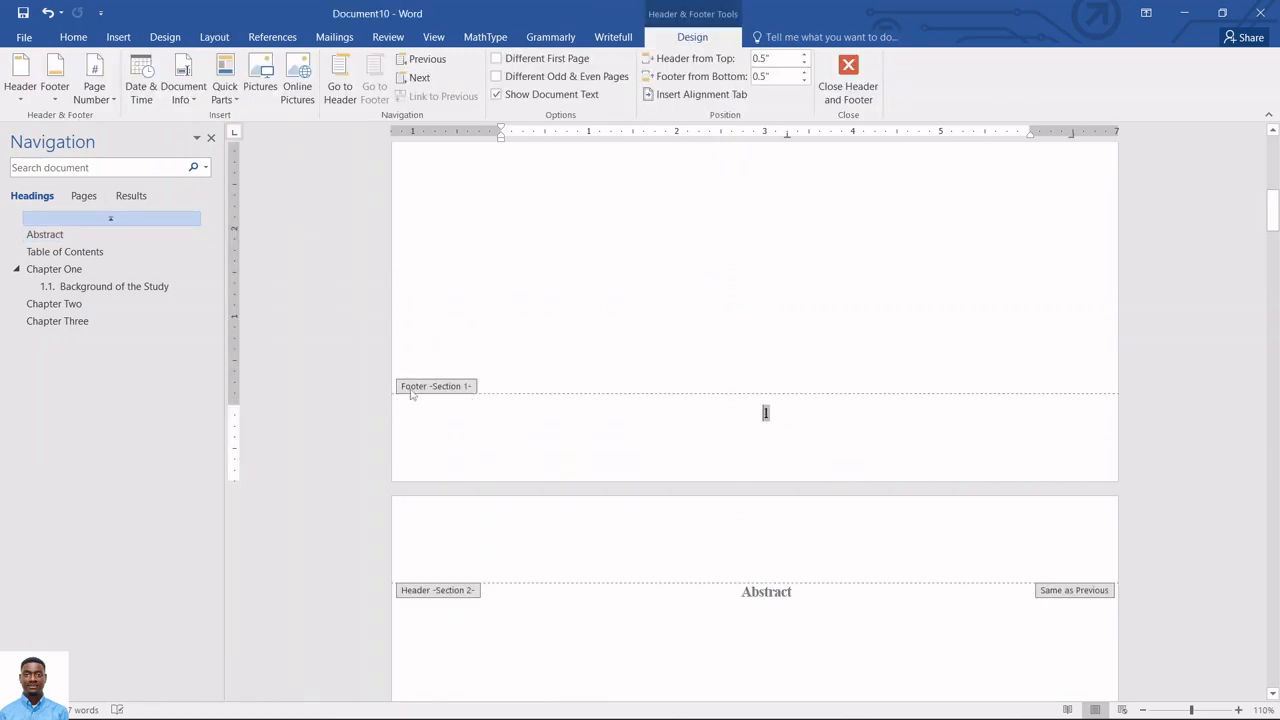
pyautogui.scroll(-2, 457, 494)
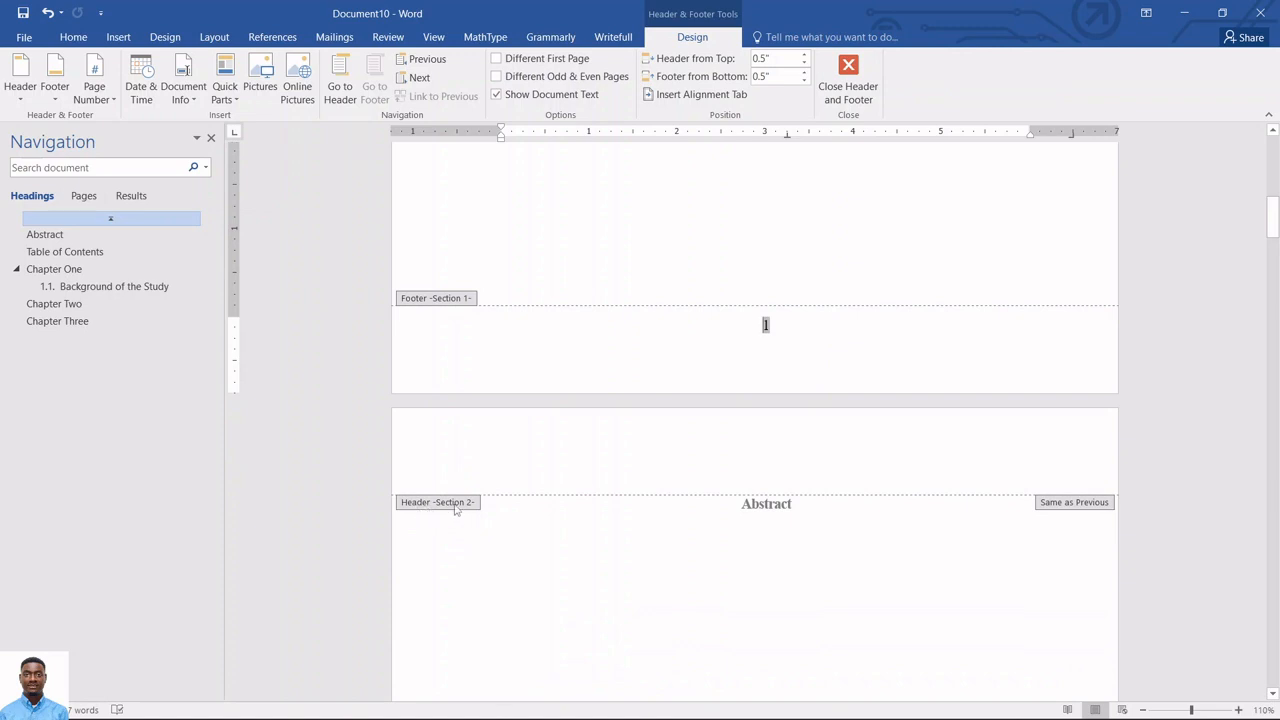
pyautogui.scroll(-20, 475, 513)
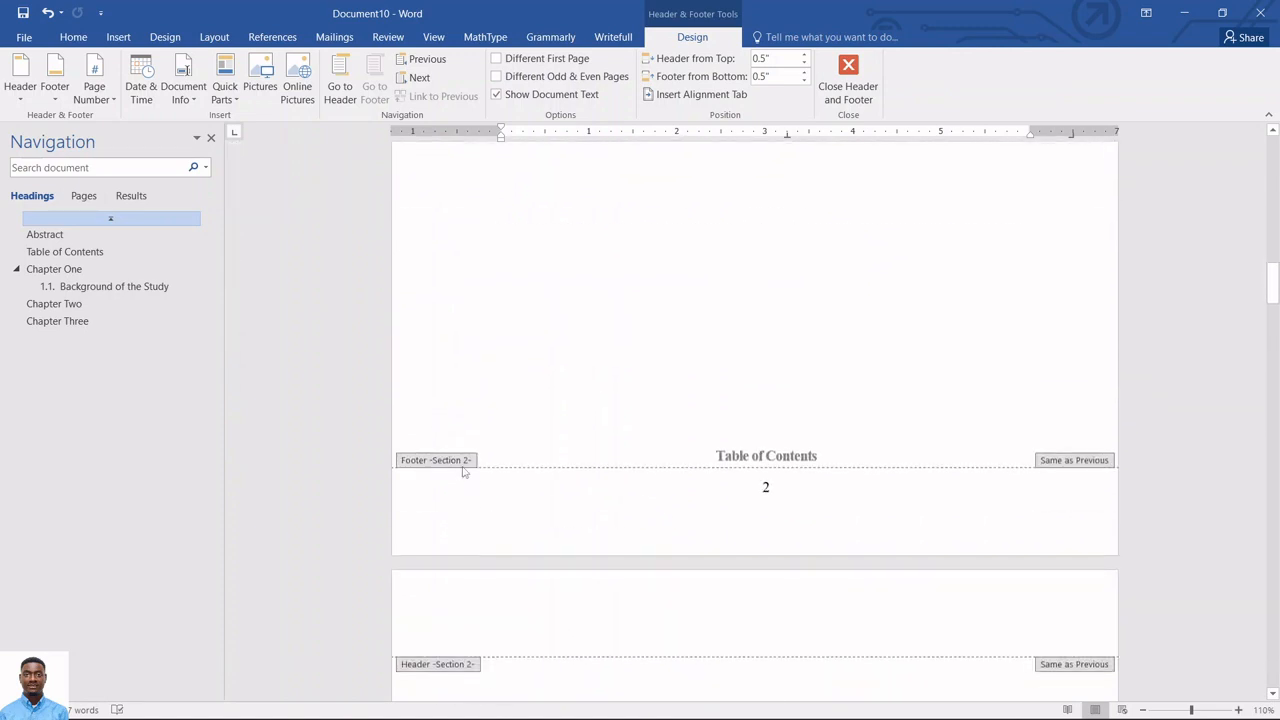
pyautogui.scroll(-5, 460, 472)
pyautogui.scroll(20, 526, 456)
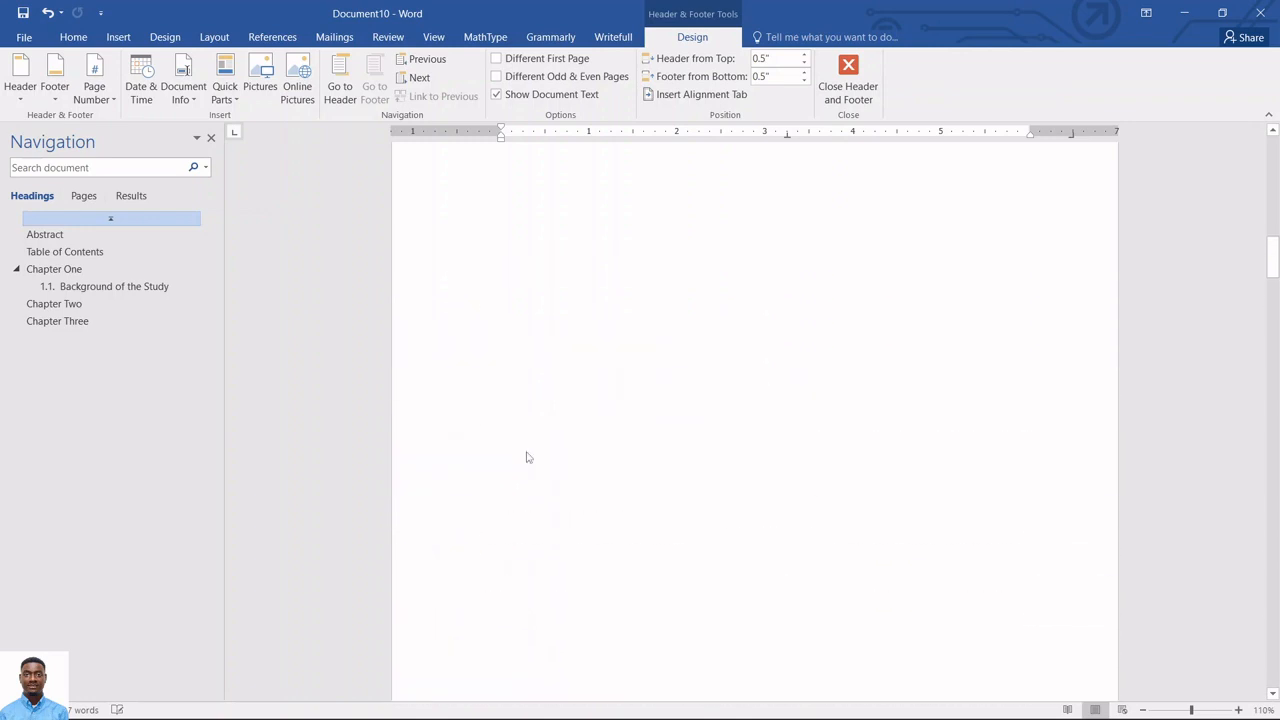
pyautogui.scroll(10, 528, 457)
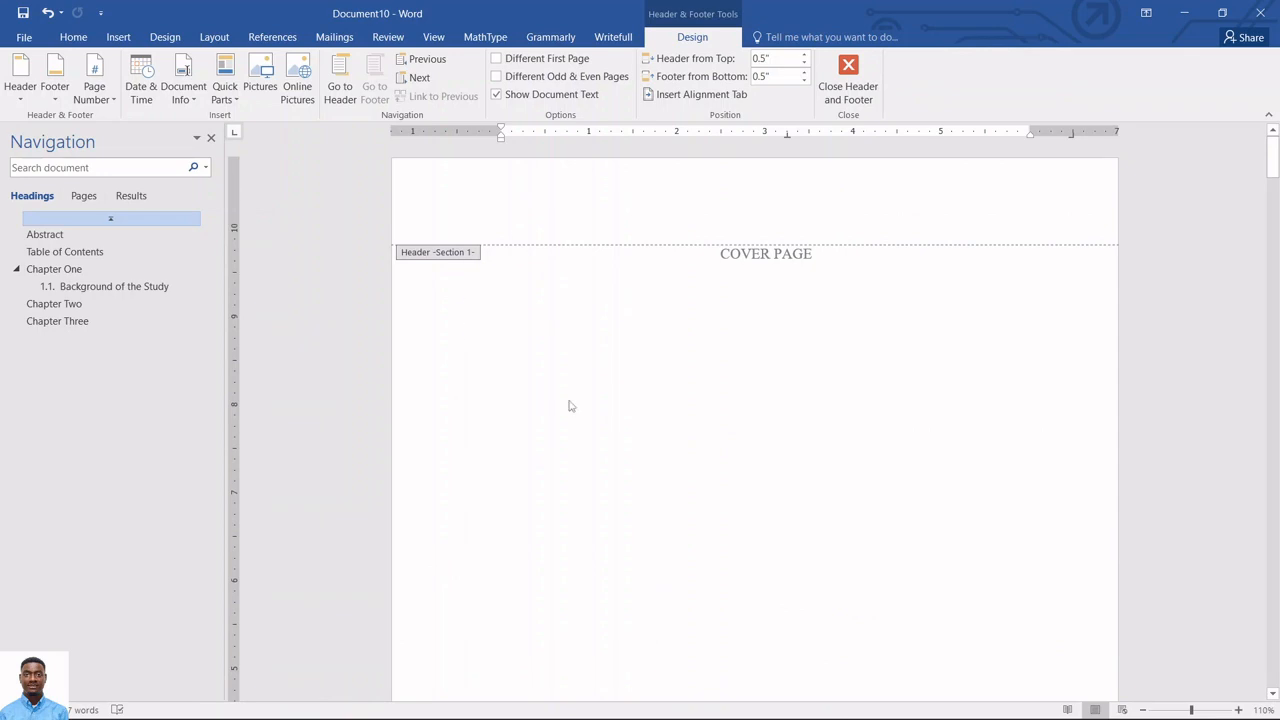
pyautogui.scroll(-10, 571, 407)
pyautogui.scroll(-3, 530, 450)
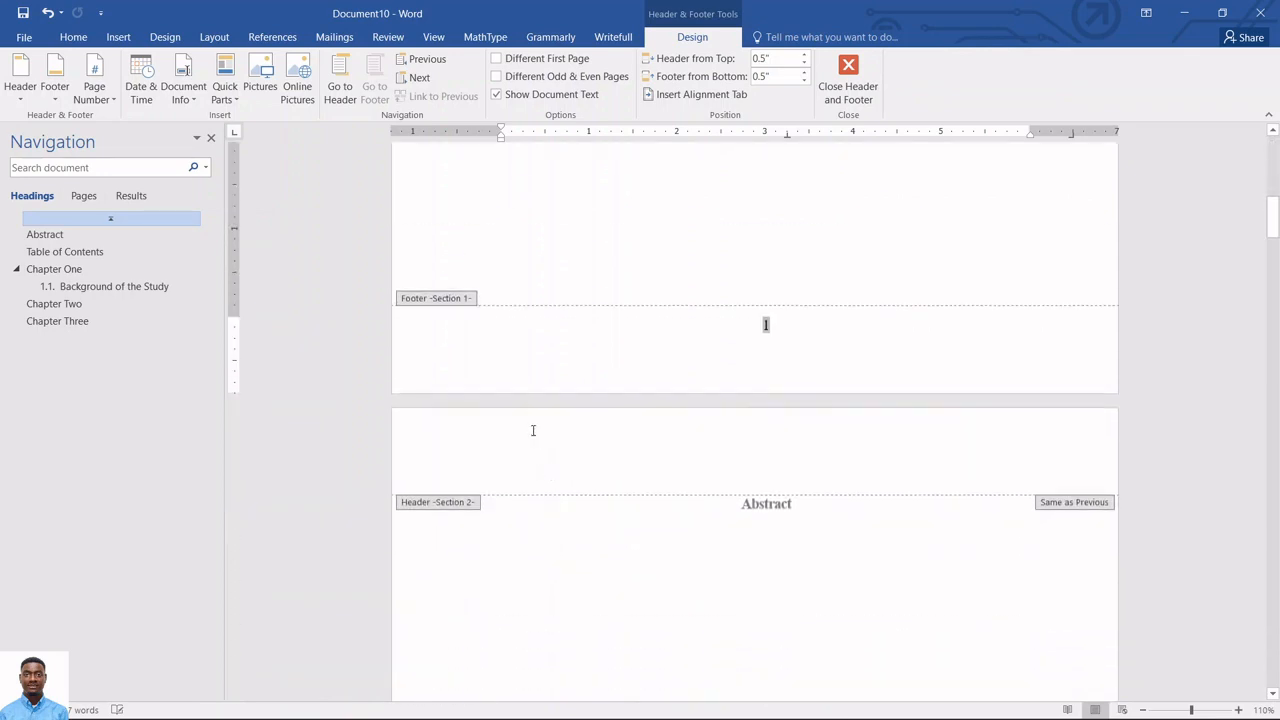
# Try deleting the page number in the Section 1 footer, check the Section 2 footer, undo the deletion and close the footer.
pyautogui.click(777, 325)
pyautogui.scroll(-10, 765, 330)
pyautogui.scroll(-3, 758, 360)
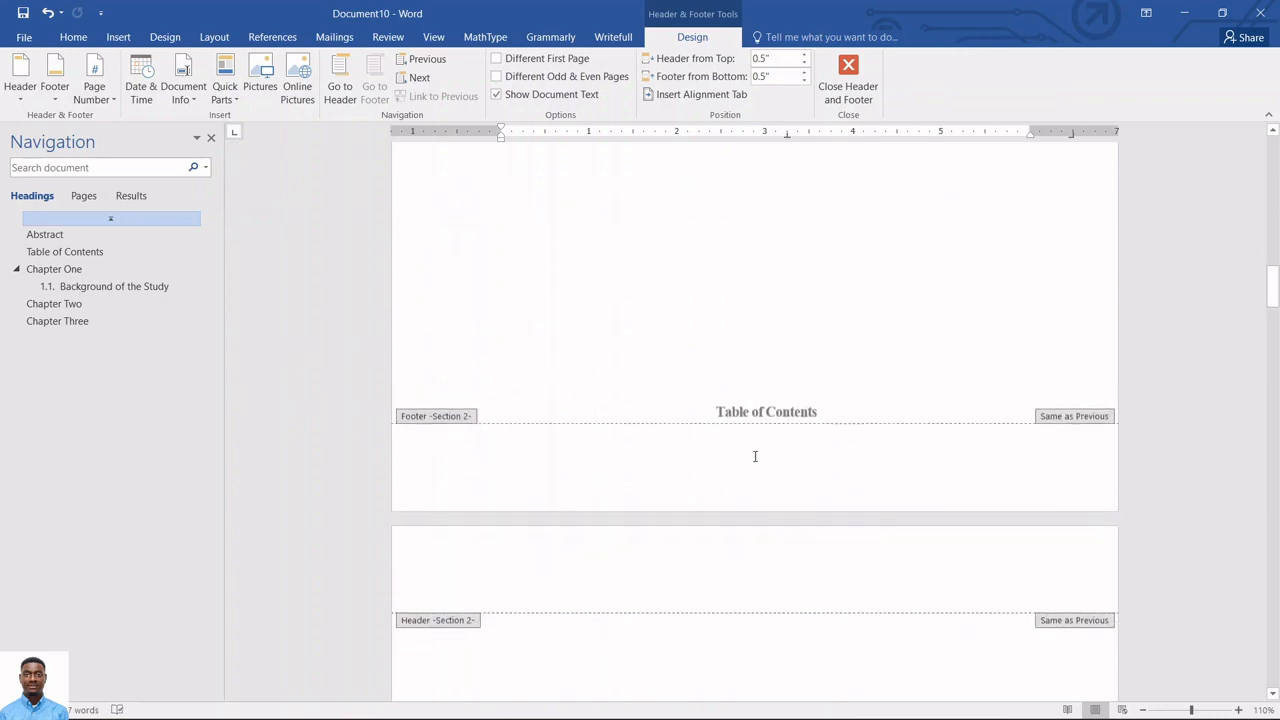
pyautogui.scroll(12, 755, 450)
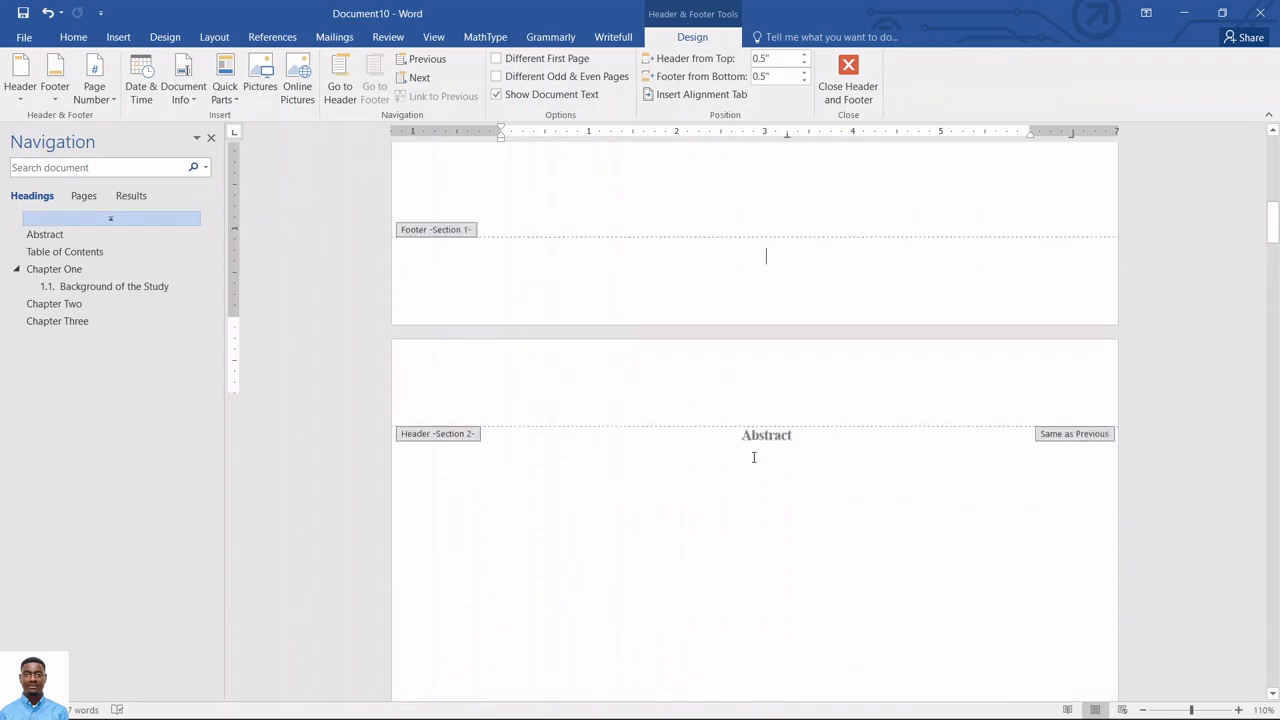
pyautogui.hotkey('alt', 'shift', 'p')
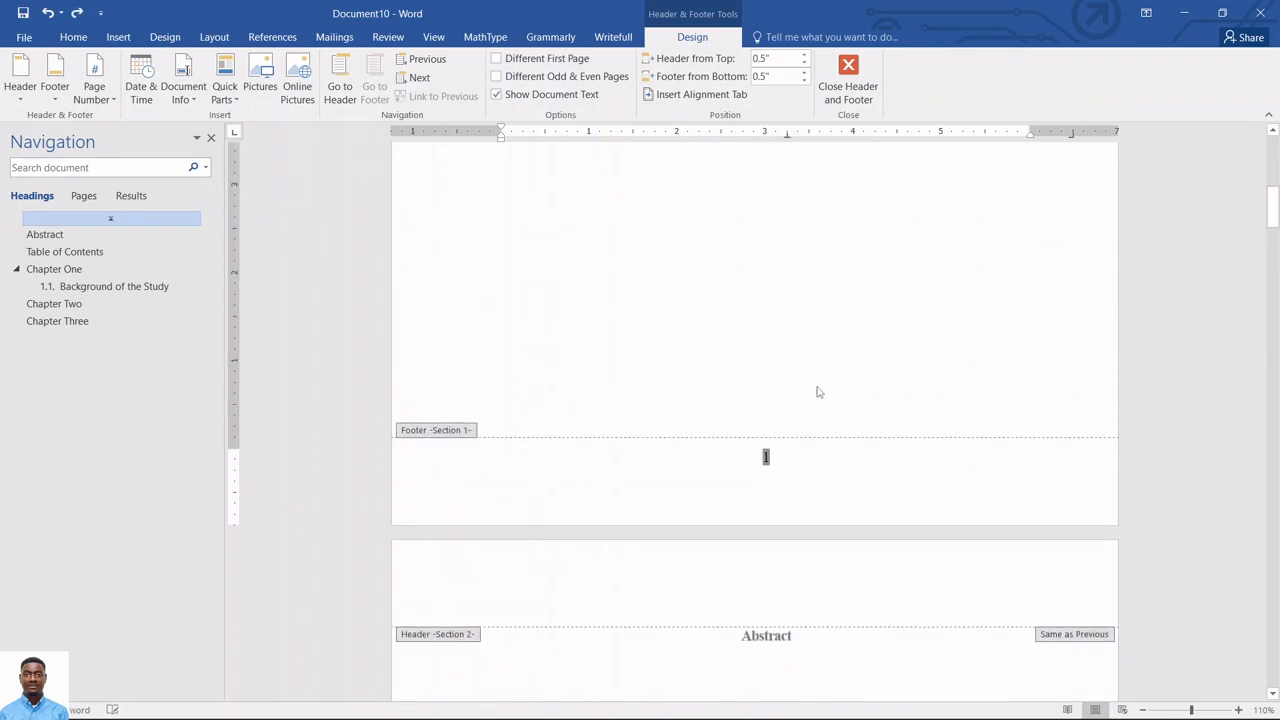
pyautogui.doubleClick(810, 413)
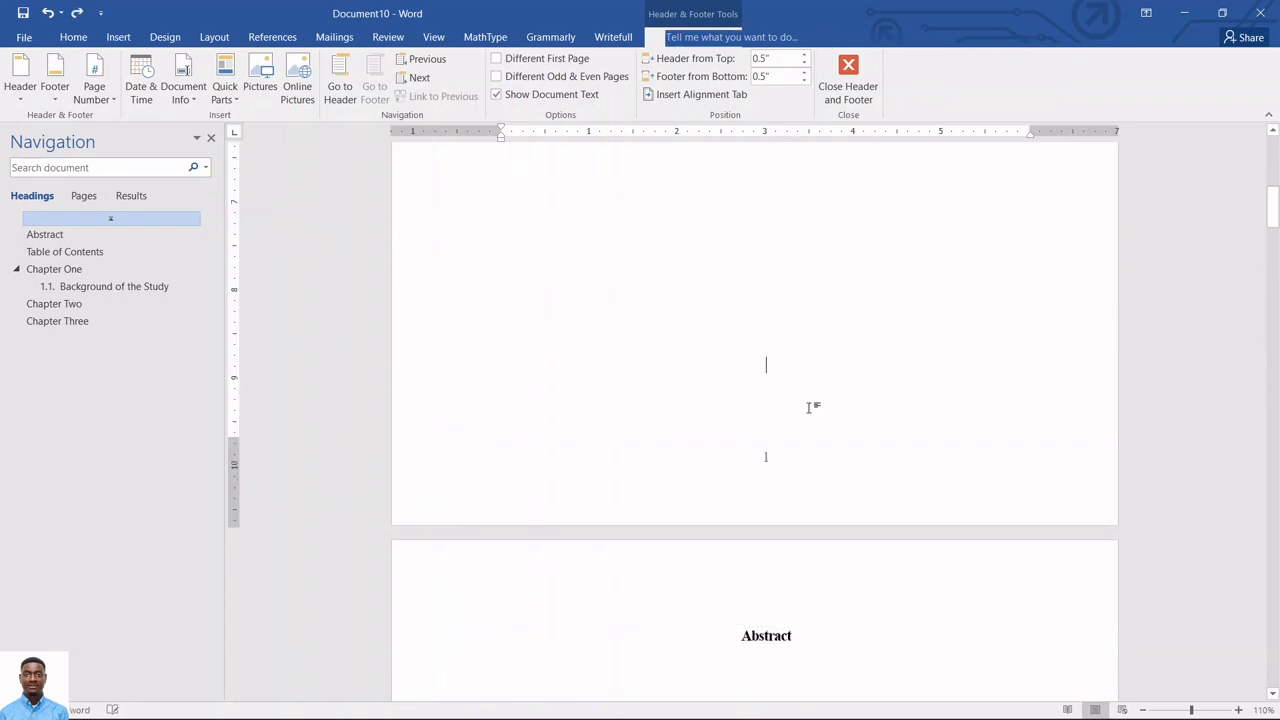
# Try to insert a page break at the "Table of Contents" heading, and undo that break.
pyautogui.scroll(-20, 810, 410)
pyautogui.scroll(-2, 760, 460)
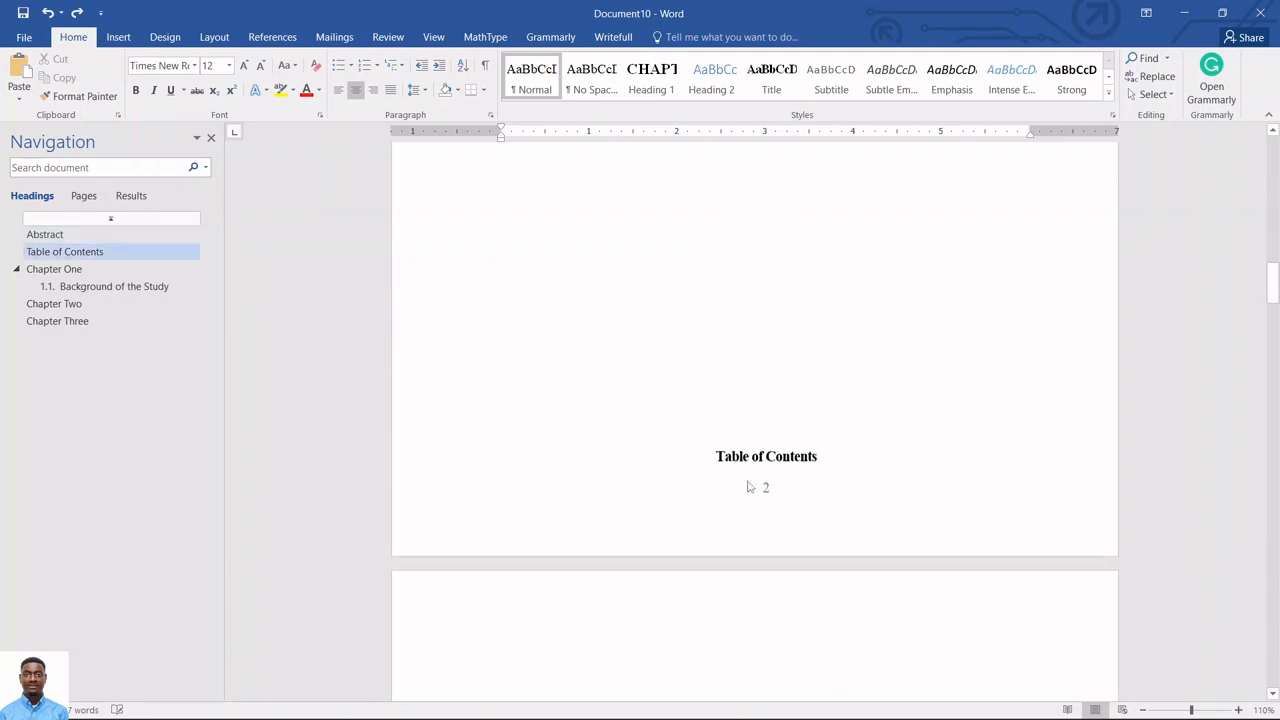
pyautogui.click(741, 433)
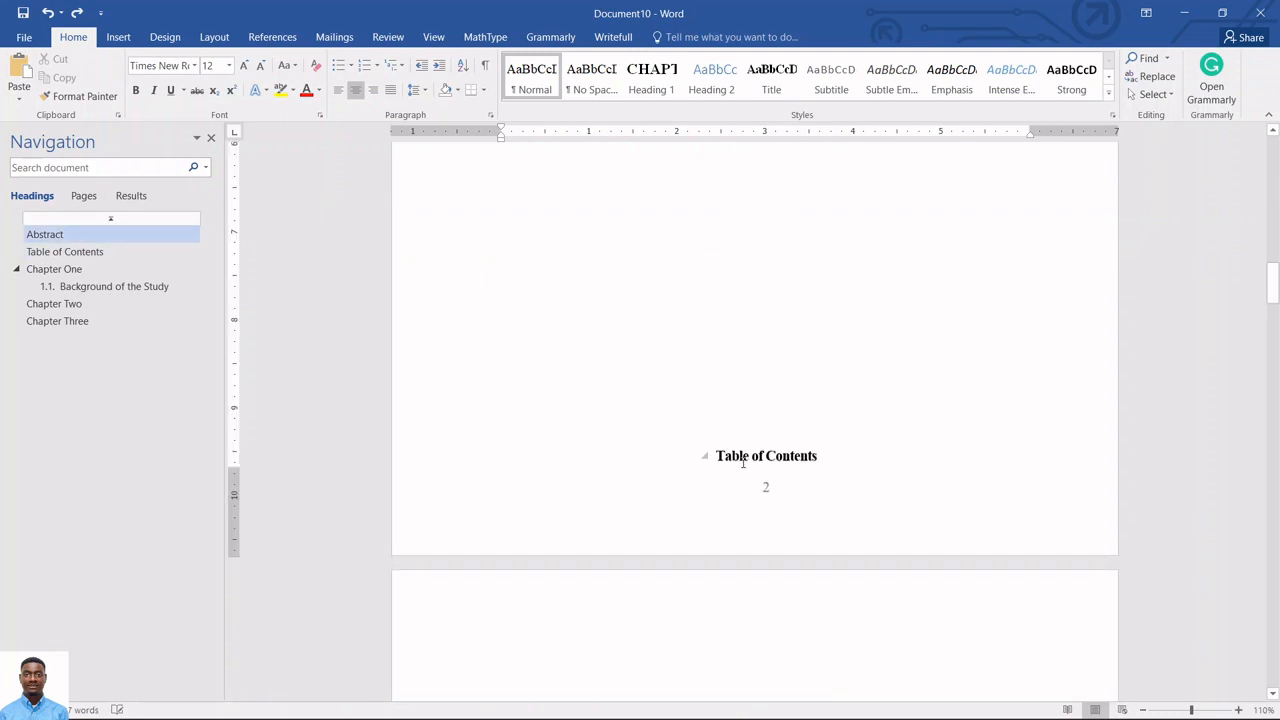
pyautogui.click(706, 455)
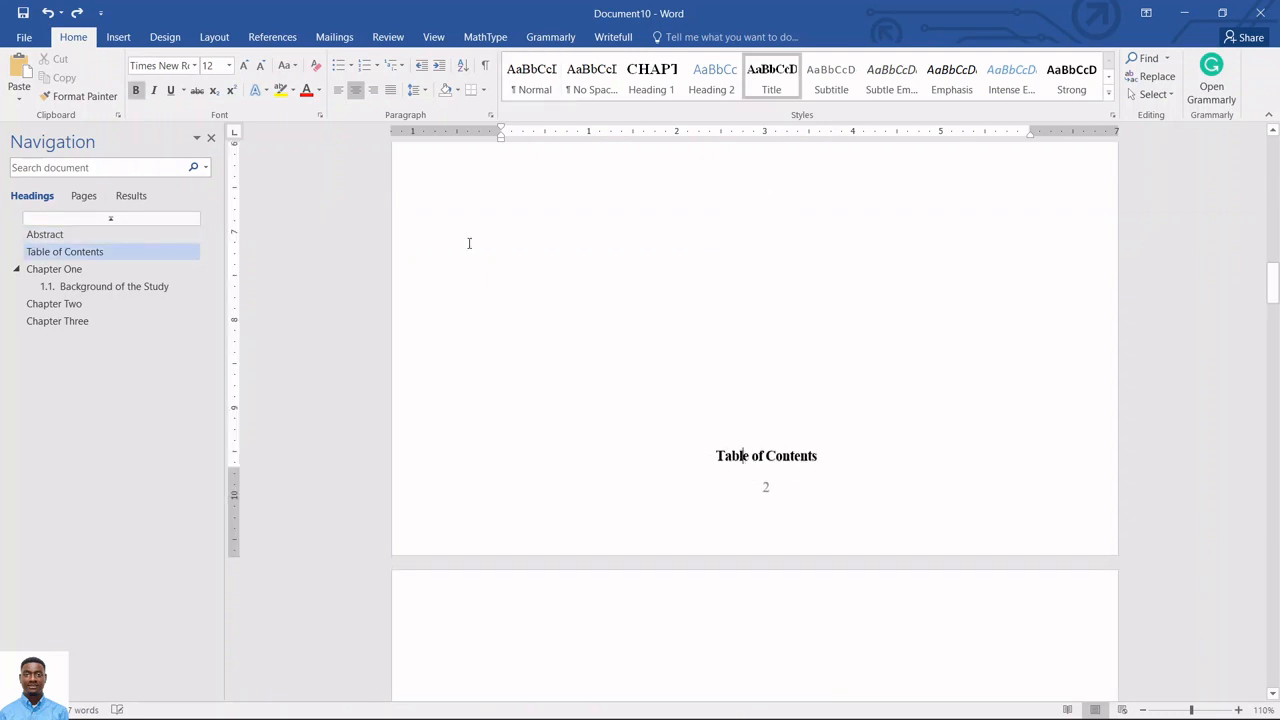
pyautogui.click(229, 37)
pyautogui.click(199, 58)
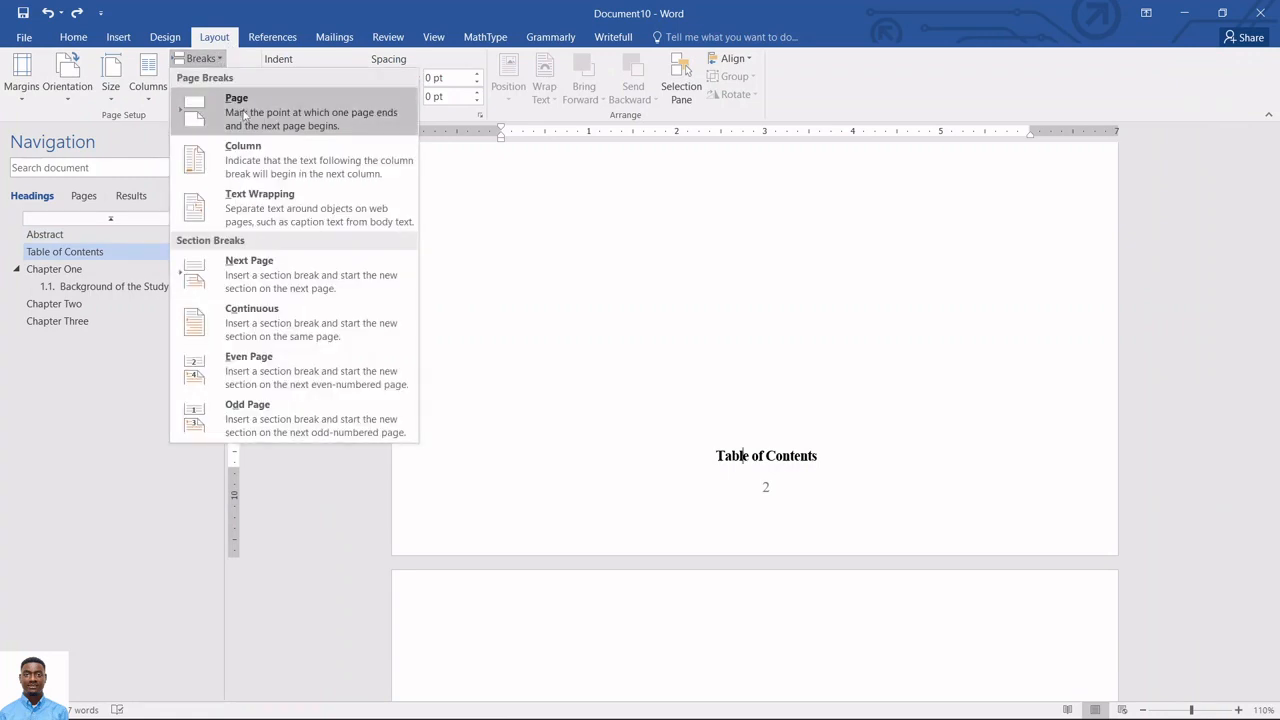
pyautogui.click(244, 115)
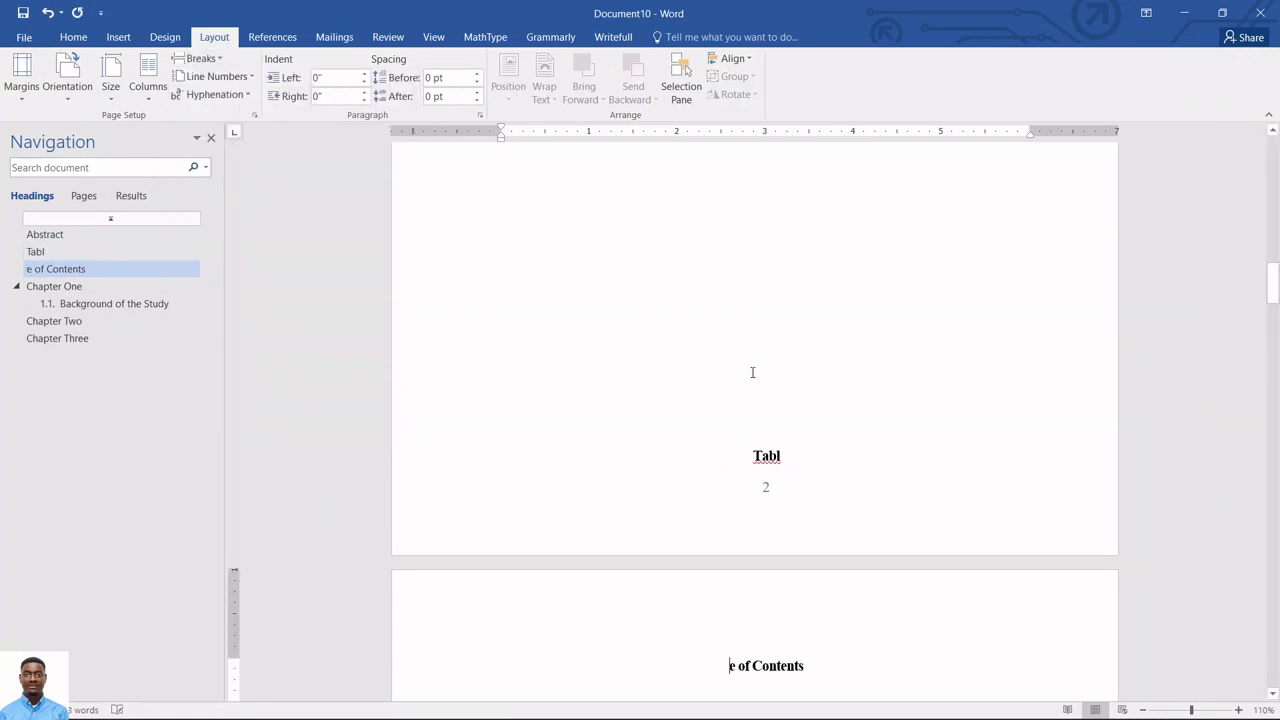
pyautogui.hotkey('ctrl', 'z')
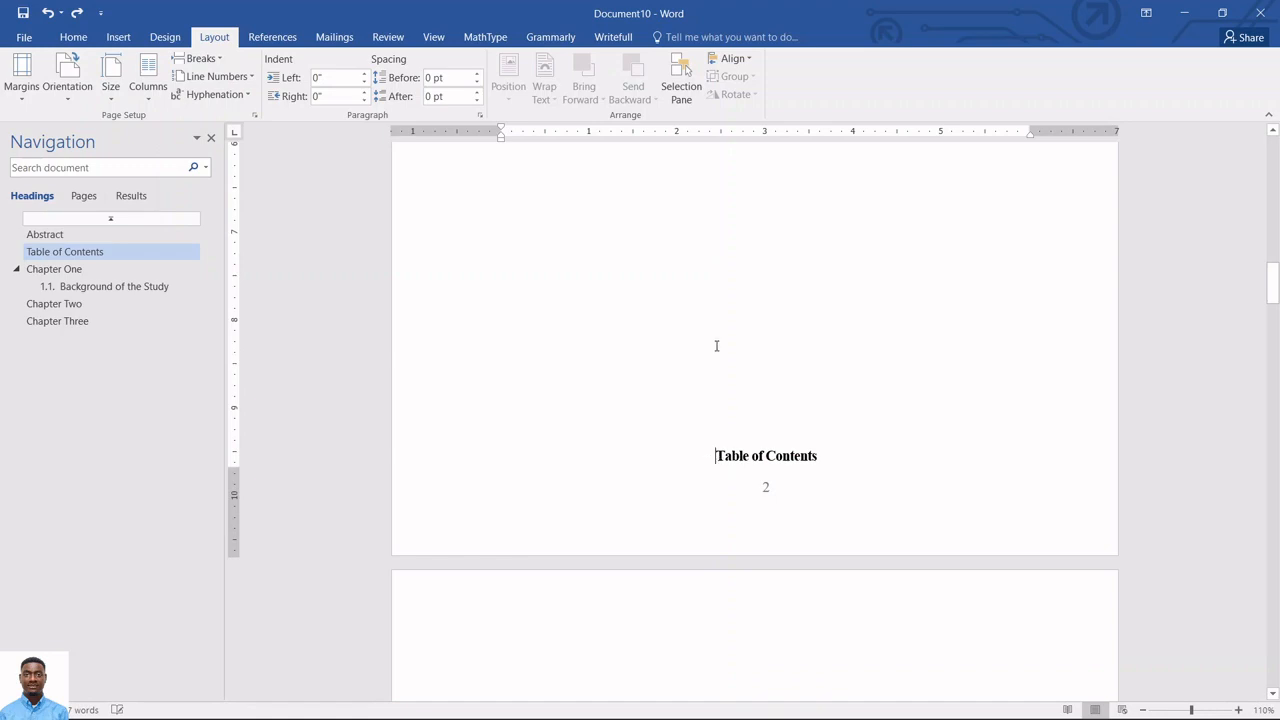
# Insert a page break on the empty line above the "Table of Contents" heading to move it to a new page.
pyautogui.click(748, 420)
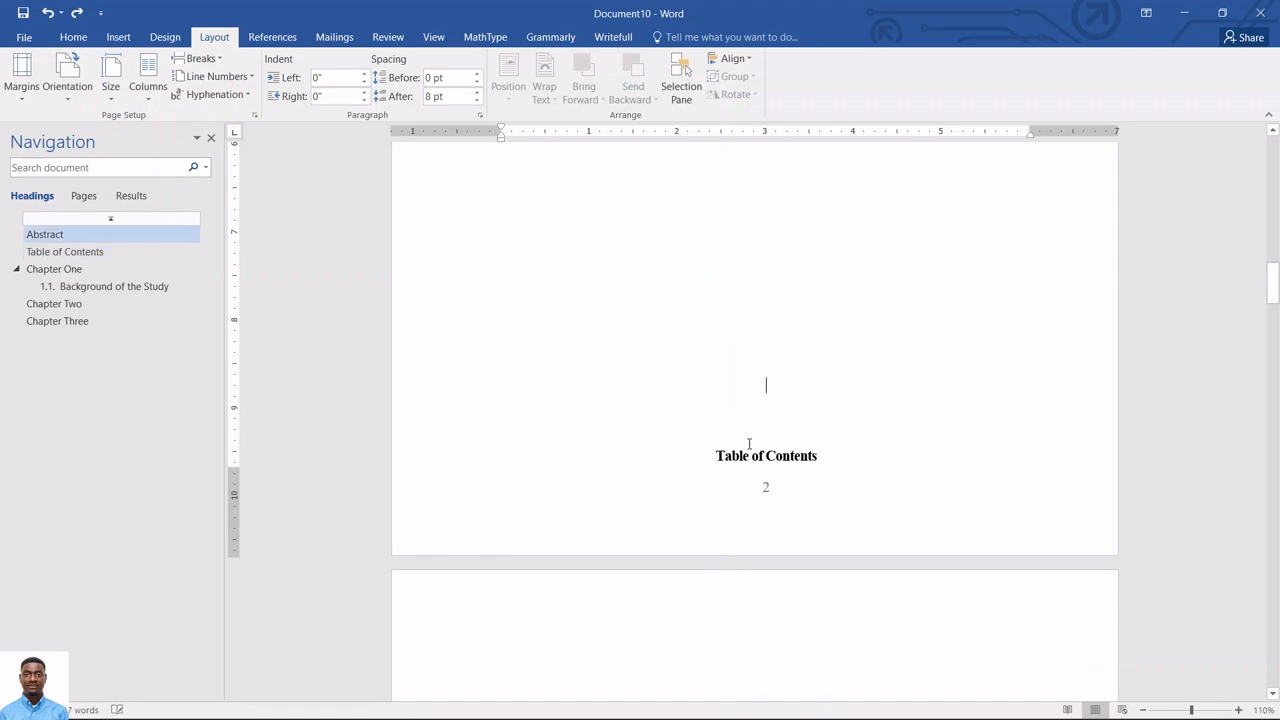
pyautogui.click(203, 59)
pyautogui.click(235, 100)
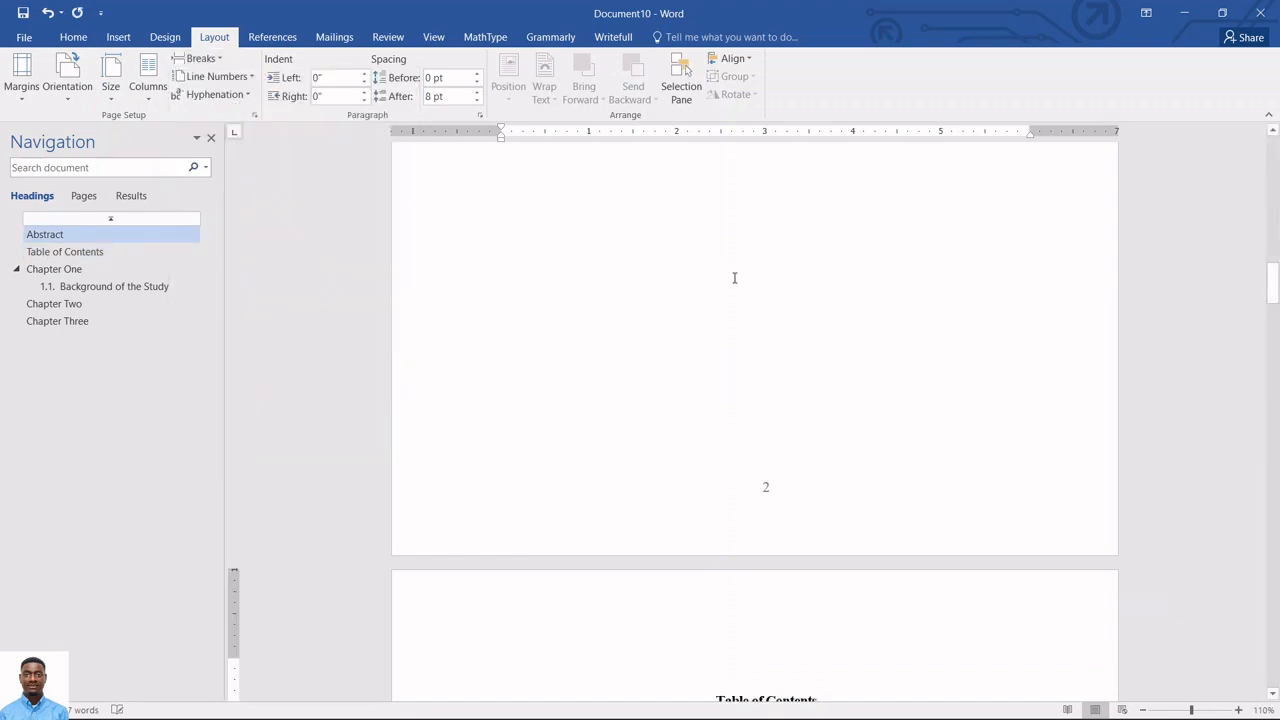
# Open the footer of the Abstract page and unlink the Section 2 footer from the previous section.
pyautogui.scroll(-3, 795, 320)
pyautogui.doubleClick(766, 490)
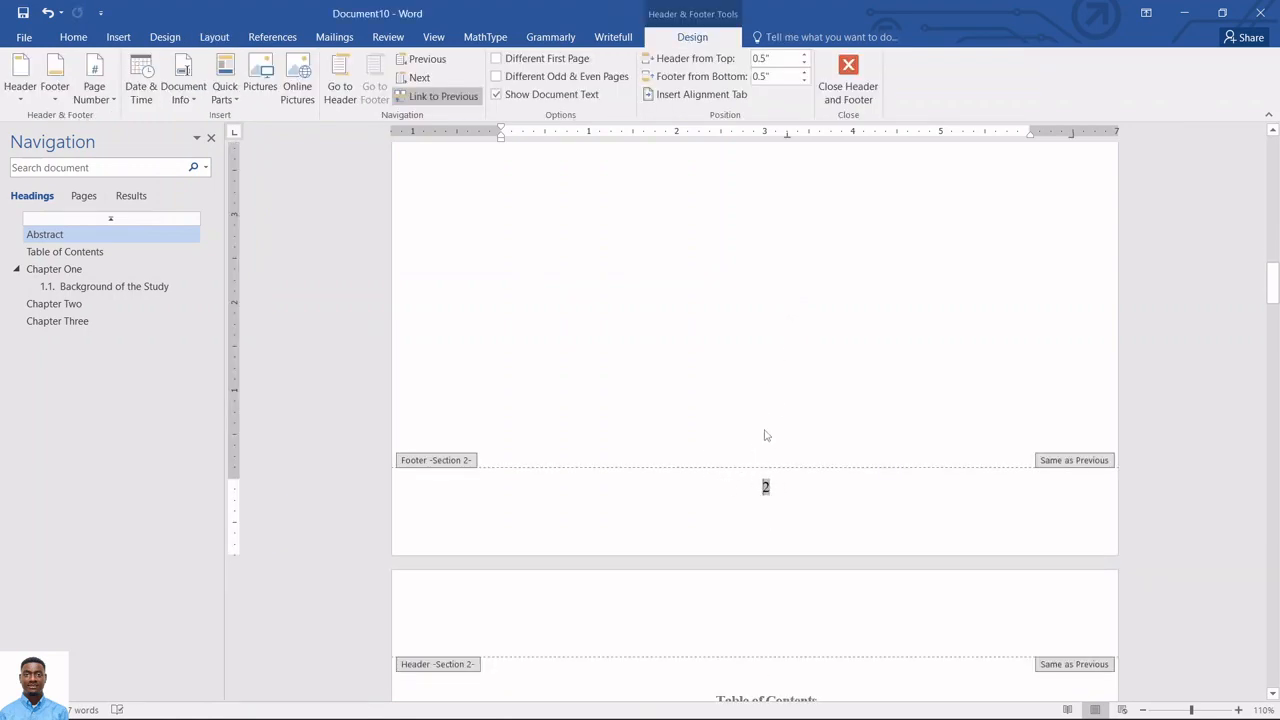
pyautogui.scroll(3, 743, 426)
pyautogui.scroll(12, 743, 426)
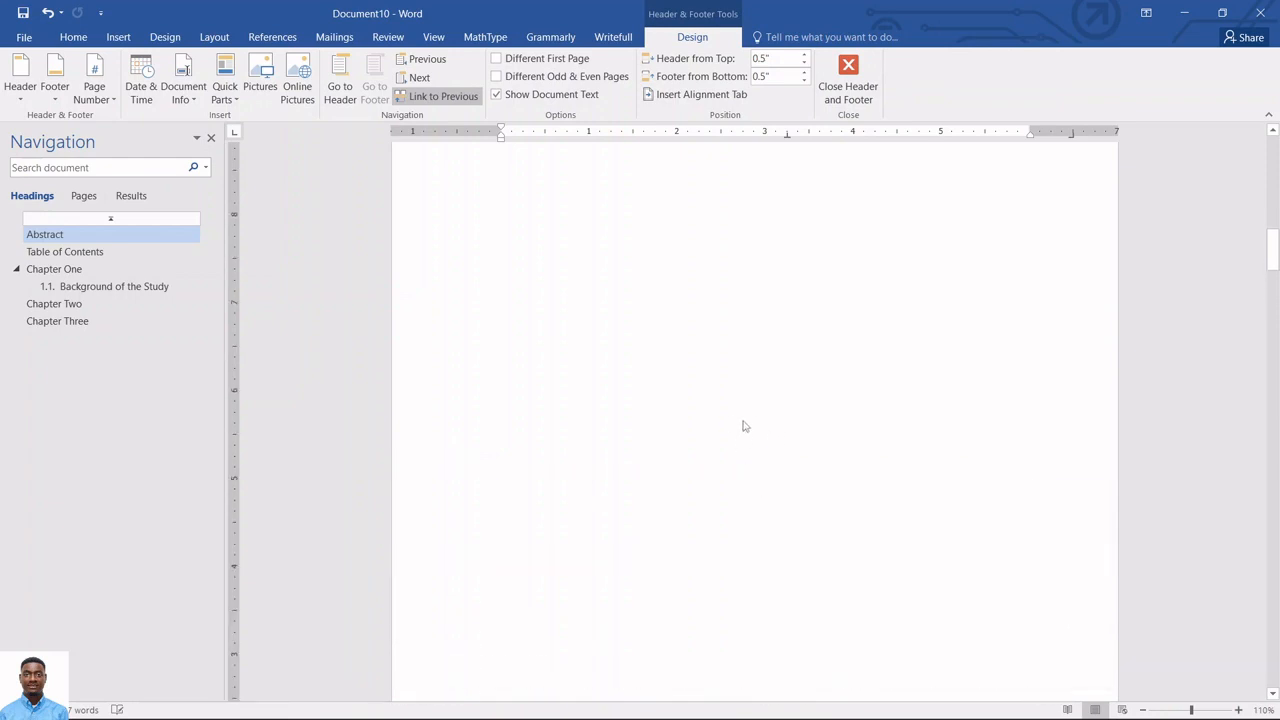
pyautogui.scroll(1, 743, 411)
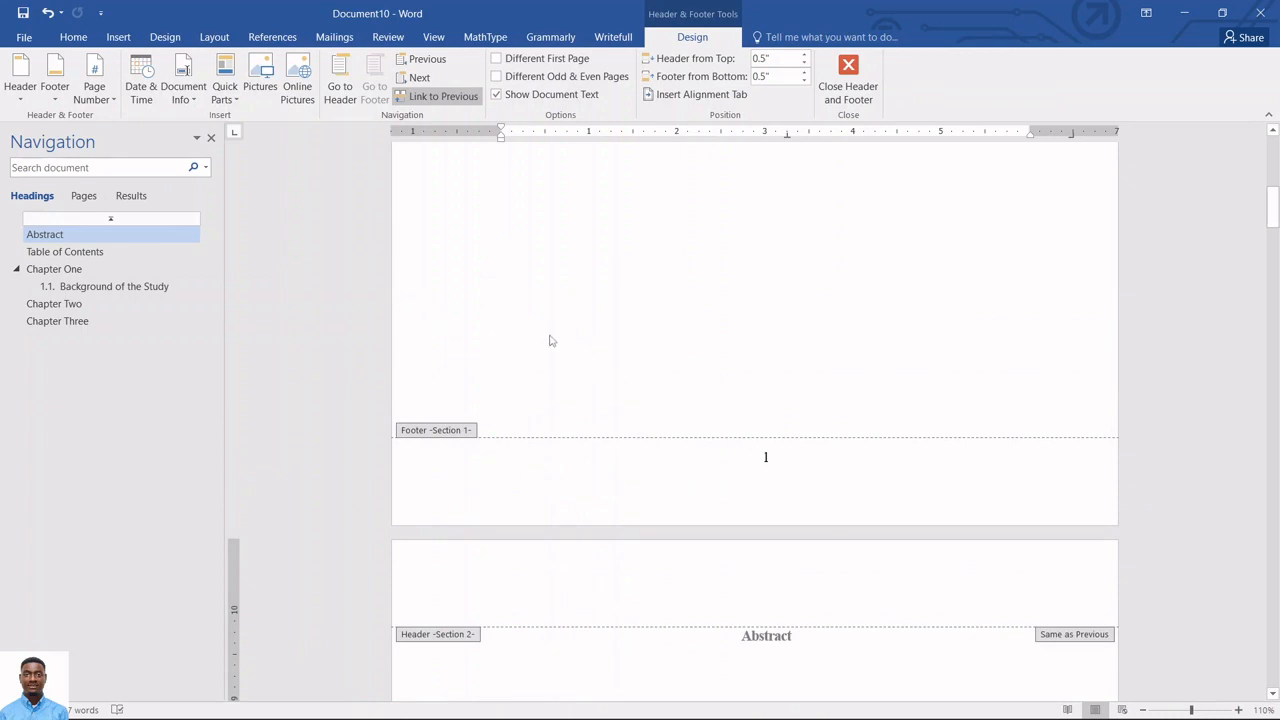
pyautogui.scroll(-6, 620, 370)
pyautogui.scroll(-12, 620, 370)
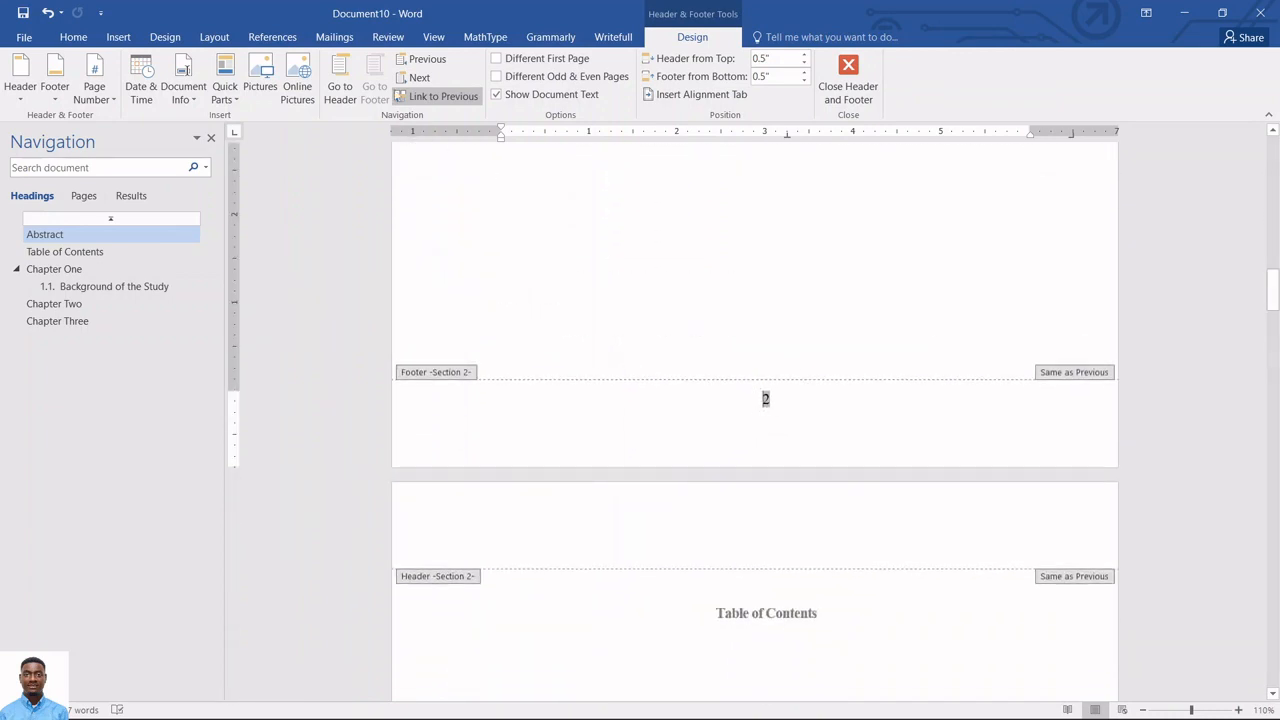
pyautogui.click(438, 98)
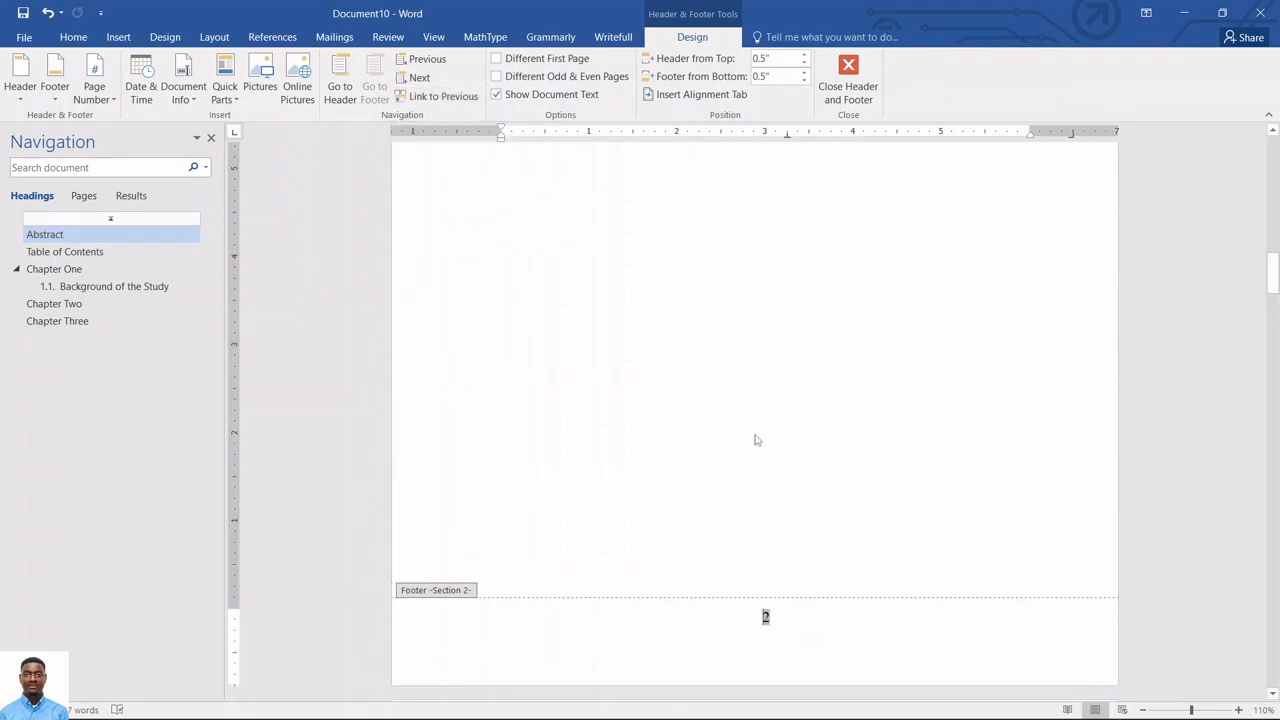
# Delete the page number from the Section 1 footer, check the Section 2 footer, and close the footer.
pyautogui.scroll(10, 770, 612)
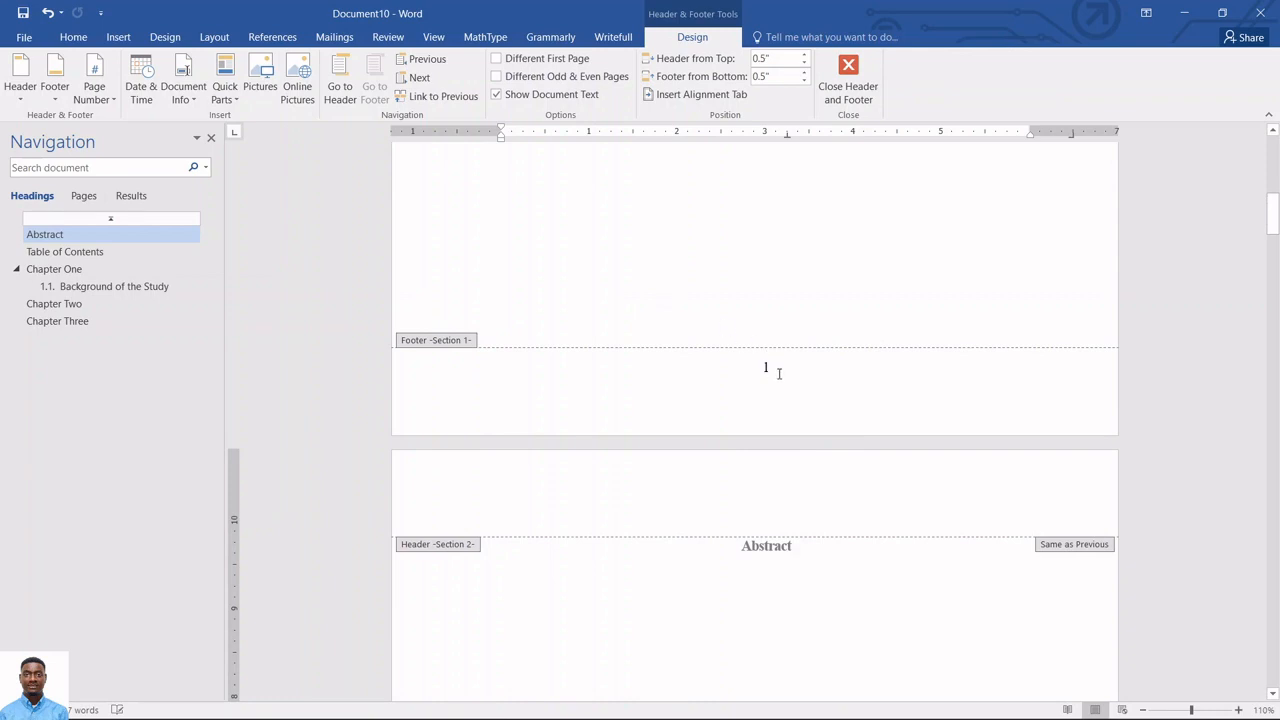
pyautogui.click(772, 370)
pyautogui.doubleClick(767, 368)
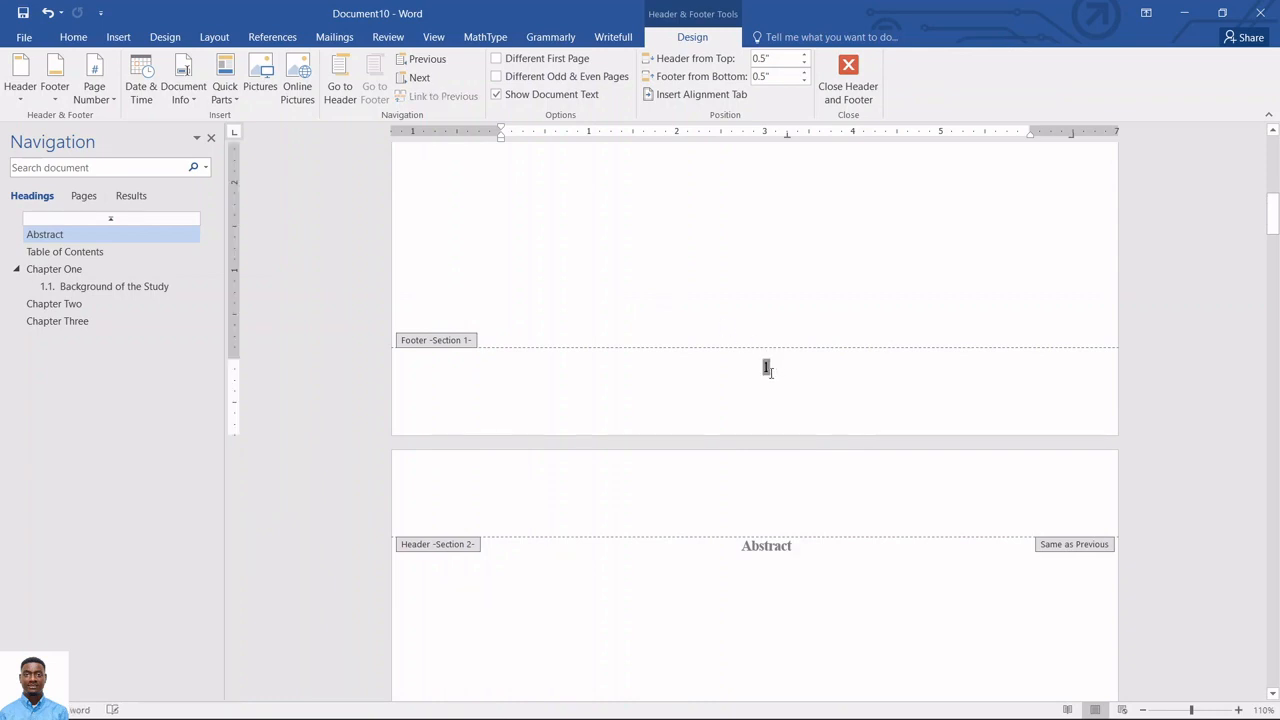
pyautogui.scroll(-10, 766, 370)
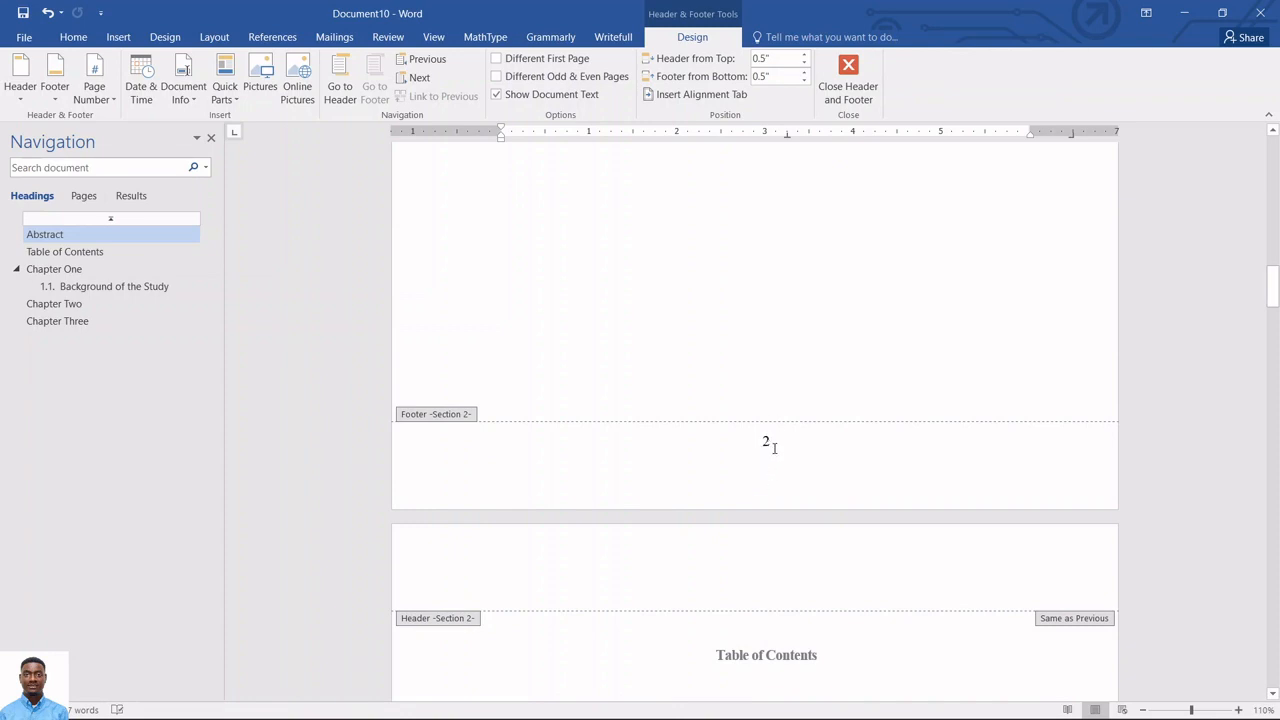
pyautogui.scroll(3, 779, 443)
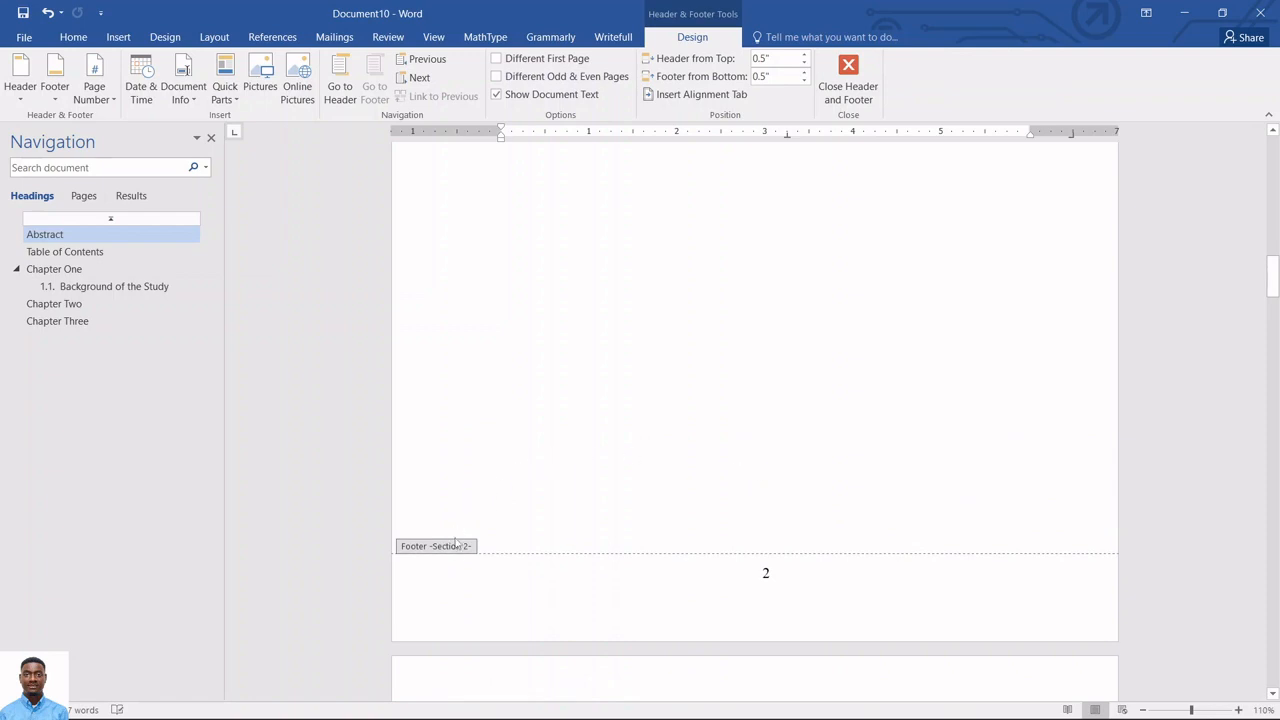
pyautogui.scroll(15, 619, 412)
pyautogui.scroll(1, 621, 401)
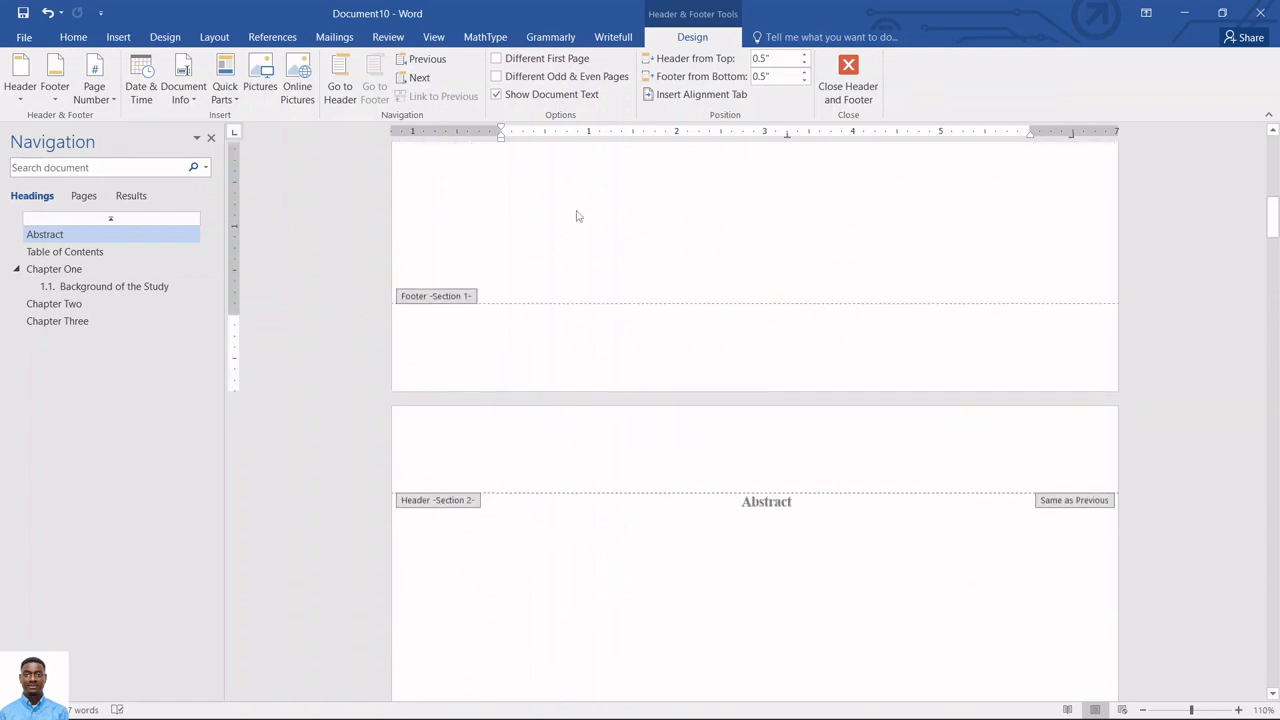
pyautogui.doubleClick(676, 210)
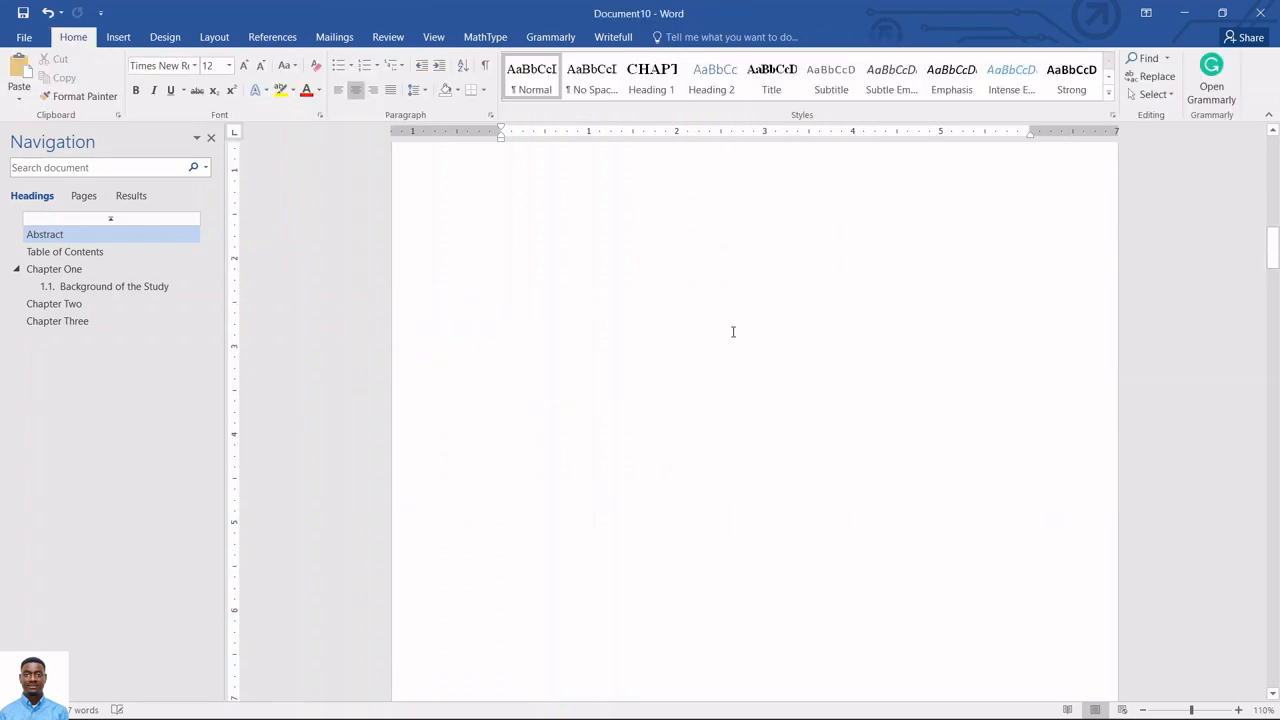
# Review the page numbering from the cover page to the Abstract page, briefly opening the Abstract page's footer.
pyautogui.scroll(10, 732, 331)
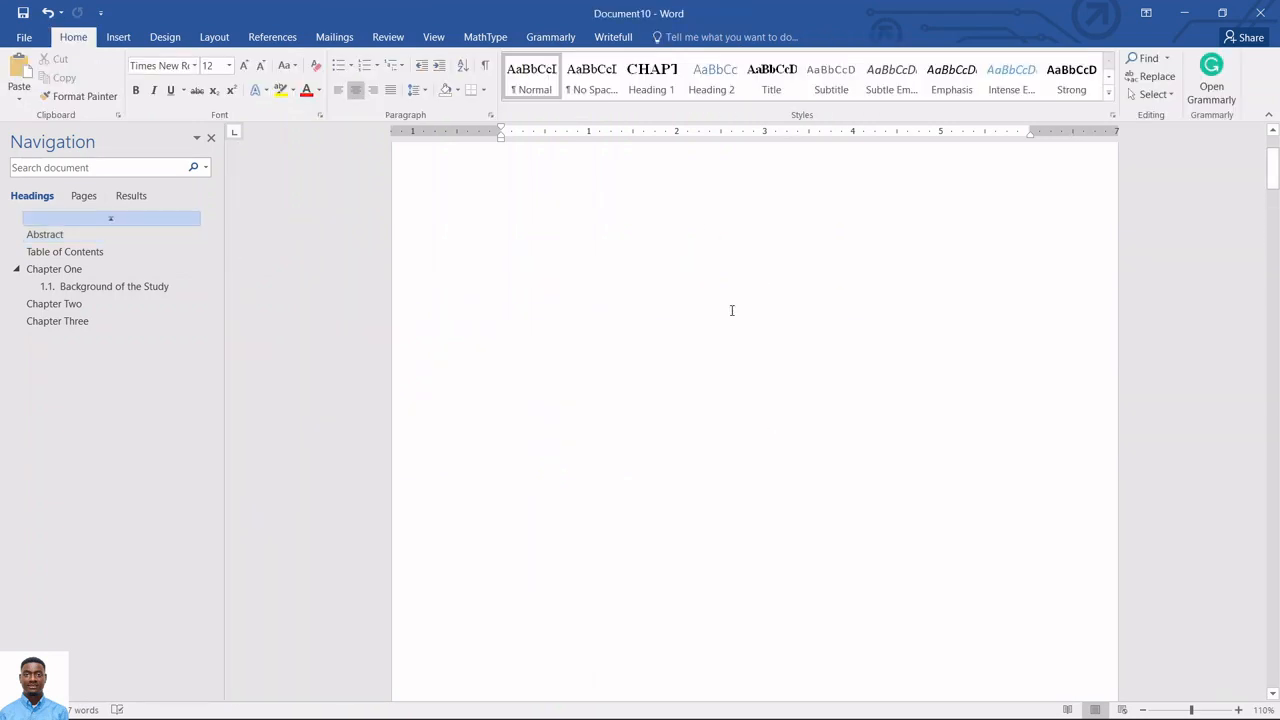
pyautogui.scroll(-20, 730, 309)
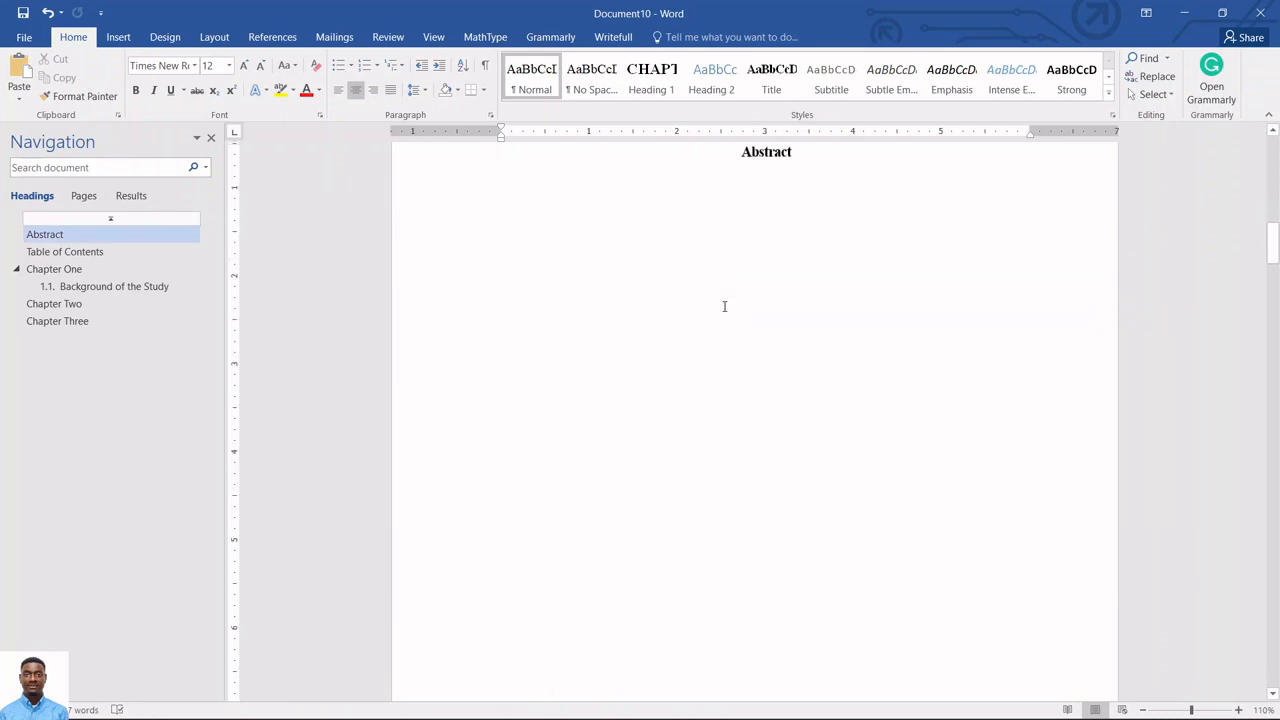
pyautogui.scroll(-8, 724, 306)
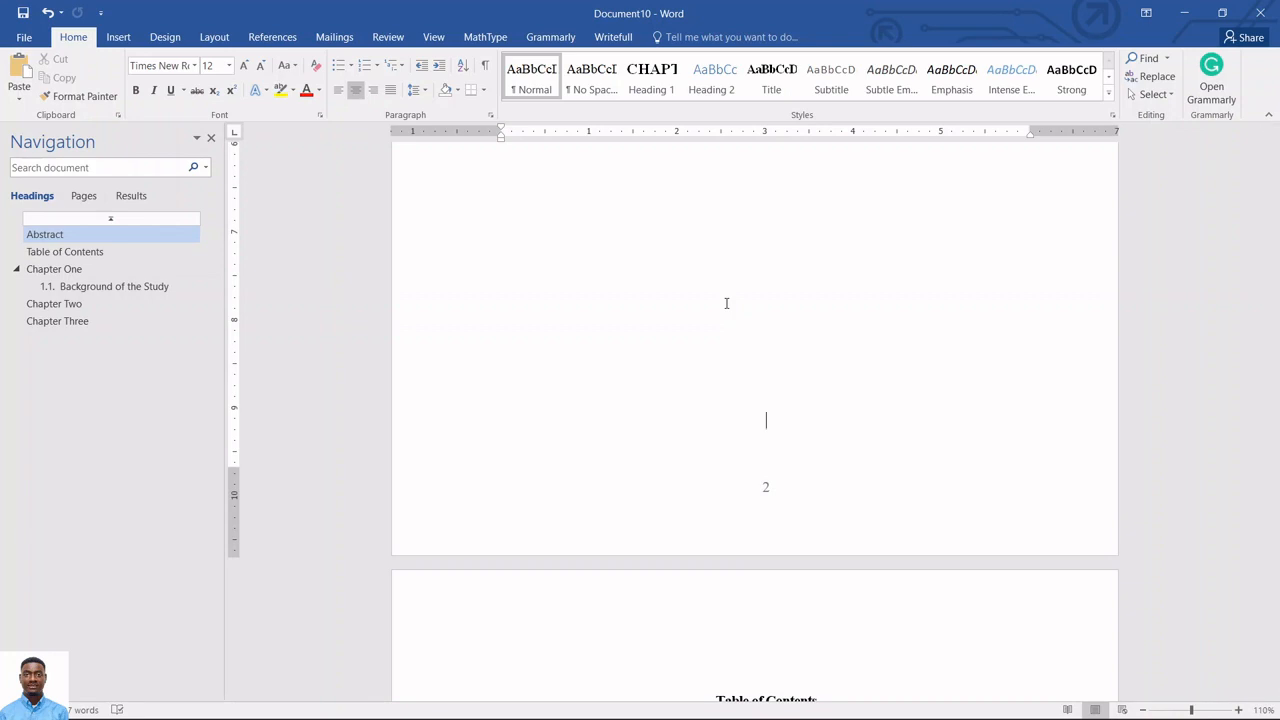
pyautogui.doubleClick(757, 489)
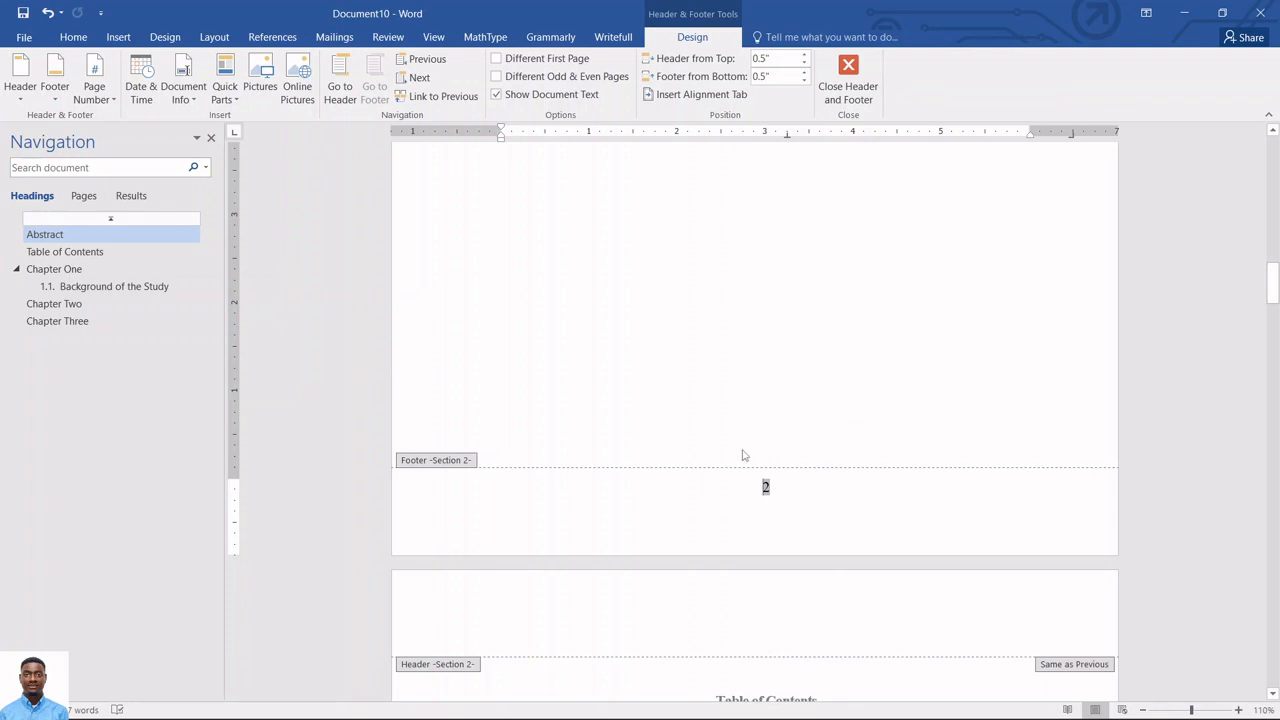
pyautogui.doubleClick(742, 455)
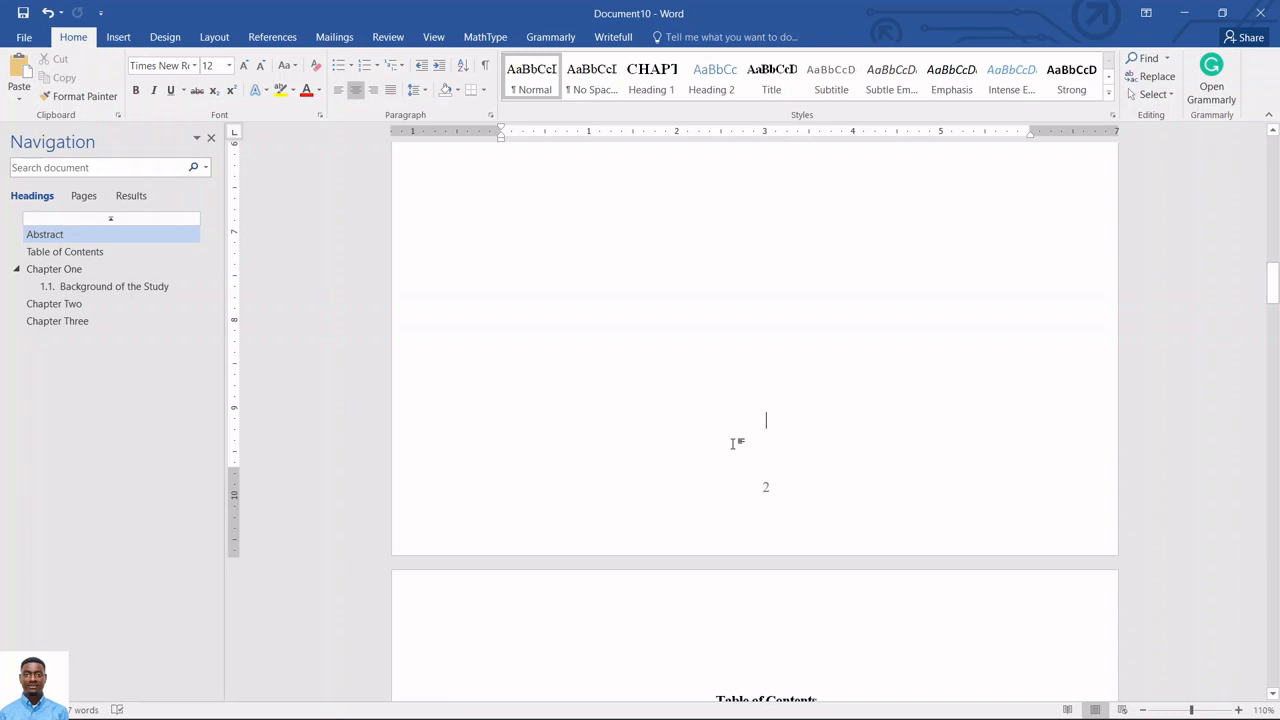
pyautogui.scroll(-1, 737, 443)
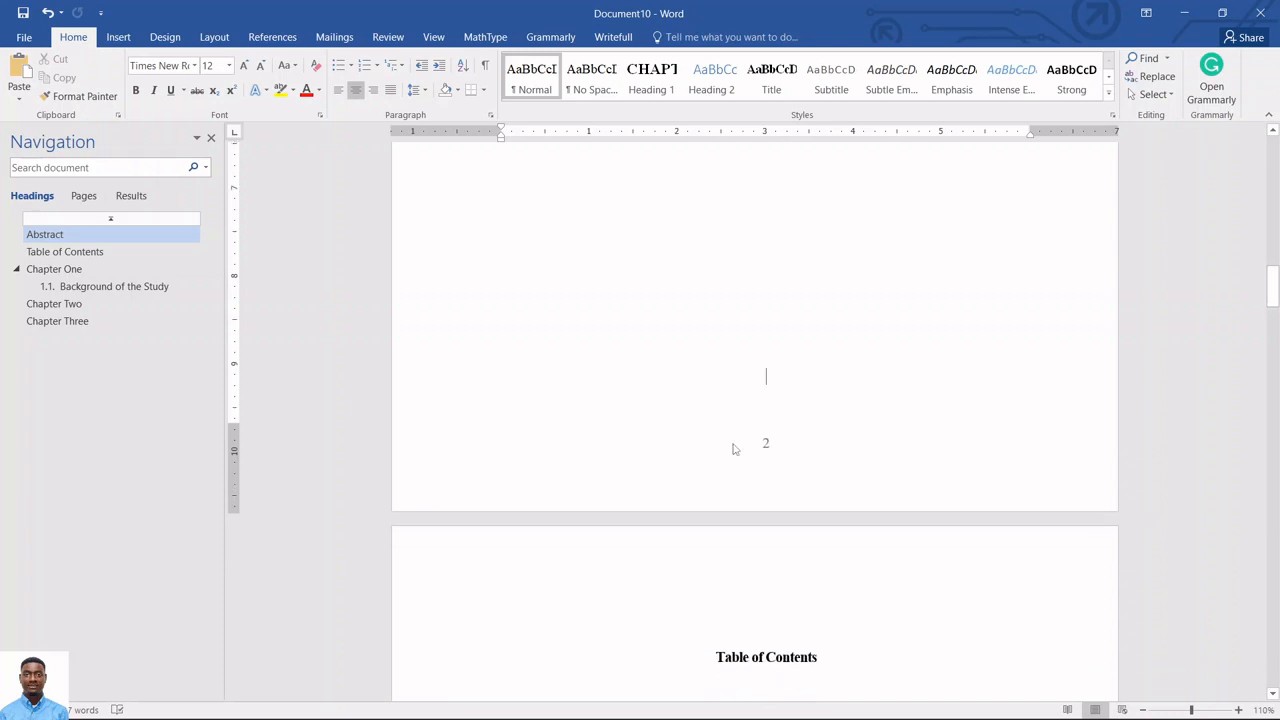
pyautogui.scroll(-2, 733, 449)
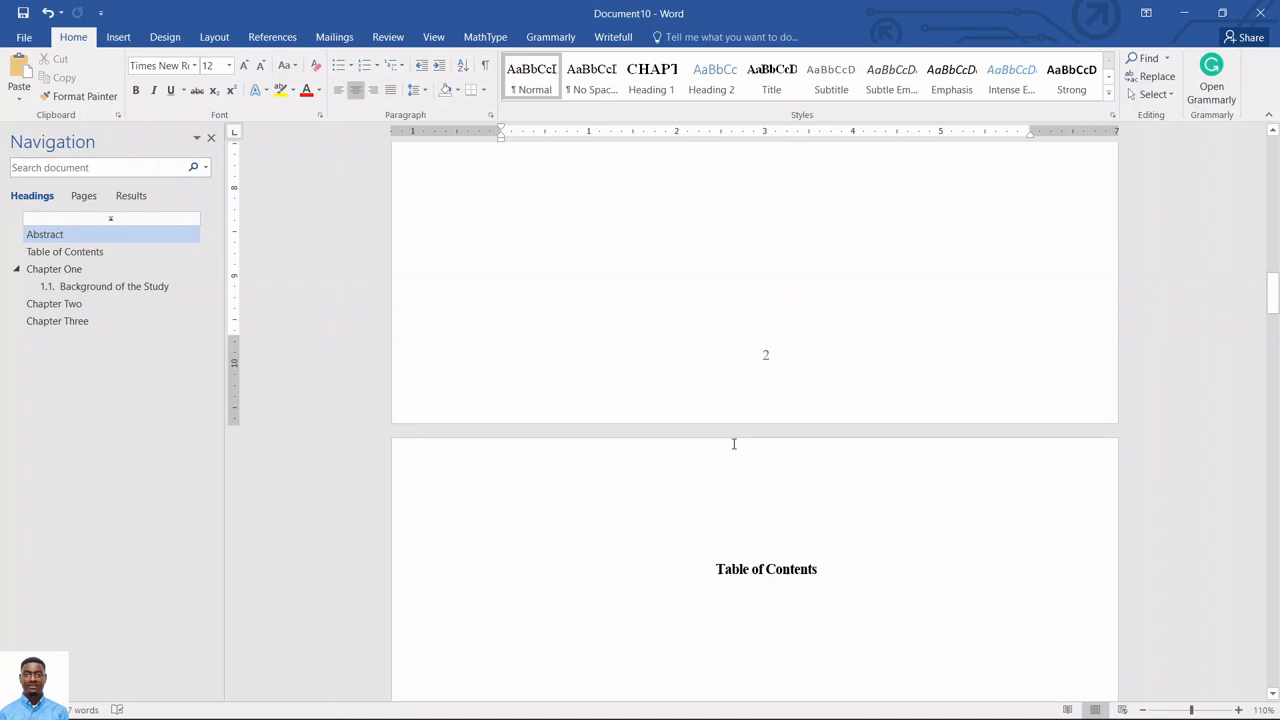
# Insert a Next Page section break at the end of the Table of Contents page, before Chapter One.
pyautogui.scroll(-10, 733, 443)
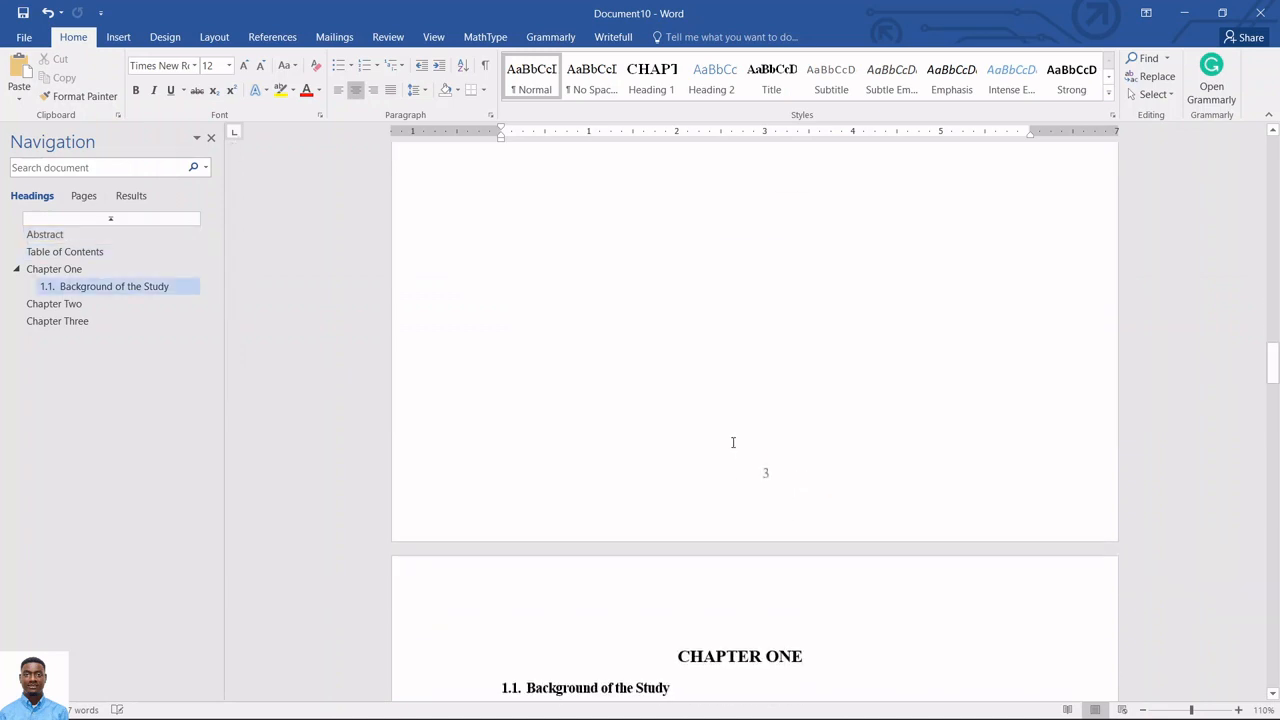
pyautogui.click(733, 443)
pyautogui.scroll(-2, 733, 445)
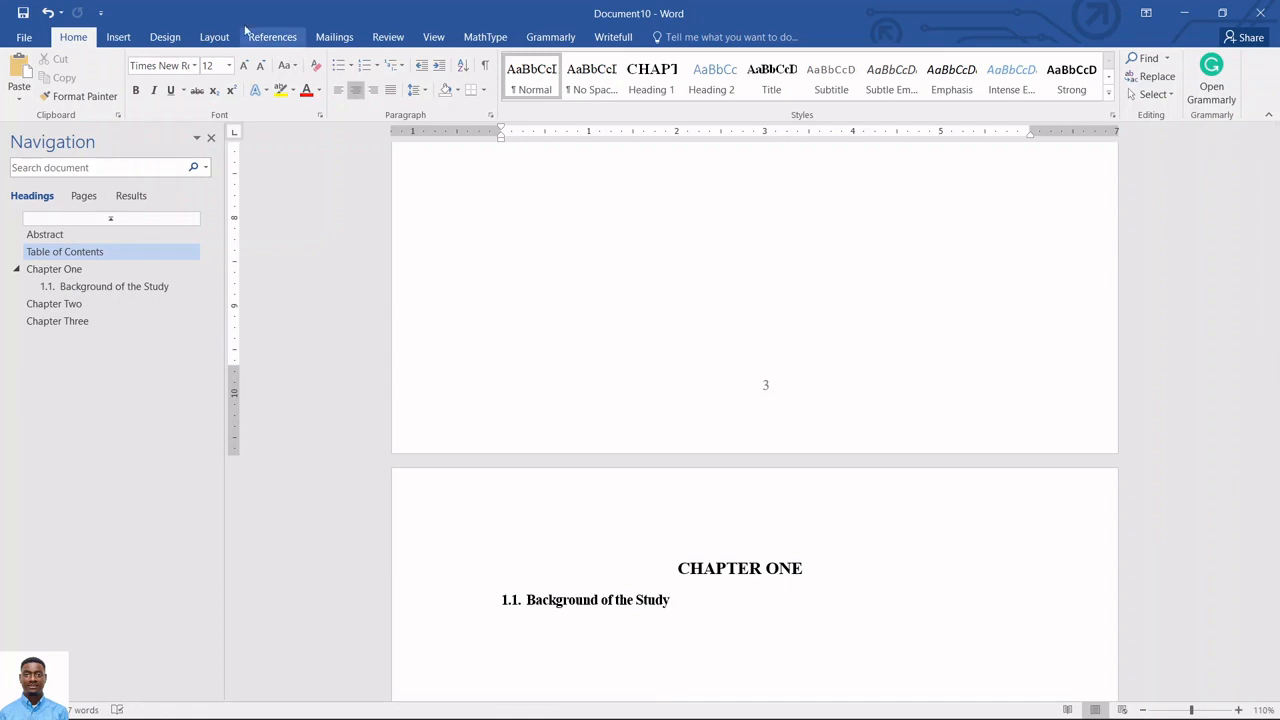
pyautogui.click(209, 37)
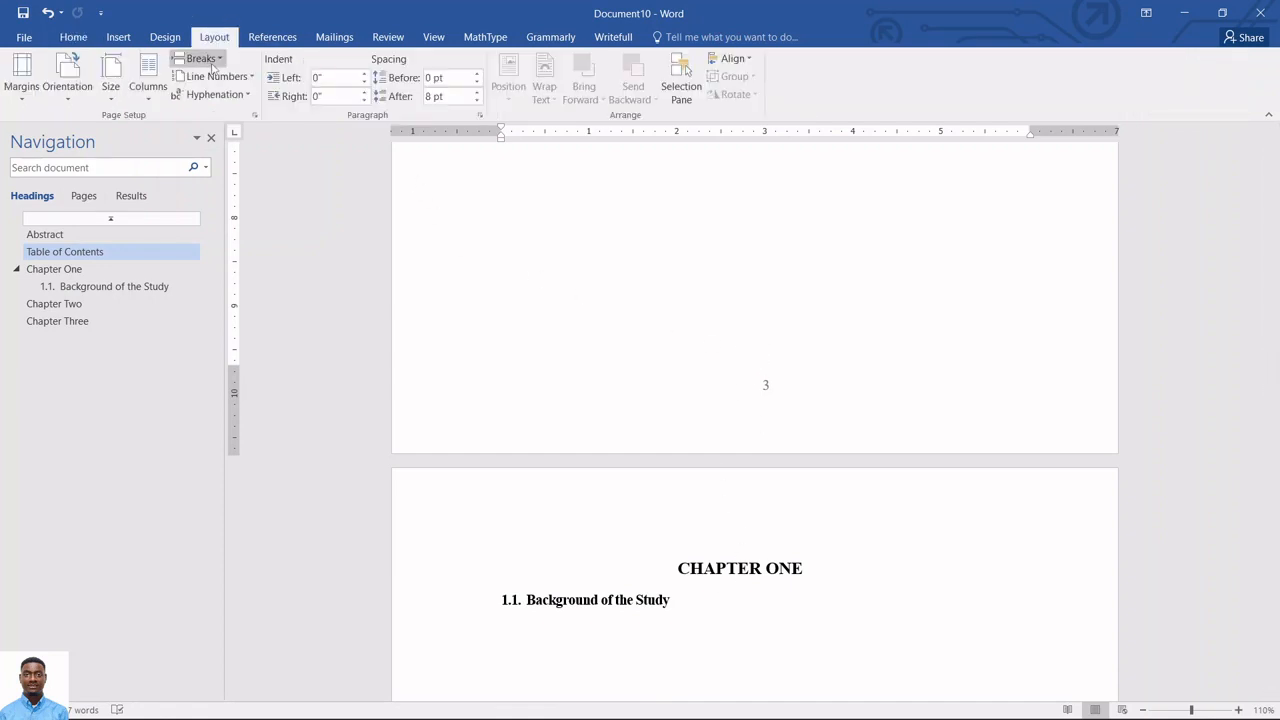
pyautogui.click(211, 62)
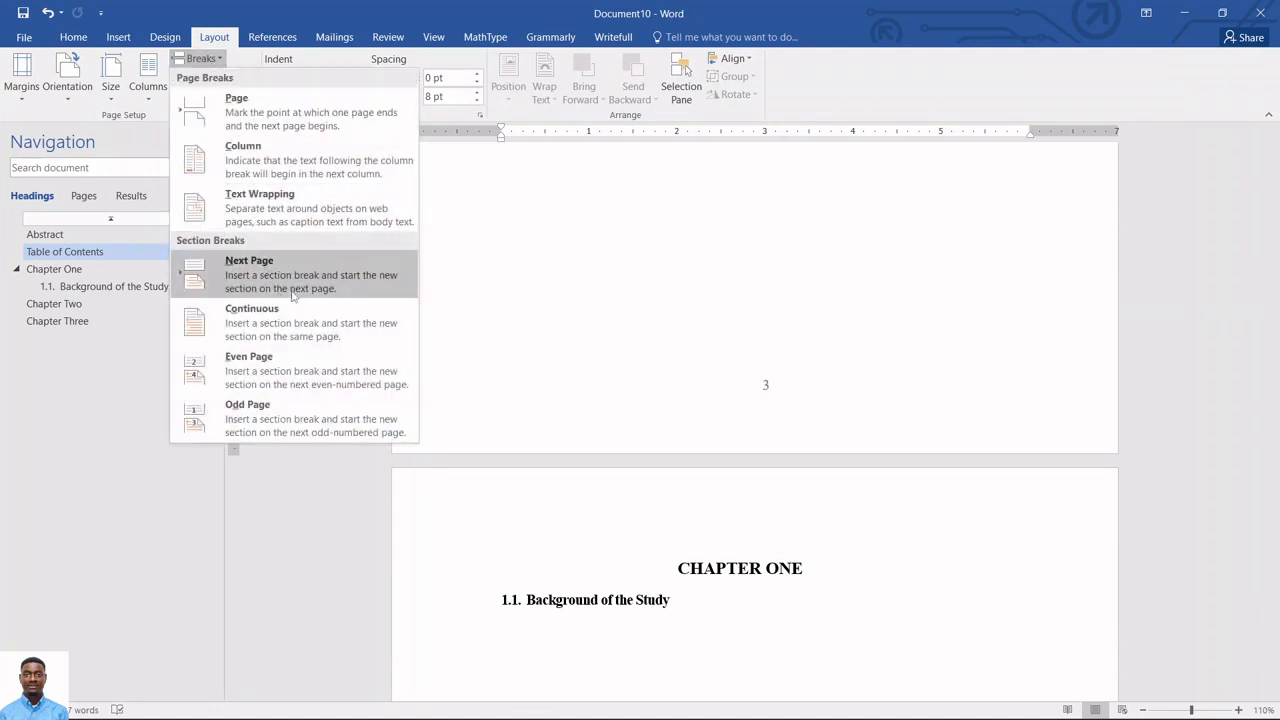
pyautogui.click(298, 289)
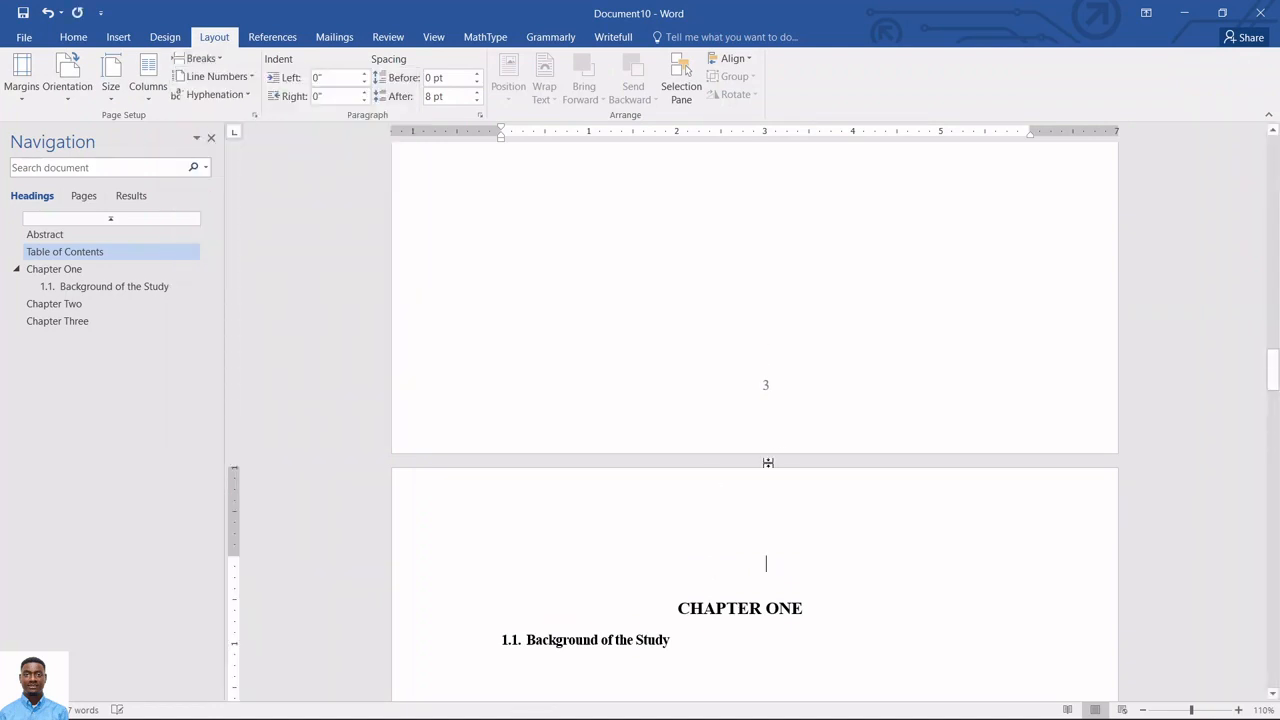
# Open the Table of Contents page's footer, examine the section labels from the cover page to Chapter One, and close the footer.
pyautogui.click(676, 372)
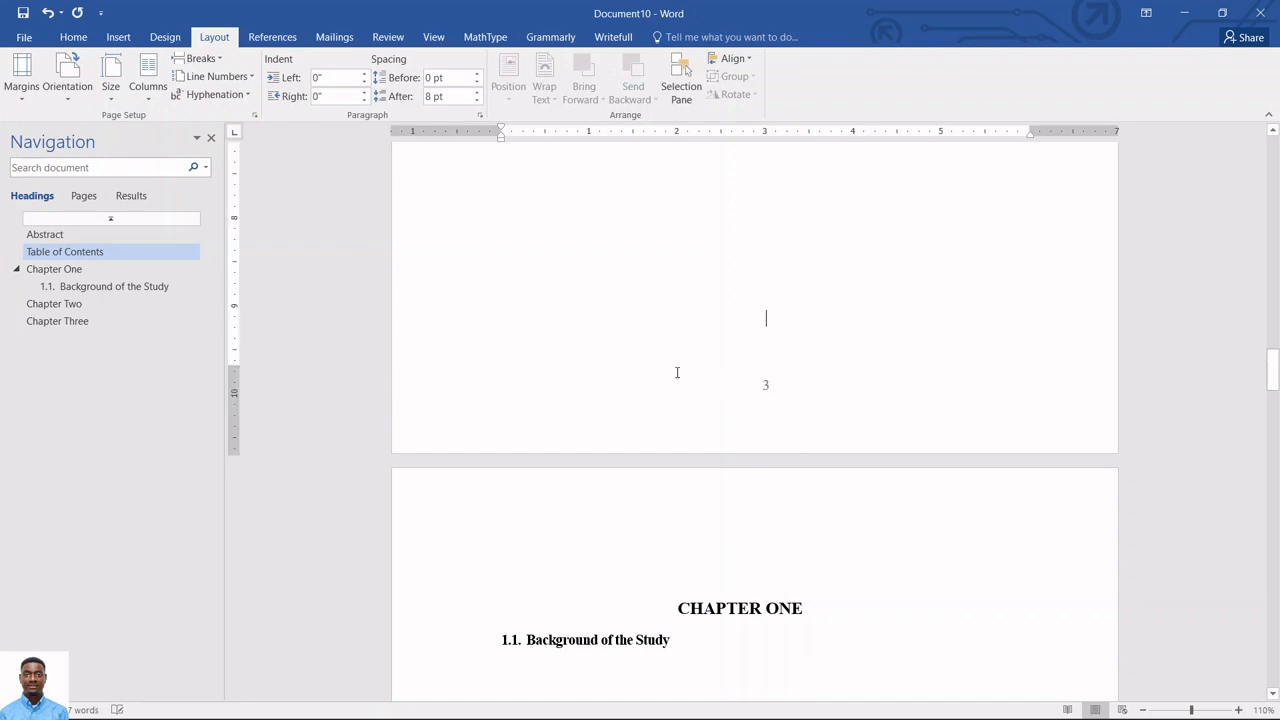
pyautogui.doubleClick(763, 388)
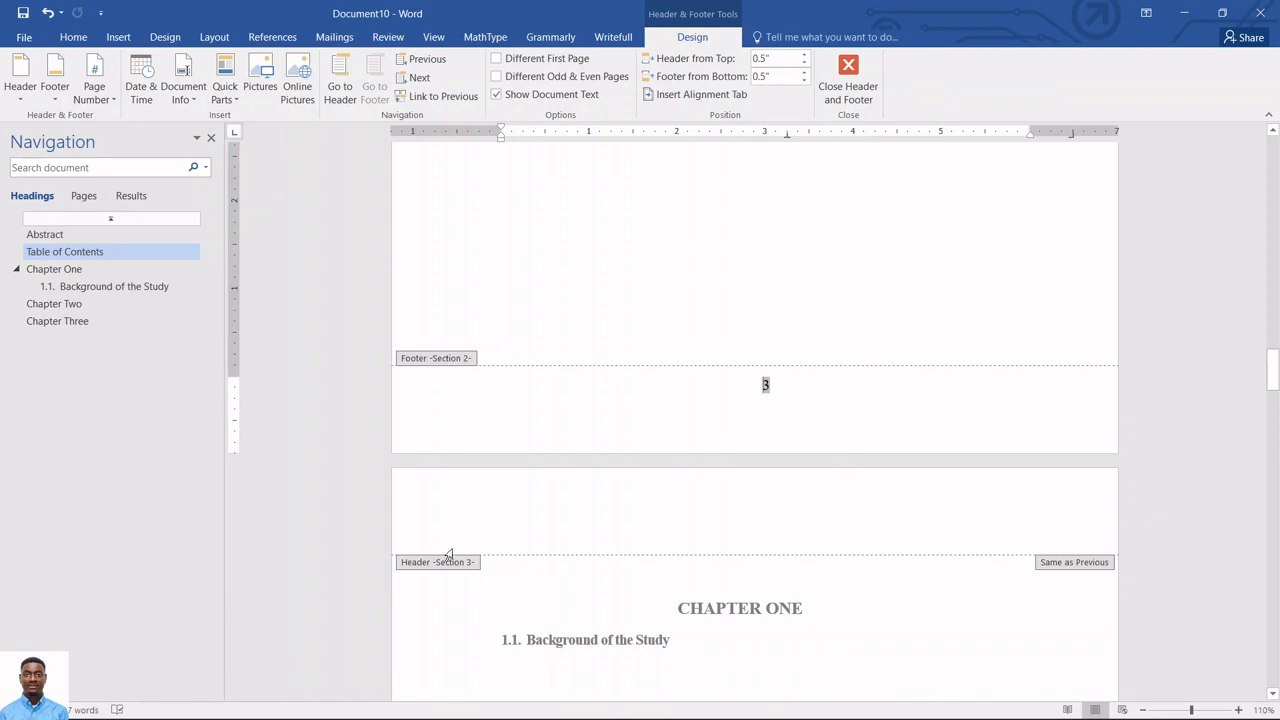
pyautogui.scroll(12, 594, 383)
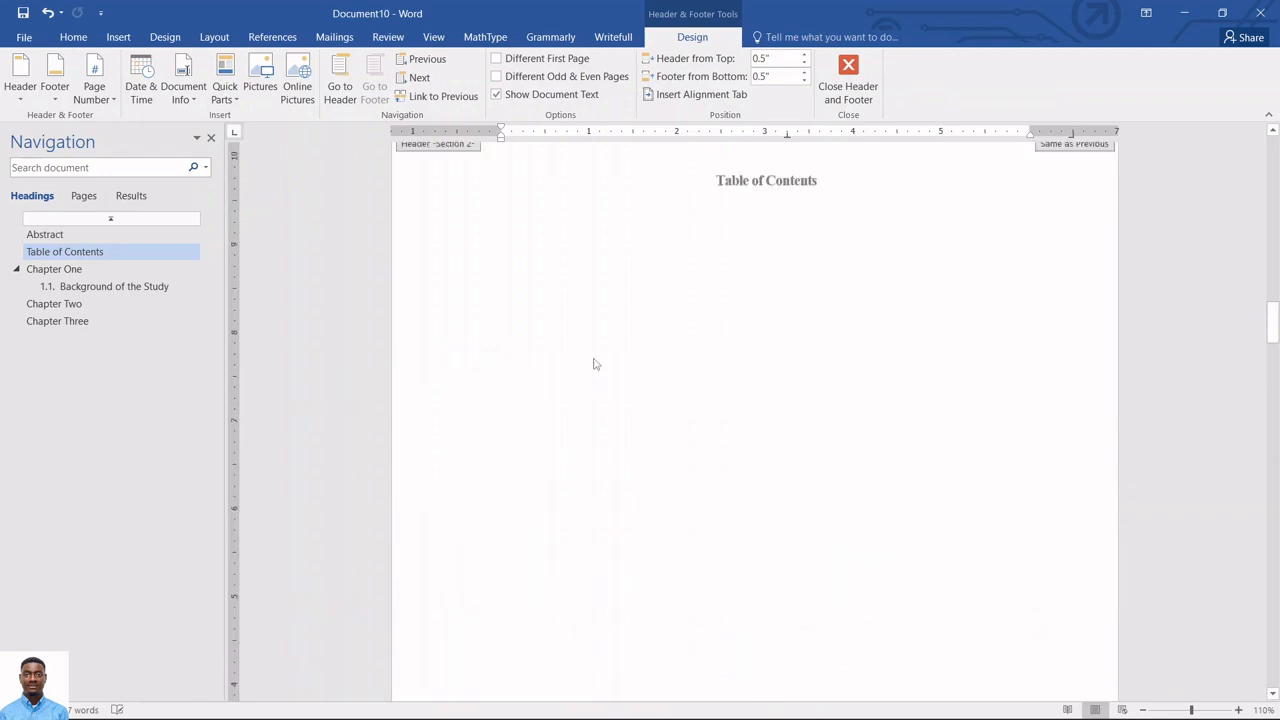
pyautogui.scroll(15, 594, 348)
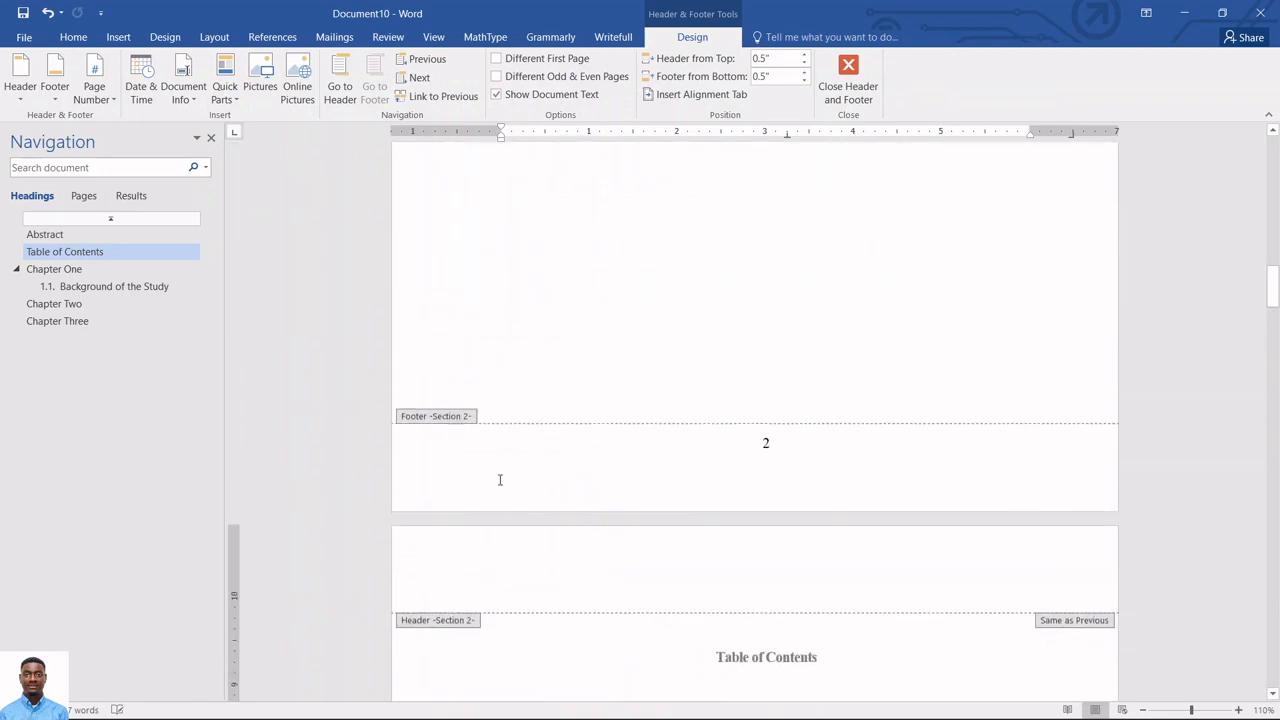
pyautogui.scroll(8, 506, 420)
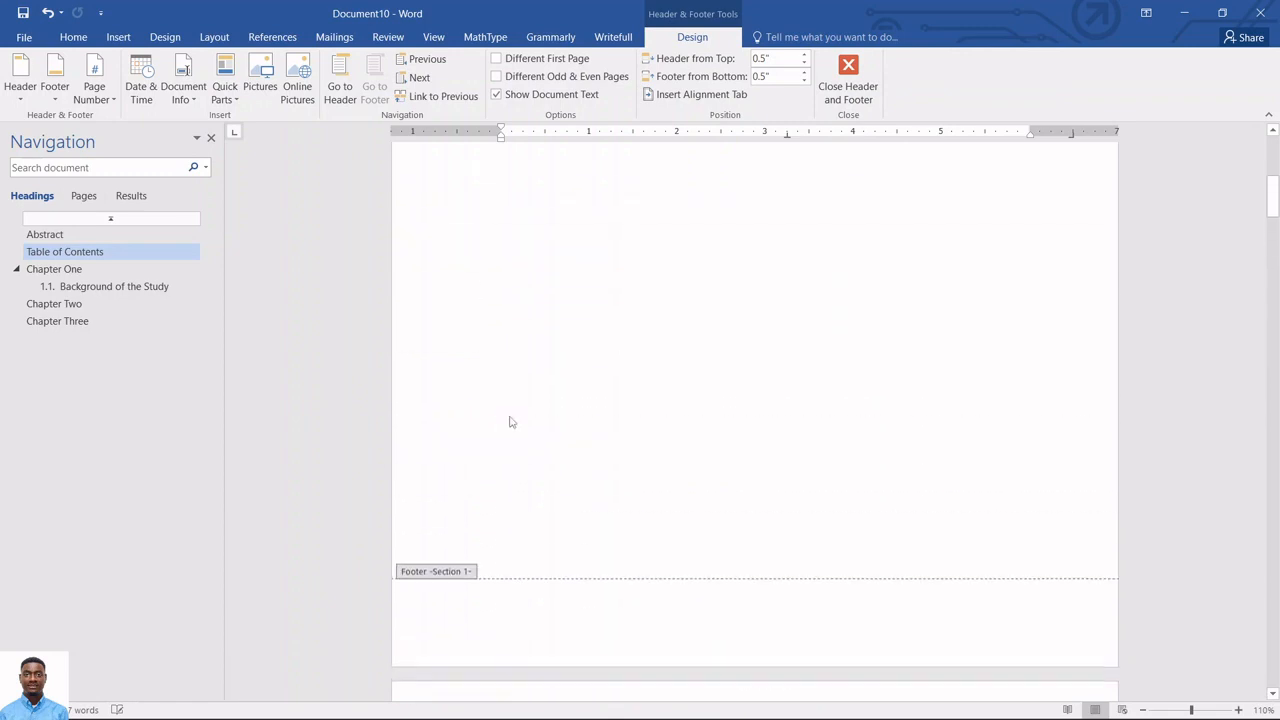
pyautogui.scroll(-4, 490, 424)
pyautogui.scroll(-10, 466, 389)
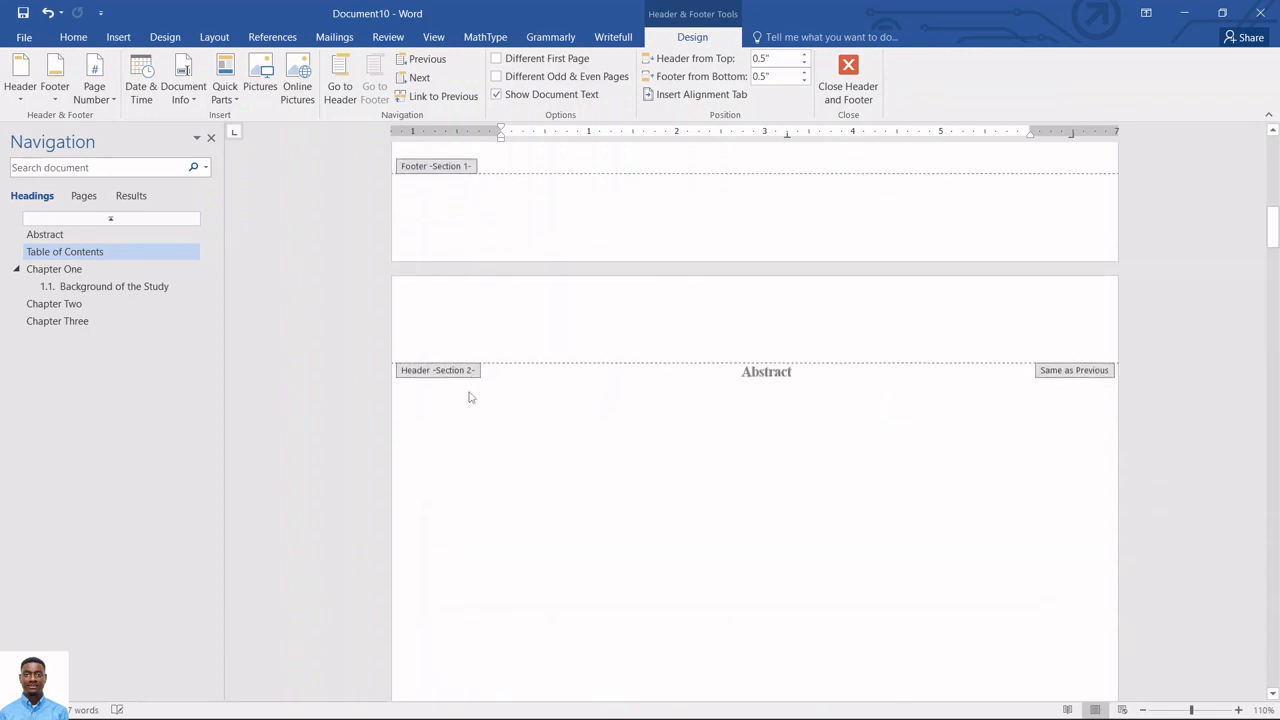
pyautogui.scroll(-10, 483, 377)
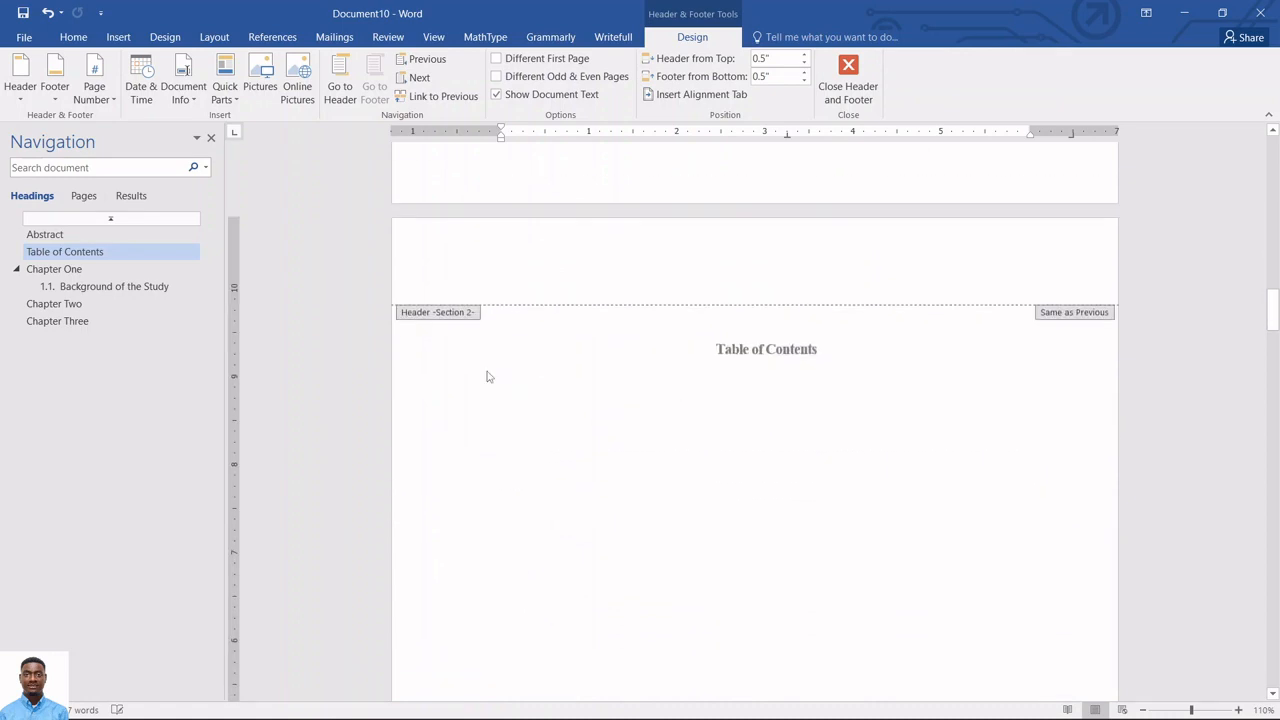
pyautogui.scroll(-2, 483, 373)
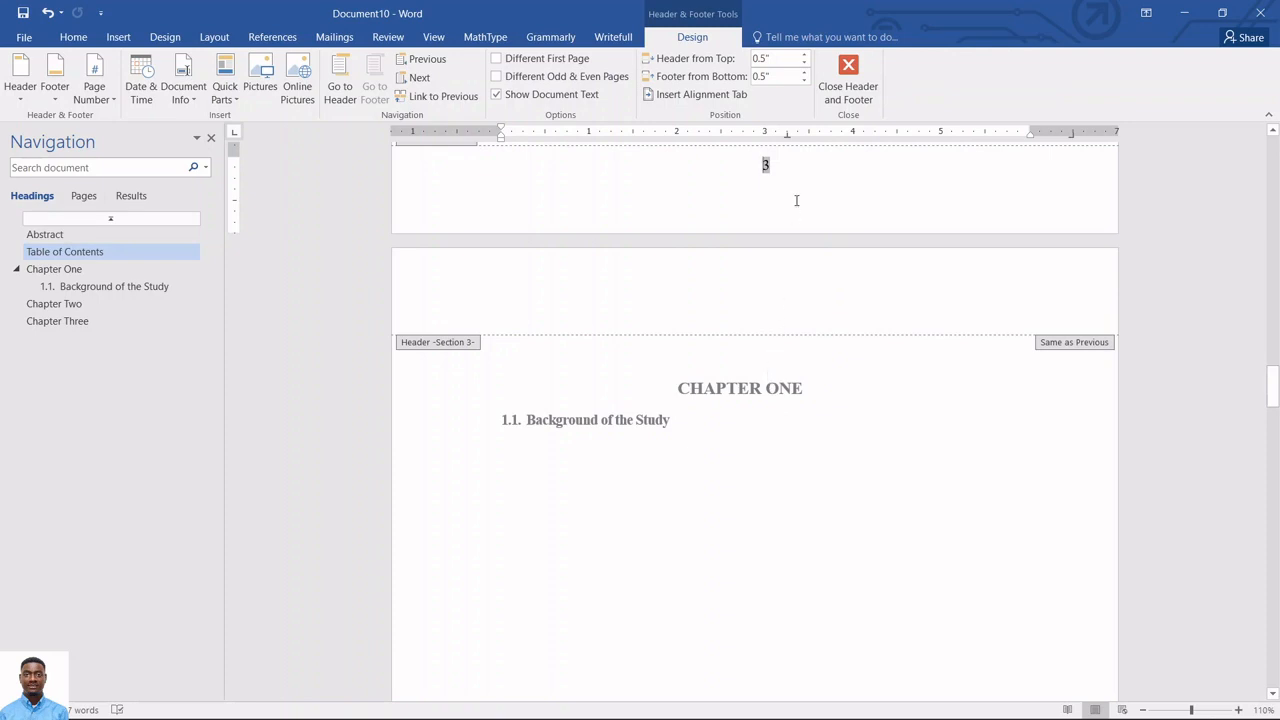
pyautogui.scroll(-2, 787, 226)
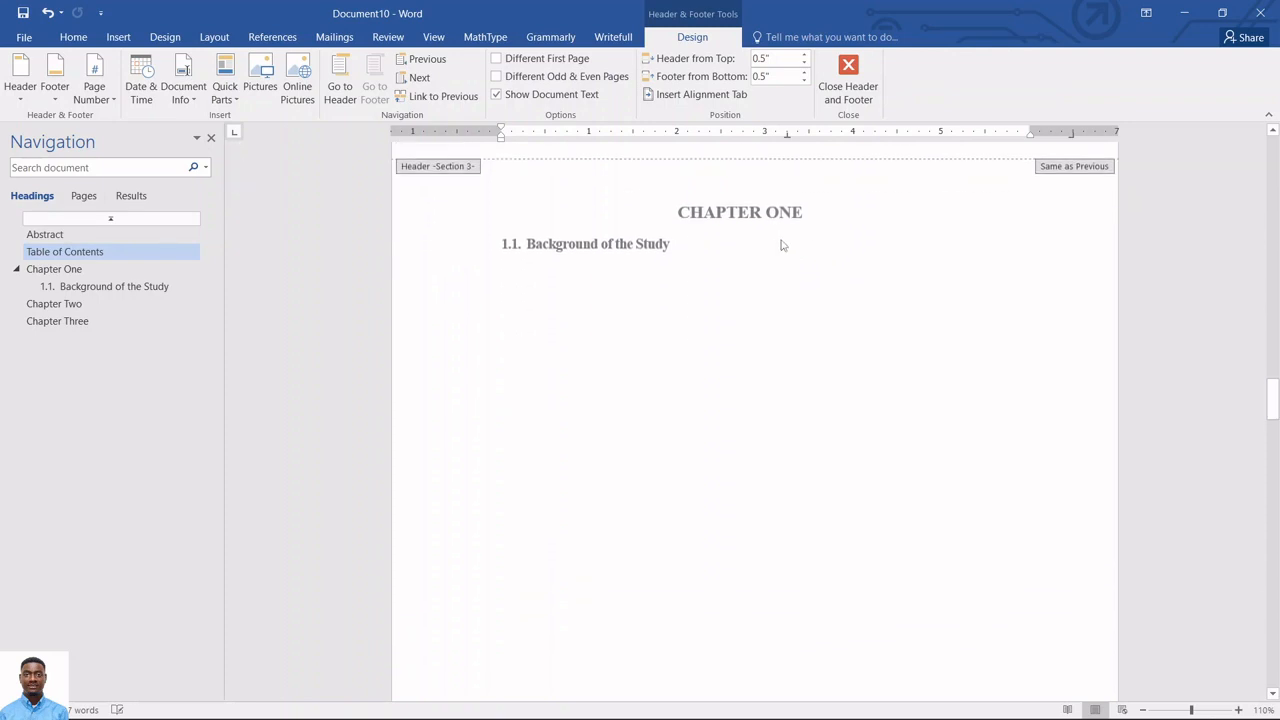
pyautogui.doubleClick(779, 246)
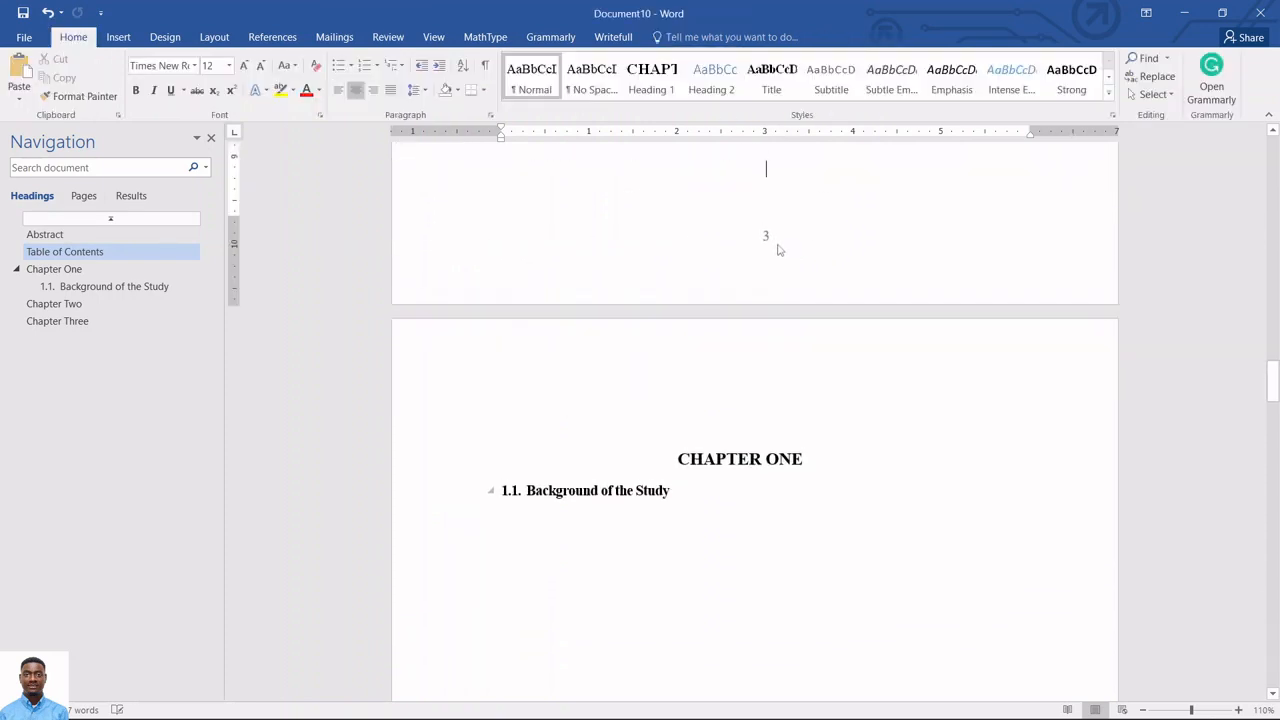
# Open the Section 3 footer on the Chapter One page and unlink it from the previous section.
pyautogui.scroll(-3, 777, 248)
pyautogui.scroll(3, 777, 248)
pyautogui.scroll(-12, 777, 249)
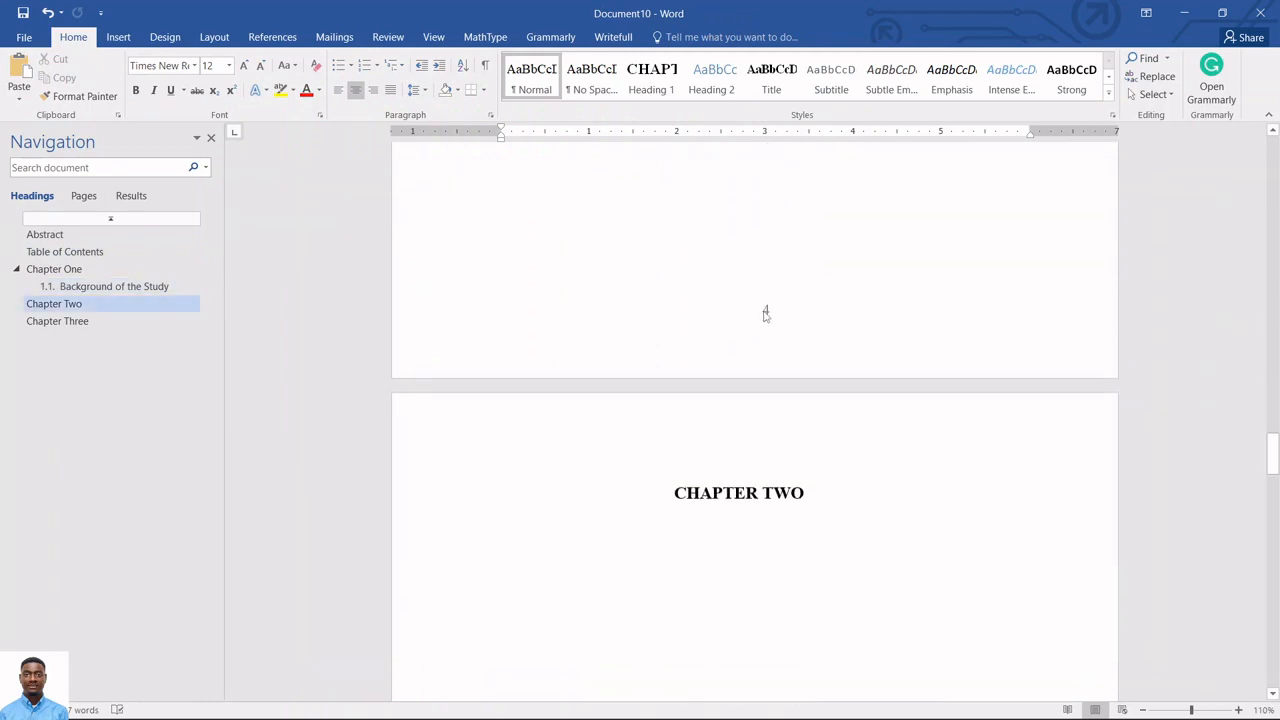
pyautogui.click(765, 314)
pyautogui.doubleClick(766, 313)
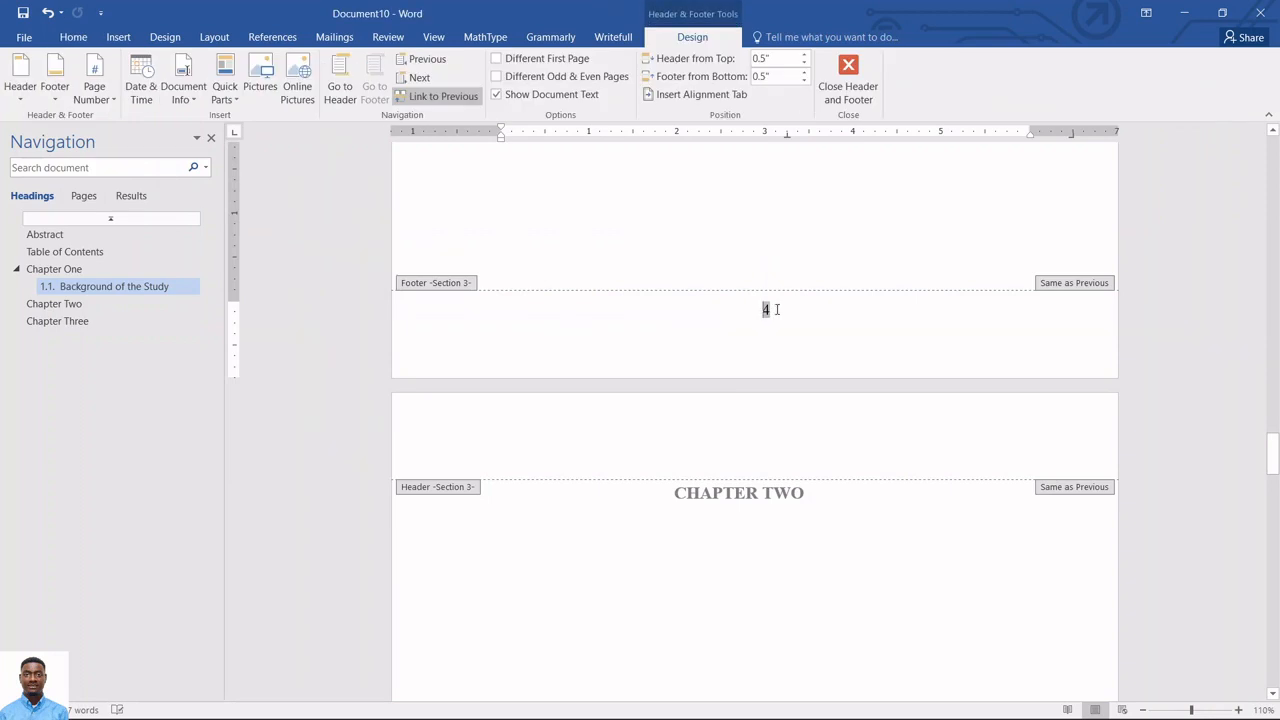
pyautogui.doubleClick(760, 313)
pyautogui.click(447, 96)
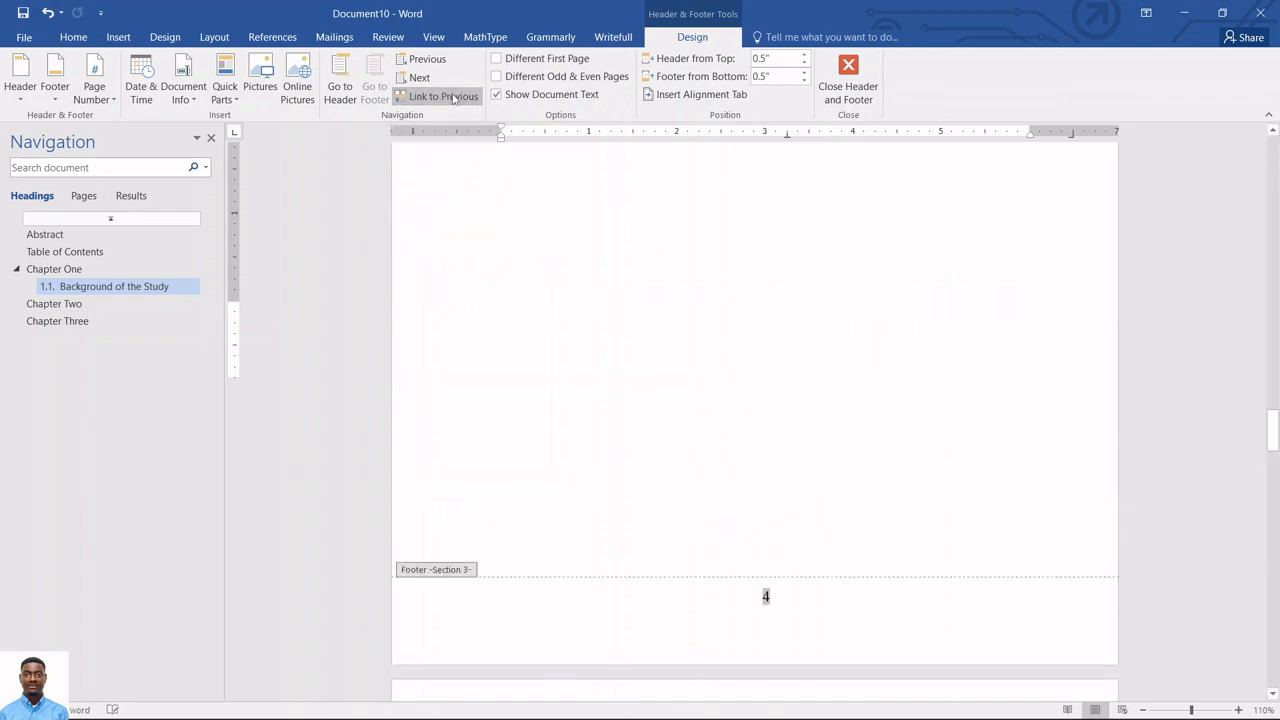
pyautogui.scroll(-3, 834, 506)
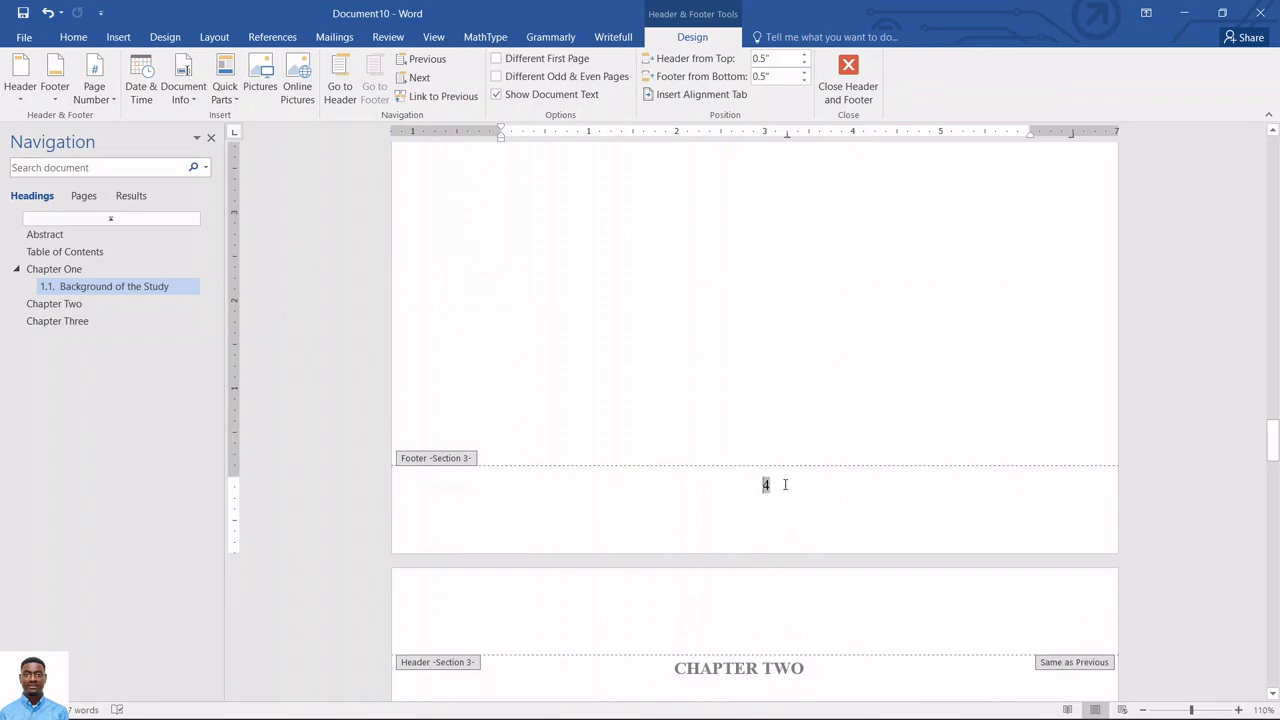
# Edit the page number field in the Section 2 footer on the Table of Contents page to use the i, ii, iii format.
pyautogui.scroll(15, 785, 485)
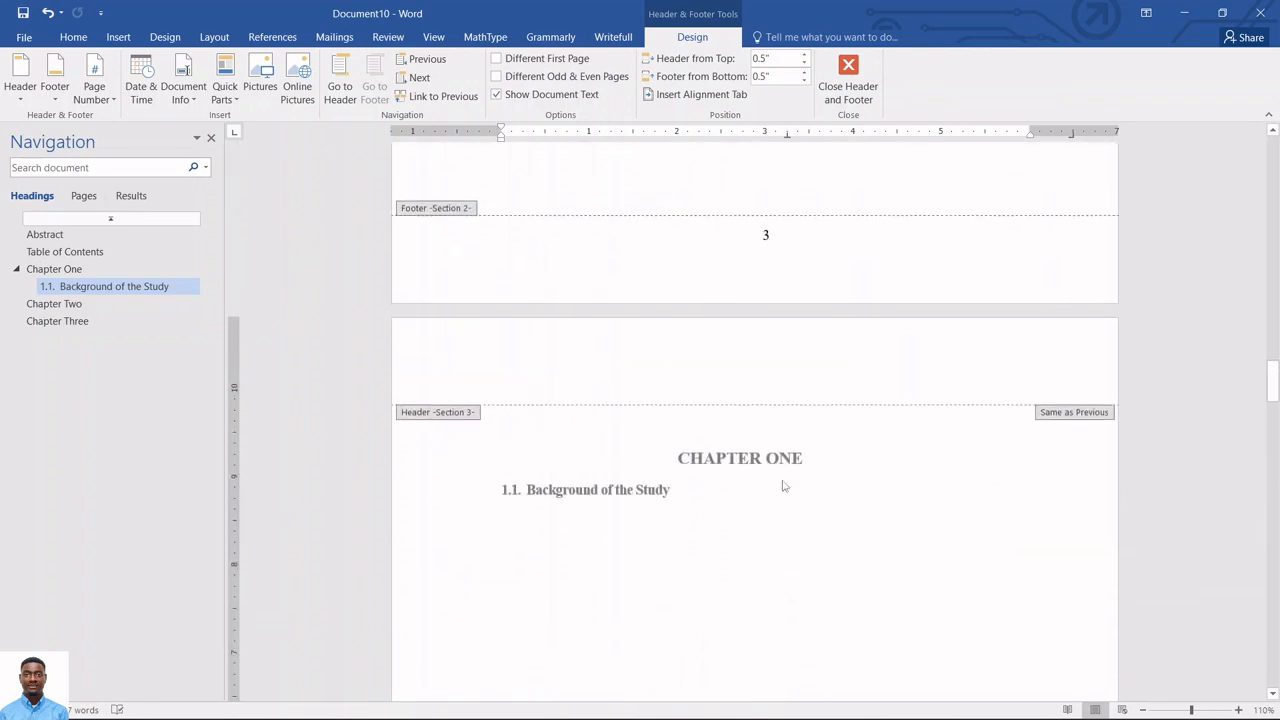
pyautogui.scroll(5, 785, 485)
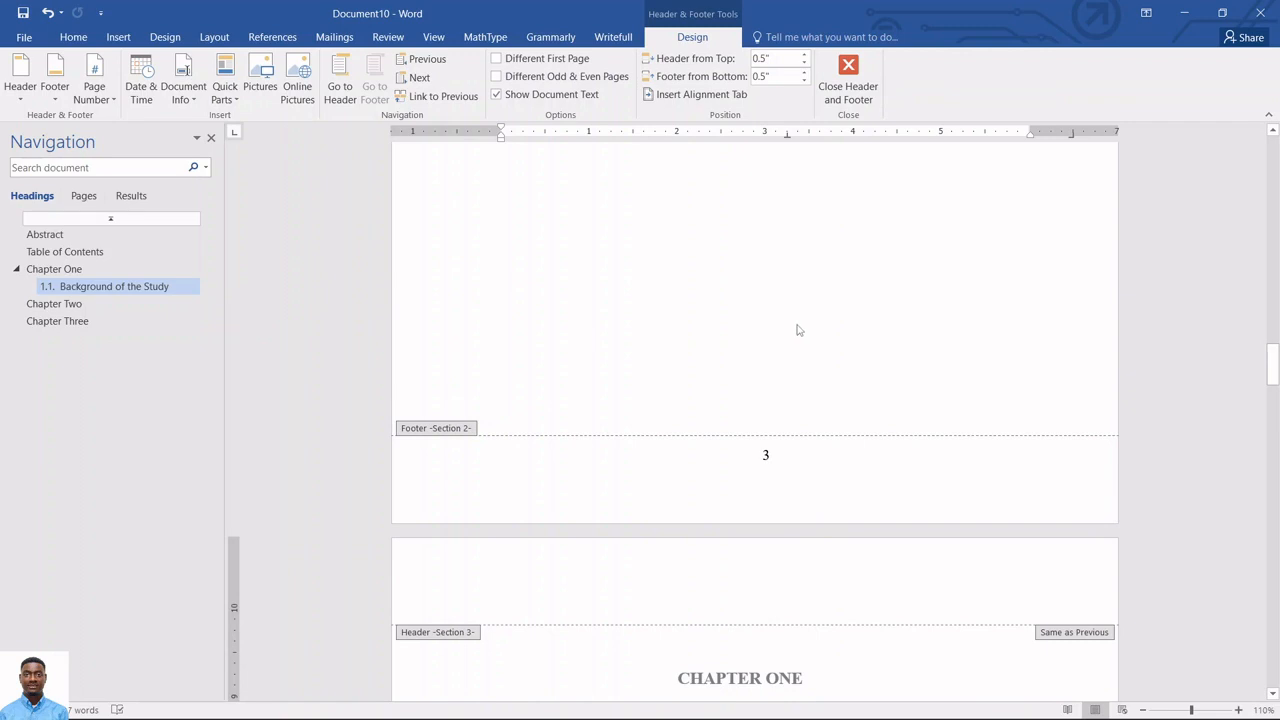
pyautogui.click(772, 456)
pyautogui.doubleClick(766, 454)
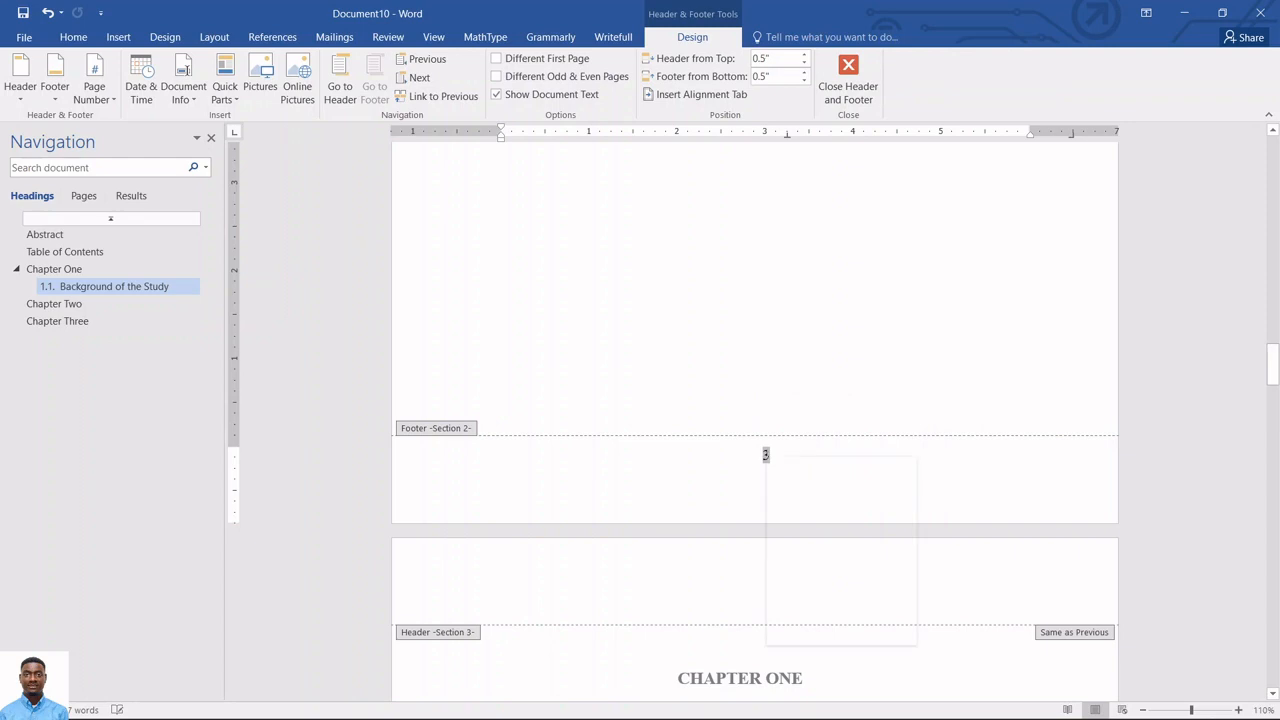
pyautogui.rightClick(766, 454)
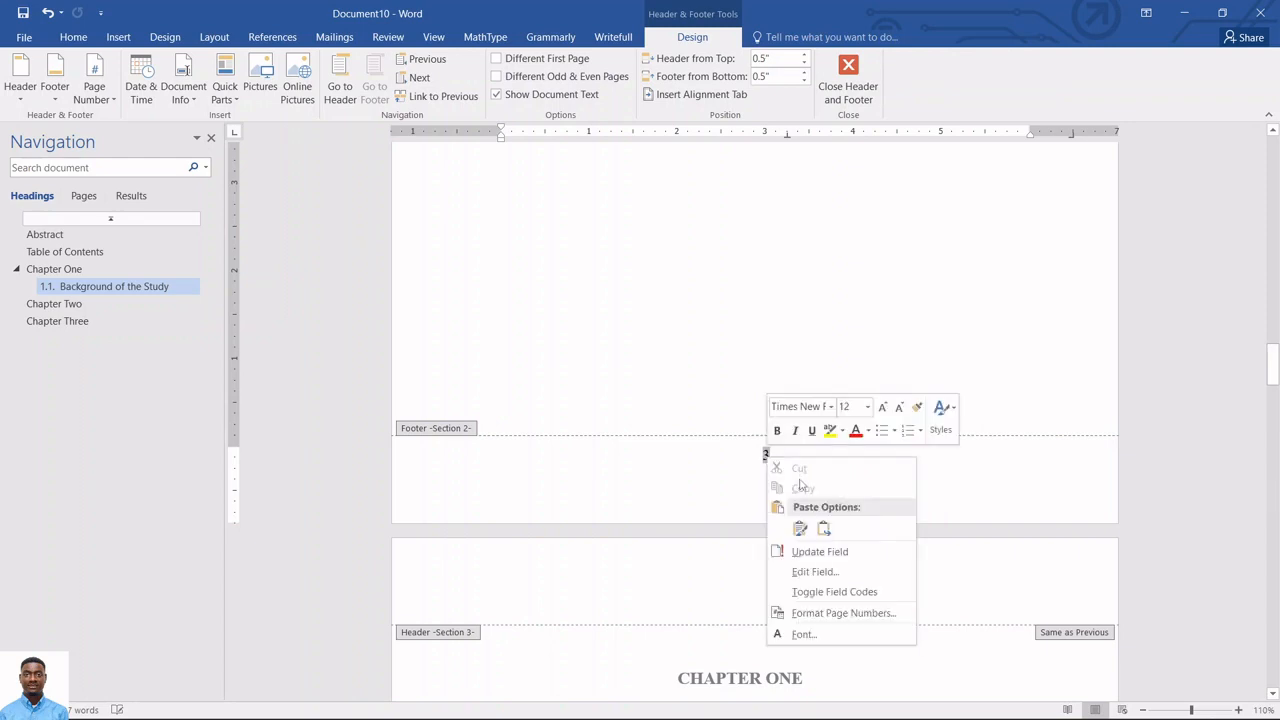
pyautogui.click(818, 572)
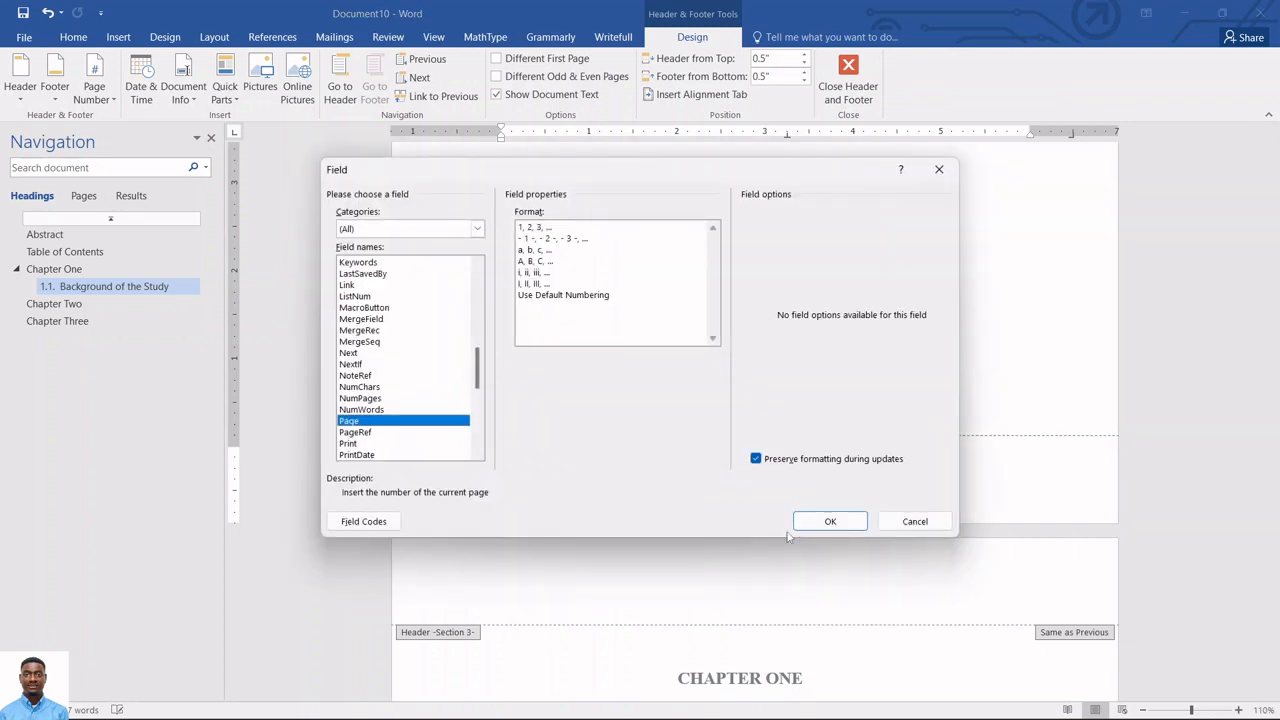
pyautogui.click(535, 272)
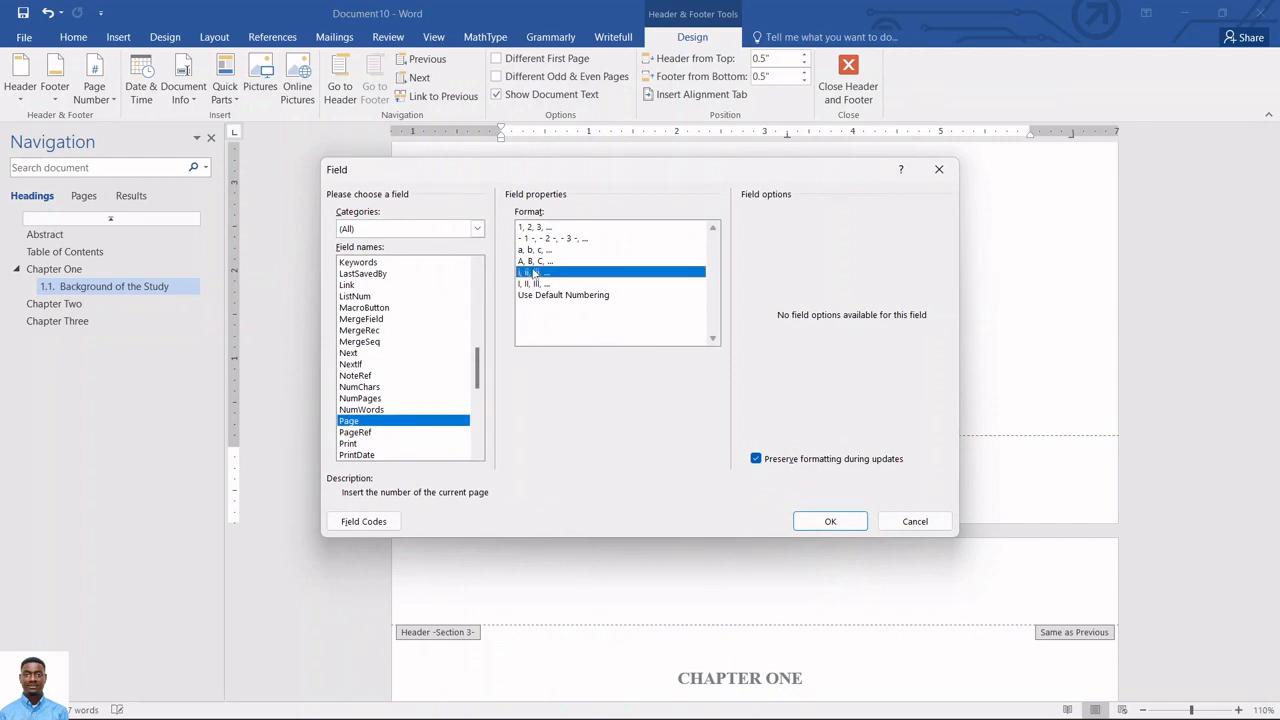
pyautogui.click(831, 521)
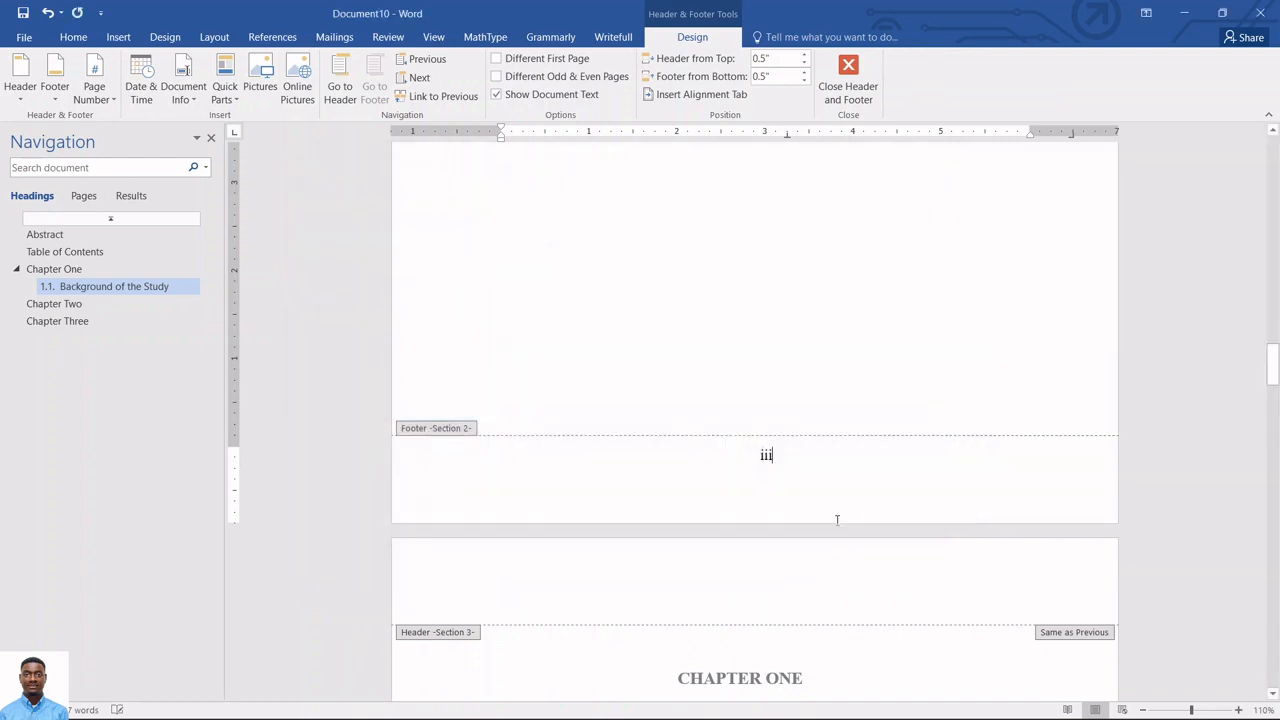
# Format the Section 2 page numbers from the Abstract page's footer as i, ii, iii, starting at i.
pyautogui.scroll(5, 780, 420)
pyautogui.scroll(6, 787, 410)
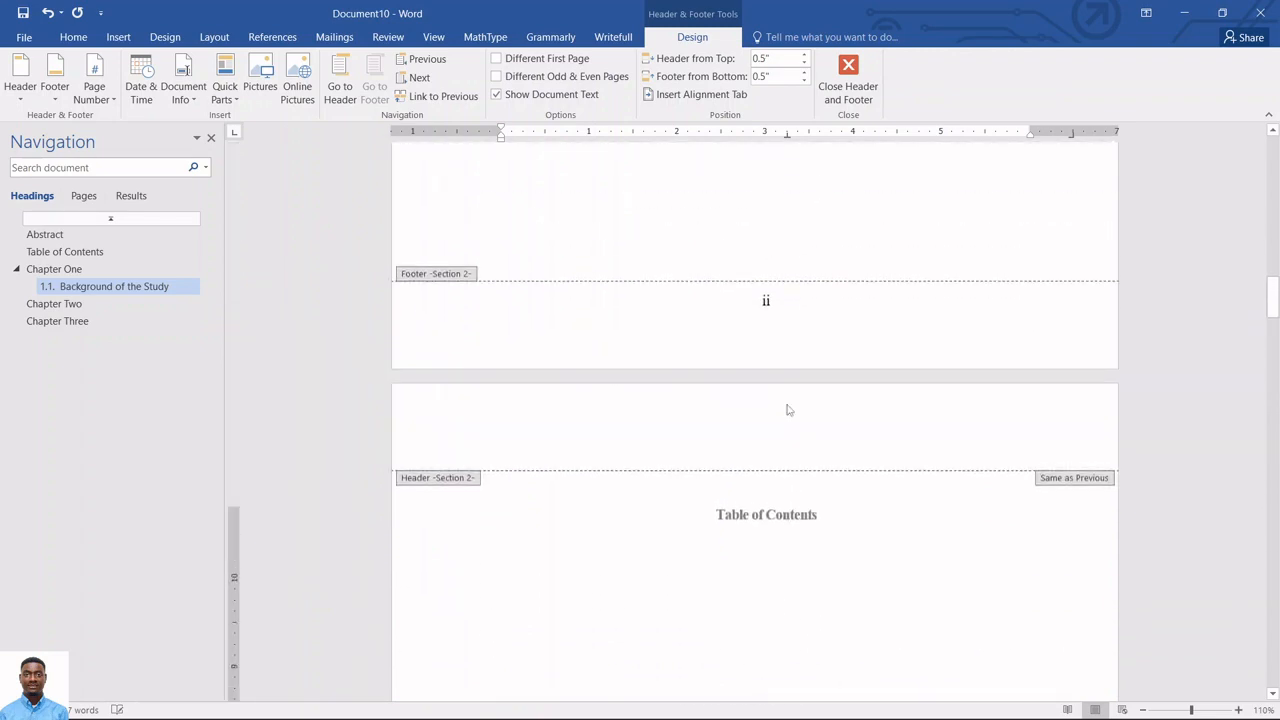
pyautogui.doubleClick(766, 428)
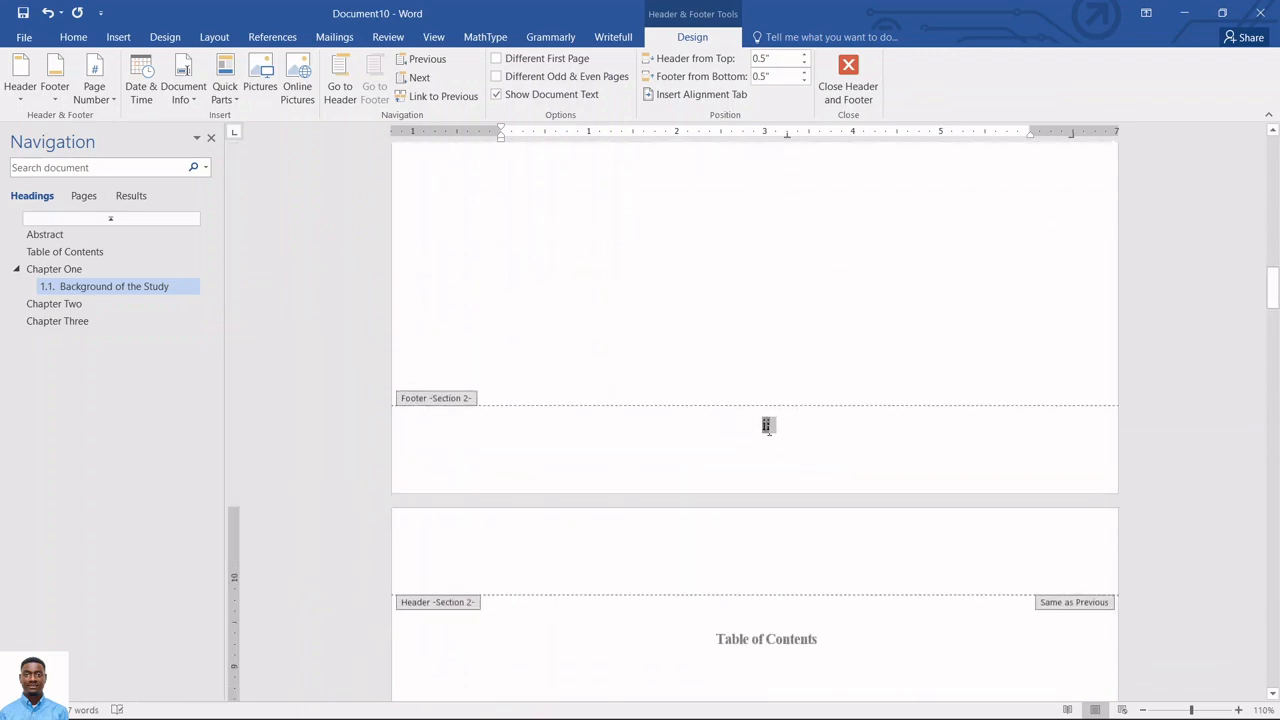
pyautogui.click(769, 427)
pyautogui.doubleClick(766, 426)
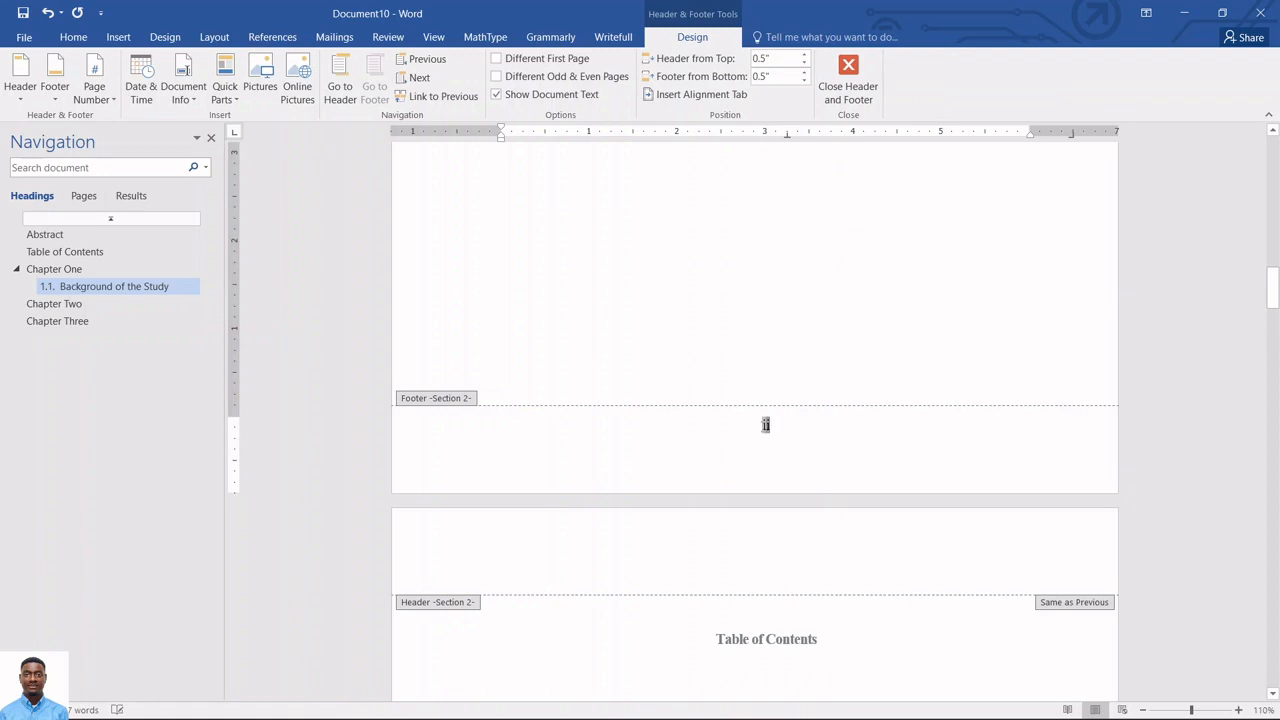
pyautogui.click(770, 426)
pyautogui.doubleClick(766, 426)
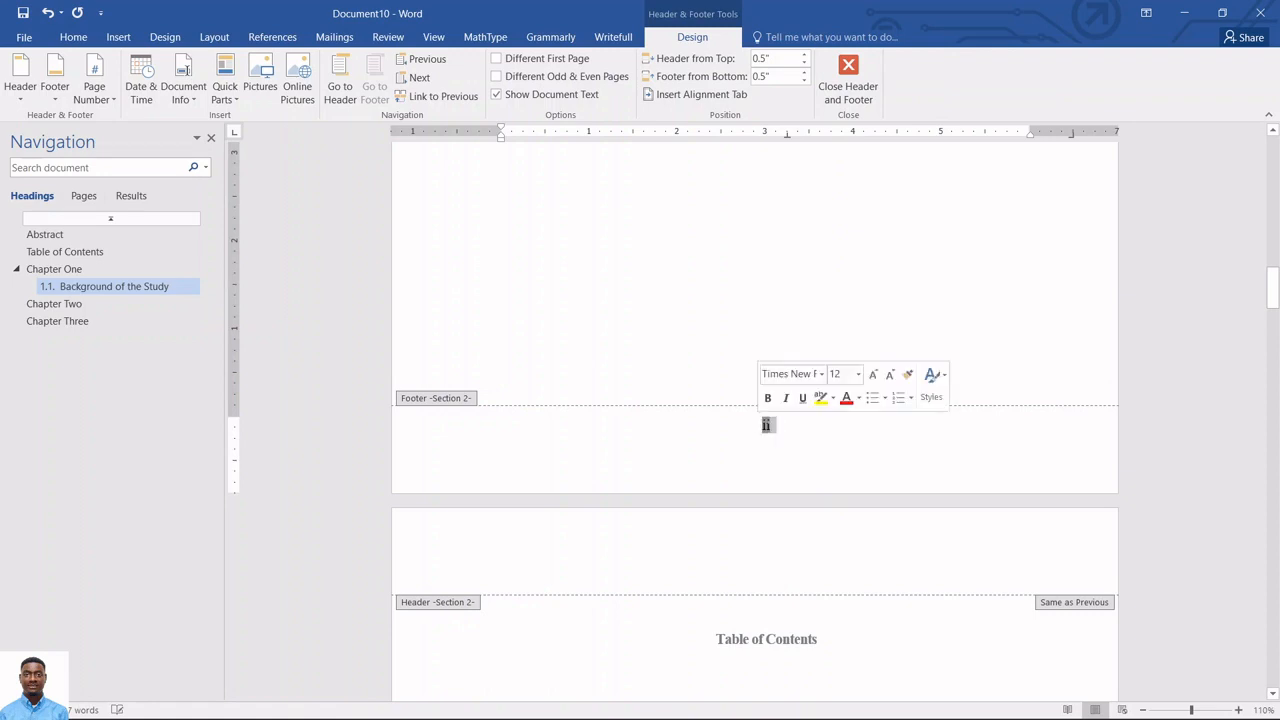
pyautogui.click(768, 425)
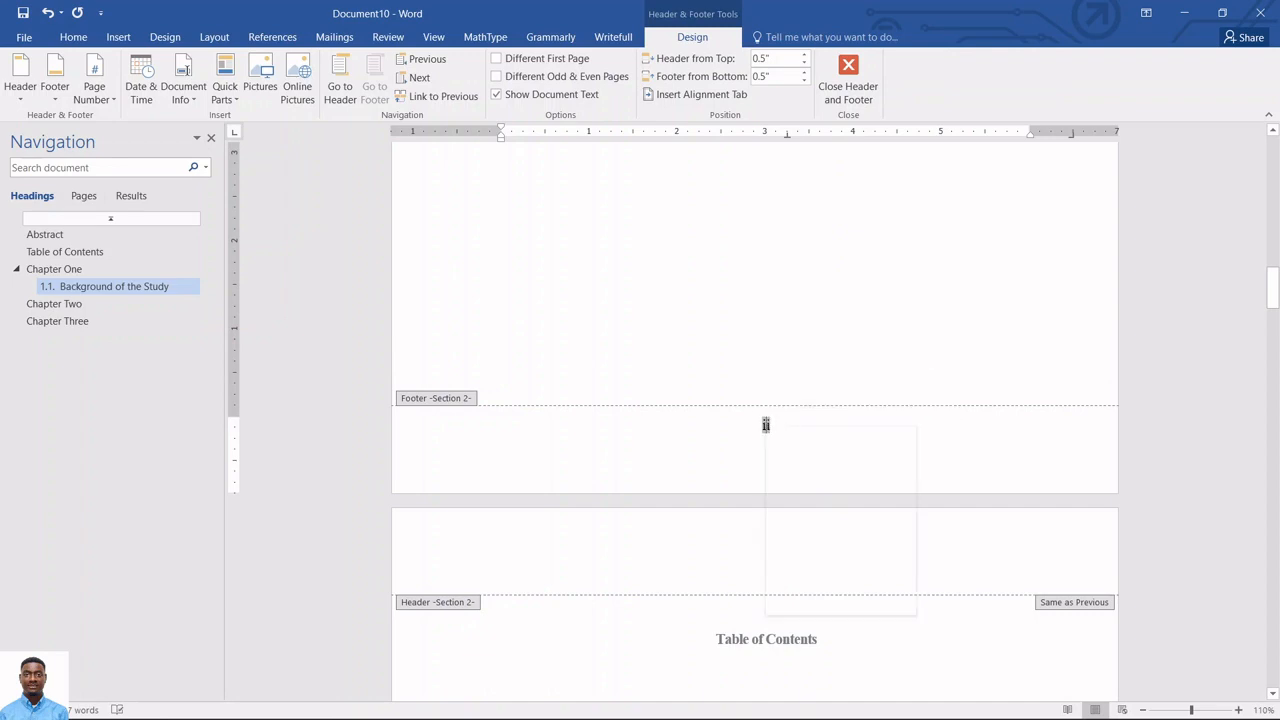
pyautogui.rightClick(766, 426)
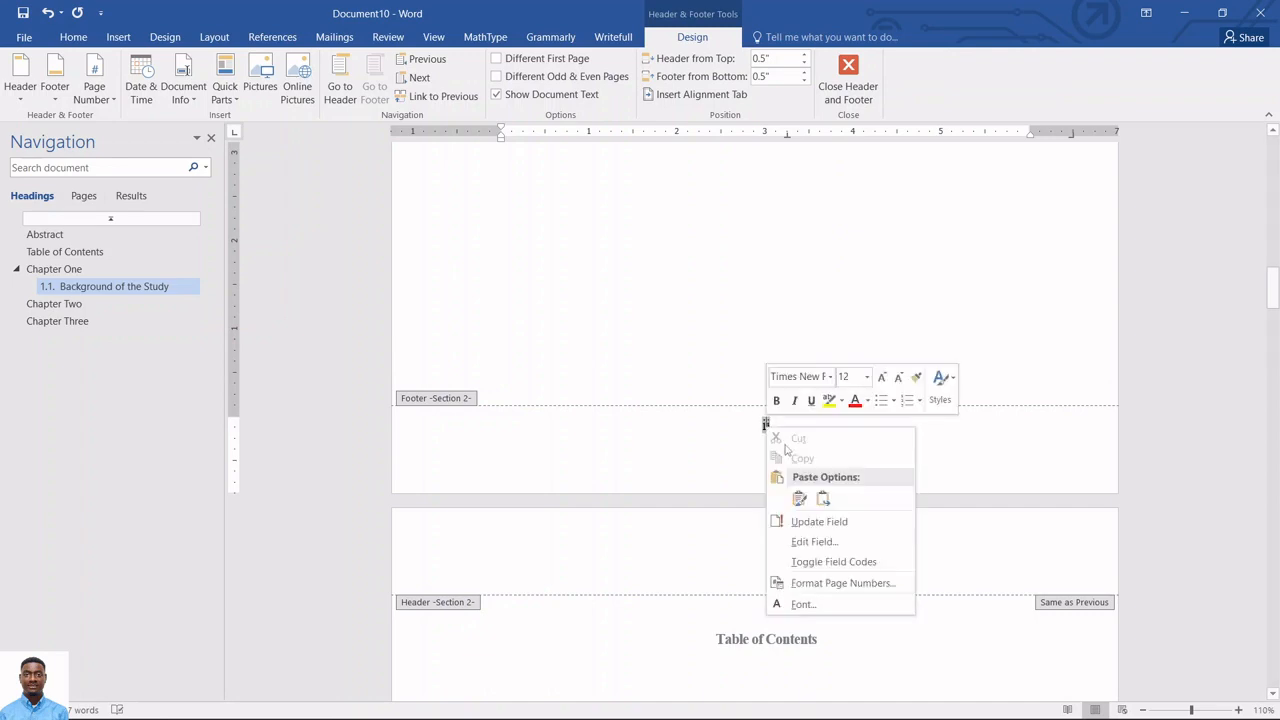
pyautogui.click(829, 586)
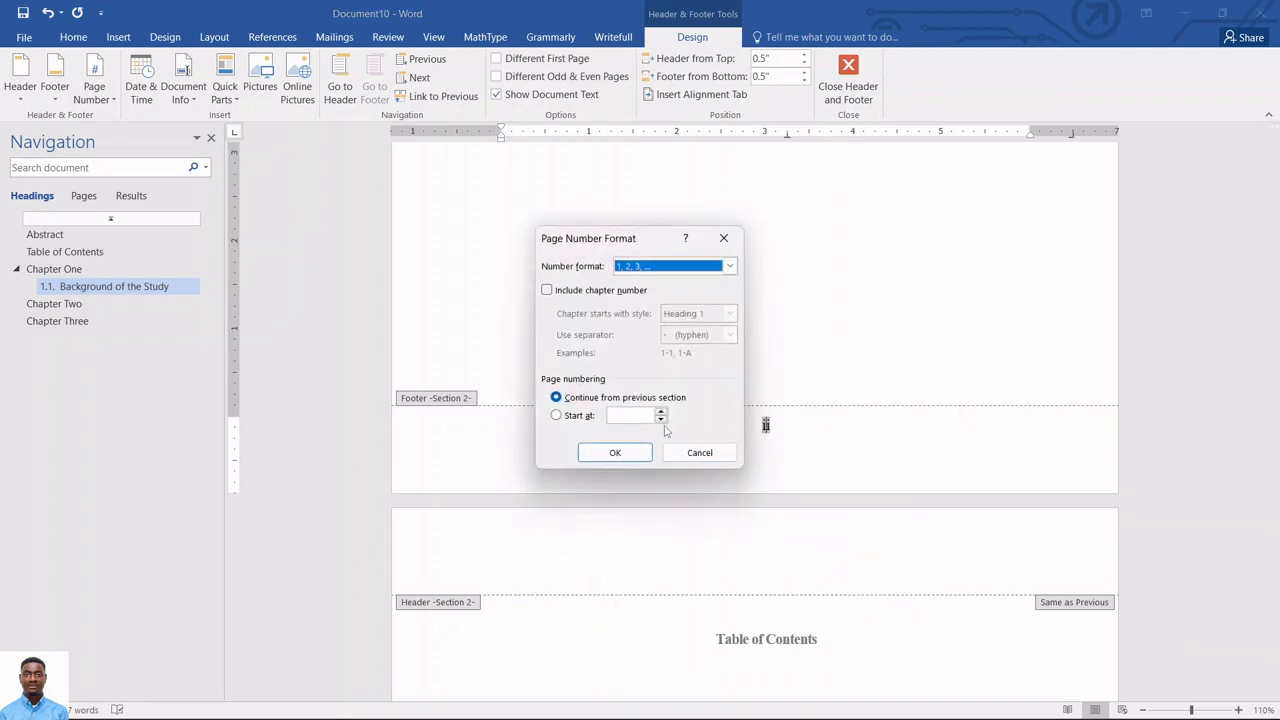
pyautogui.click(661, 412)
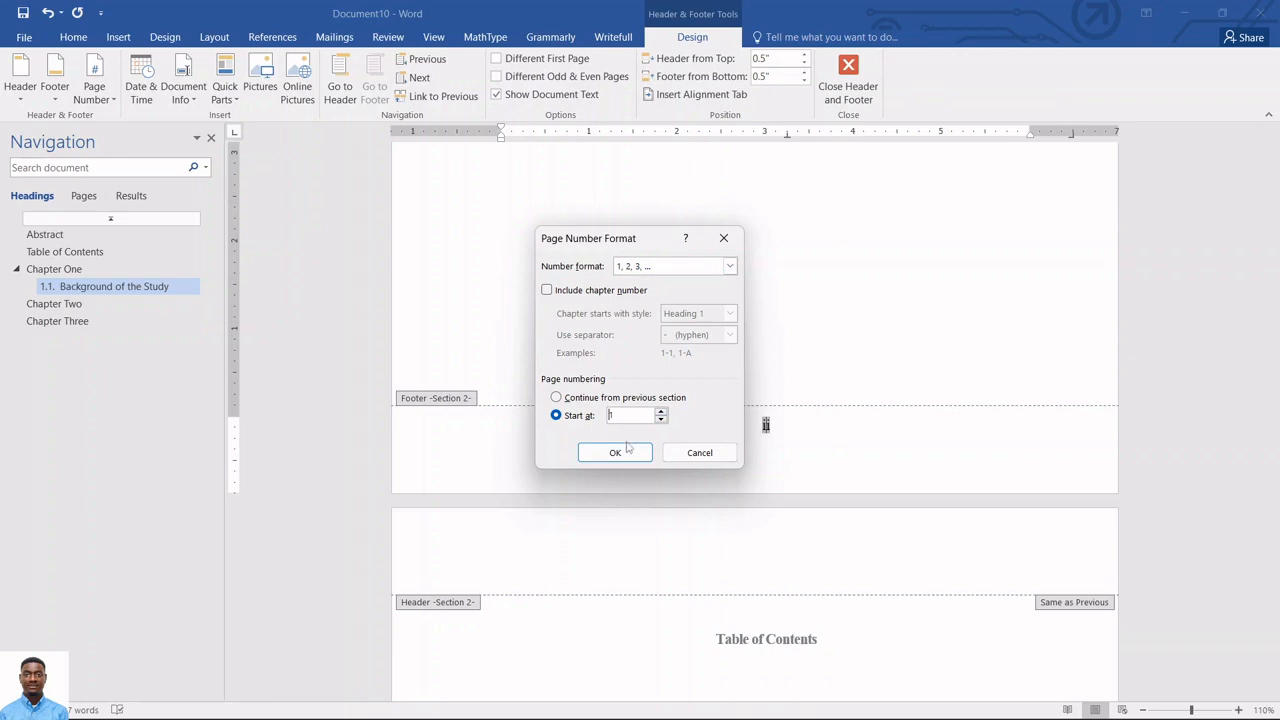
pyautogui.click(731, 266)
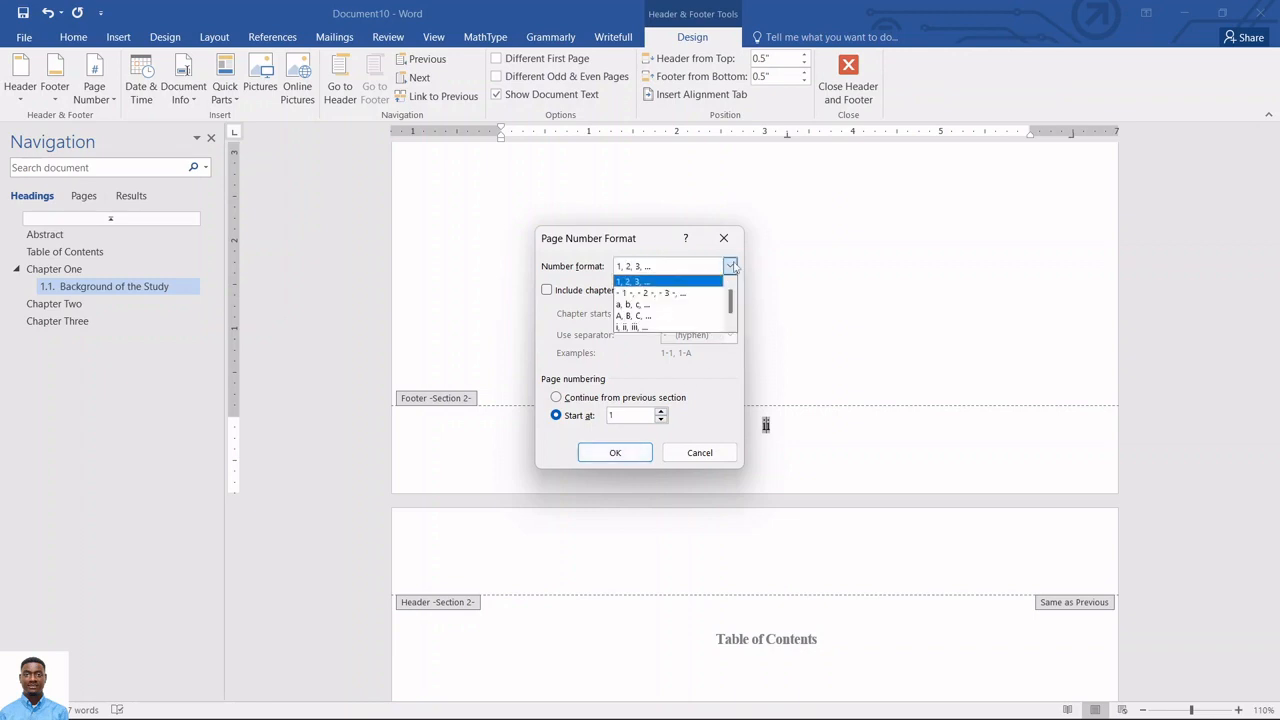
pyautogui.click(669, 328)
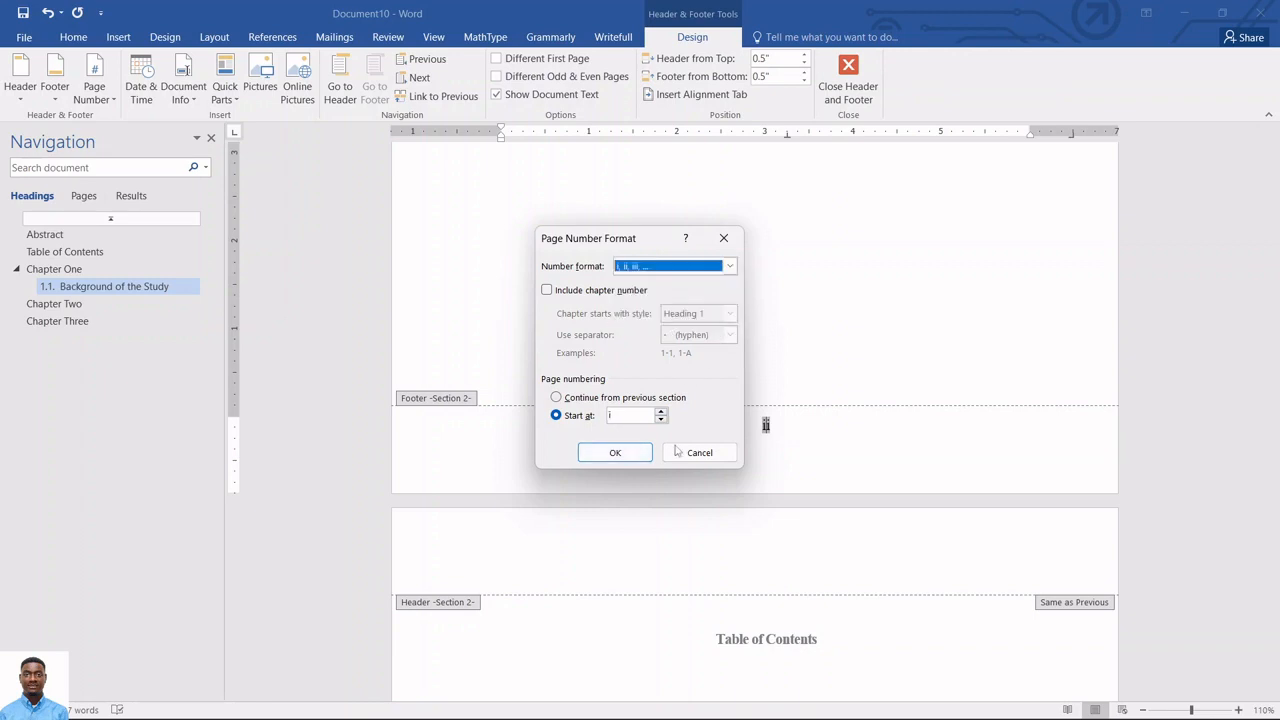
pyautogui.click(634, 453)
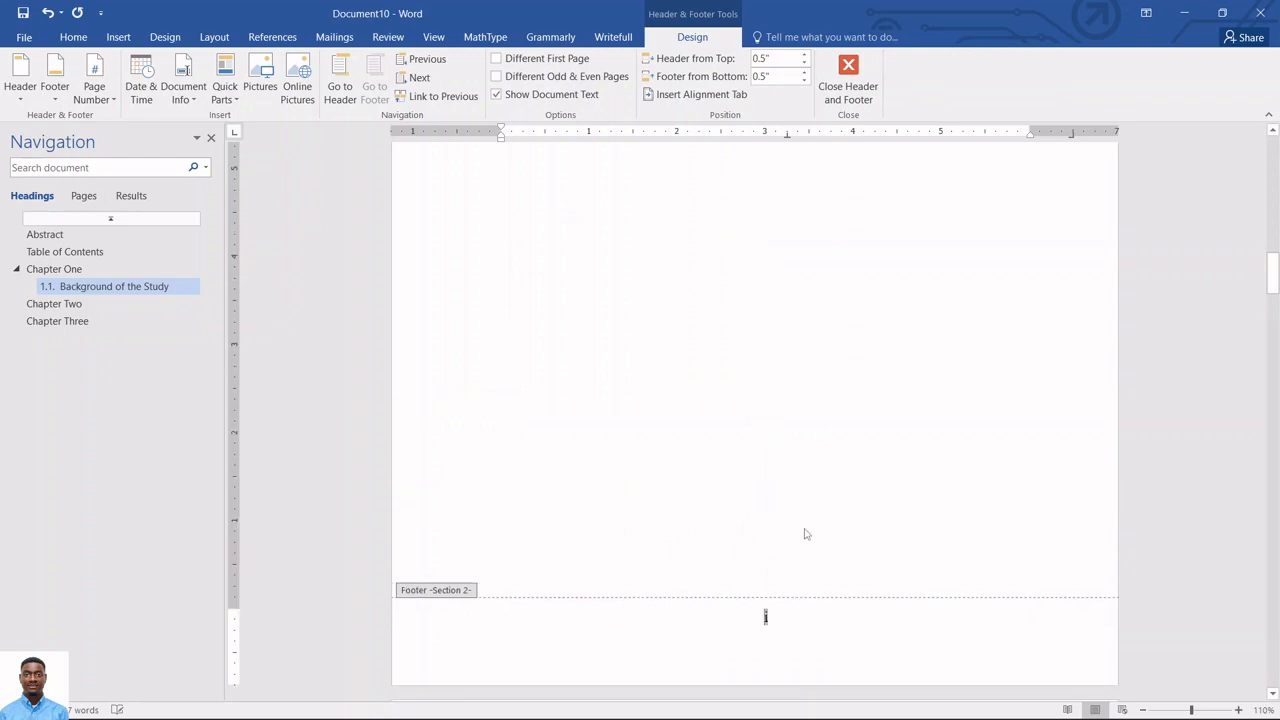
# Set the Section 3 page numbering on the Chapter One page to start at 1, and close the footer.
pyautogui.scroll(10, 816, 470)
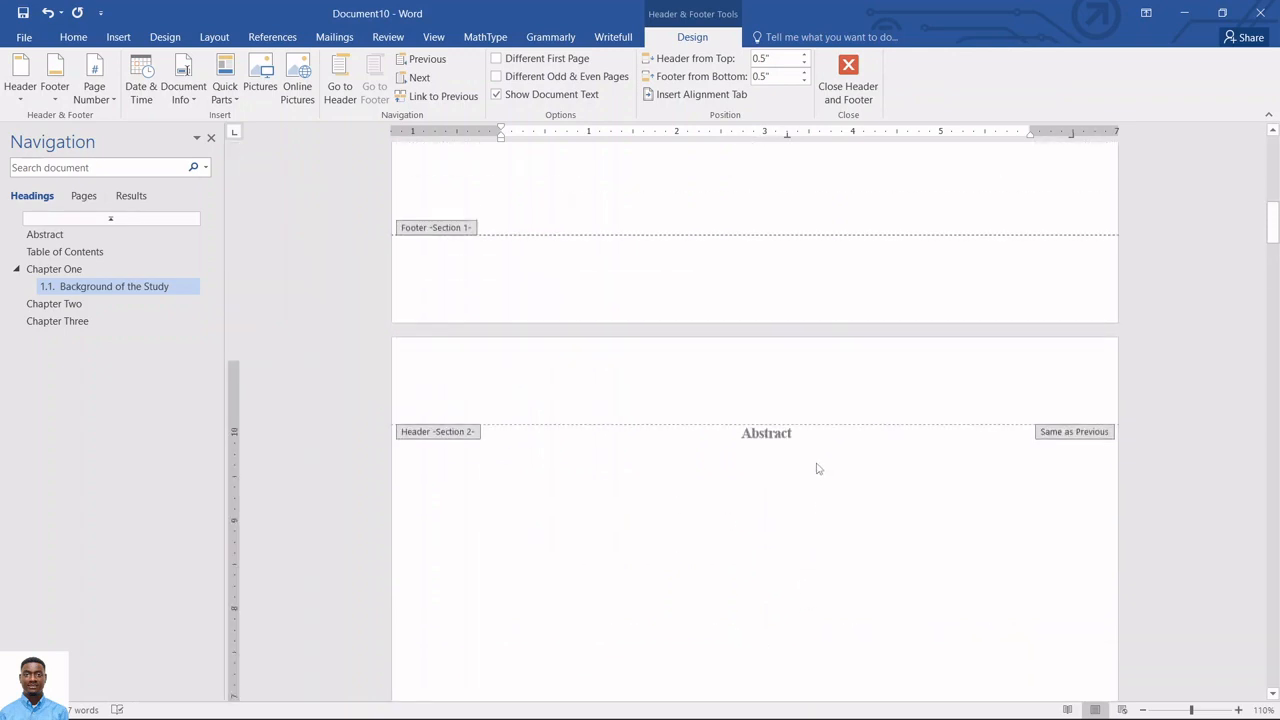
pyautogui.scroll(8, 816, 468)
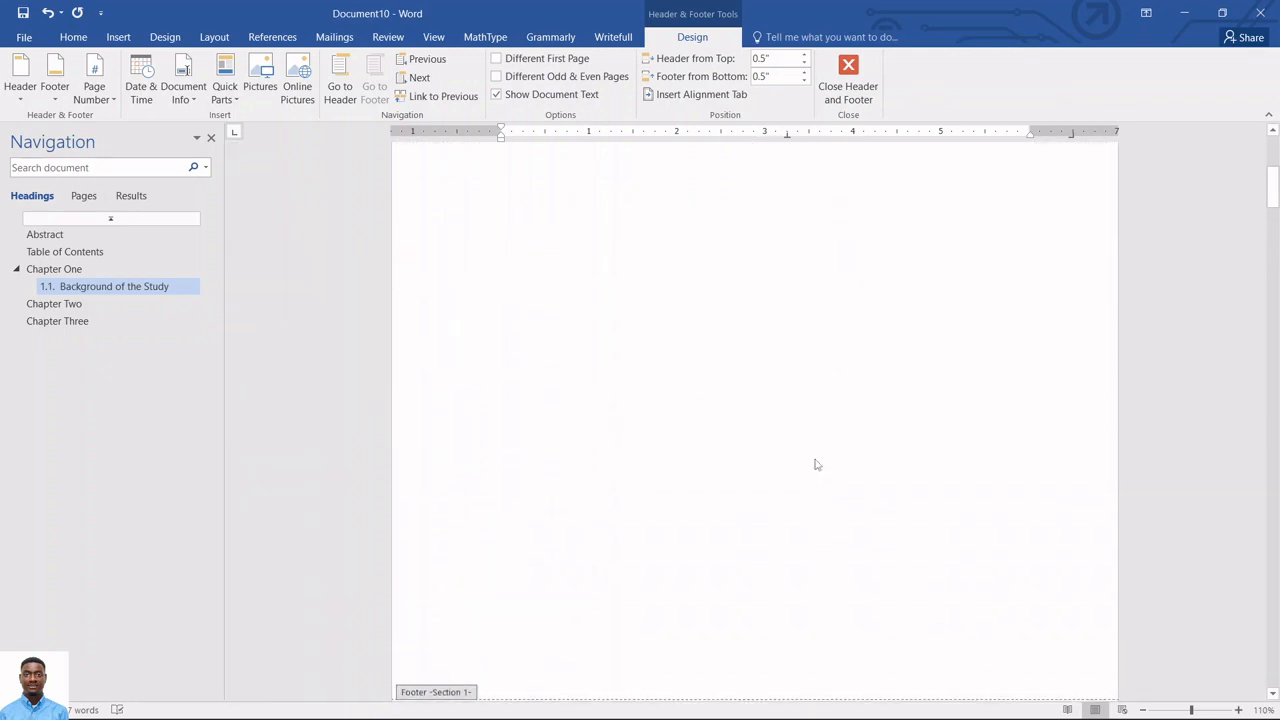
pyautogui.scroll(-5, 816, 462)
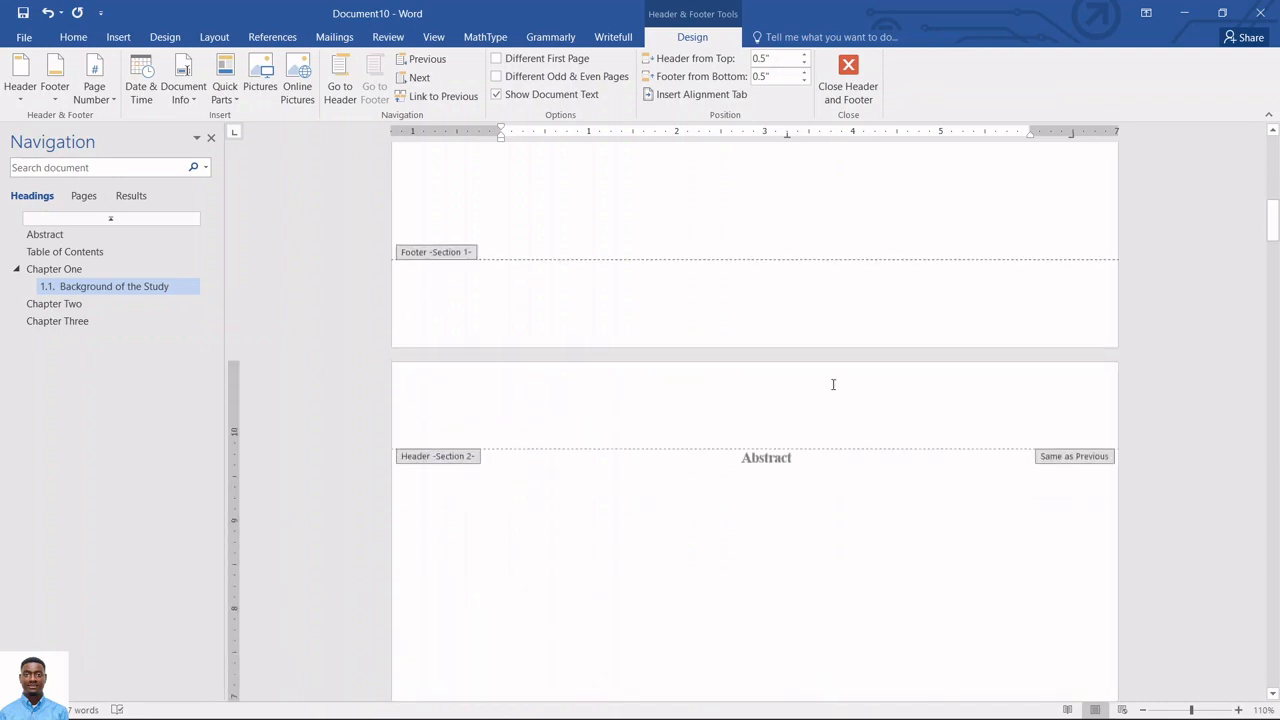
pyautogui.scroll(-15, 833, 384)
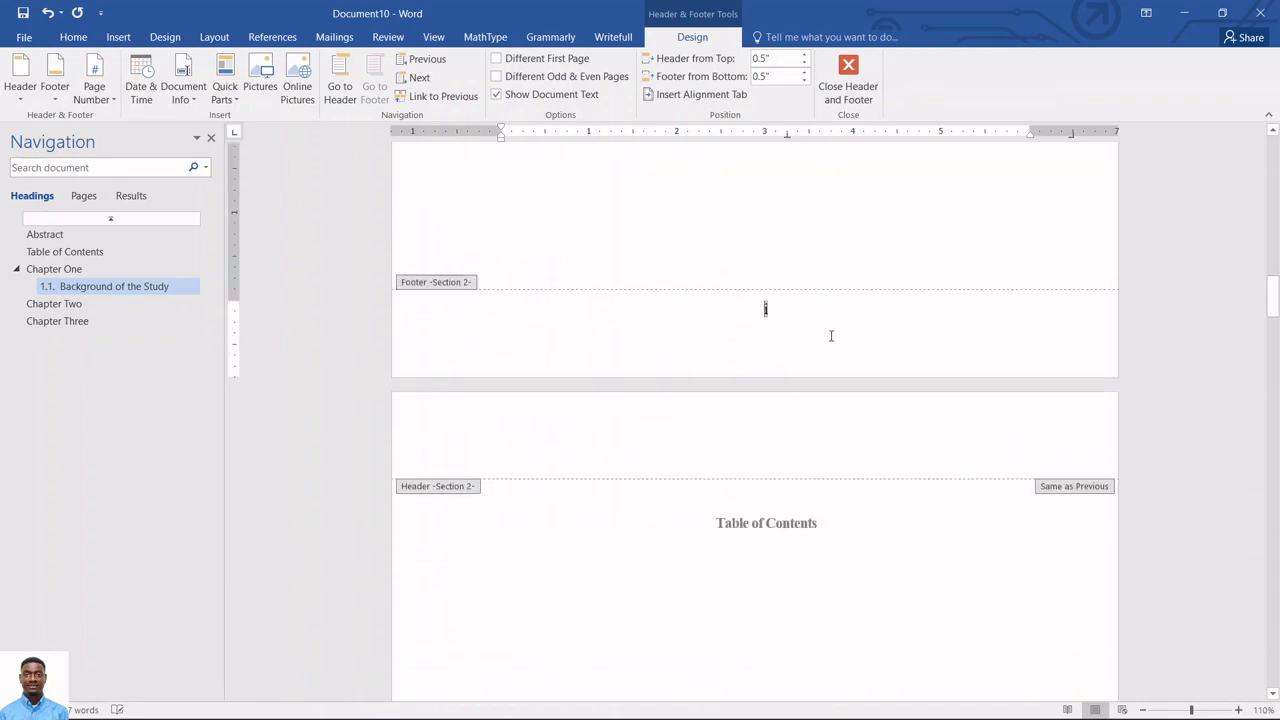
pyautogui.scroll(-15, 830, 336)
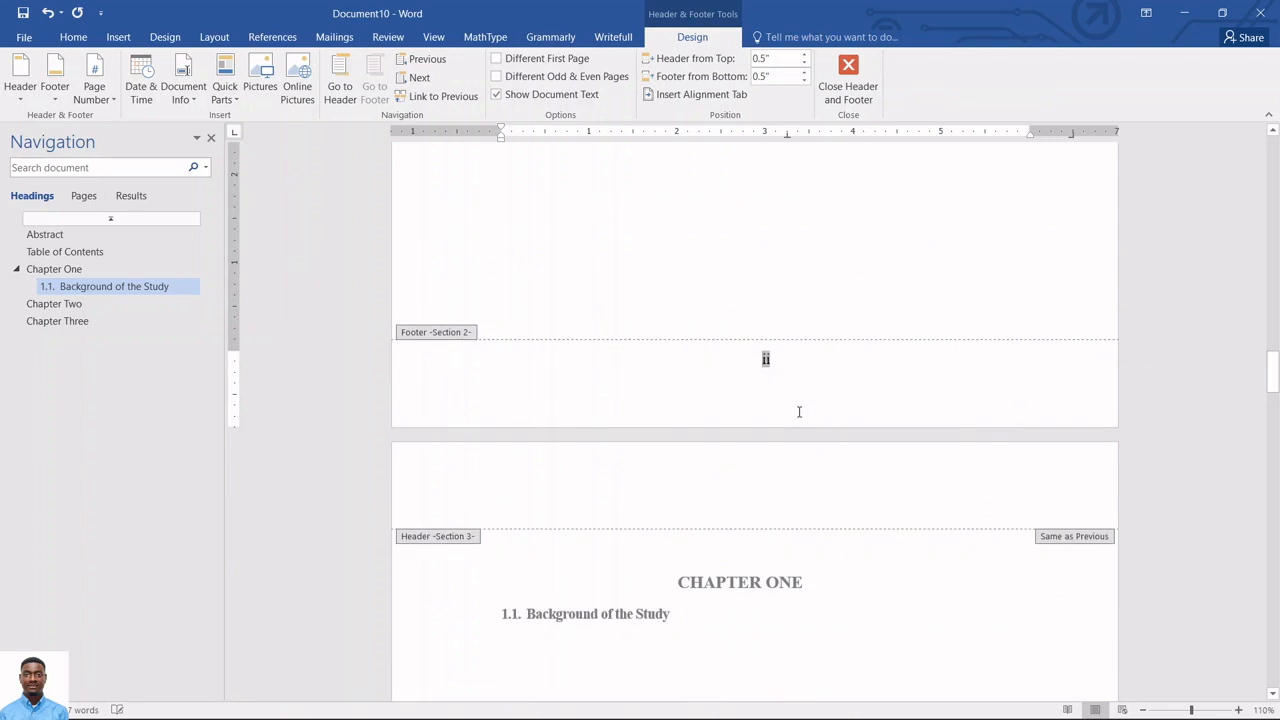
pyautogui.scroll(-15, 799, 411)
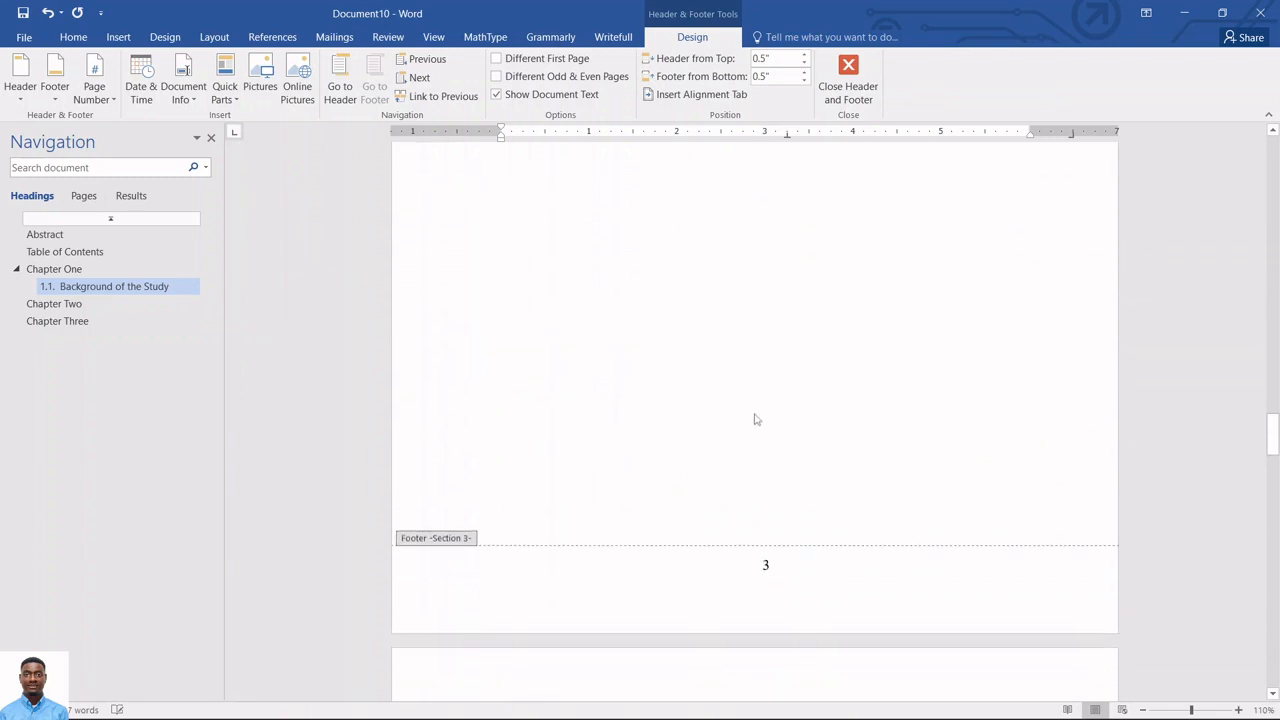
pyautogui.scroll(-2, 760, 440)
pyautogui.click(769, 490)
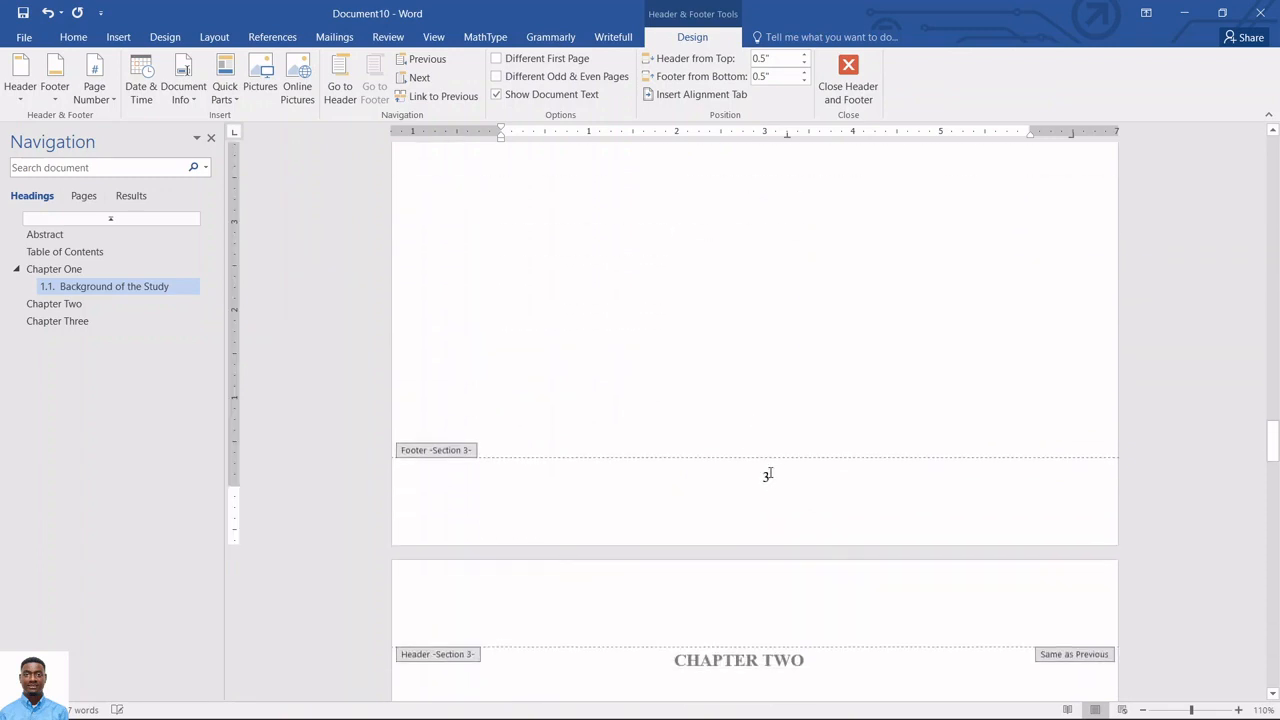
pyautogui.doubleClick(767, 475)
pyautogui.rightClick(766, 476)
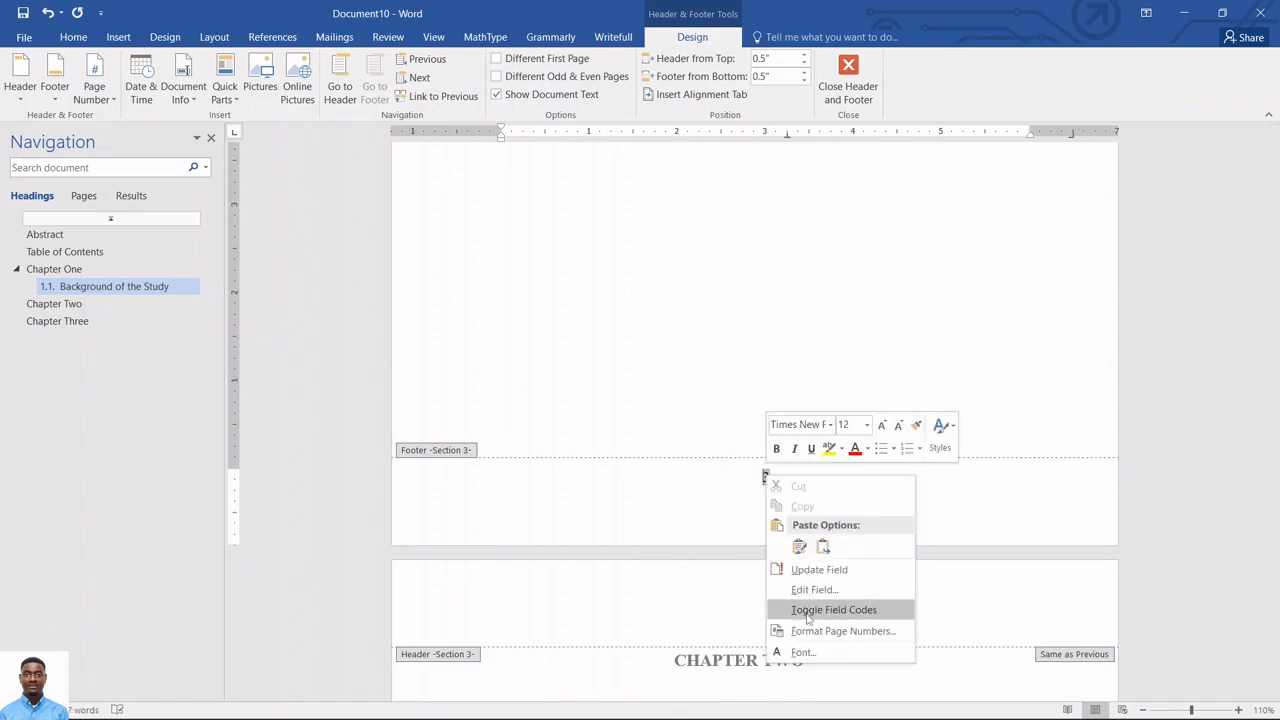
pyautogui.click(811, 630)
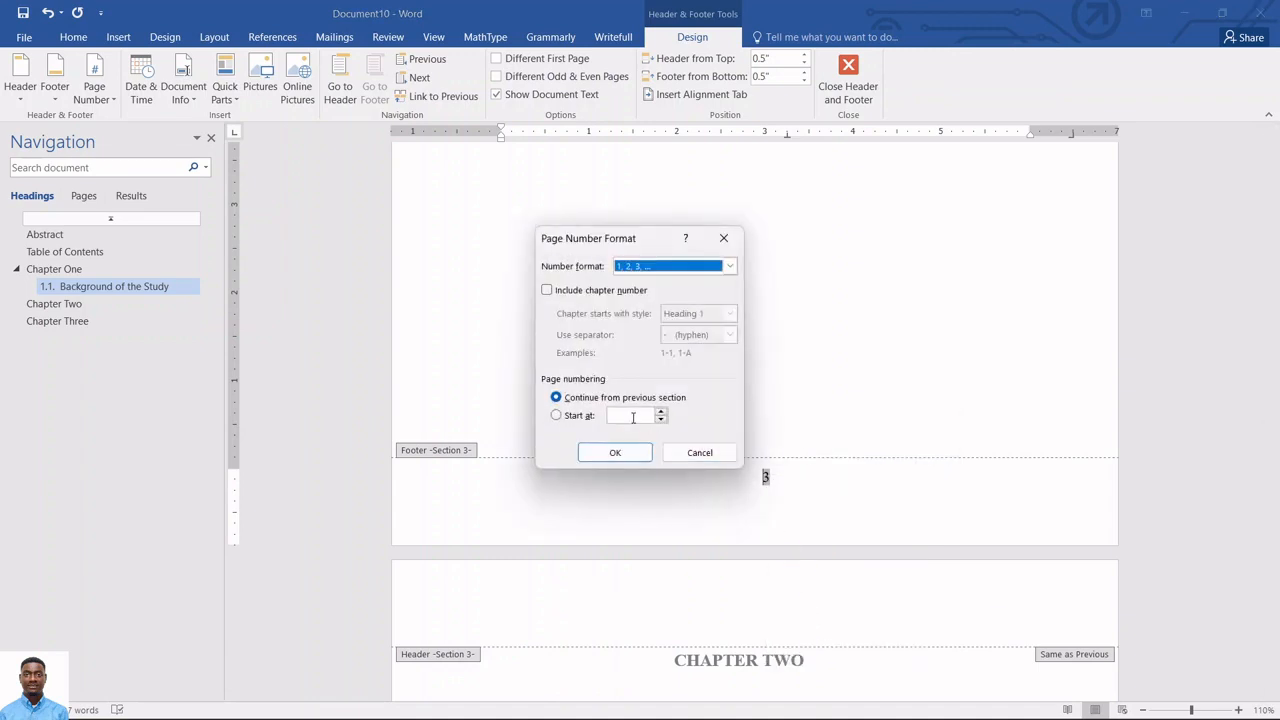
pyautogui.click(660, 414)
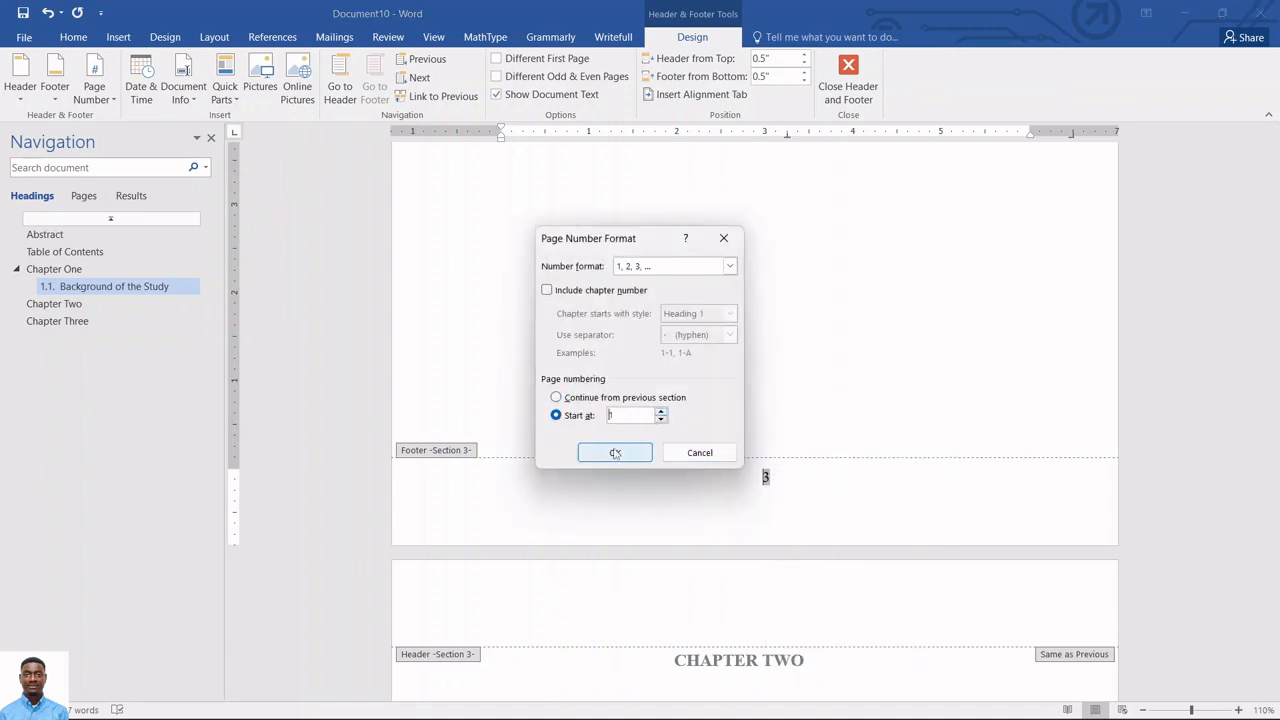
pyautogui.click(614, 452)
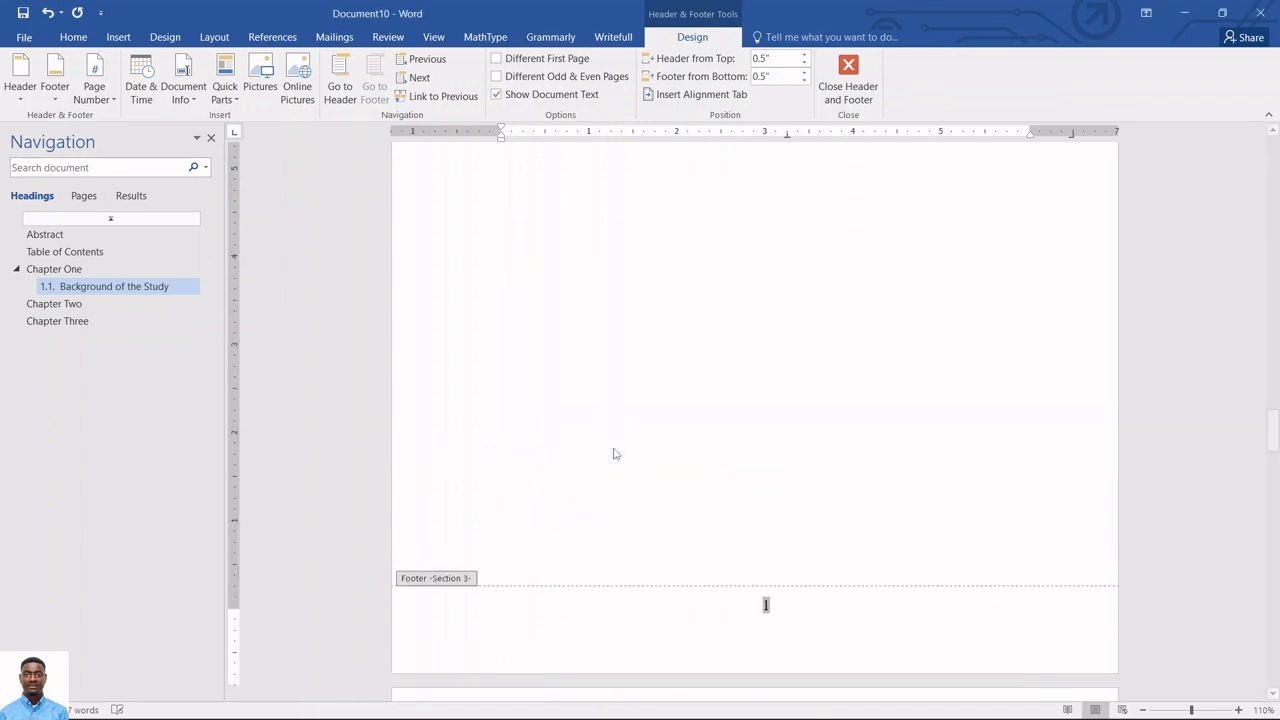
pyautogui.doubleClick(790, 365)
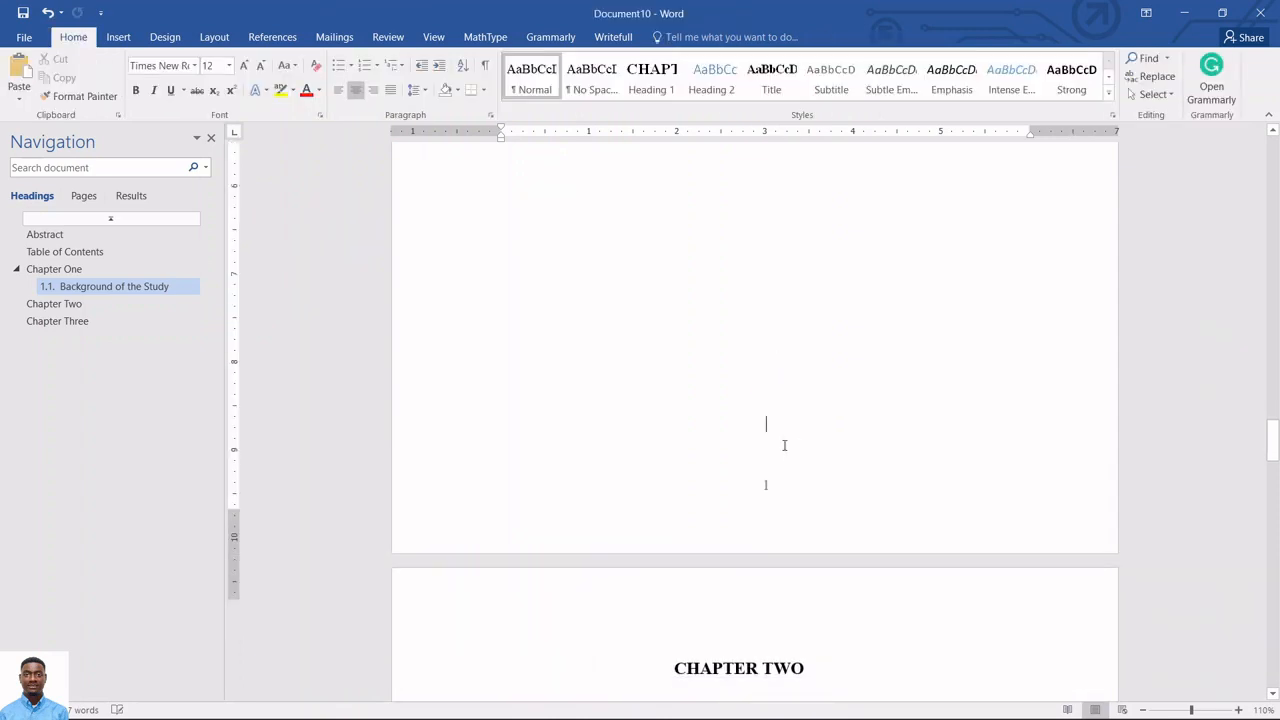
pyautogui.scroll(3, 783, 430)
pyautogui.scroll(5, 785, 400)
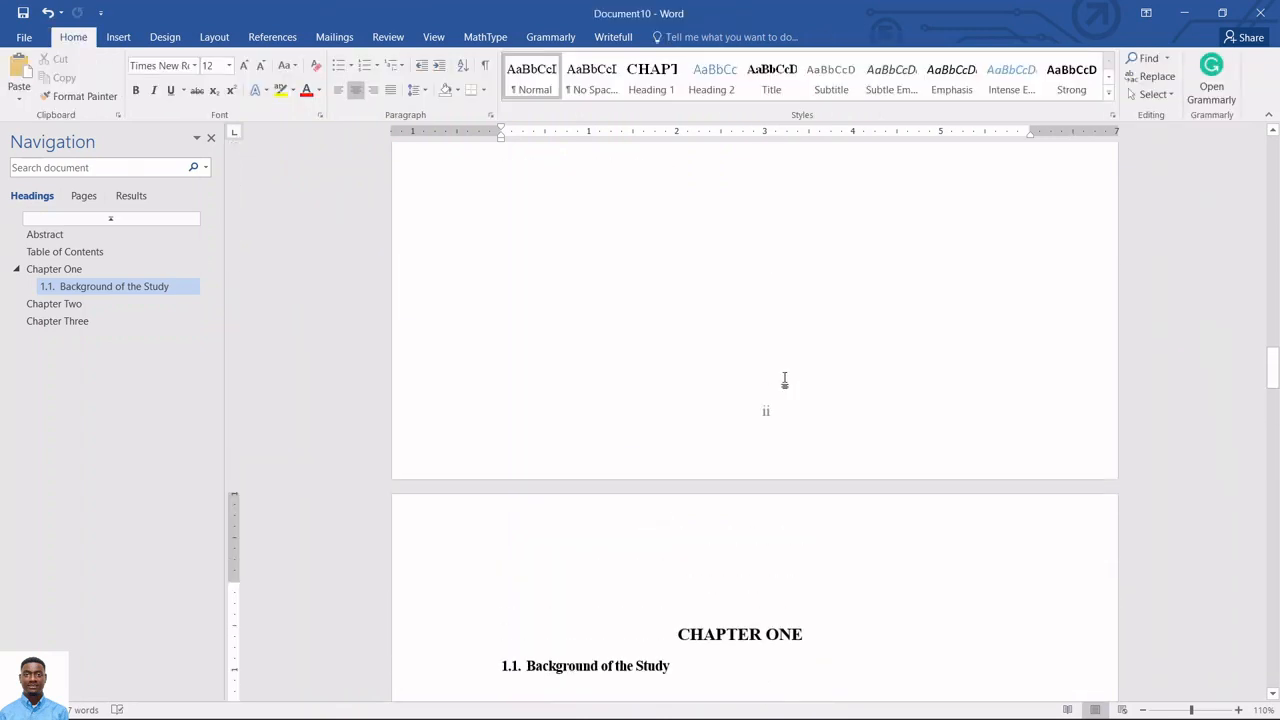
# Check the page numbering in the footers from the cover page through the Abstract and Table of Contents pages to Chapter One.
pyautogui.scroll(-2, 776, 434)
pyautogui.scroll(5, 770, 425)
pyautogui.scroll(5, 781, 411)
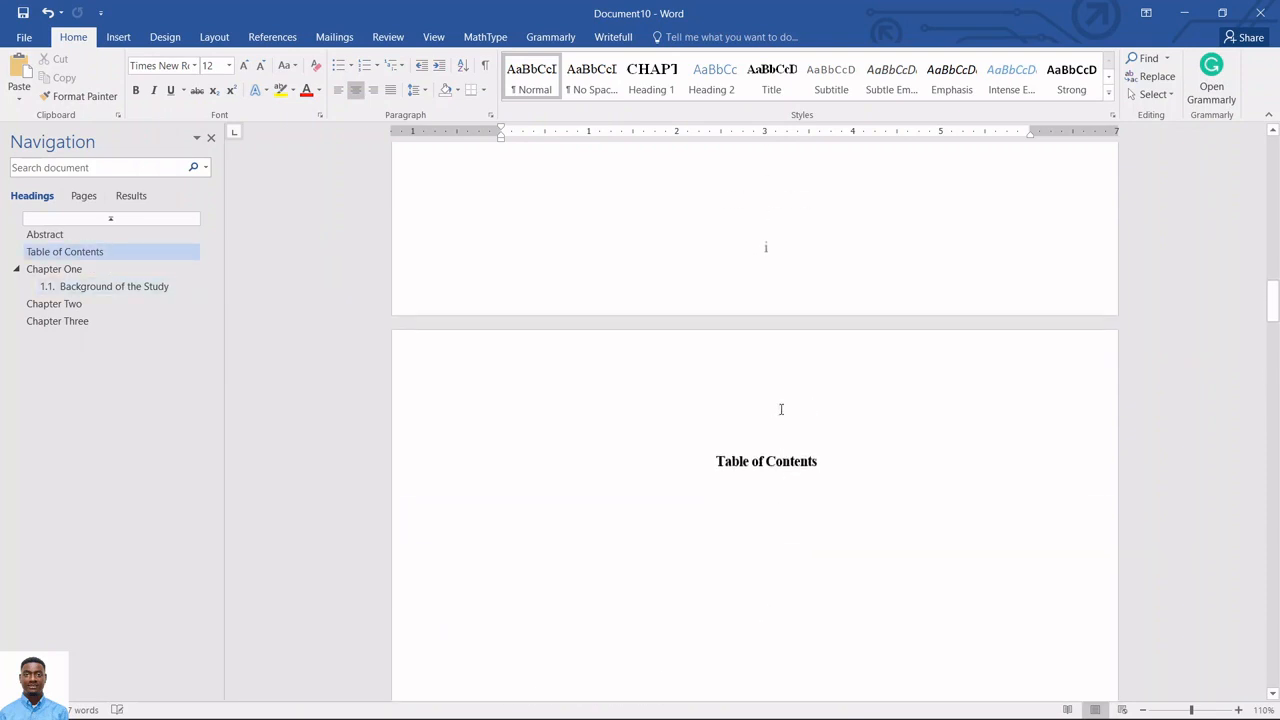
pyautogui.scroll(5, 781, 407)
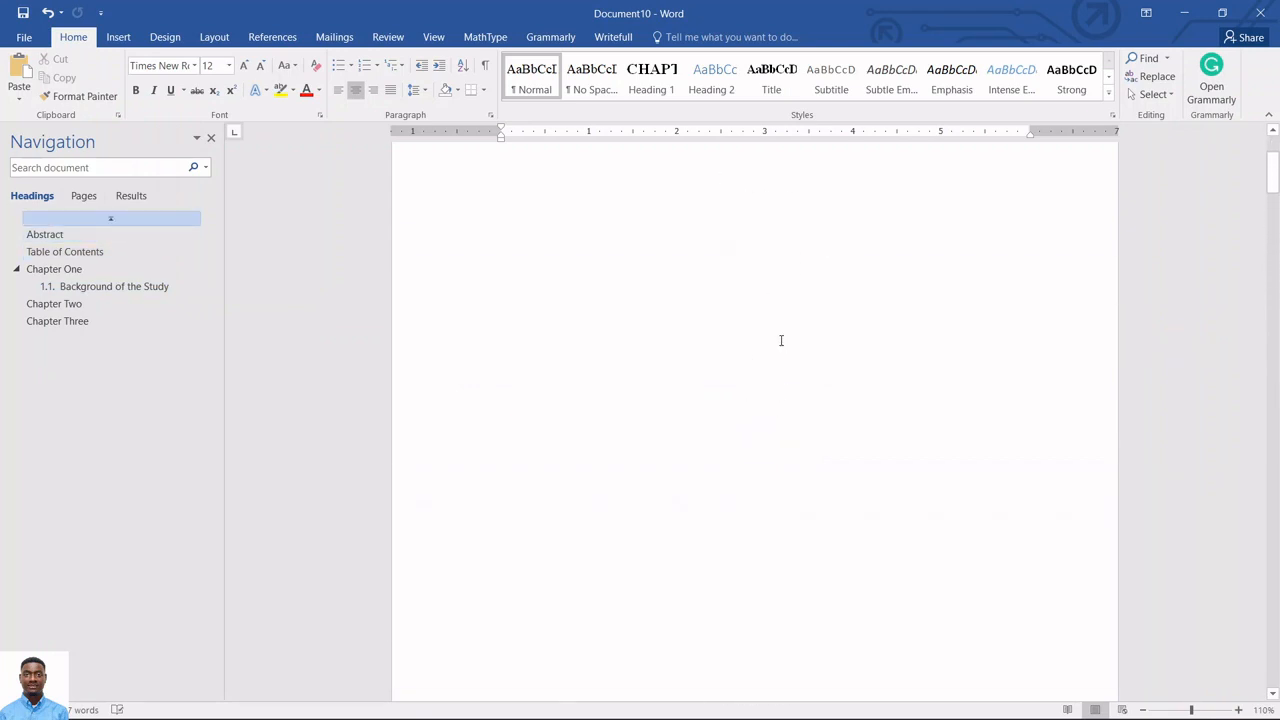
pyautogui.scroll(-5, 781, 345)
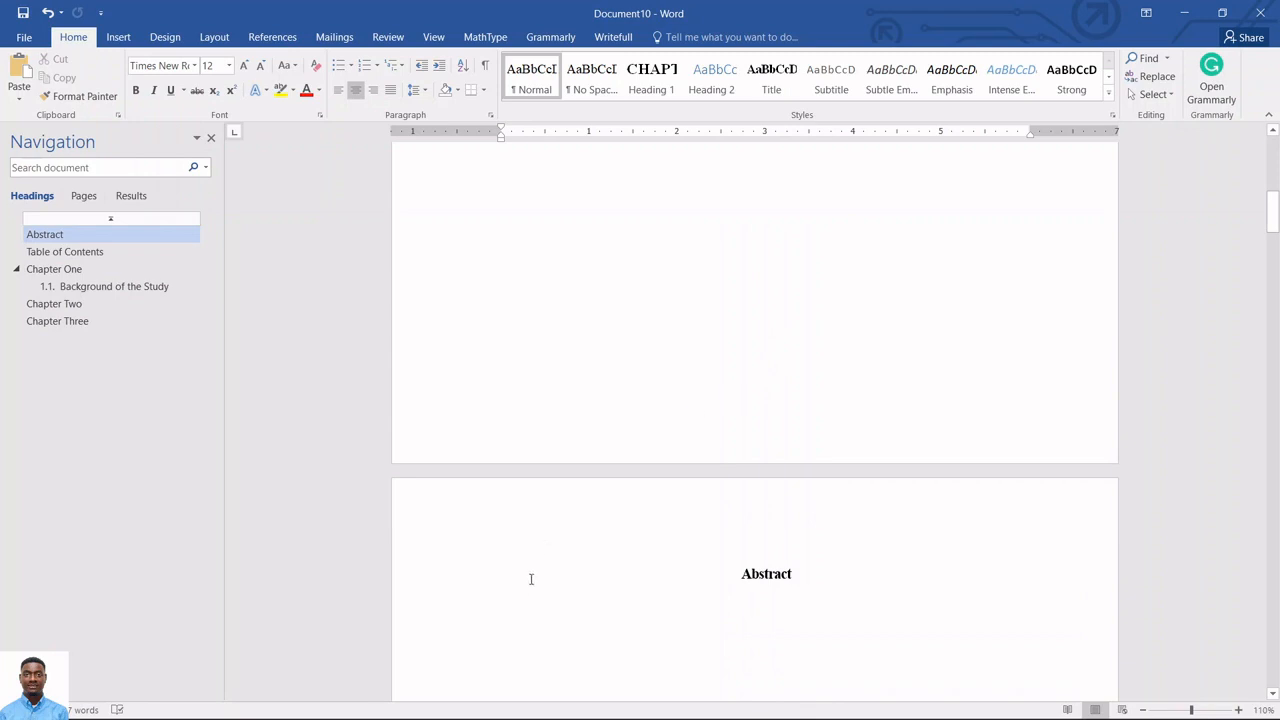
pyautogui.scroll(-5, 617, 406)
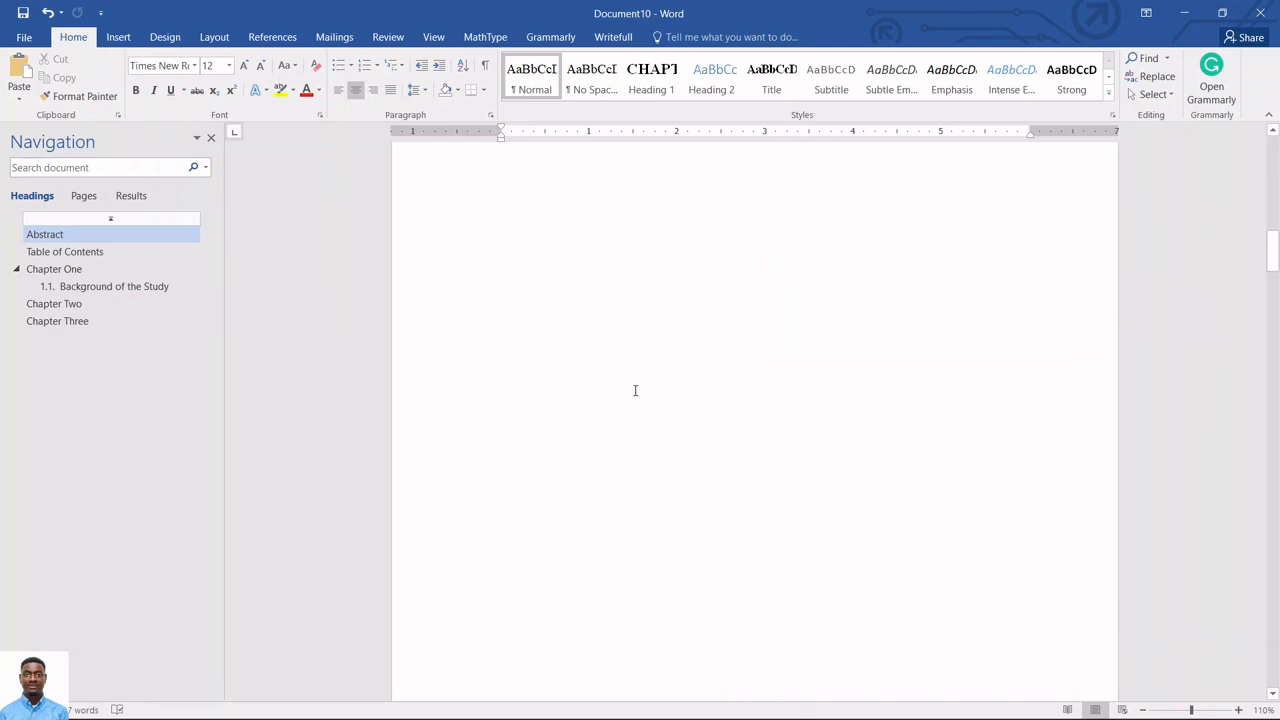
pyautogui.scroll(-10, 633, 400)
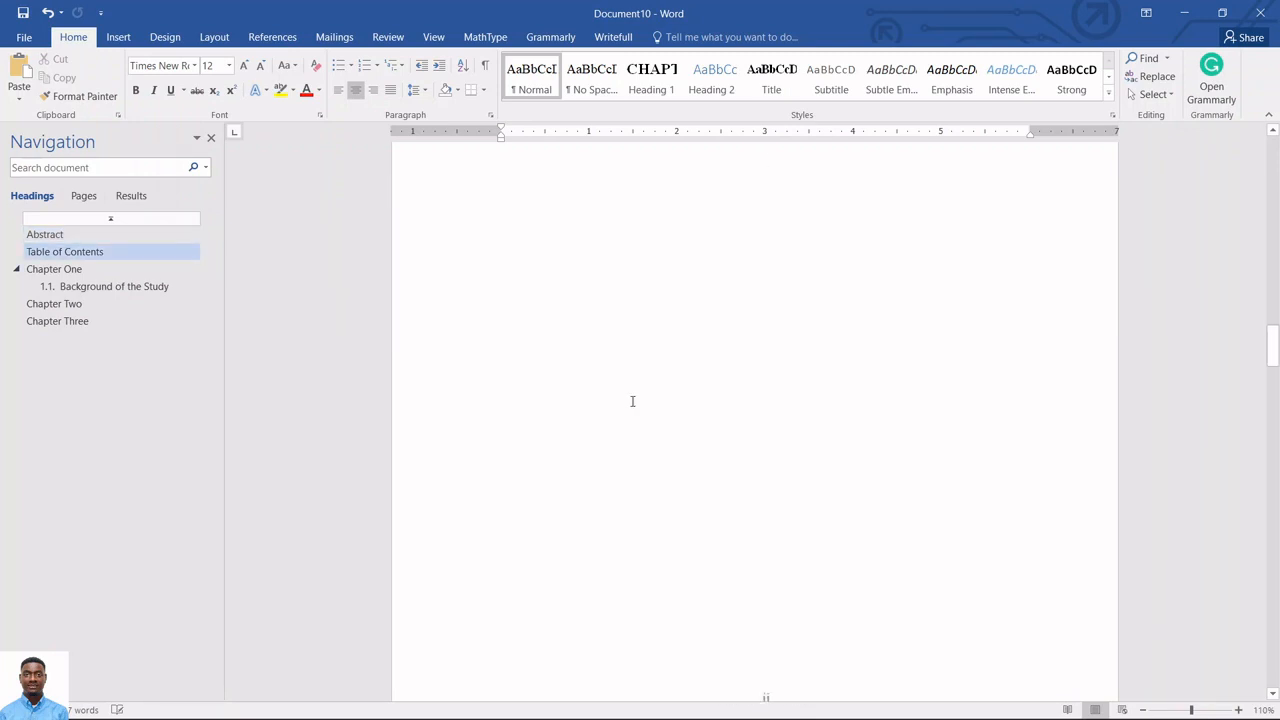
pyautogui.scroll(-7, 632, 406)
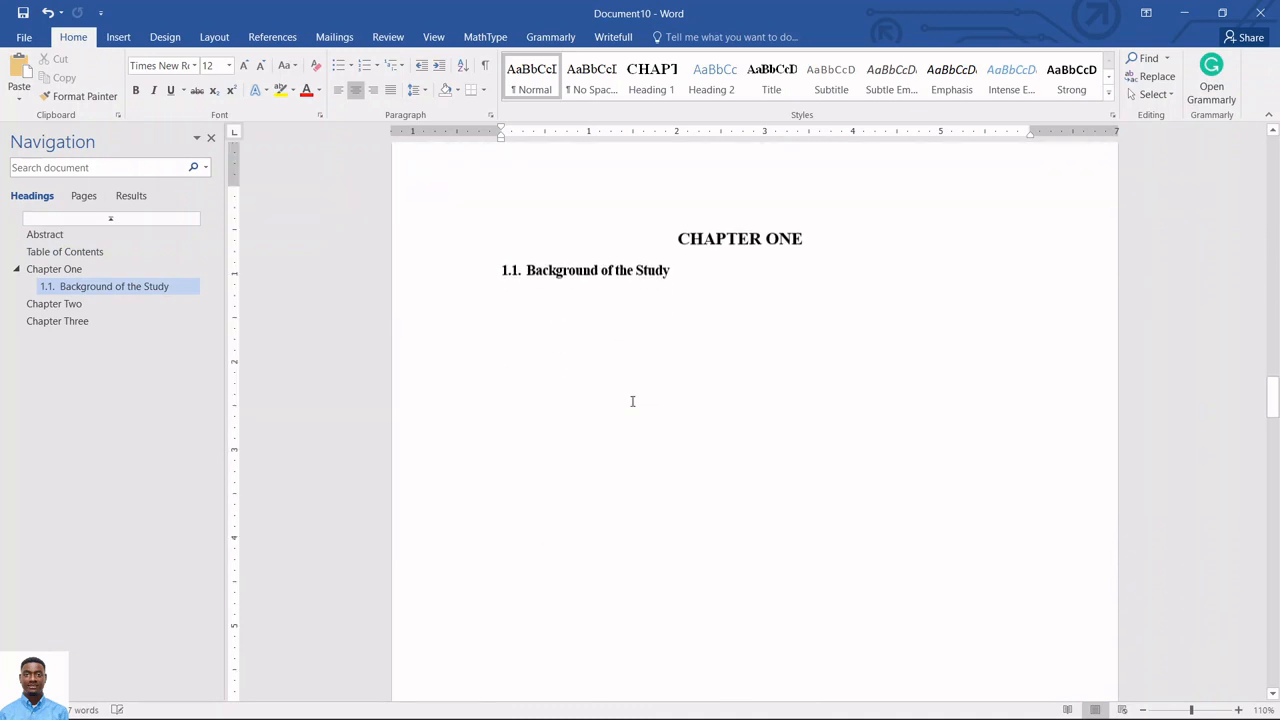
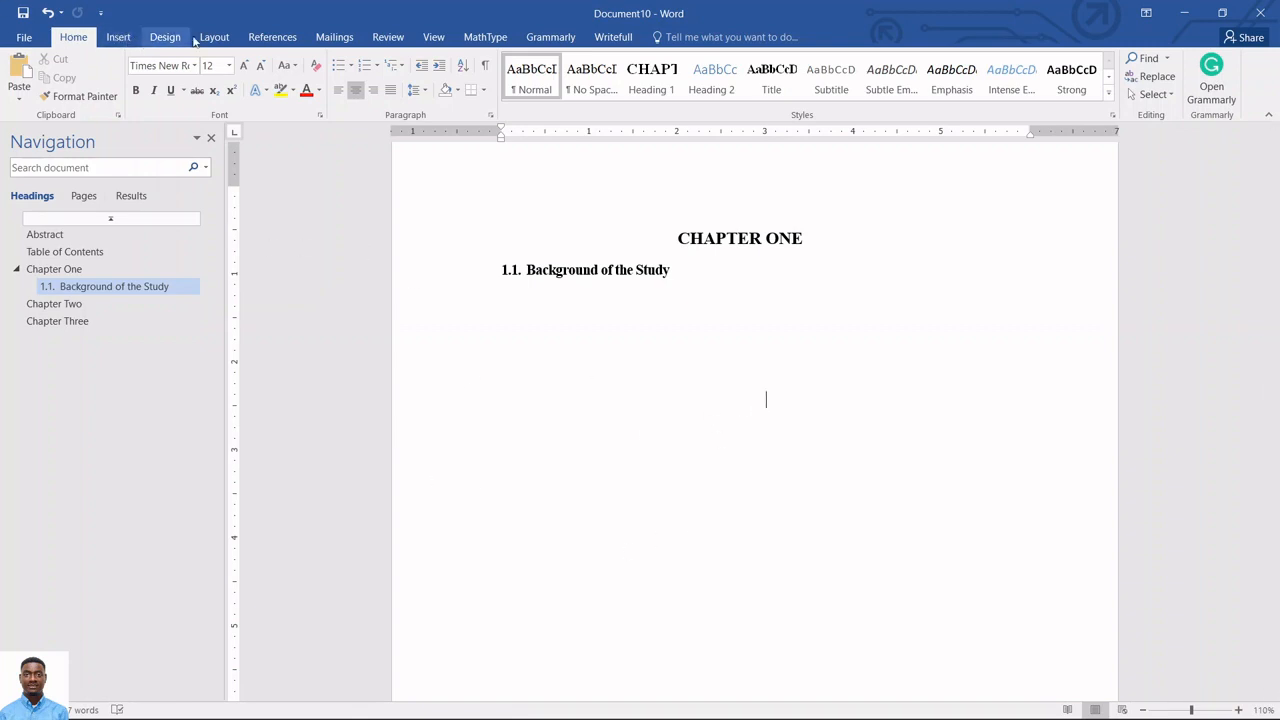
# Bring up the referencing commands for the table of contents, citations and captions.
pyautogui.click(273, 37)
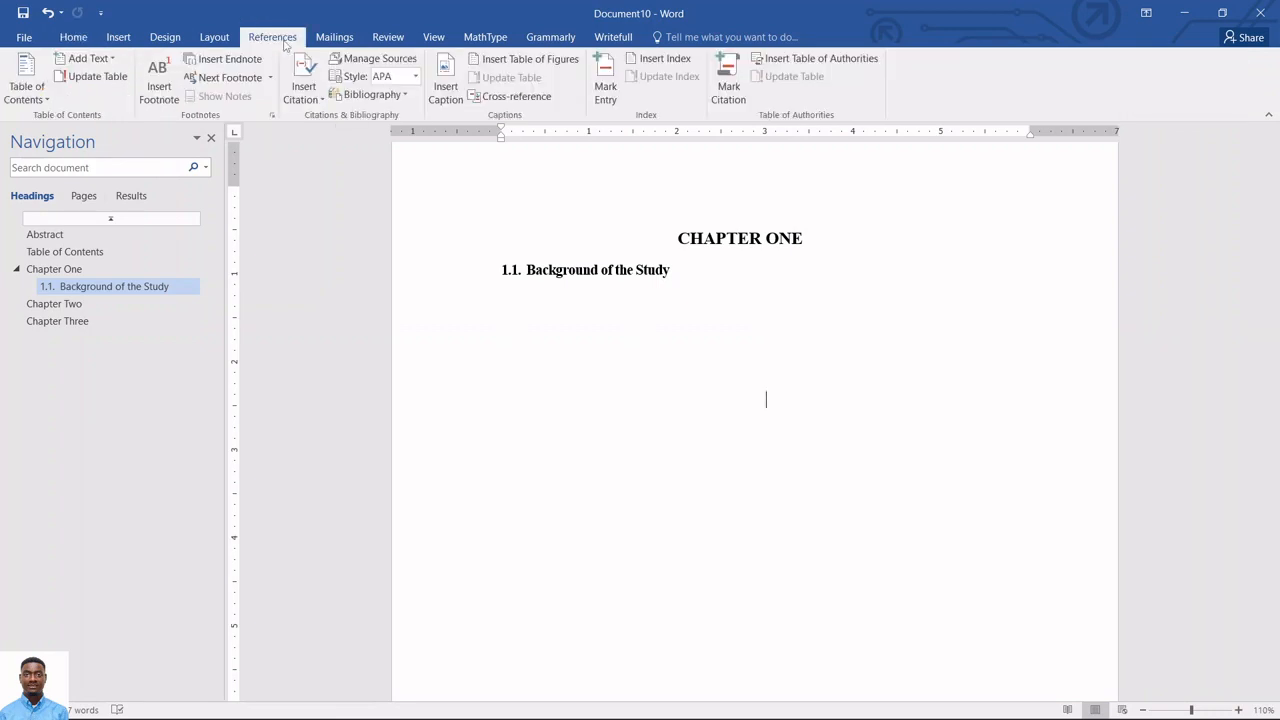
# Copy the Tank JPEG image from Local Disk (D:) and paste it below the Background of the Study heading.
pyautogui.click(447, 80)
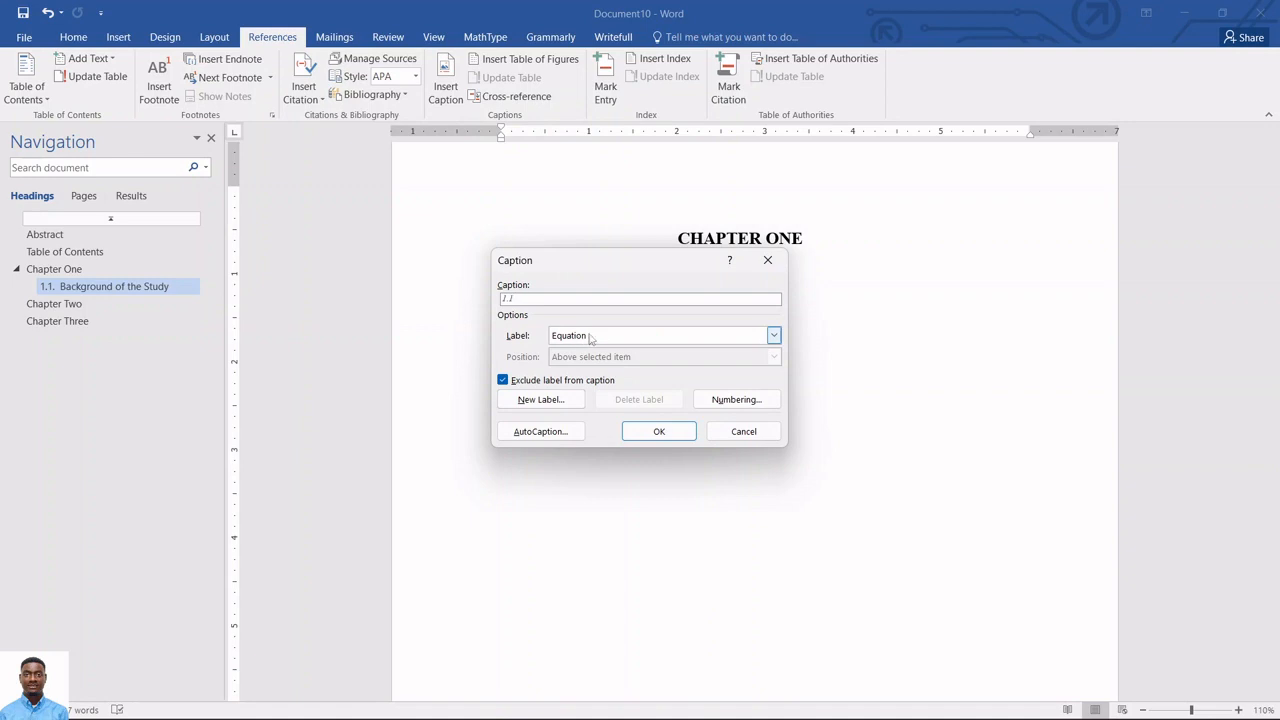
pyautogui.click(743, 431)
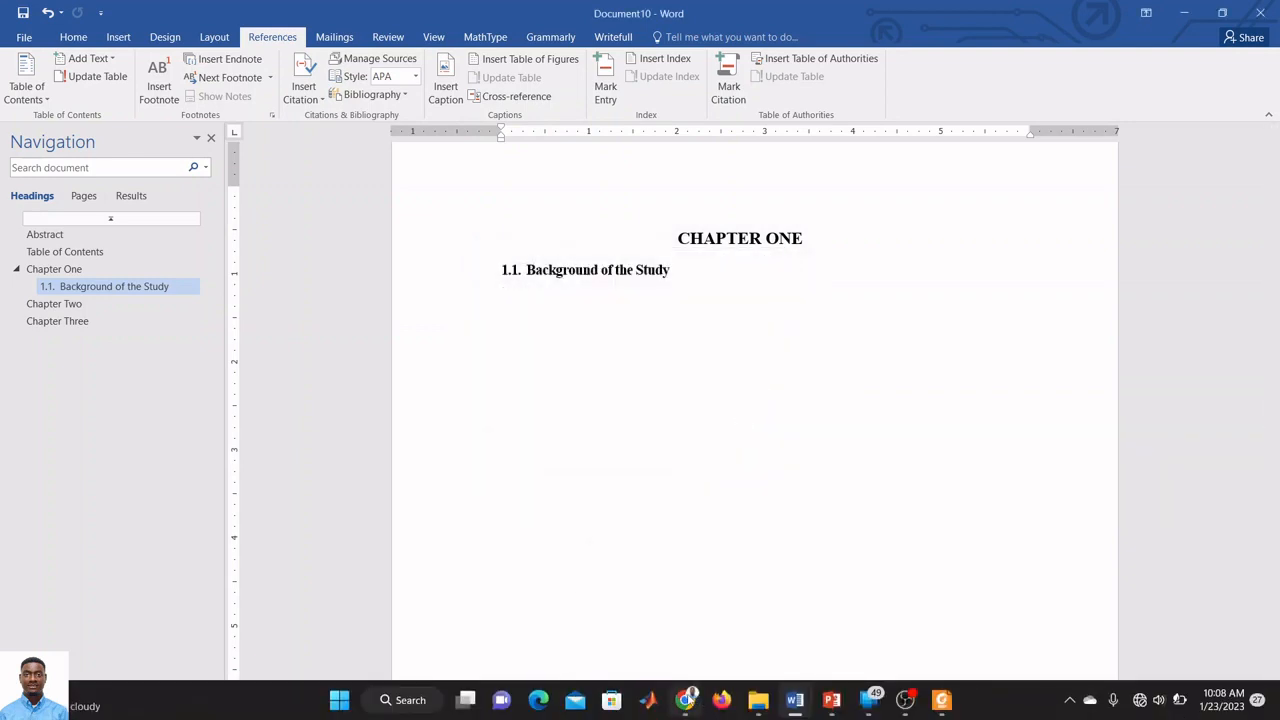
pyautogui.moveTo(688, 706)
pyautogui.click(758, 700)
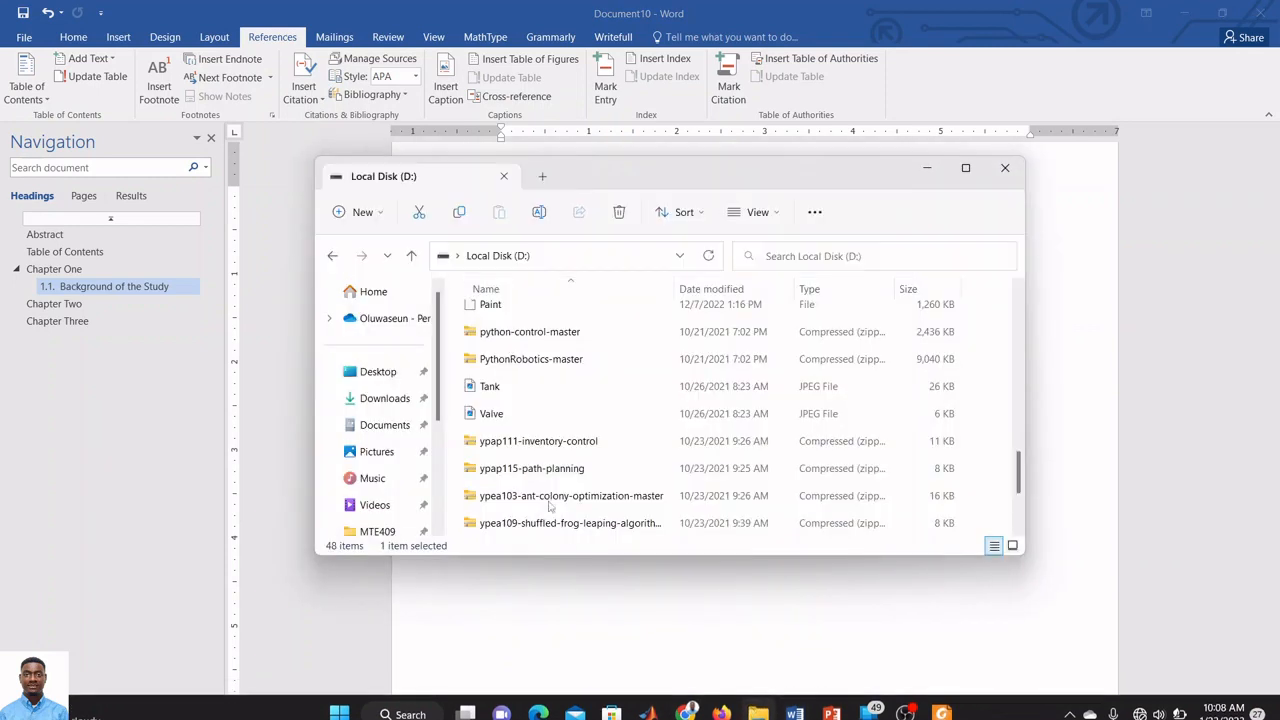
pyautogui.click(505, 388)
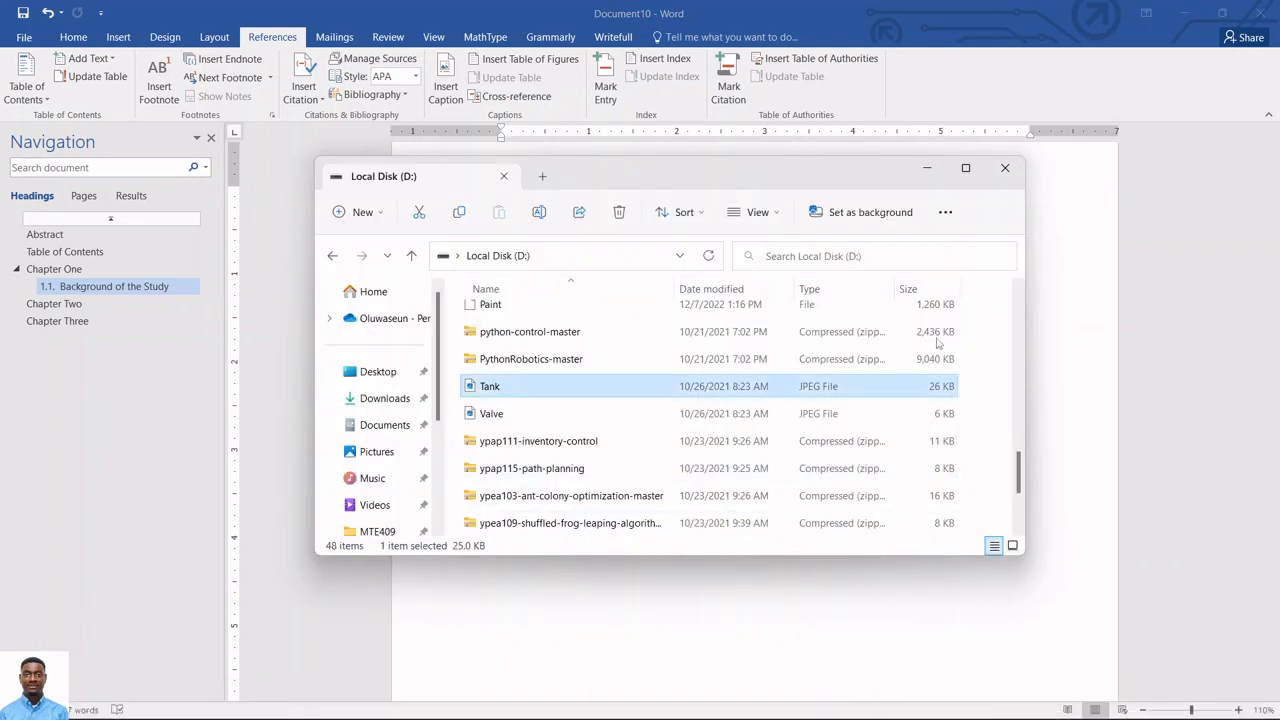
pyautogui.click(1071, 333)
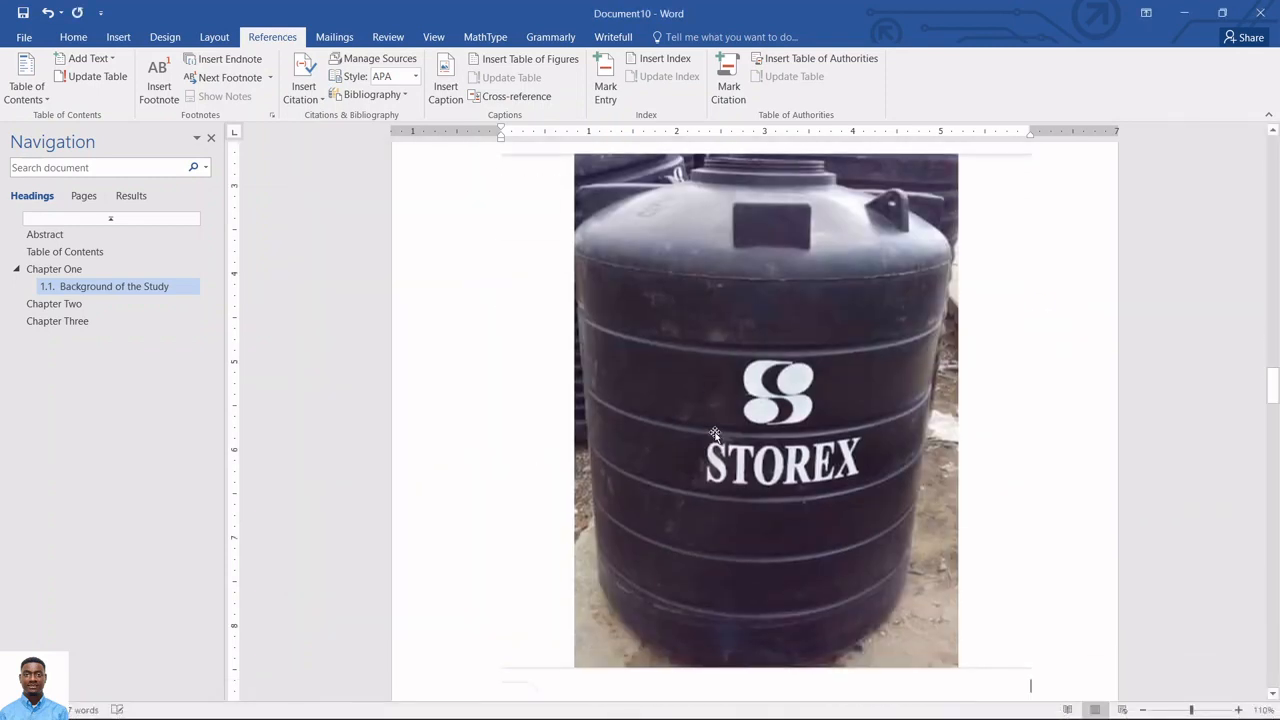
# Shrink the pasted tank picture to about 3.75 inches wide and 2.1 inches tall.
pyautogui.moveTo(765, 673); pyautogui.dragTo(749, 306)
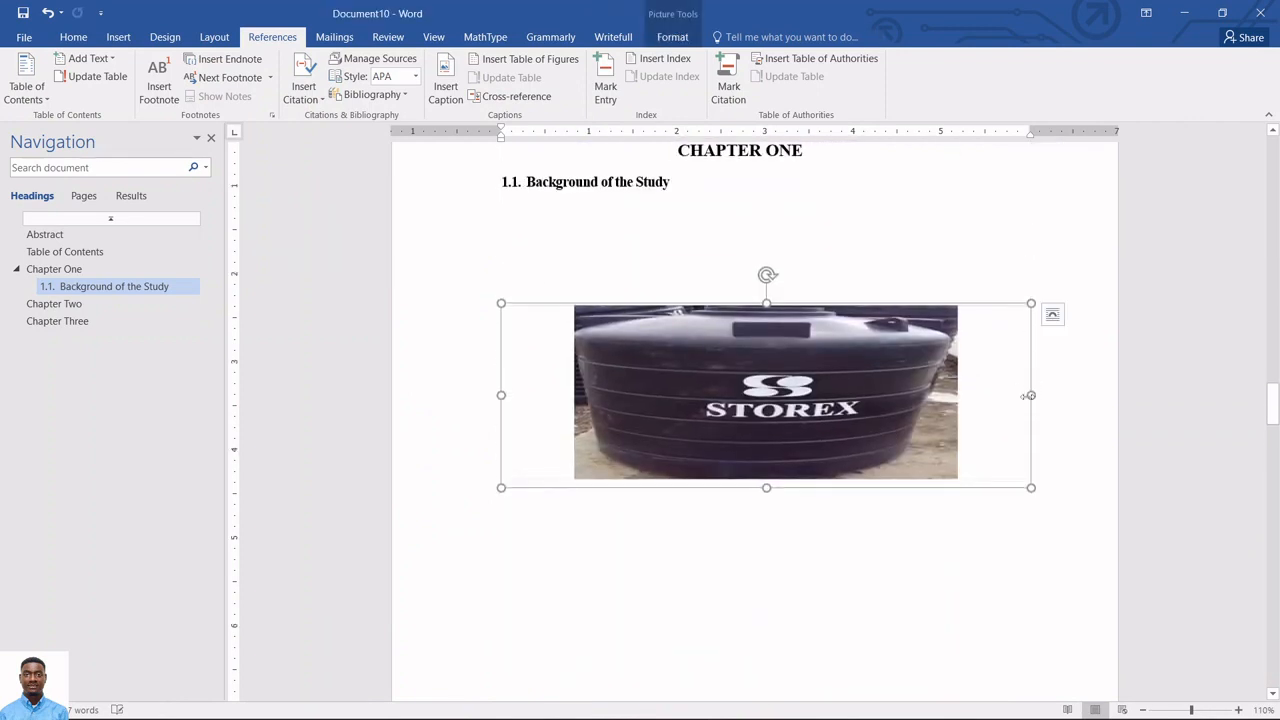
pyautogui.moveTo(1030, 394); pyautogui.dragTo(931, 395)
pyautogui.click(950, 433)
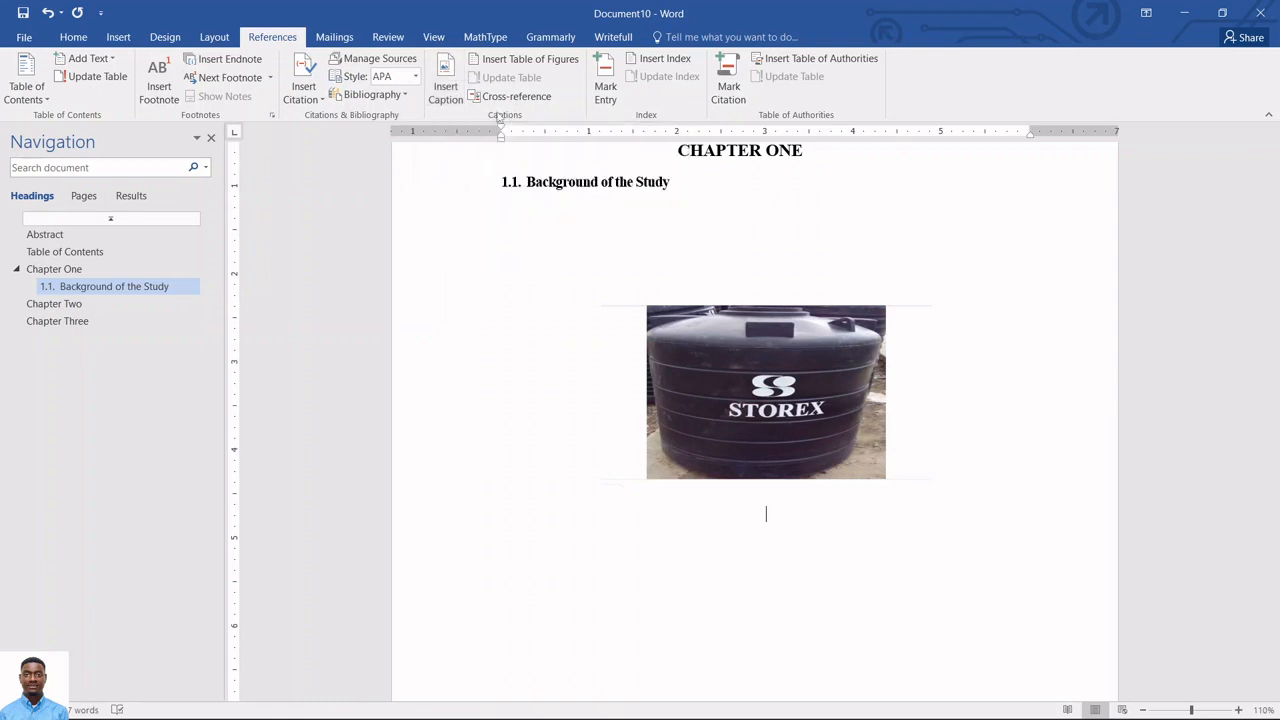
# Start a caption below the tank picture using the Figure label, with the label included in the caption text.
pyautogui.click(445, 88)
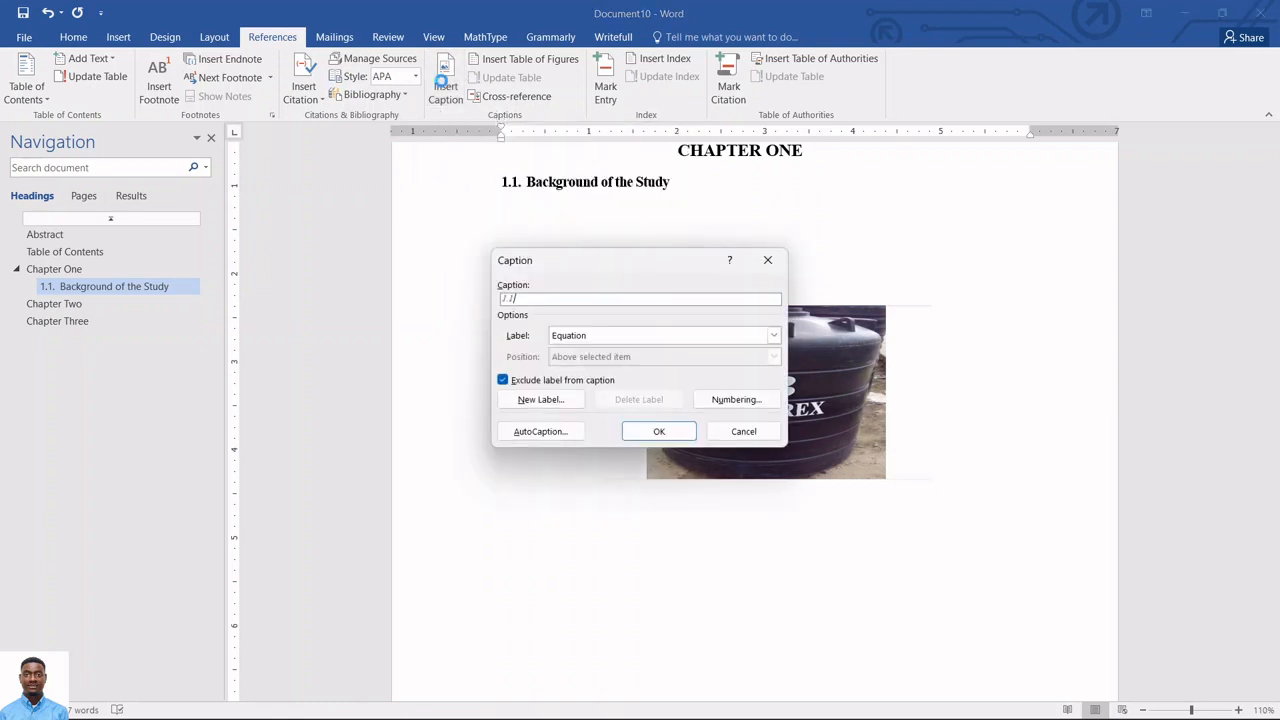
pyautogui.click(774, 336)
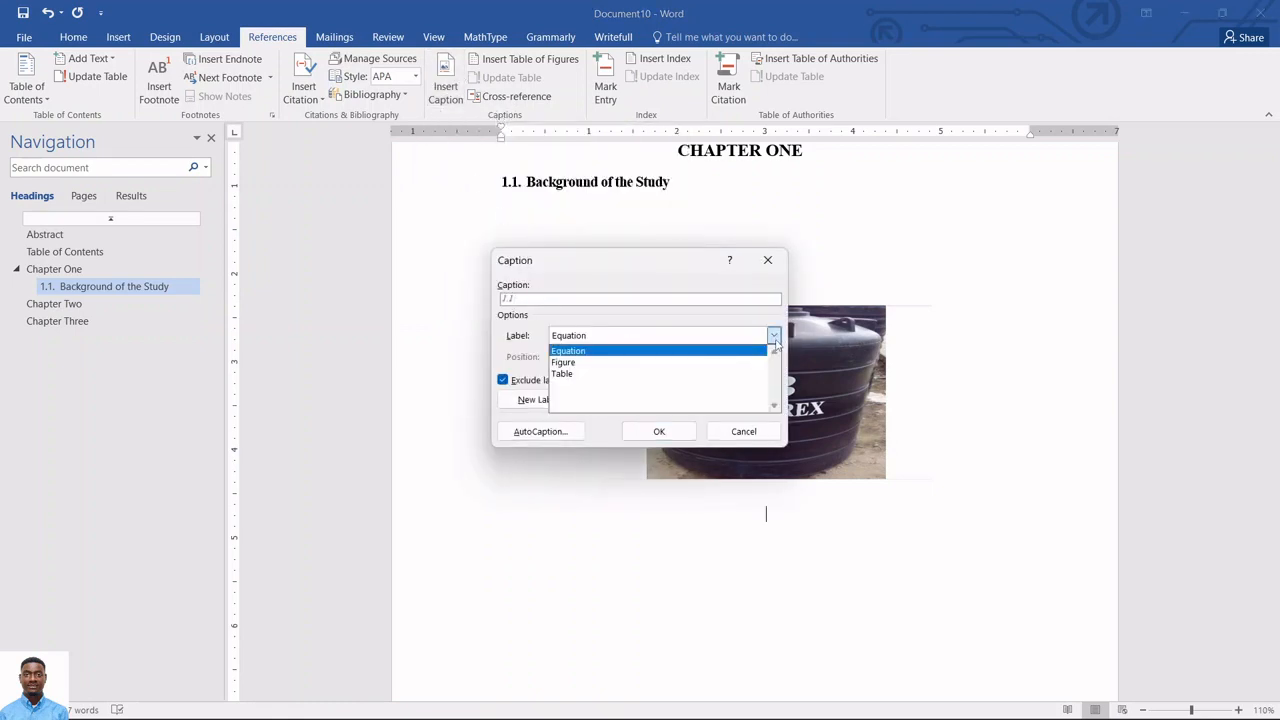
pyautogui.click(628, 364)
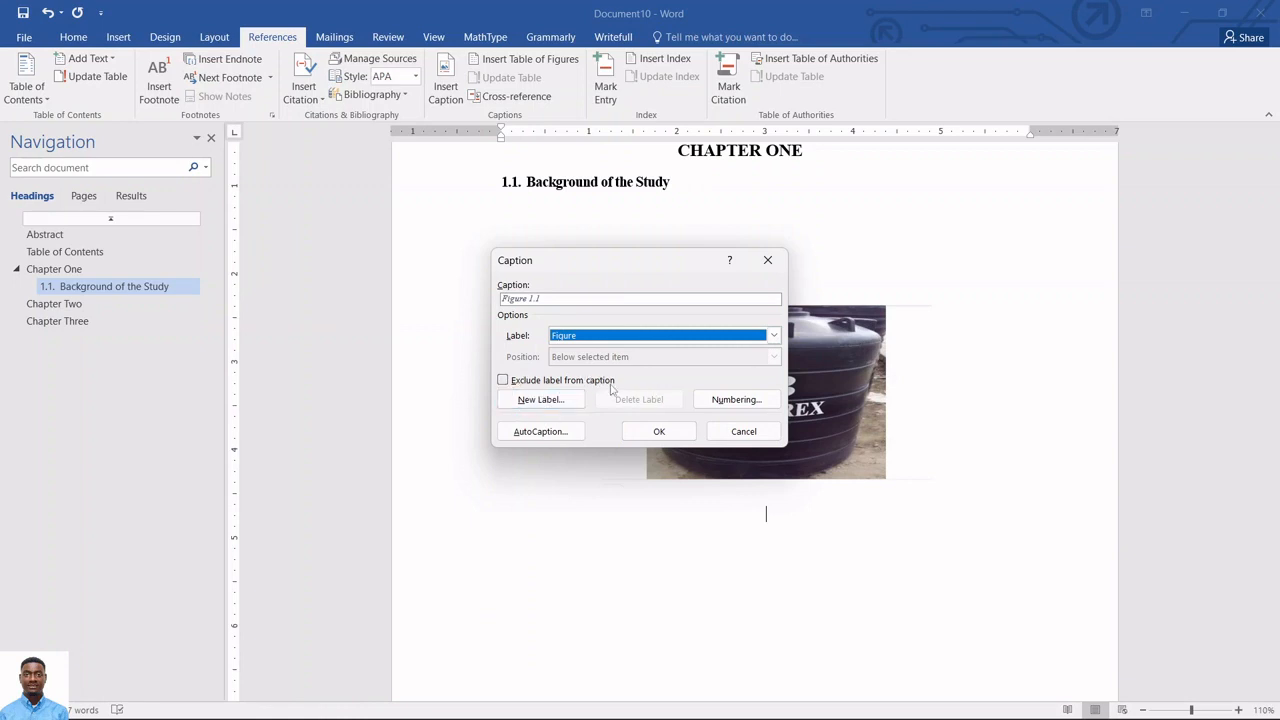
pyautogui.click(503, 380)
pyautogui.click(503, 380)
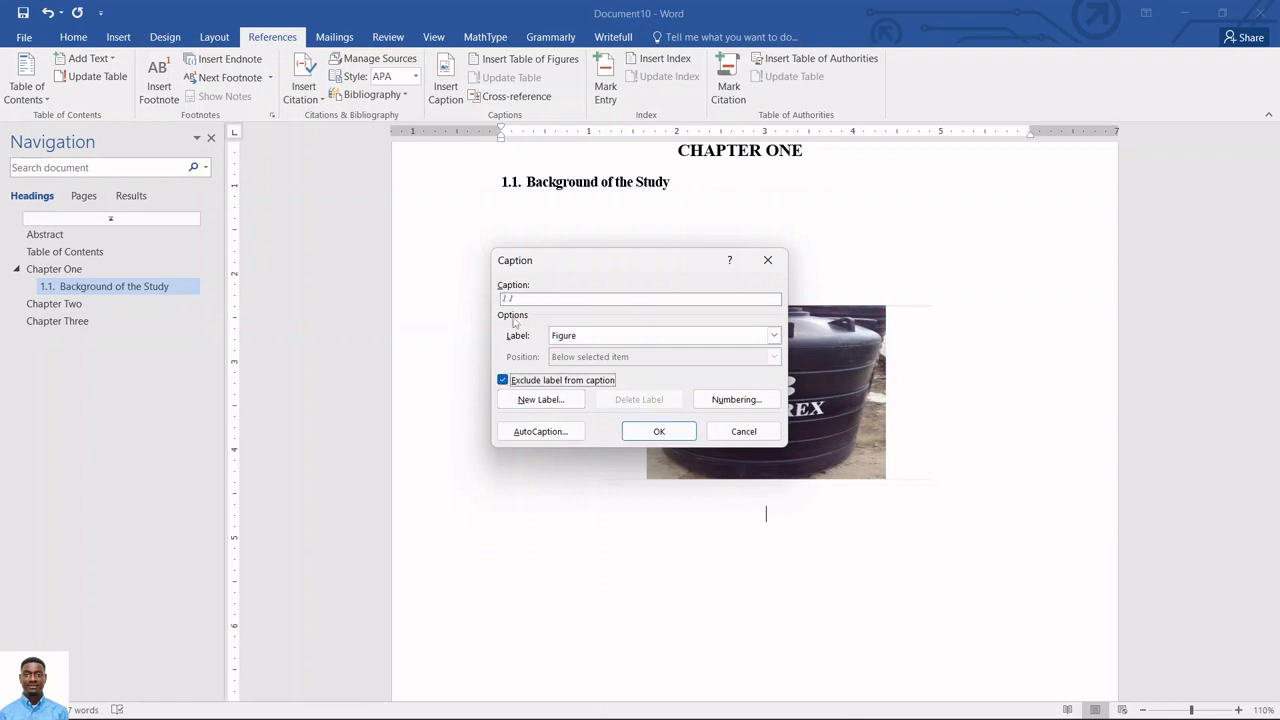
pyautogui.click(503, 380)
# Include the Heading 1 chapter number with a period separator in the caption numbering, and insert the Figure 1.1 caption.
pyautogui.click(737, 400)
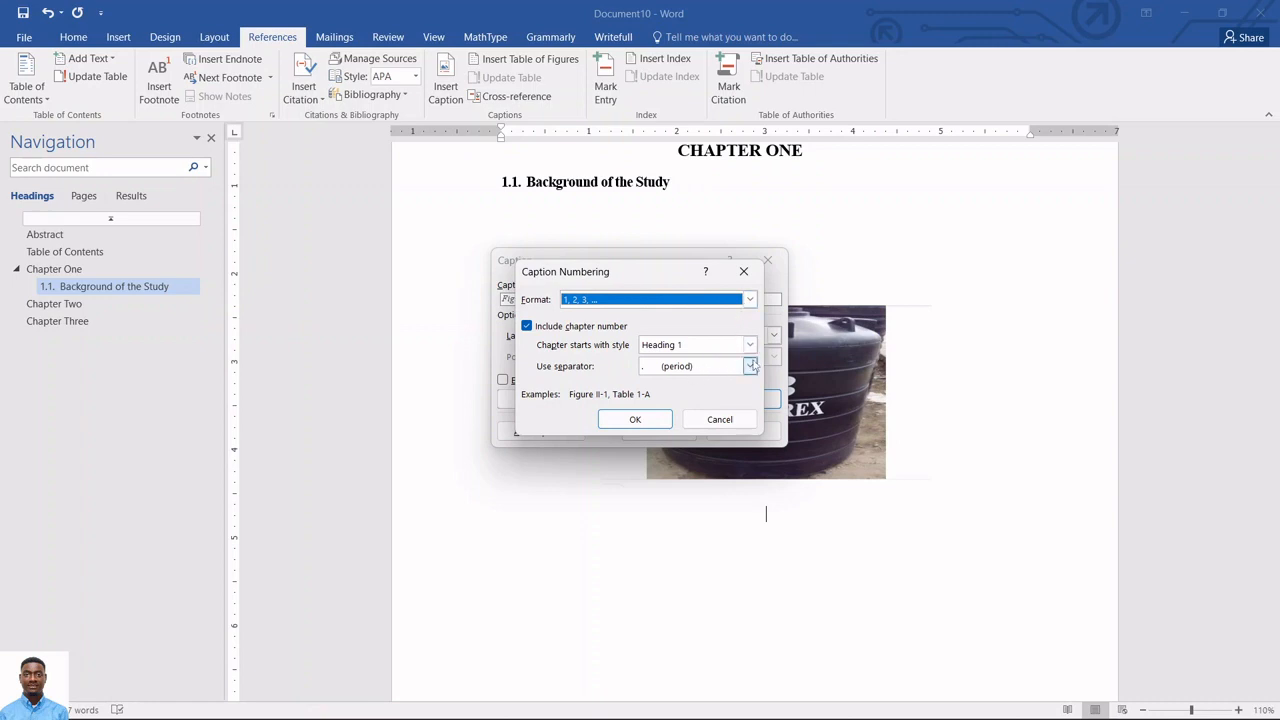
pyautogui.click(526, 327)
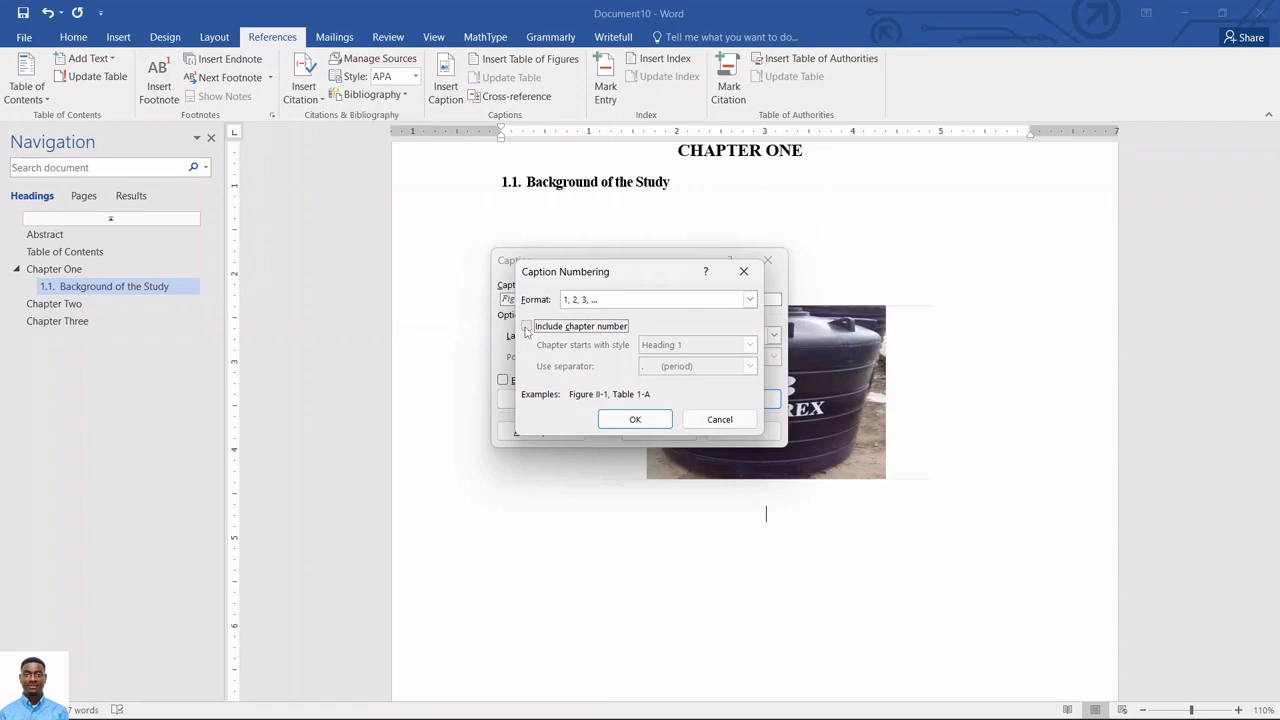
pyautogui.click(526, 327)
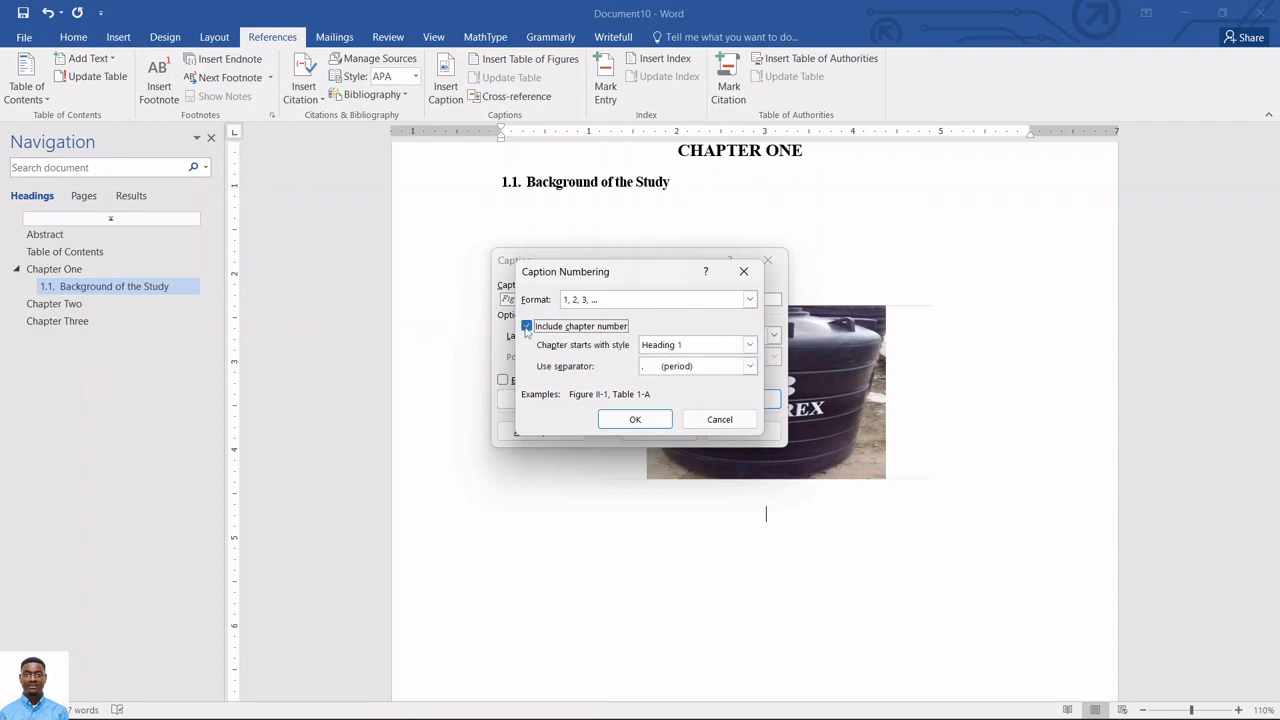
pyautogui.click(749, 367)
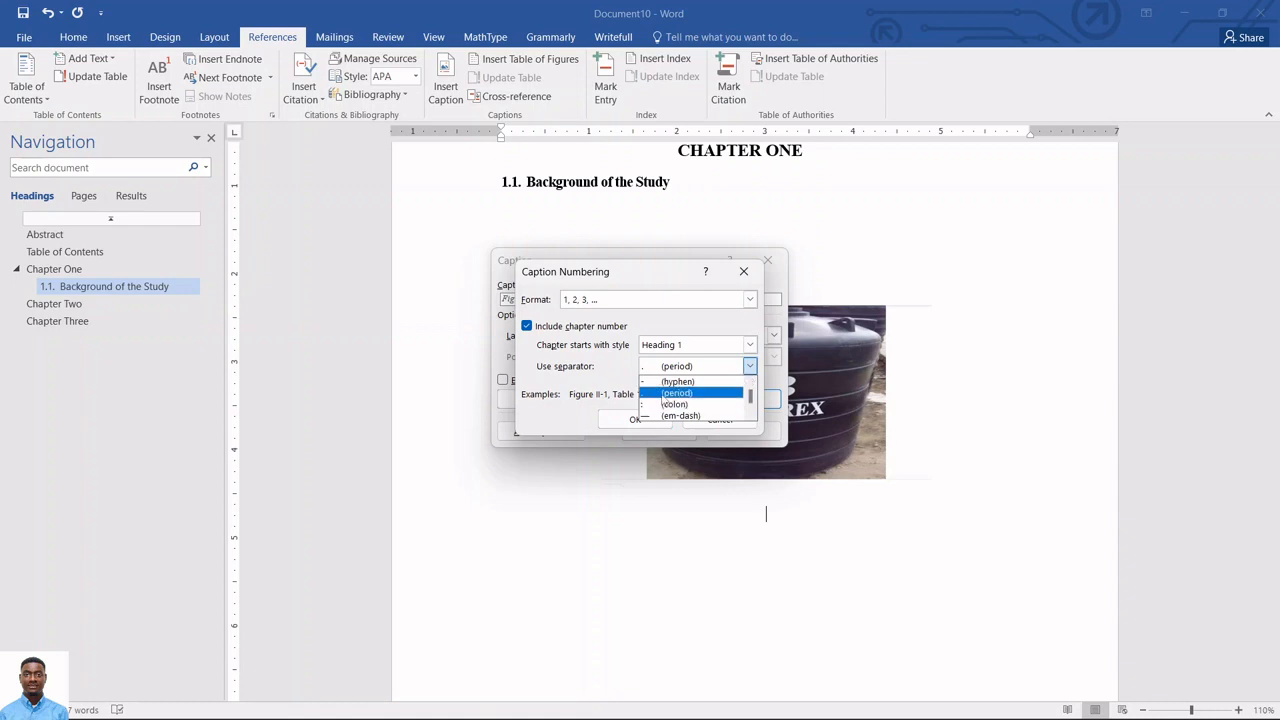
pyautogui.click(667, 395)
pyautogui.click(641, 421)
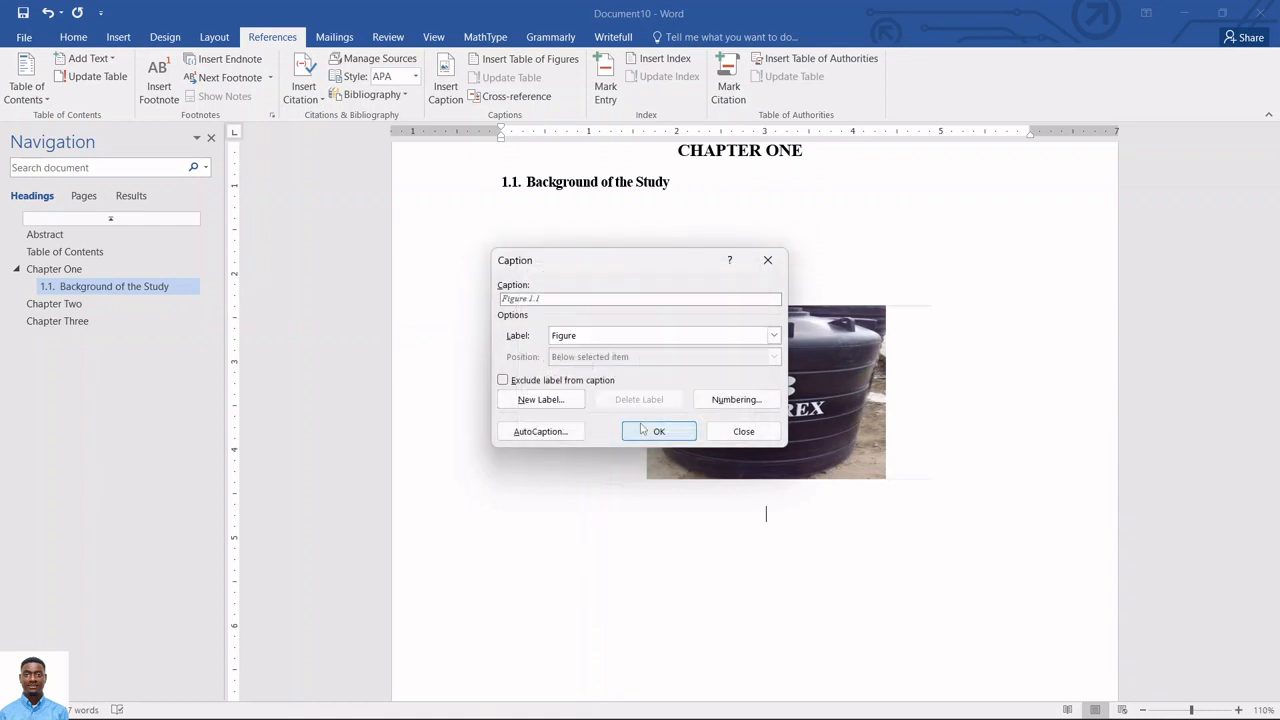
pyautogui.click(643, 438)
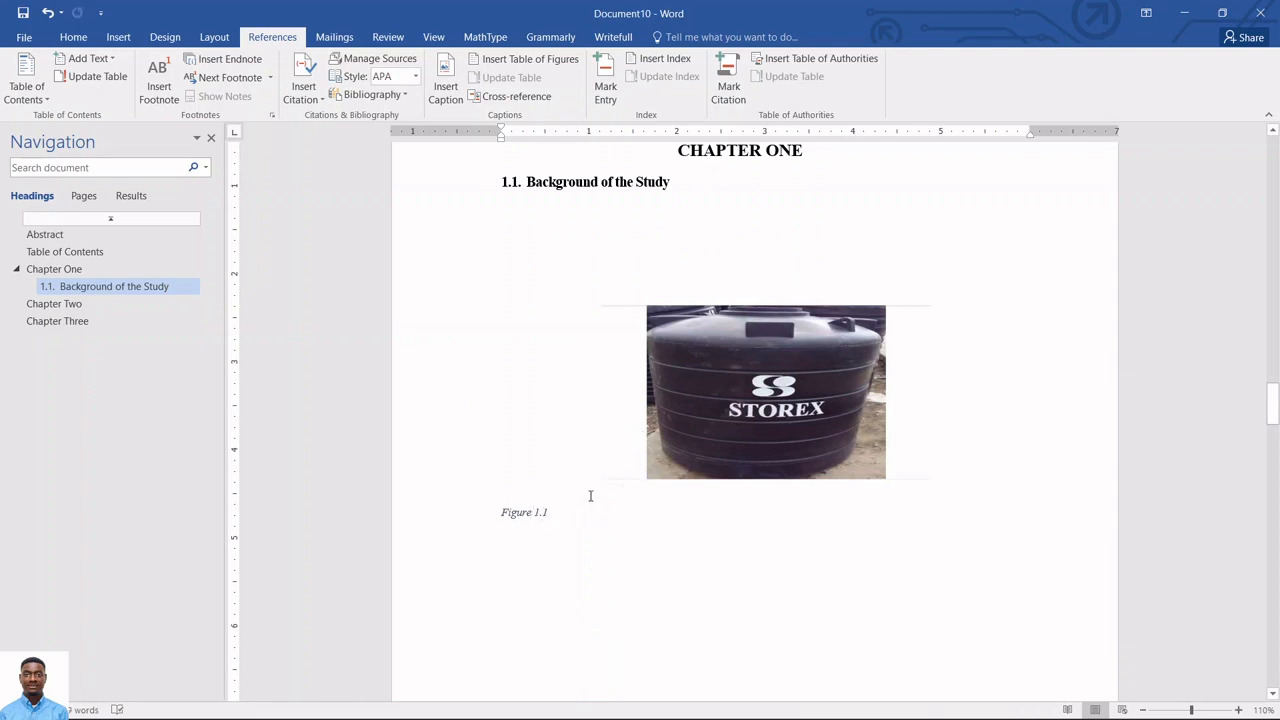
# Paste a copy of the resized tank picture below the Figure 1.1 caption and insert a Figure 1.2 caption under it.
pyautogui.scroll(2, 791, 279)
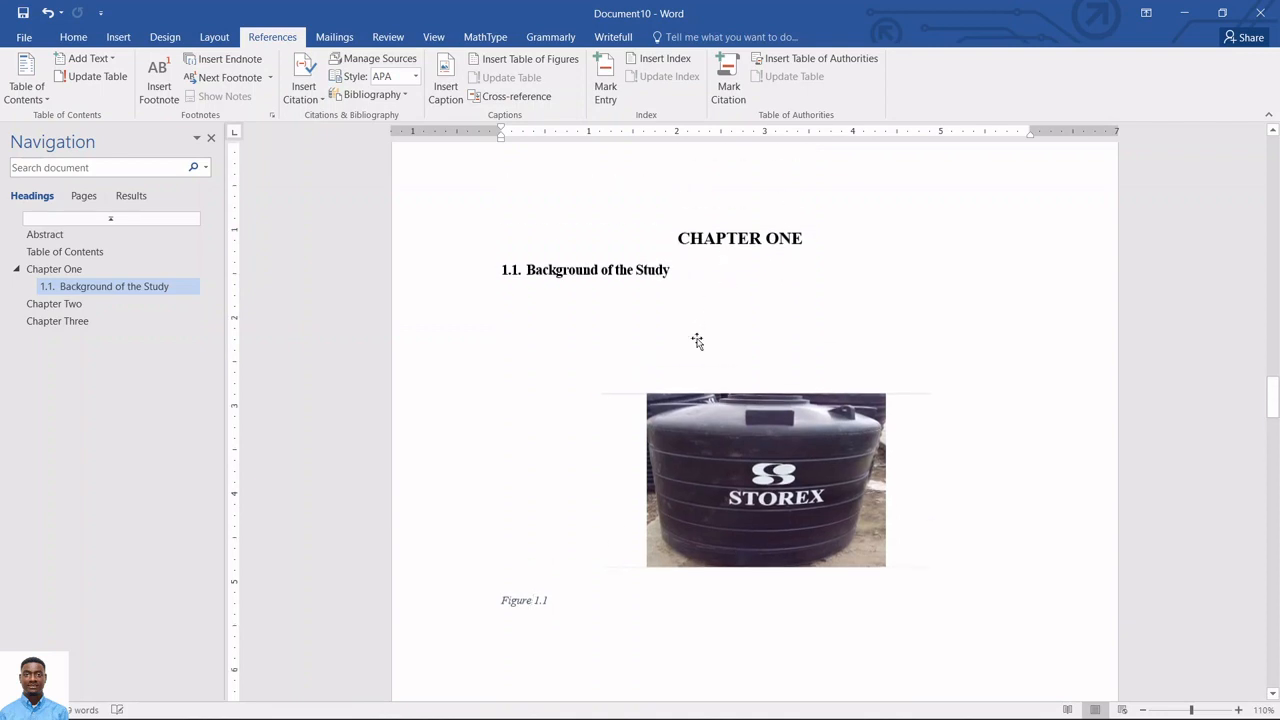
pyautogui.scroll(-2, 697, 342)
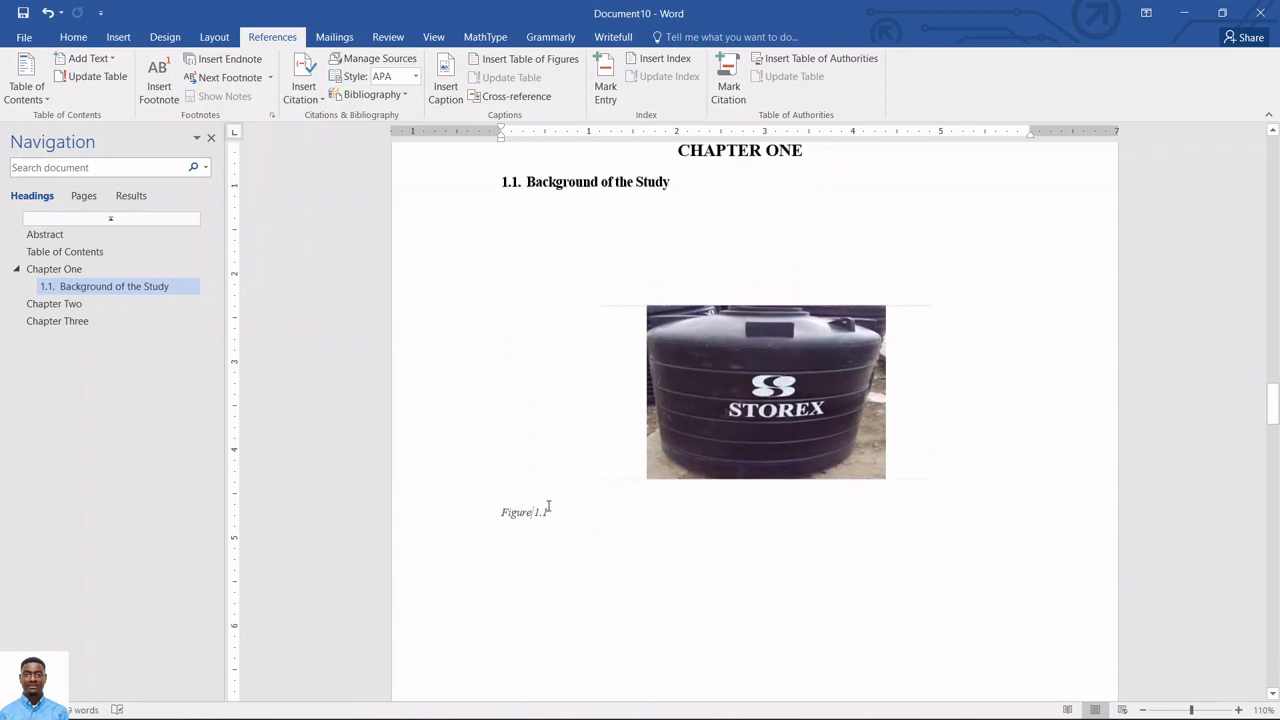
pyautogui.click(737, 401)
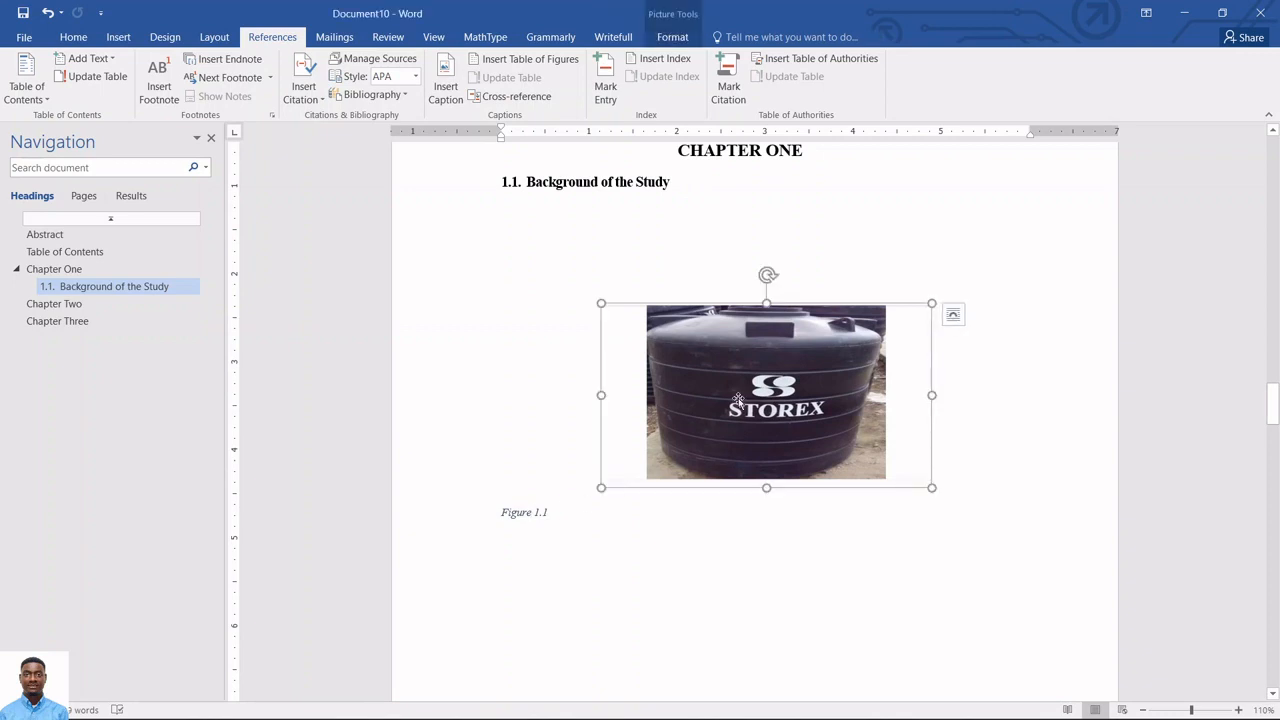
pyautogui.scroll(-3, 735, 510)
pyautogui.click(733, 516)
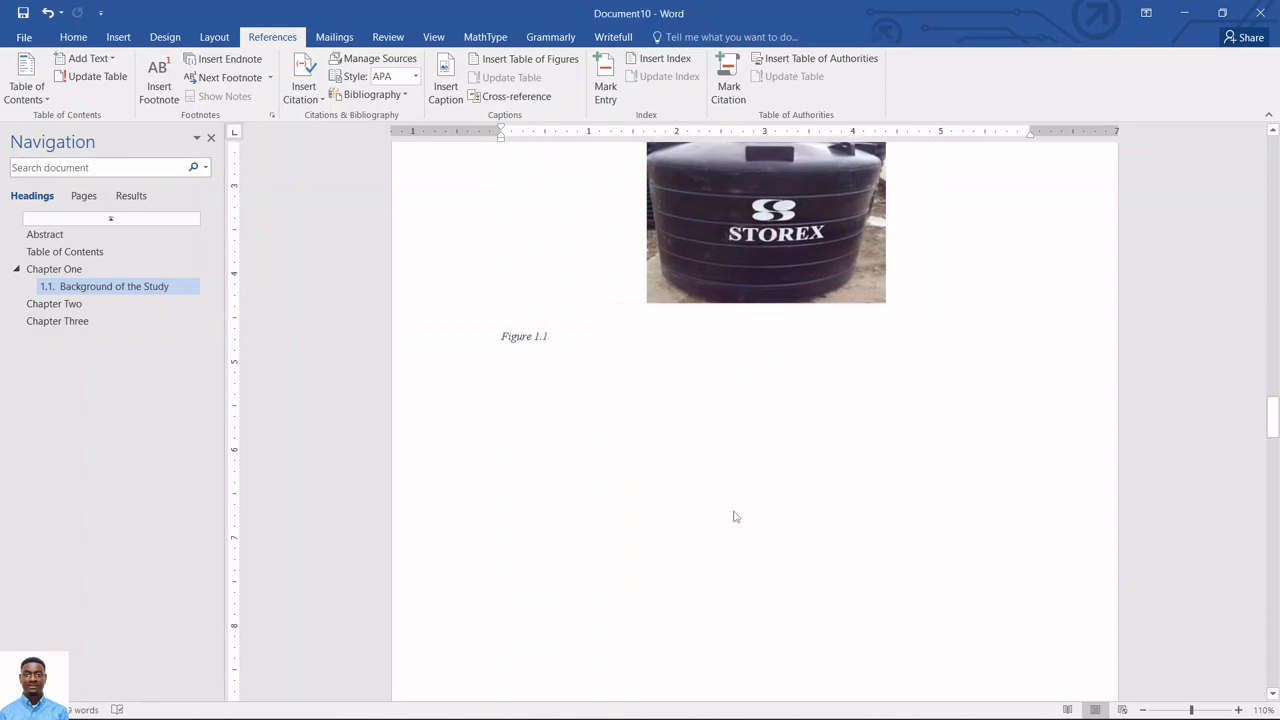
pyautogui.hotkey('ctrl', 'v')
pyautogui.scroll(-3, 840, 500)
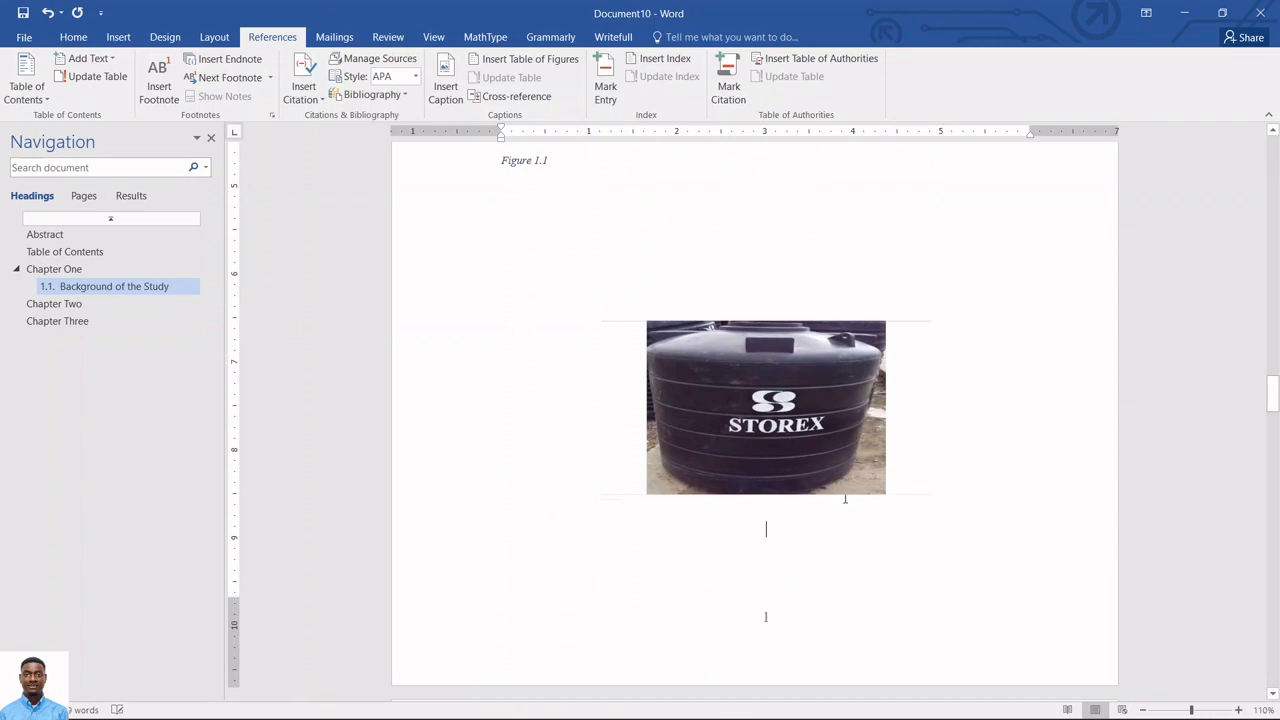
pyautogui.click(447, 82)
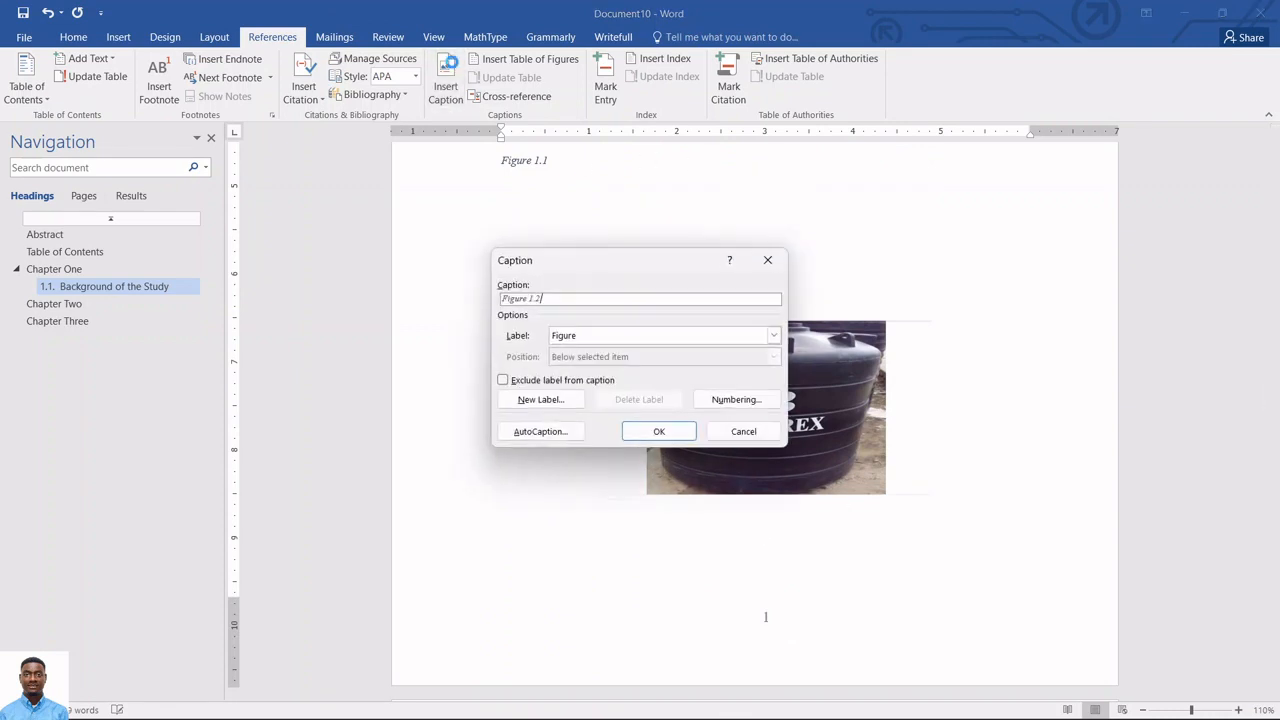
pyautogui.click(658, 433)
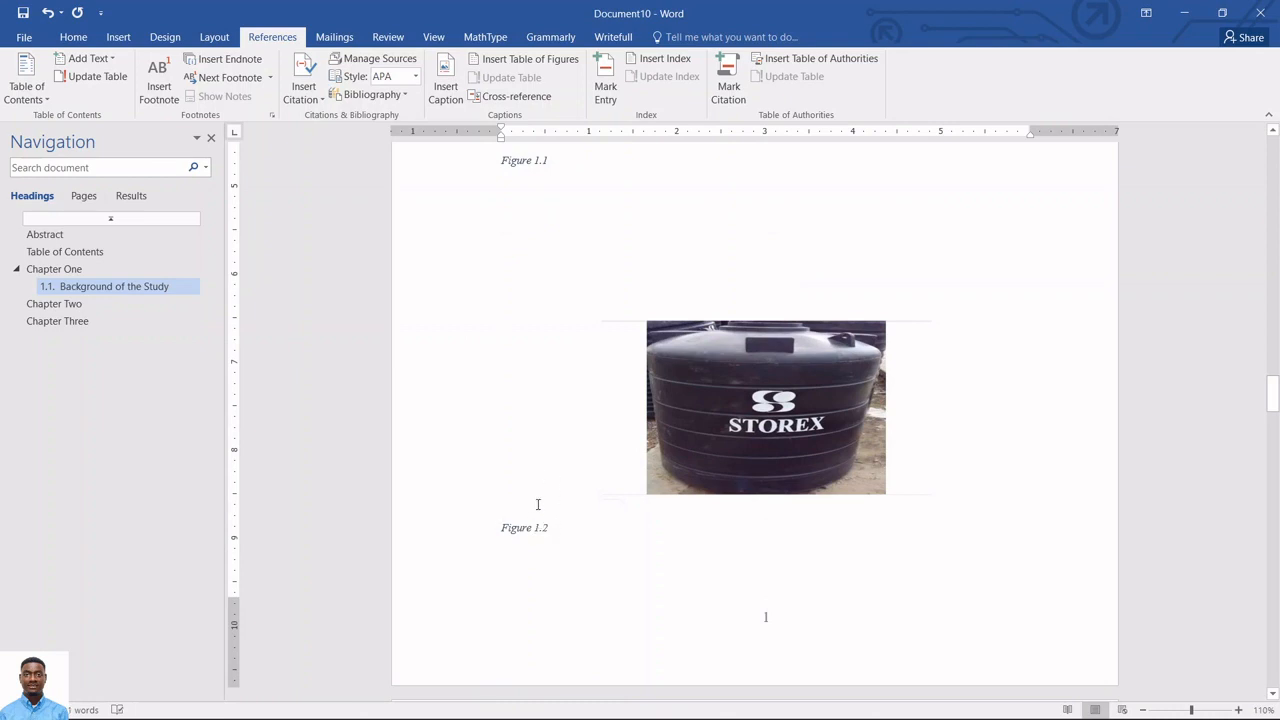
# Modify the Caption style to a font size of 12 with italic turned off.
pyautogui.click(75, 38)
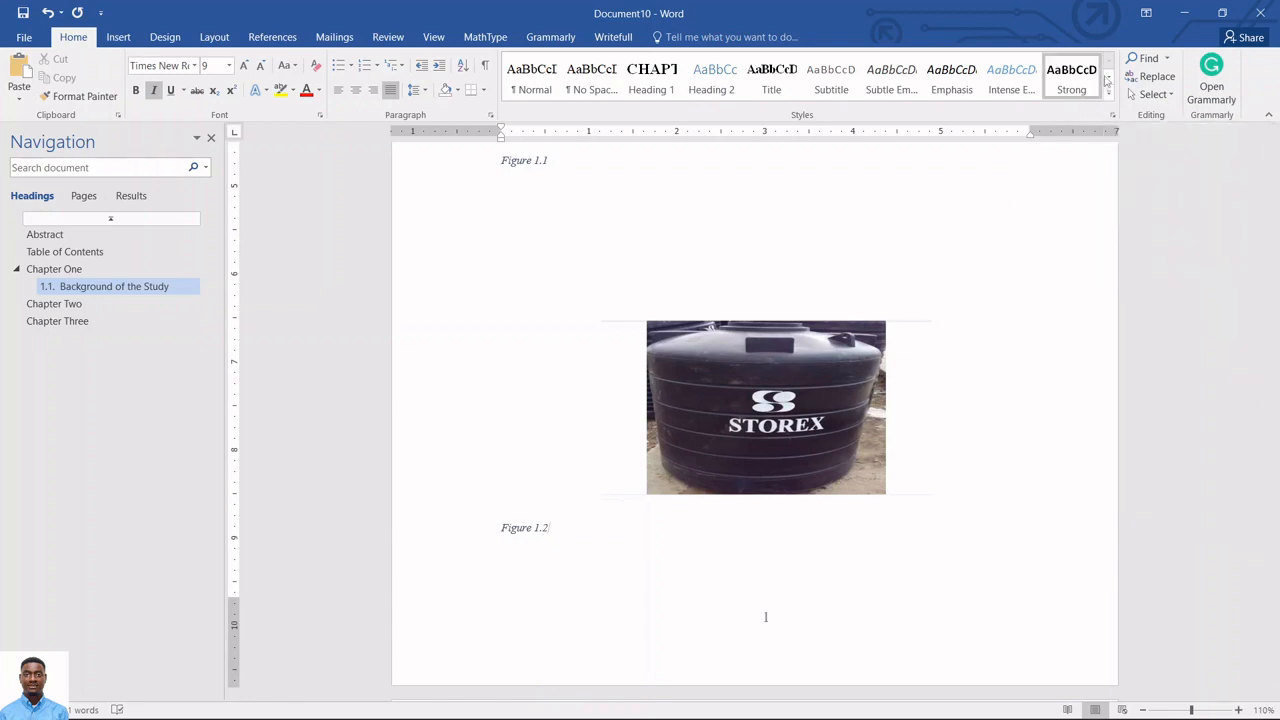
pyautogui.click(1108, 93)
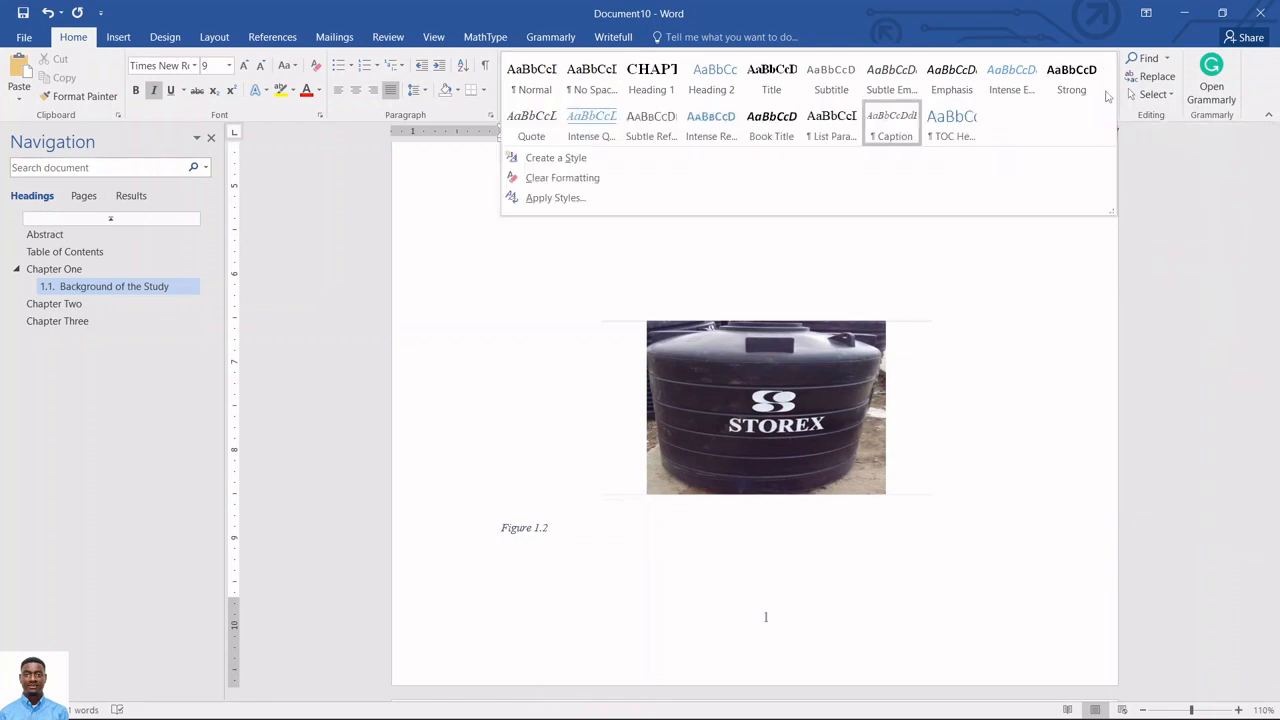
pyautogui.rightClick(902, 133)
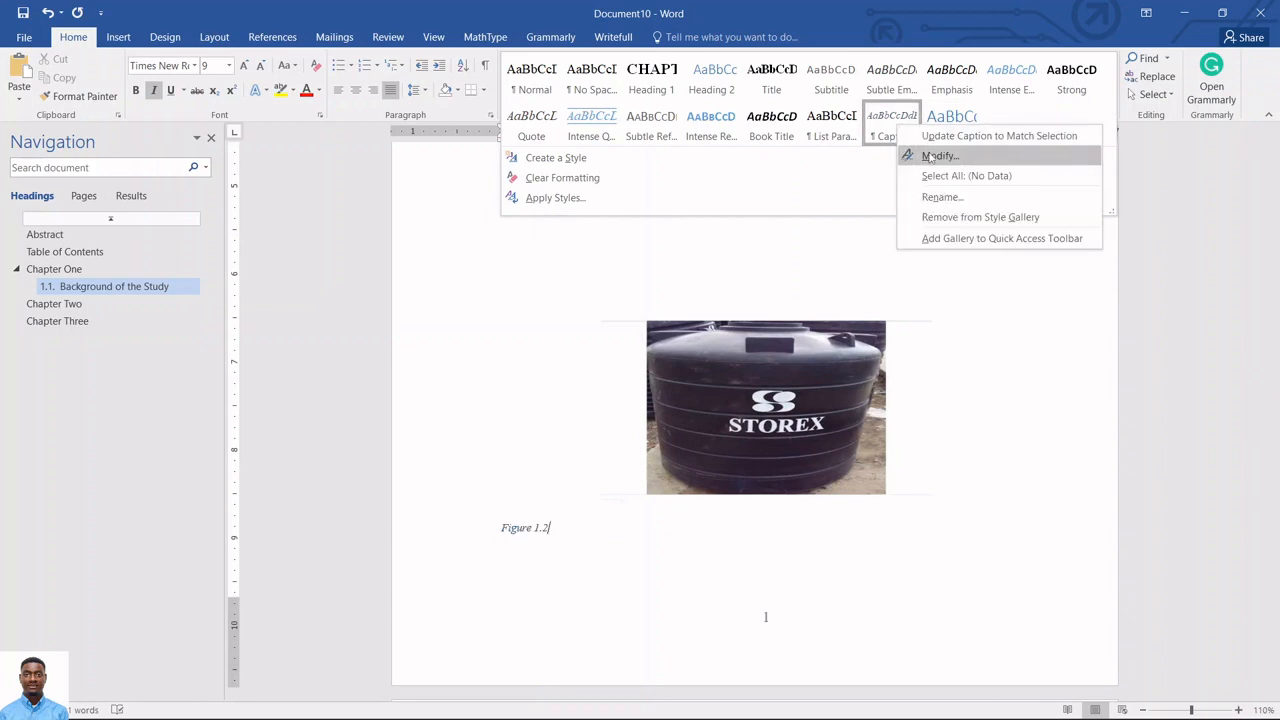
pyautogui.click(925, 156)
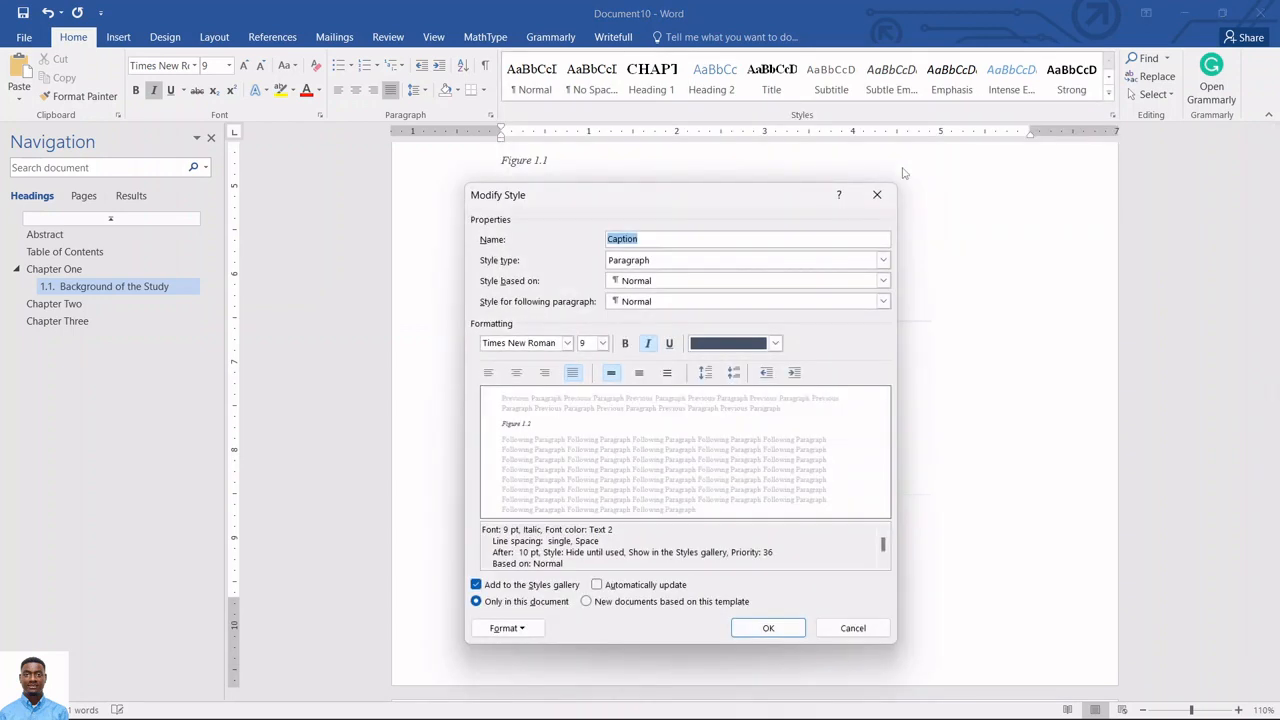
pyautogui.click(602, 343)
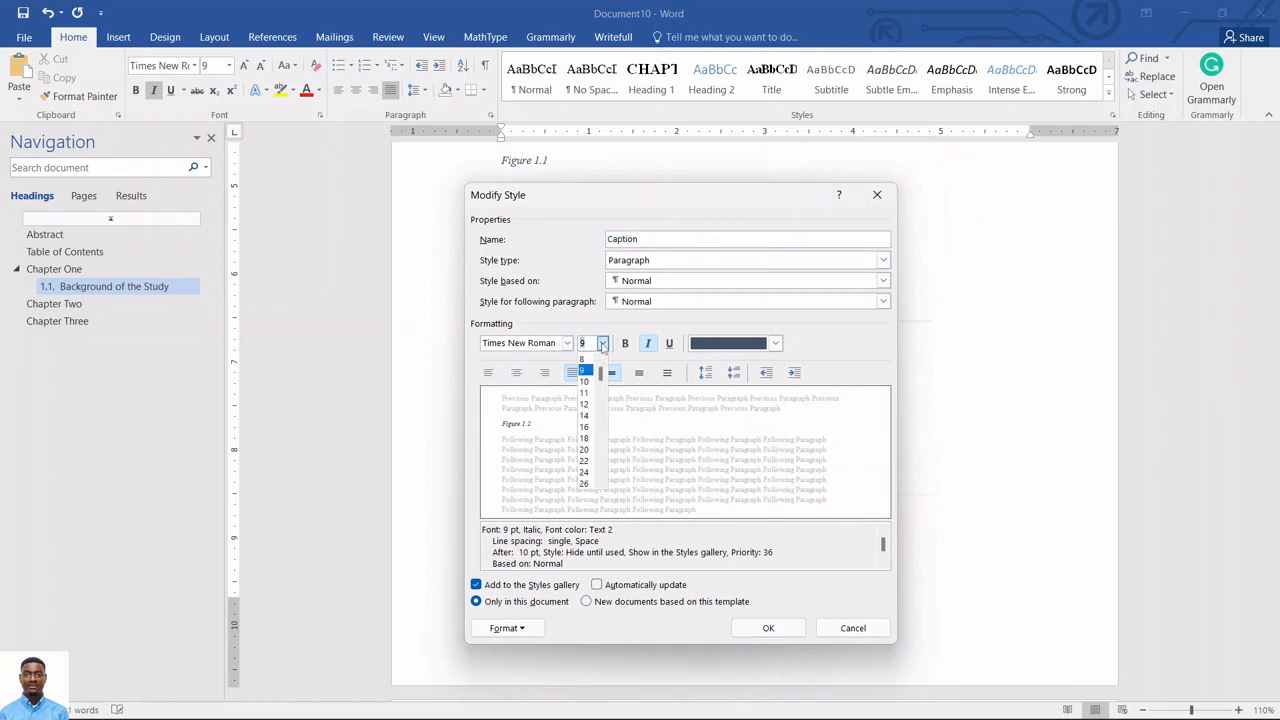
pyautogui.click(586, 405)
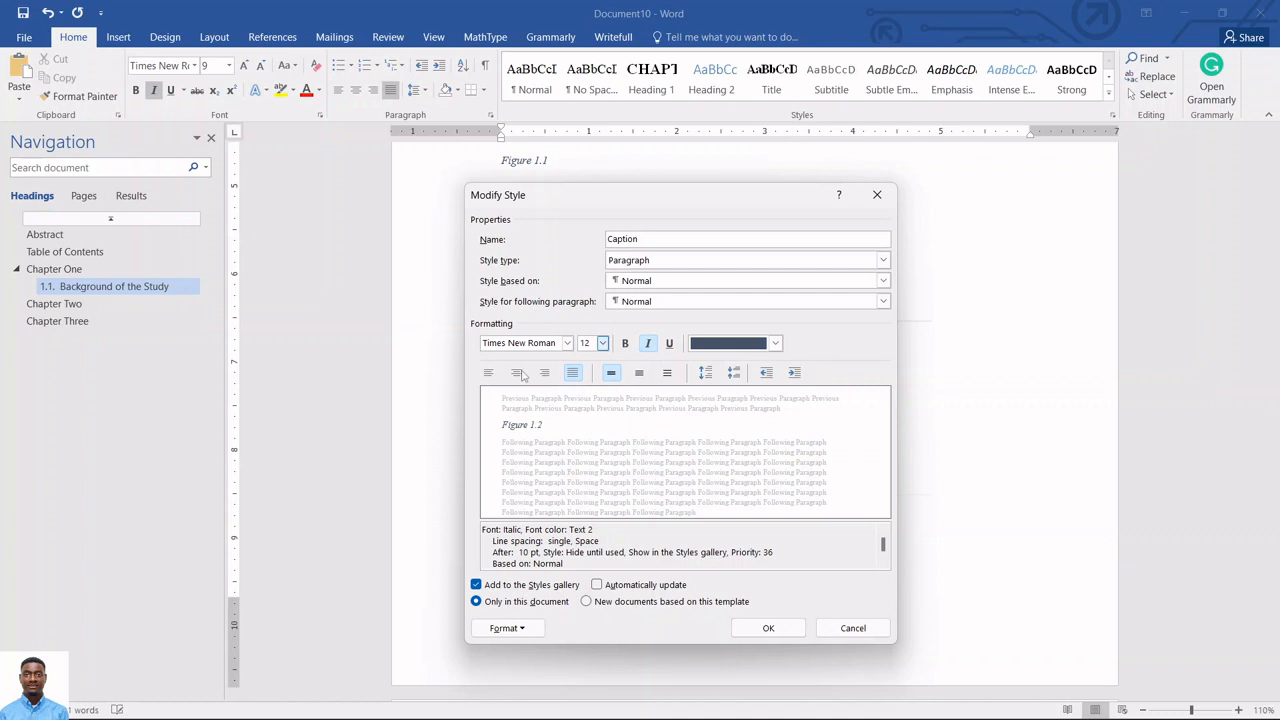
pyautogui.click(647, 343)
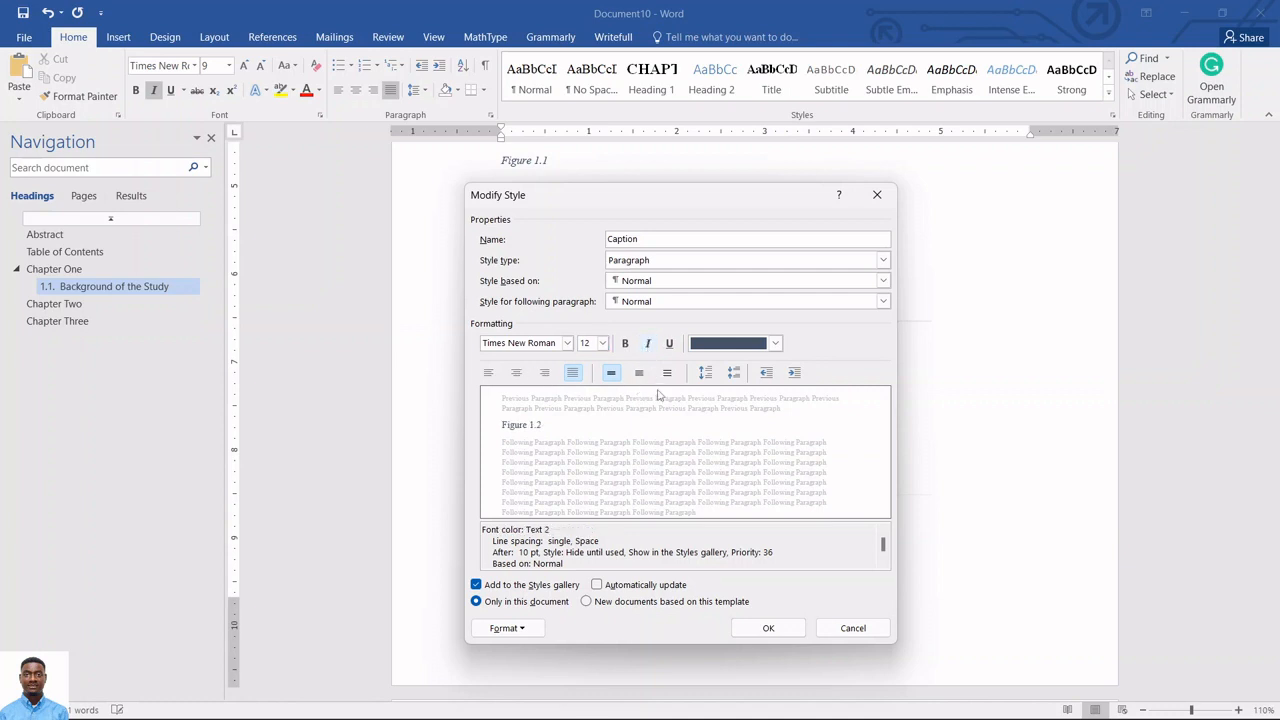
pyautogui.click(768, 630)
# Delete the blank lines above the CHAPTER TWO heading so it starts at the top of its page.
pyautogui.scroll(2, 540, 350)
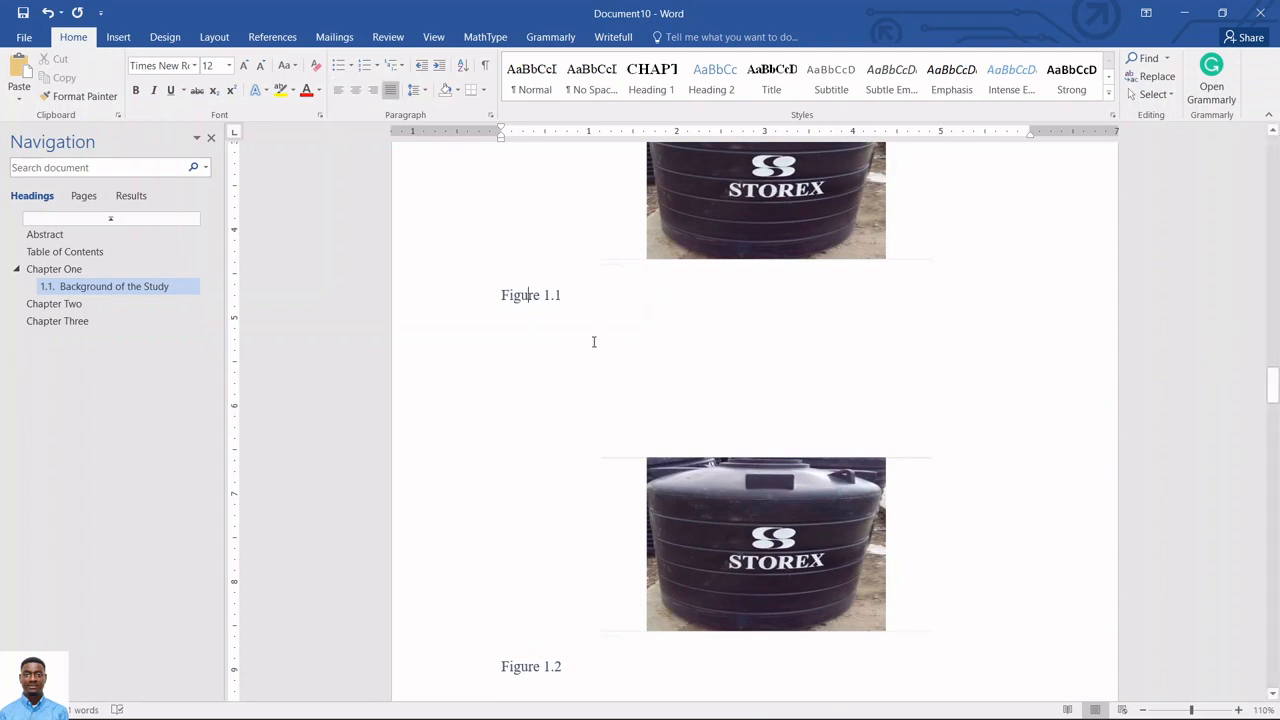
pyautogui.scroll(5, 592, 341)
pyautogui.scroll(-5, 590, 341)
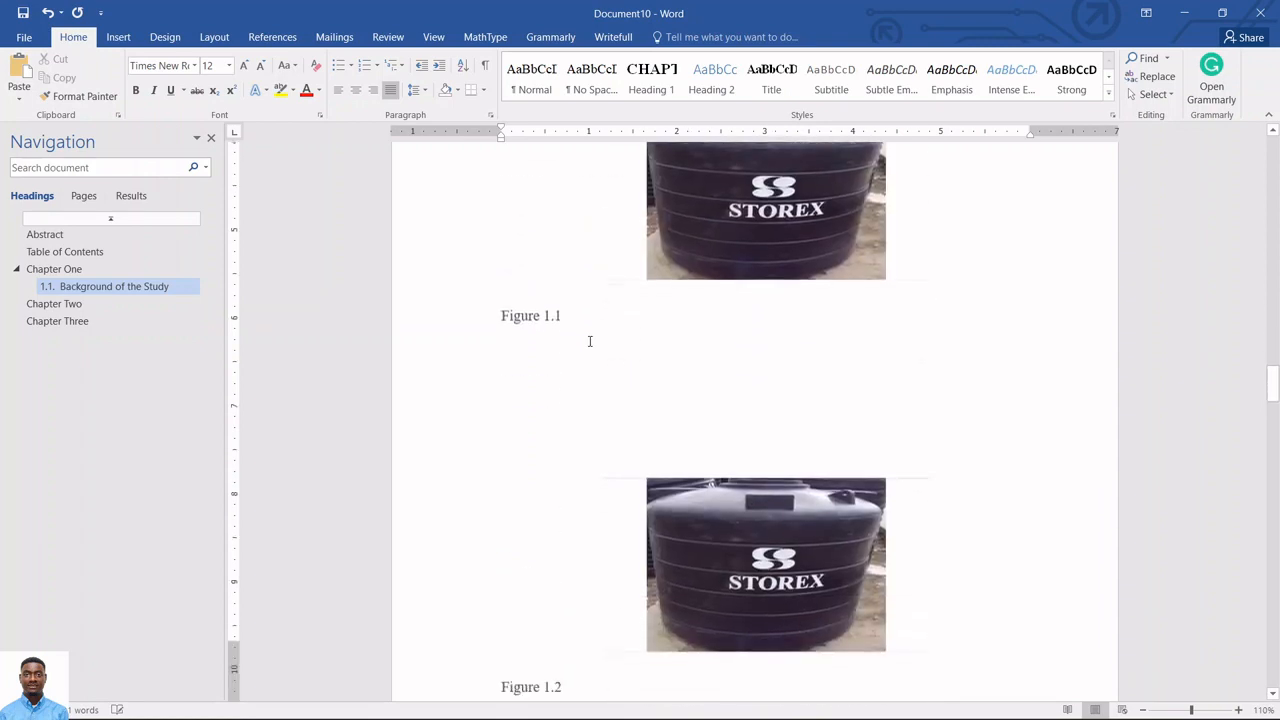
pyautogui.scroll(-10, 590, 341)
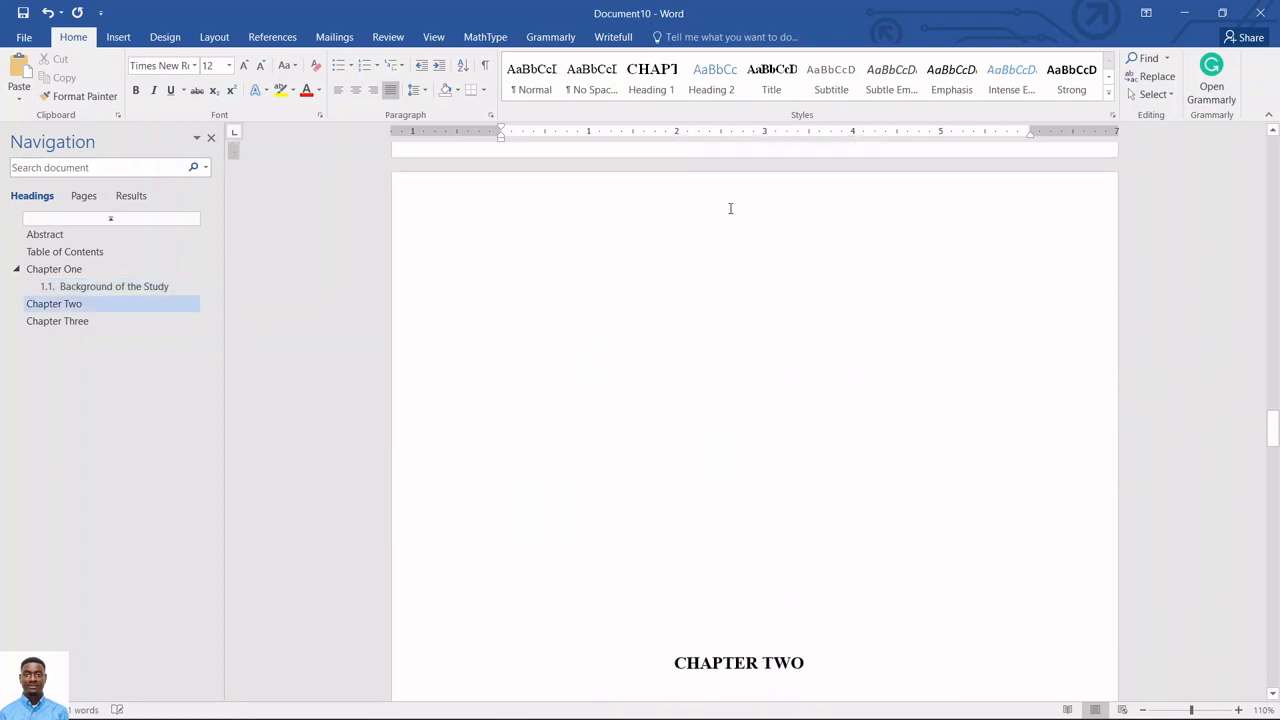
pyautogui.click(730, 208)
pyautogui.press('Delete')
pyautogui.press('Delete')
pyautogui.press('Delete')
pyautogui.press('Delete')
pyautogui.press('Delete')
pyautogui.press('Delete')
pyautogui.press('Delete')
pyautogui.press('Delete')
pyautogui.press('Delete')
pyautogui.press('Delete')
pyautogui.press('Delete')
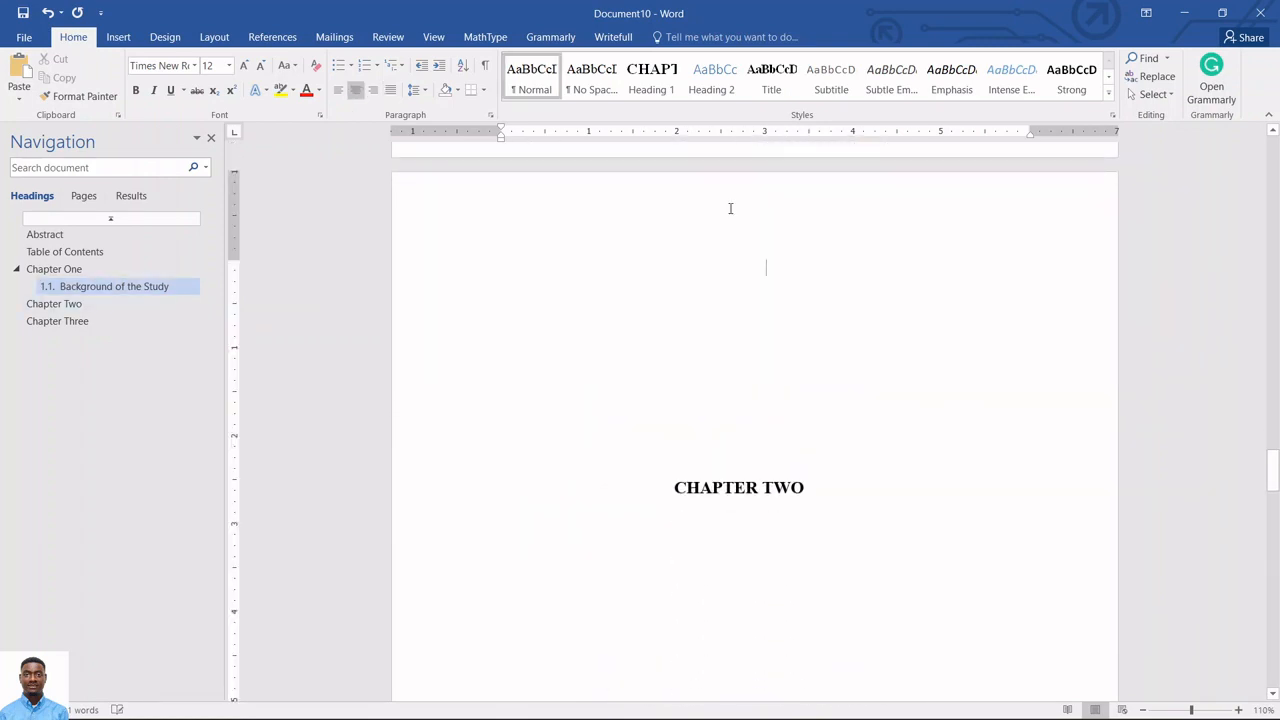
# Paste the copied tank picture below the CHAPTER TWO heading and insert a Figure 2.1 caption under it.
pyautogui.doubleClick(743, 414)
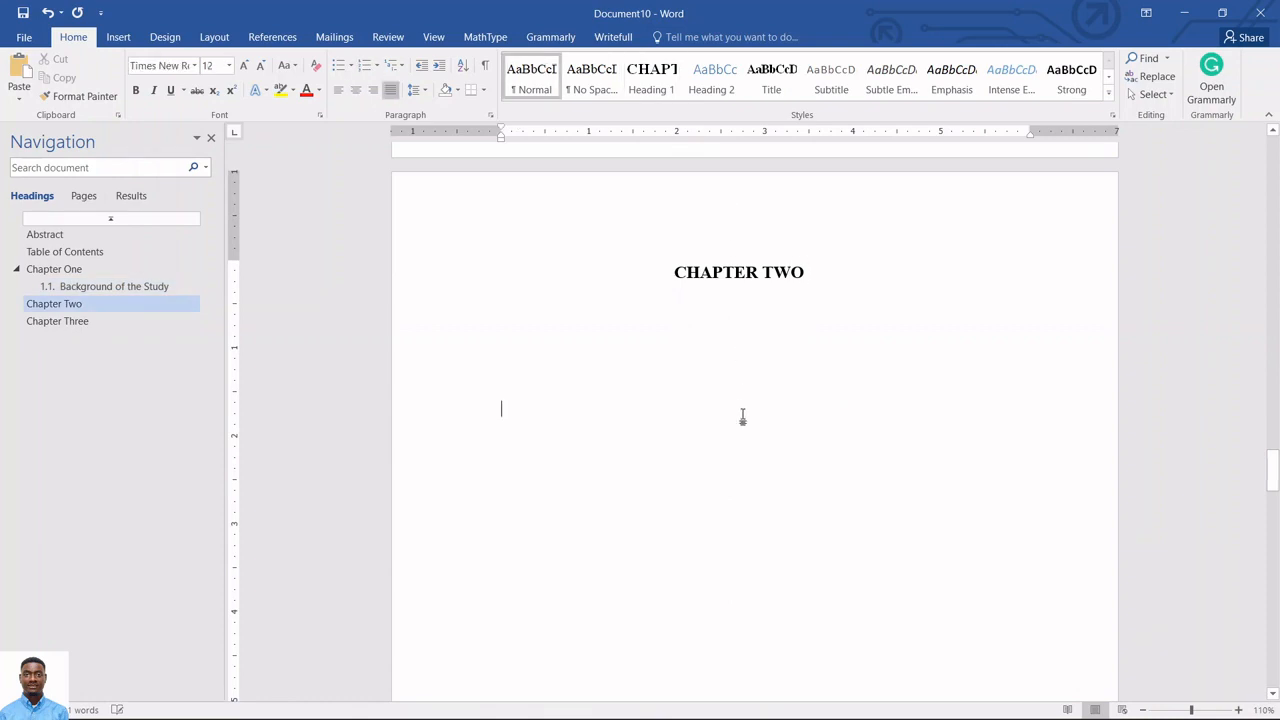
pyautogui.hotkey('ctrl', 'v')
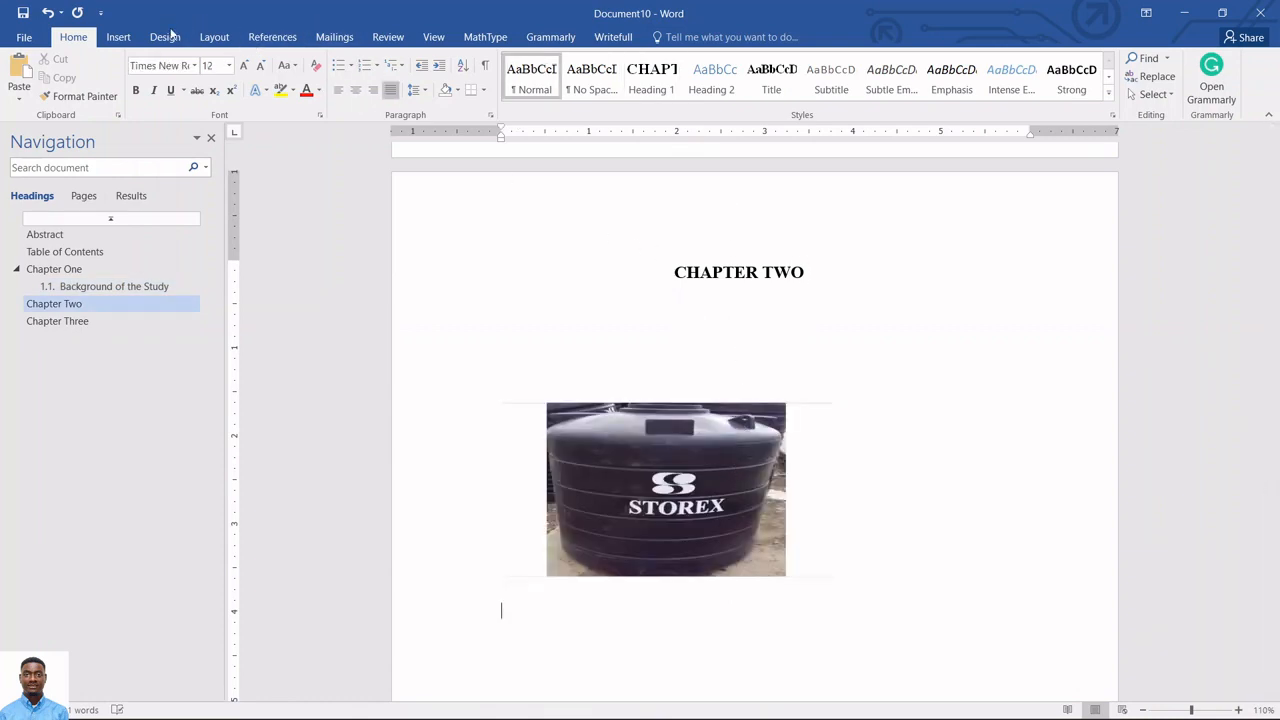
pyautogui.click(272, 37)
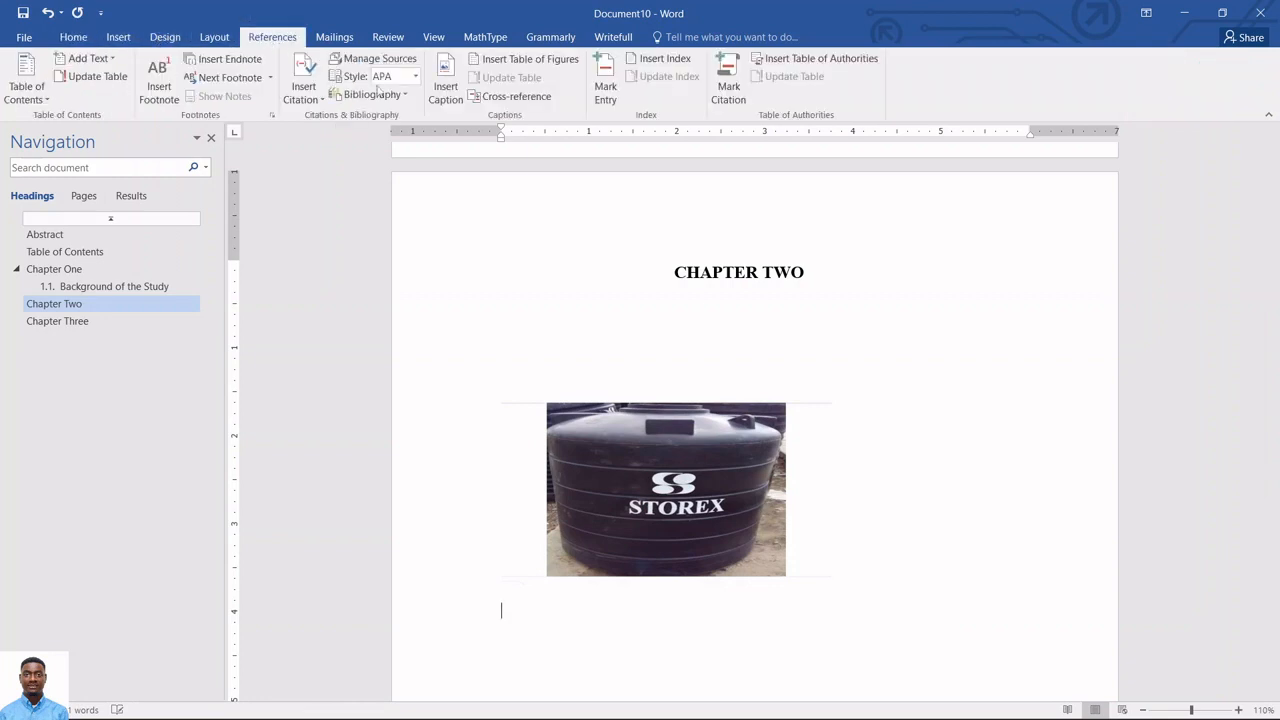
pyautogui.click(437, 88)
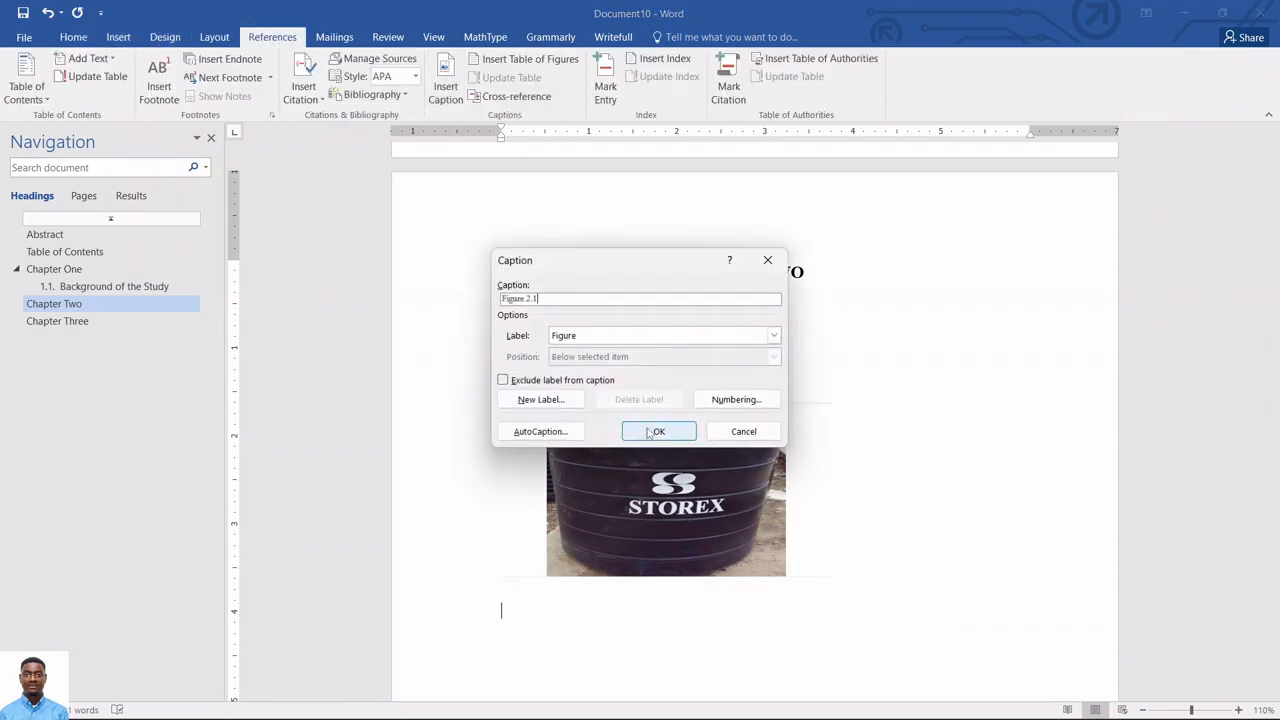
pyautogui.click(660, 434)
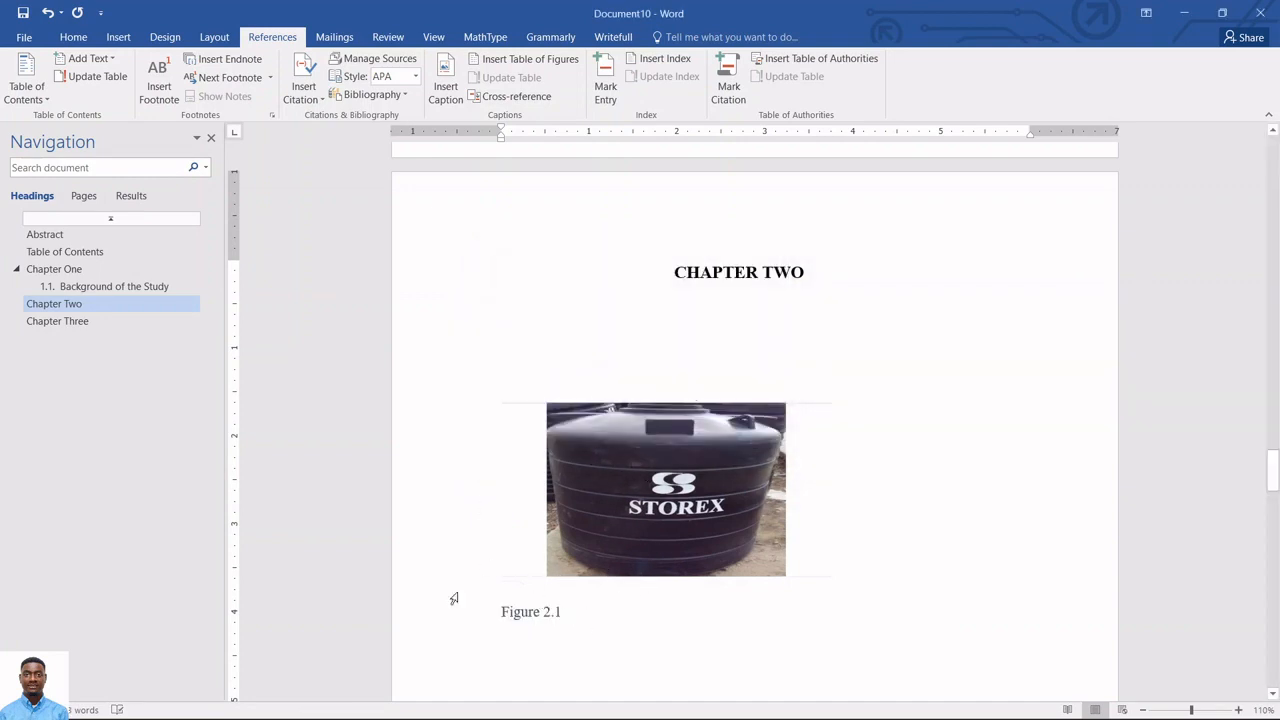
# Check the typesetting rule for equations in the Undergraduate_writeup_guide document and return to the thesis document.
pyautogui.scroll(-3, 685, 505)
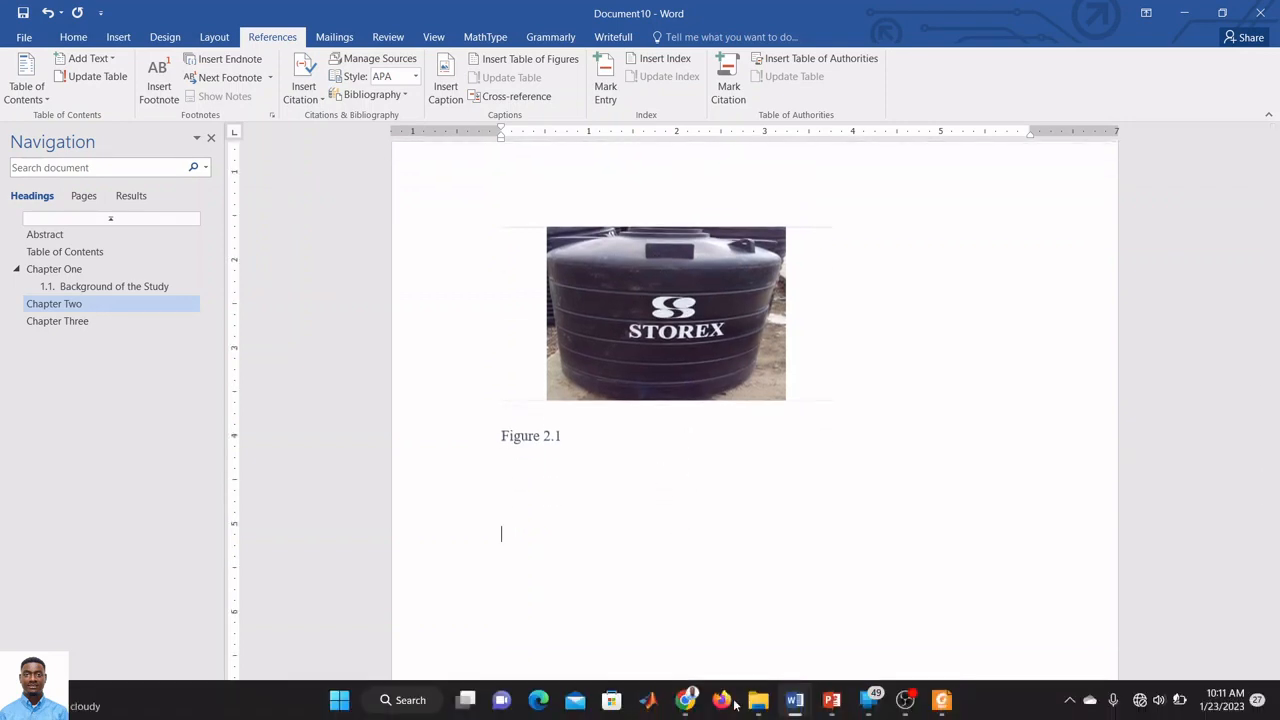
pyautogui.moveTo(794, 700)
pyautogui.click(705, 615)
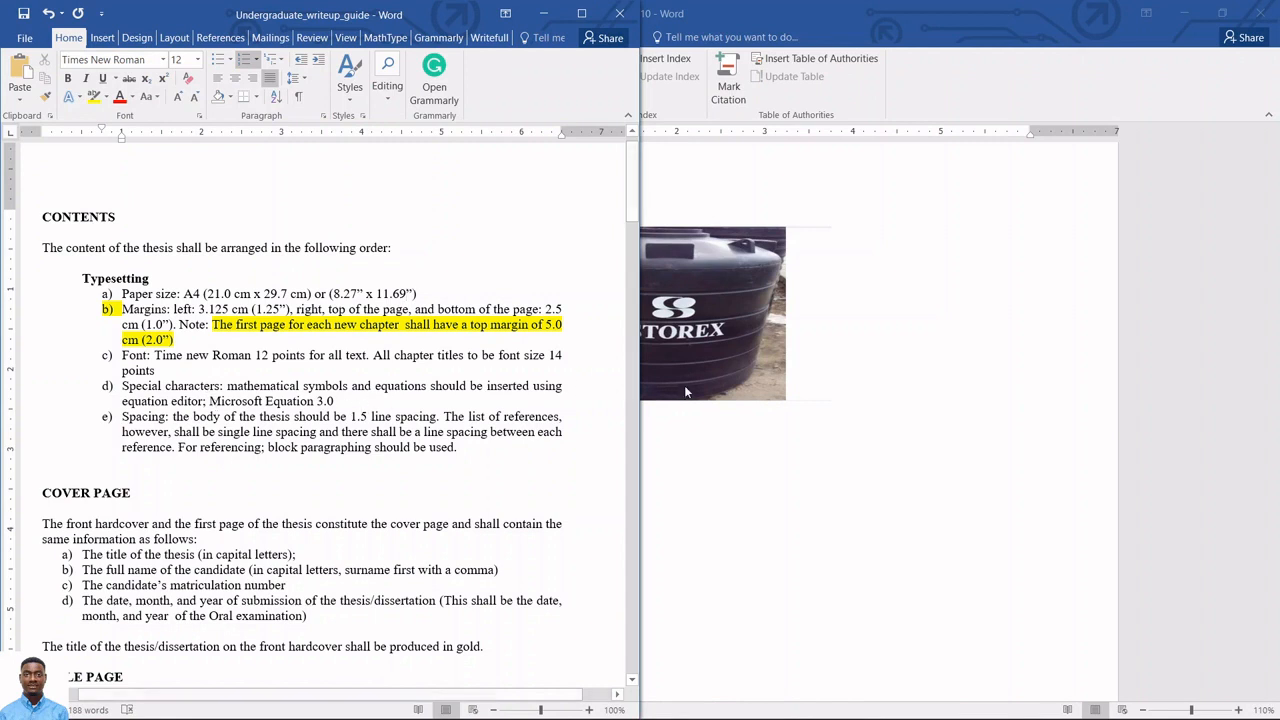
pyautogui.click(709, 460)
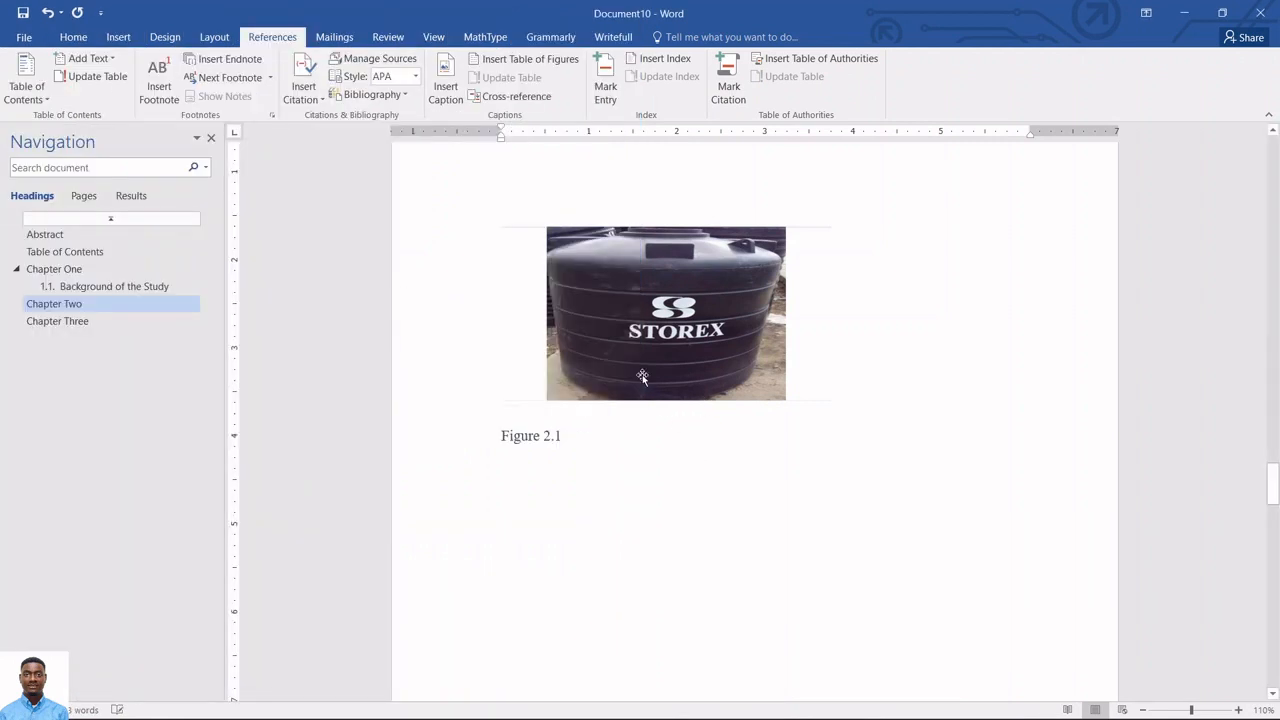
# Insert a MathType 7.0 Equation object below the Figure 2.1 caption.
pyautogui.click(124, 36)
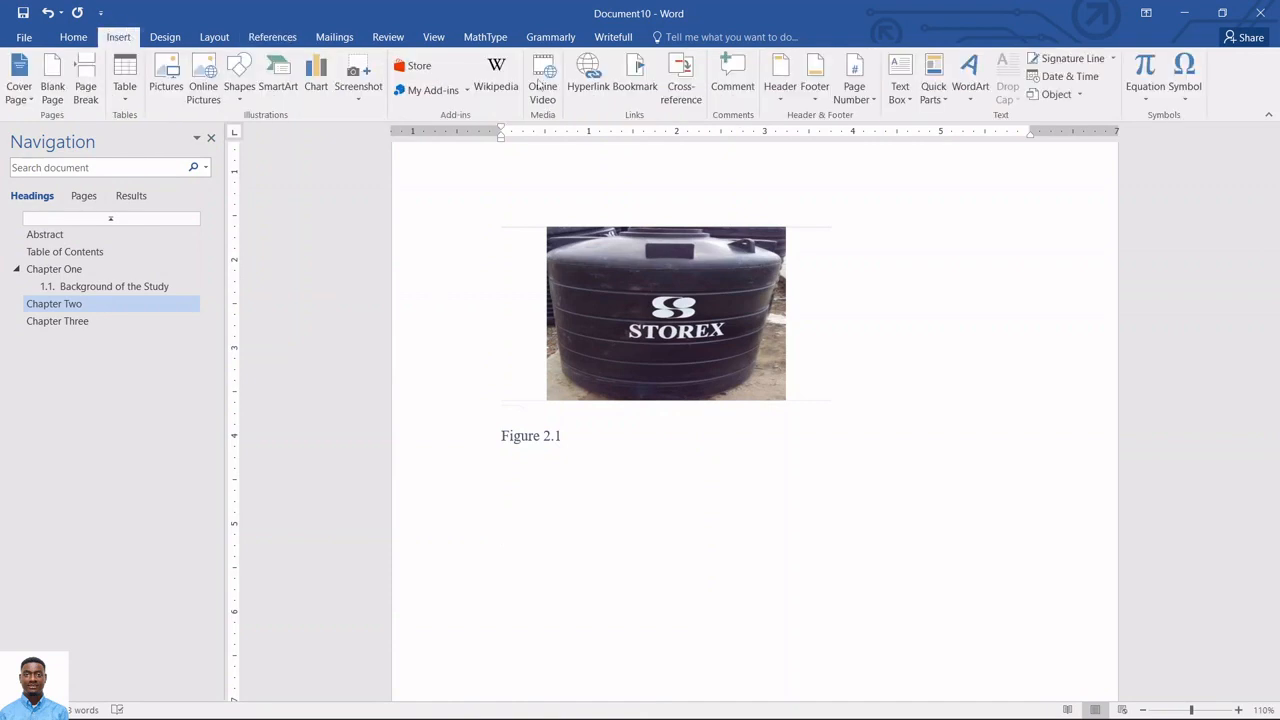
pyautogui.click(1078, 94)
pyautogui.click(1065, 115)
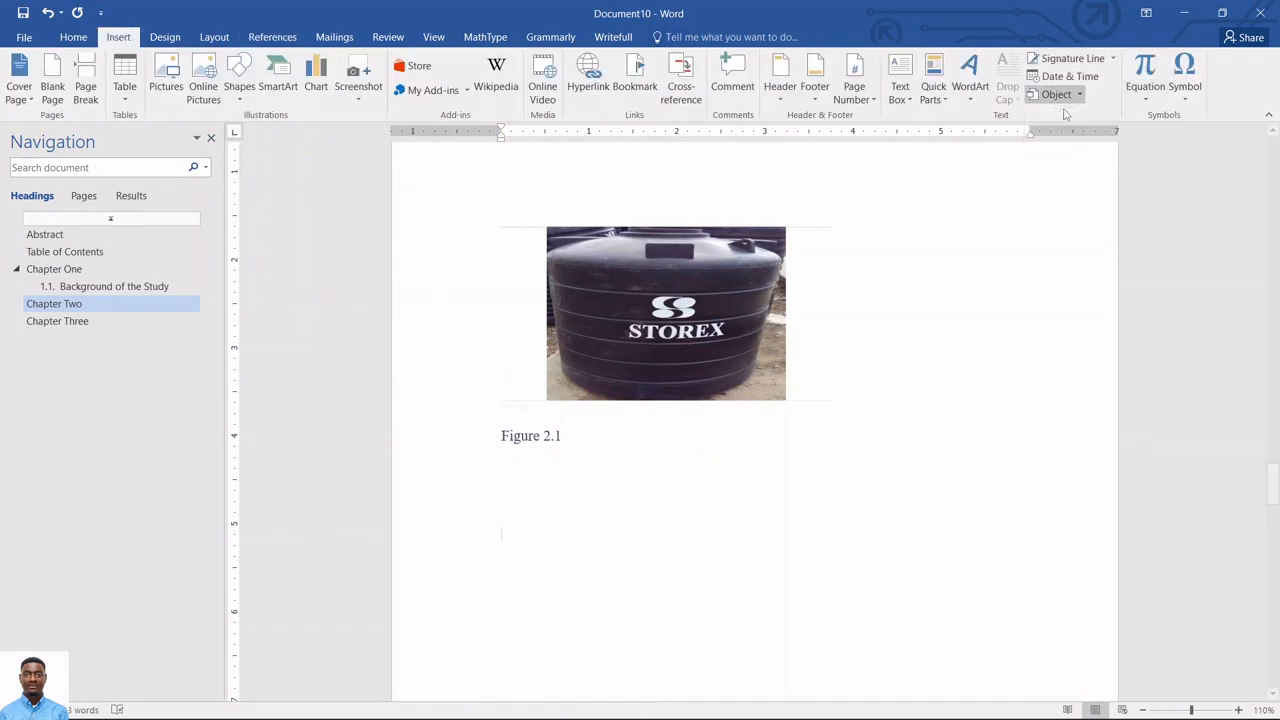
pyautogui.scroll(-2, 580, 338)
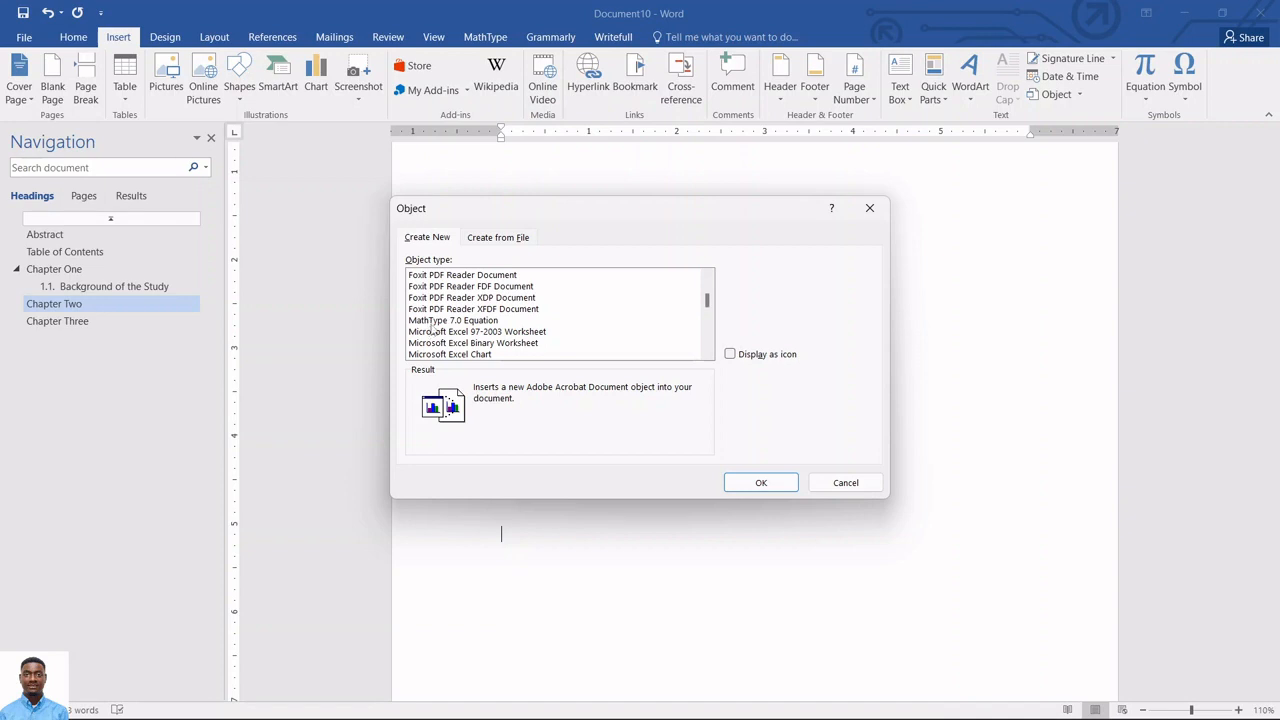
pyautogui.click(433, 322)
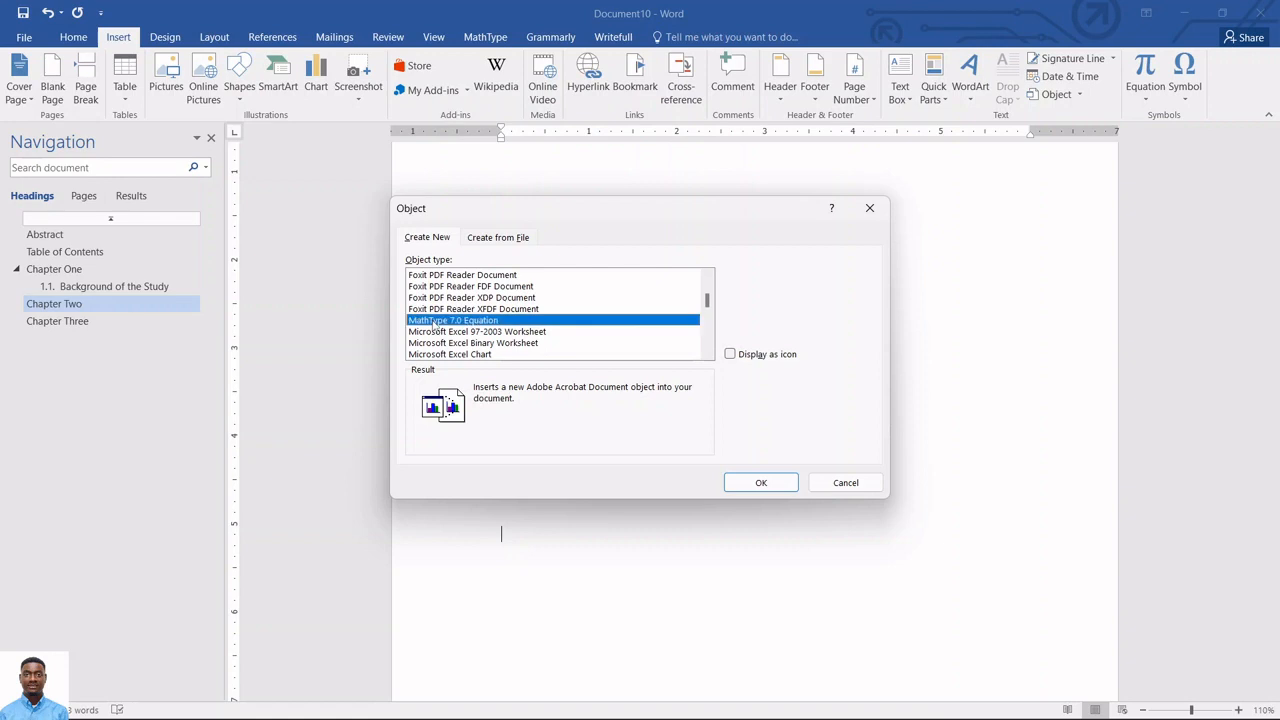
pyautogui.click(783, 485)
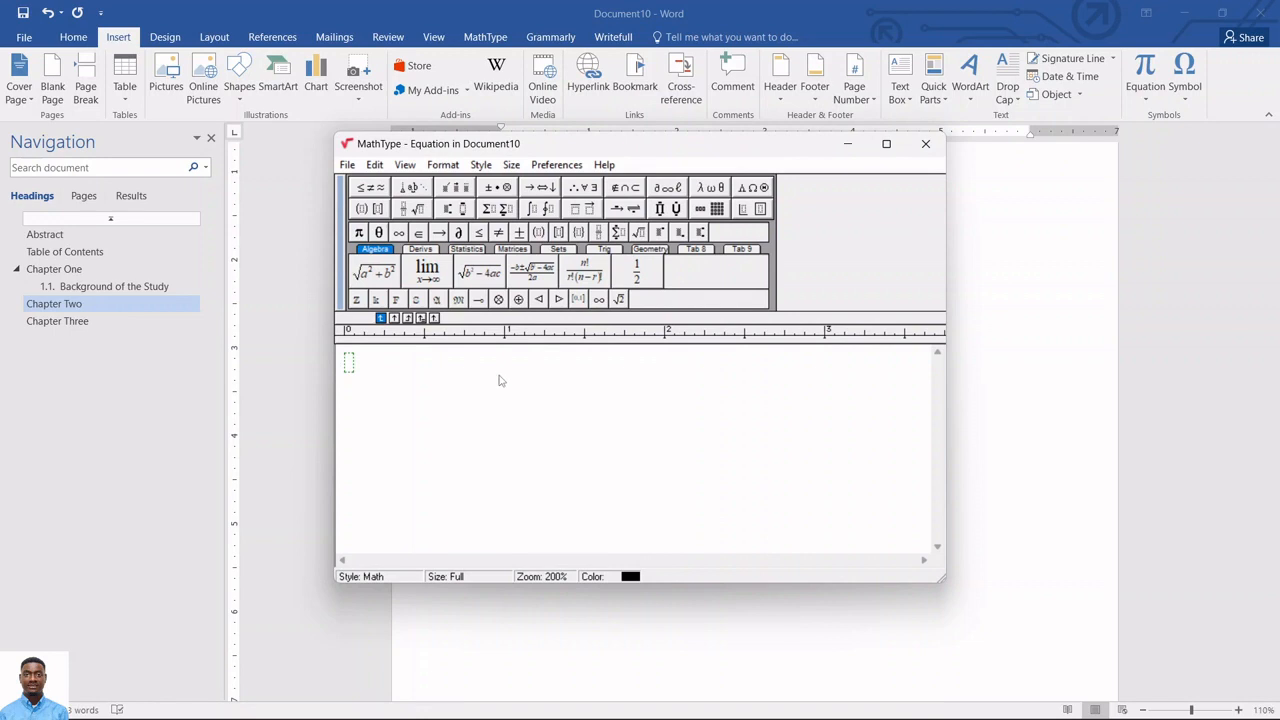
# Build the equation A = 2(P/S) with a full-size fraction in parentheses and return it to the document.
pyautogui.write('A = 2')
pyautogui.click(366, 212)
pyautogui.click(358, 229)
pyautogui.click(411, 212)
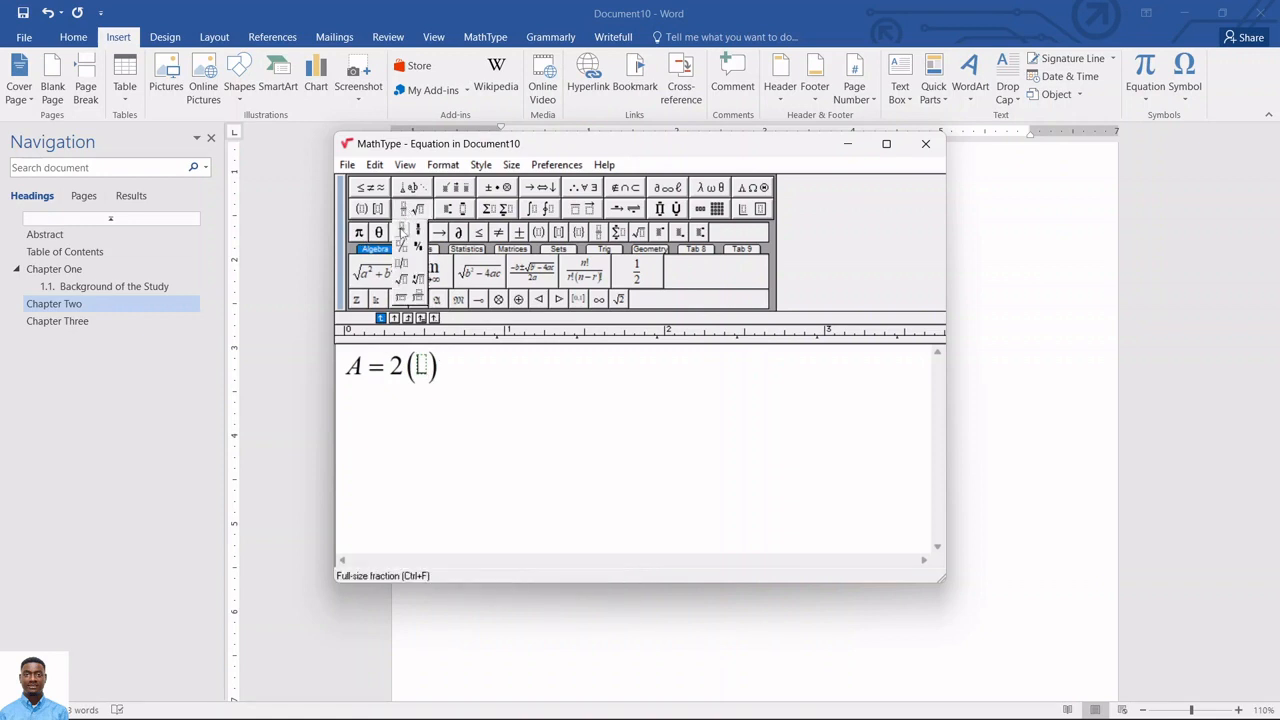
pyautogui.click(400, 230)
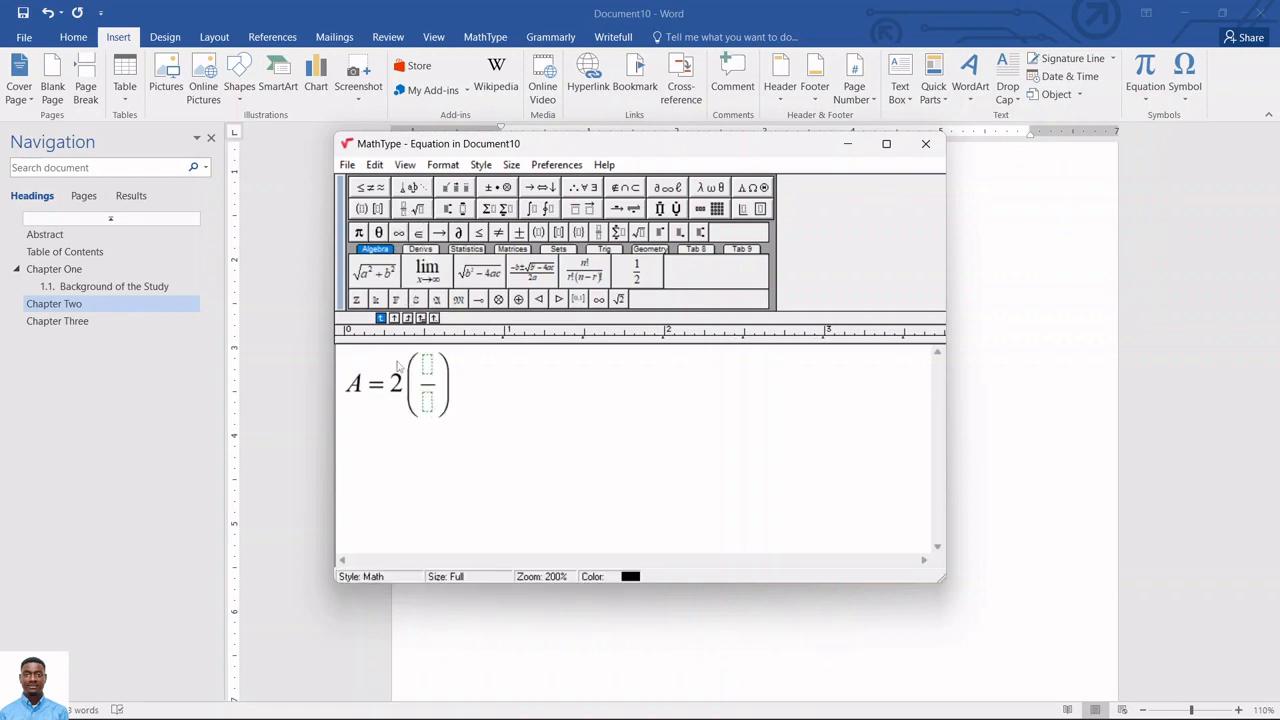
pyautogui.write('P')
pyautogui.click(429, 404)
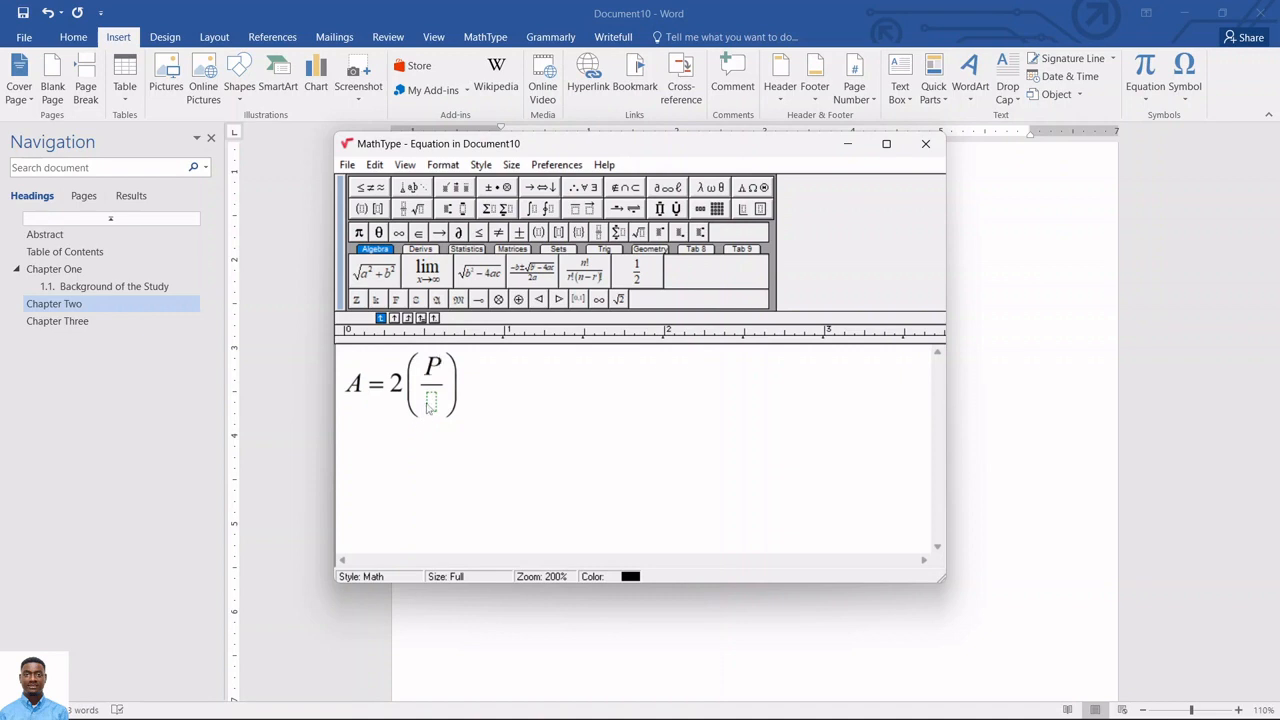
pyautogui.write('S')
pyautogui.click(590, 423)
pyautogui.click(925, 143)
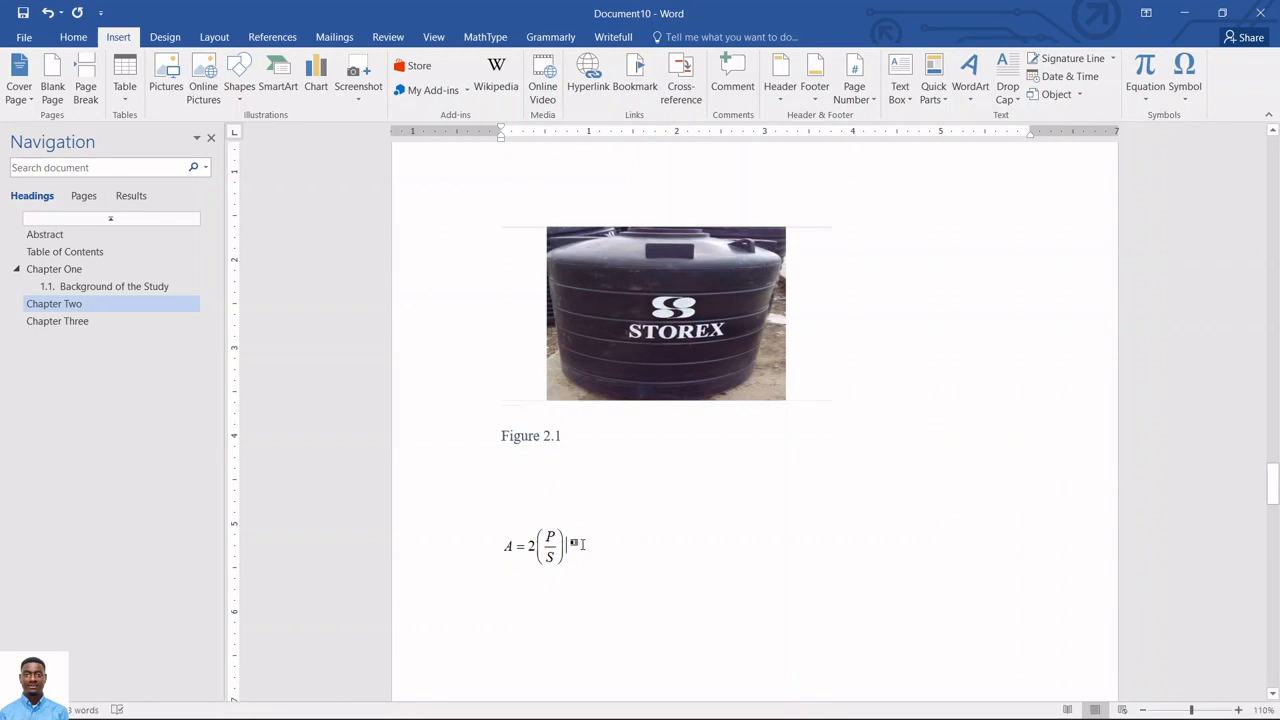
# Insert a caption numbered 2.1 after the equation, using the Equation label and excluding the label from the caption.
pyautogui.click(274, 38)
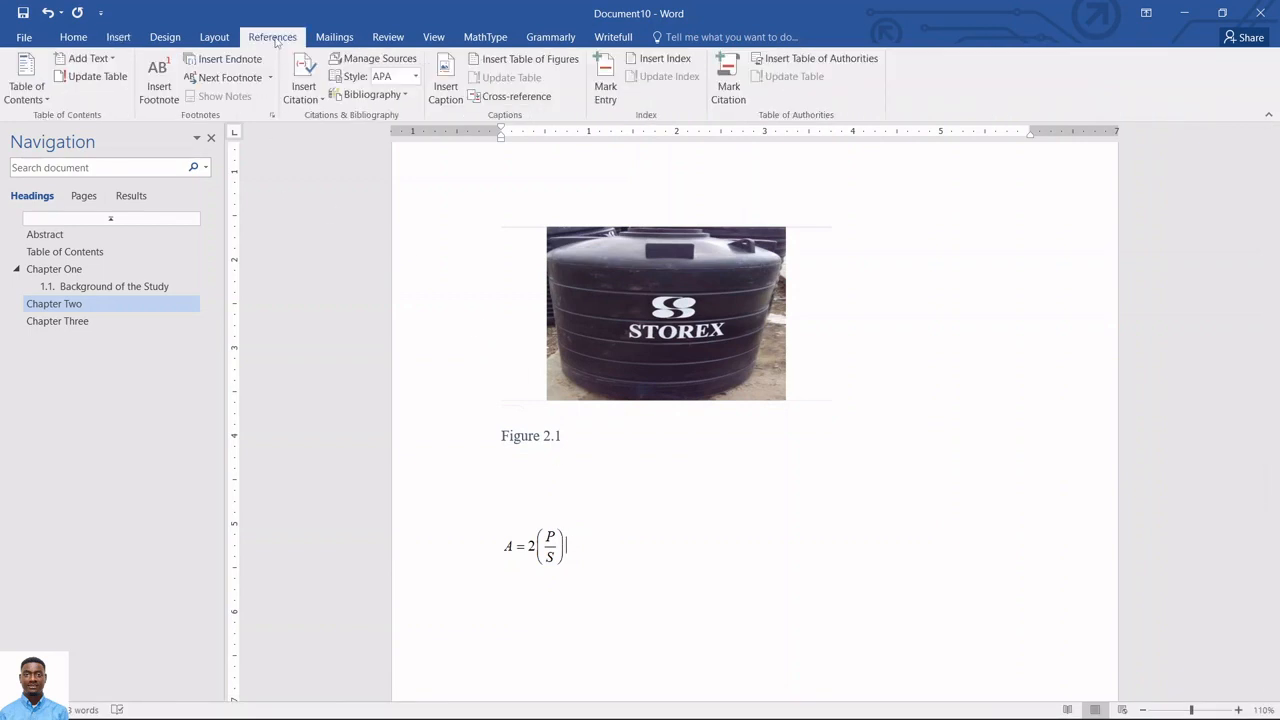
pyautogui.click(446, 88)
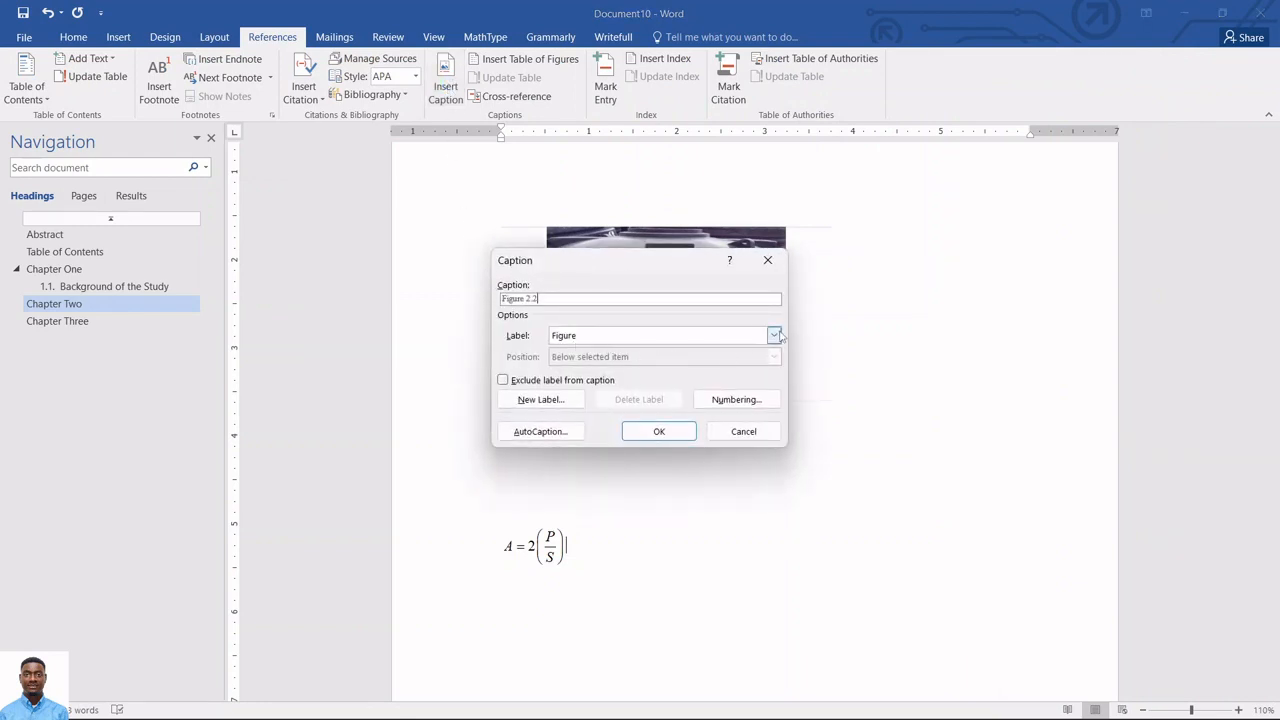
pyautogui.click(774, 335)
pyautogui.click(614, 349)
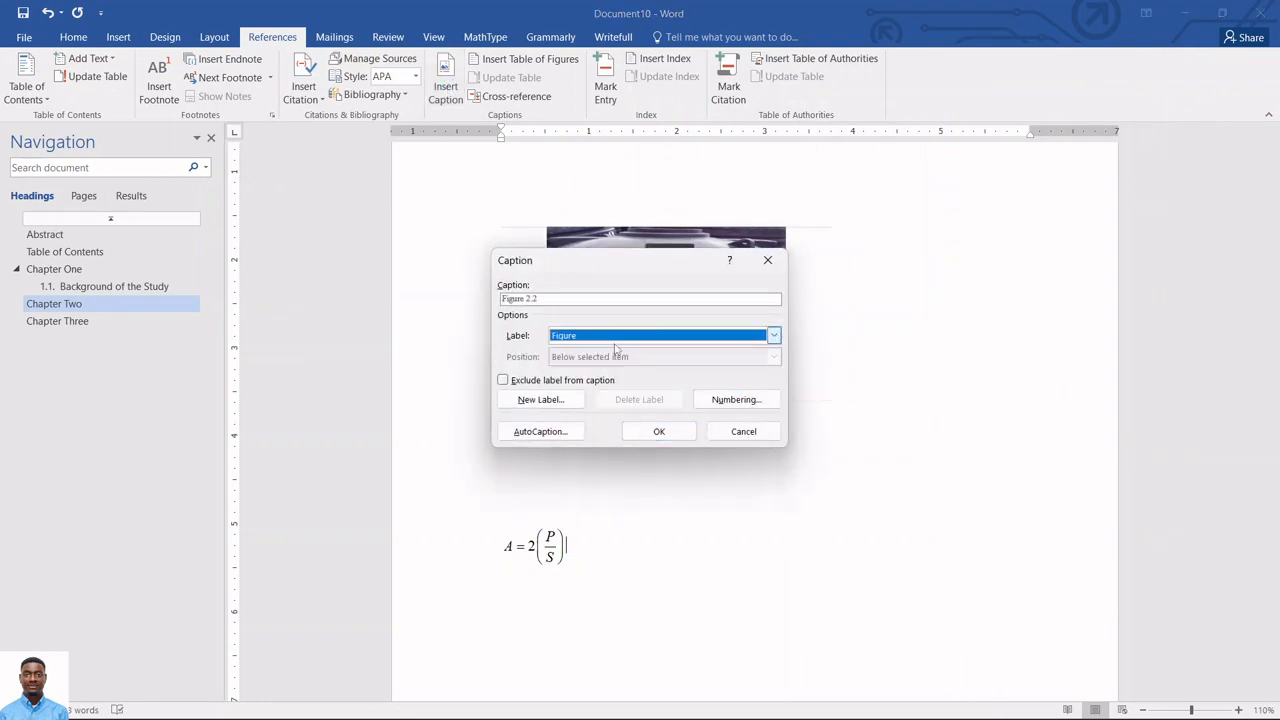
pyautogui.click(546, 384)
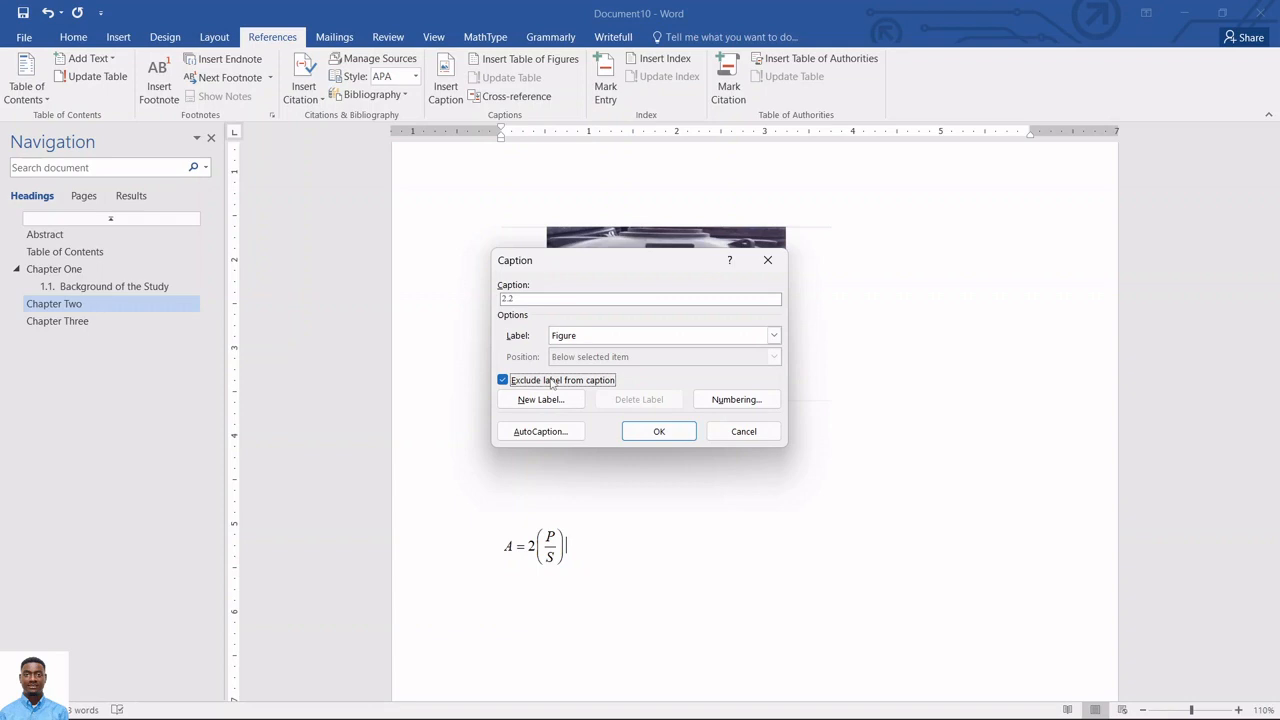
pyautogui.click(774, 335)
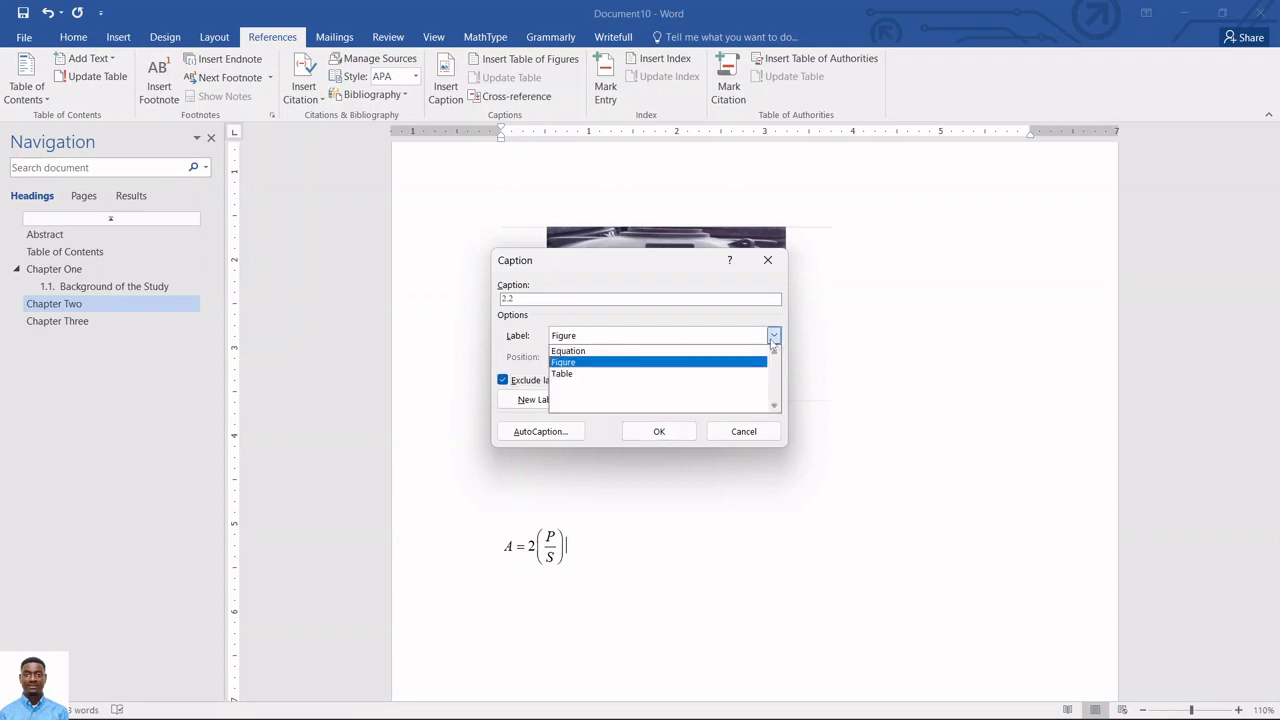
pyautogui.press('Up')
pyautogui.press('Return')
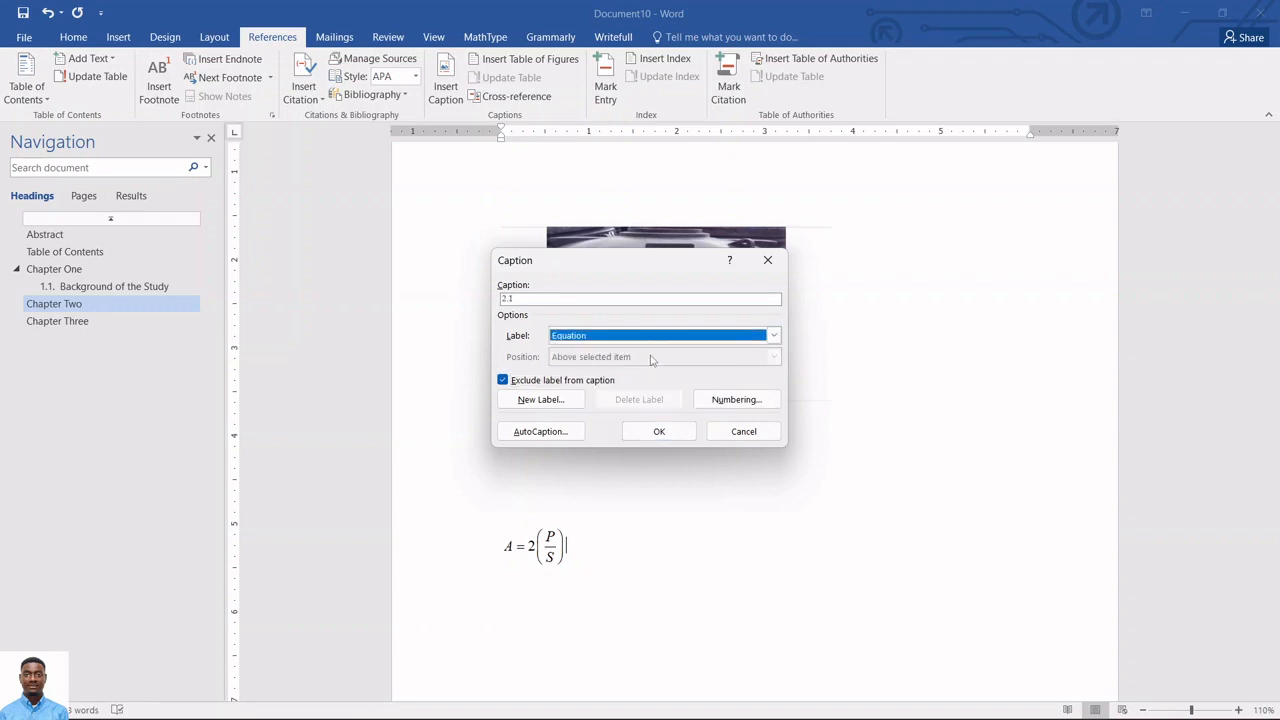
pyautogui.click(659, 432)
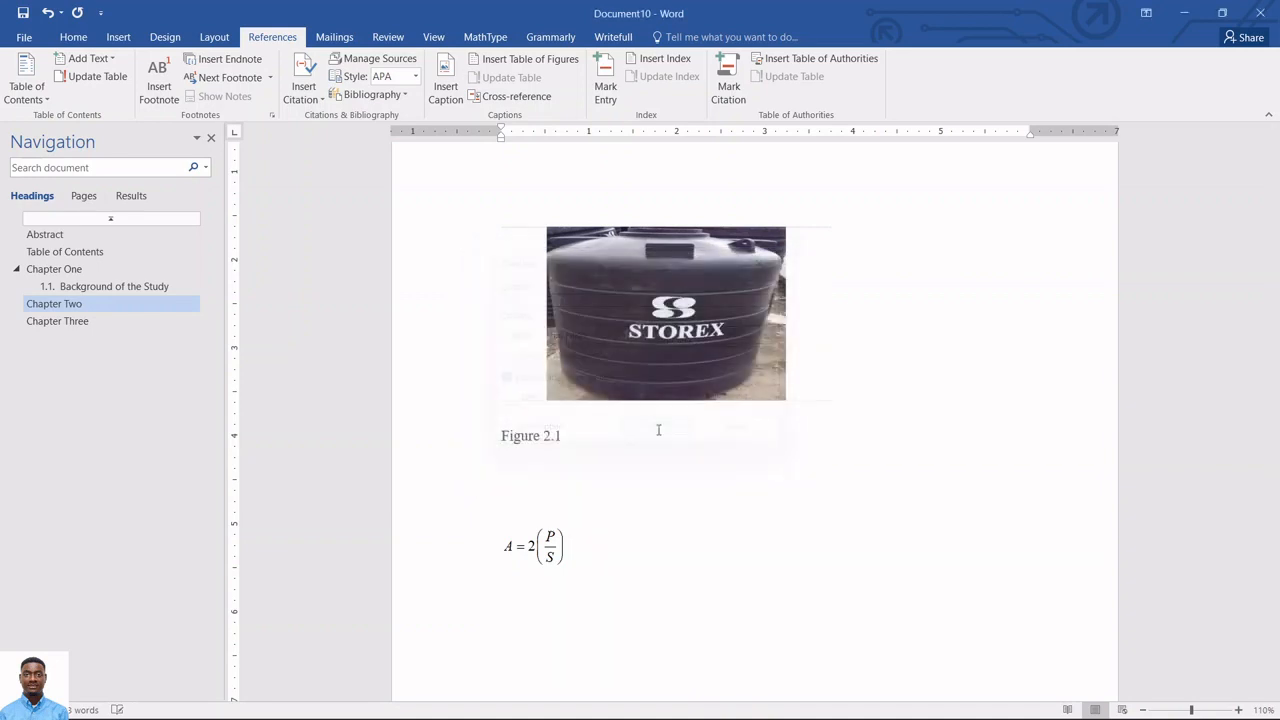
# Move the equation number 2.1 to the right margin by inserting tabs between it and the equation.
pyautogui.click(568, 546)
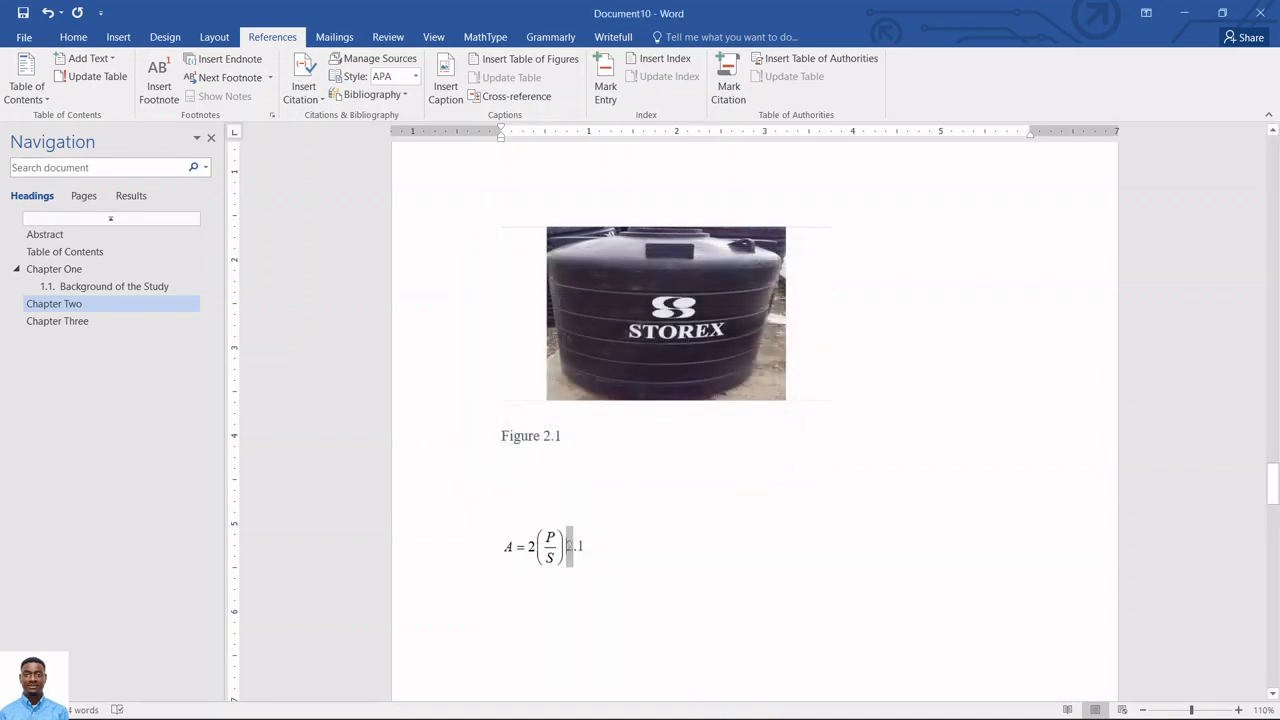
pyautogui.press('Home')
pyautogui.click(568, 546)
pyautogui.press('Tab')
pyautogui.press('Tab')
pyautogui.press('Tab')
pyautogui.press('Tab')
pyautogui.press('Tab')
pyautogui.press('Tab')
pyautogui.press('Tab')
pyautogui.press('Tab')
pyautogui.press('Tab')
pyautogui.press('Left')
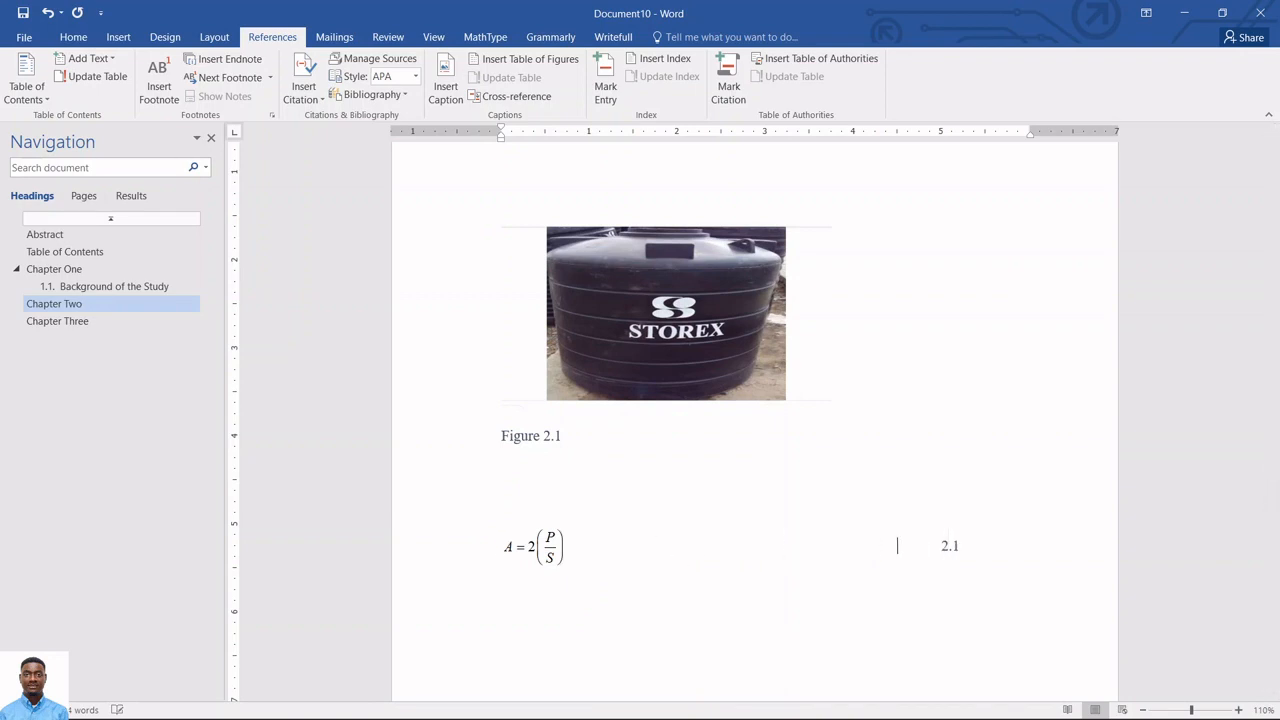
# Enclose the equation number in parentheses as (2.1).
pyautogui.press('Right')
pyautogui.write('(')
pyautogui.press('End')
pyautogui.write(')')
pyautogui.press('Up')
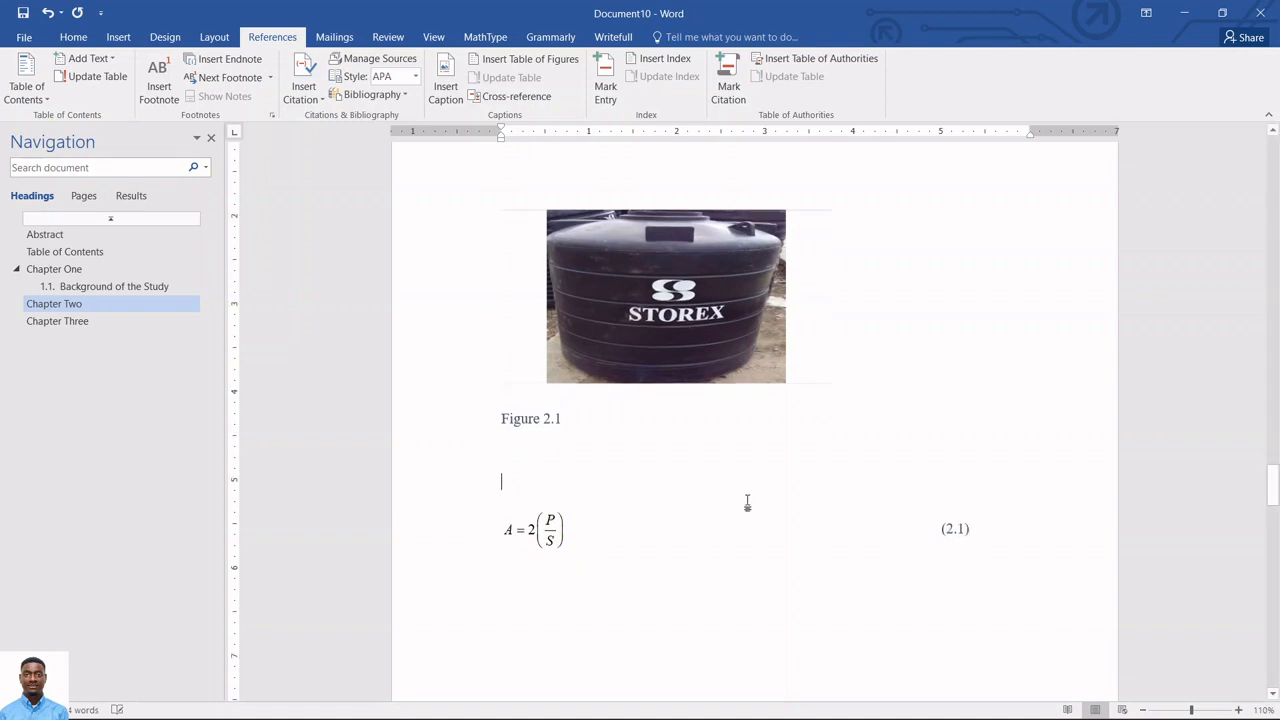
# Delete the blank lines above the CHAPTER THREE heading and place the insertion point a few lines below the heading.
pyautogui.scroll(-3, 746, 460)
pyautogui.click(536, 292)
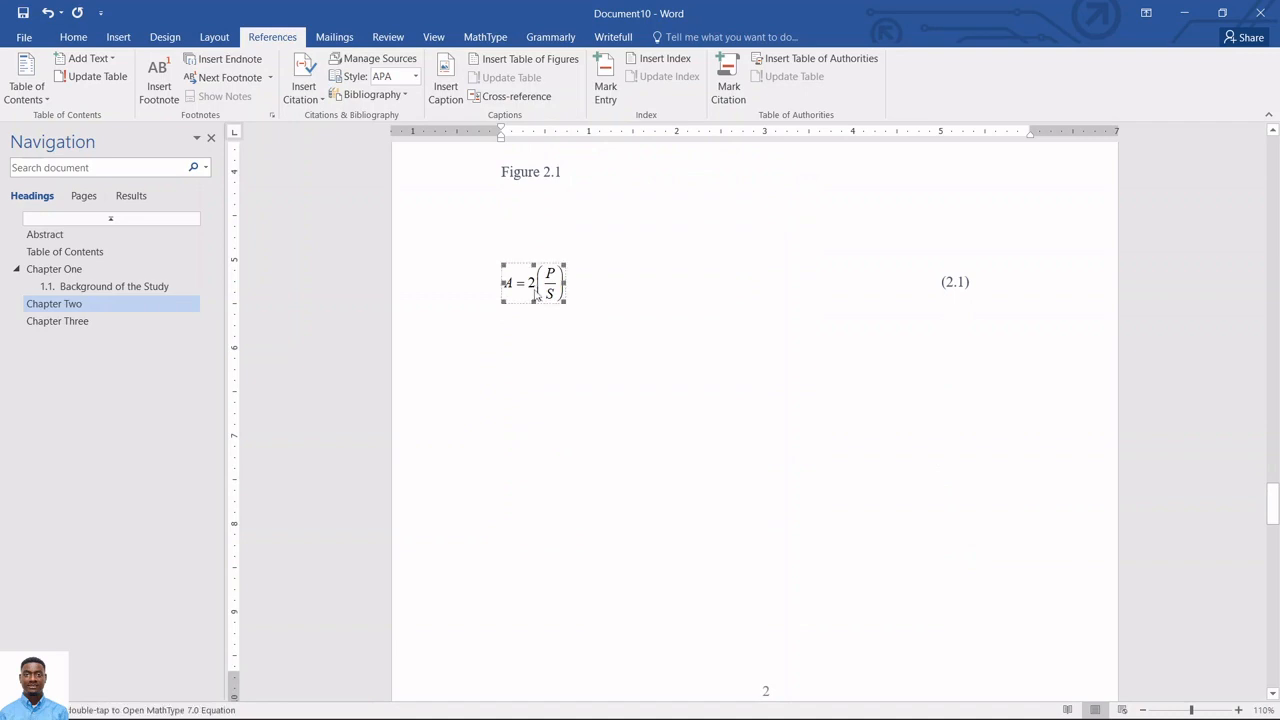
pyautogui.scroll(-6, 546, 335)
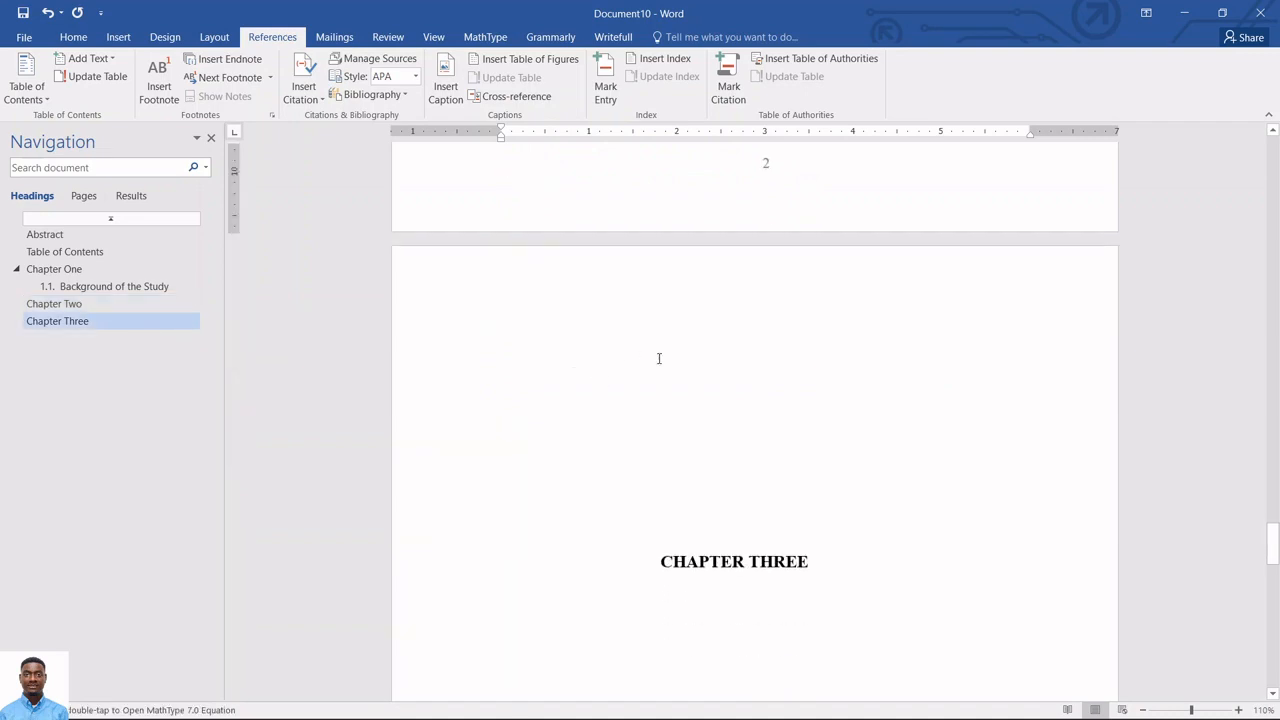
pyautogui.click(778, 317)
pyautogui.press('Delete')
pyautogui.press('Delete')
pyautogui.press('Delete')
pyautogui.press('Delete')
pyautogui.press('Delete')
pyautogui.press('Delete')
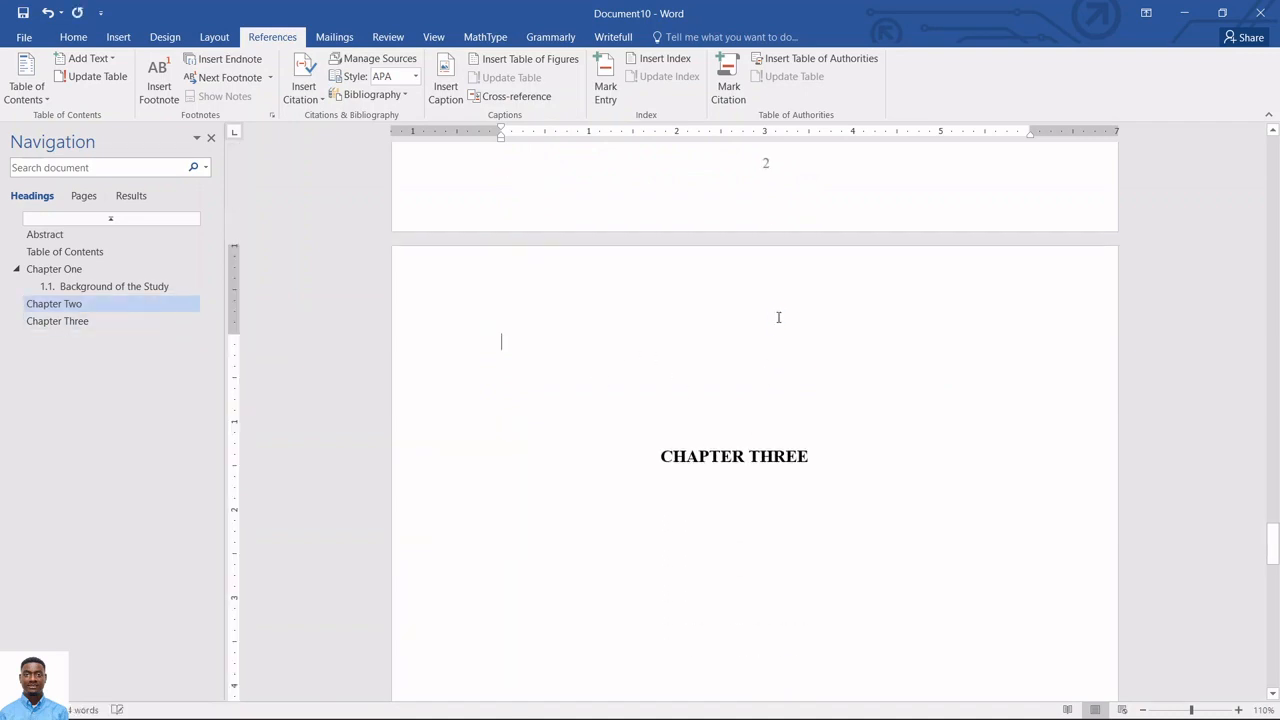
pyautogui.doubleClick(755, 485)
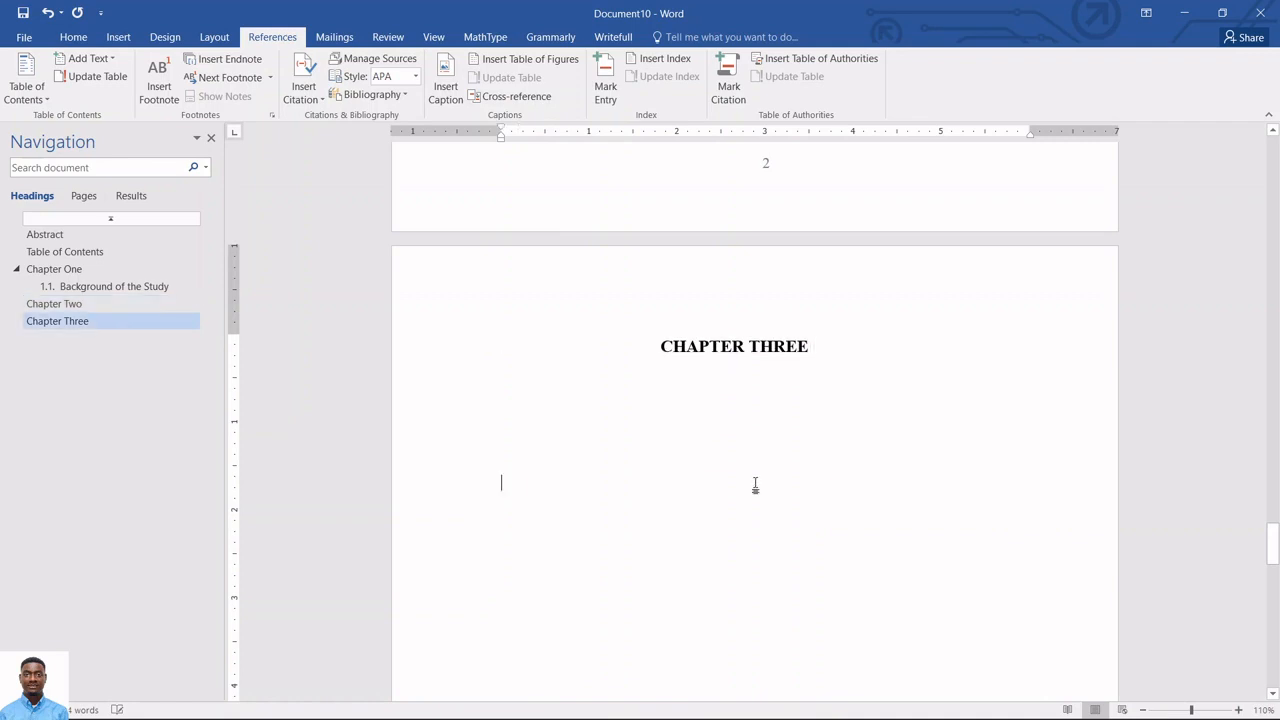
# Paste the copied equation below the CHAPTER THREE heading and insert caption number 3.1 after it, using the Equation label excluded from the caption.
pyautogui.hotkey('ctrl', 'v')
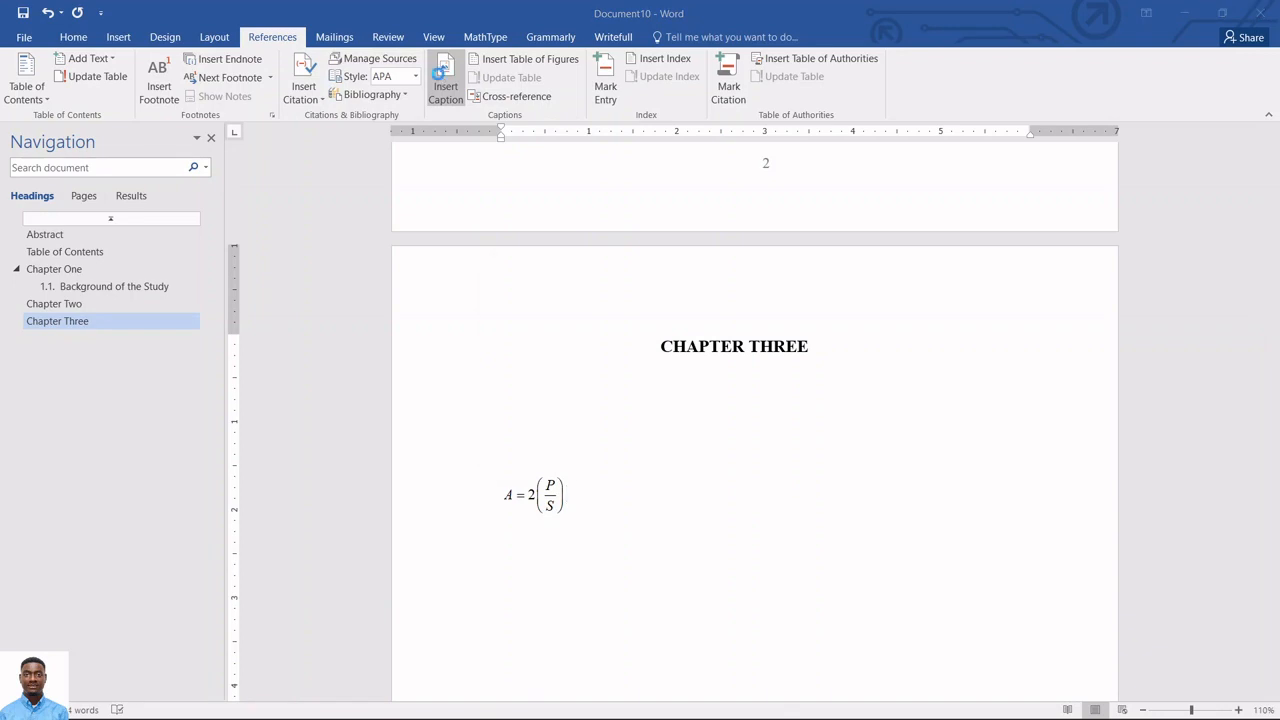
pyautogui.click(440, 76)
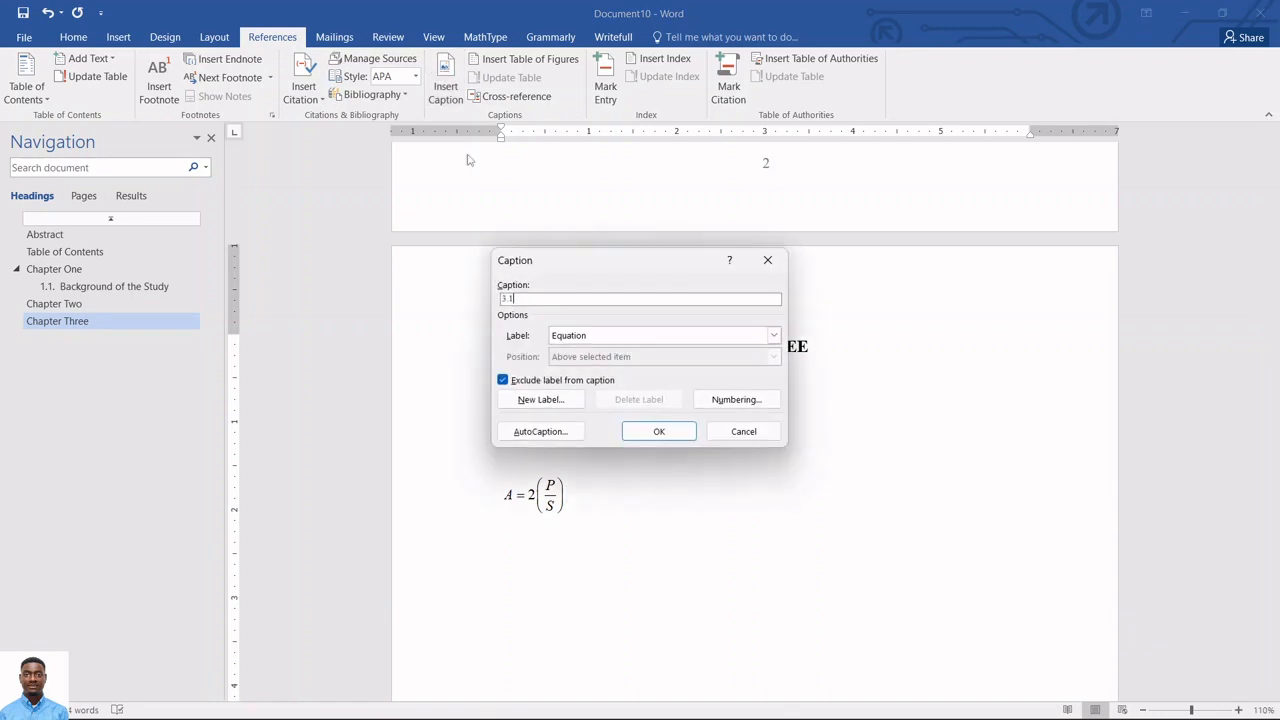
pyautogui.click(659, 431)
# Enclose the Chapter Three equation number in parentheses as (3.1).
pyautogui.click(569, 495)
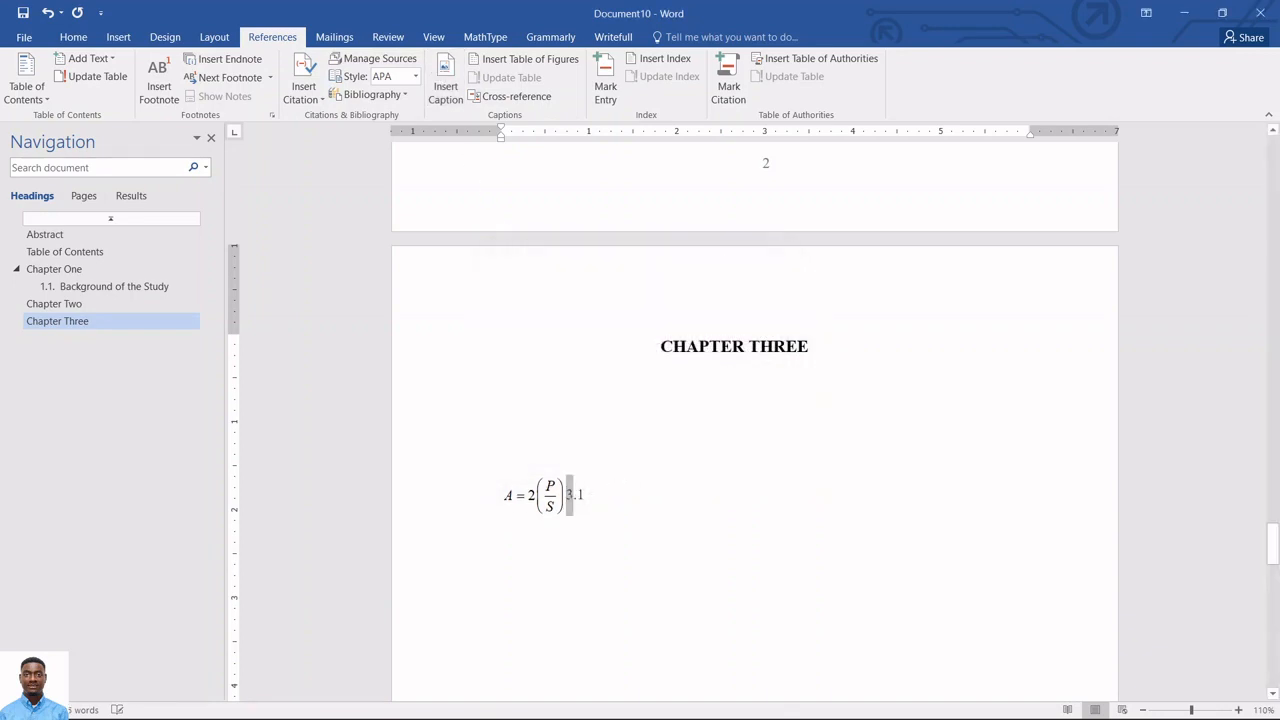
pyautogui.write('(')
pyautogui.press('End')
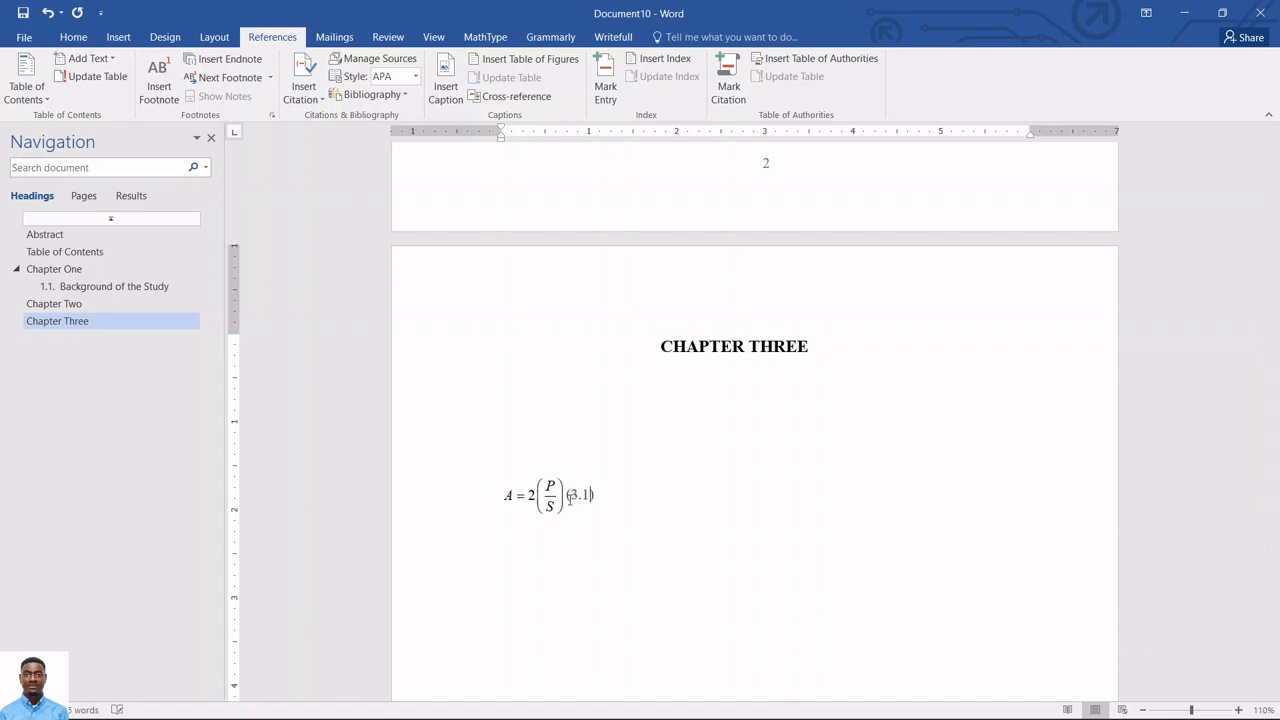
# Move the equation number (3.1) toward the right margin by inserting tabs between it and the equation.
pyautogui.press('Left')
pyautogui.press('Left')
pyautogui.press('Left')
pyautogui.press('Left')
pyautogui.press('Tab')
pyautogui.press('Tab')
pyautogui.press('Tab')
pyautogui.press('Tab')
pyautogui.press('Tab')
pyautogui.press('Tab')
pyautogui.press('Tab')
pyautogui.press('Tab')
pyautogui.press('Tab')
pyautogui.press('Tab')
# Insert a table of three columns and two rows a few lines below equation (2.1) in Chapter Two.
pyautogui.scroll(10, 834, 414)
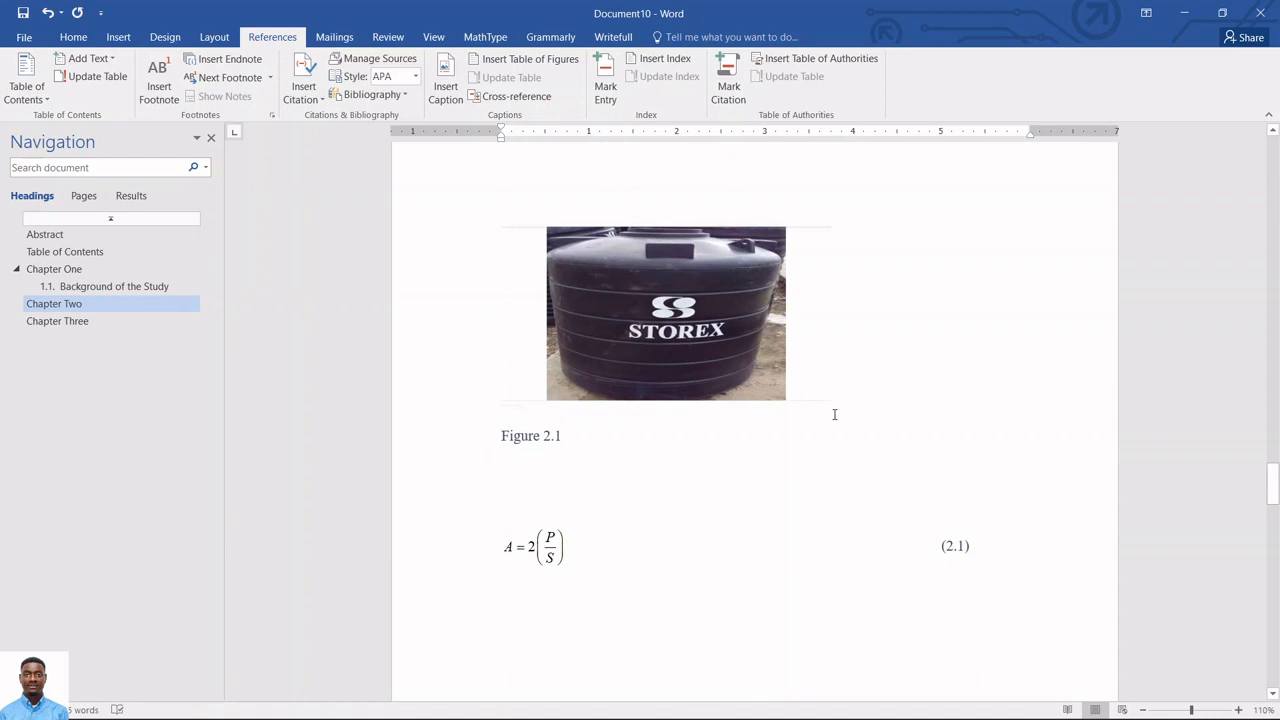
pyautogui.scroll(-5, 834, 414)
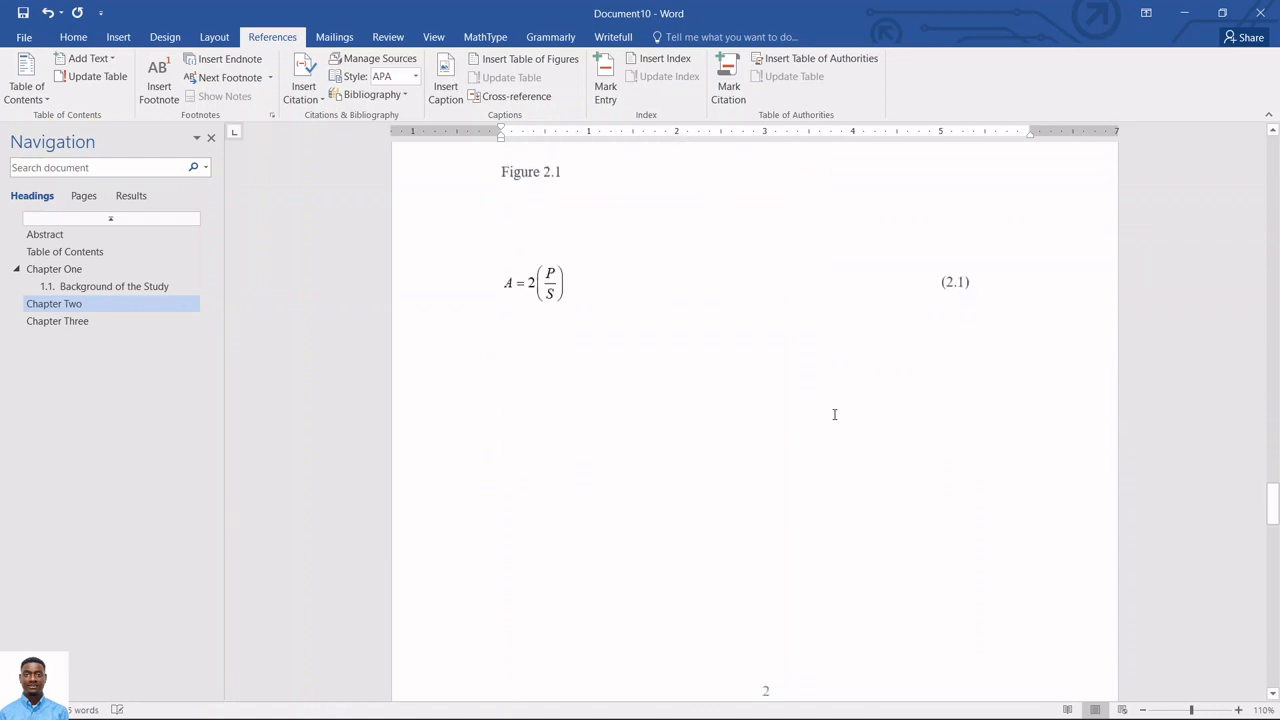
pyautogui.click(568, 390)
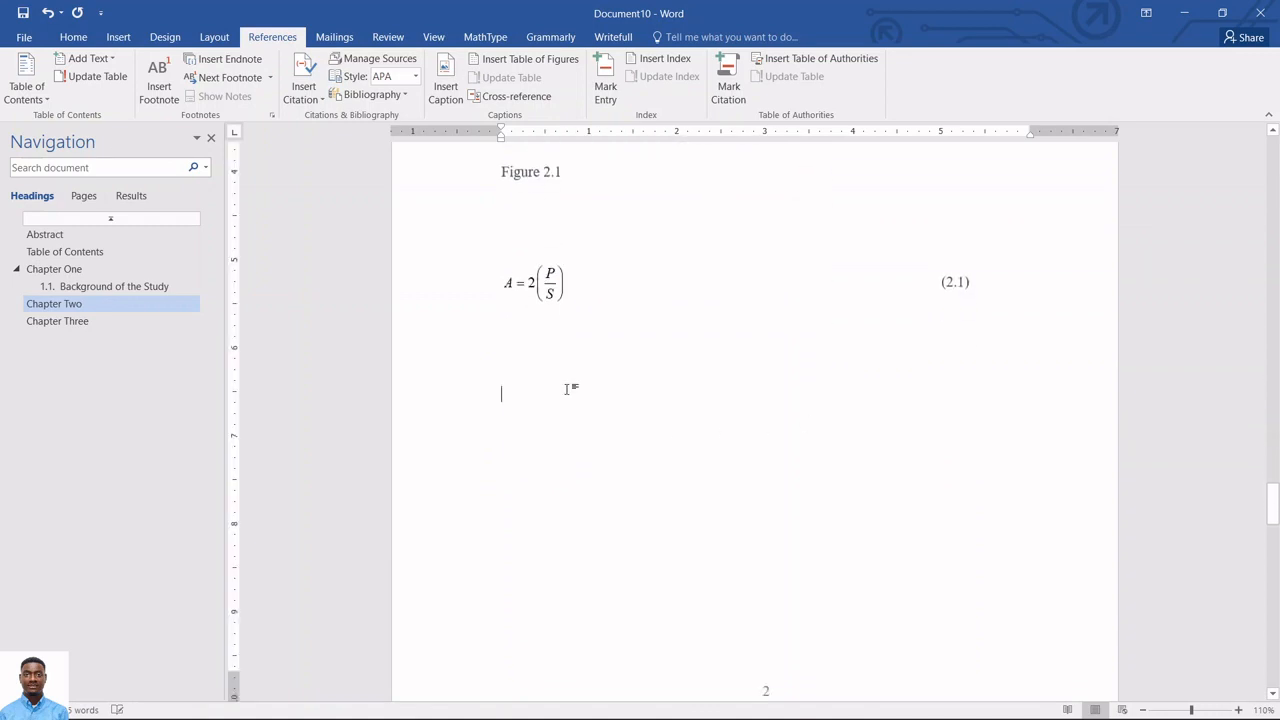
pyautogui.click(118, 37)
pyautogui.click(125, 87)
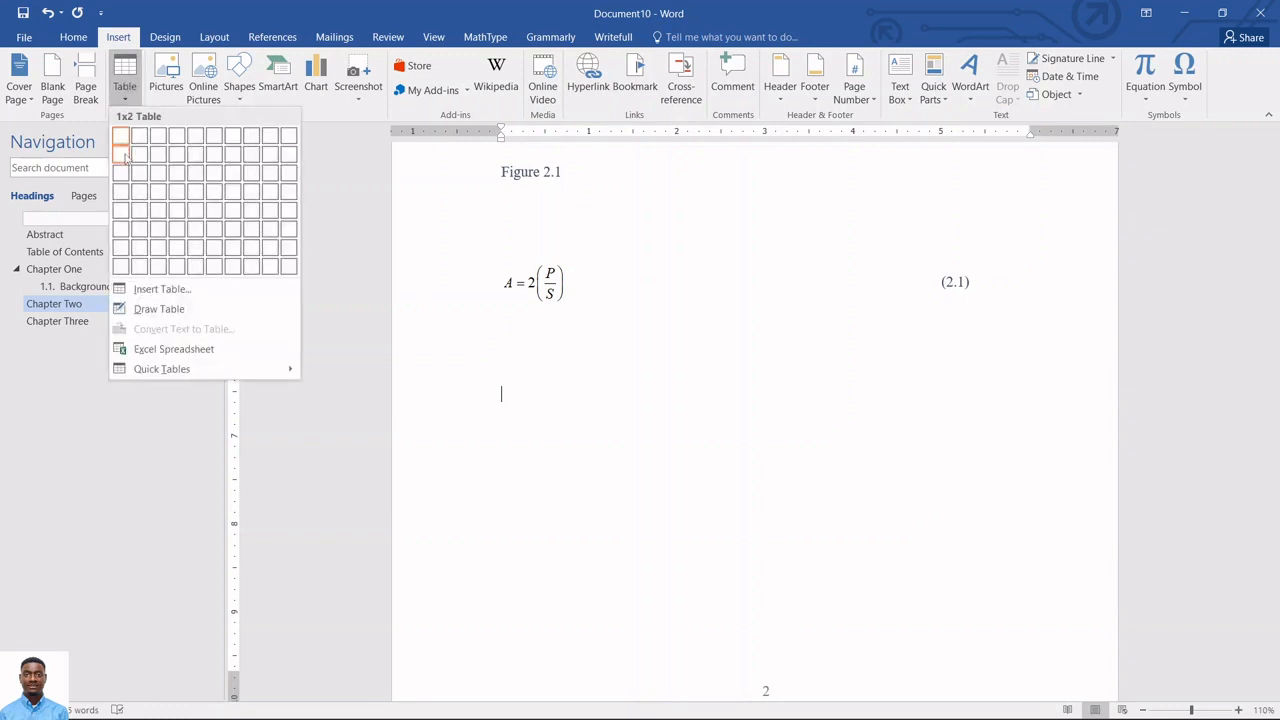
pyautogui.click(152, 152)
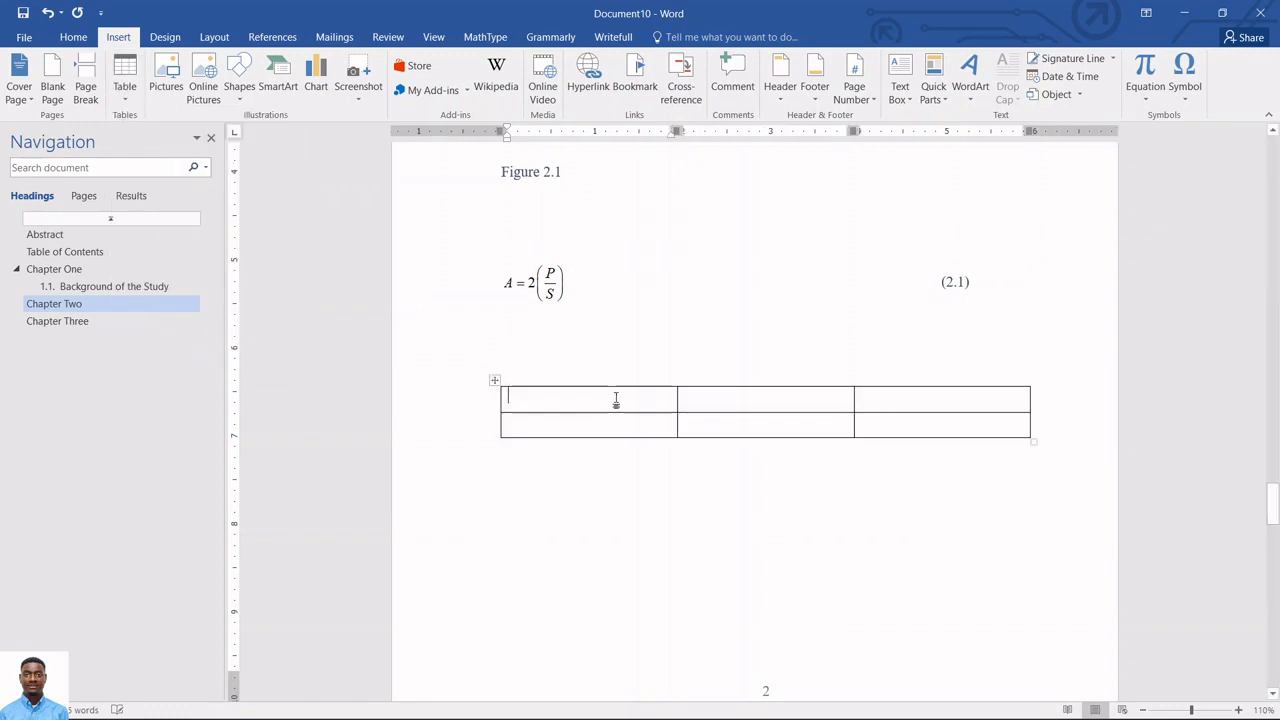
# Insert the caption Table 2.1 on the line above the Chapter Two table, using the Table label.
pyautogui.click(566, 373)
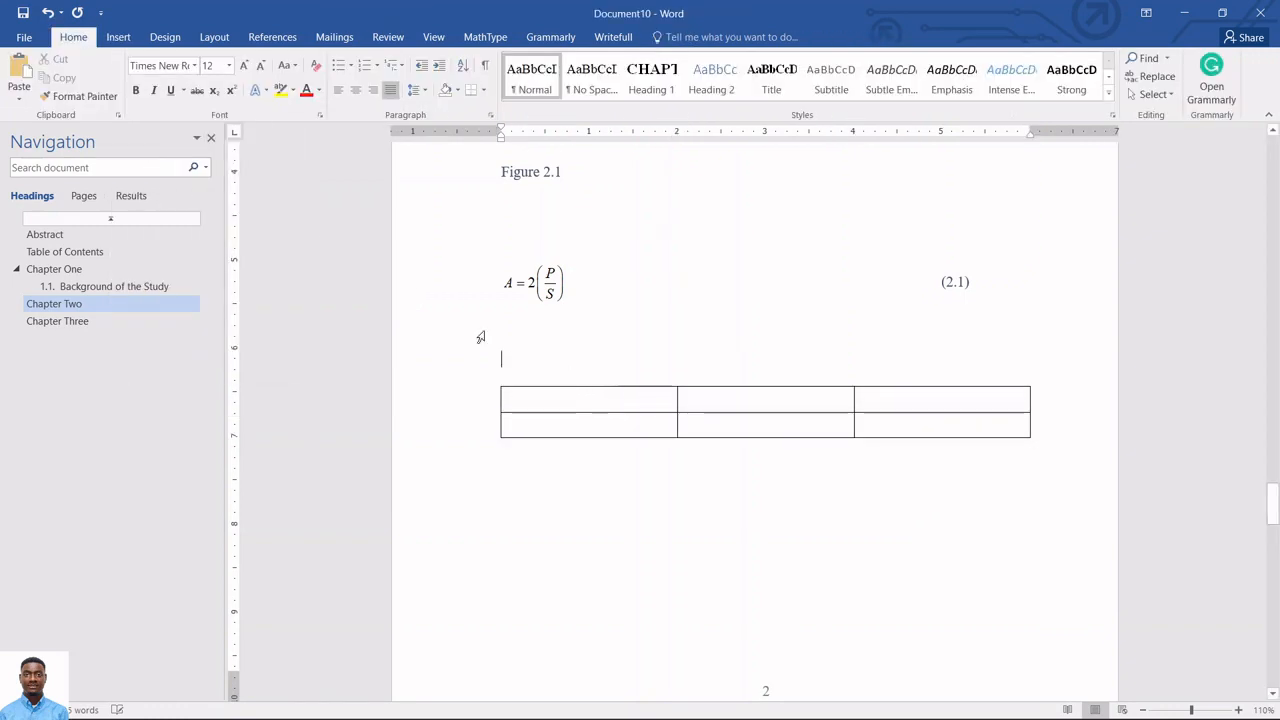
pyautogui.click(268, 38)
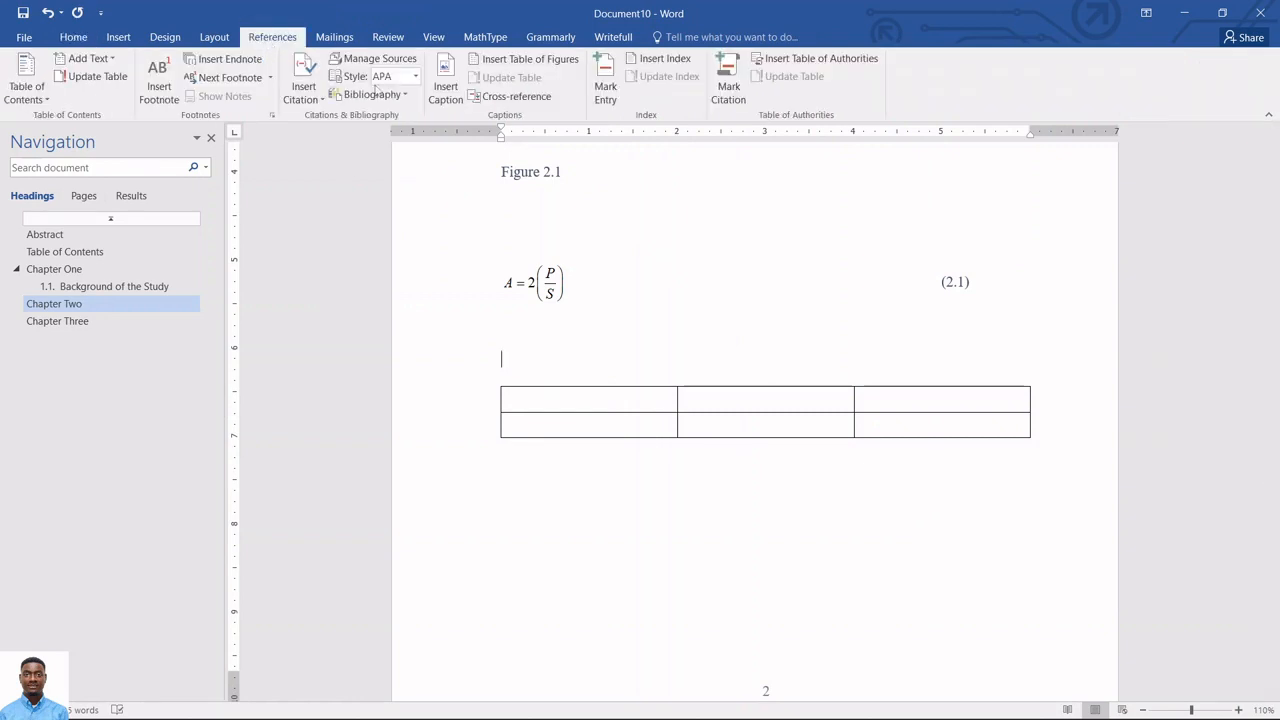
pyautogui.click(460, 80)
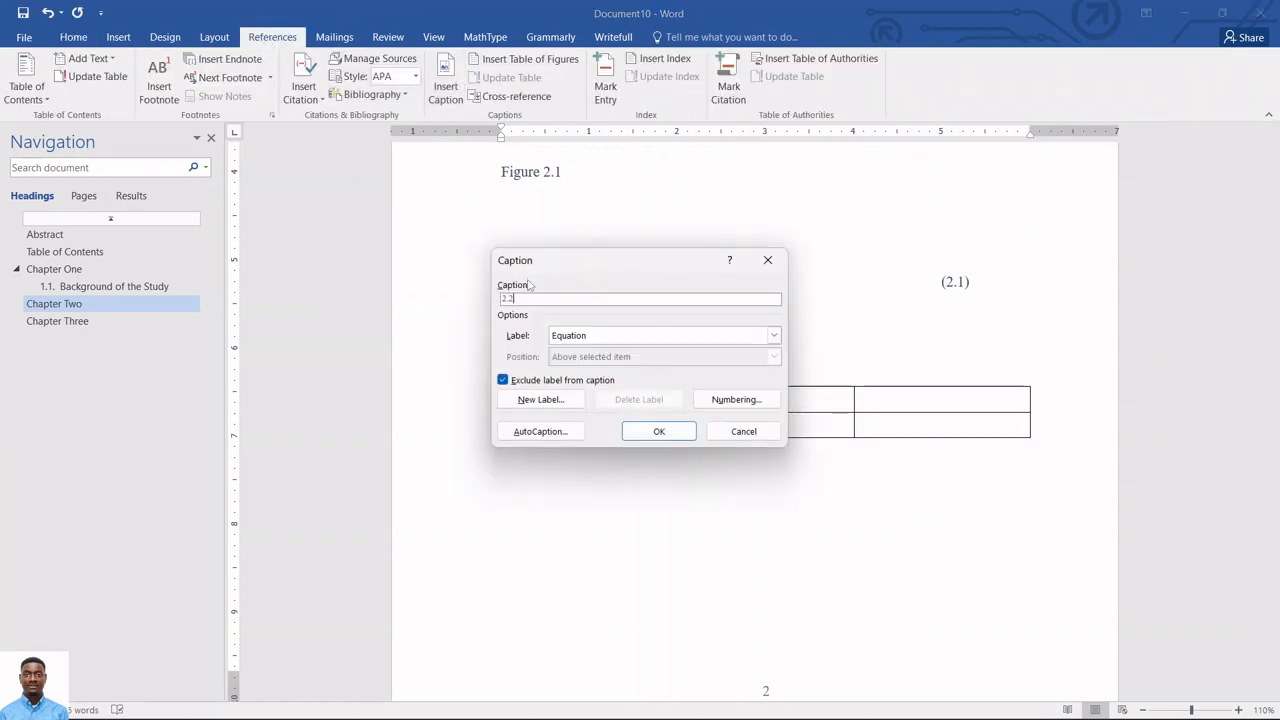
pyautogui.click(773, 336)
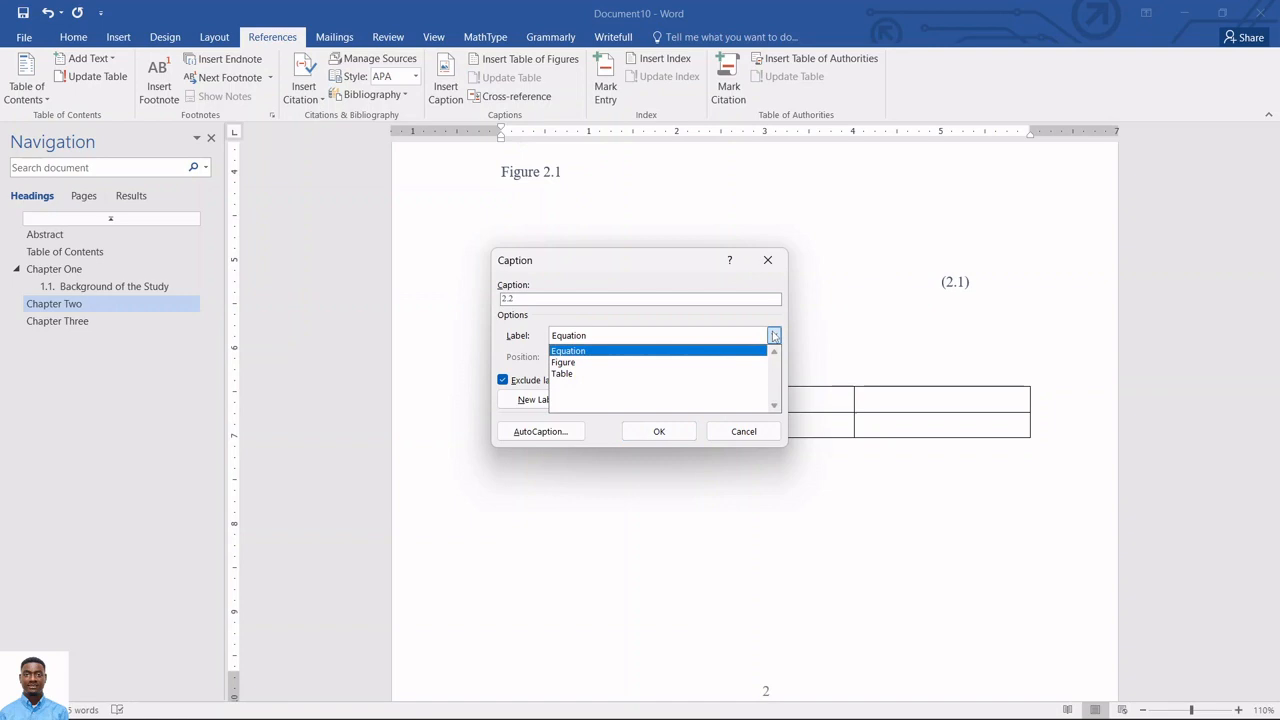
pyautogui.click(651, 371)
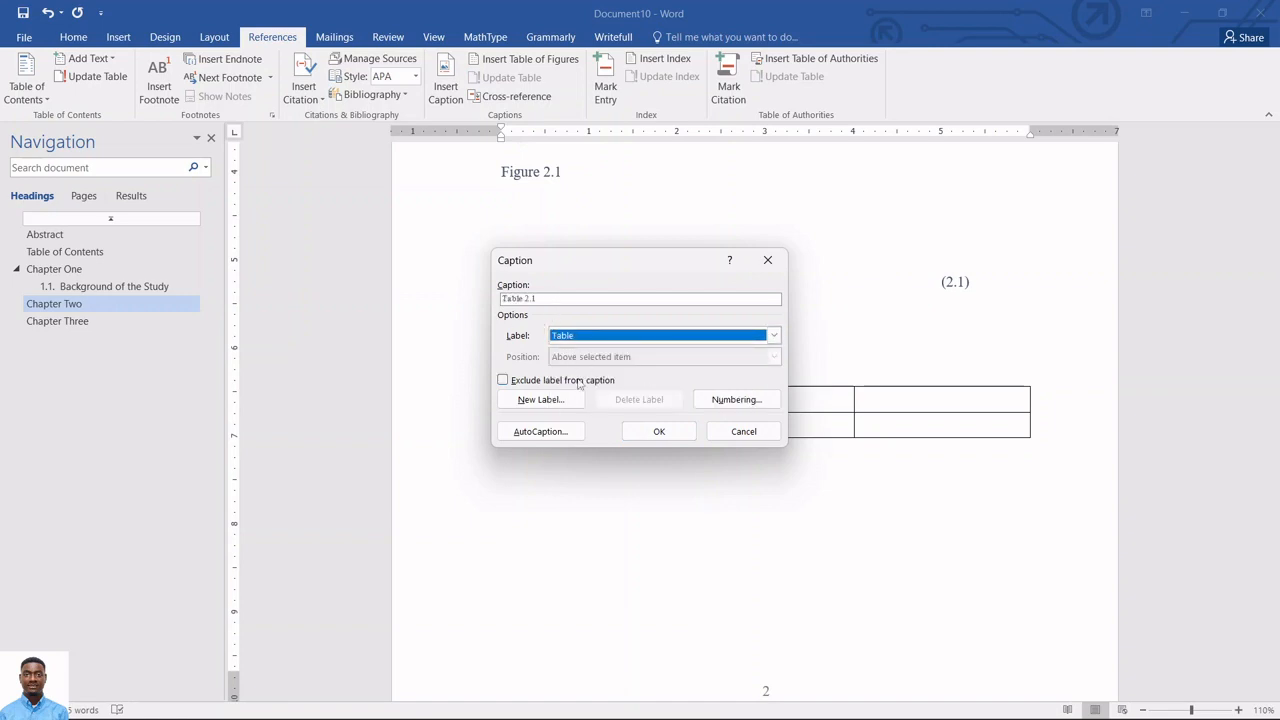
pyautogui.click(658, 434)
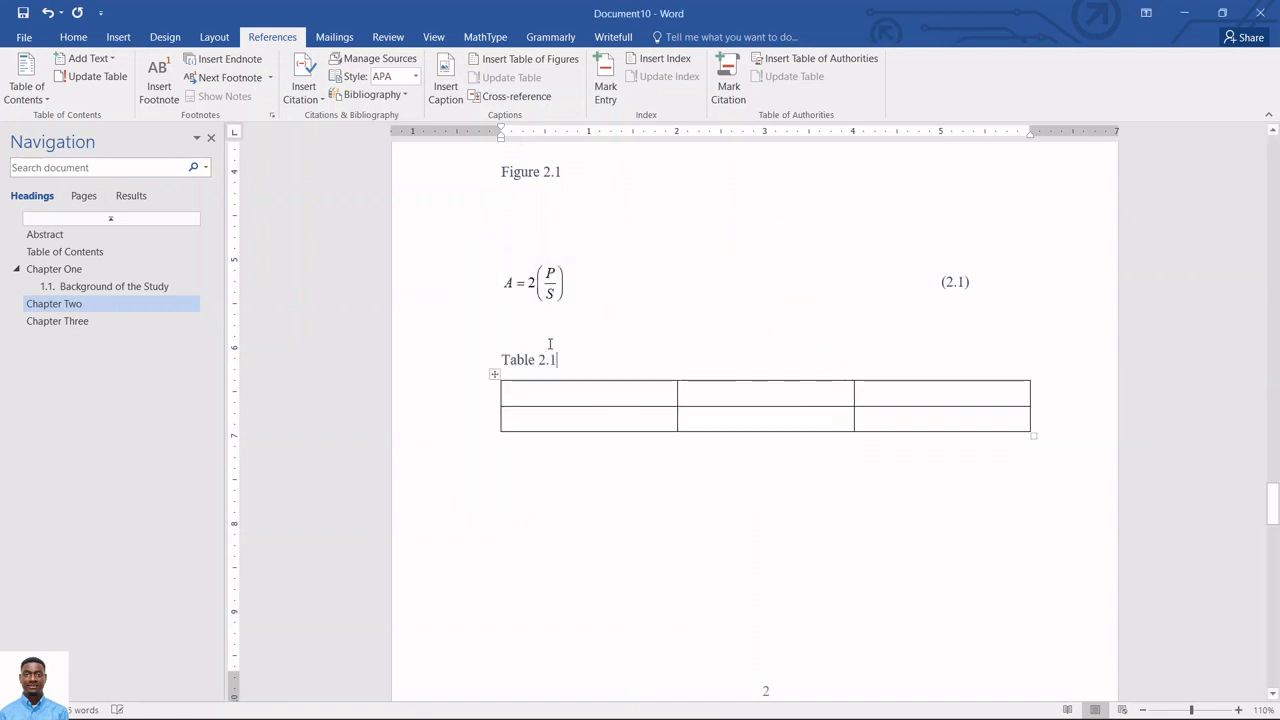
# Copy the Chapter Two table to below equation (3.1) in Chapter Three and insert the caption Table 3.1 above the copy.
pyautogui.click(494, 375)
pyautogui.scroll(-15, 546, 481)
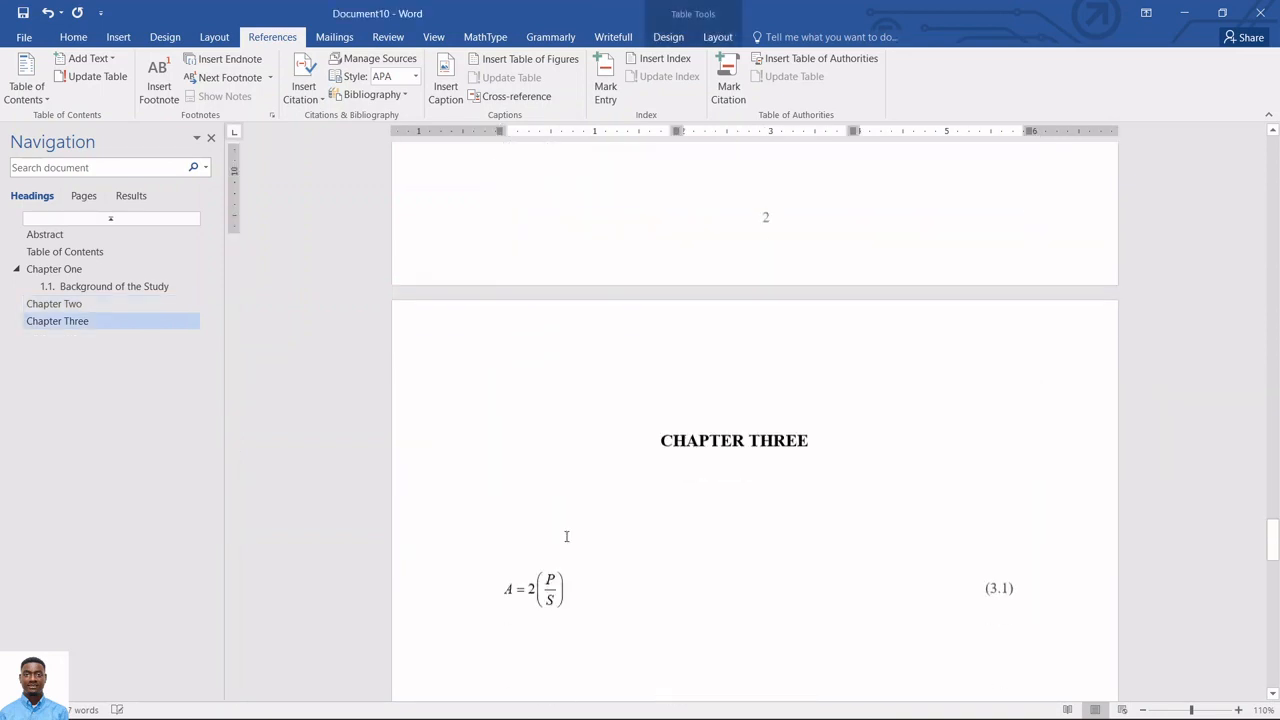
pyautogui.click(567, 503)
pyautogui.hotkey('ctrl', 'v')
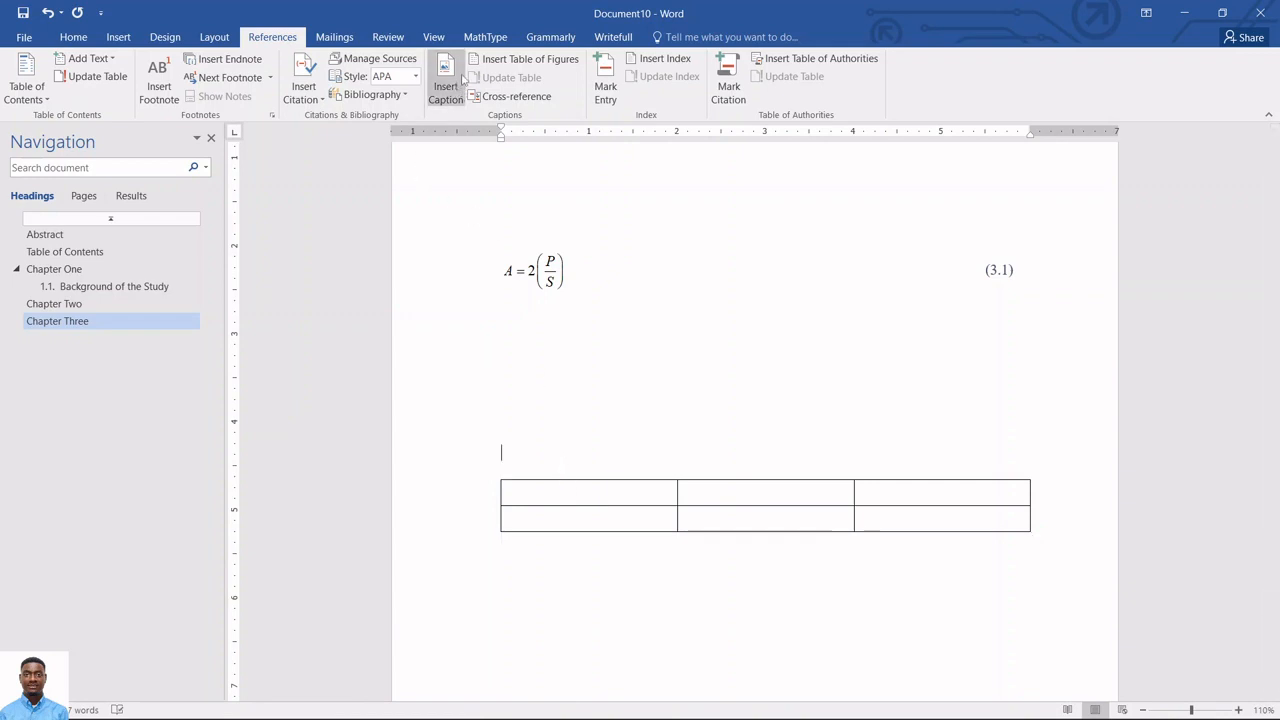
pyautogui.click(447, 88)
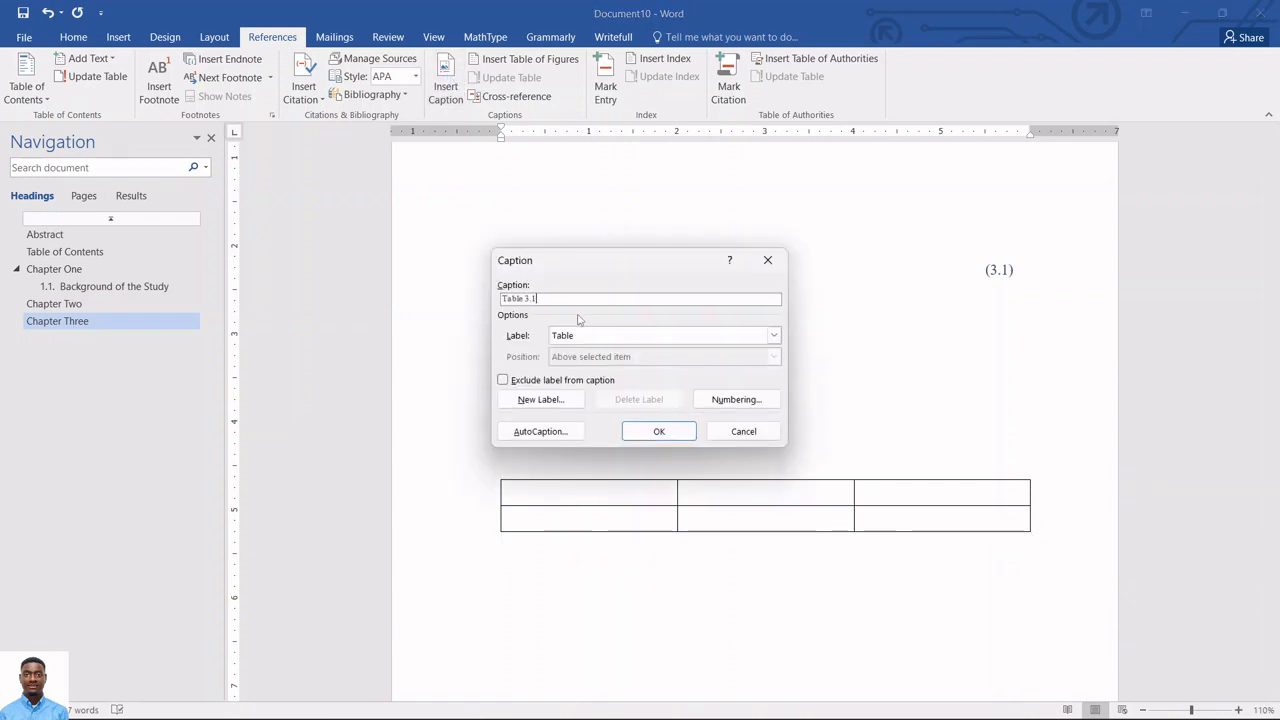
pyautogui.click(656, 432)
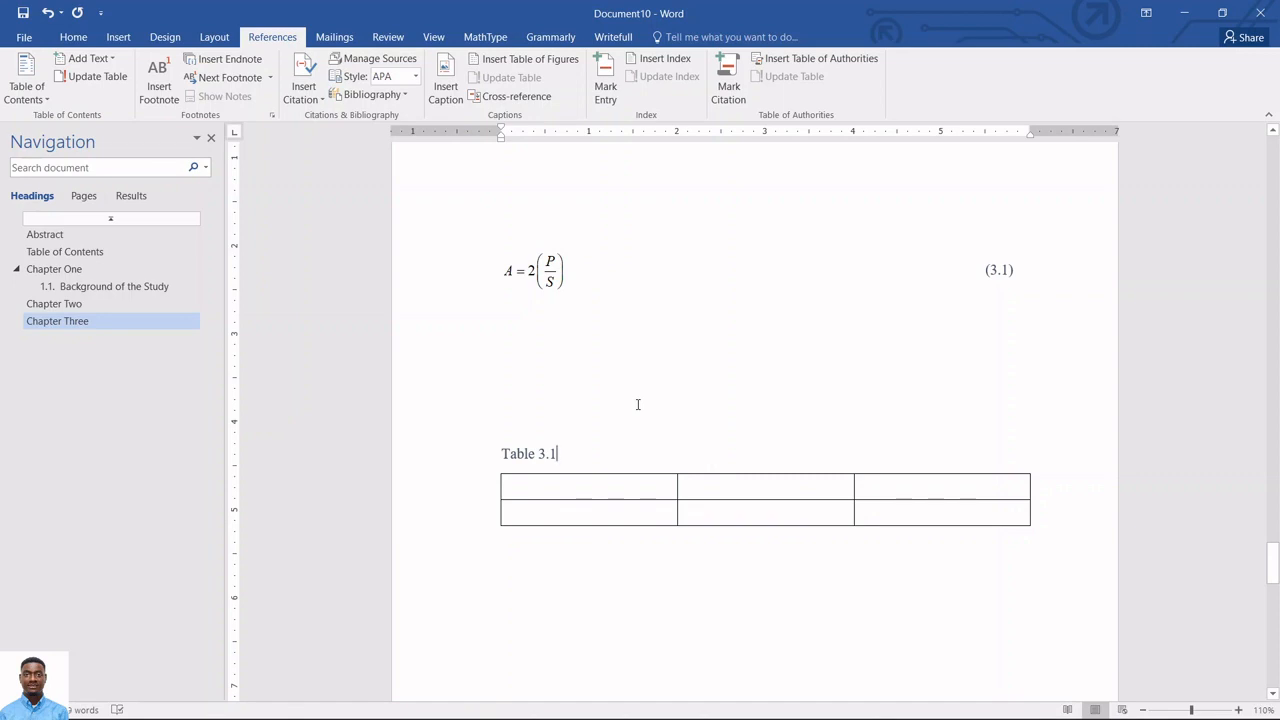
# Insert a table of contents in the Automatic Table 2 style on the line below the Table of Contents heading.
pyautogui.scroll(15, 637, 404)
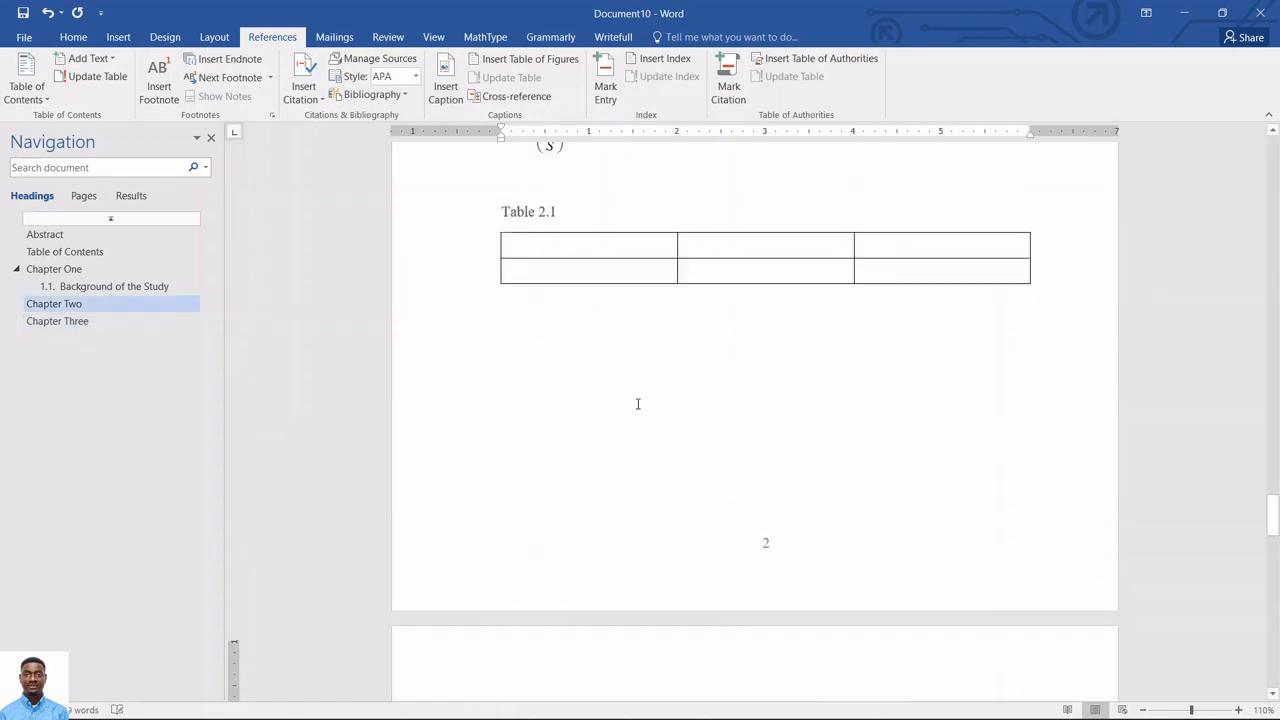
pyautogui.scroll(15, 637, 404)
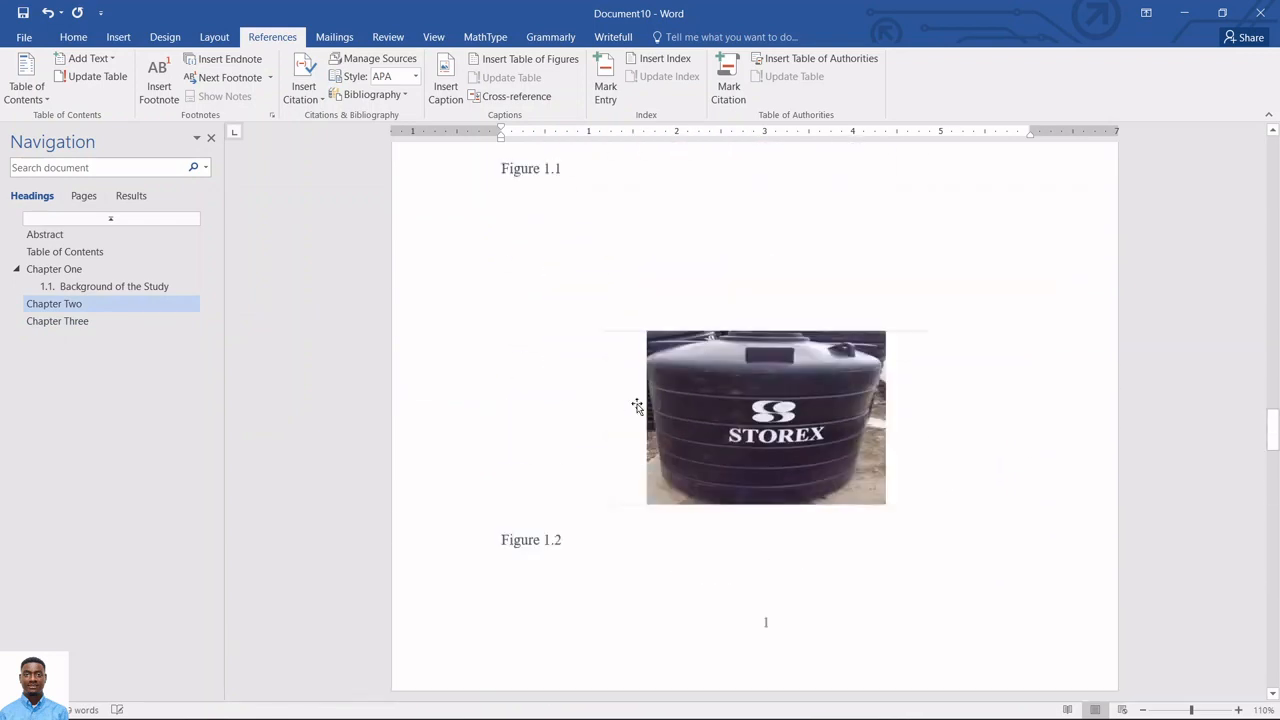
pyautogui.scroll(10, 637, 404)
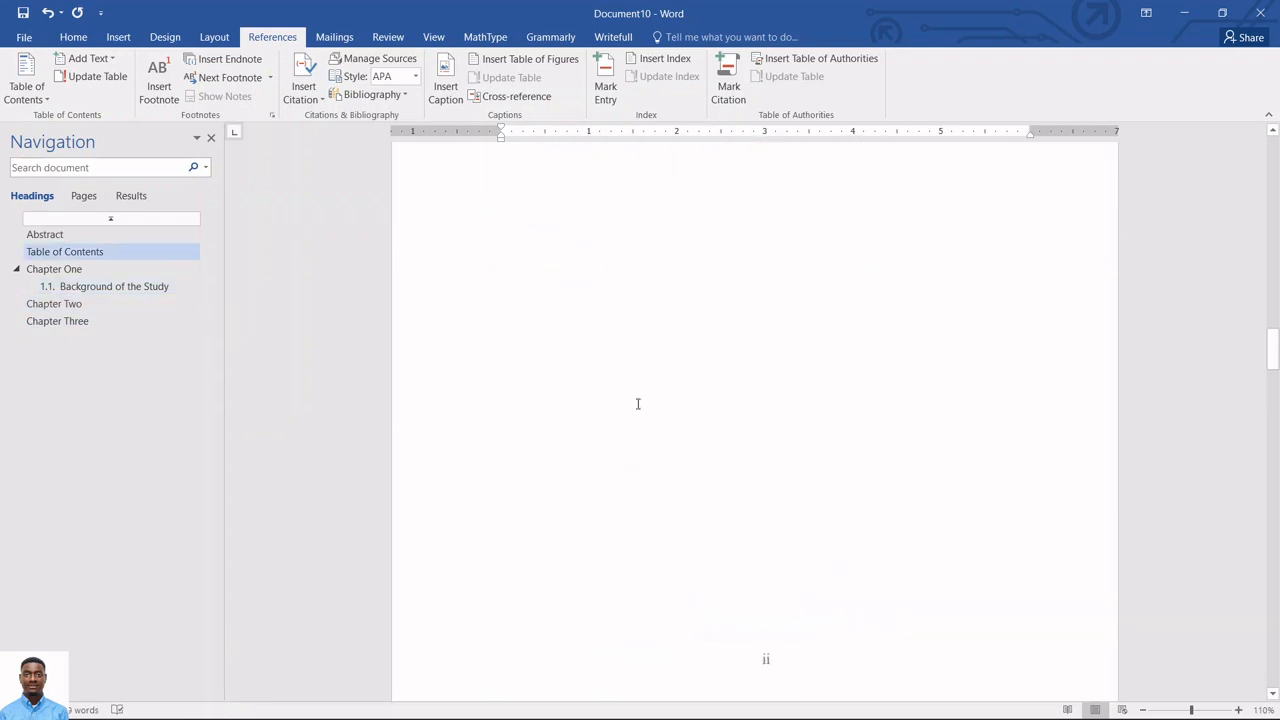
pyautogui.scroll(5, 637, 404)
pyautogui.scroll(-3, 714, 397)
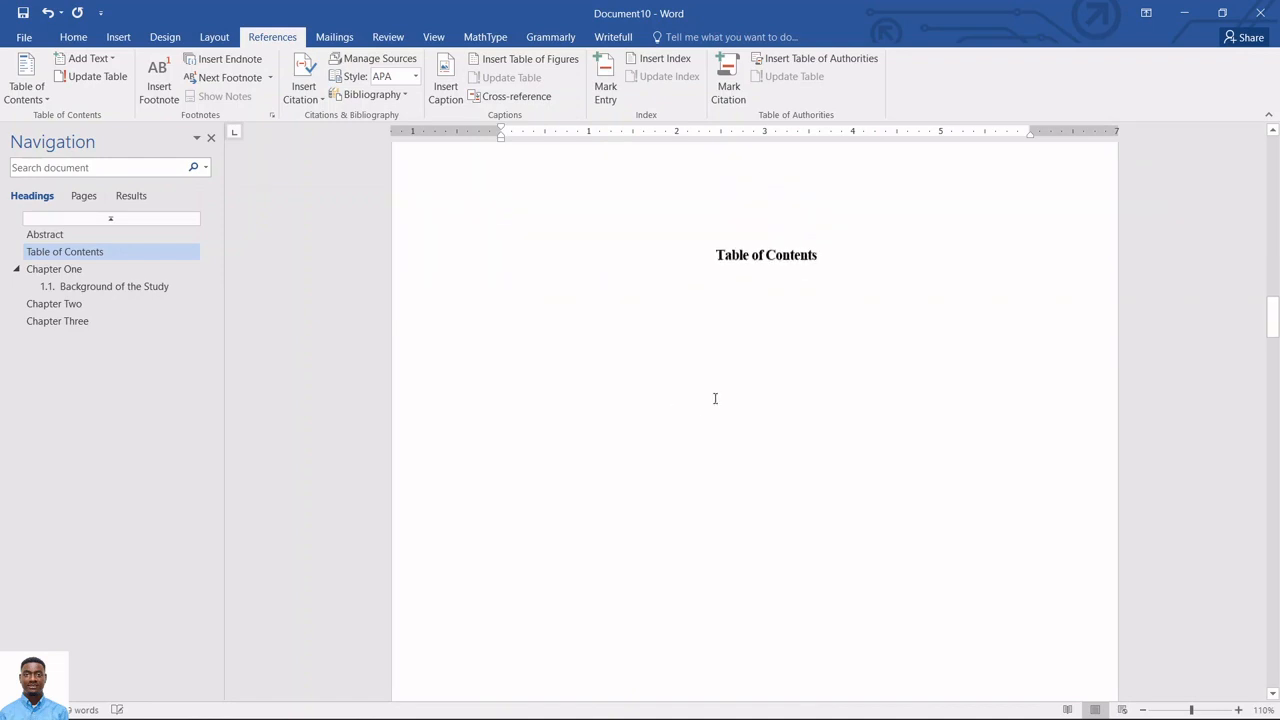
pyautogui.click(787, 279)
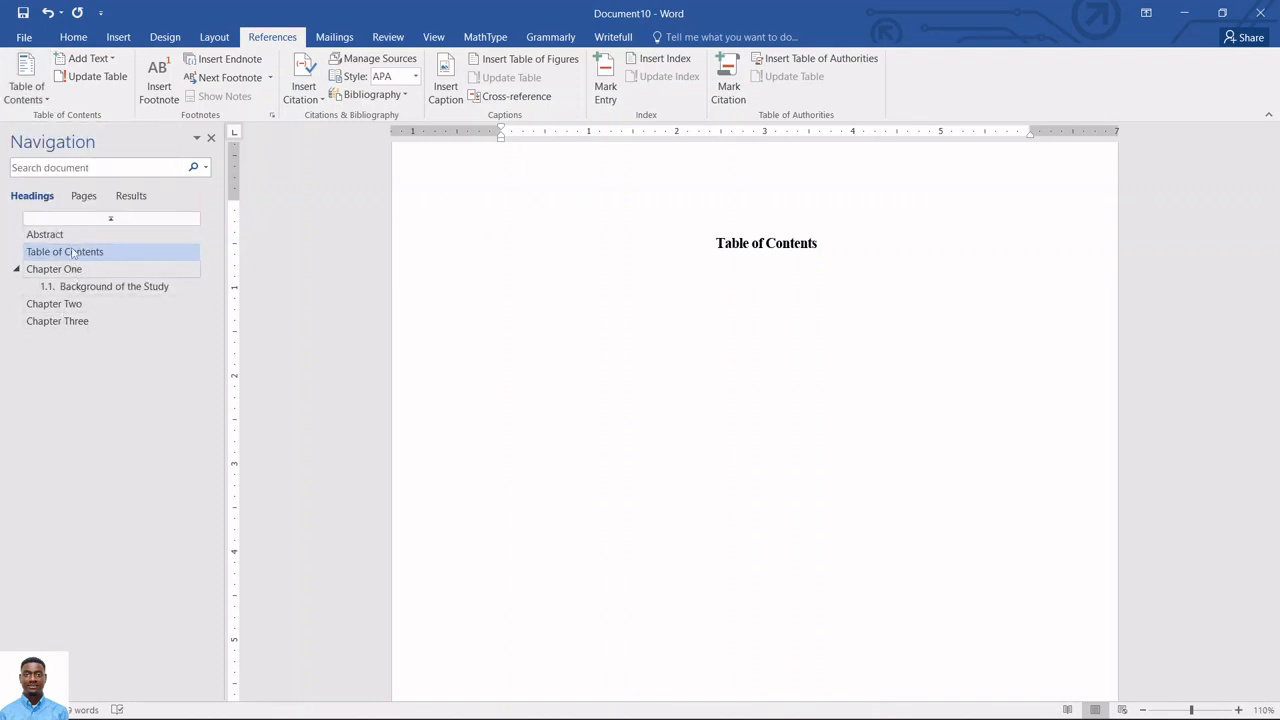
pyautogui.click(35, 90)
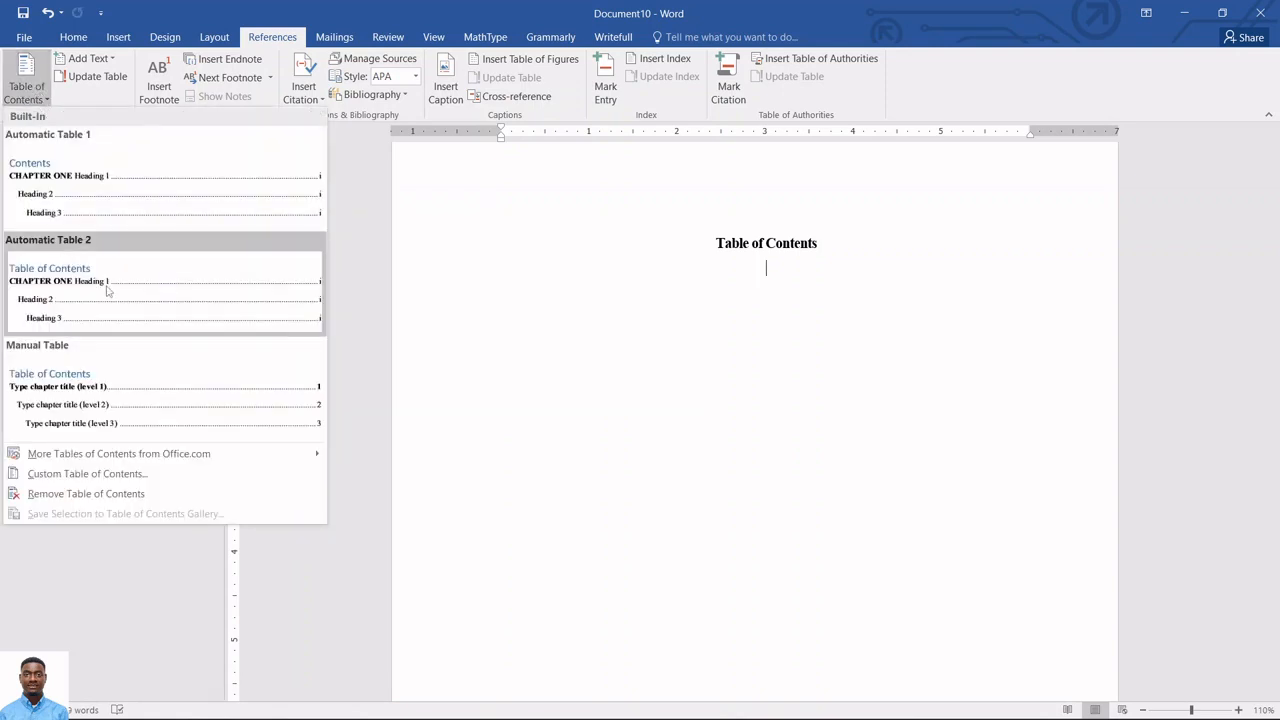
pyautogui.click(108, 290)
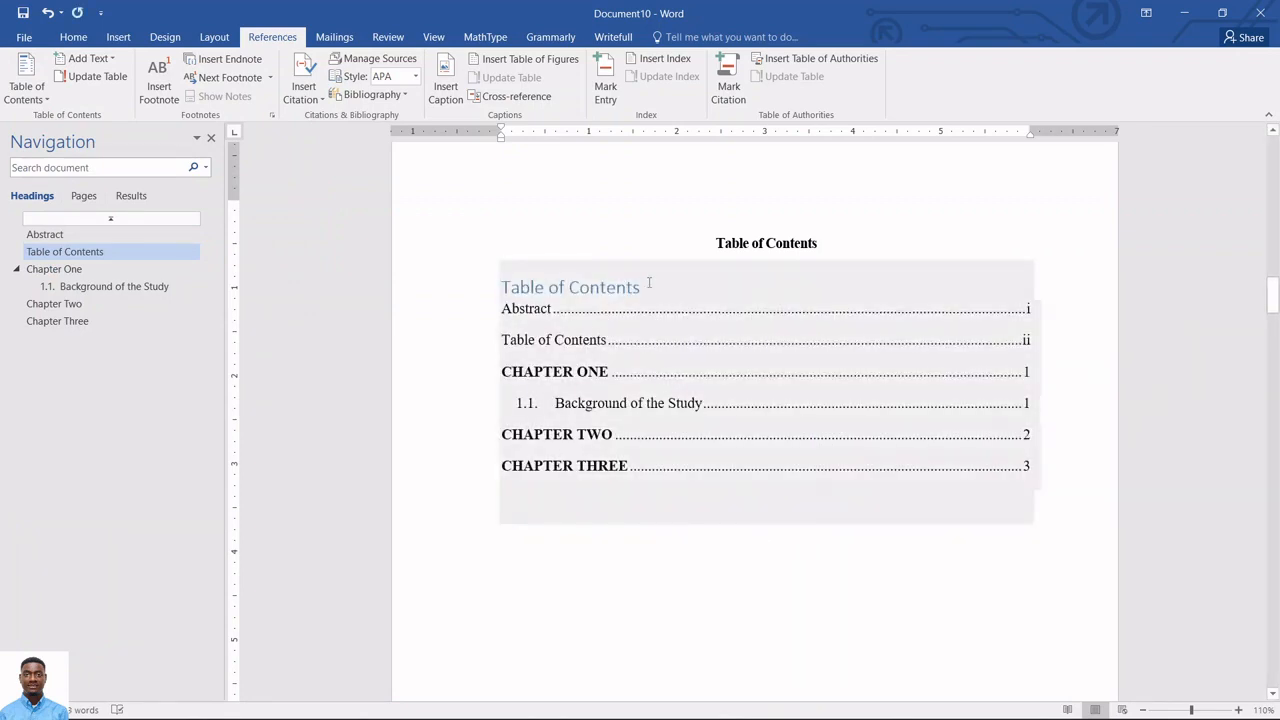
# Delete the duplicate blue Table of Contents title inside the inserted table, keeping the empty line above the Abstract entry.
pyautogui.moveTo(649, 283); pyautogui.dragTo(500, 291)
pyautogui.press('Delete')
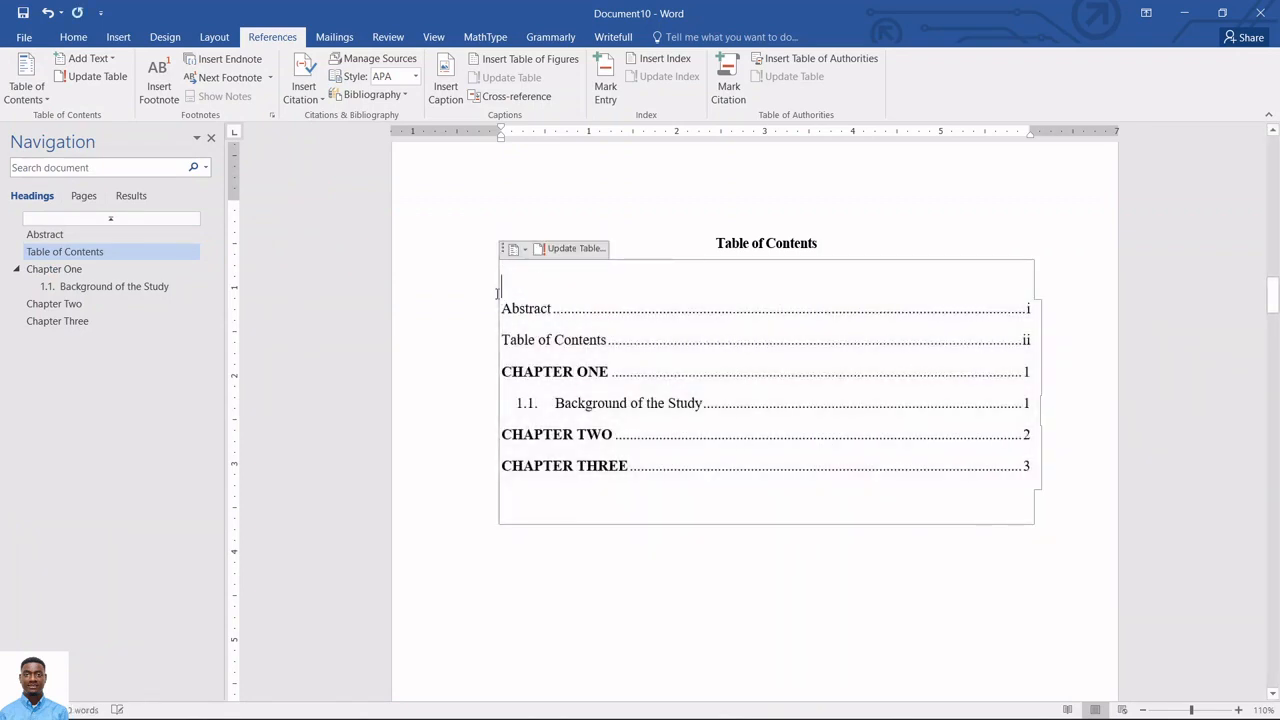
pyautogui.press('Delete')
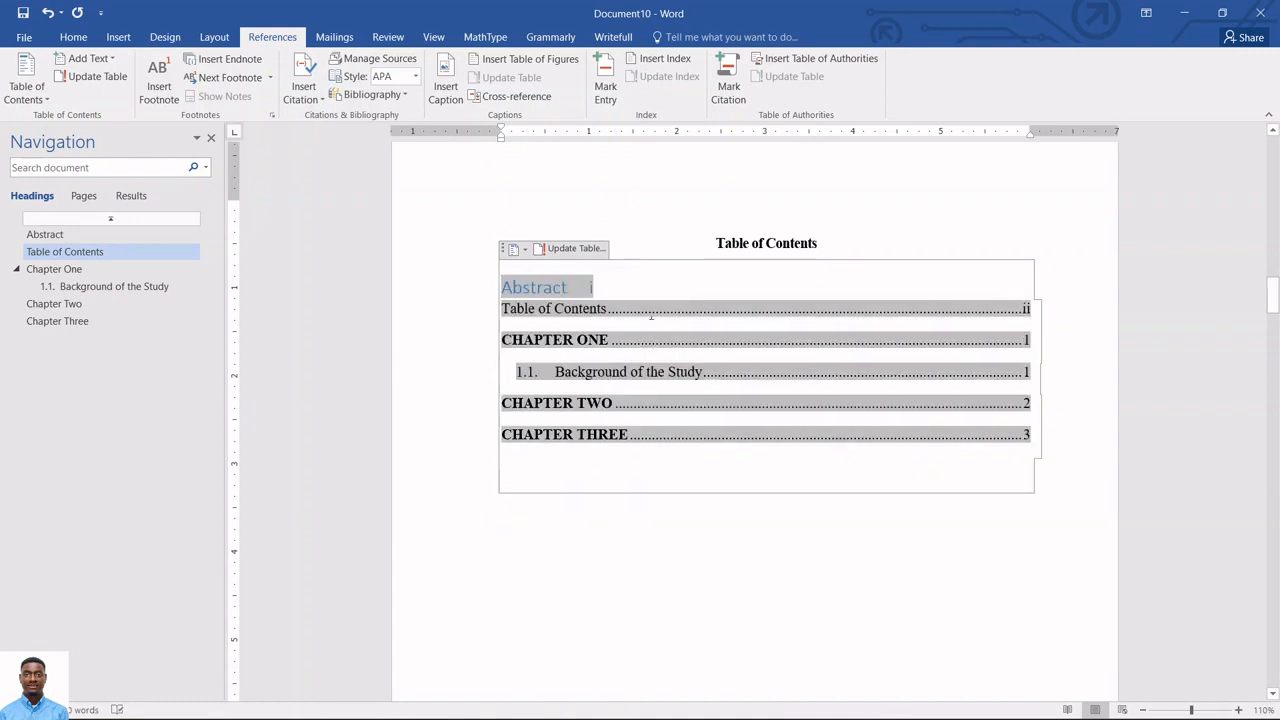
pyautogui.hotkey('ctrl', 'z')
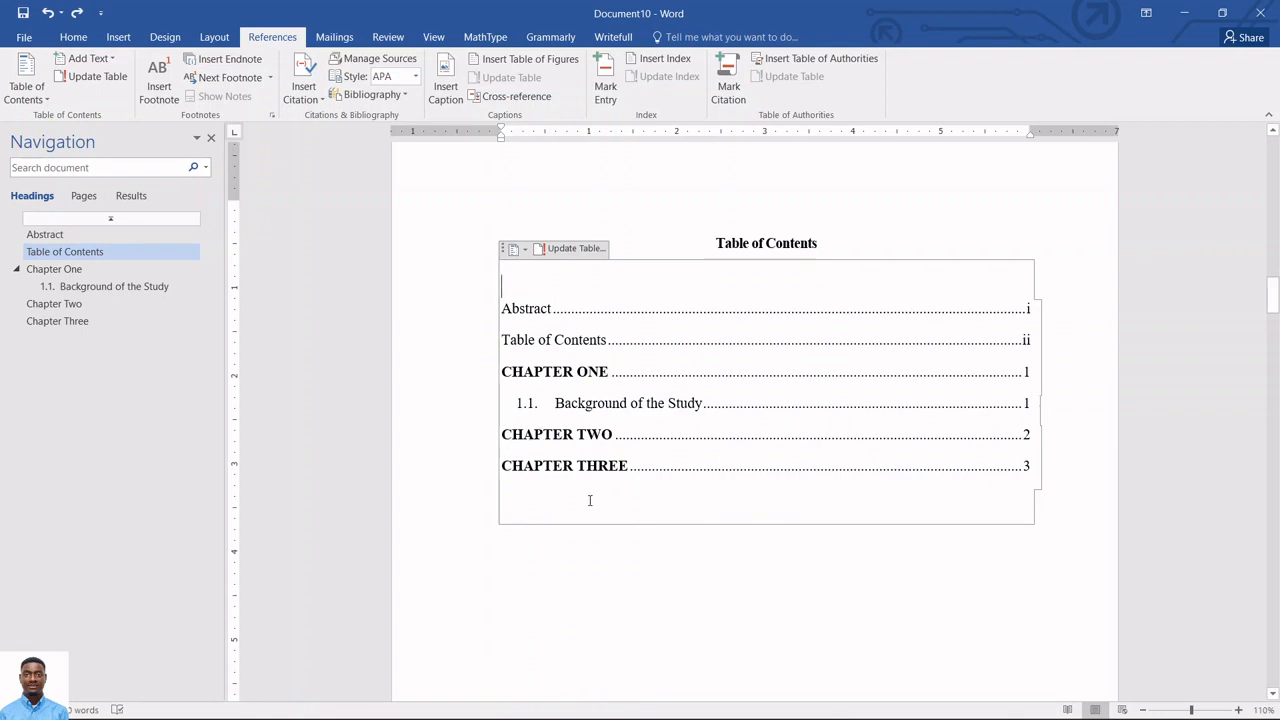
# Examine the update options for the table of contents and close them without updating the table.
pyautogui.scroll(-8, 928, 608)
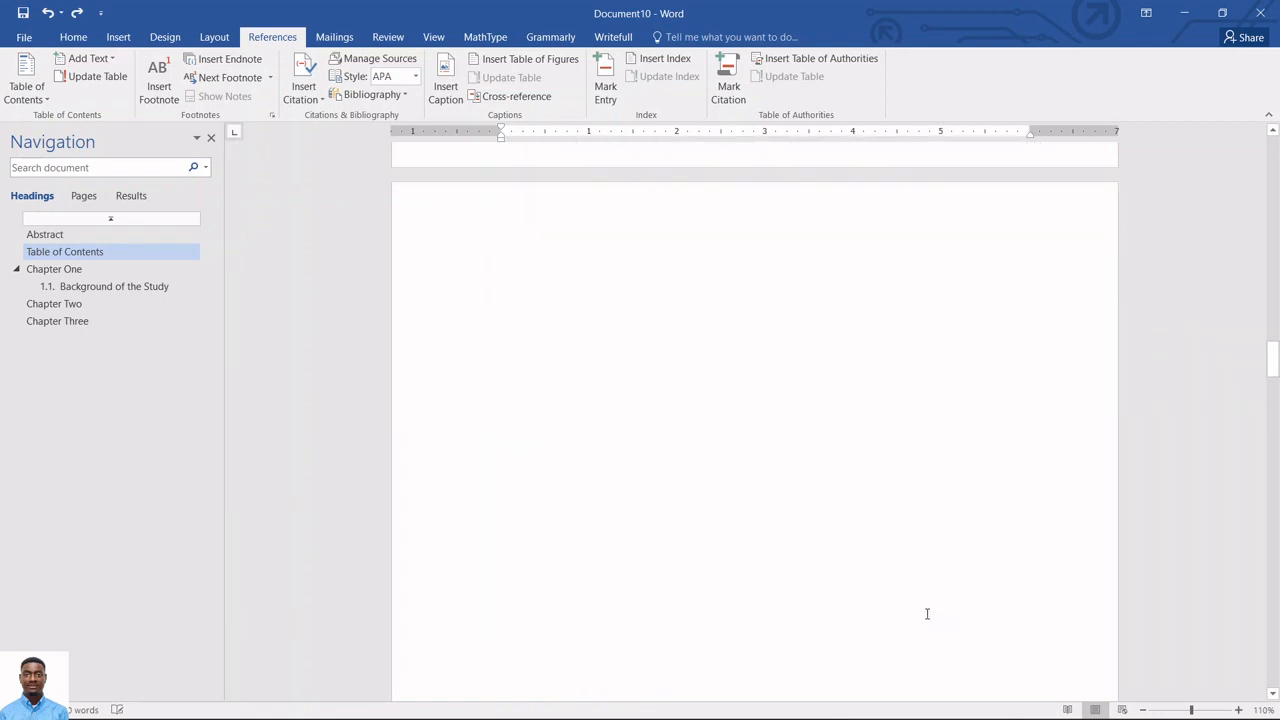
pyautogui.scroll(-8, 927, 614)
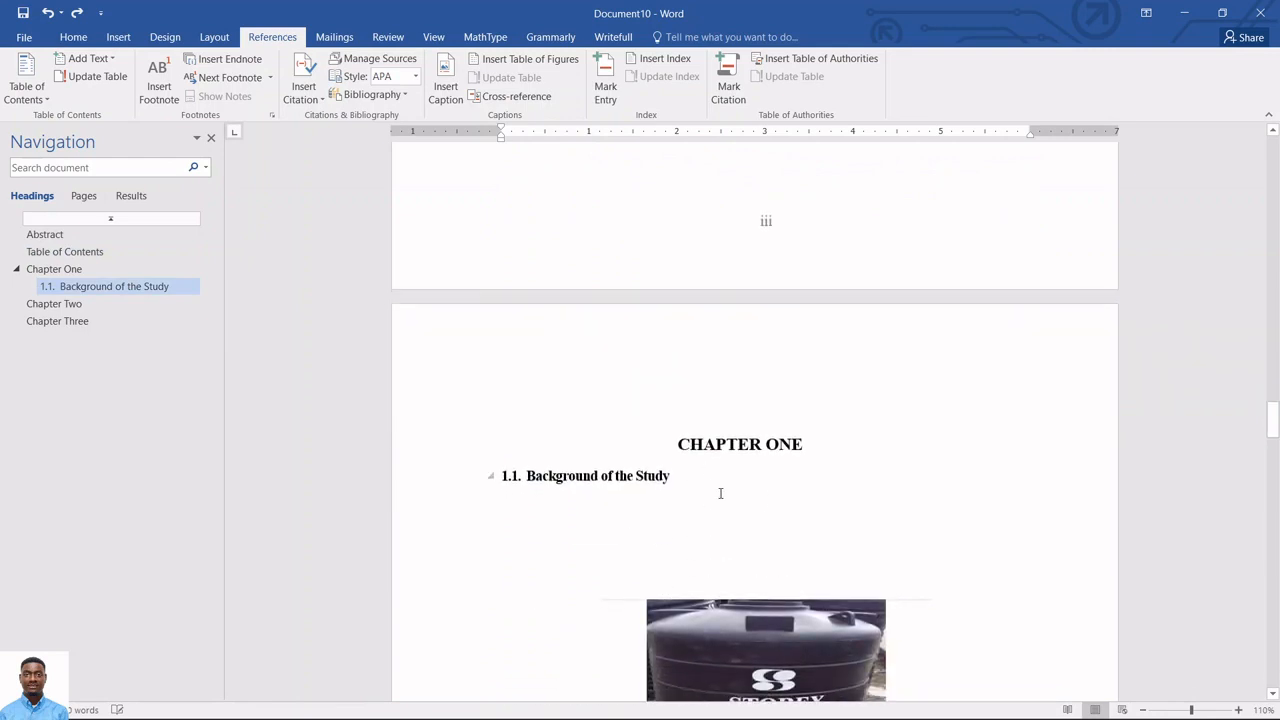
pyautogui.scroll(15, 720, 493)
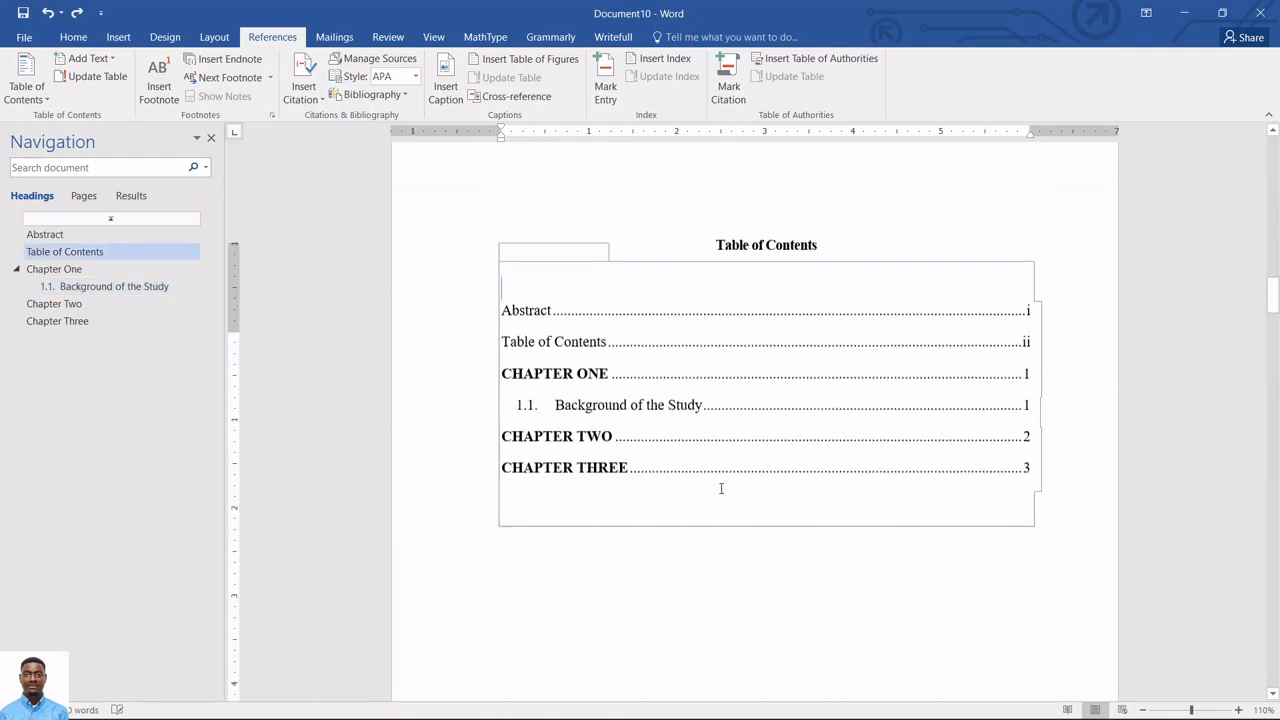
pyautogui.scroll(3, 720, 488)
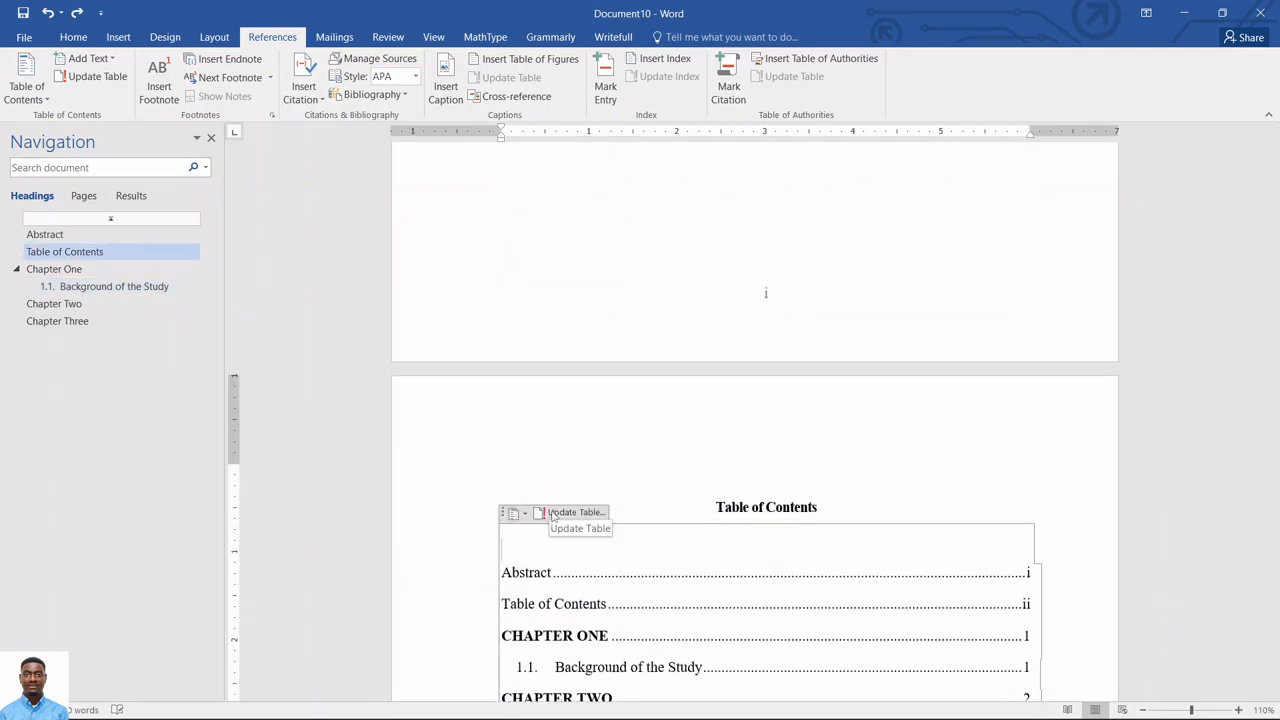
pyautogui.click(556, 513)
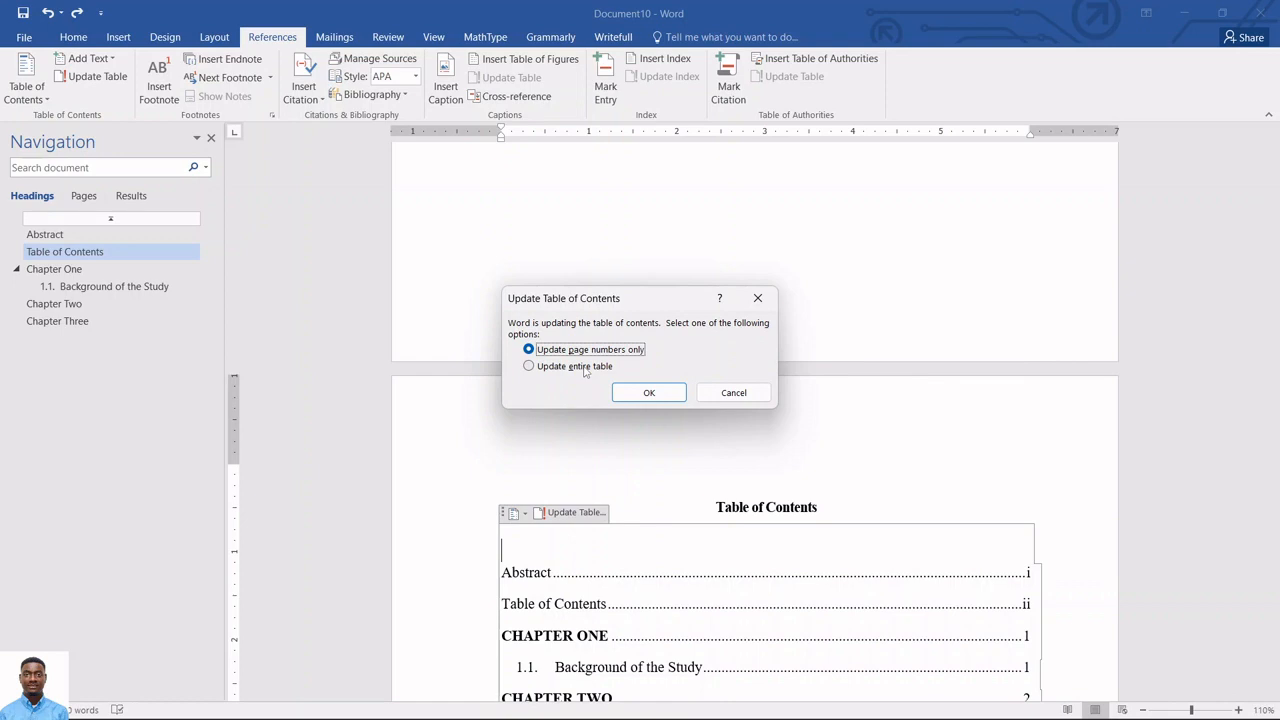
pyautogui.click(734, 393)
pyautogui.scroll(-3, 728, 548)
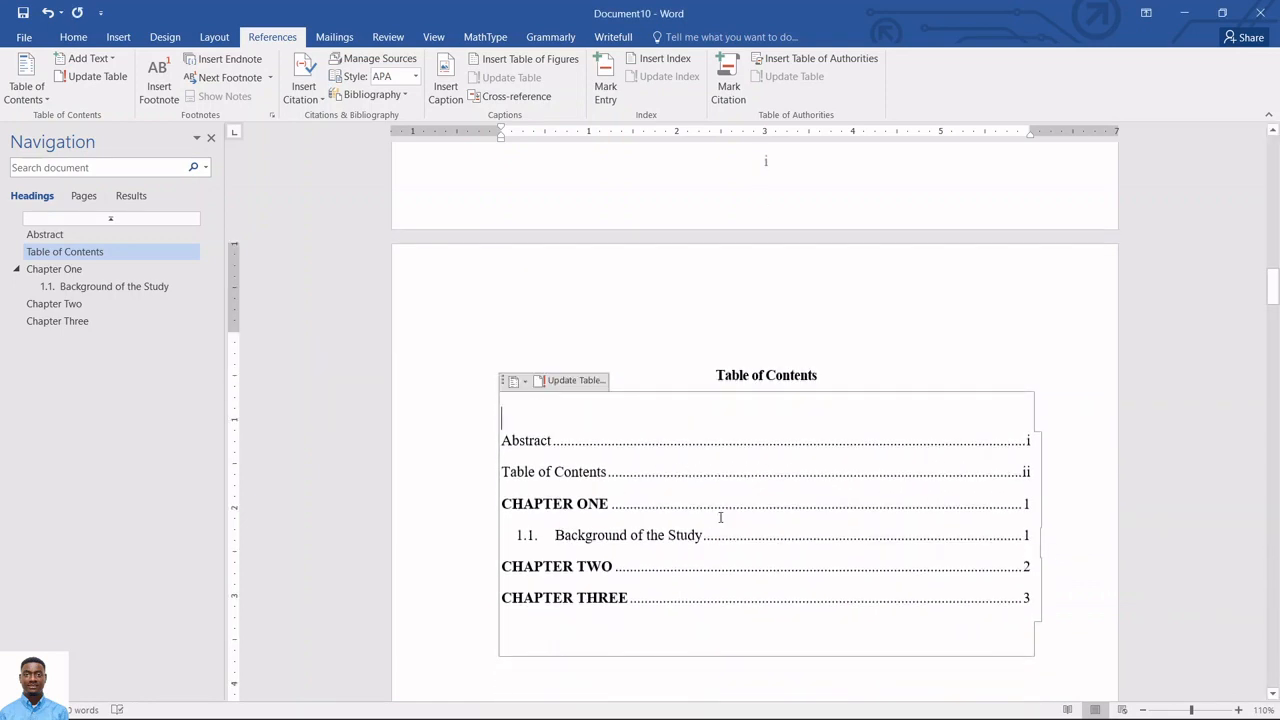
# Add the line "List of Figures" in the empty space below the table of contents.
pyautogui.scroll(-6, 712, 538)
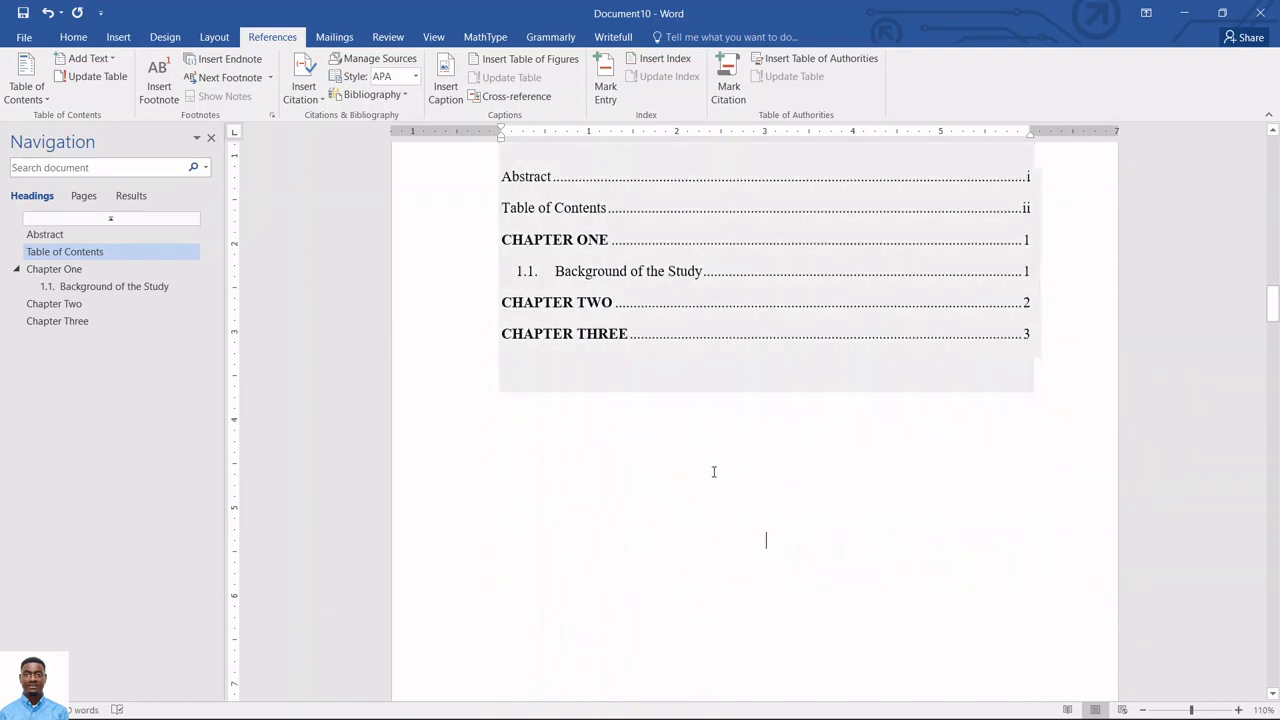
pyautogui.scroll(-7, 714, 472)
pyautogui.scroll(1, 713, 473)
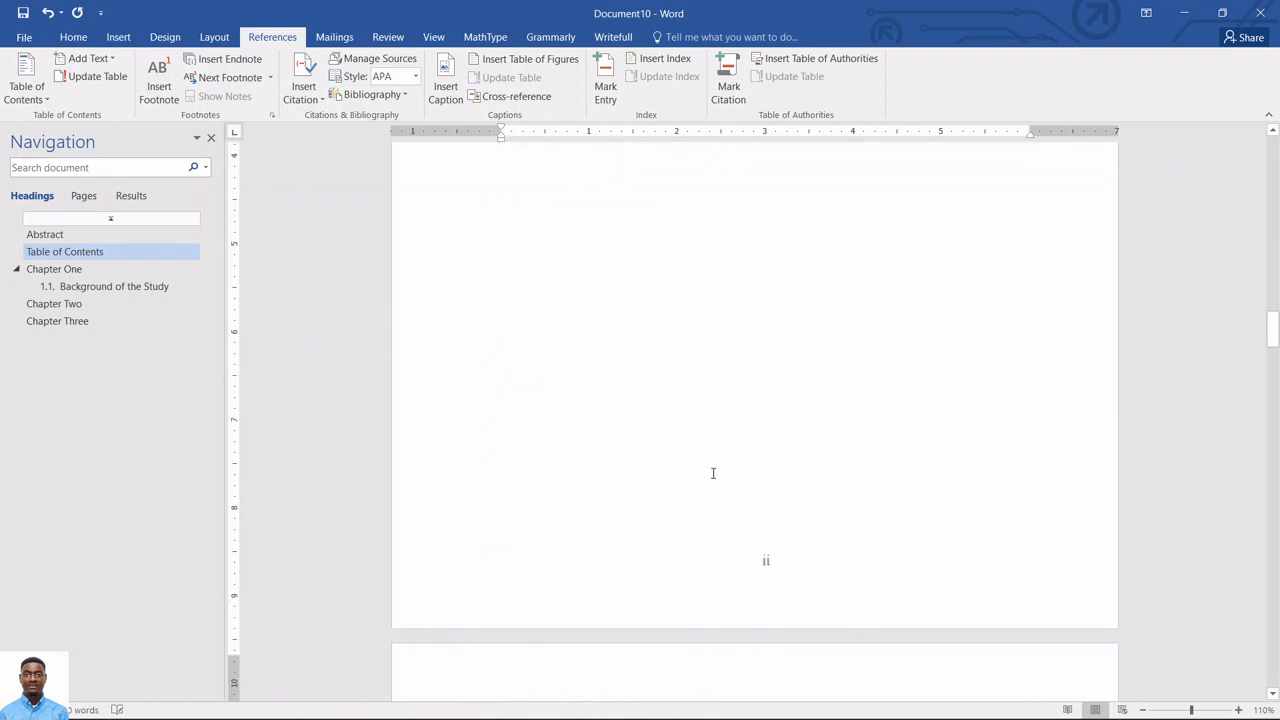
pyautogui.scroll(-20, 713, 473)
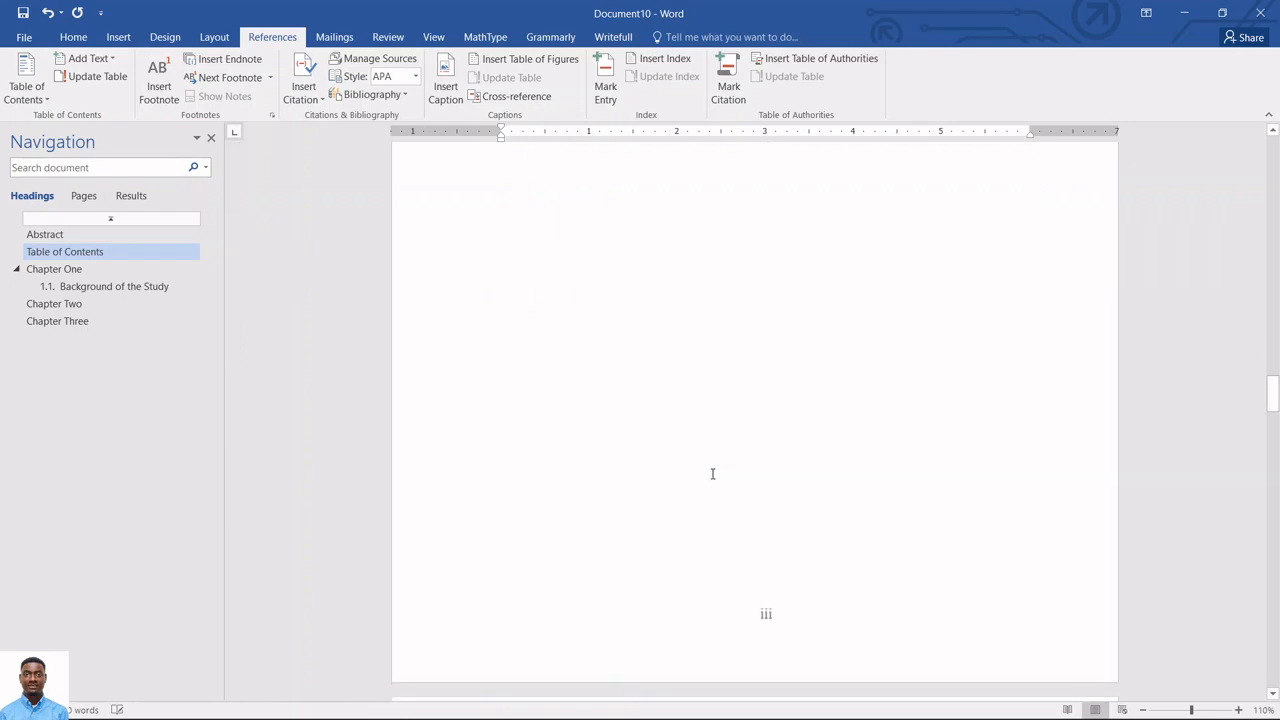
pyautogui.scroll(-20, 713, 473)
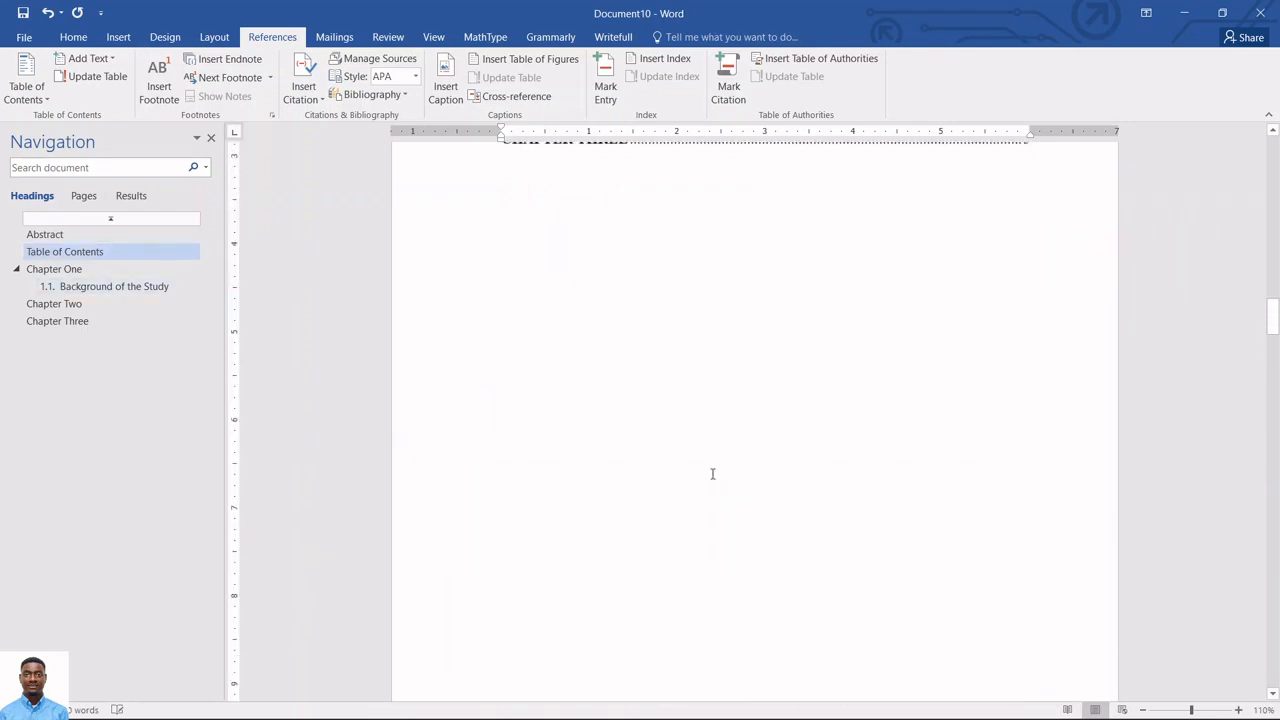
pyautogui.scroll(20, 713, 473)
pyautogui.scroll(-4, 711, 471)
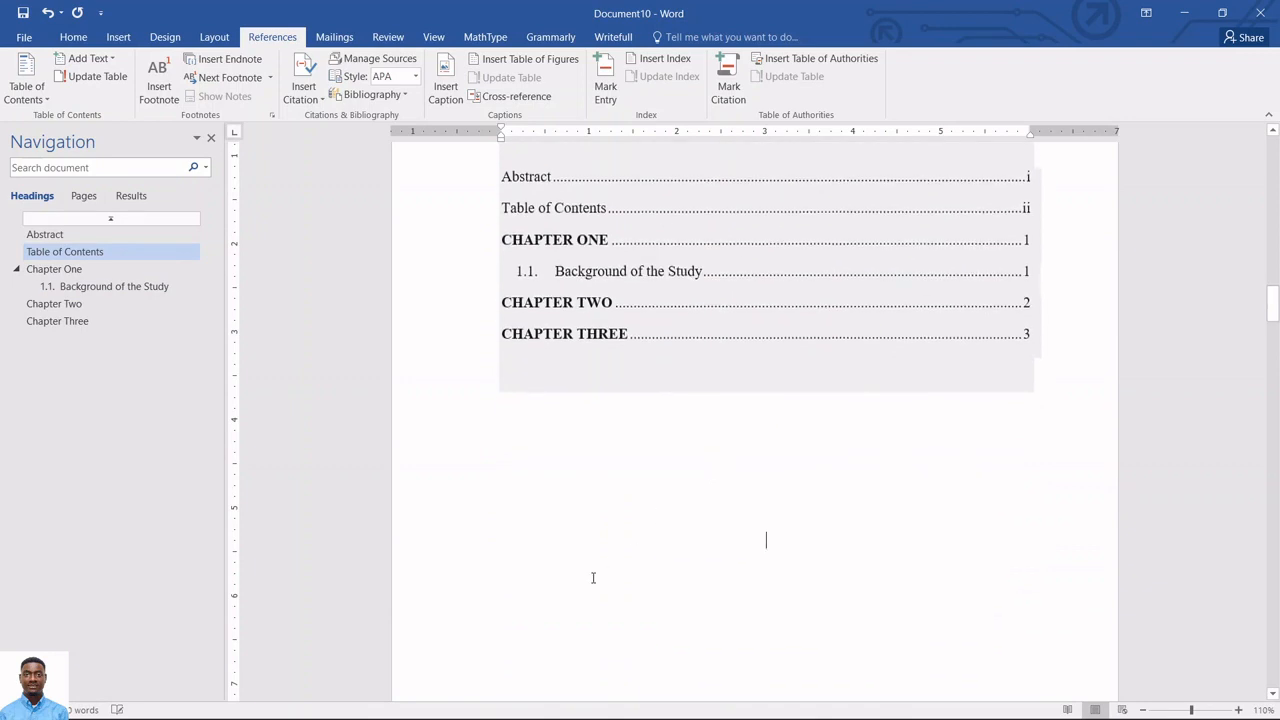
pyautogui.click(663, 491)
pyautogui.write('Li')
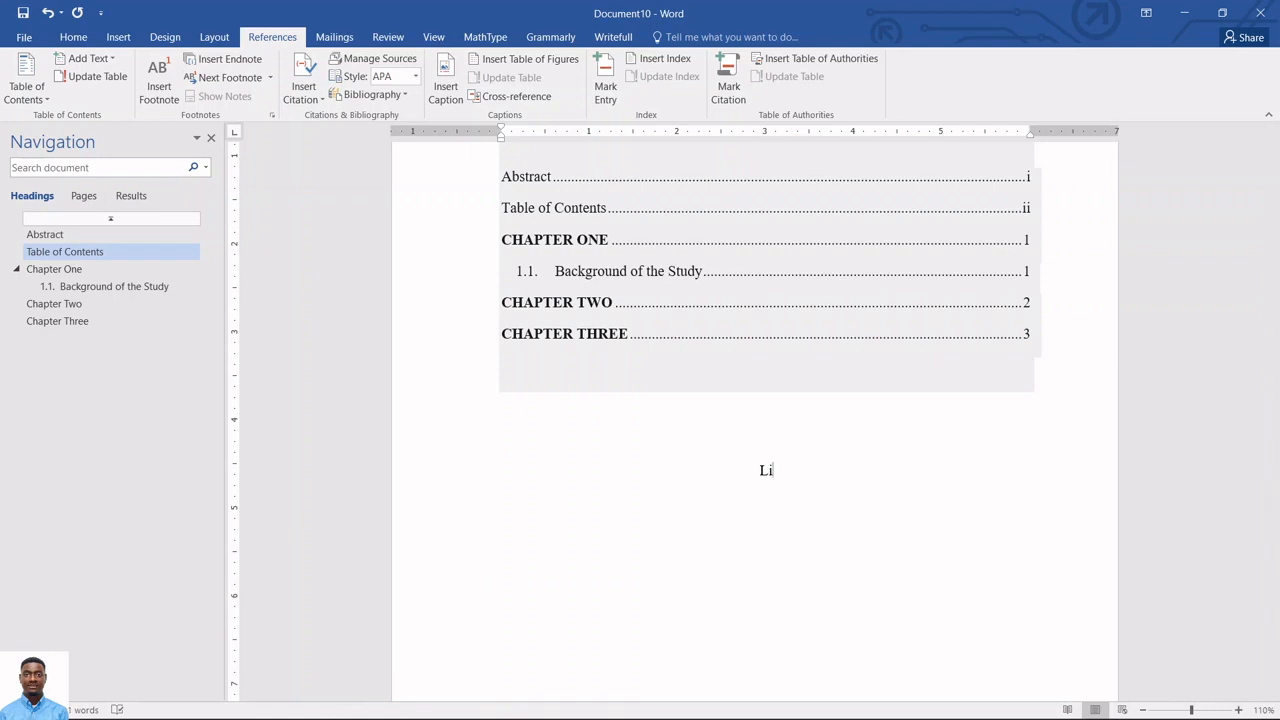
pyautogui.write('st of')
pyautogui.write('Figures')
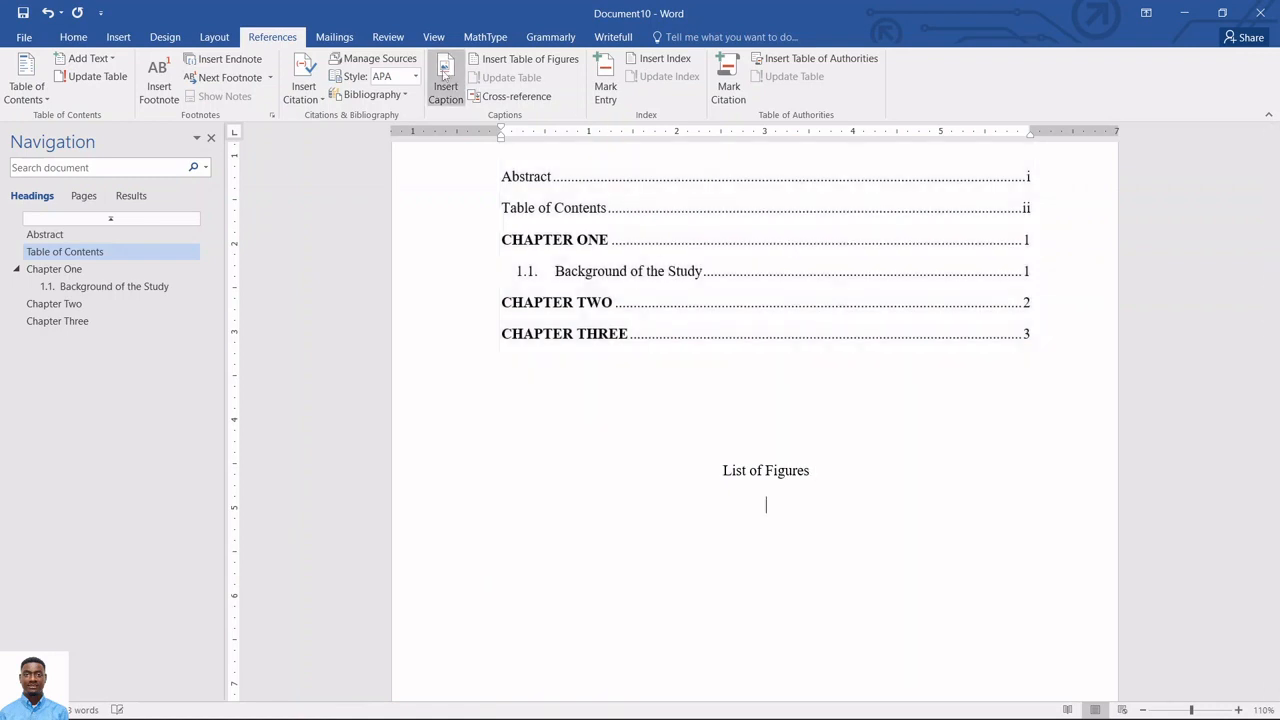
# Insert a table of figures with the caption label Figure on the line below List of Figures.
pyautogui.click(545, 66)
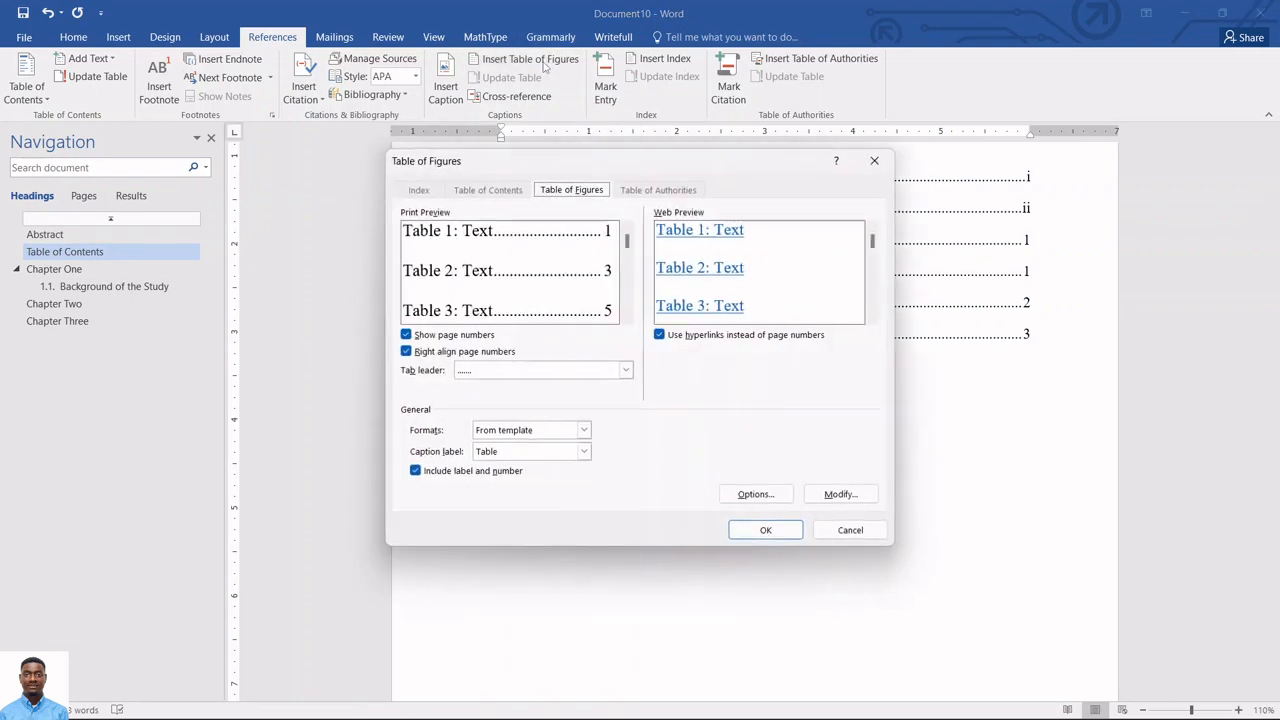
pyautogui.click(584, 452)
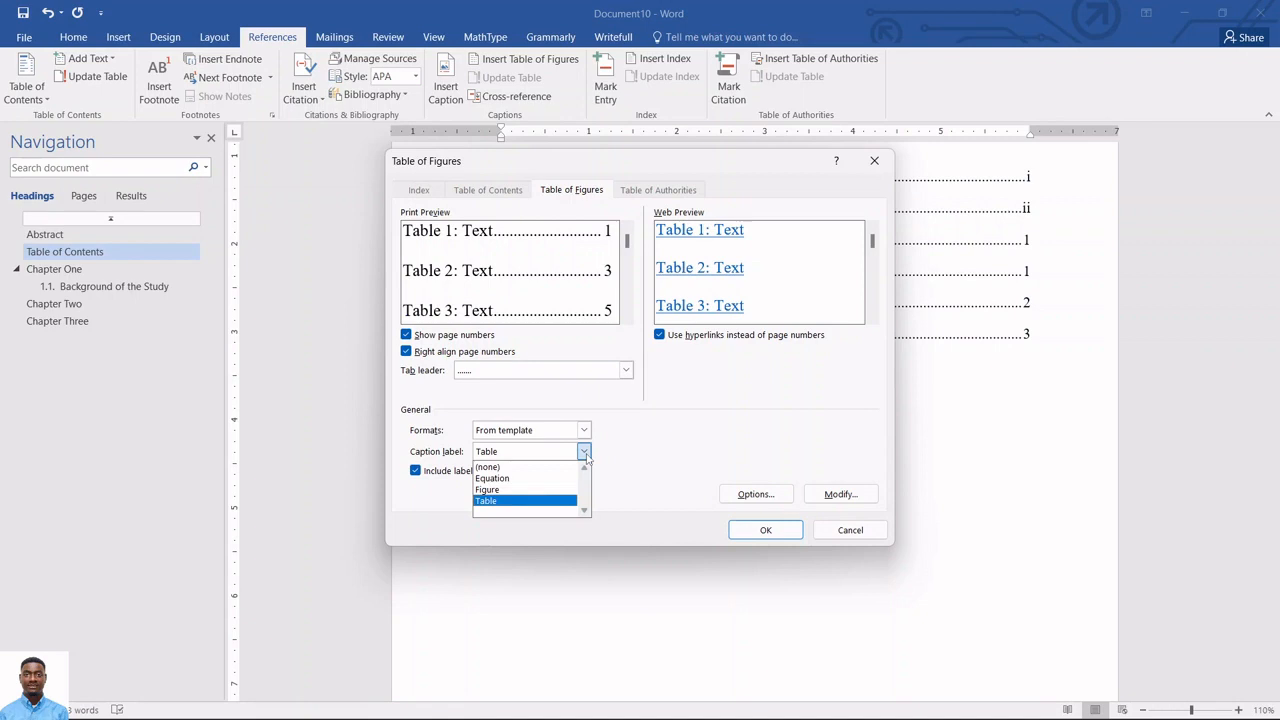
pyautogui.click(525, 489)
pyautogui.click(760, 530)
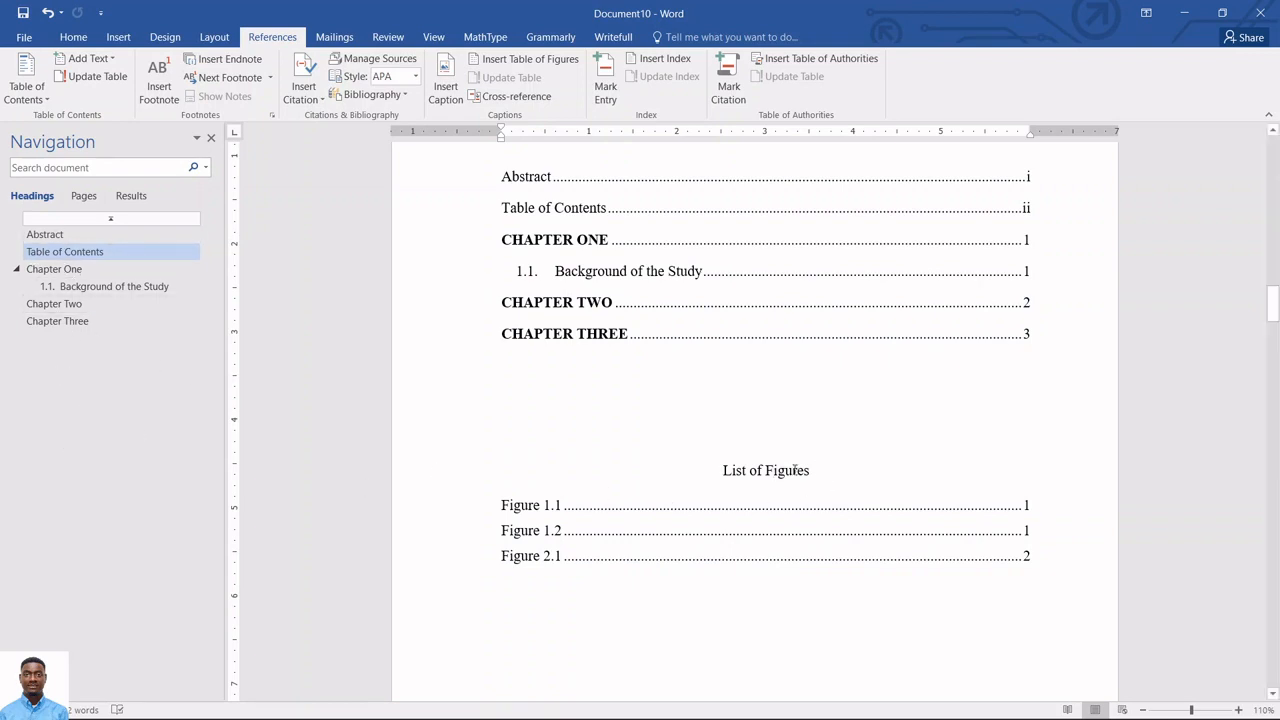
# Apply the Title style to the List of Figures line and centre it.
pyautogui.click(73, 37)
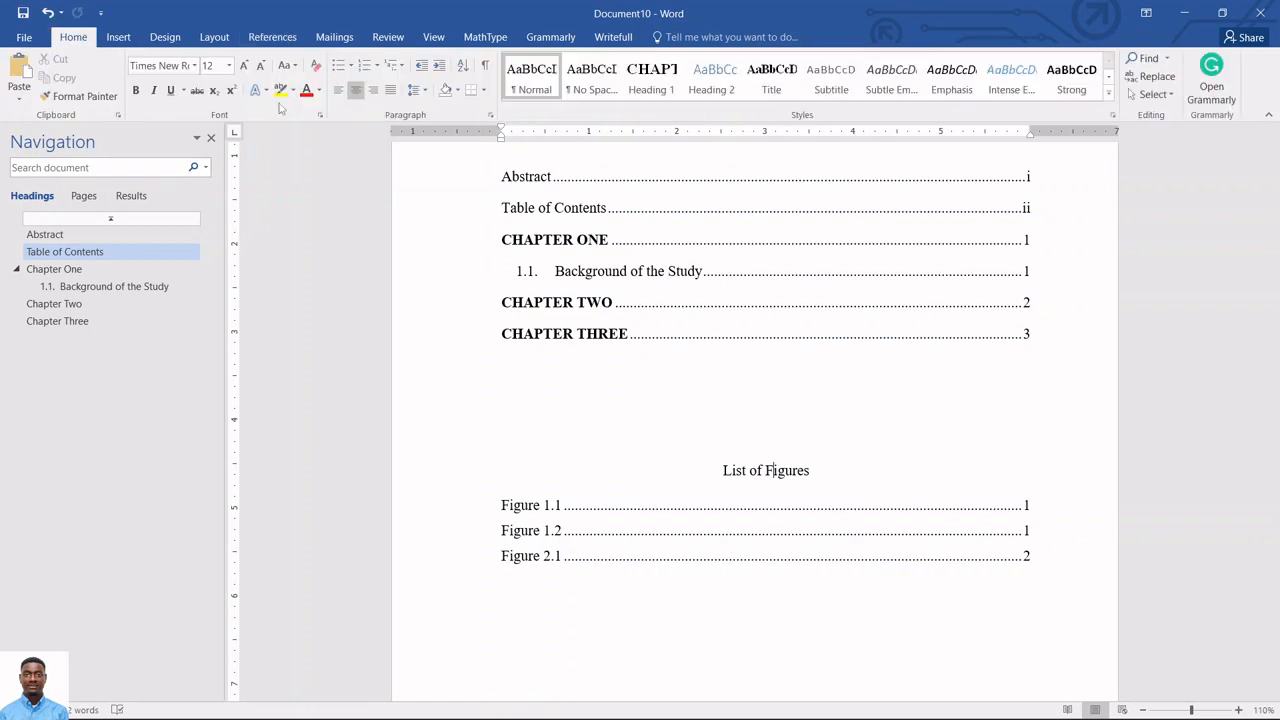
pyautogui.click(768, 92)
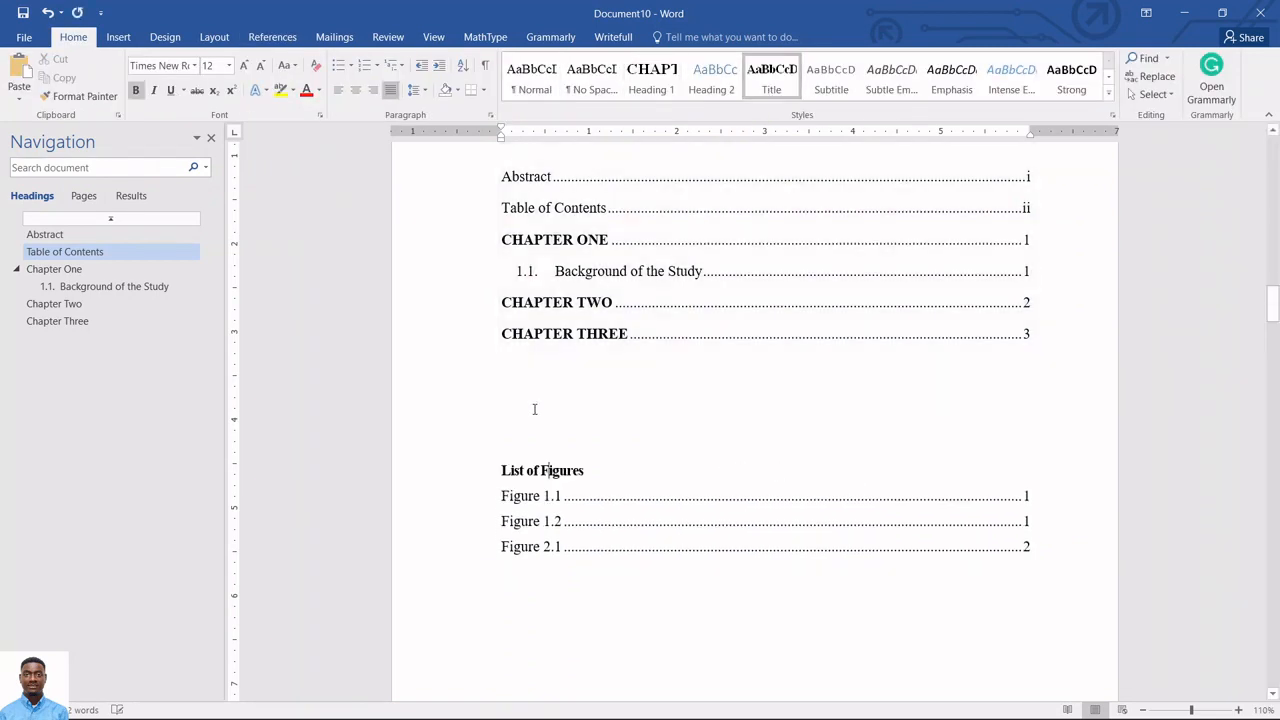
pyautogui.click(355, 90)
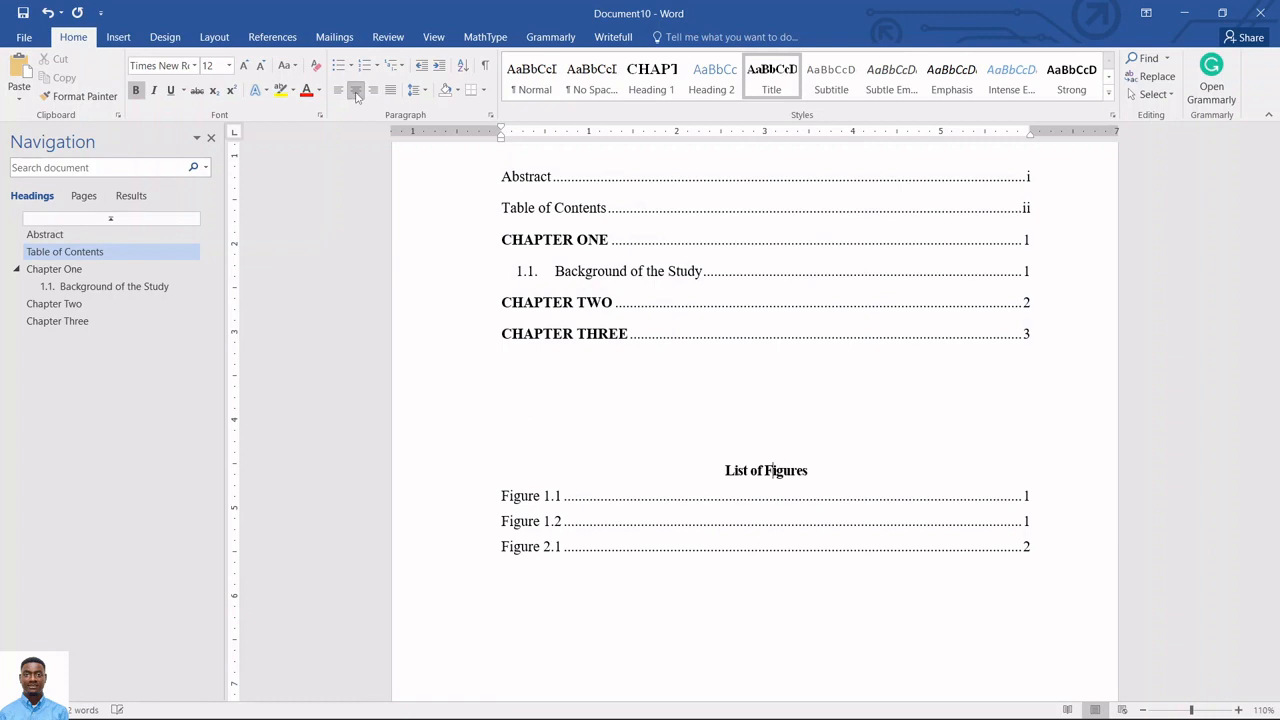
# Assign the List of Figures heading to Level 1 of the table of contents.
pyautogui.click(272, 37)
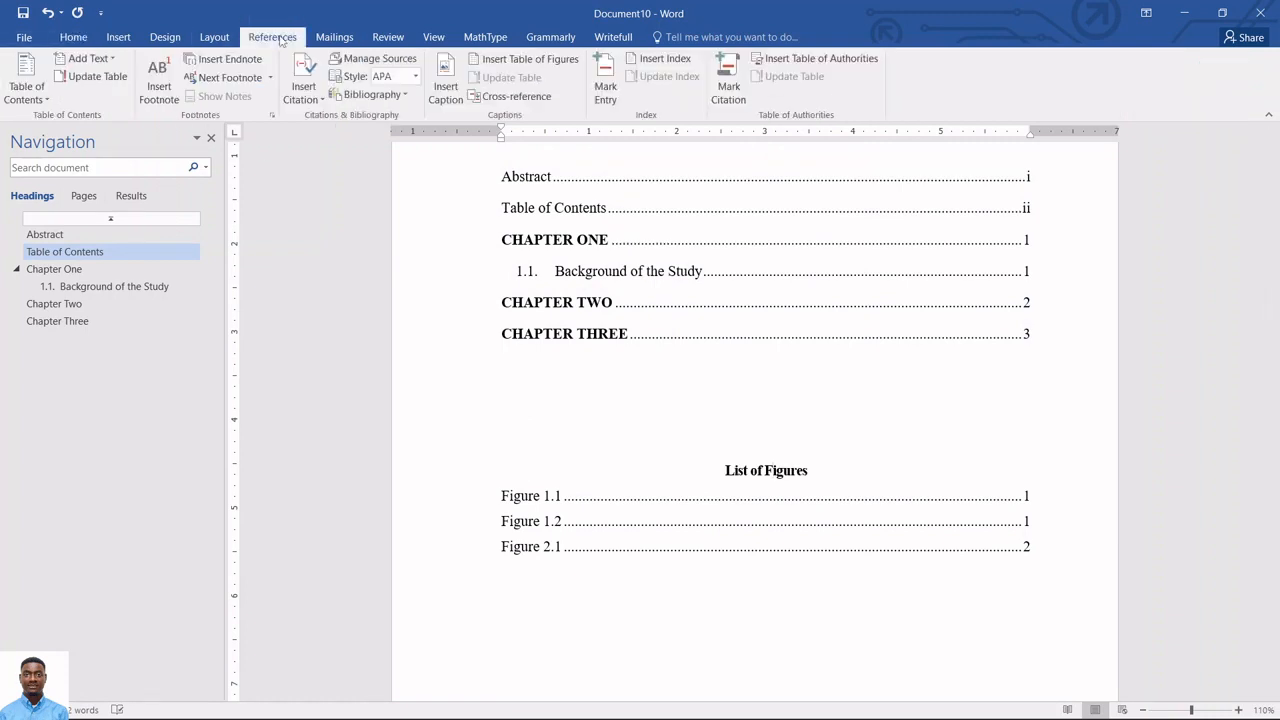
pyautogui.click(101, 62)
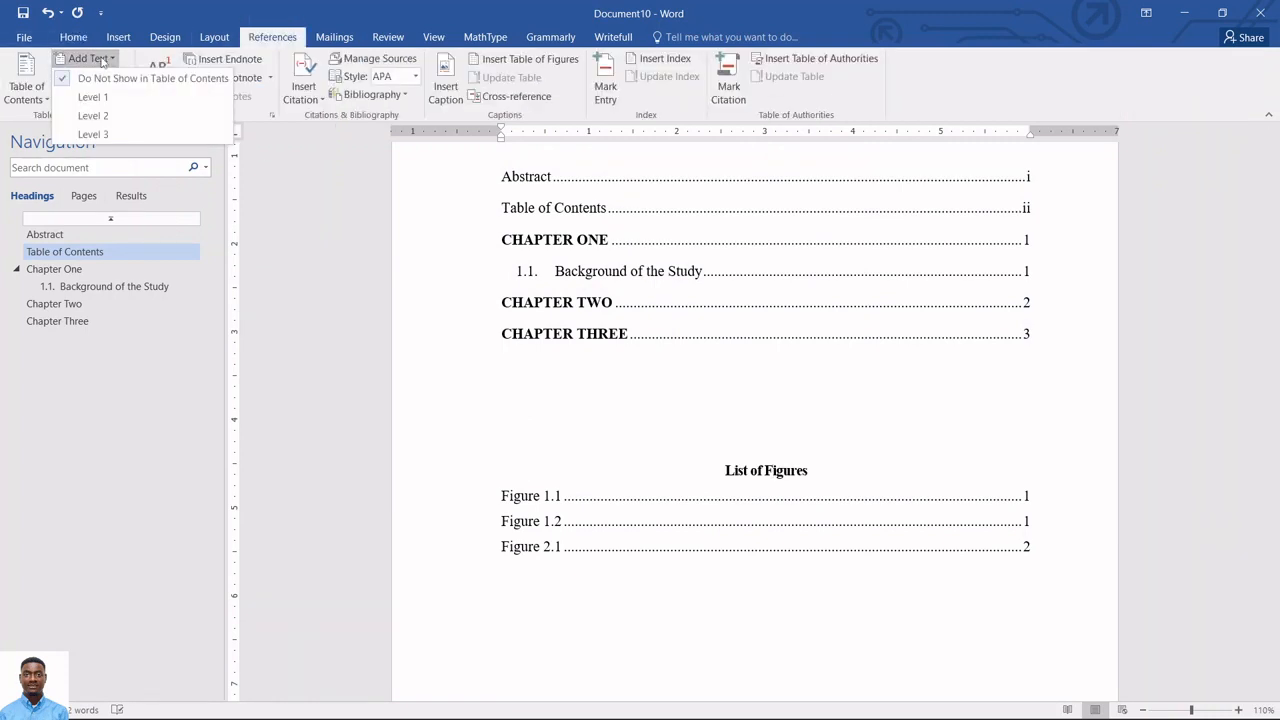
pyautogui.click(90, 98)
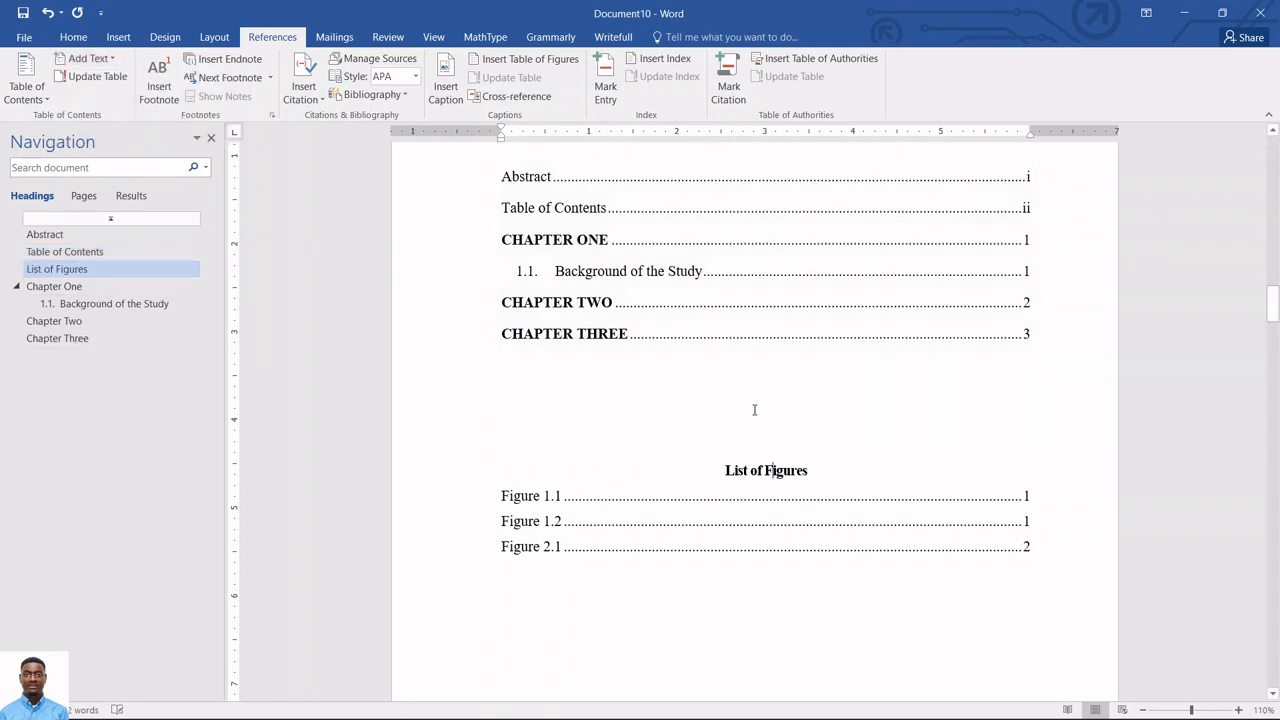
# Update the entire table of contents, including its entries and page numbers.
pyautogui.click(839, 440)
pyautogui.scroll(3, 830, 442)
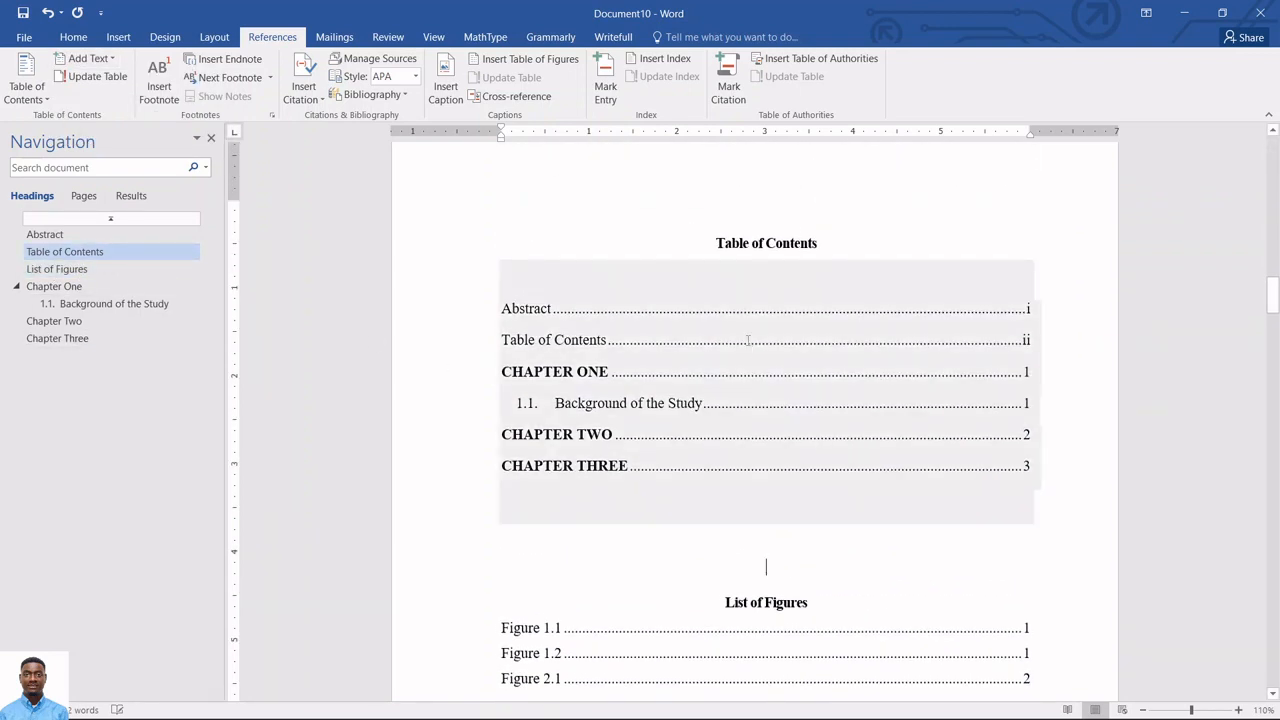
pyautogui.click(652, 308)
pyautogui.click(560, 248)
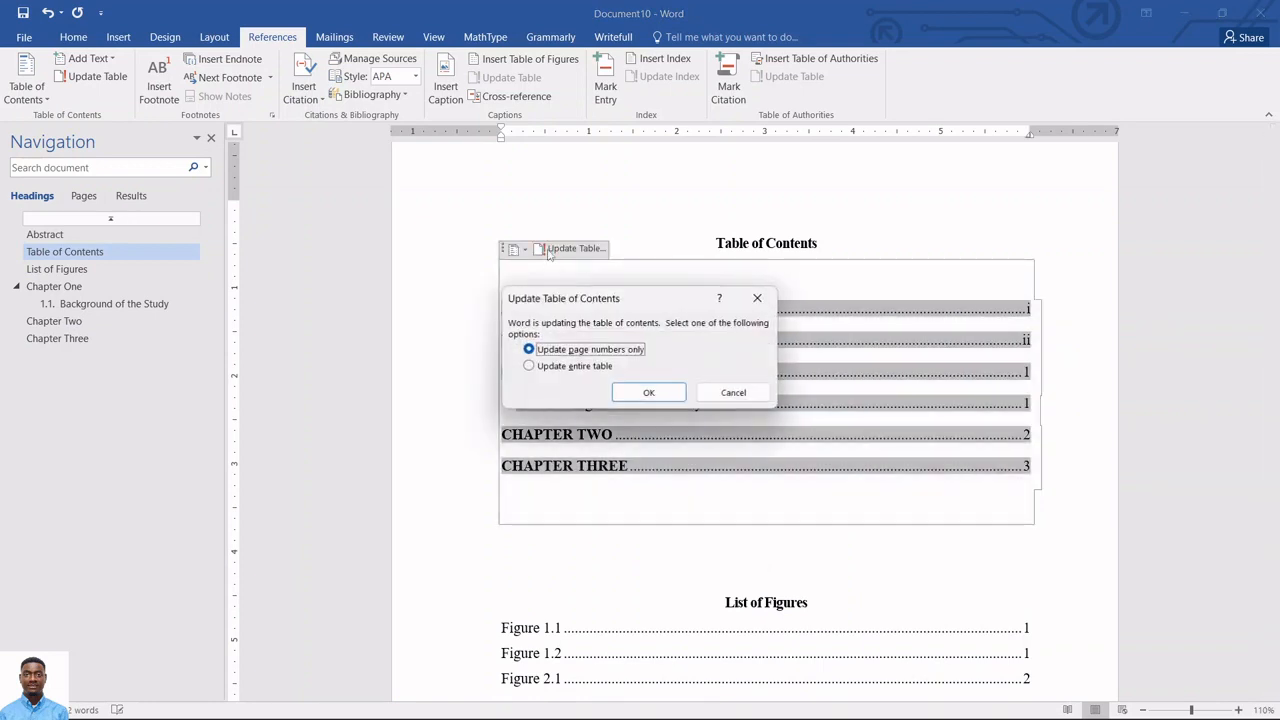
pyautogui.click(565, 367)
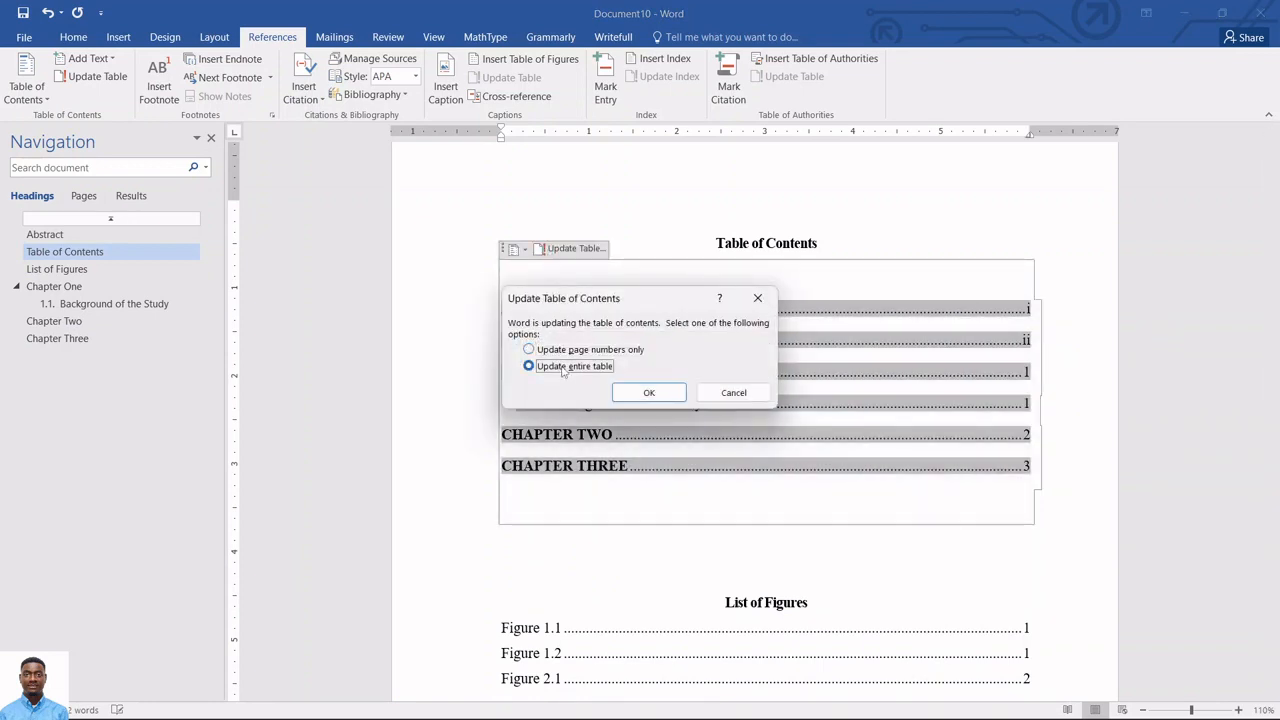
pyautogui.click(636, 393)
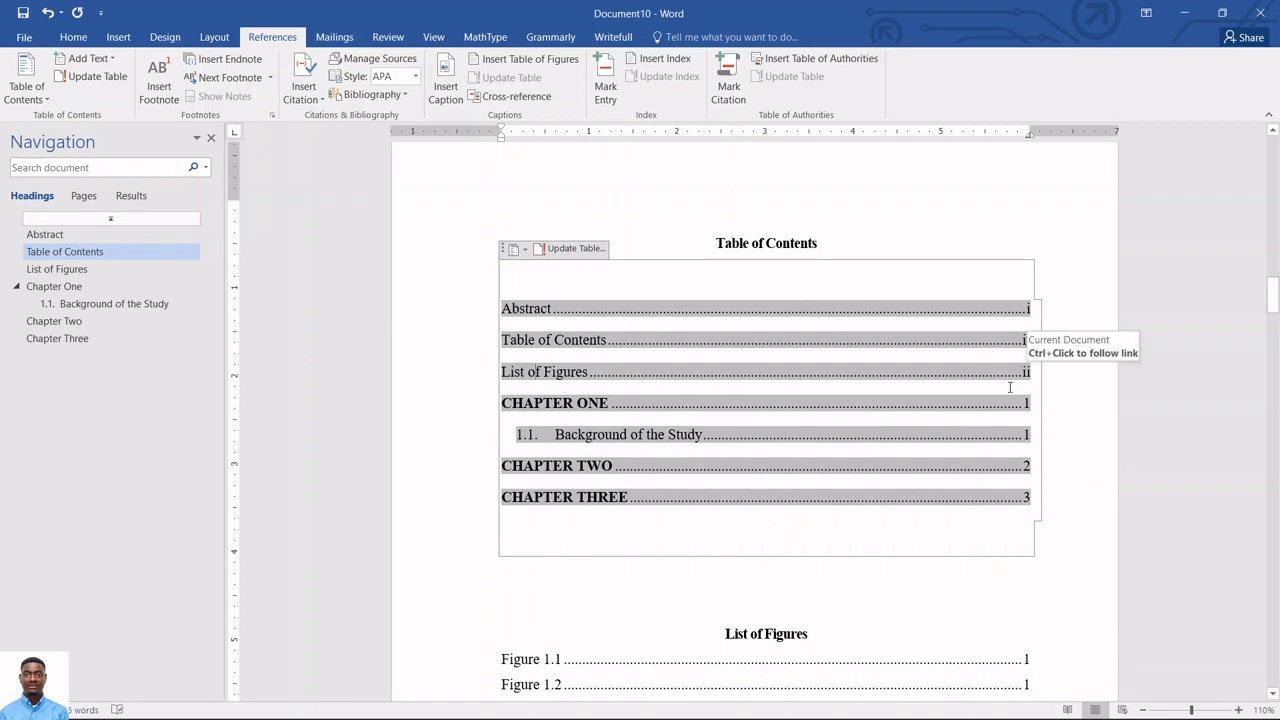
# Add the line "List of tables" below the list of figures entries.
pyautogui.scroll(-5, 894, 463)
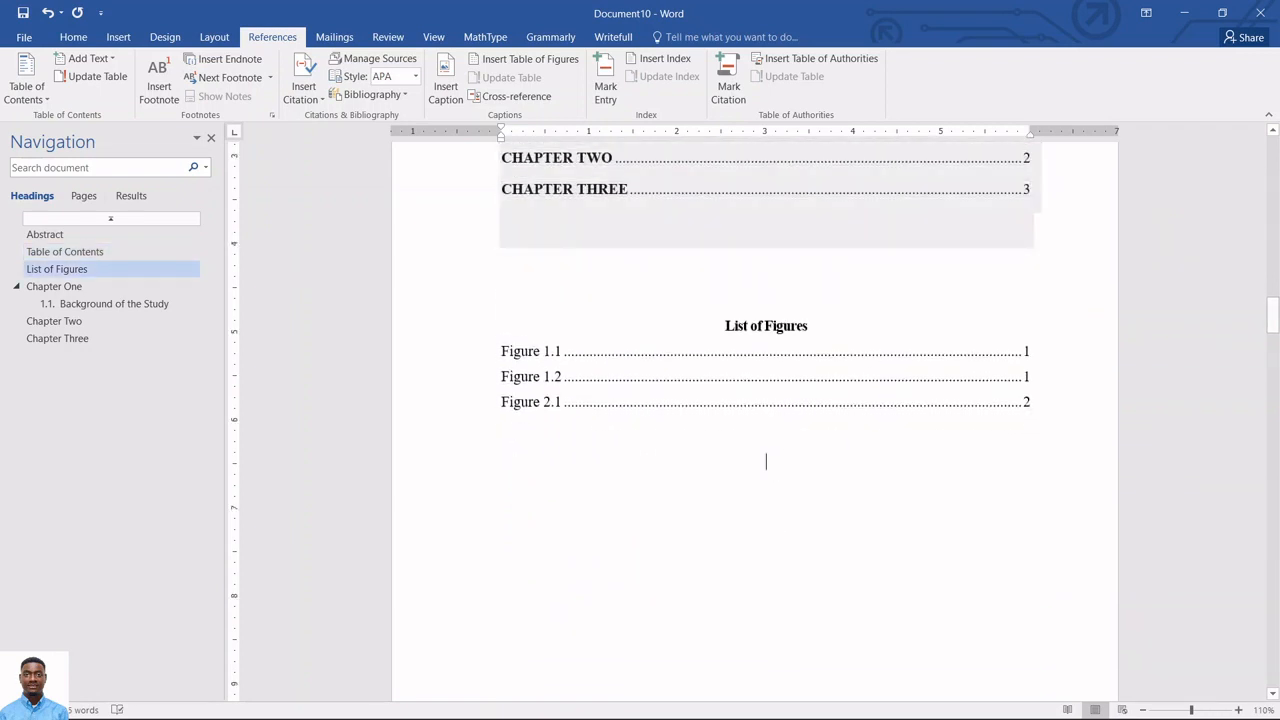
pyautogui.write('List of tab')
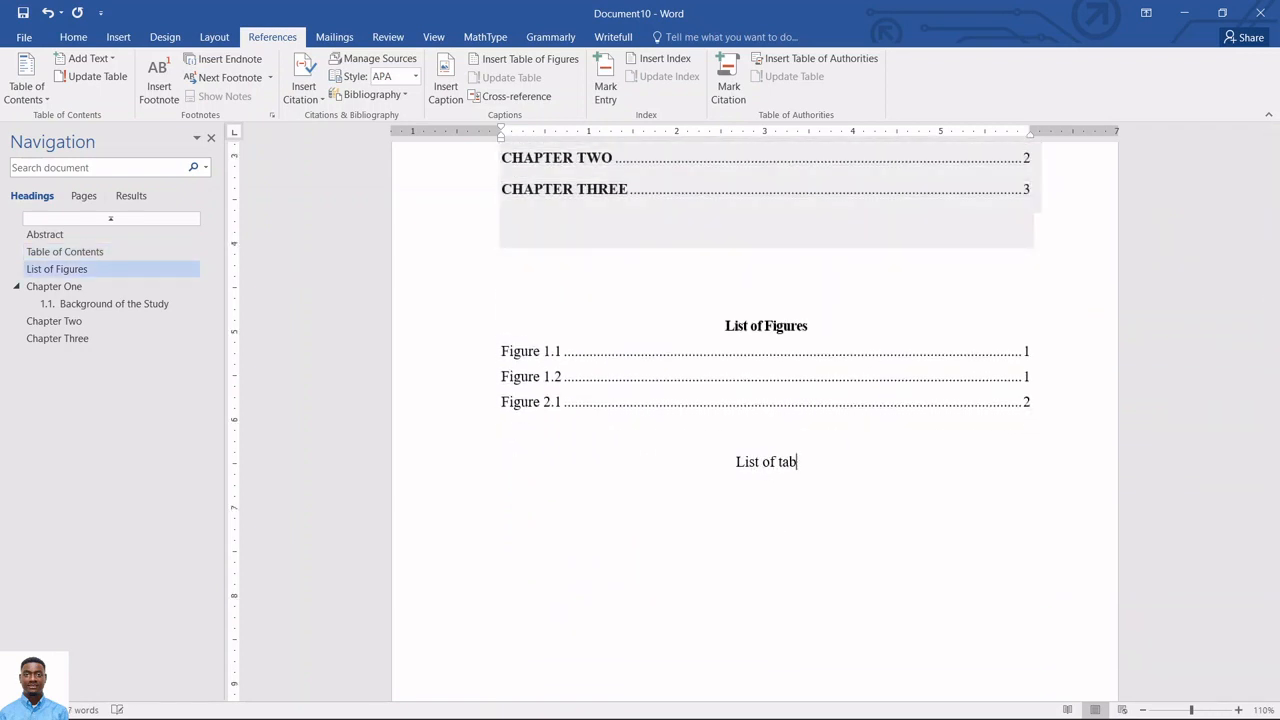
pyautogui.write('les')
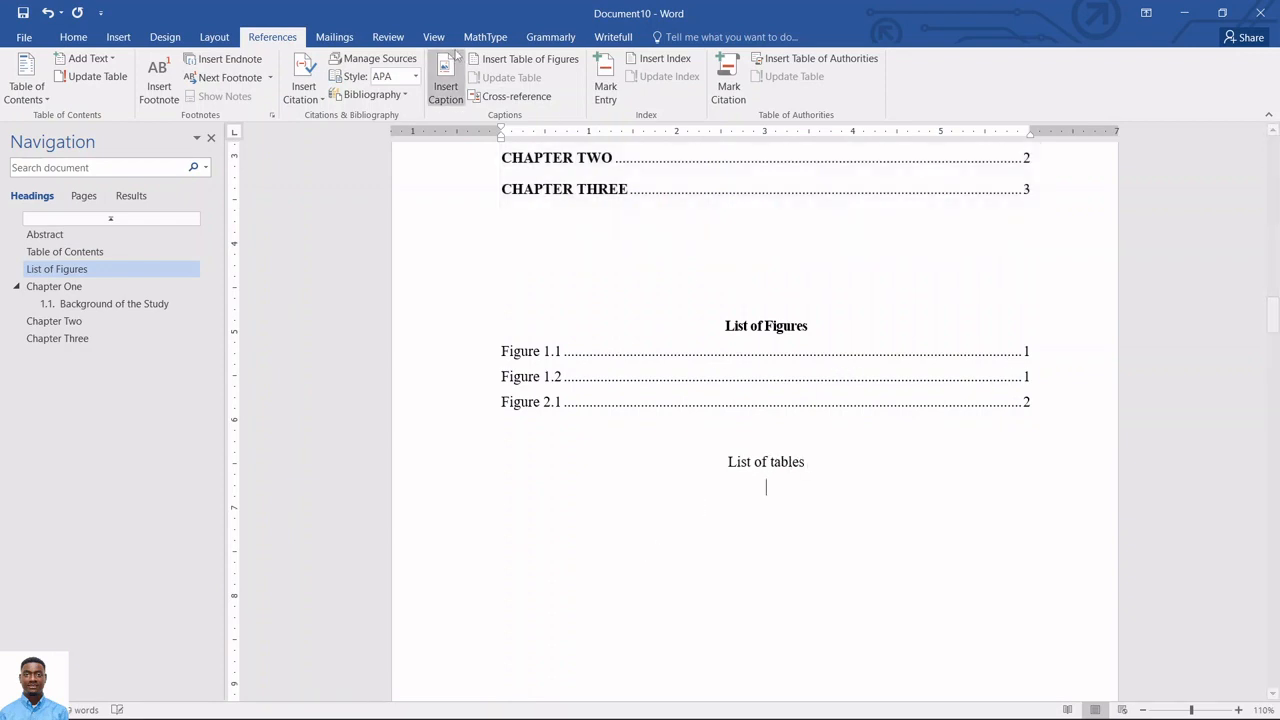
# Insert a table of figures with the caption label Table below the List of tables line.
pyautogui.click(478, 60)
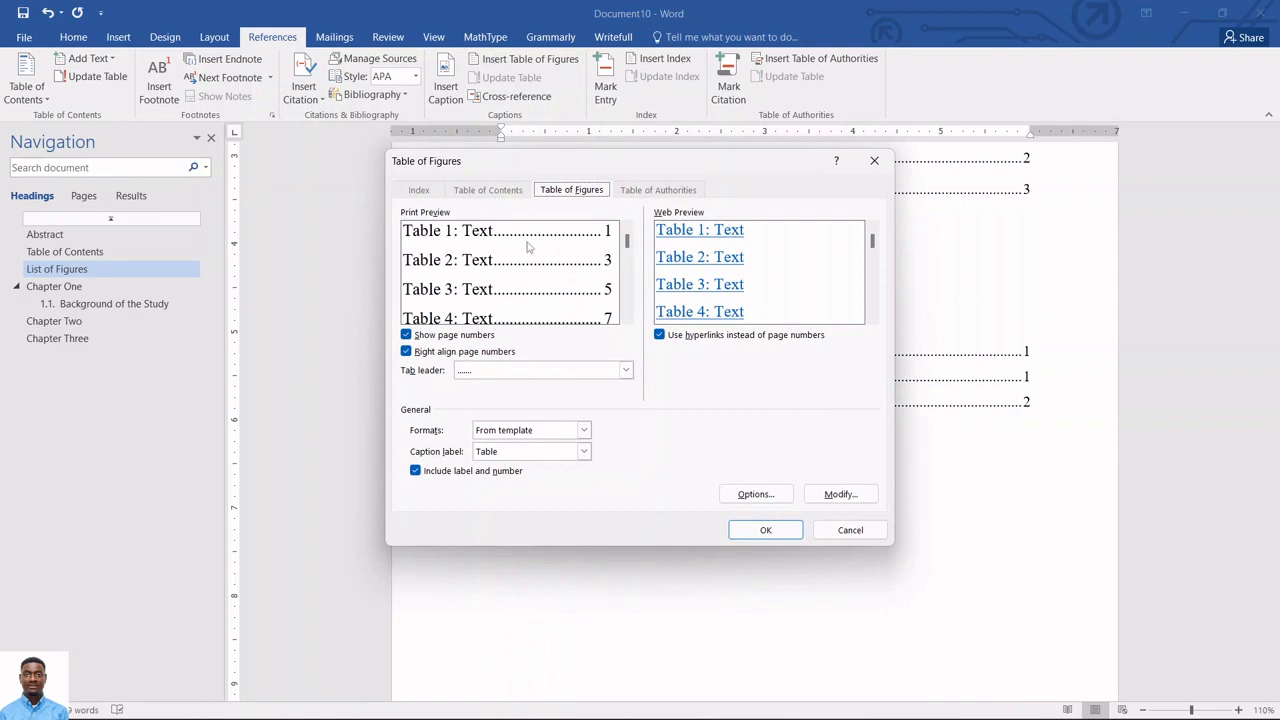
pyautogui.click(584, 451)
pyautogui.click(530, 500)
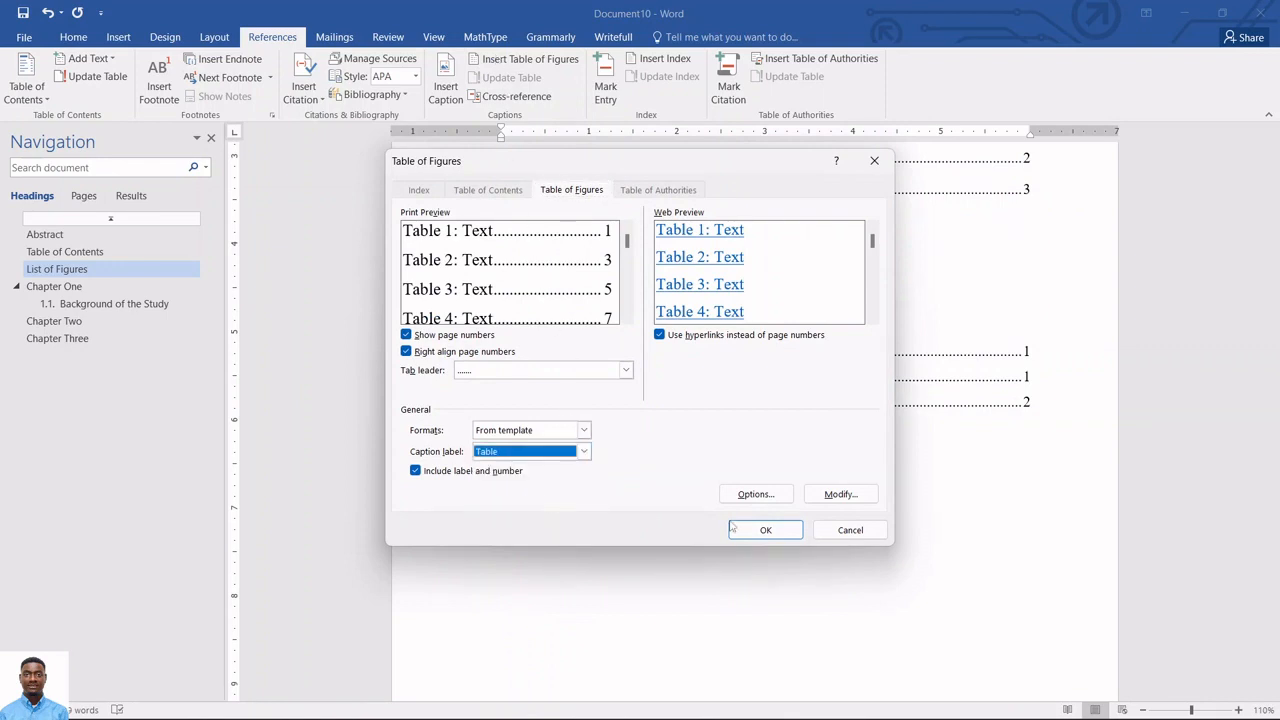
pyautogui.click(763, 530)
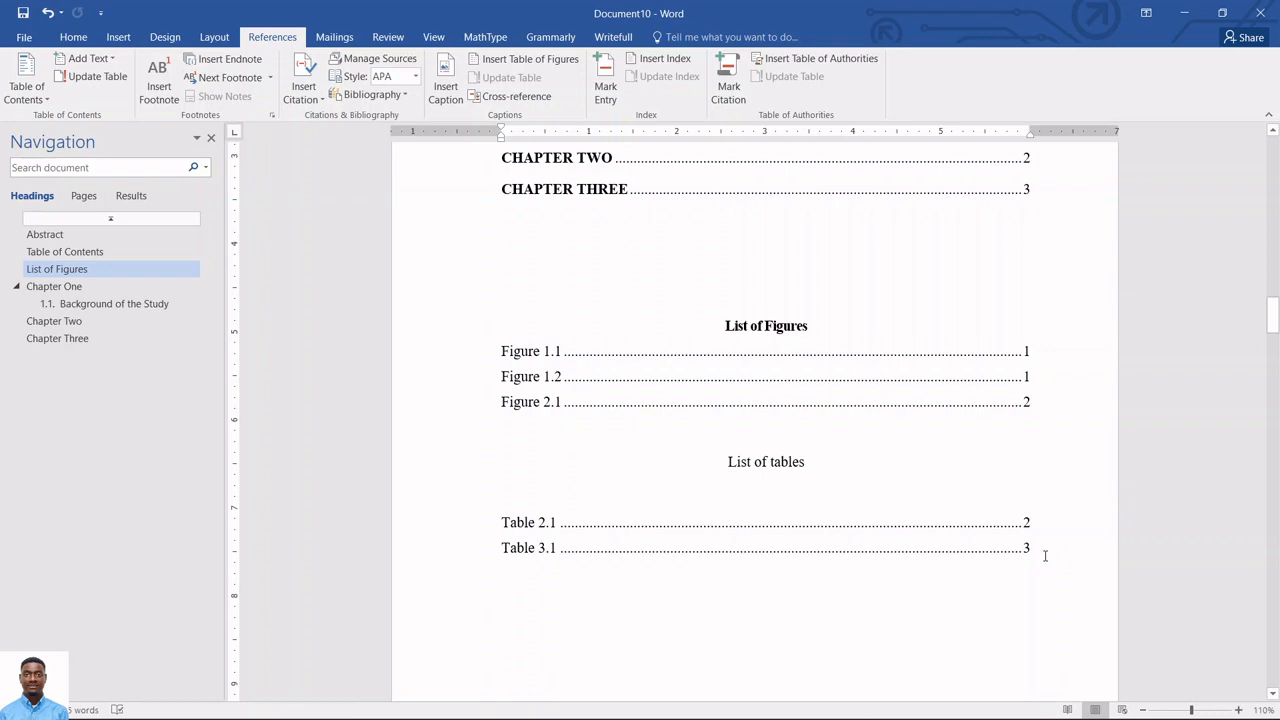
# Delete the tank picture with its Figure 1.2 caption at the end of Chapter One.
pyautogui.scroll(4, 1045, 556)
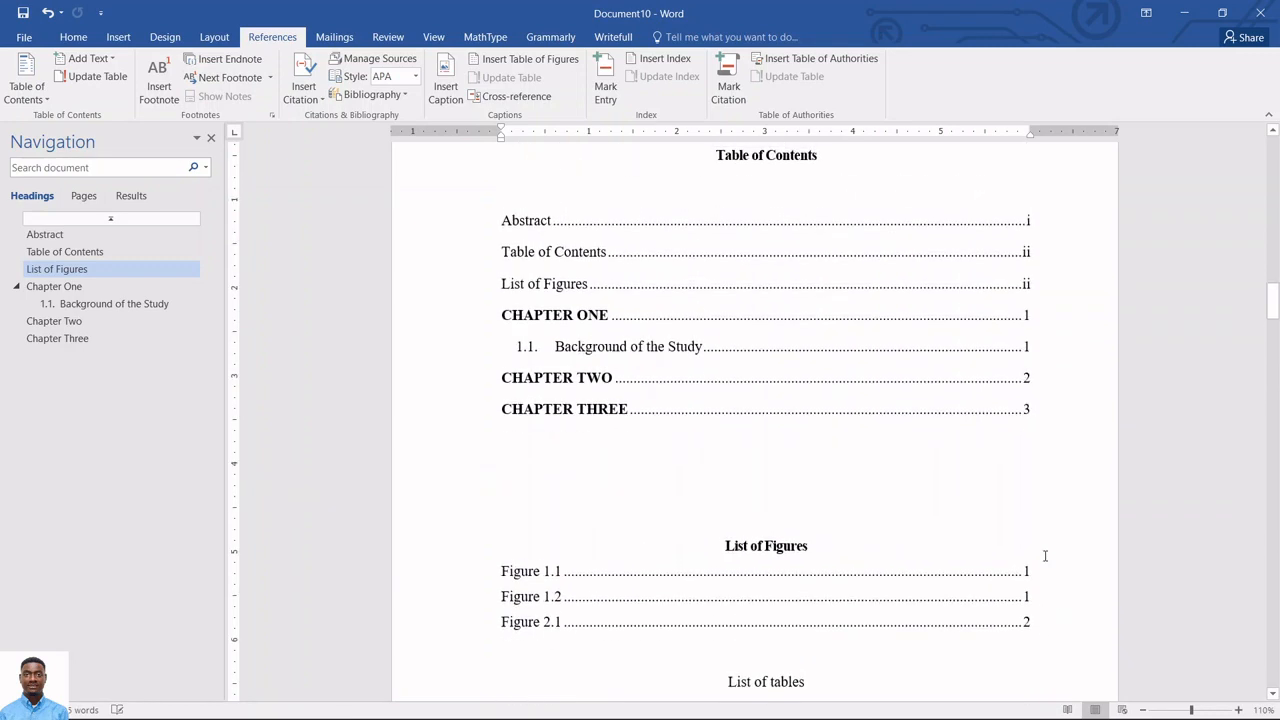
pyautogui.click(953, 452)
pyautogui.click(986, 509)
pyautogui.scroll(-7, 986, 510)
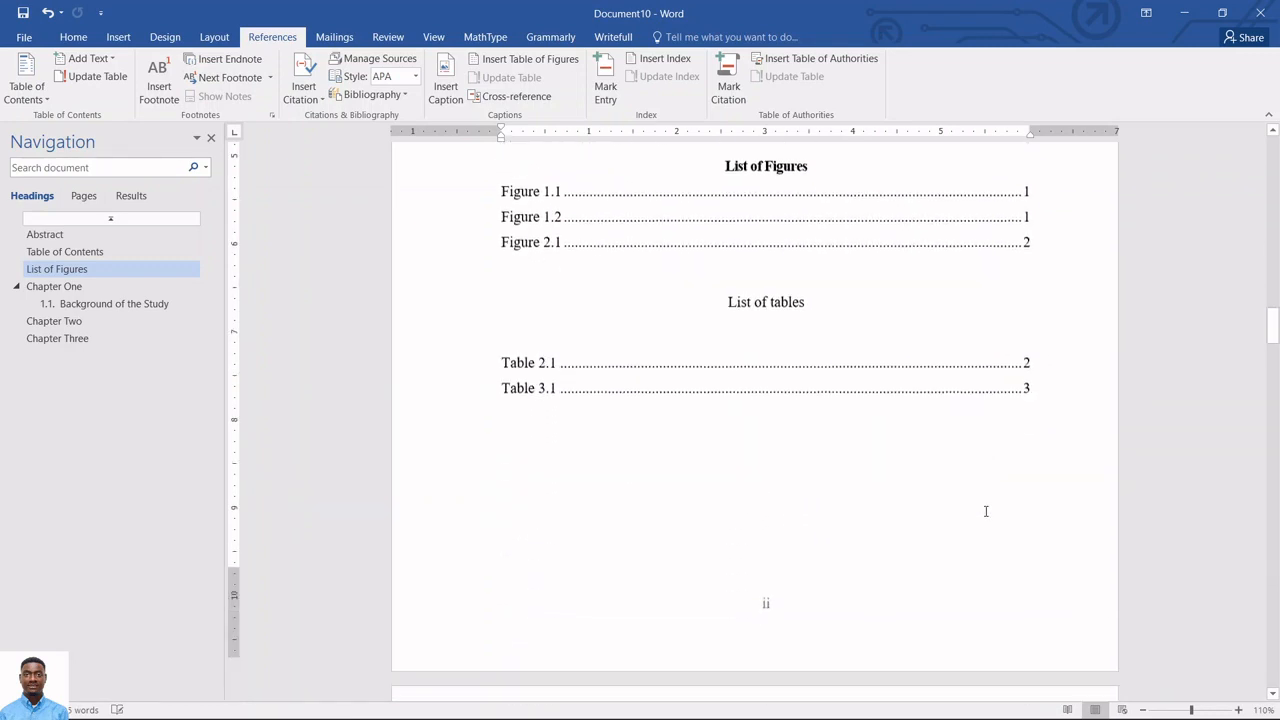
pyautogui.scroll(-20, 929, 517)
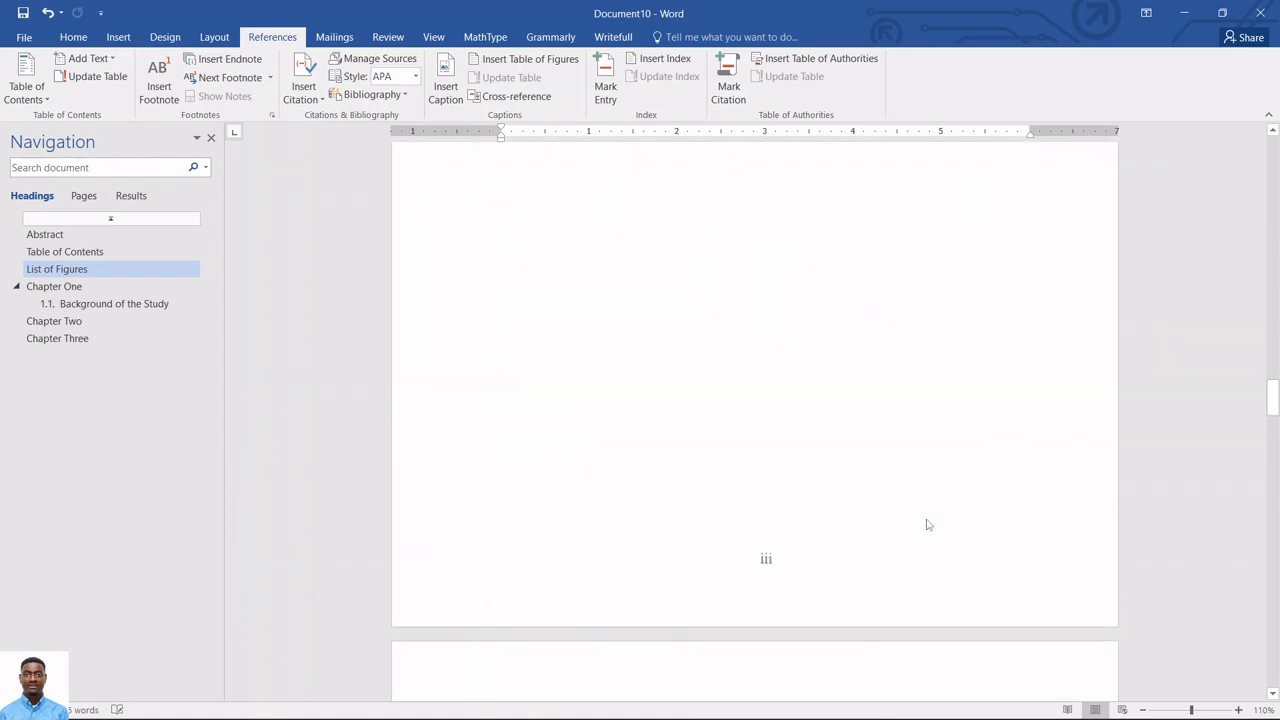
pyautogui.scroll(-20, 926, 520)
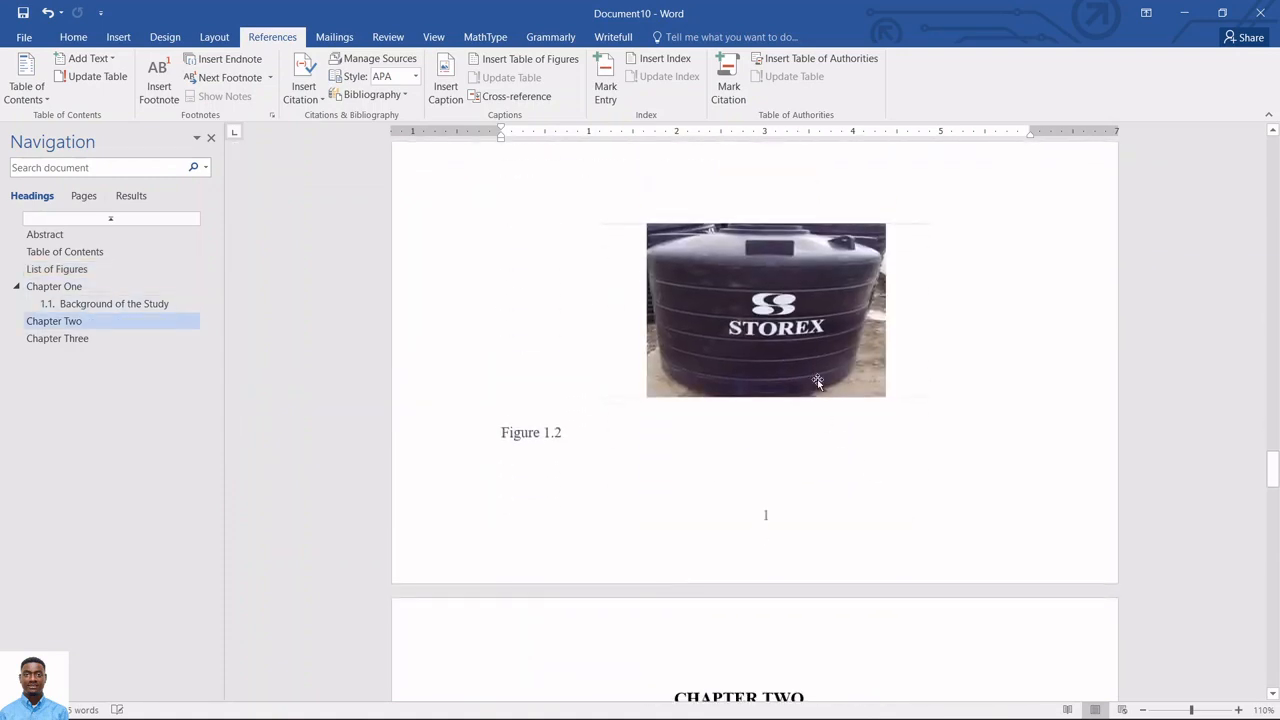
pyautogui.click(817, 379)
pyautogui.click(580, 433)
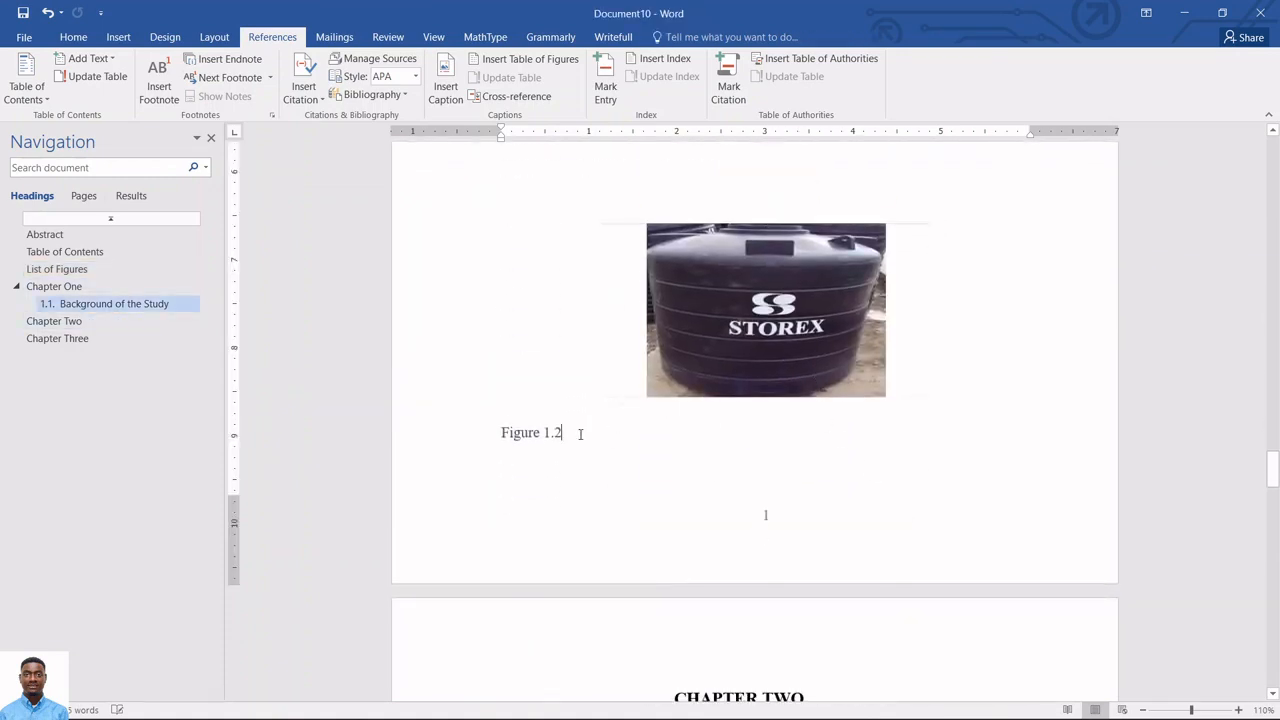
pyautogui.moveTo(580, 433); pyautogui.dragTo(543, 334)
# Insert blank lines above the CHAPTER TWO heading to push it down toward the next page.
pyautogui.scroll(-15, 571, 351)
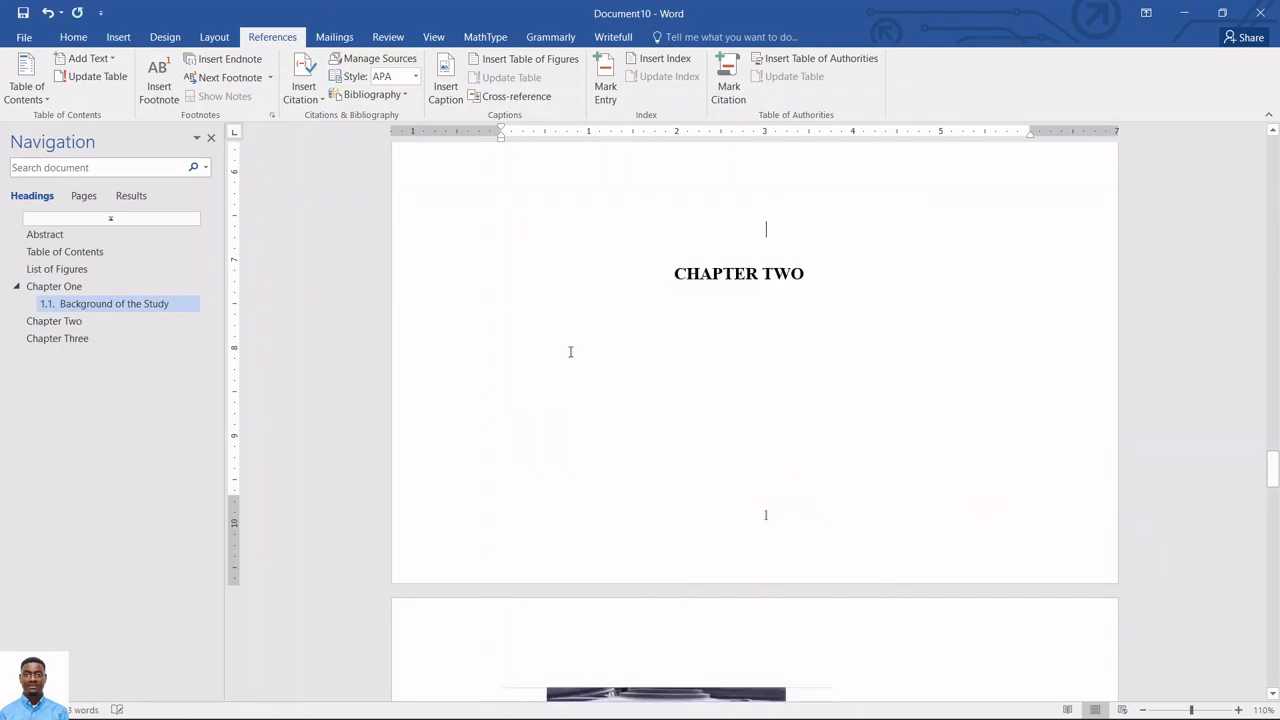
pyautogui.press('Return')
pyautogui.press('Return')
pyautogui.press('Return')
pyautogui.press('Return')
pyautogui.press('Return')
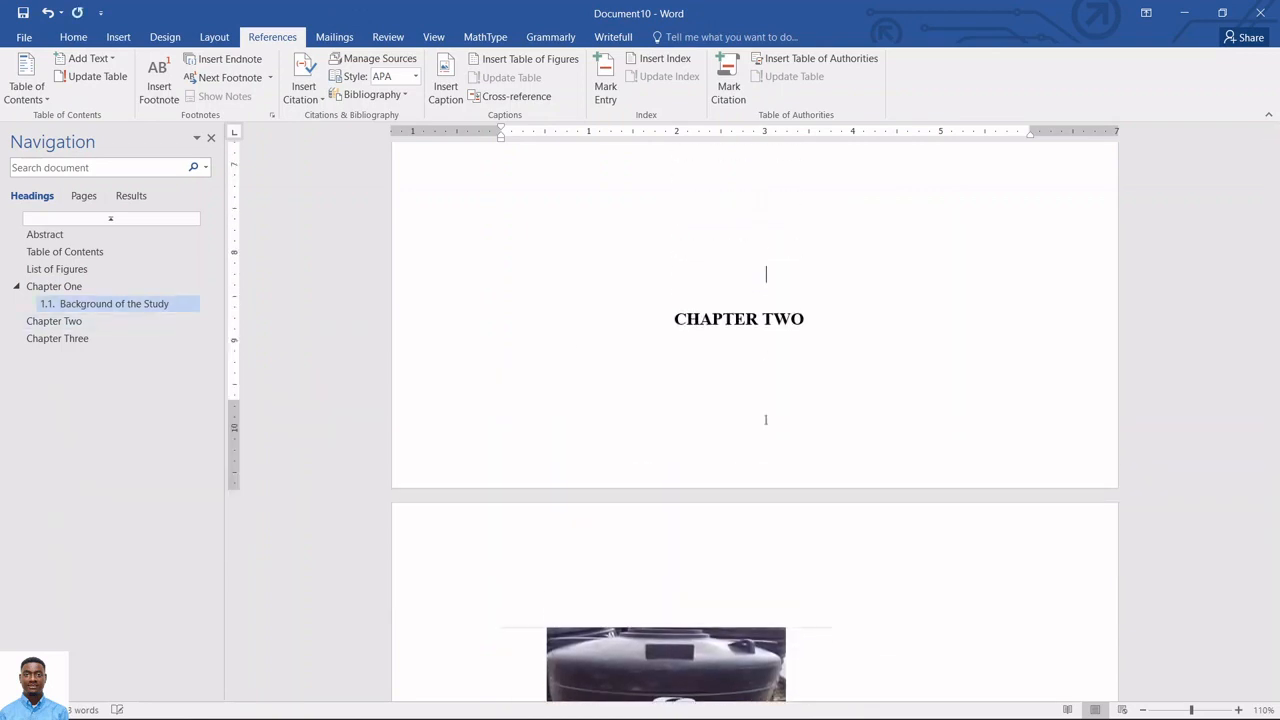
# Delete the table below equation (2.1) in Chapter Two together with its Table 2.1 caption.
pyautogui.scroll(-14, 623, 397)
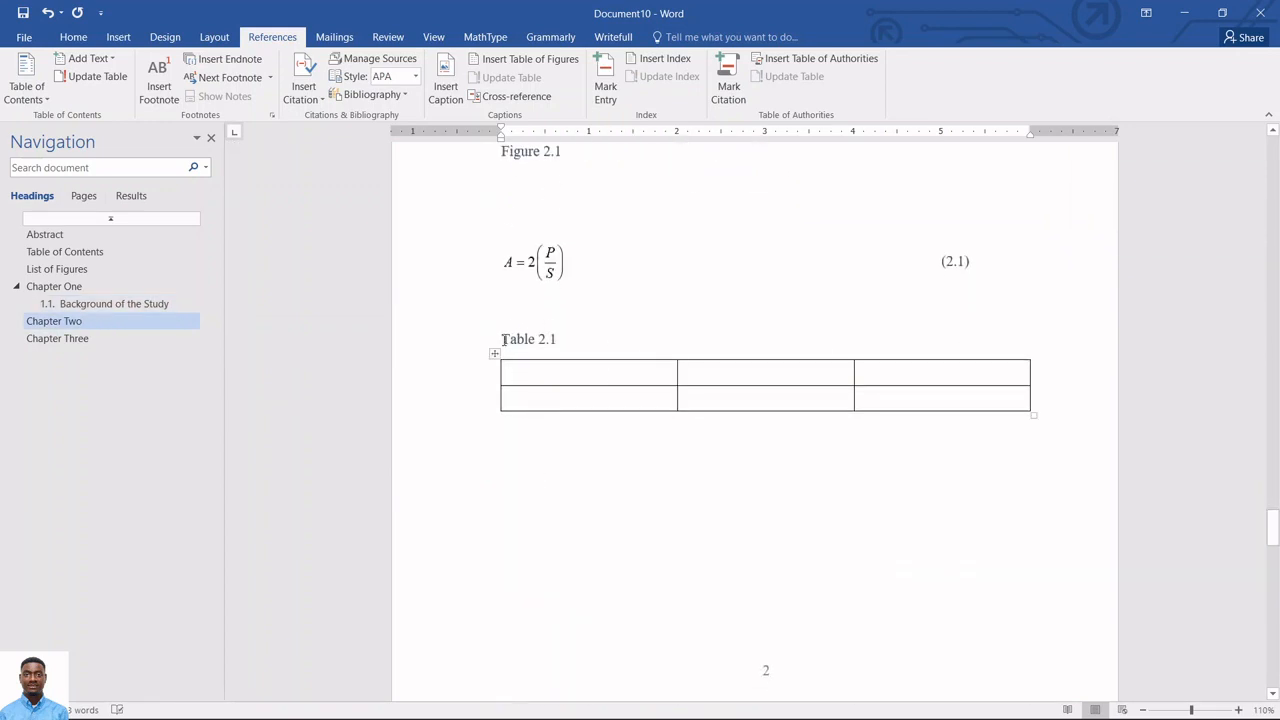
pyautogui.moveTo(504, 340); pyautogui.dragTo(853, 466)
pyautogui.press('Delete')
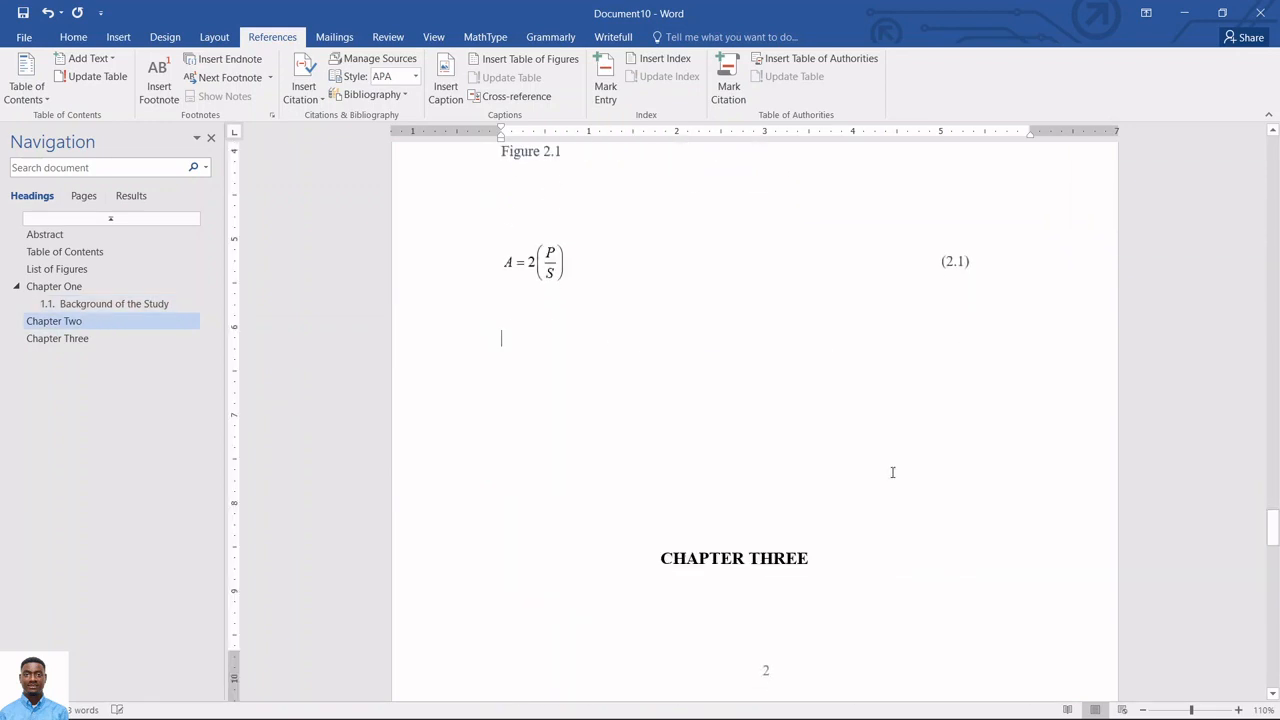
# Insert blank lines below equation (2.1) to push the CHAPTER THREE heading onto the next page.
pyautogui.press('Return')
pyautogui.press('Return')
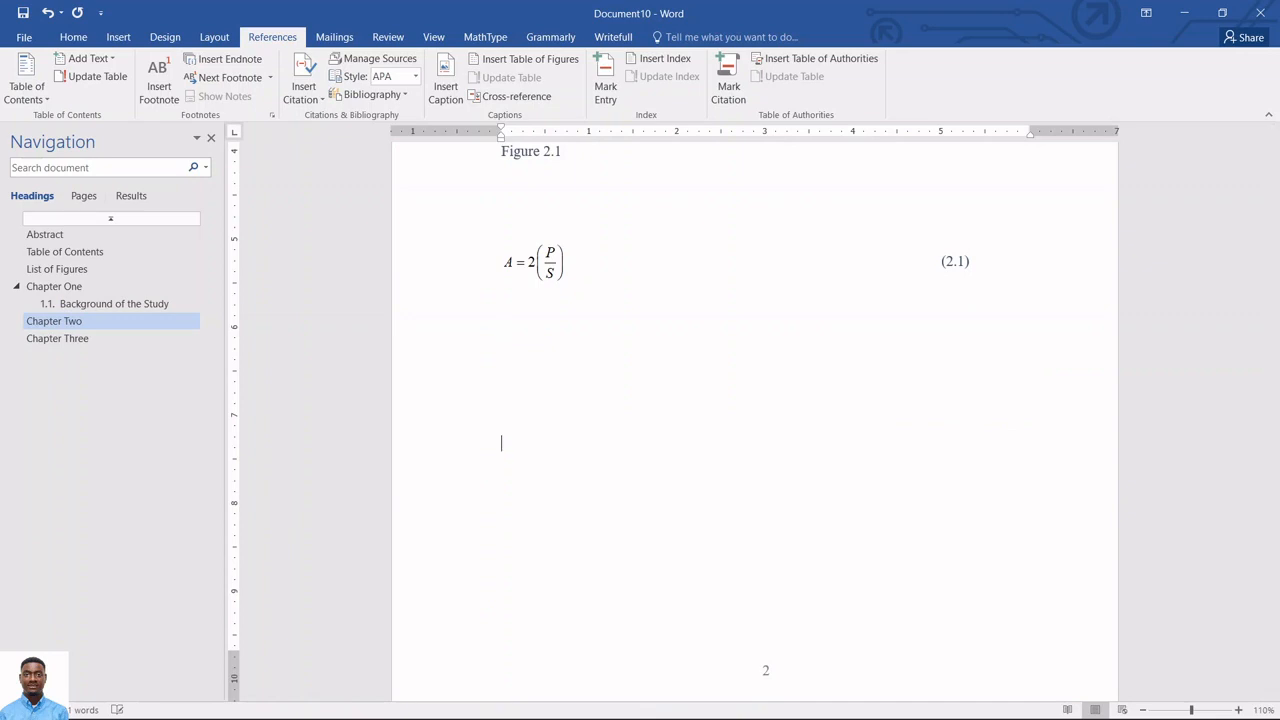
# Update the list of figures below the List of Figures heading to reflect the deleted figure.
pyautogui.scroll(20, 891, 471)
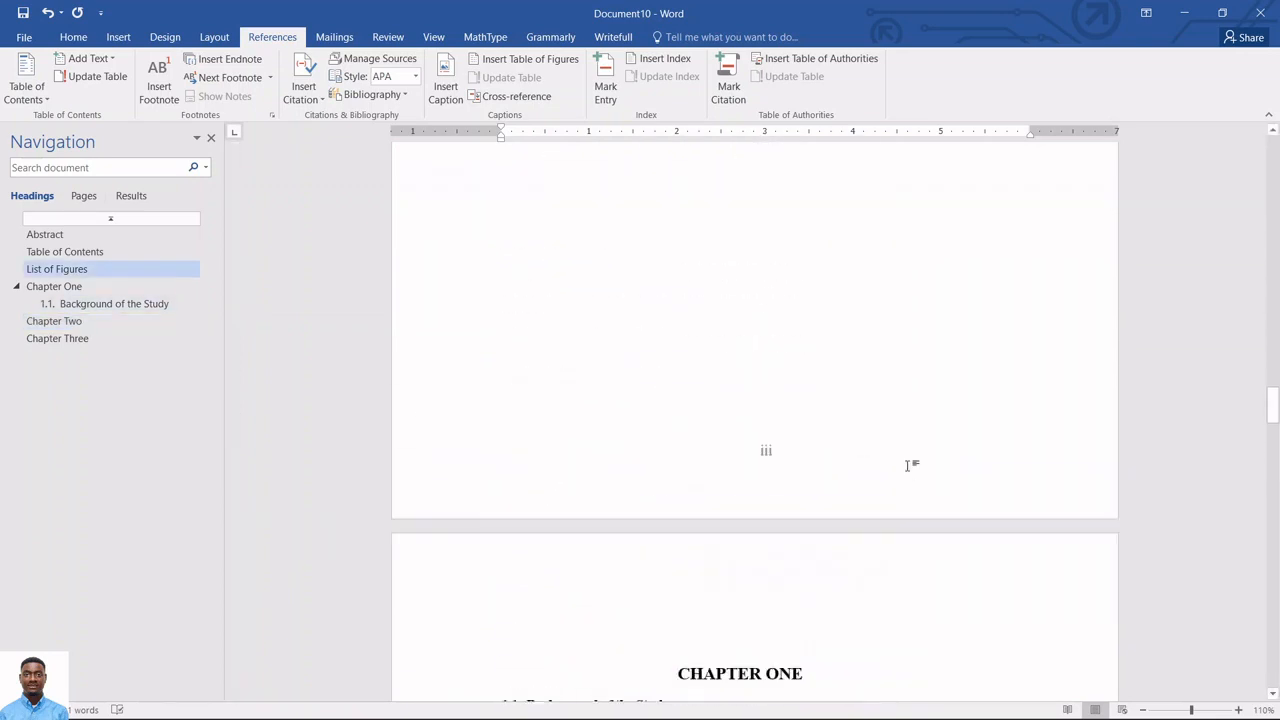
pyautogui.scroll(10, 910, 465)
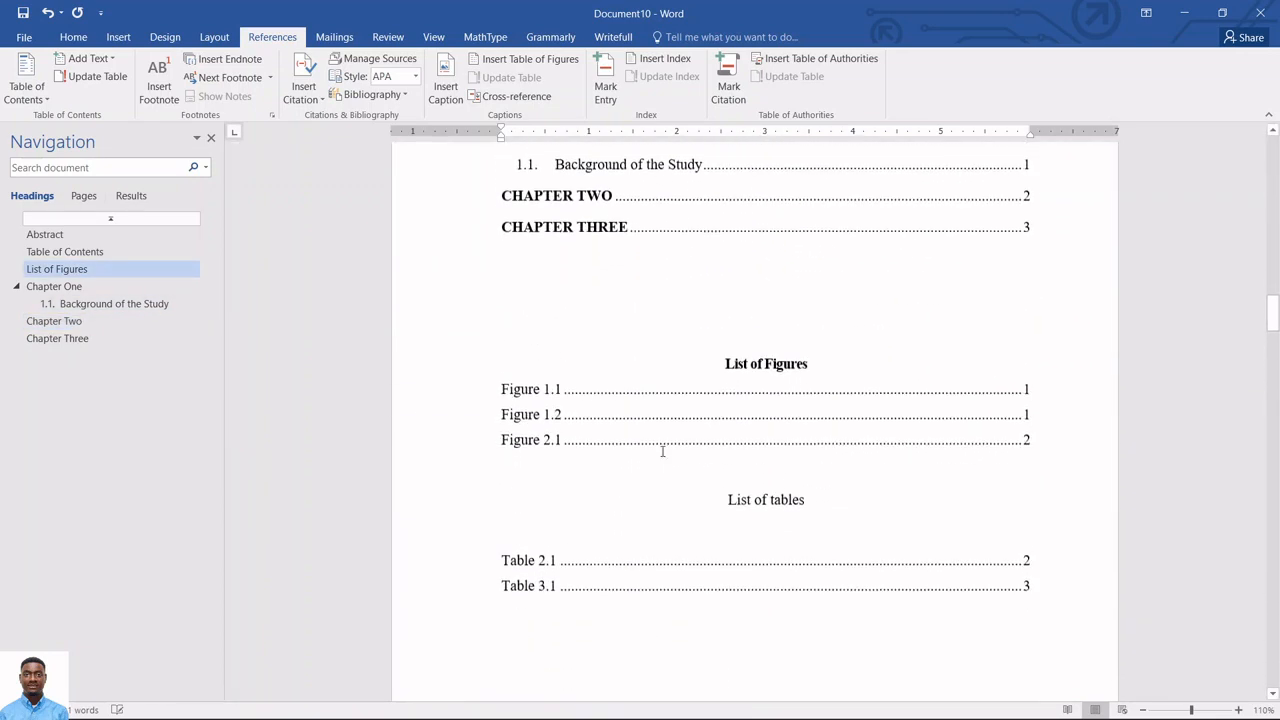
pyautogui.click(562, 413)
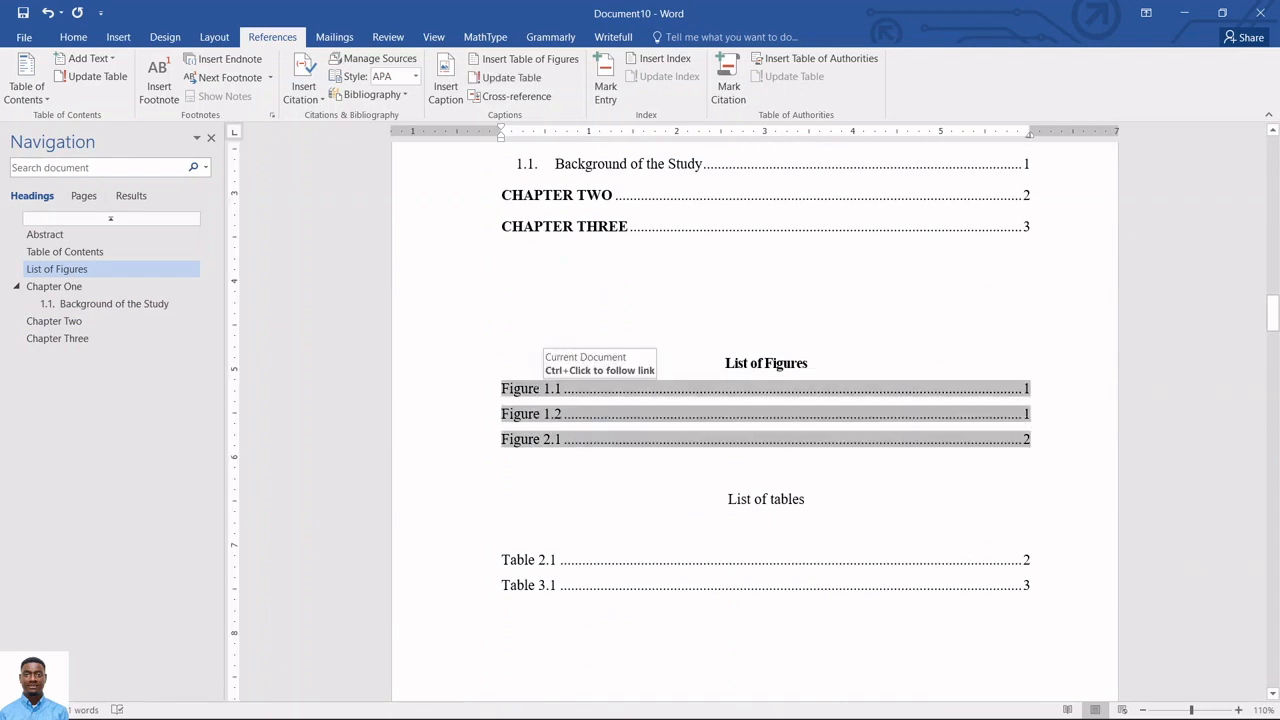
pyautogui.rightClick(540, 392)
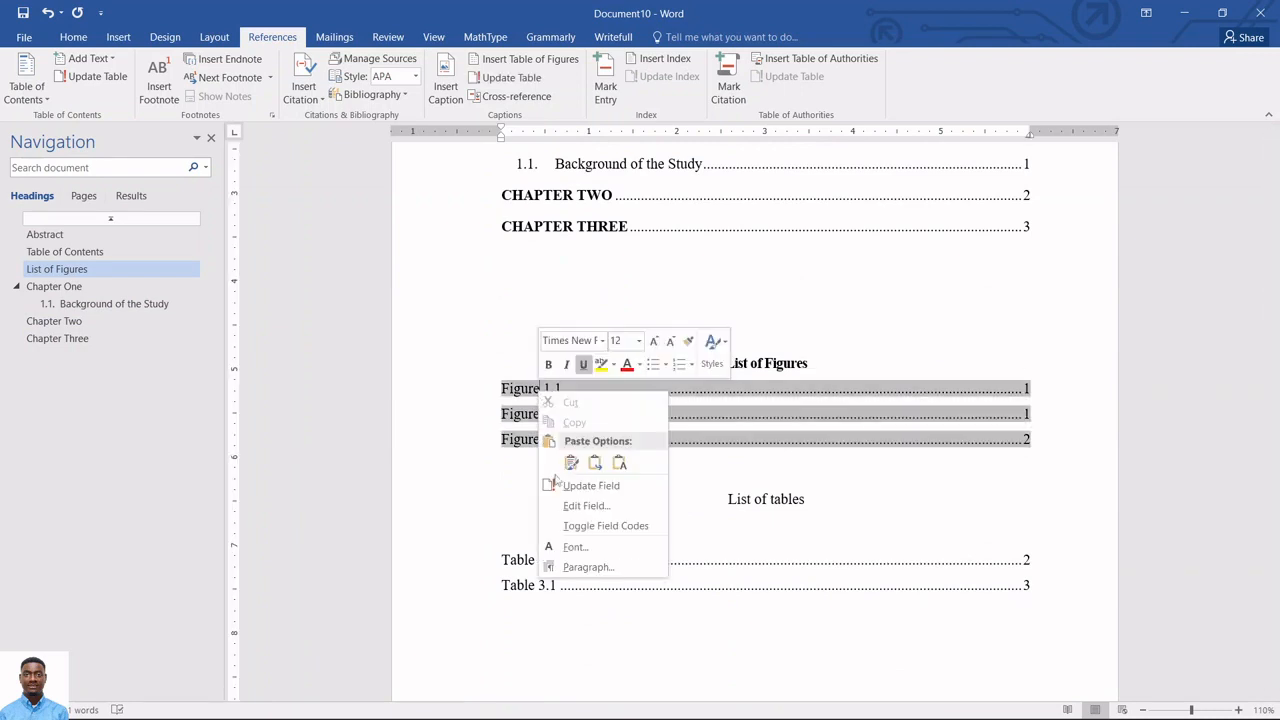
pyautogui.click(607, 492)
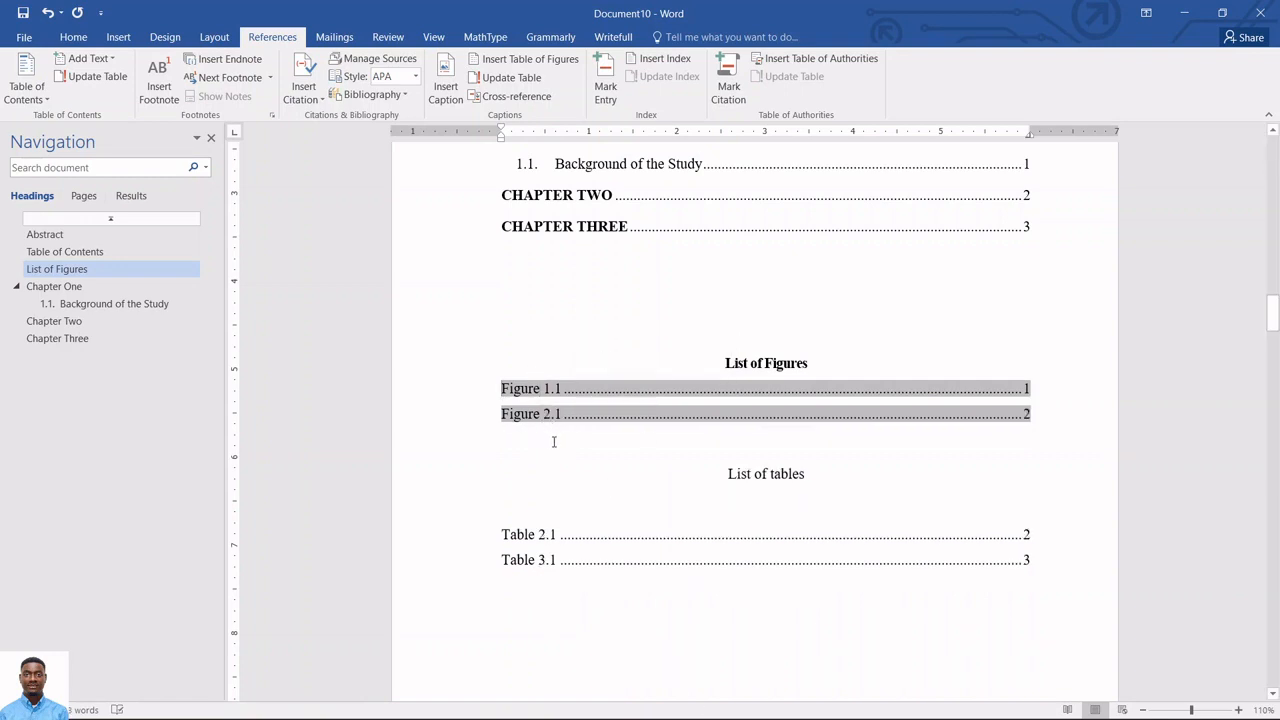
# Update the list of tables below the List of tables line to reflect the deleted table.
pyautogui.click(550, 534)
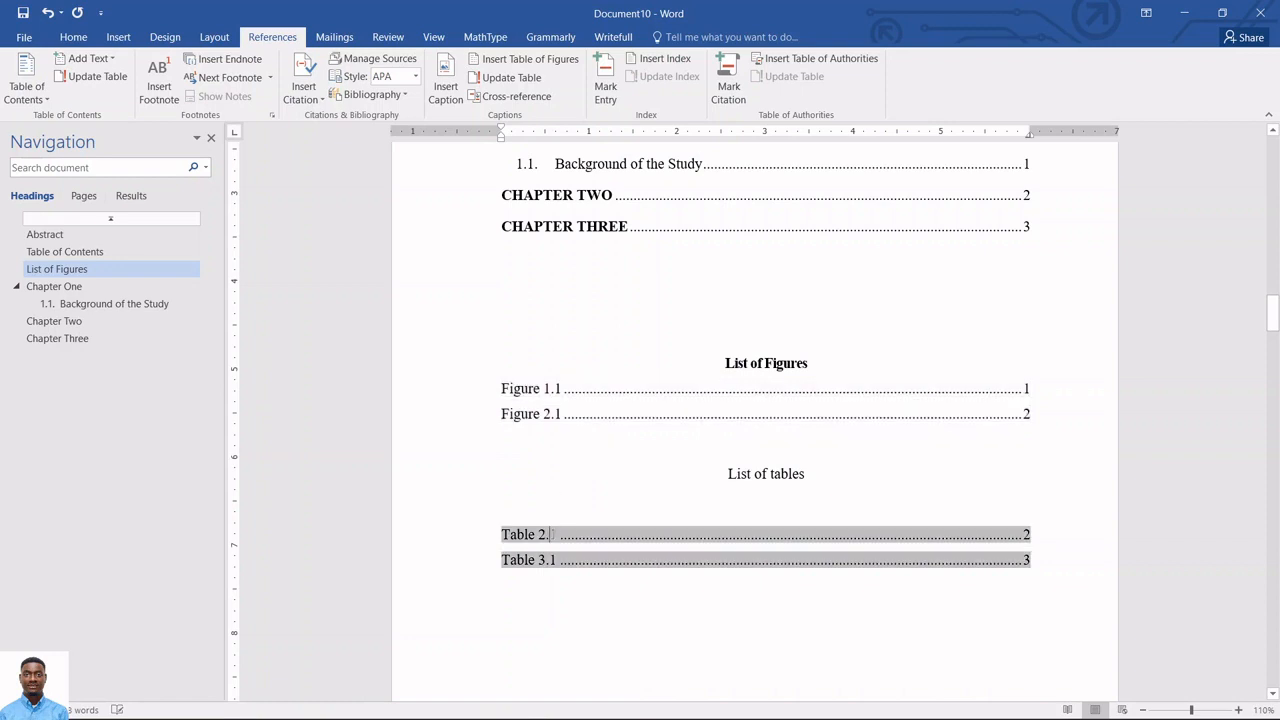
pyautogui.rightClick(550, 534)
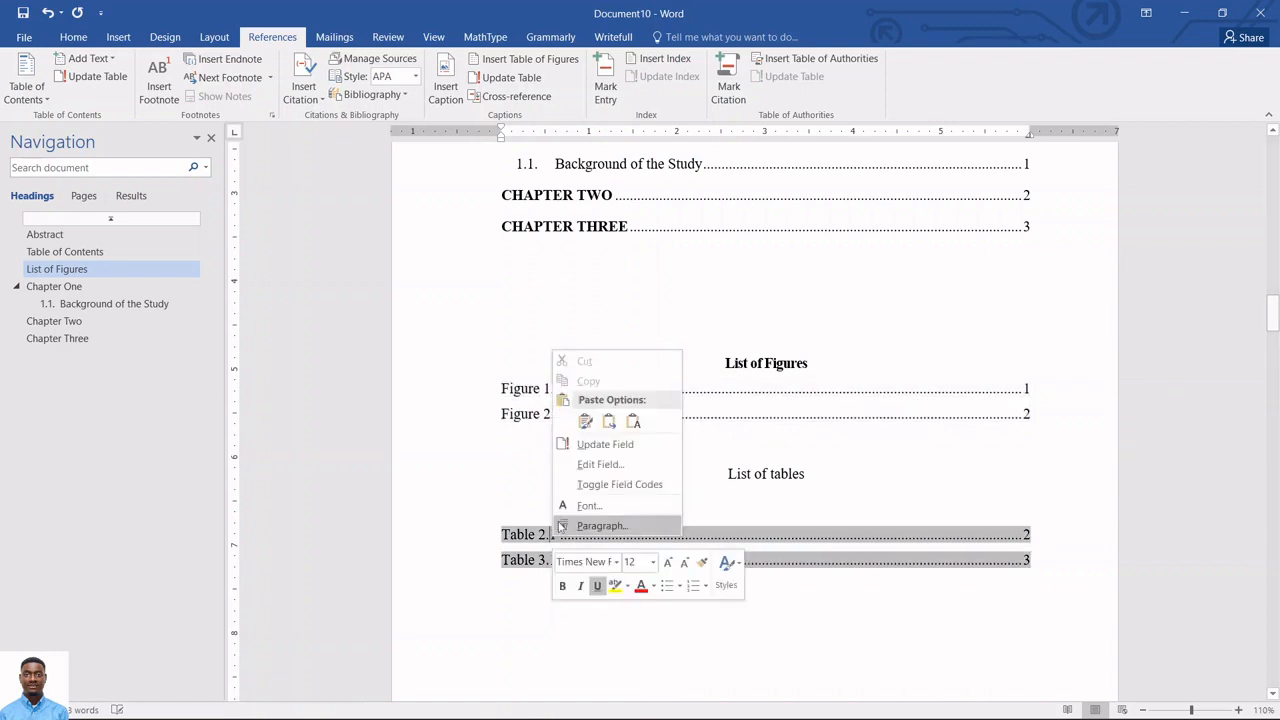
pyautogui.click(598, 444)
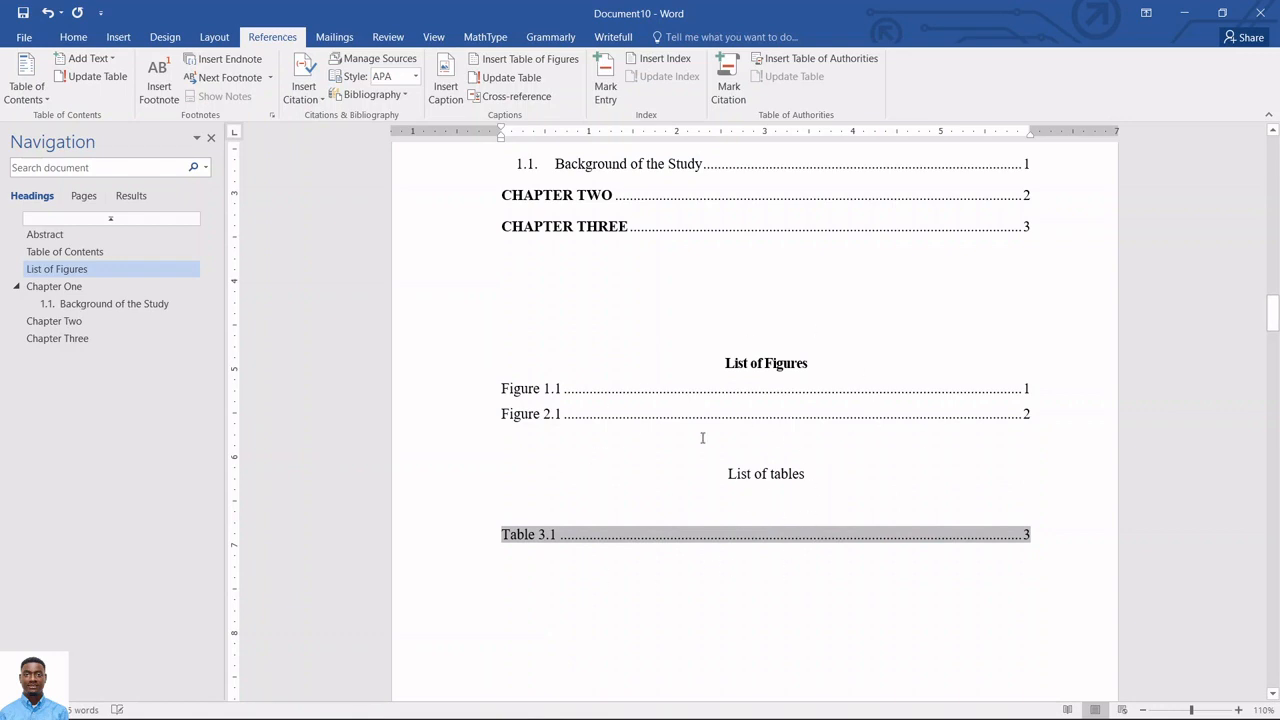
# Justify the empty paragraph below the Figure 1.1 caption in Chapter One, leaving the cursor there.
pyautogui.scroll(7, 799, 469)
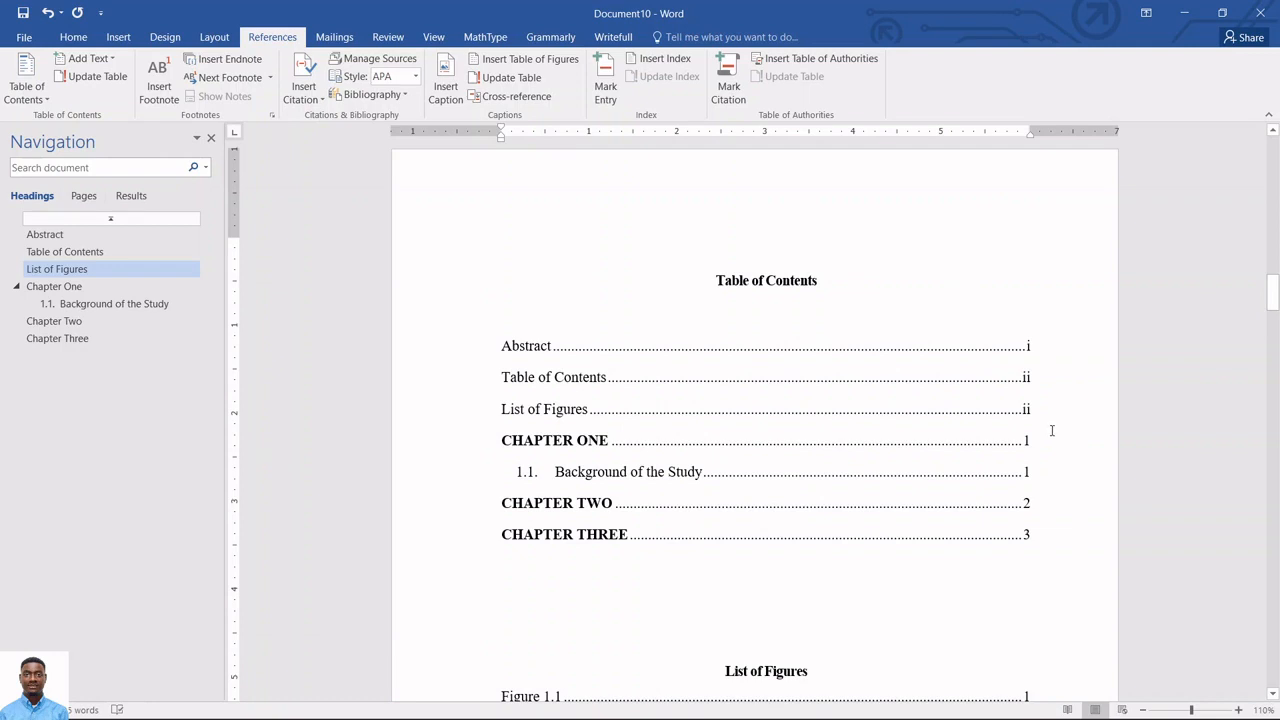
pyautogui.scroll(-10, 1049, 432)
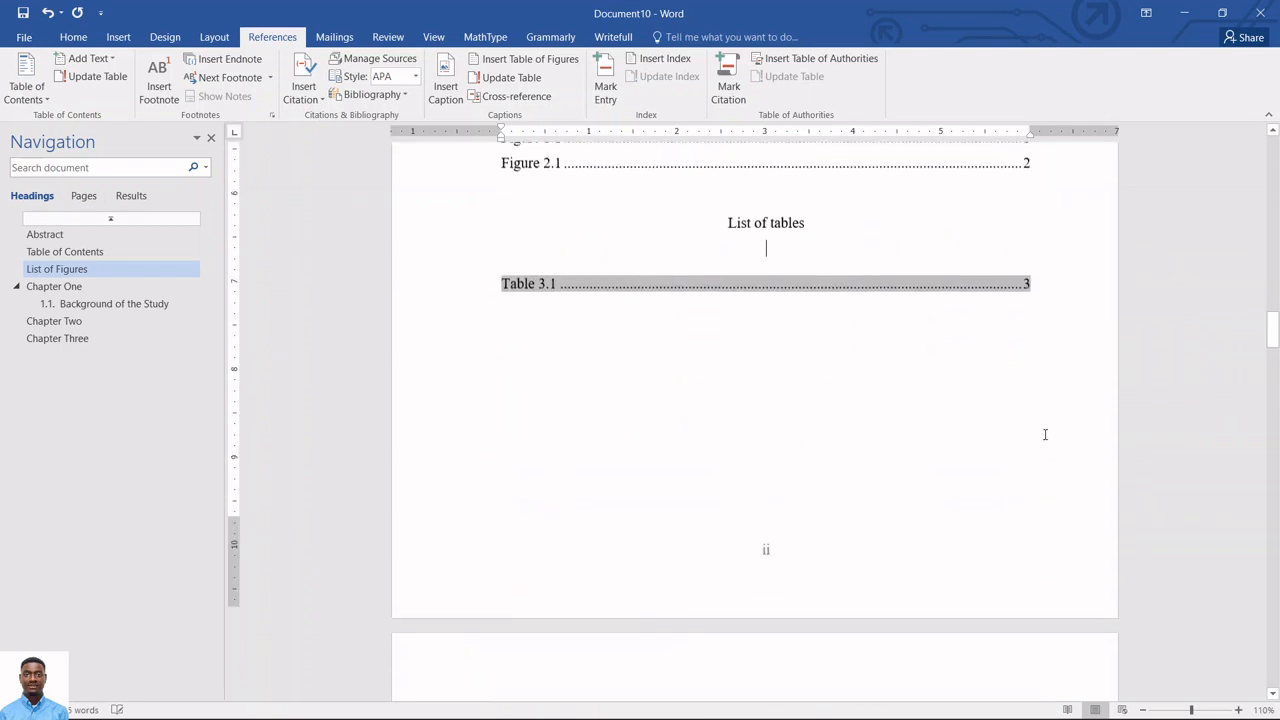
pyautogui.scroll(-10, 1045, 434)
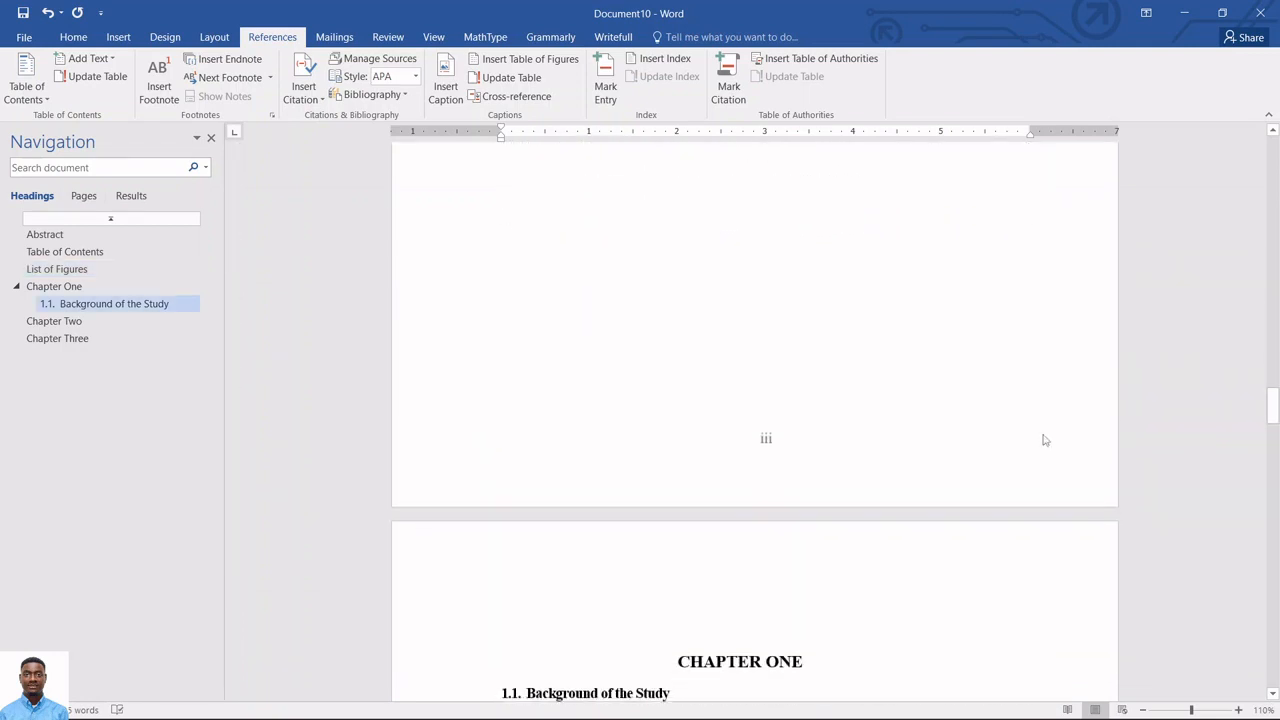
pyautogui.scroll(2, 1017, 446)
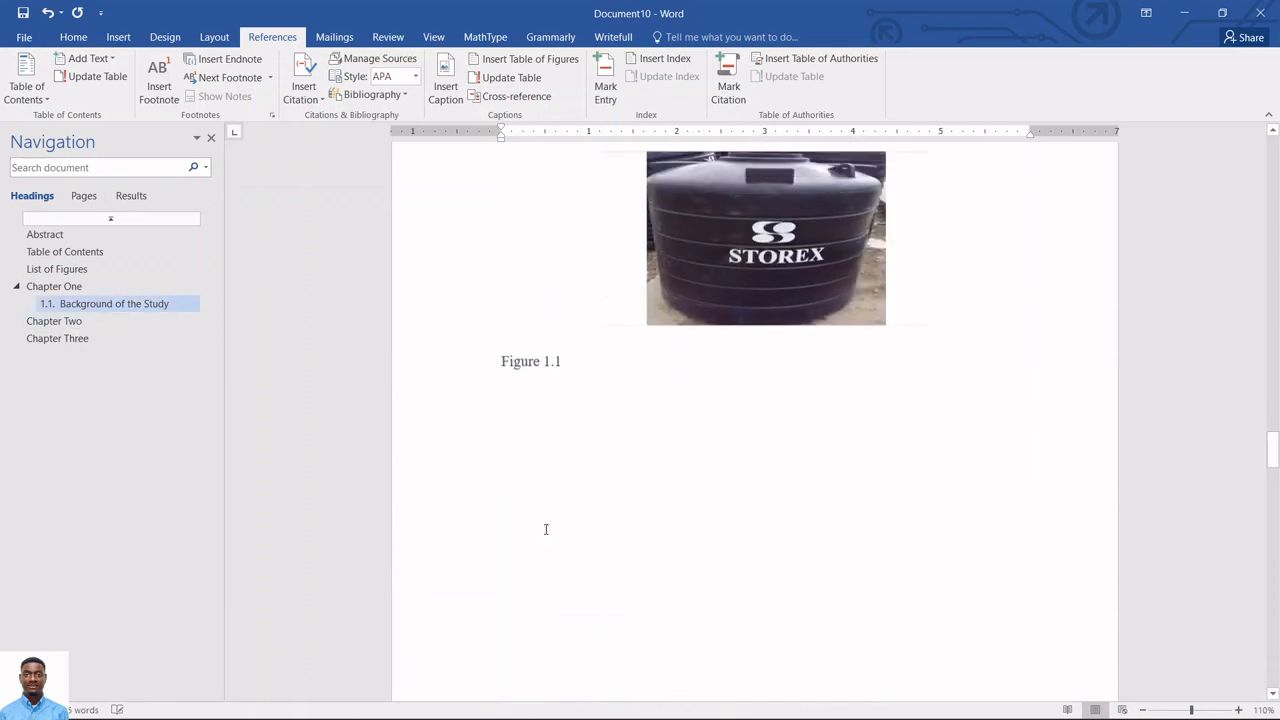
pyautogui.click(538, 466)
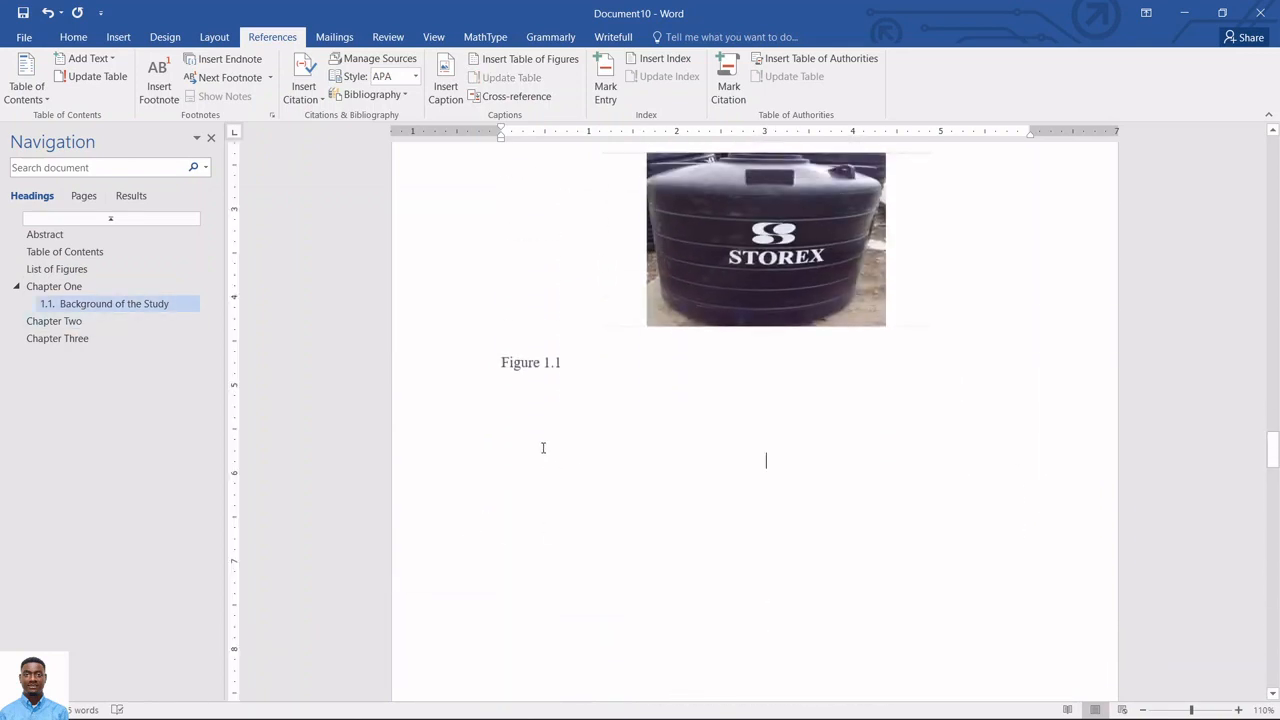
pyautogui.hotkey('ctrl', 'e')
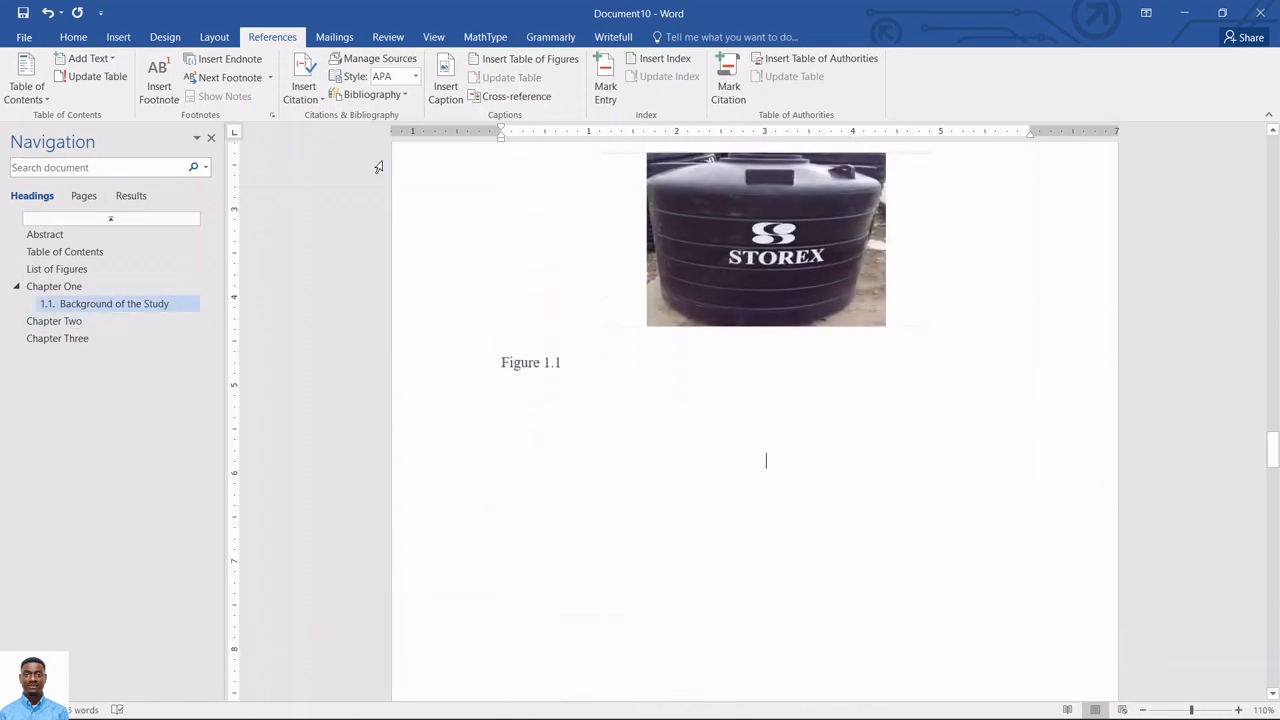
pyautogui.click(73, 37)
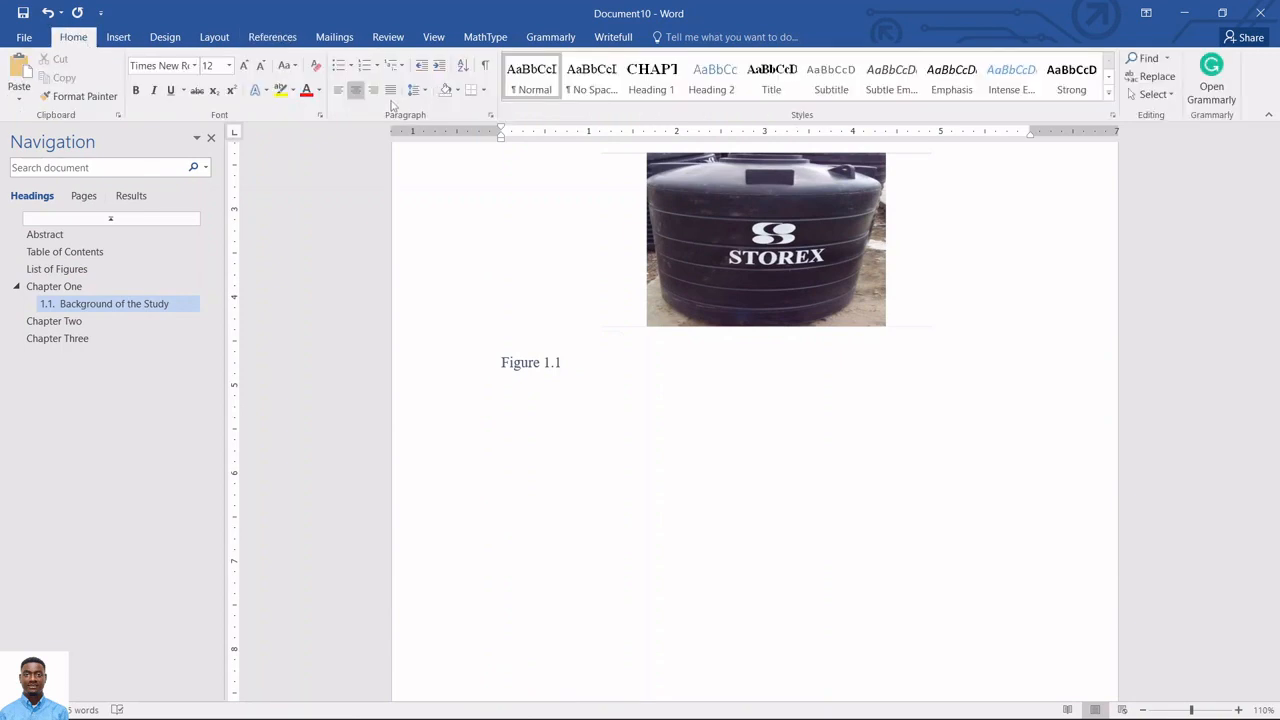
pyautogui.click(390, 89)
# Check the text reference requirements at the end of the Undergraduate_writeup_guide document and return to the thesis document.
pyautogui.moveTo(729, 716)
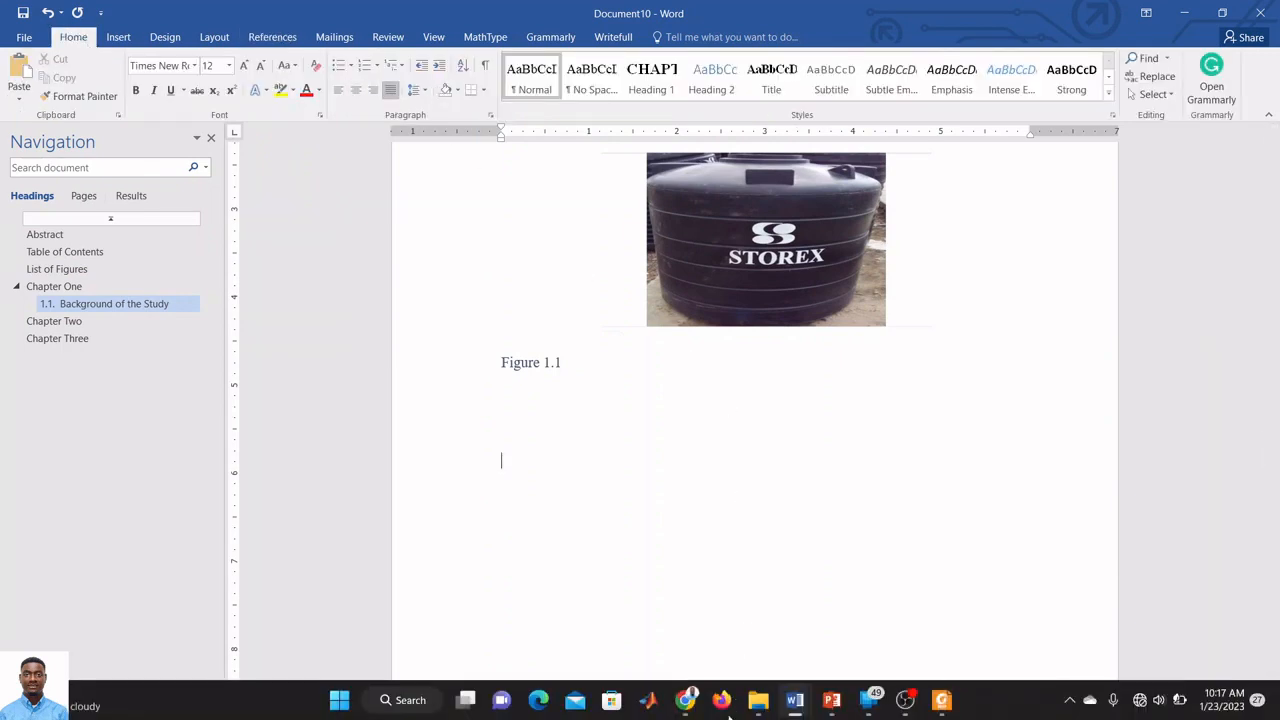
pyautogui.moveTo(795, 700)
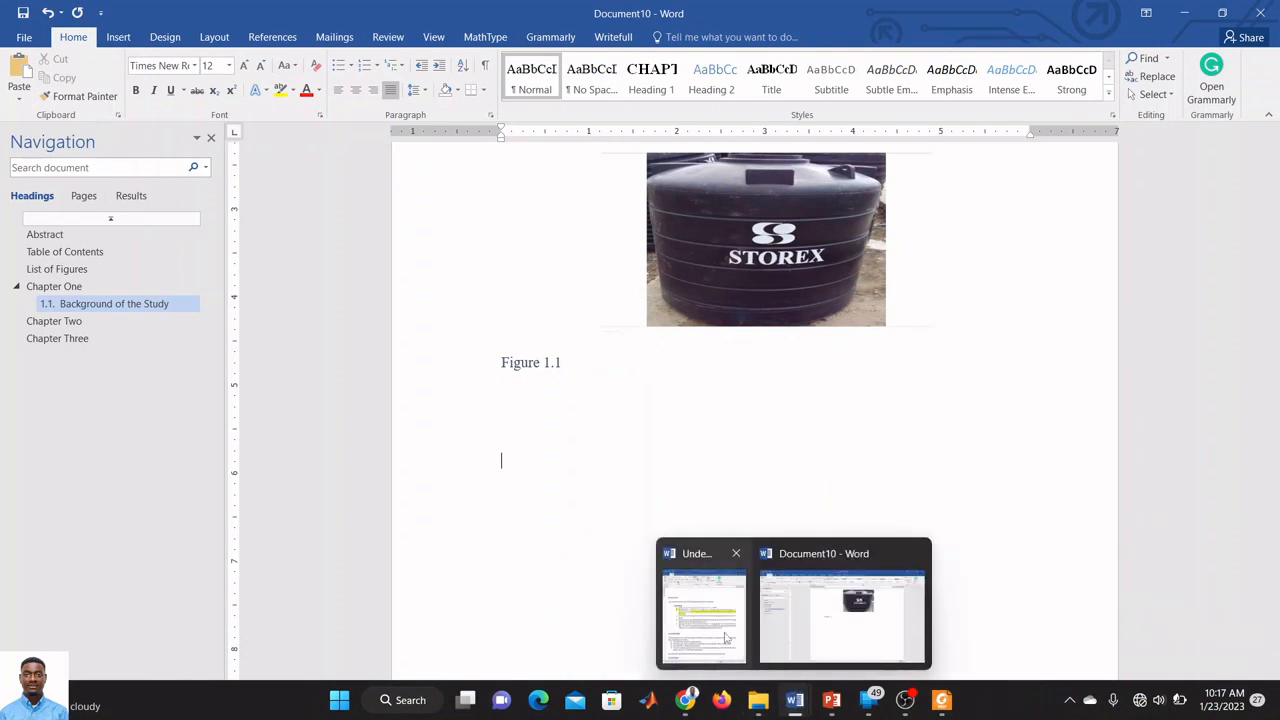
pyautogui.click(727, 637)
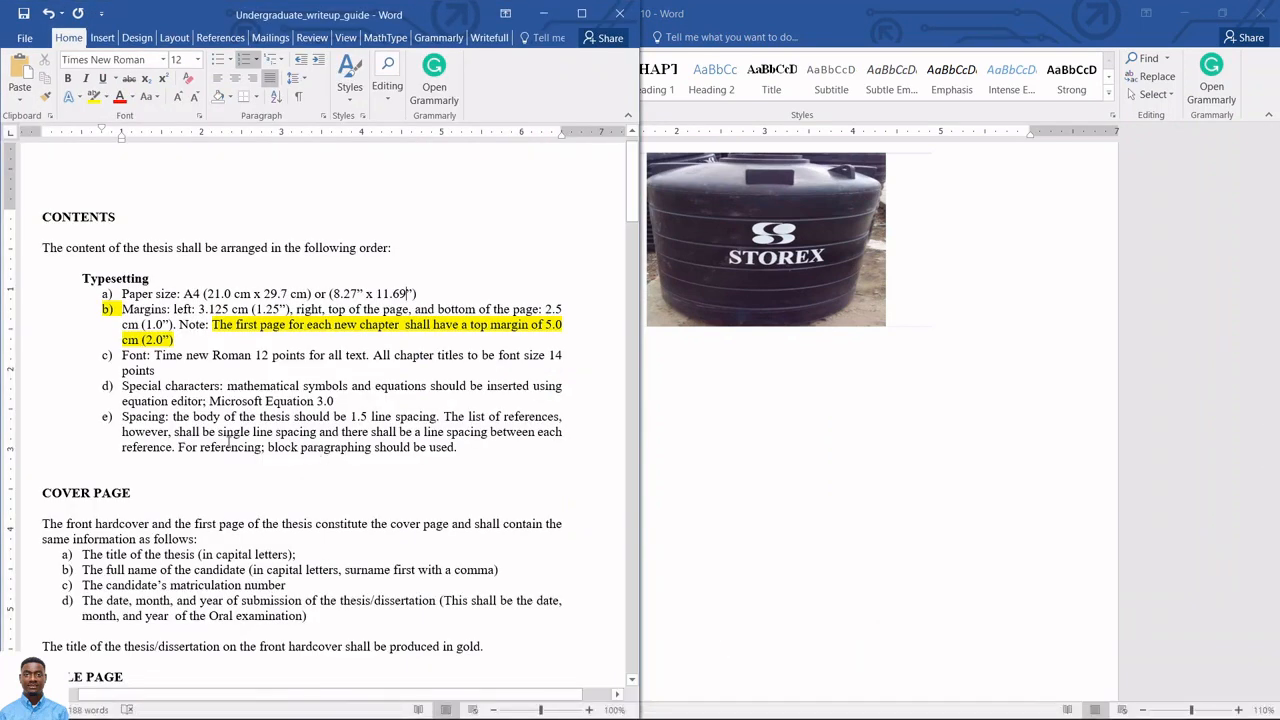
pyautogui.scroll(-10, 228, 440)
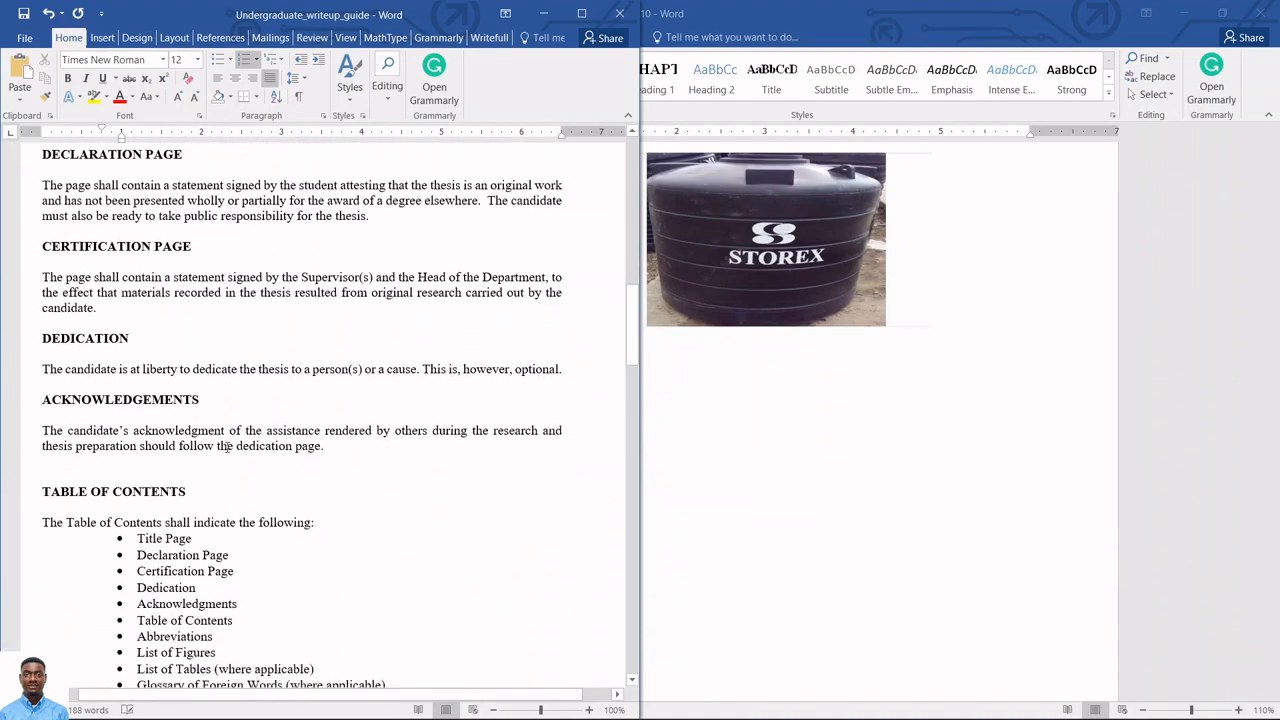
pyautogui.scroll(-15, 228, 446)
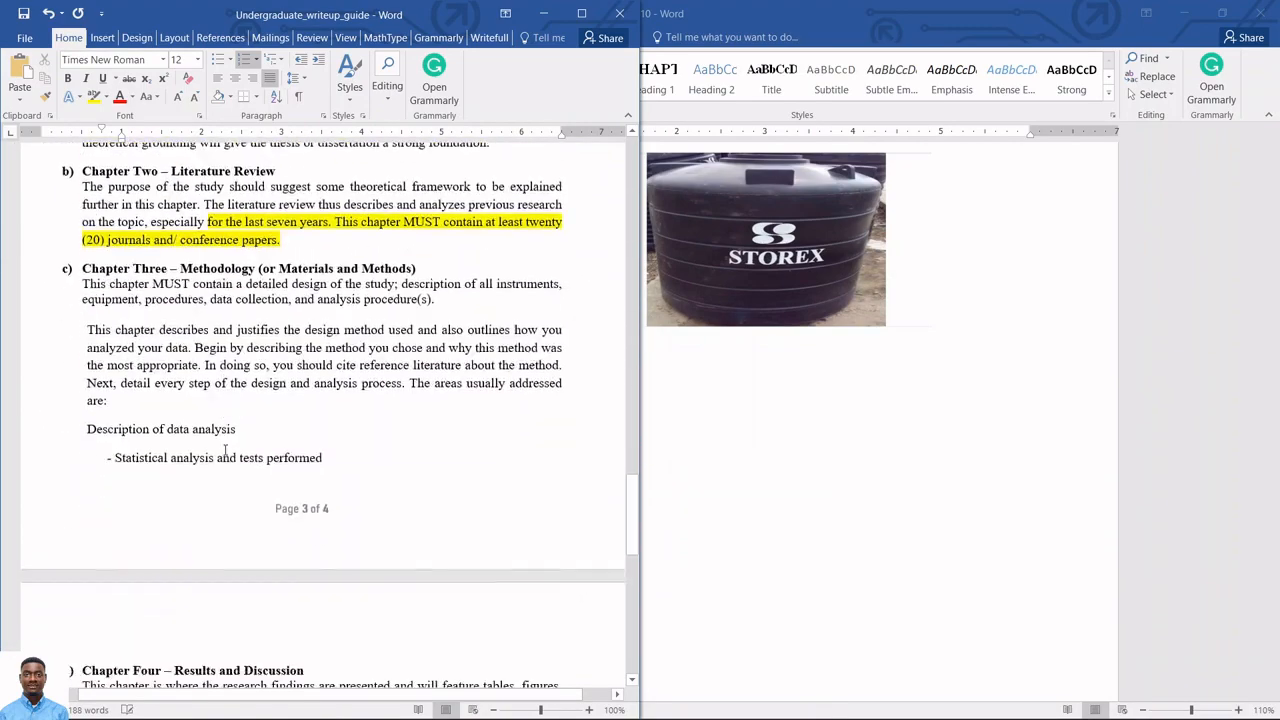
pyautogui.scroll(-10, 226, 450)
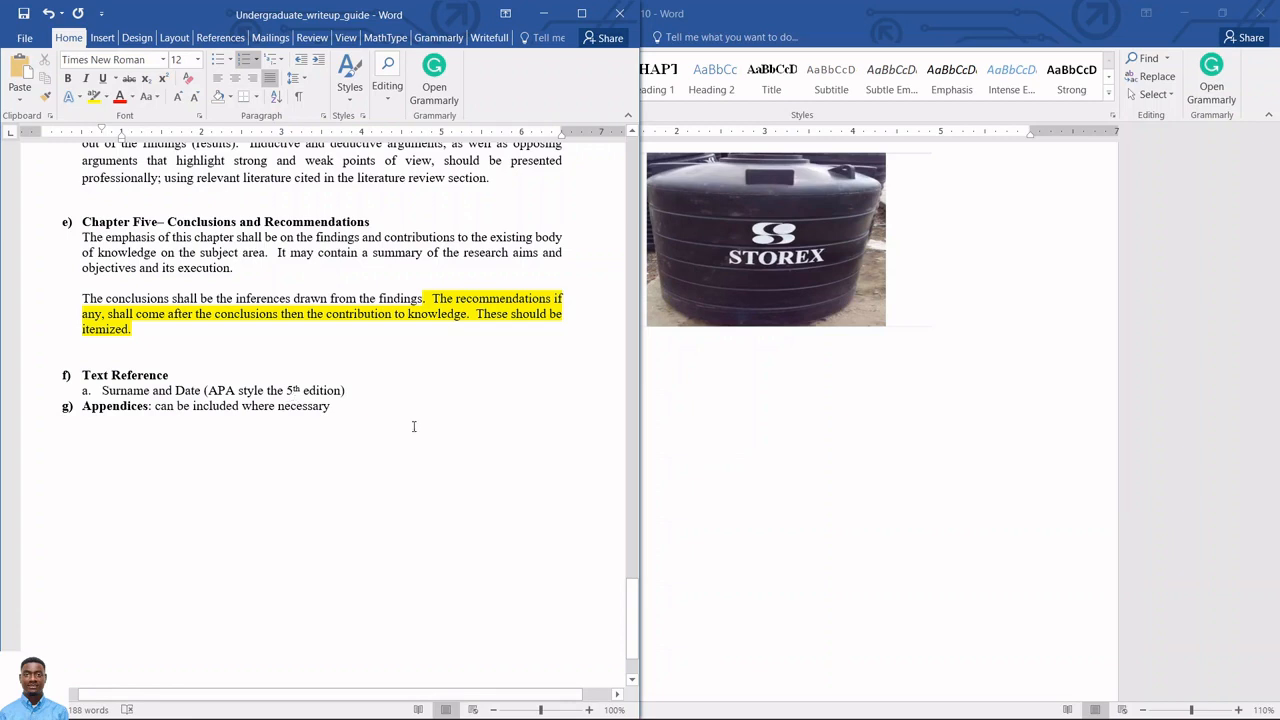
pyautogui.click(745, 455)
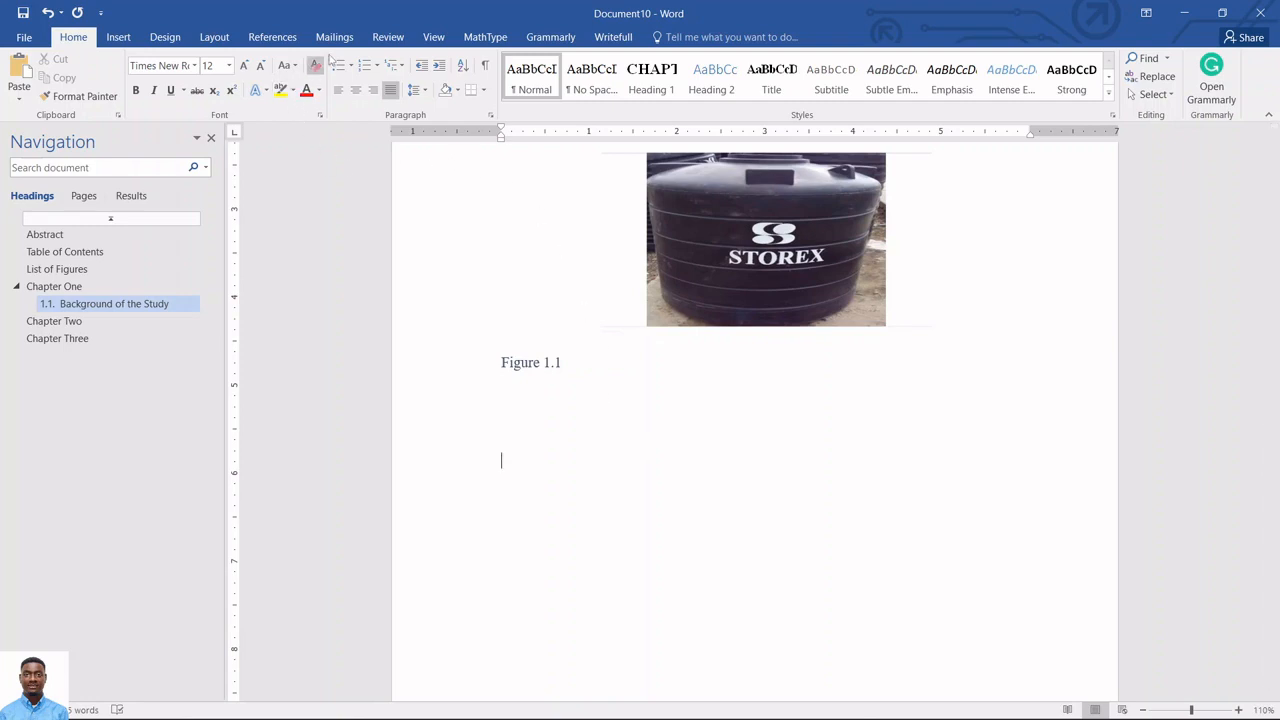
# Set the citation style to APA Sixth Edition and start creating a new source for a citation below Figure 1.1.
pyautogui.click(272, 38)
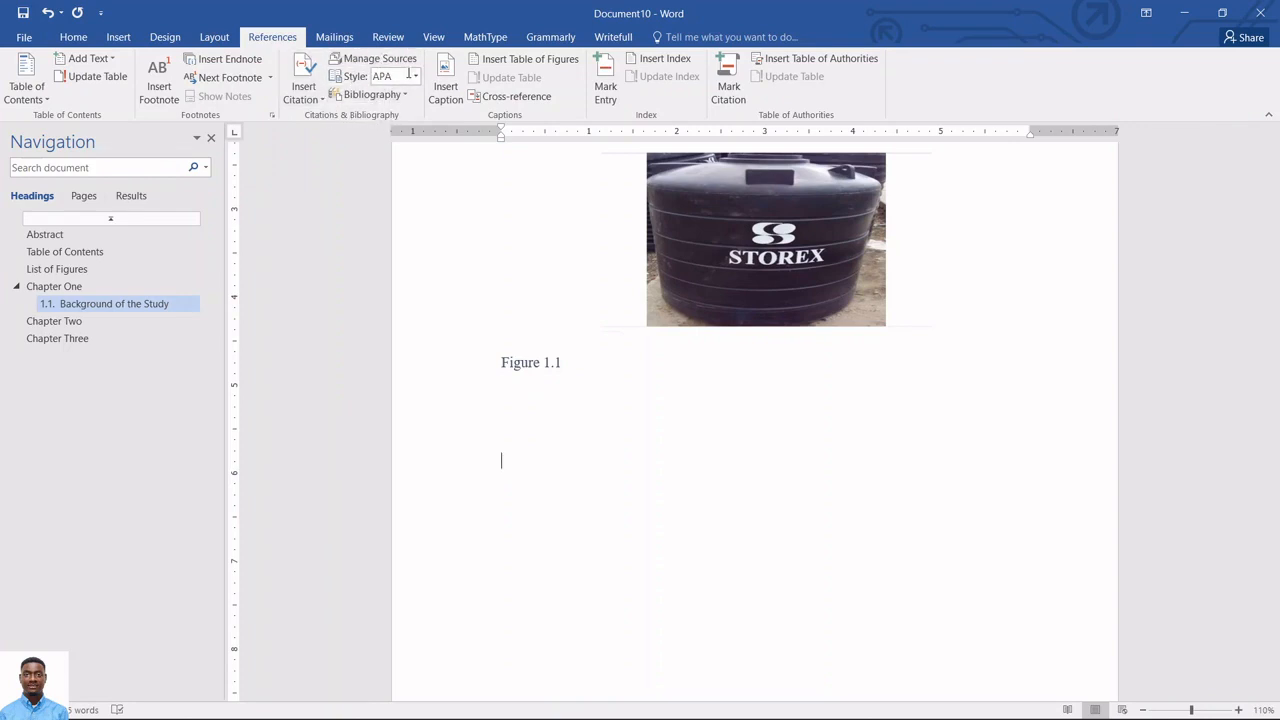
pyautogui.click(414, 80)
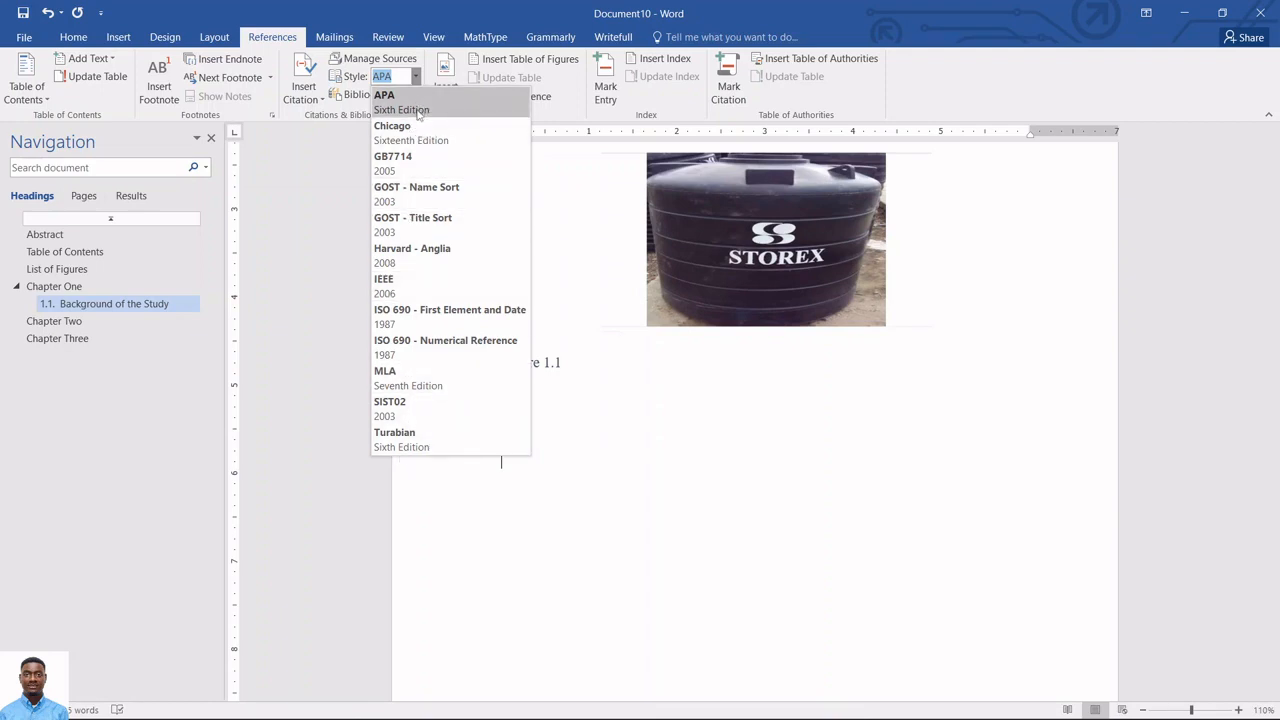
pyautogui.click(417, 113)
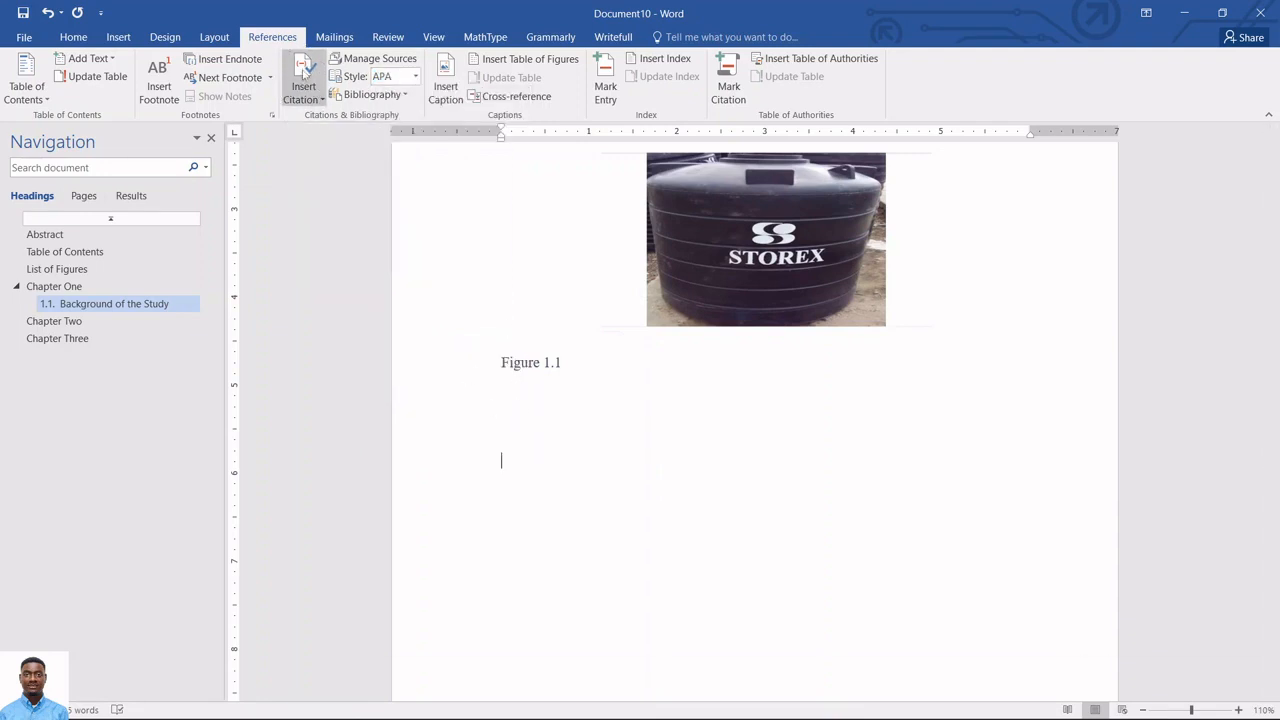
pyautogui.click(303, 80)
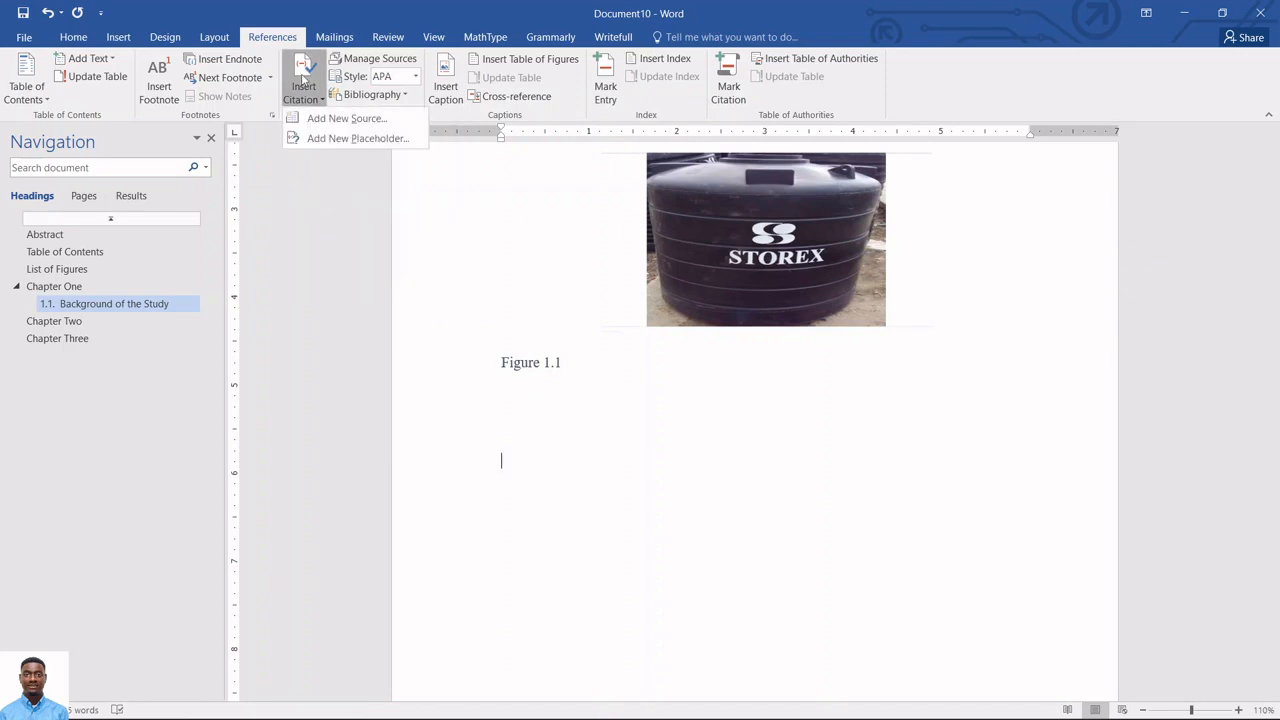
pyautogui.click(350, 119)
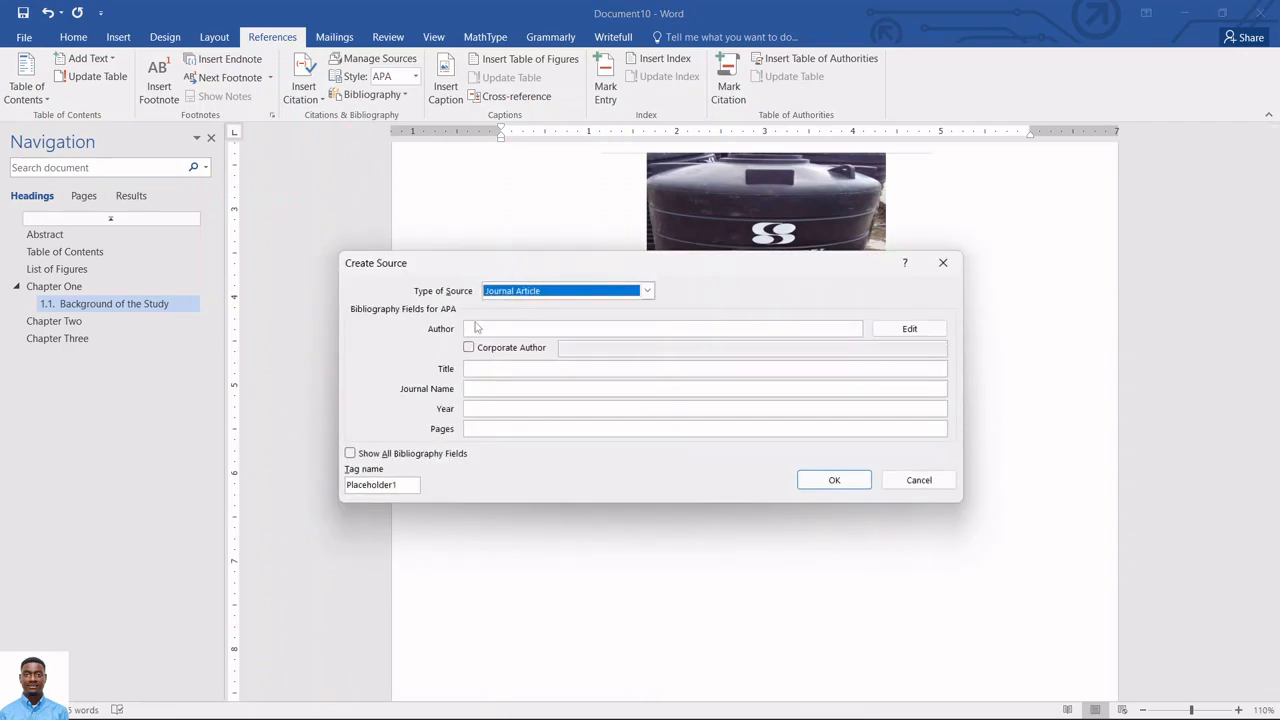
# Try other source types such as Book and Report for the new source, ending on Journal Article.
pyautogui.click(647, 291)
pyautogui.press('Up')
pyautogui.press('Up')
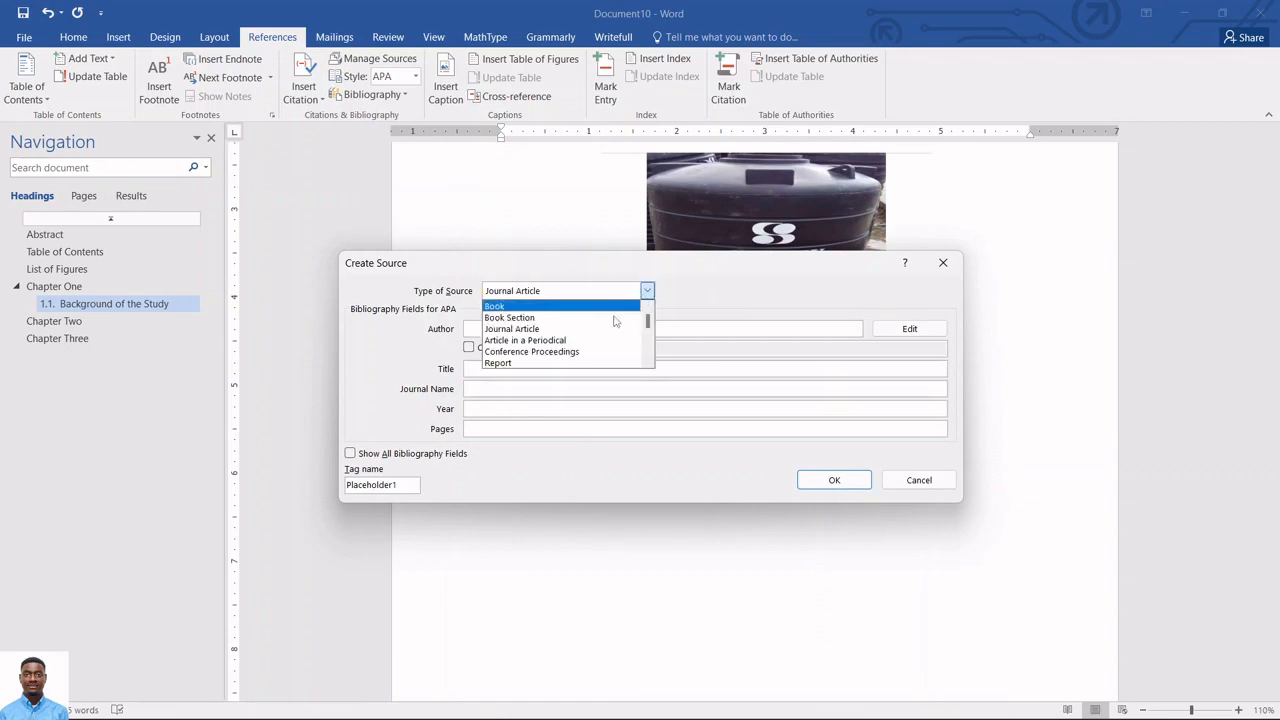
pyautogui.press('Down')
pyautogui.press('Up')
pyautogui.press('Return')
pyautogui.click(650, 292)
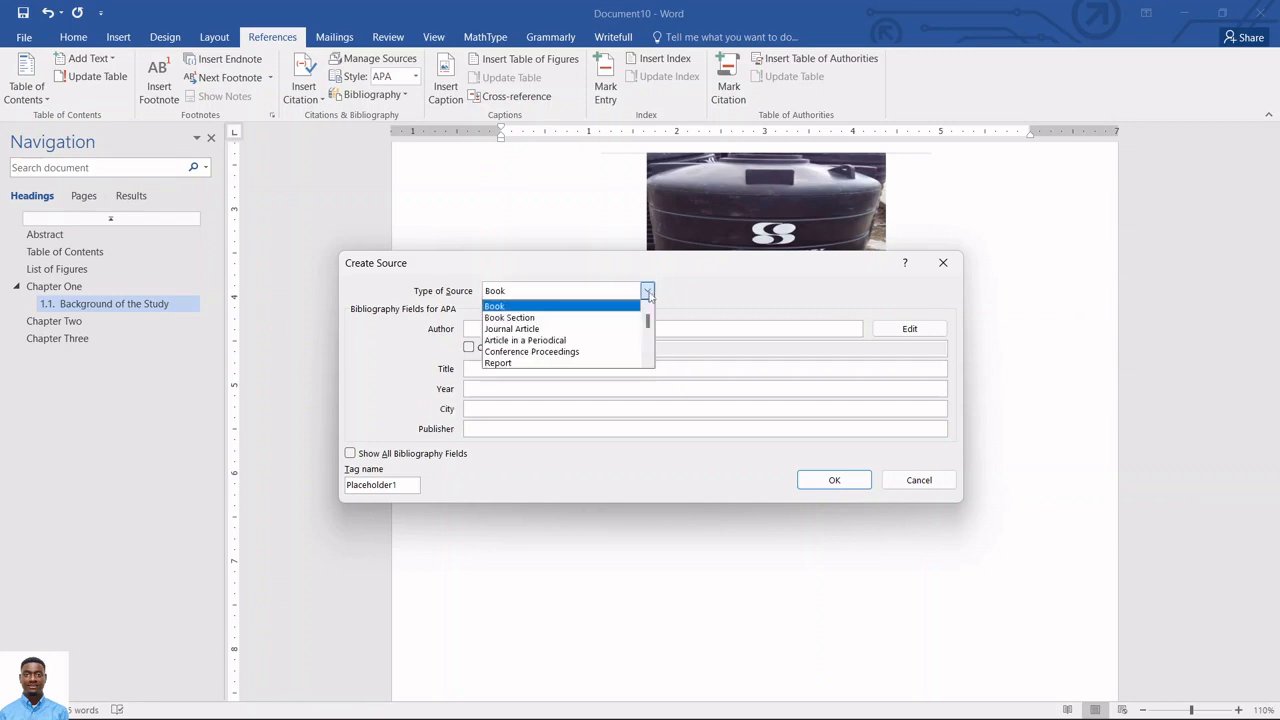
pyautogui.click(567, 366)
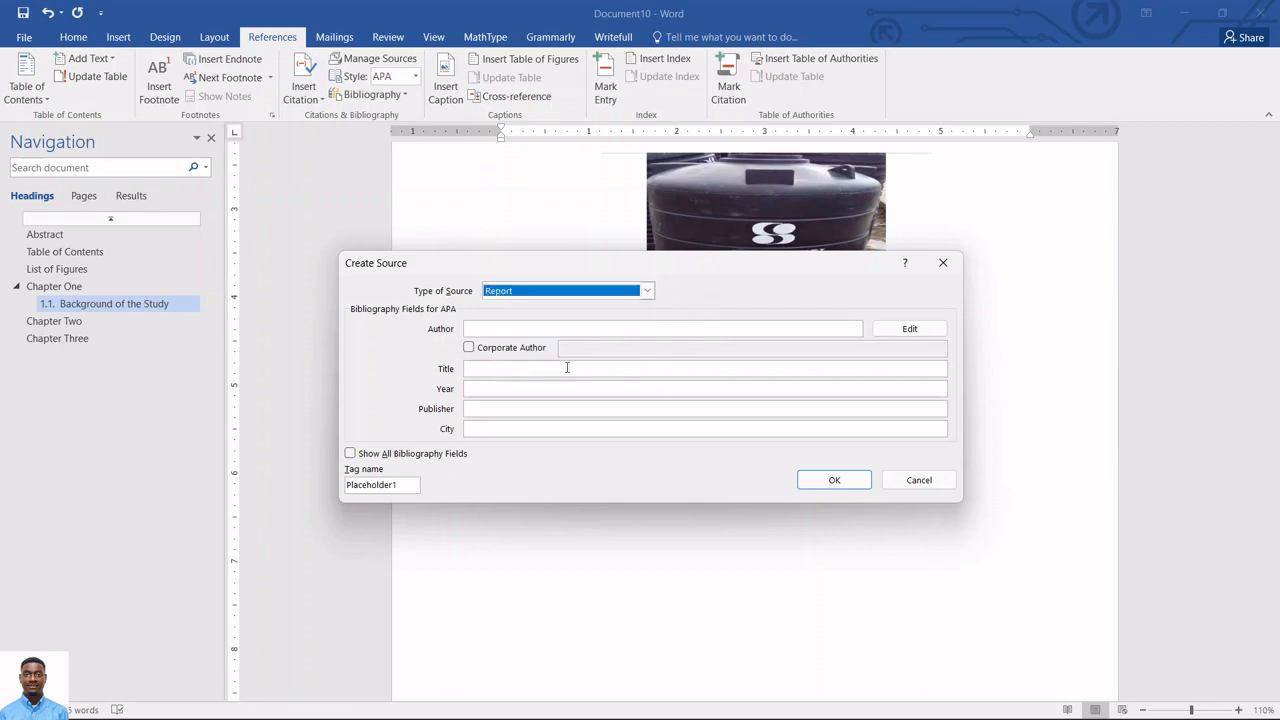
pyautogui.click(647, 290)
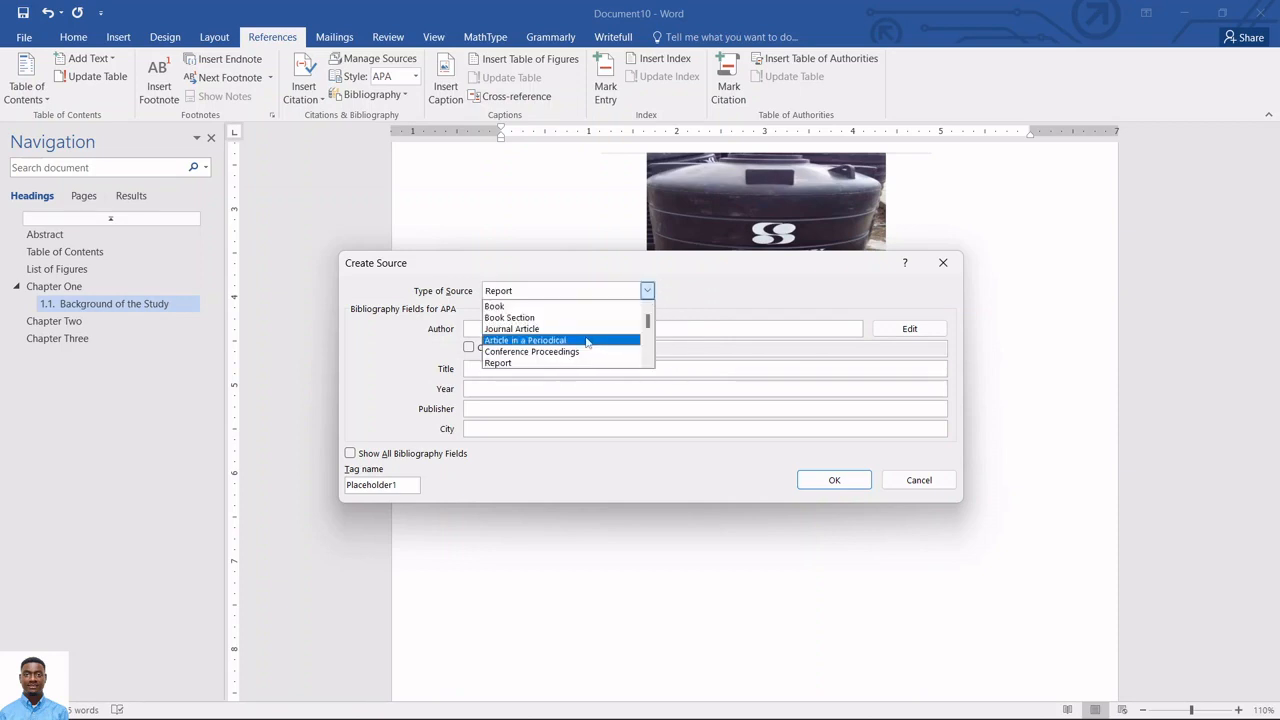
pyautogui.click(601, 341)
pyautogui.click(647, 290)
pyautogui.click(578, 330)
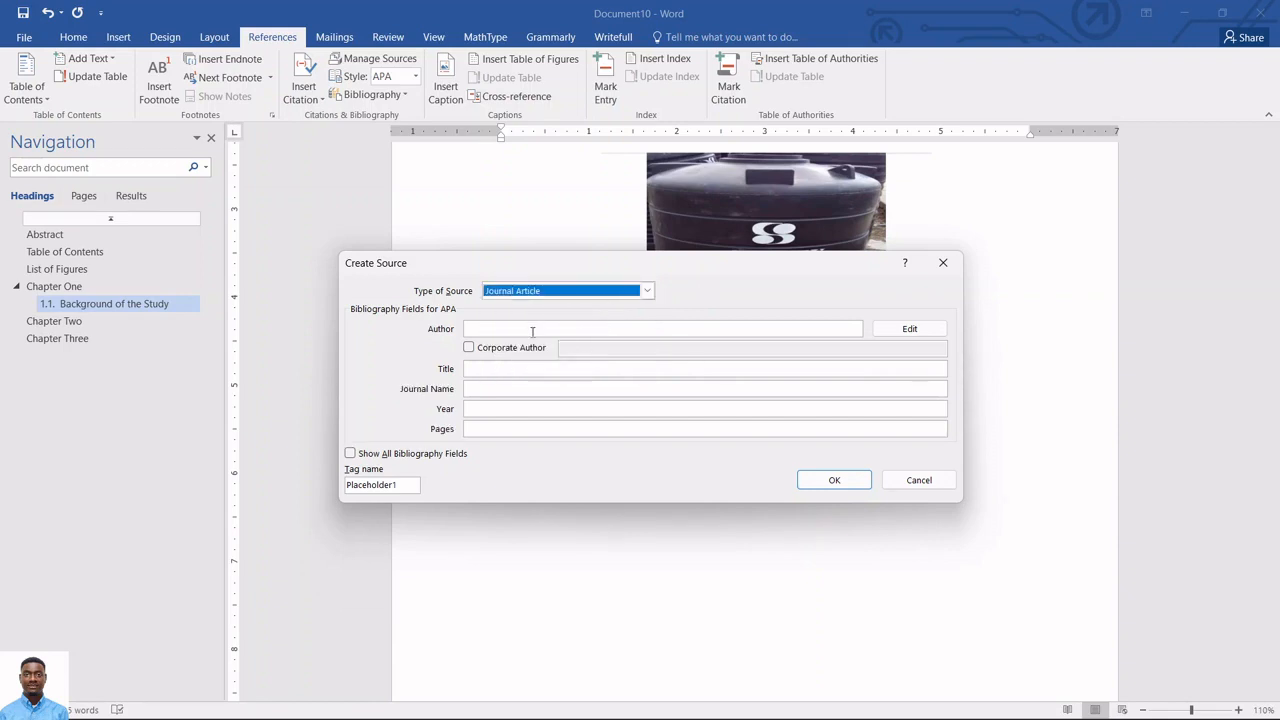
# Copy both author names from the rocker-bogie article in Foxit PDF Reader into the new source's Author field in Word.
pyautogui.click(532, 331)
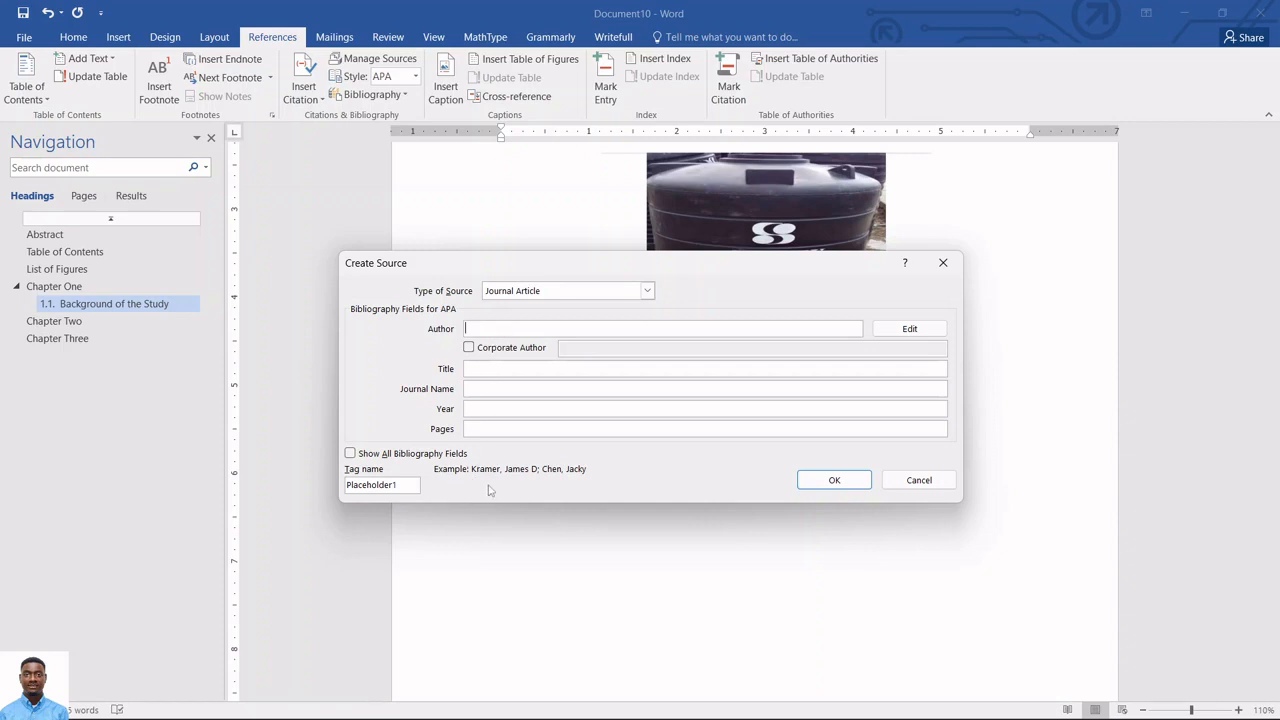
pyautogui.click(499, 368)
pyautogui.click(504, 331)
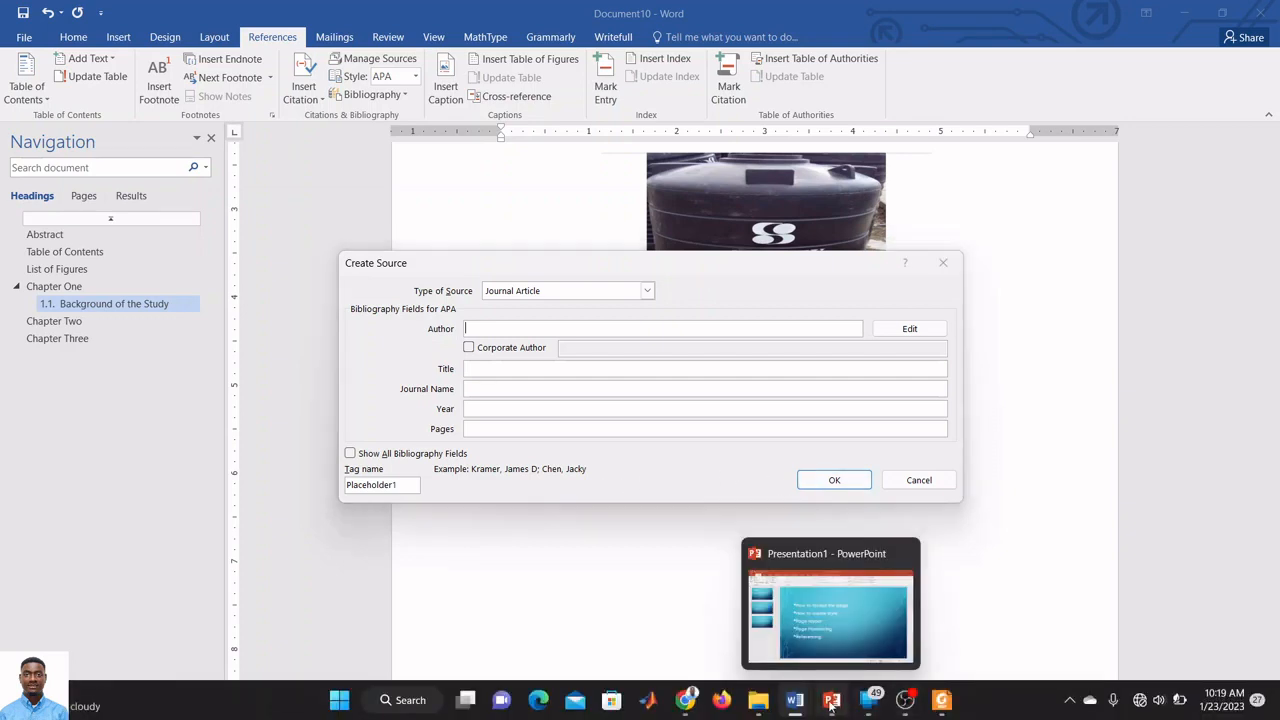
pyautogui.click(833, 702)
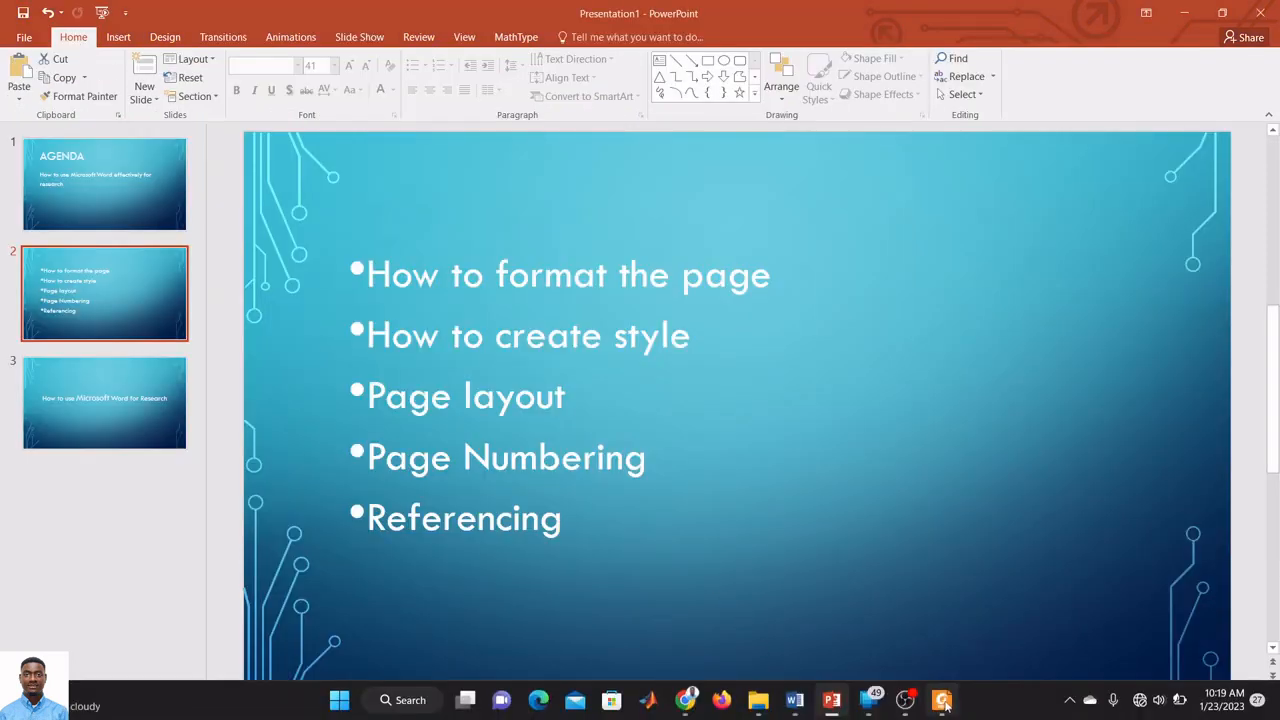
pyautogui.click(941, 714)
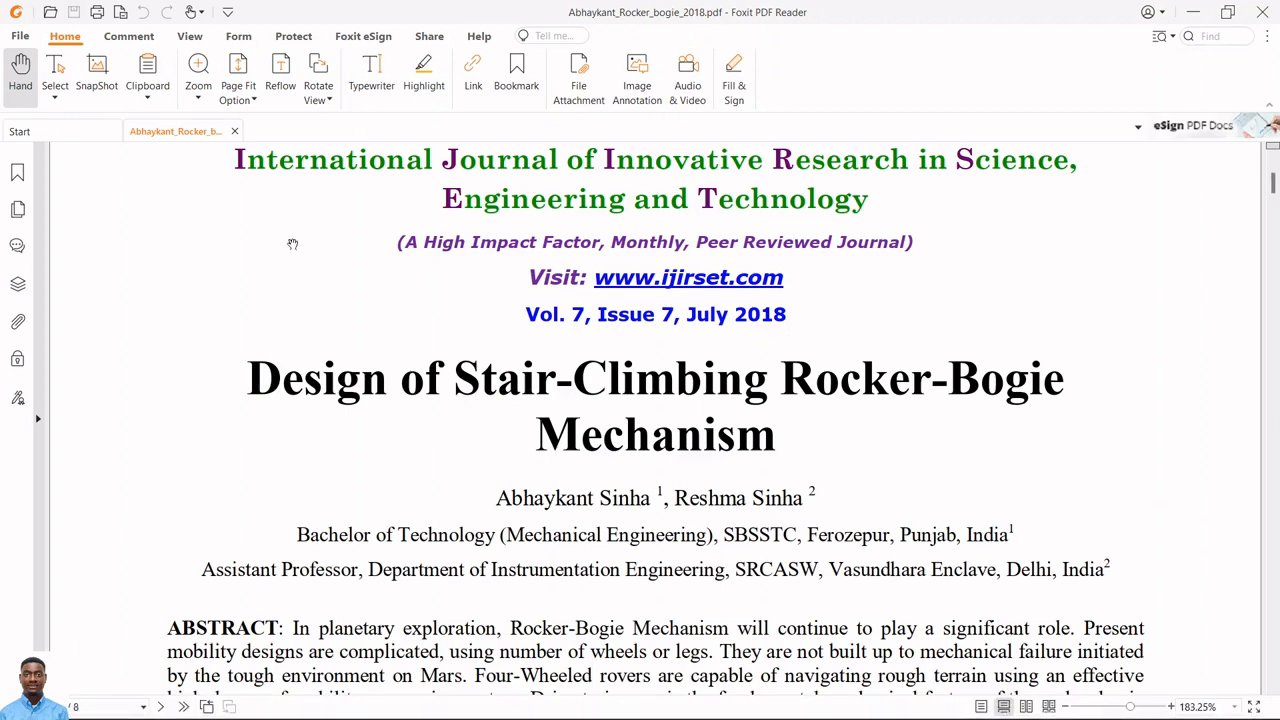
pyautogui.click(55, 72)
pyautogui.moveTo(497, 497); pyautogui.dragTo(804, 499)
pyautogui.hotkey('ctrl', 'c')
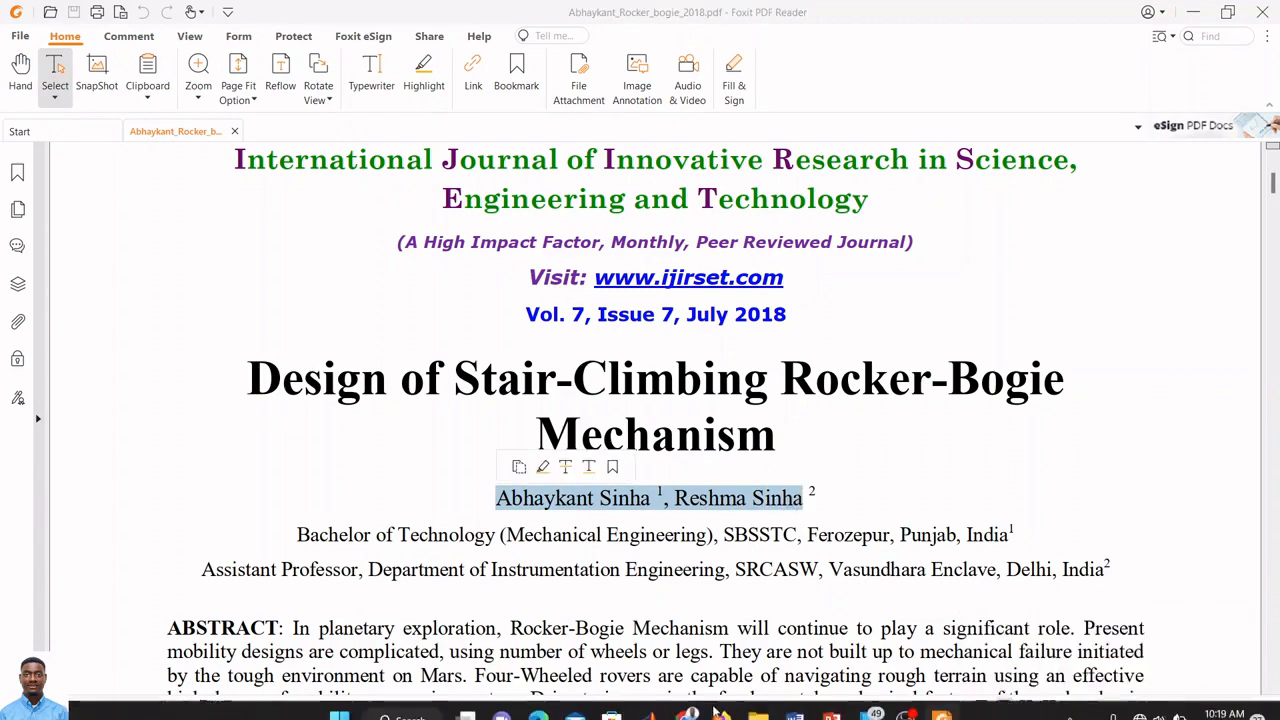
pyautogui.moveTo(794, 700)
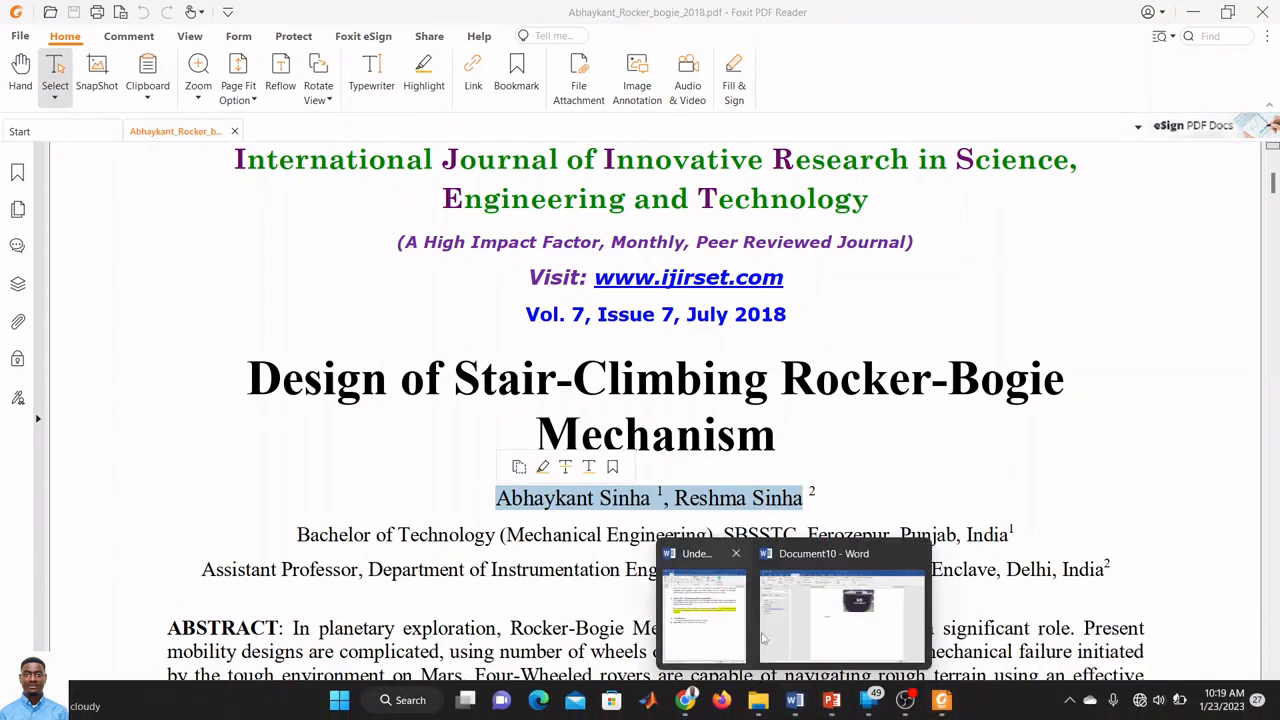
pyautogui.click(766, 640)
pyautogui.click(524, 328)
pyautogui.hotkey('ctrl', 'v')
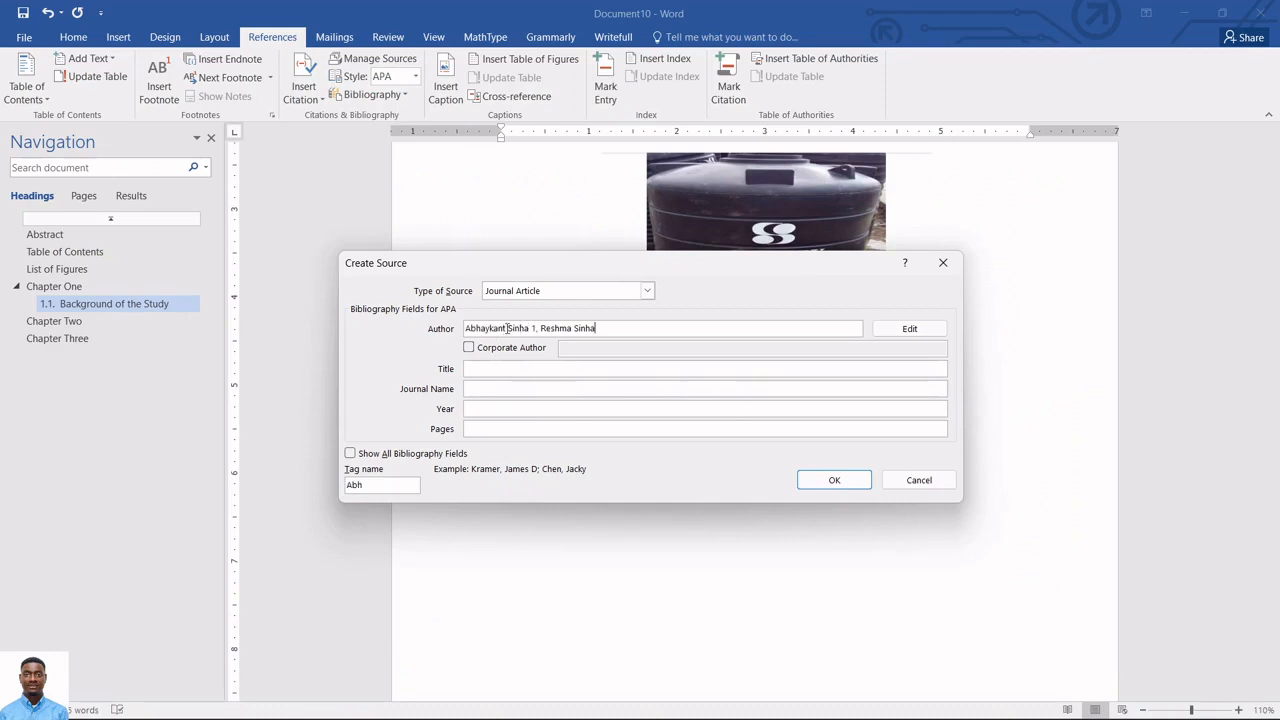
# Reformat both authors in the Author field as one name, a comma and the initial S, separating the authors with a semicolon.
pyautogui.click(507, 328)
pyautogui.write(',')
pyautogui.click(535, 328)
pyautogui.press('BackSpace')
pyautogui.press('BackSpace')
pyautogui.press('BackSpace')
pyautogui.press('BackSpace')
pyautogui.press('BackSpace')
pyautogui.press('BackSpace')
pyautogui.press('Delete')
pyautogui.write(';')
pyautogui.click(550, 328)
pyautogui.write(',')
# Copy the article title's first line, "Design of Stair-Climbing Rocker-Bogie", from the PDF into the source's Title field.
pyautogui.click(510, 369)
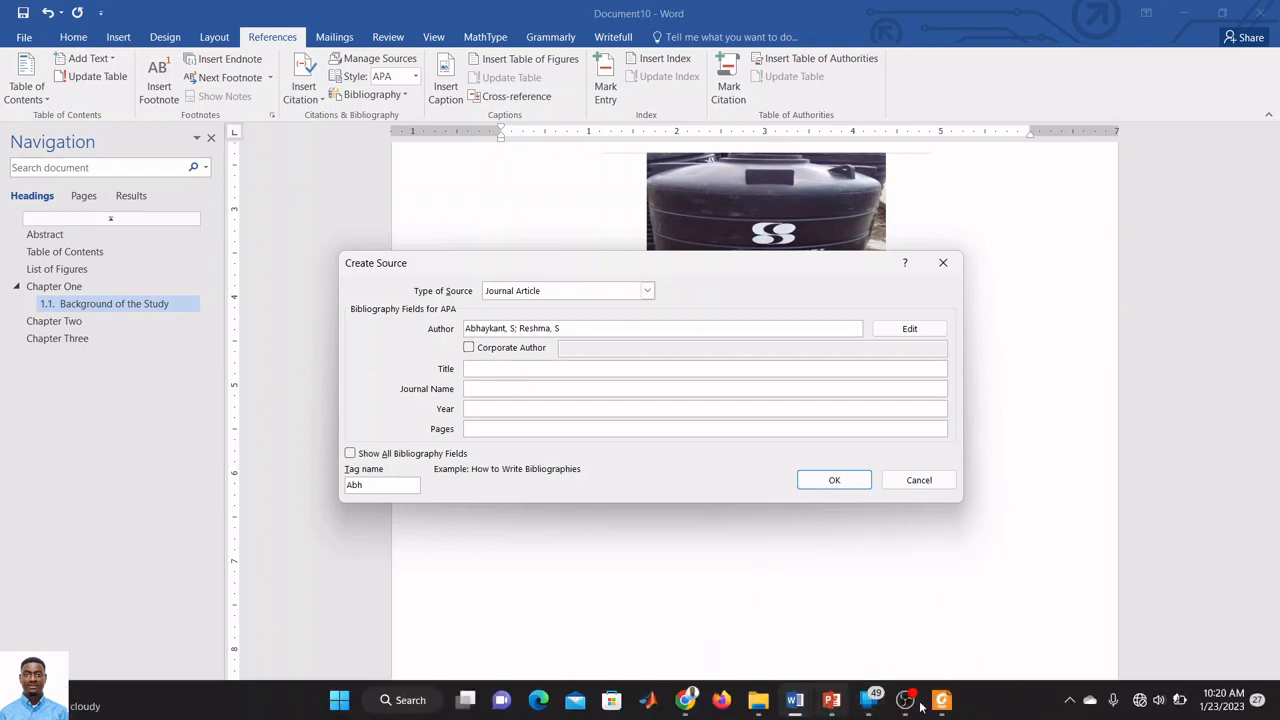
pyautogui.click(941, 700)
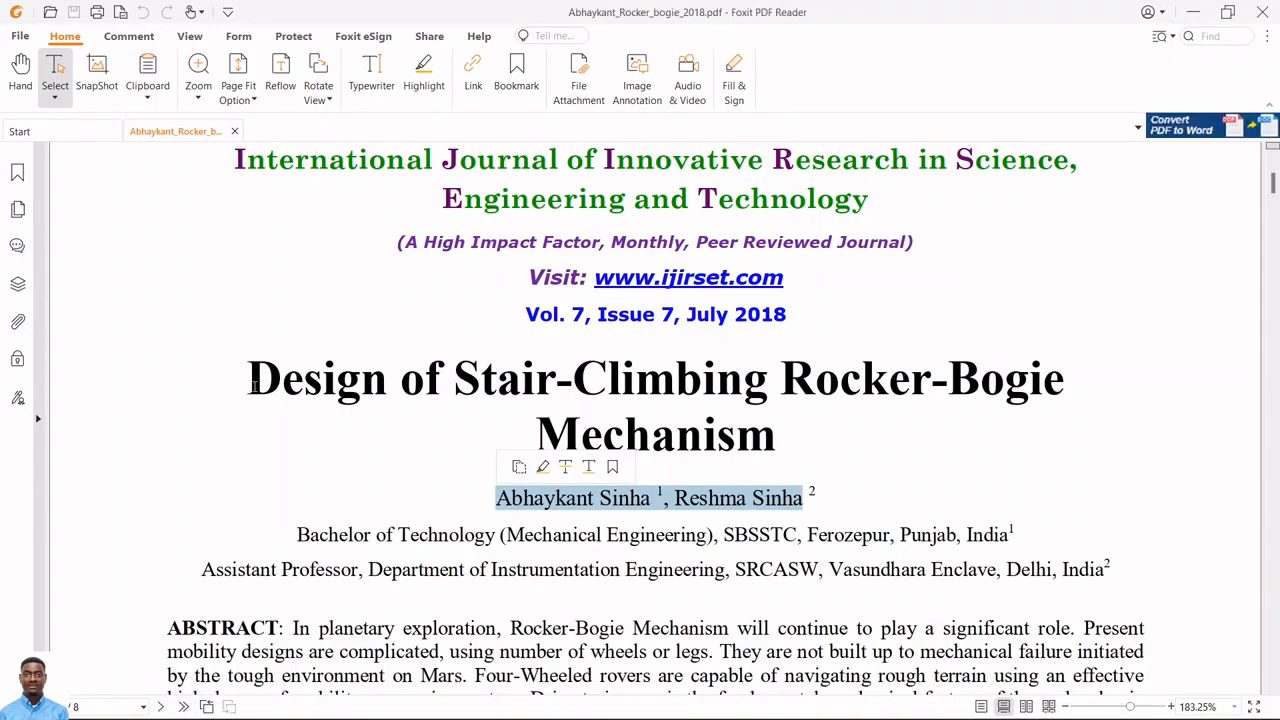
pyautogui.moveTo(248, 382); pyautogui.dragTo(1064, 390)
pyautogui.hotkey('ctrl', 'c')
pyautogui.moveTo(794, 700)
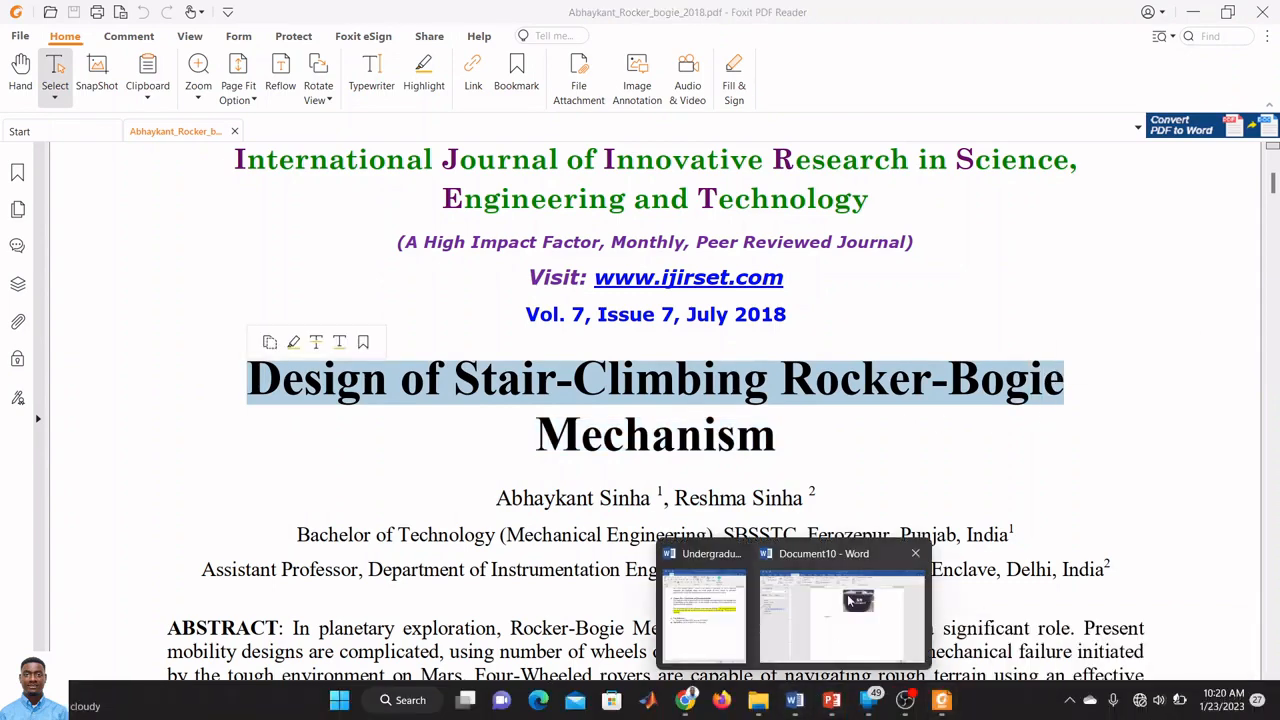
pyautogui.click(766, 590)
pyautogui.click(565, 368)
pyautogui.hotkey('ctrl', 'v')
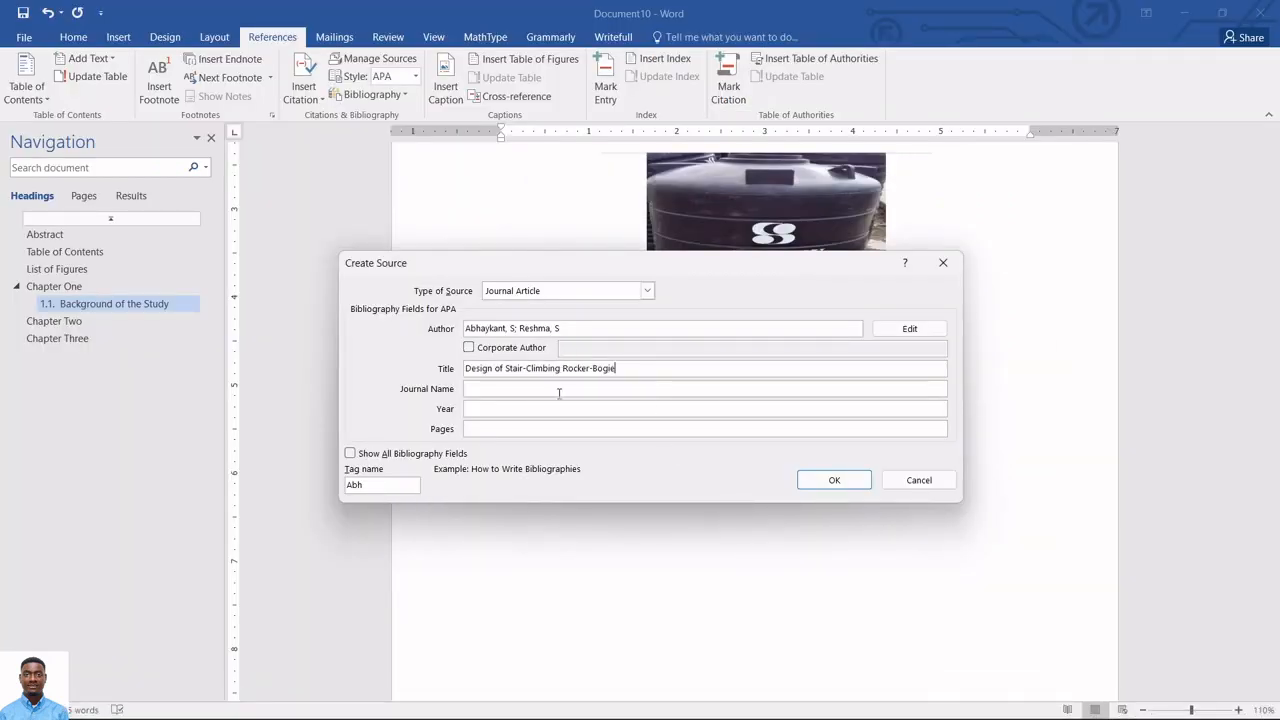
# Copy "nternational Journal of Innovative Research in Science," from the PDF's journal heading into the source's Journal Name field.
pyautogui.click(561, 388)
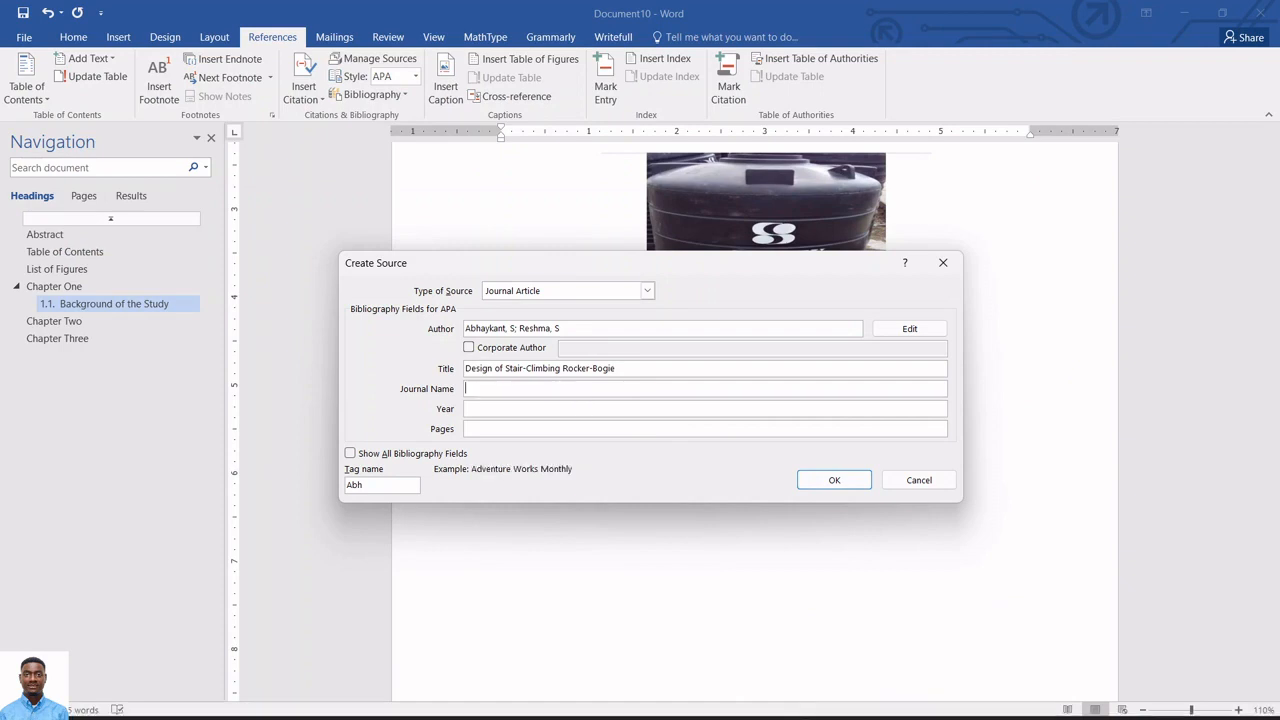
pyautogui.click(941, 700)
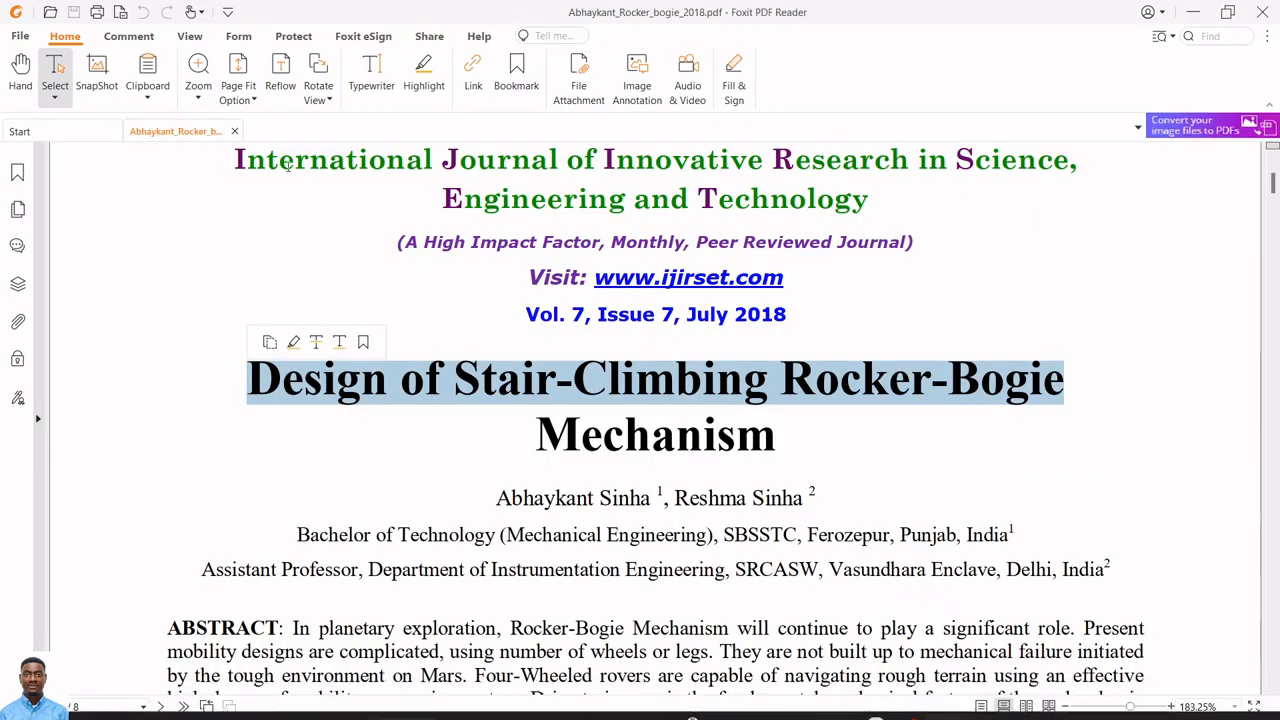
pyautogui.moveTo(246, 162); pyautogui.dragTo(1078, 166)
pyautogui.hotkey('ctrl', 'c')
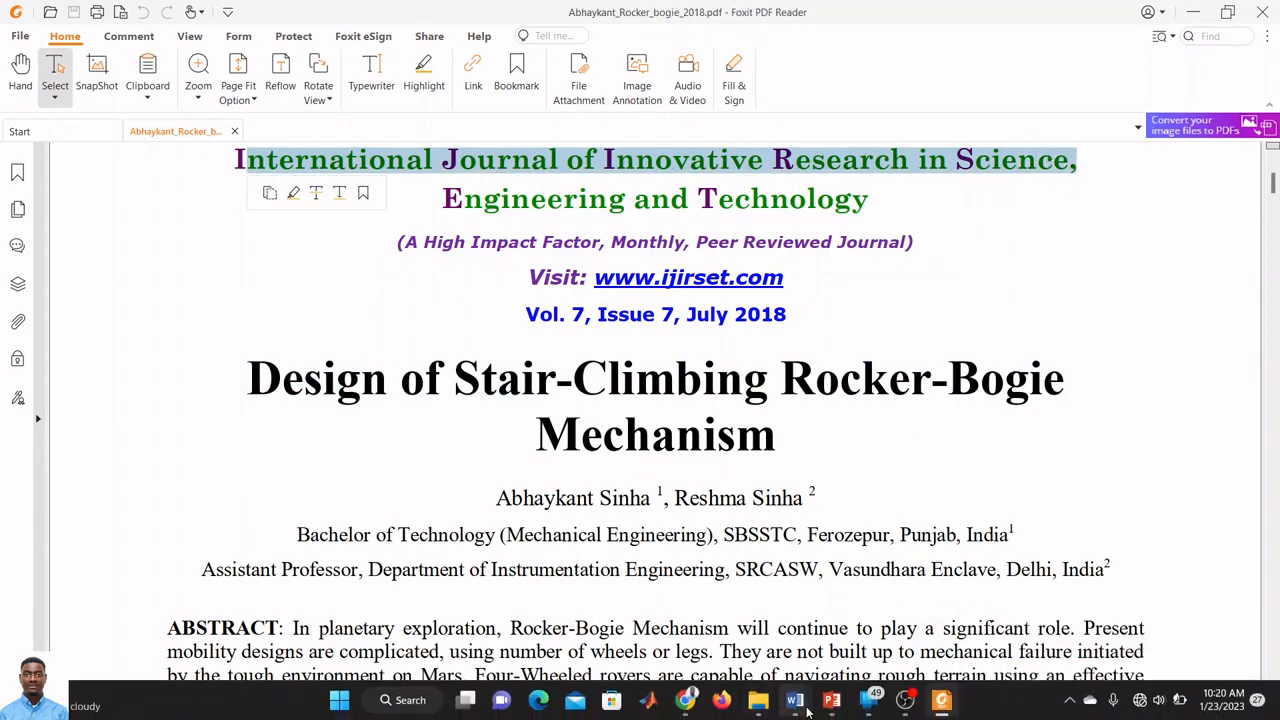
pyautogui.moveTo(794, 700)
pyautogui.click(865, 615)
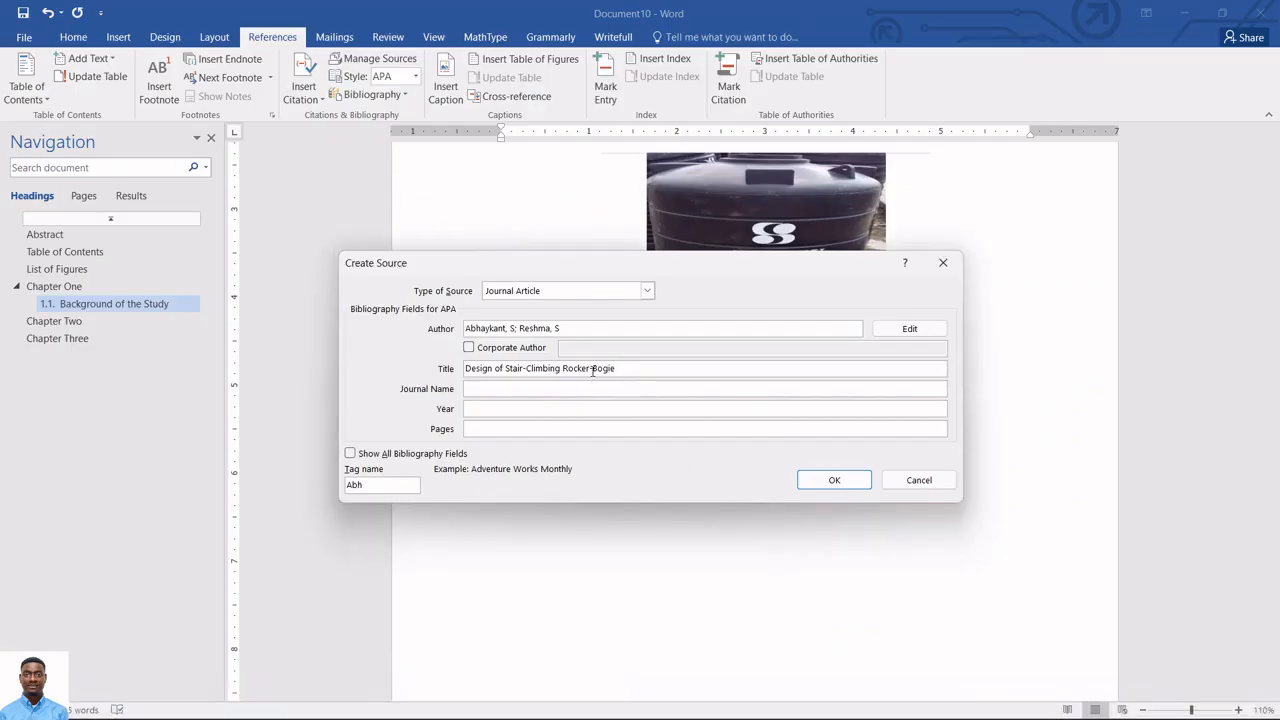
pyautogui.hotkey('ctrl', 'v')
# Check the article PDF's publication details, set the source's year to 2018 and save it to insert the citation below Figure 1.1.
pyautogui.click(539, 409)
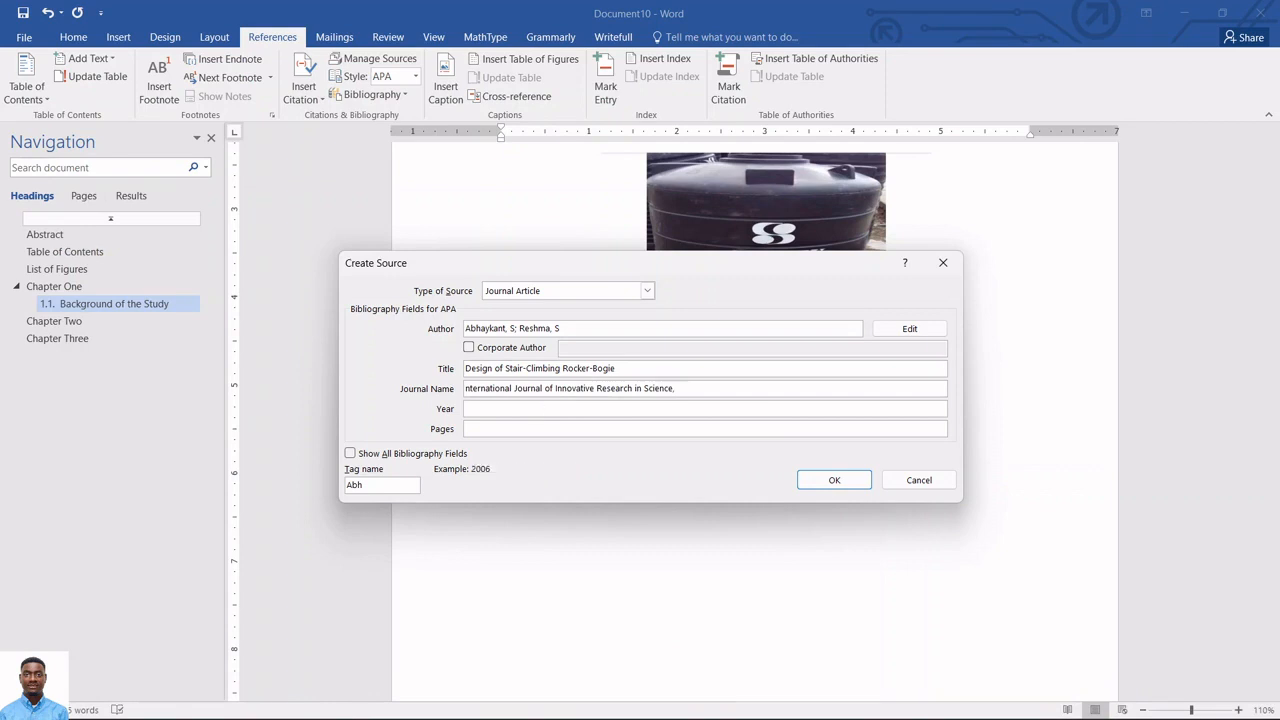
pyautogui.moveTo(822, 704)
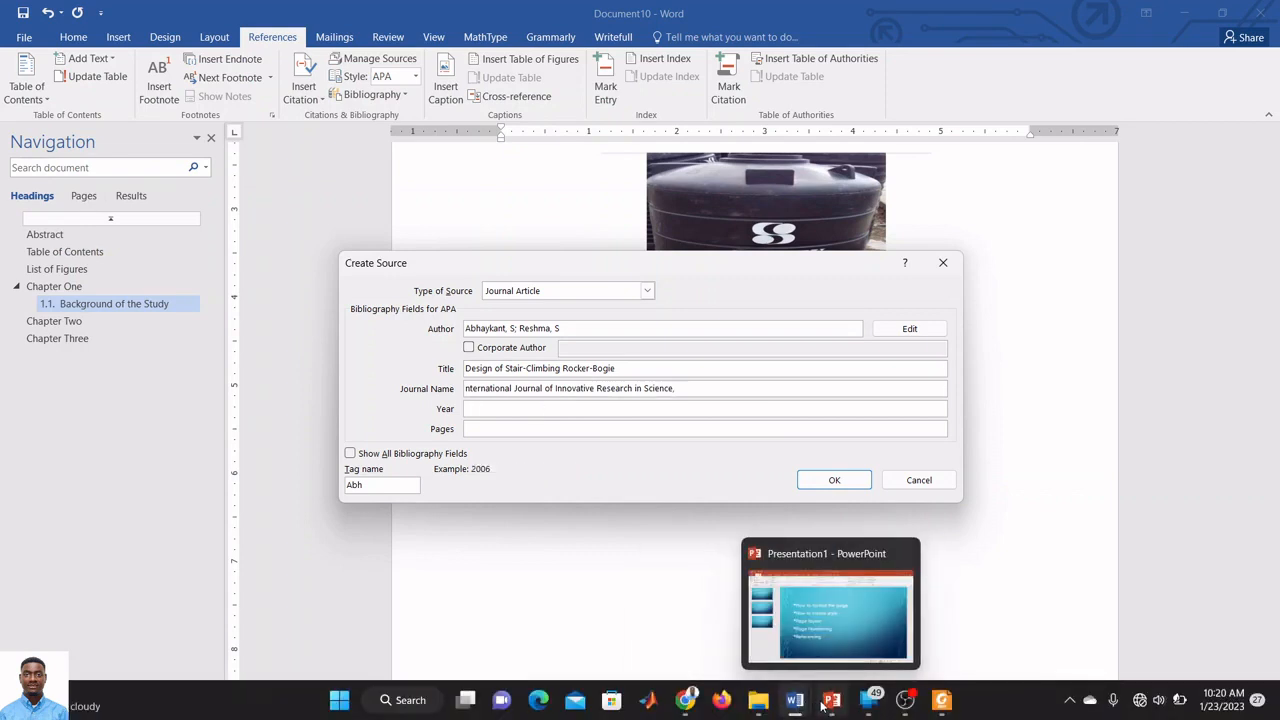
pyautogui.click(941, 700)
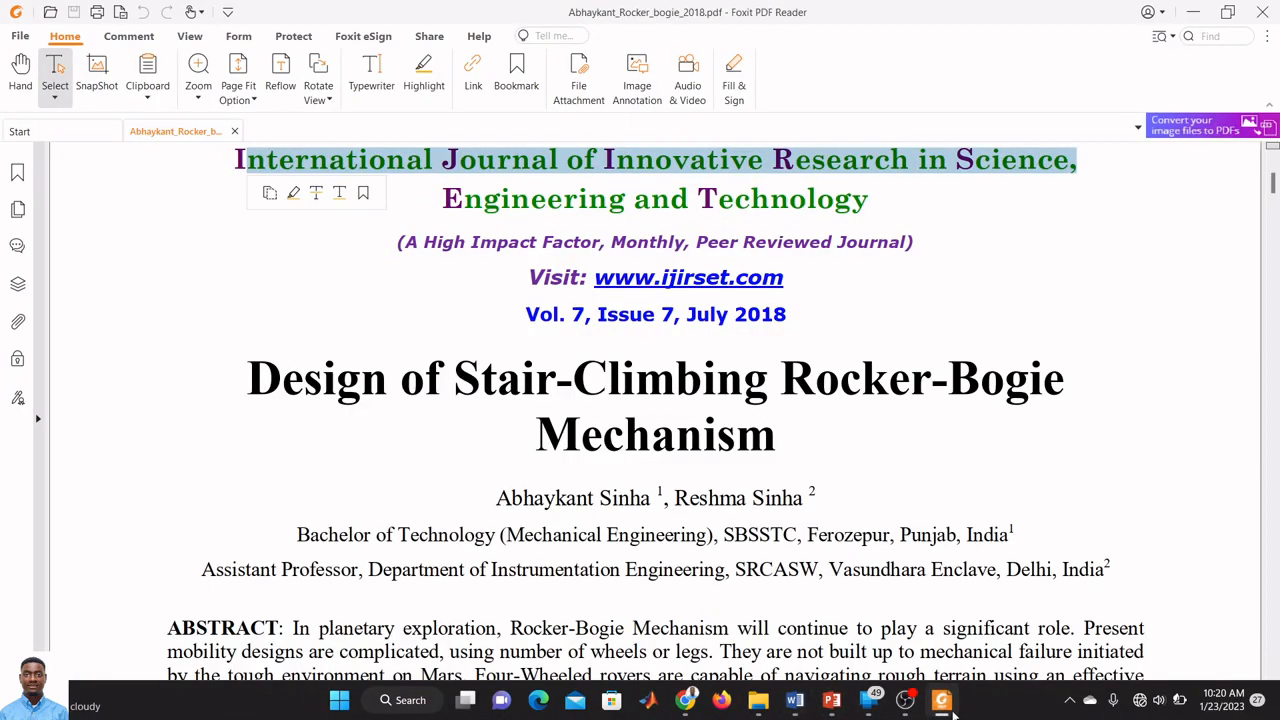
pyautogui.scroll(2, 821, 517)
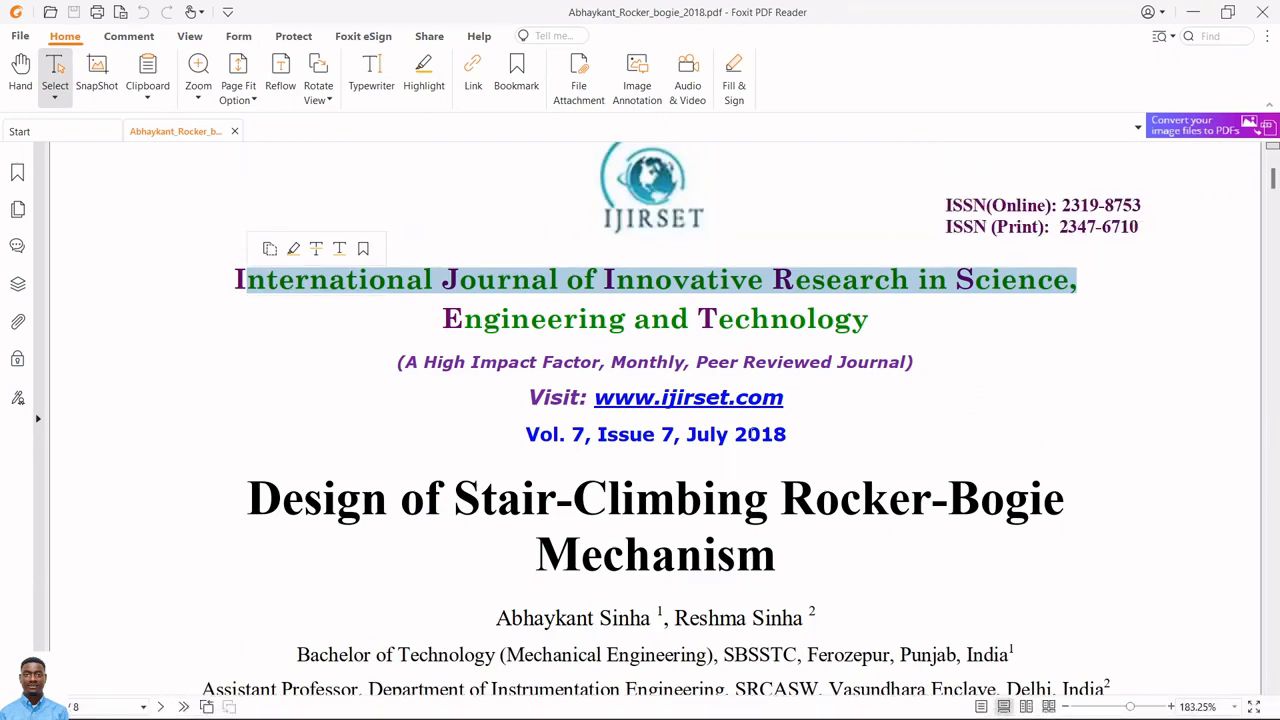
pyautogui.scroll(-6, 748, 430)
pyautogui.scroll(-10, 748, 430)
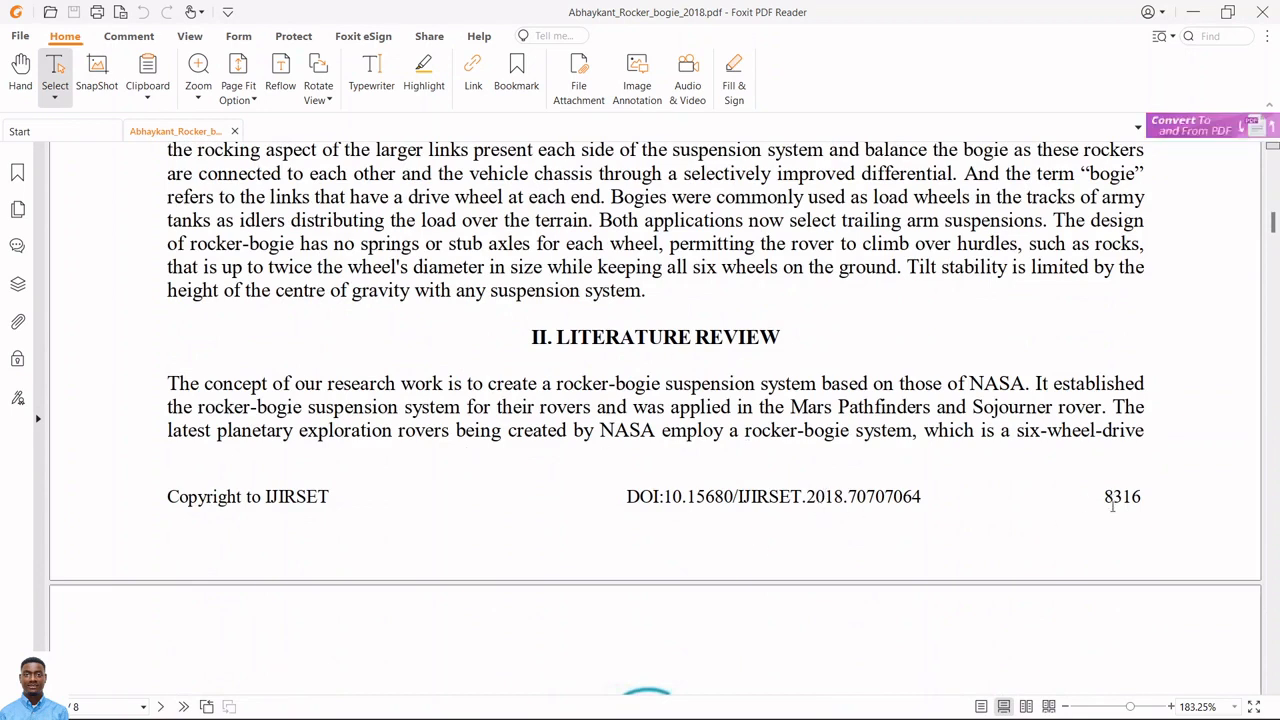
pyautogui.moveTo(870, 712)
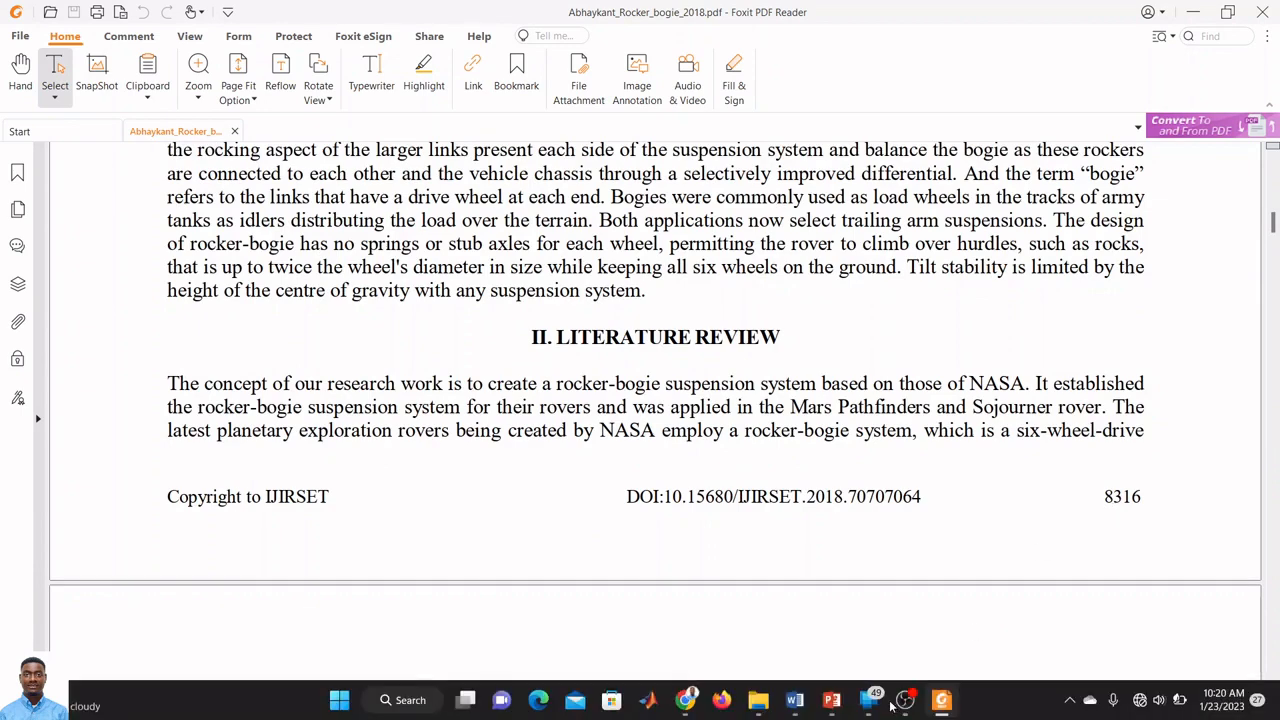
pyautogui.moveTo(795, 708)
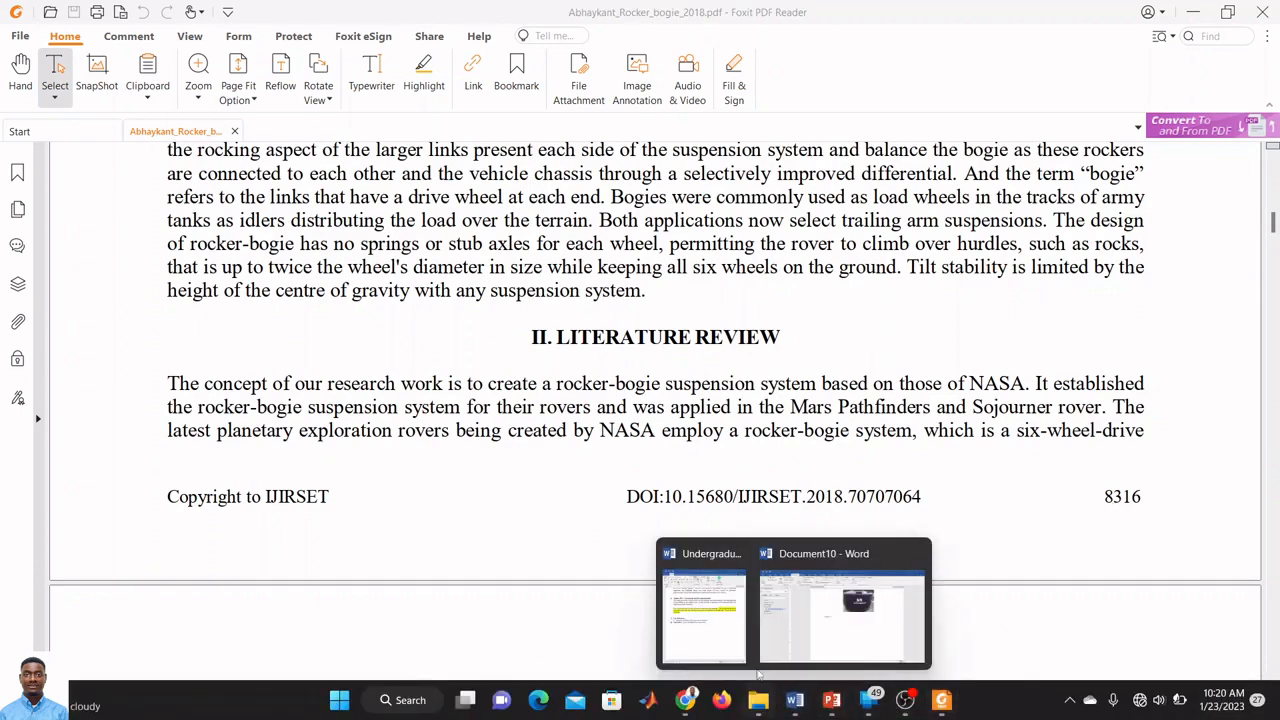
pyautogui.click(832, 638)
pyautogui.press('Tab')
pyautogui.write('2')
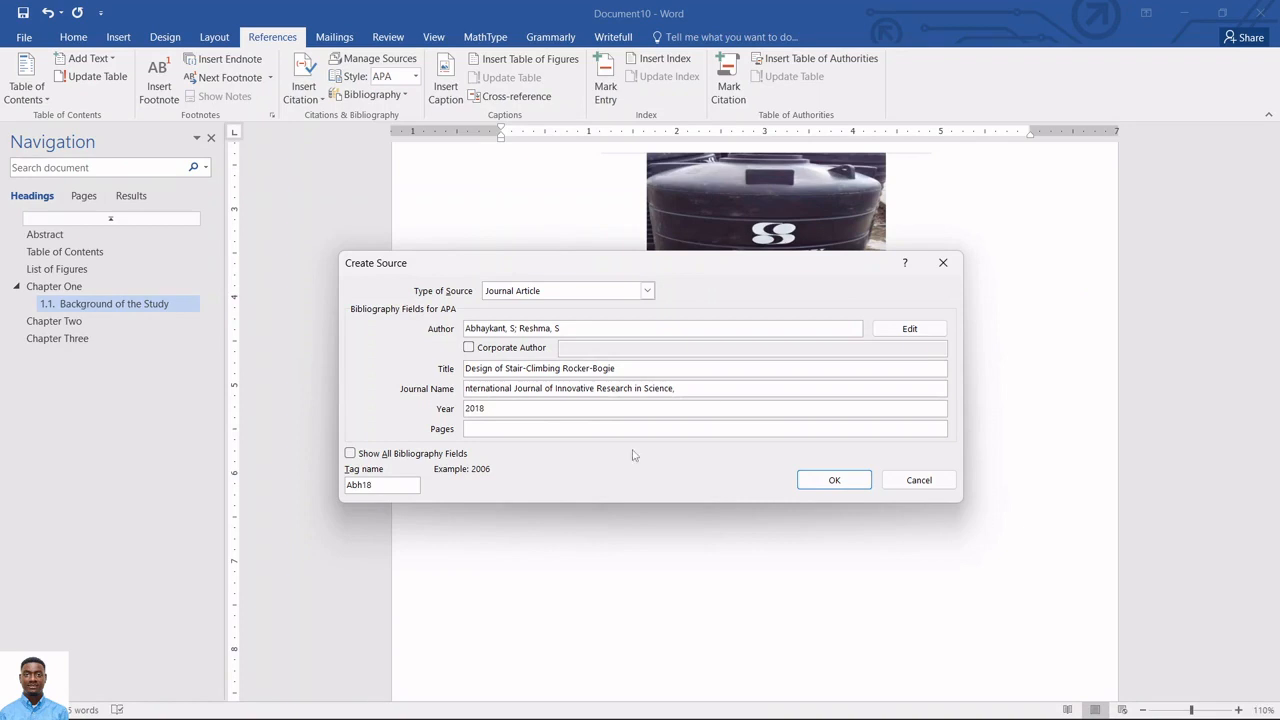
pyautogui.click(612, 428)
pyautogui.click(830, 480)
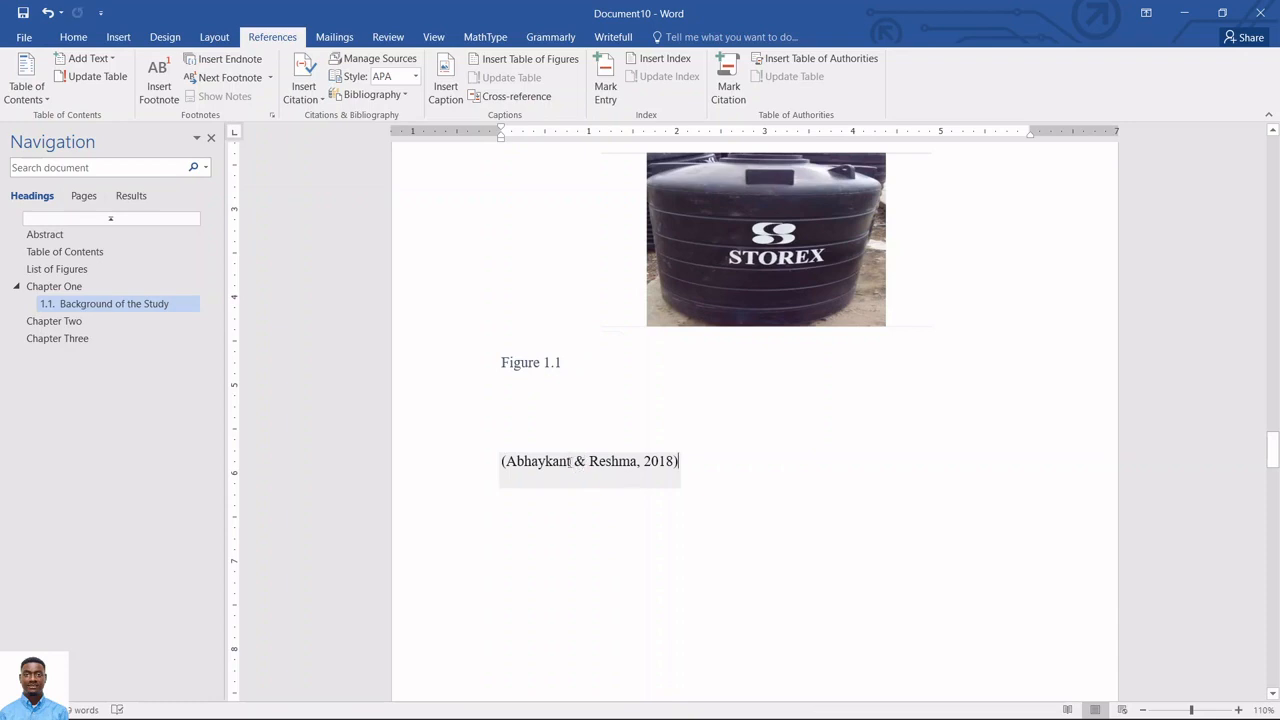
# Convert the inserted citation to static text and replace its ampersand with "and".
pyautogui.click(579, 472)
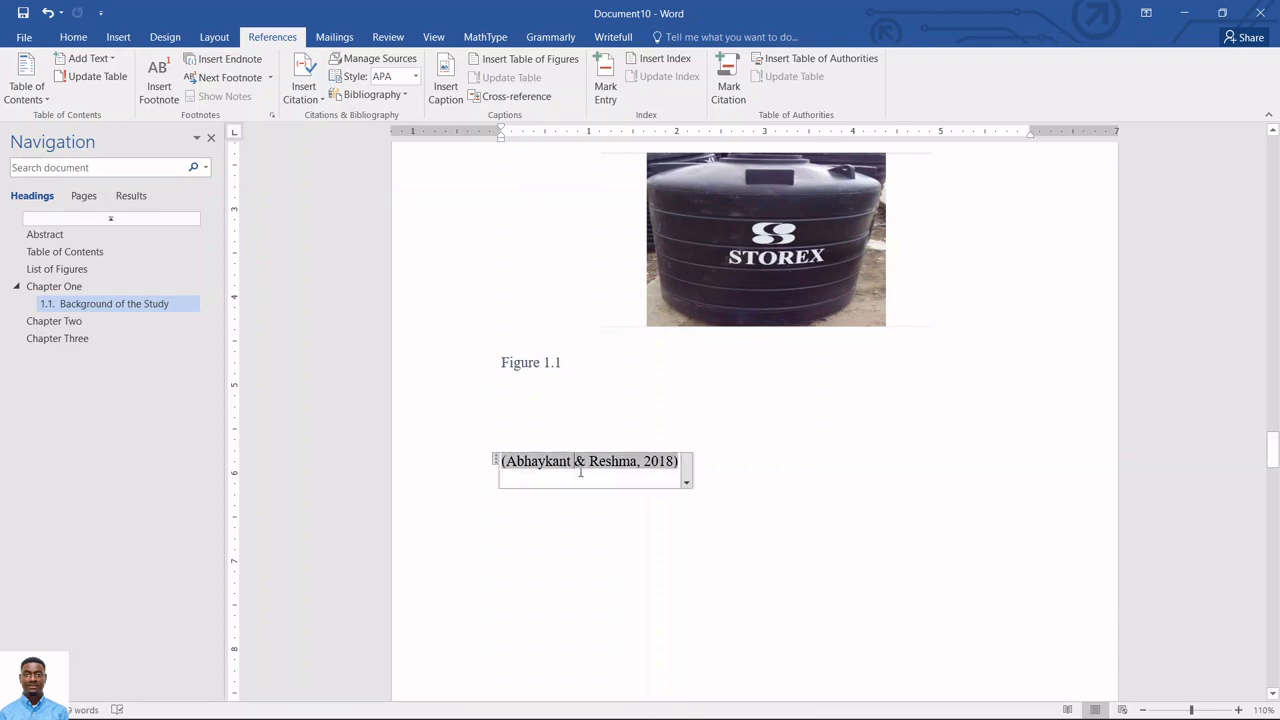
pyautogui.click(686, 480)
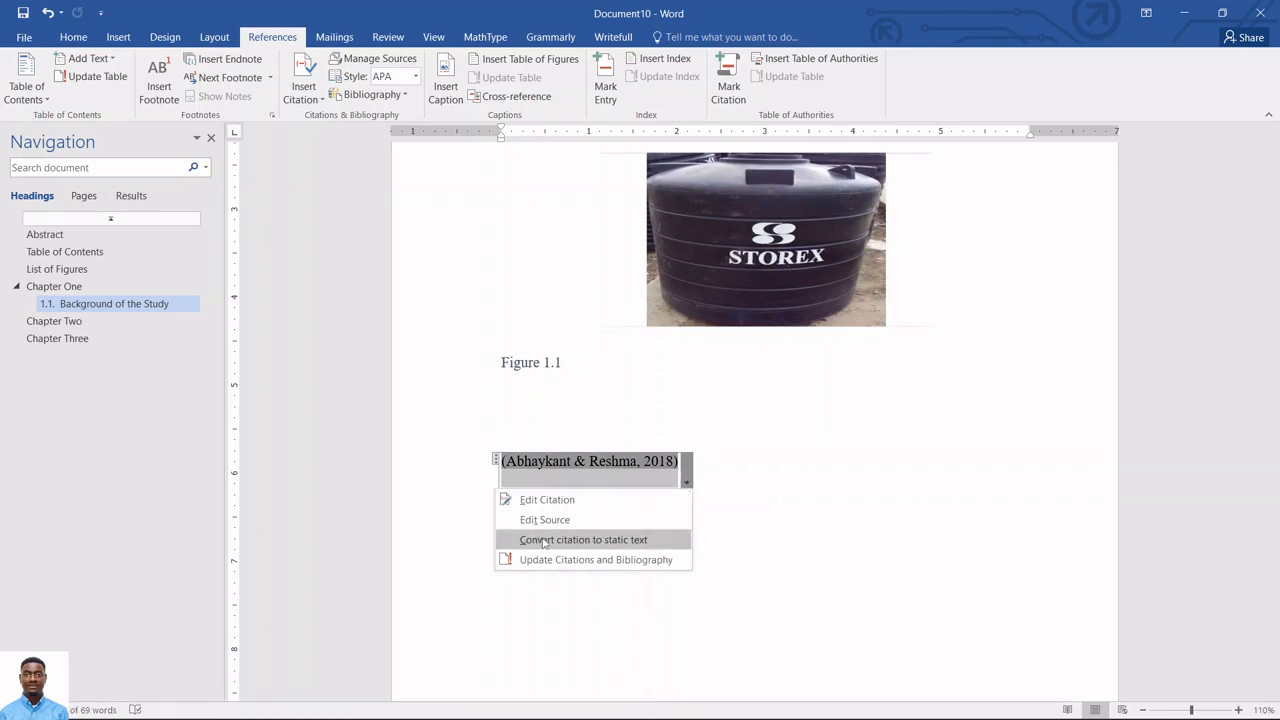
pyautogui.click(614, 540)
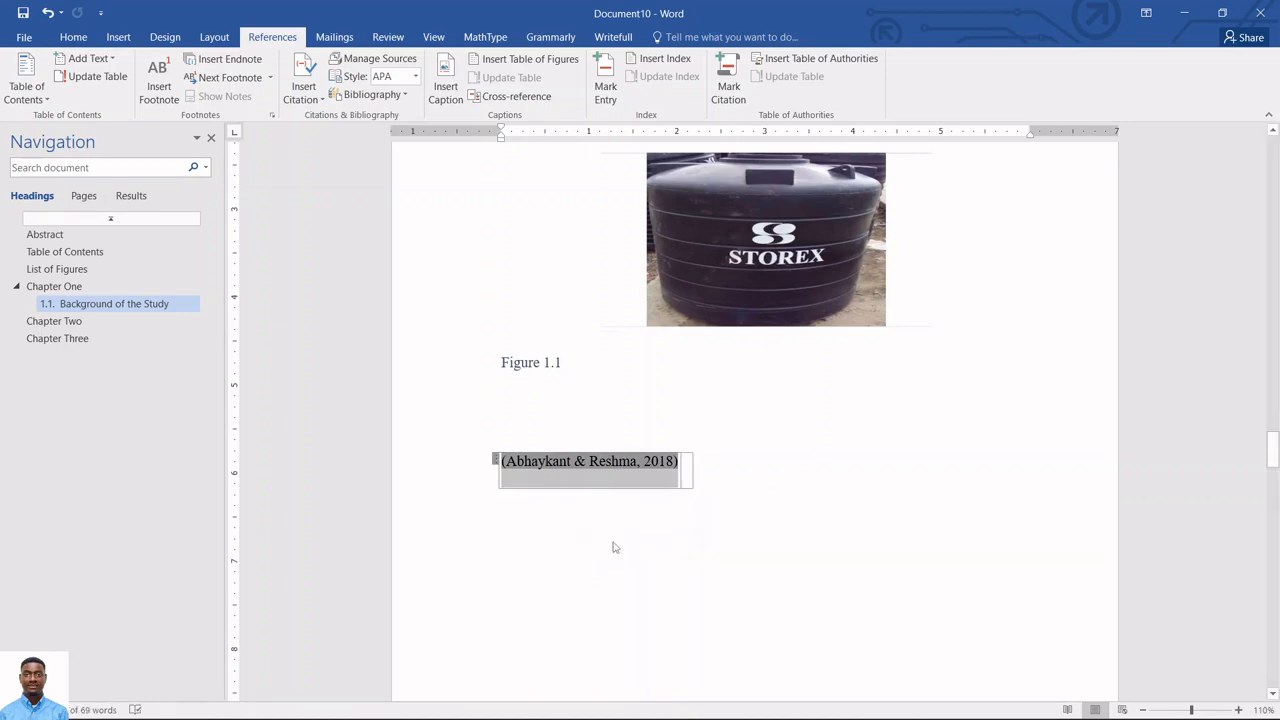
pyautogui.moveTo(588, 465); pyautogui.dragTo(575, 465)
pyautogui.write('and')
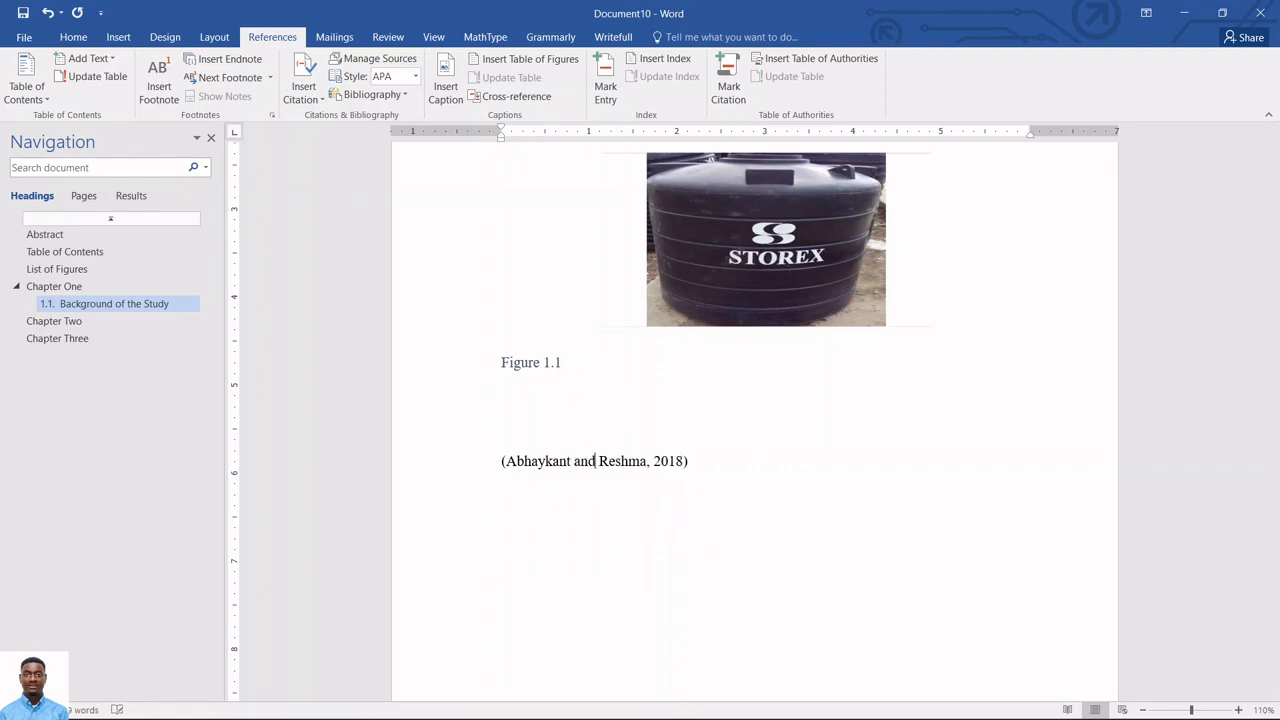
# Justify the empty paragraph above the citation and paste a copy of the citation text without its parentheses there.
pyautogui.click(578, 428)
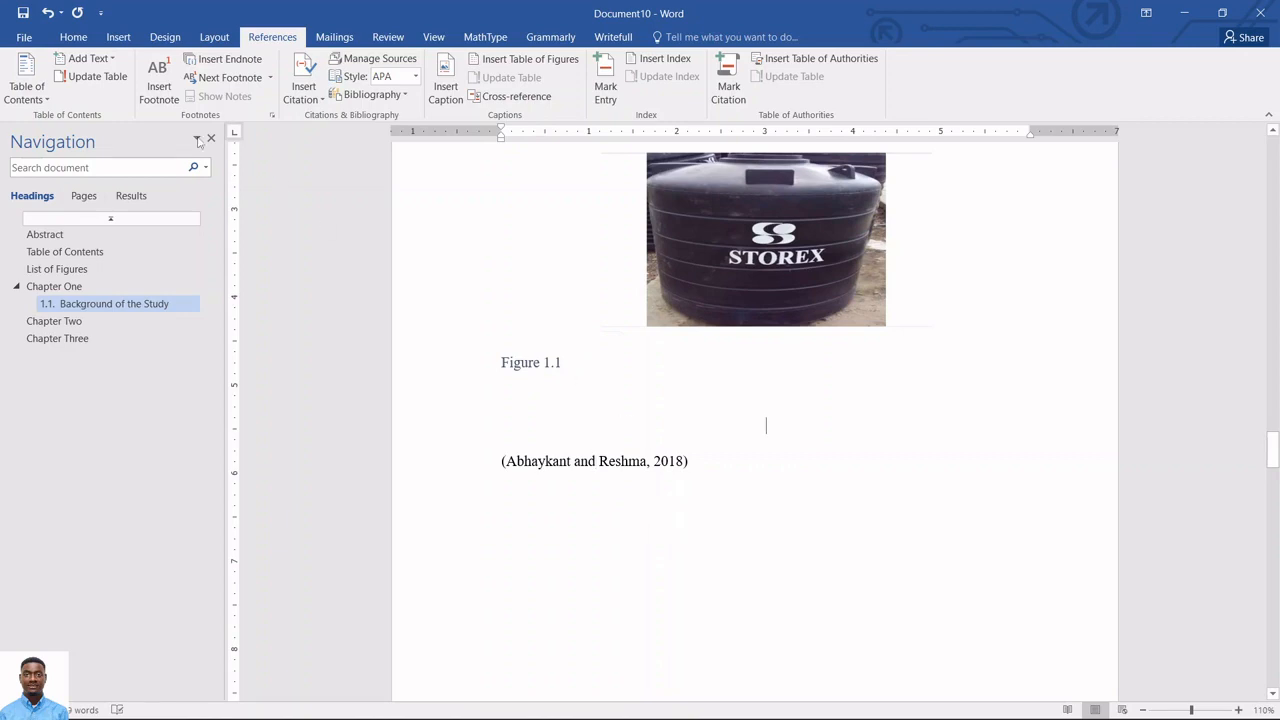
pyautogui.click(66, 40)
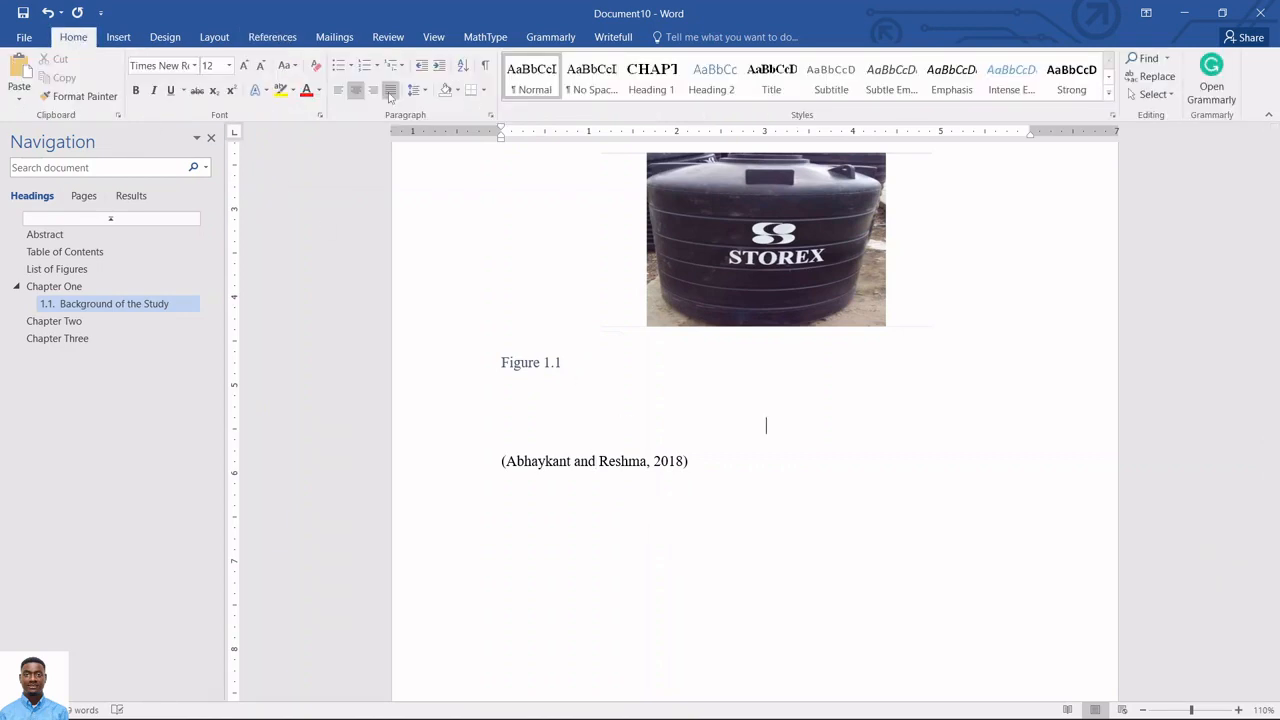
pyautogui.click(390, 89)
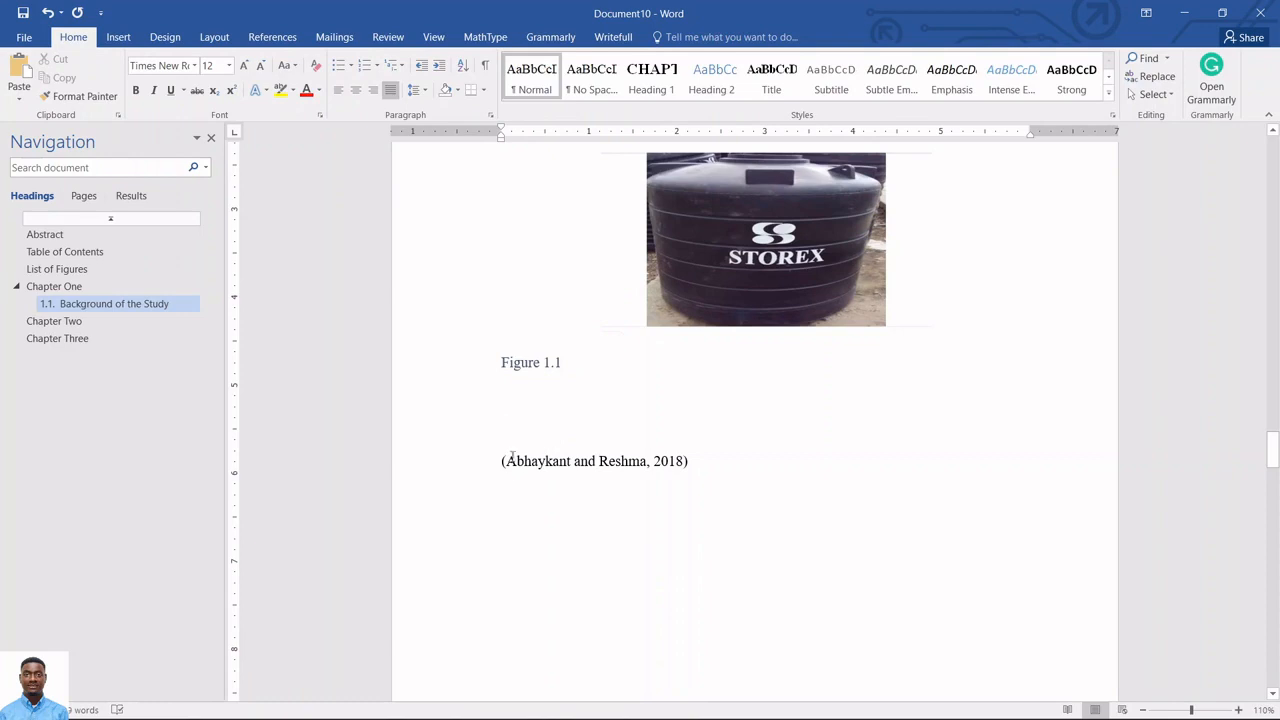
pyautogui.moveTo(508, 461); pyautogui.dragTo(684, 461)
pyautogui.hotkey('ctrl', 'c')
pyautogui.click(514, 418)
pyautogui.hotkey('ctrl', 'v')
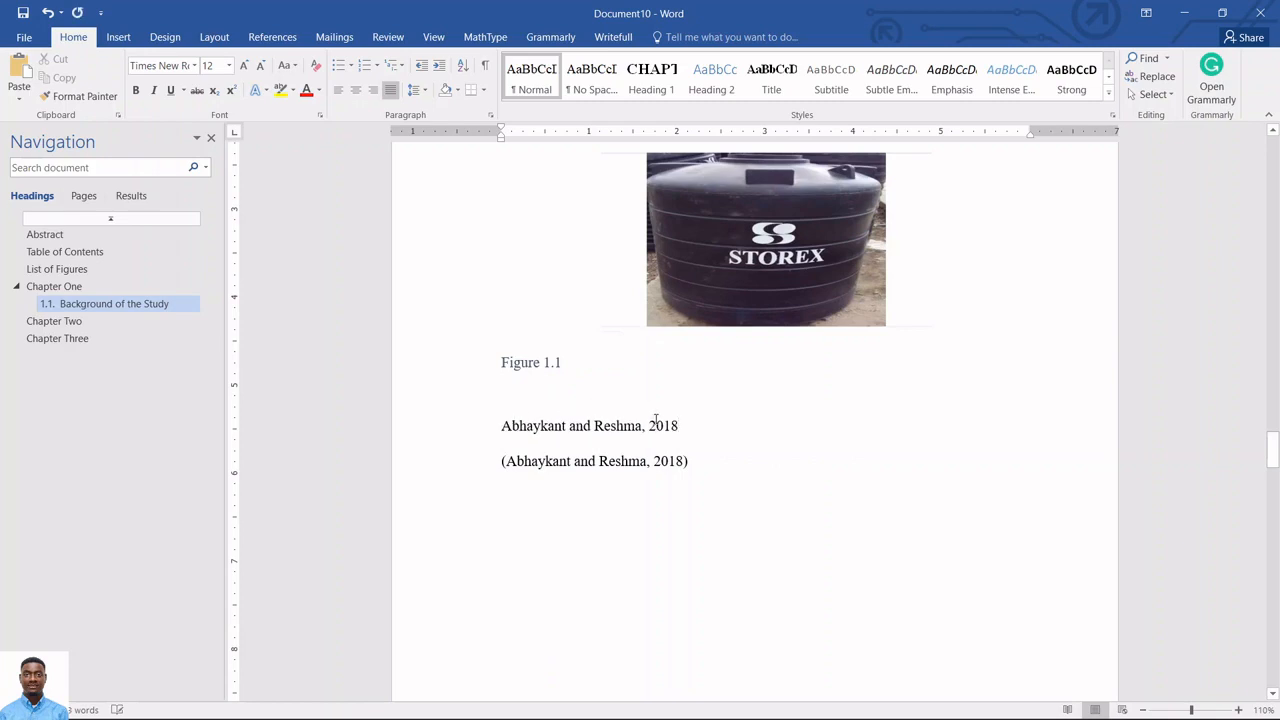
# Turn the copied line into a narrative citation with the year as (2018) and no comma, followed by "Design a house".
pyautogui.click(649, 425)
pyautogui.press('BackSpace')
pyautogui.press('BackSpace')
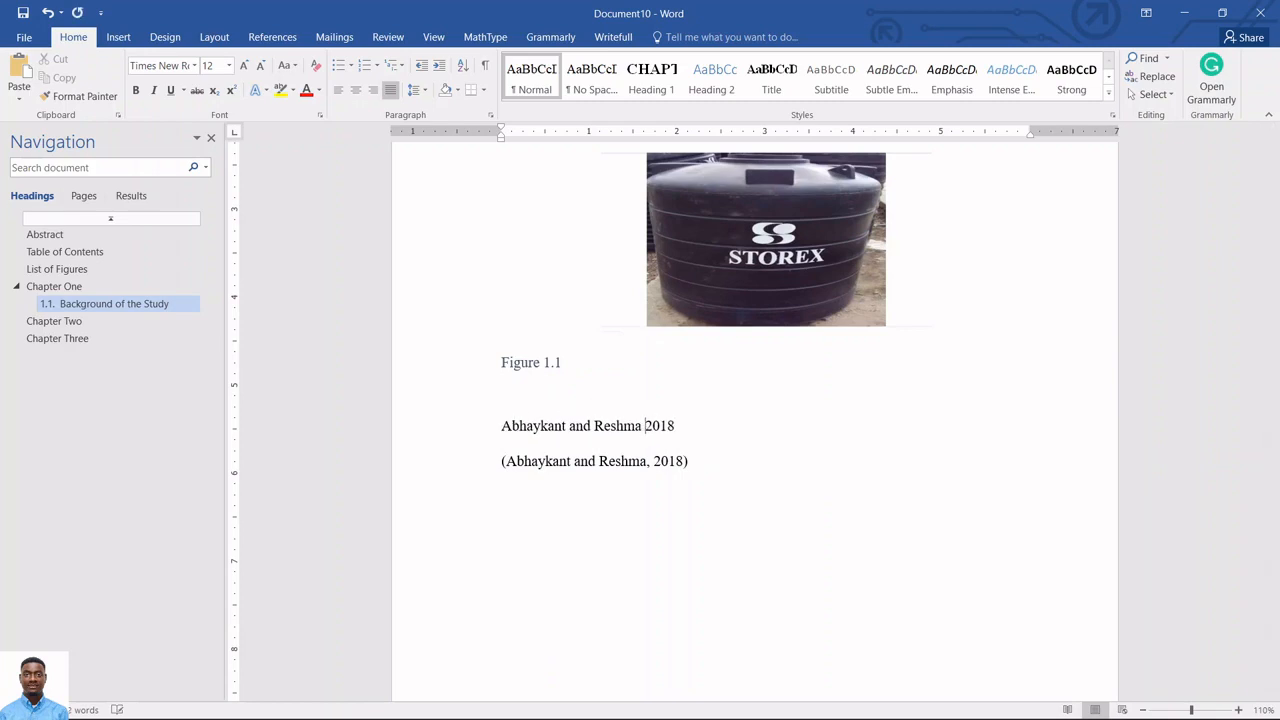
pyautogui.write('(')
pyautogui.write('sign ')
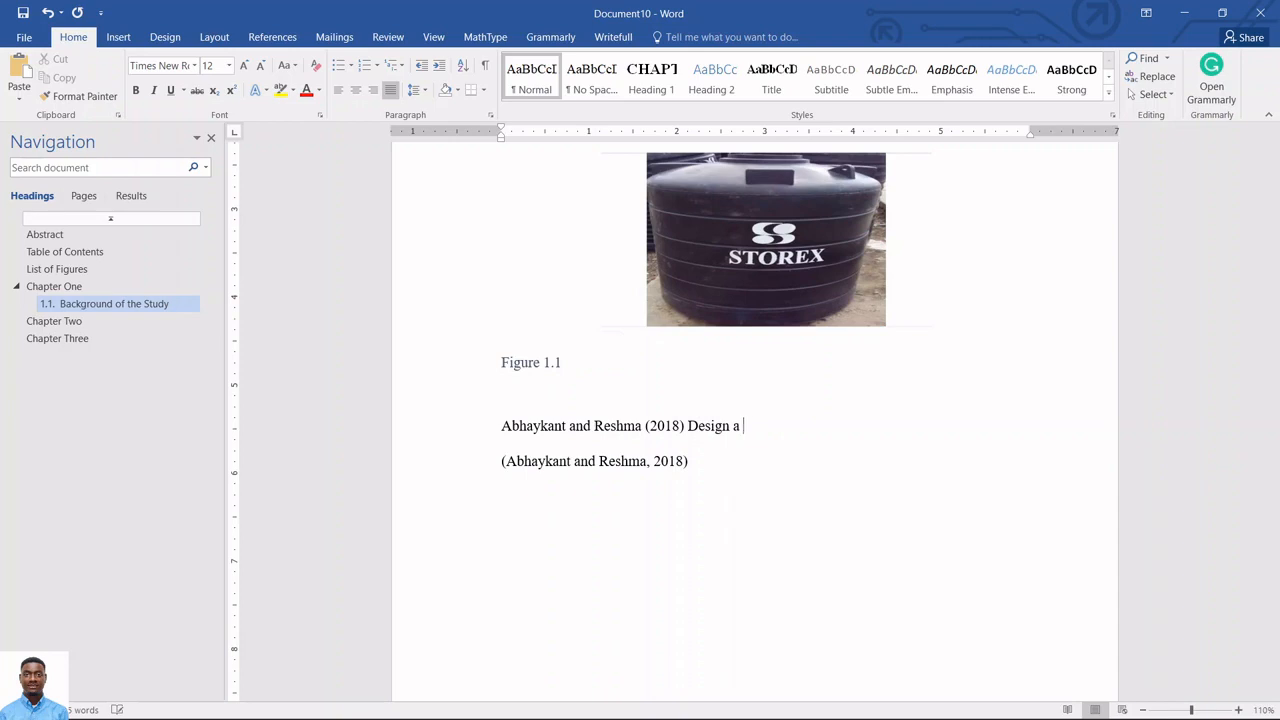
pyautogui.write('a house')
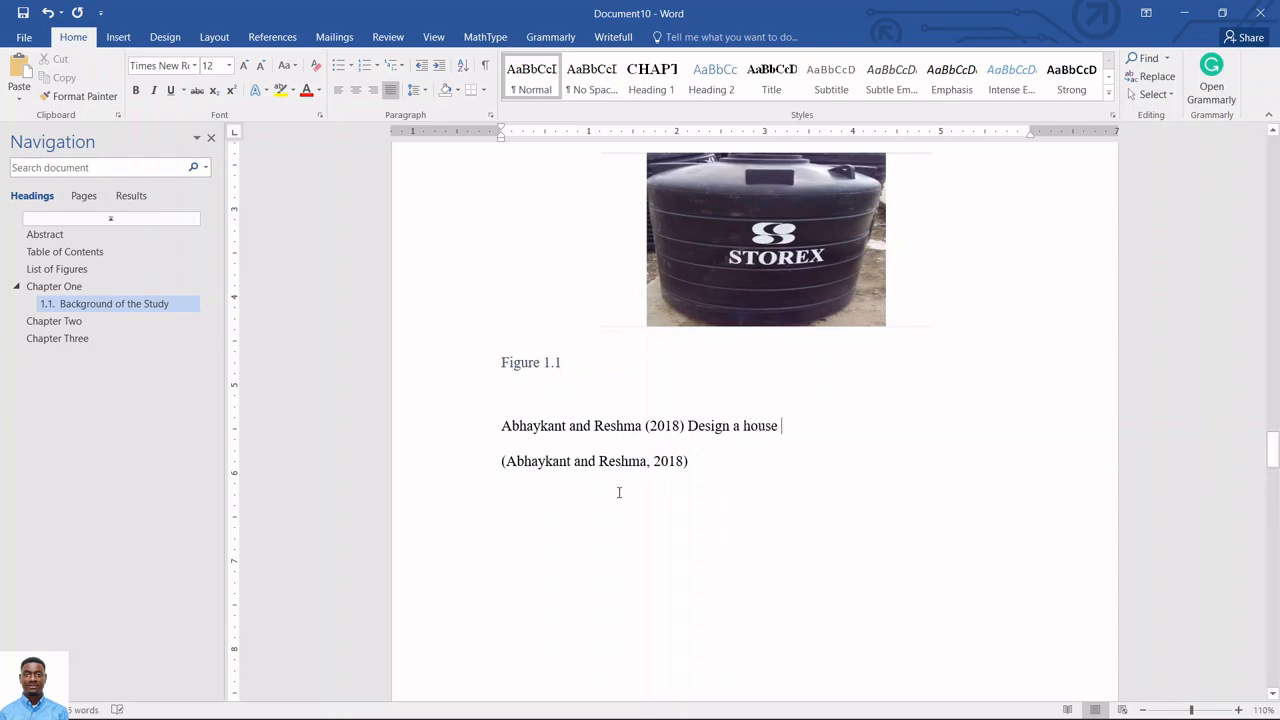
# Add "Design a house" before the parenthetical two-author citation below Figure 1.1 and end the line with a period.
pyautogui.click(501, 461)
pyautogui.write('Design ')
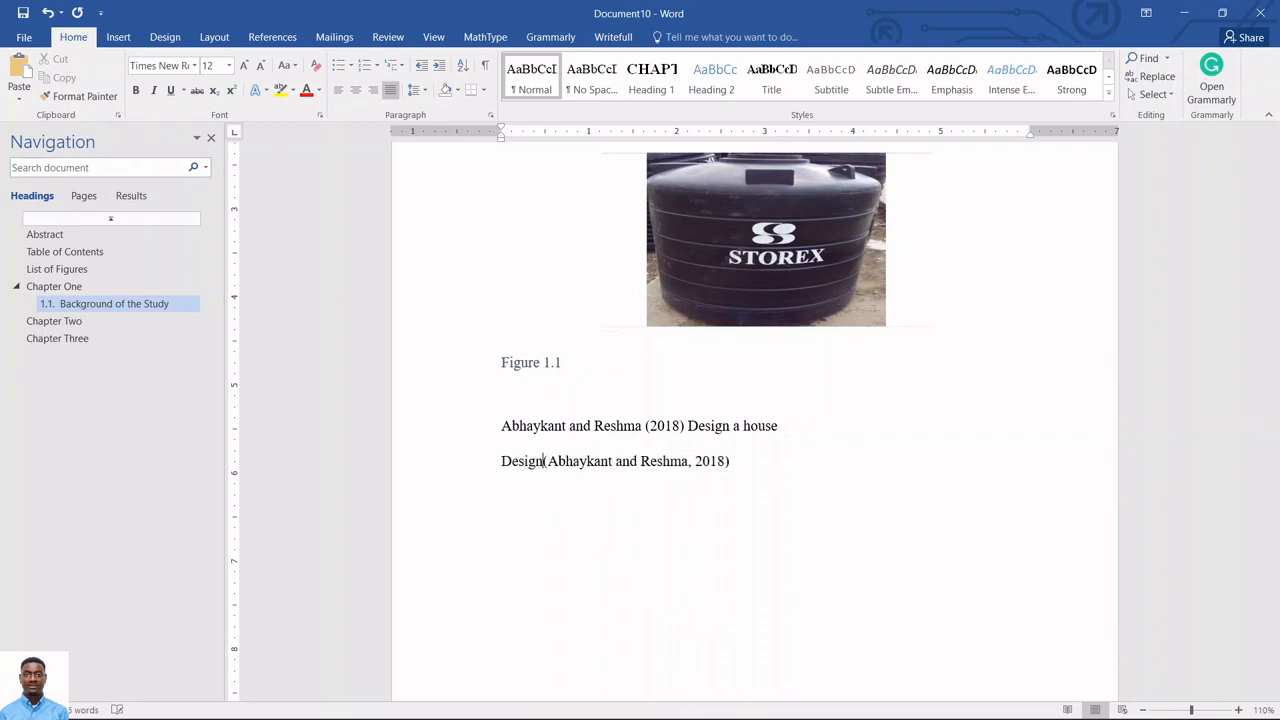
pyautogui.write('a hou')
pyautogui.write('se ')
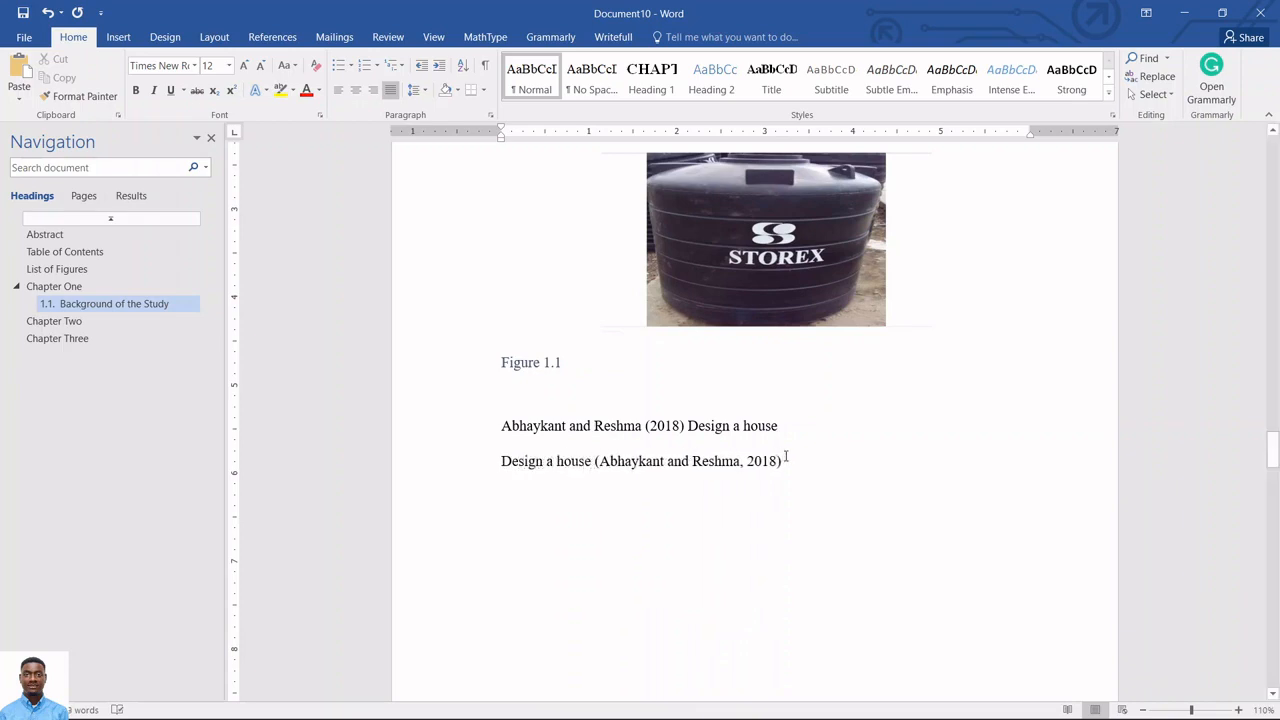
pyautogui.write('.')
# Copy the two-author citation without its parentheses and paste it into a justified empty paragraph further below.
pyautogui.moveTo(779, 461); pyautogui.dragTo(600, 463)
pyautogui.hotkey('ctrl', 'c')
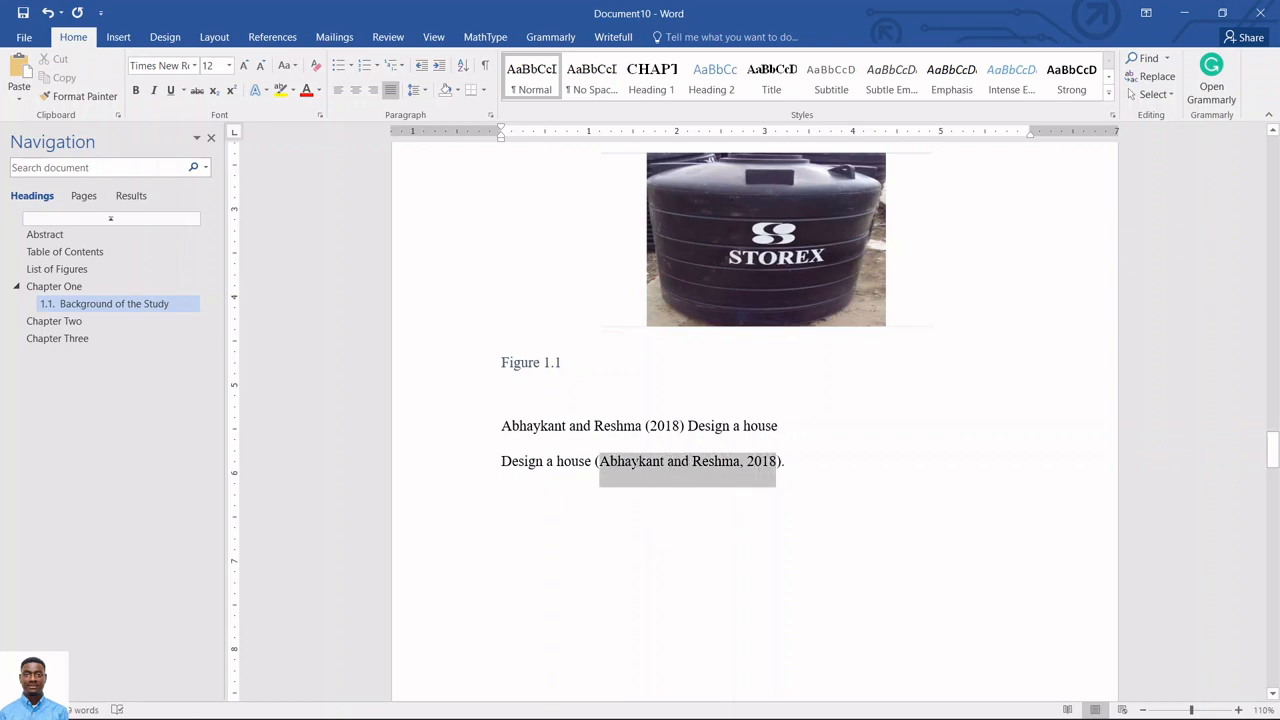
pyautogui.click(546, 540)
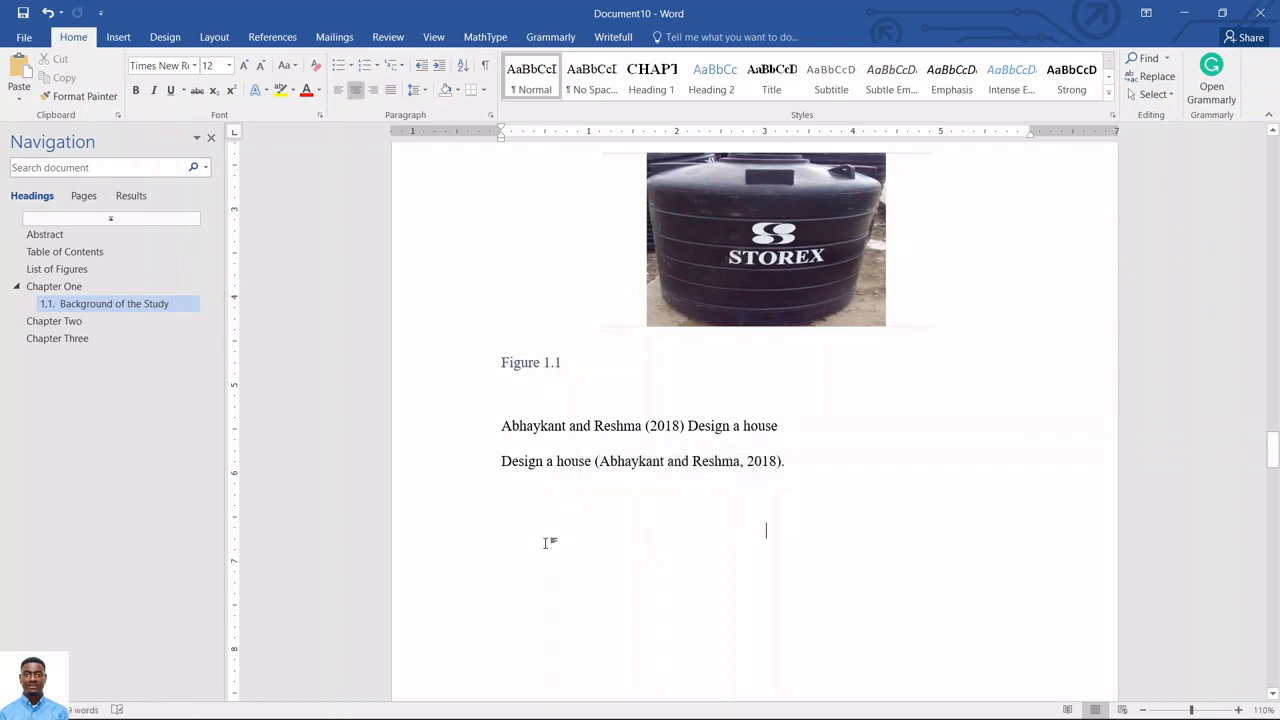
pyautogui.hotkey('ctrl', 'j')
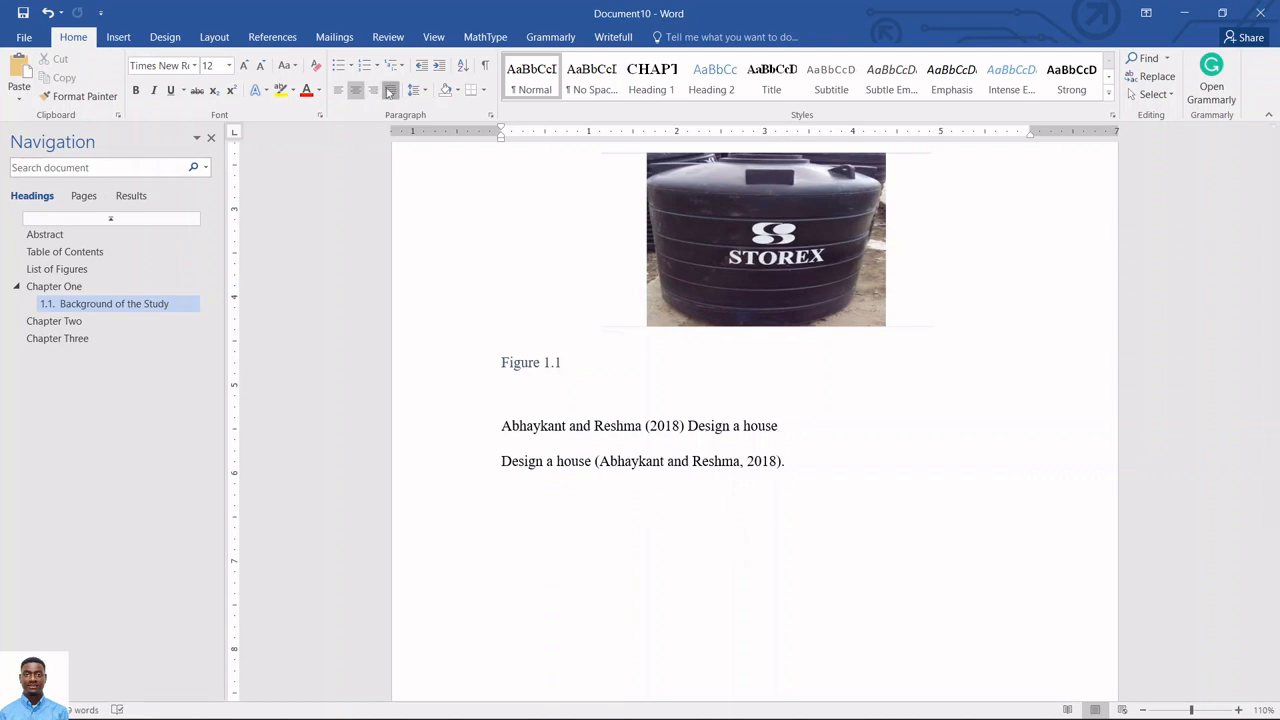
pyautogui.hotkey('ctrl', 'v')
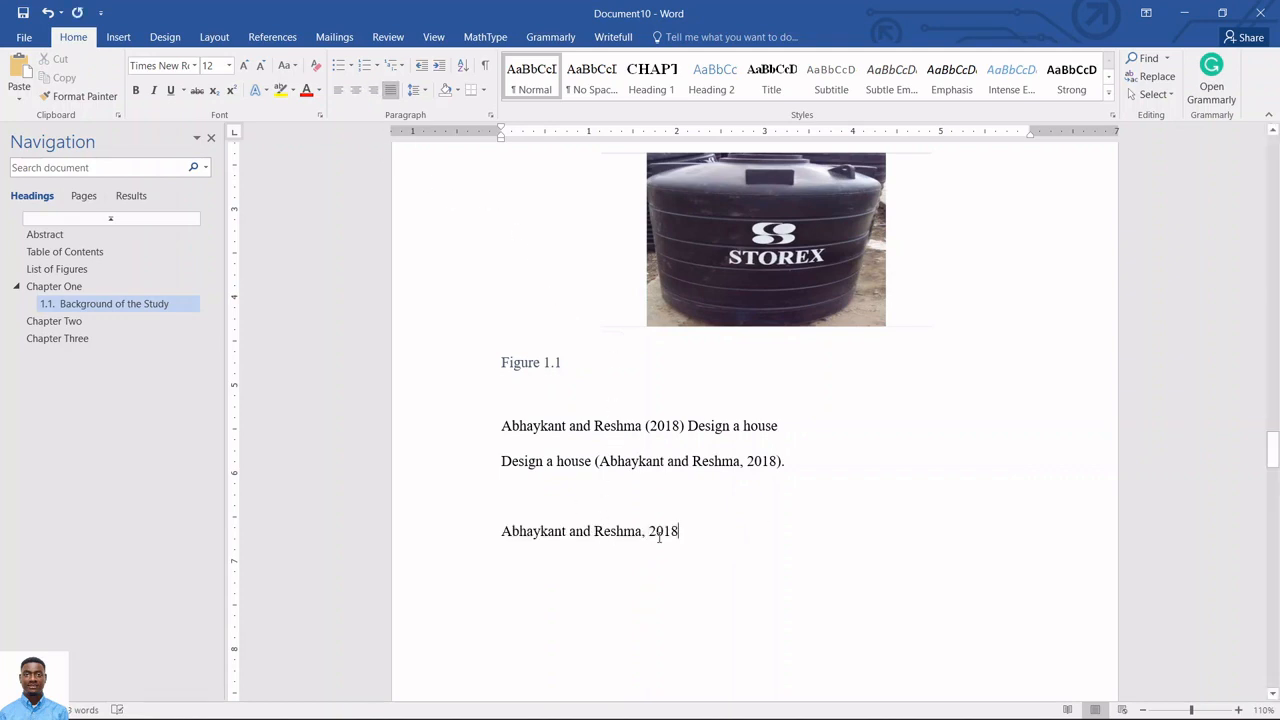
# Reduce the pasted citation to a single-author narrative form with only the first author's surname and the year as (2018).
pyautogui.moveTo(651, 531); pyautogui.dragTo(569, 533)
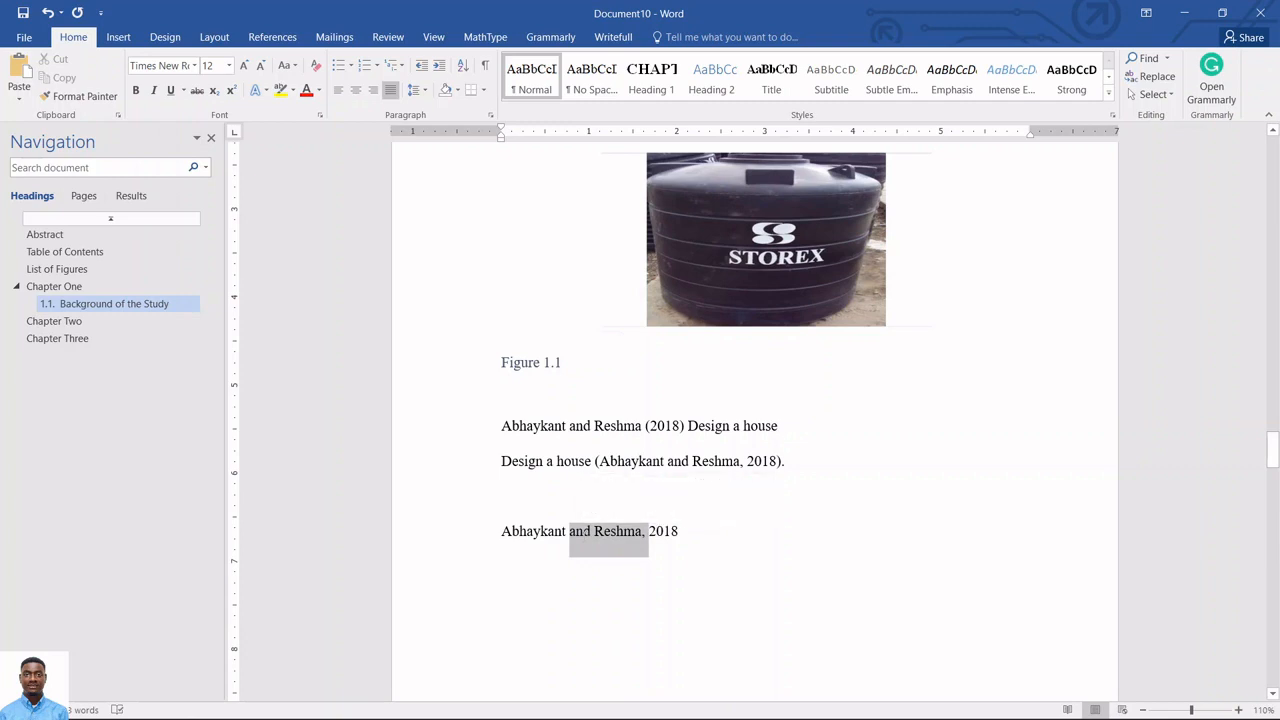
pyautogui.press('BackSpace')
pyautogui.write('(')
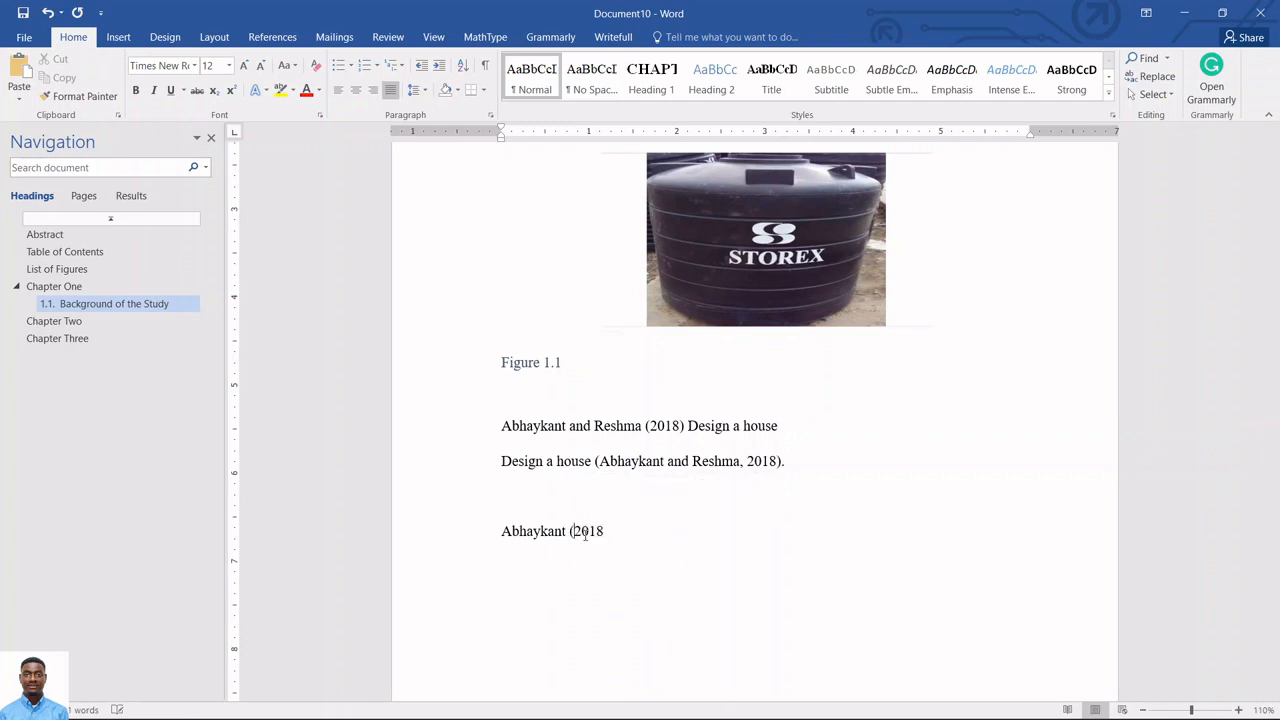
pyautogui.click(605, 530)
pyautogui.write(')')
# Paste a copy of the single-author citation two lines below and enclose both surname and year in one pair of parentheses.
pyautogui.moveTo(609, 531); pyautogui.dragTo(500, 533)
pyautogui.hotkey('ctrl', 'c')
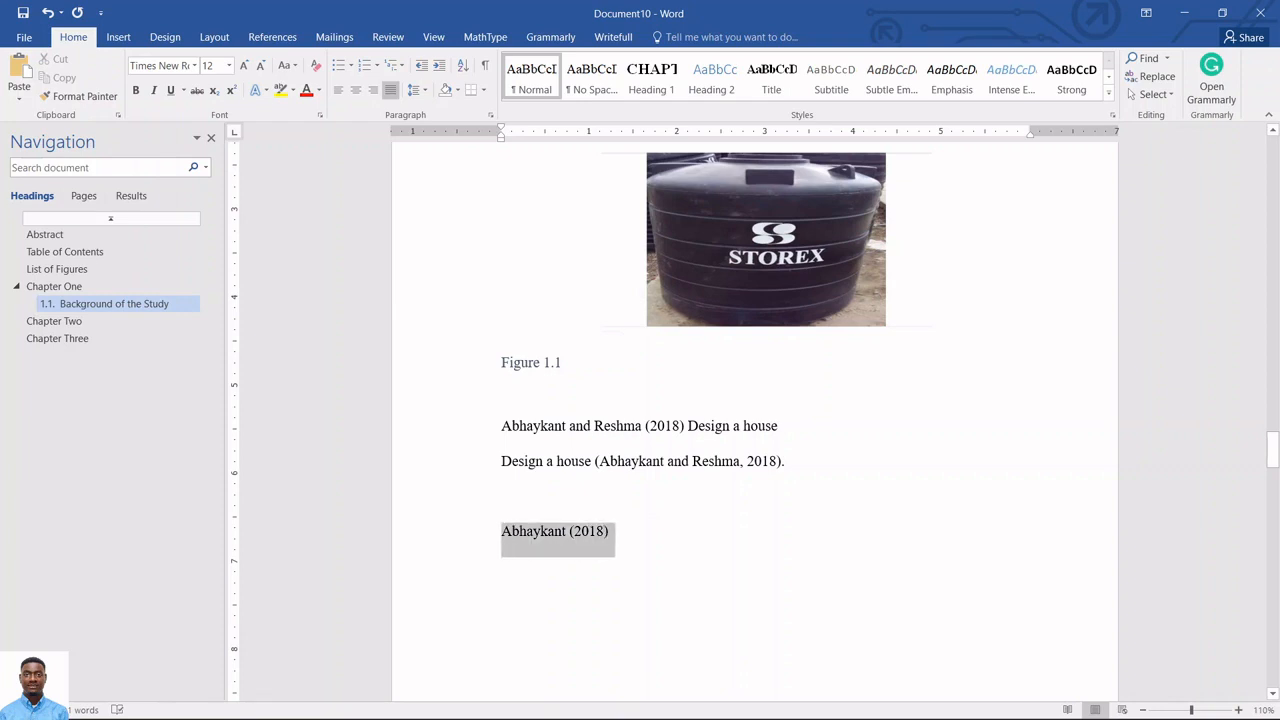
pyautogui.click(518, 598)
pyautogui.hotkey('ctrl', 'v')
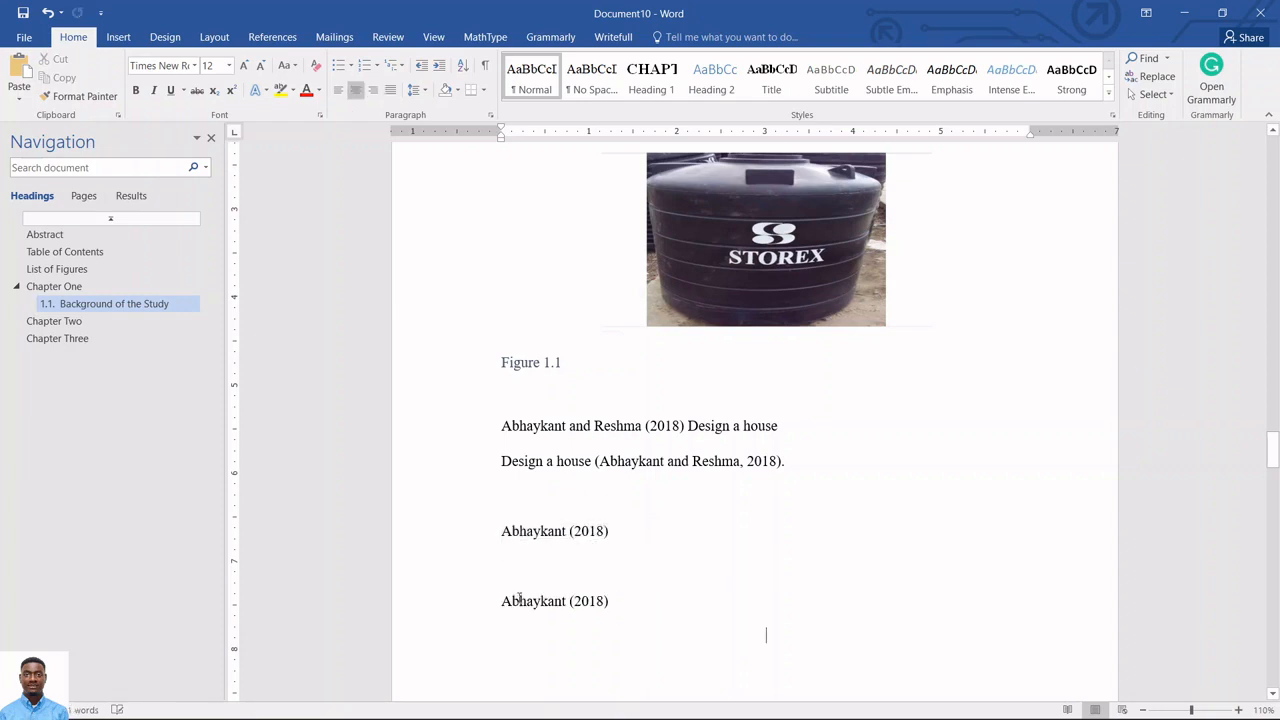
pyautogui.click(570, 601)
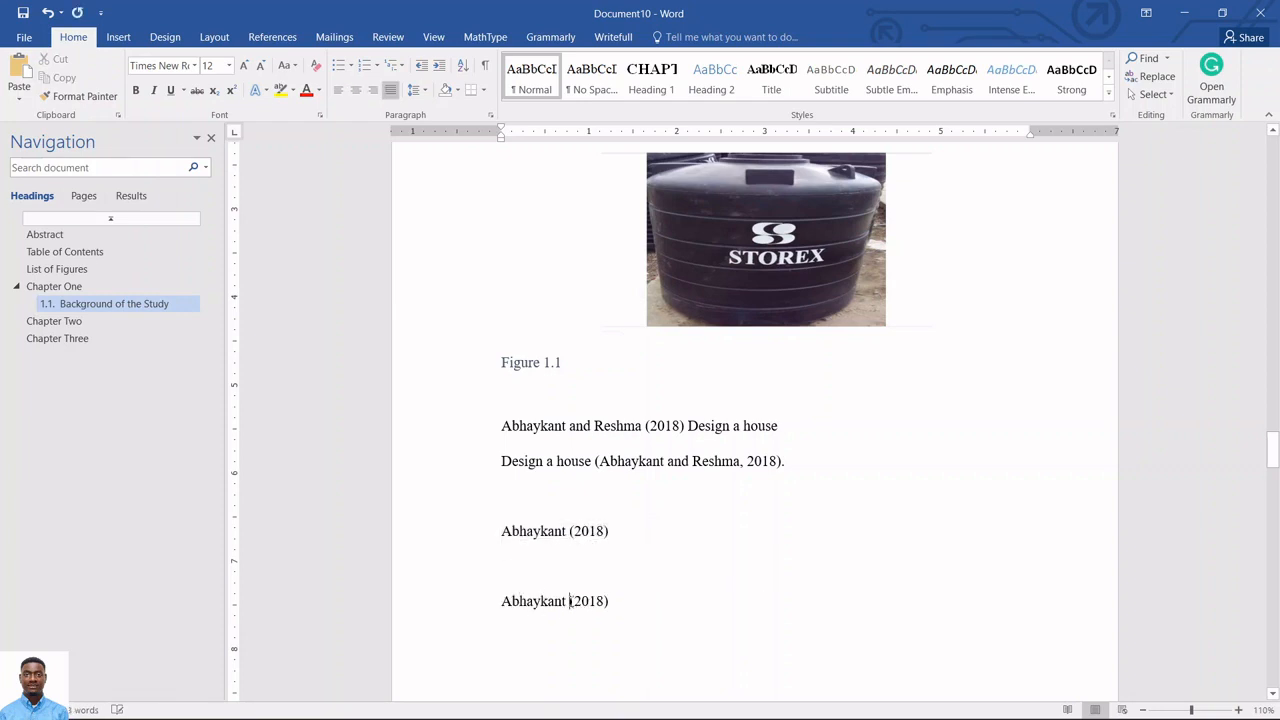
pyautogui.press('Delete')
pyautogui.click(502, 601)
pyautogui.write('(')
# Justify the empty paragraph between the two single-author citations and paste another copy of the narrative citation there.
pyautogui.click(628, 566)
pyautogui.hotkey('ctrl', 'e')
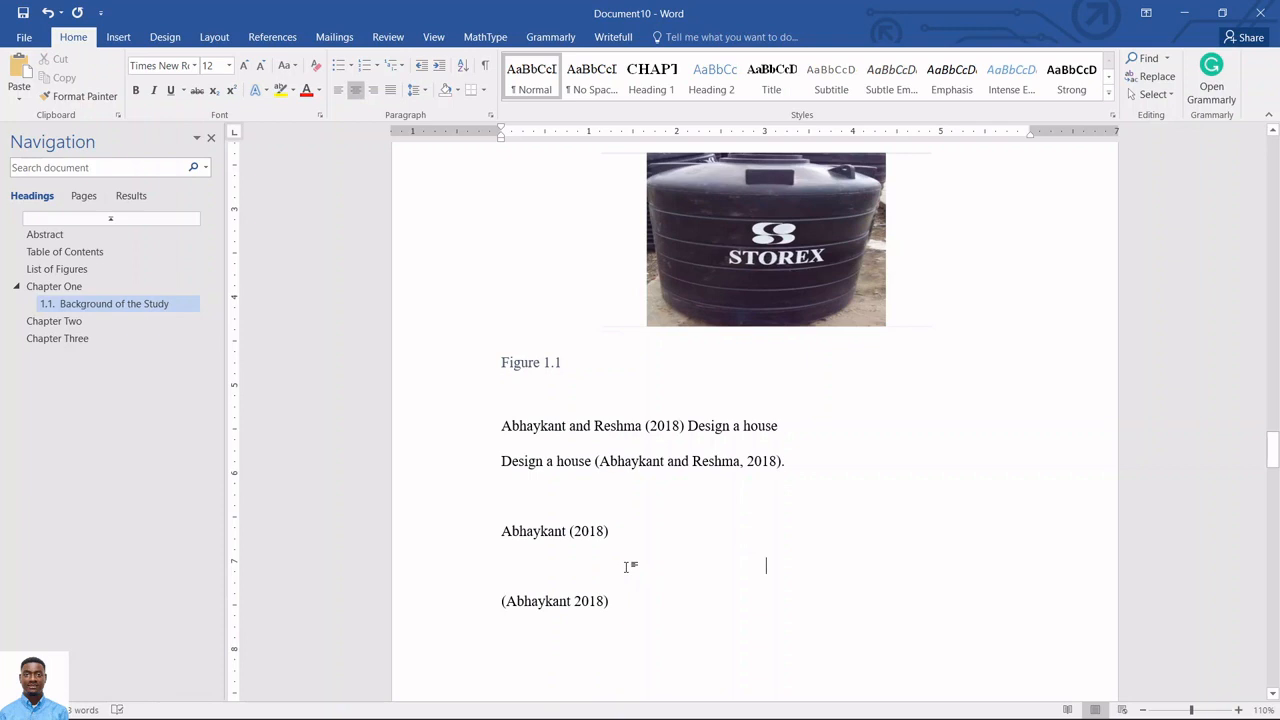
pyautogui.click(390, 90)
pyautogui.hotkey('ctrl', 'v')
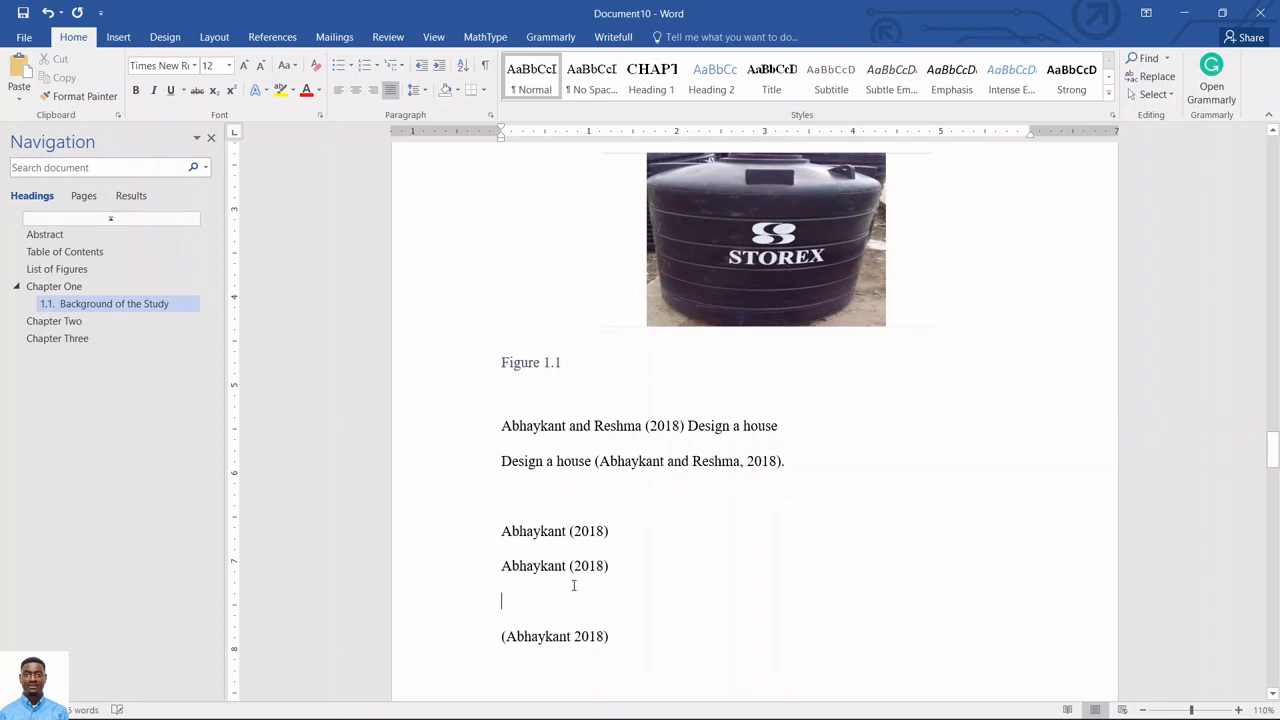
# Turn the pasted copy into a parenthetical multi-author citation by adding "et al.," before 2018, with "et al" in italics.
pyautogui.click(574, 565)
pyautogui.press('BackSpace')
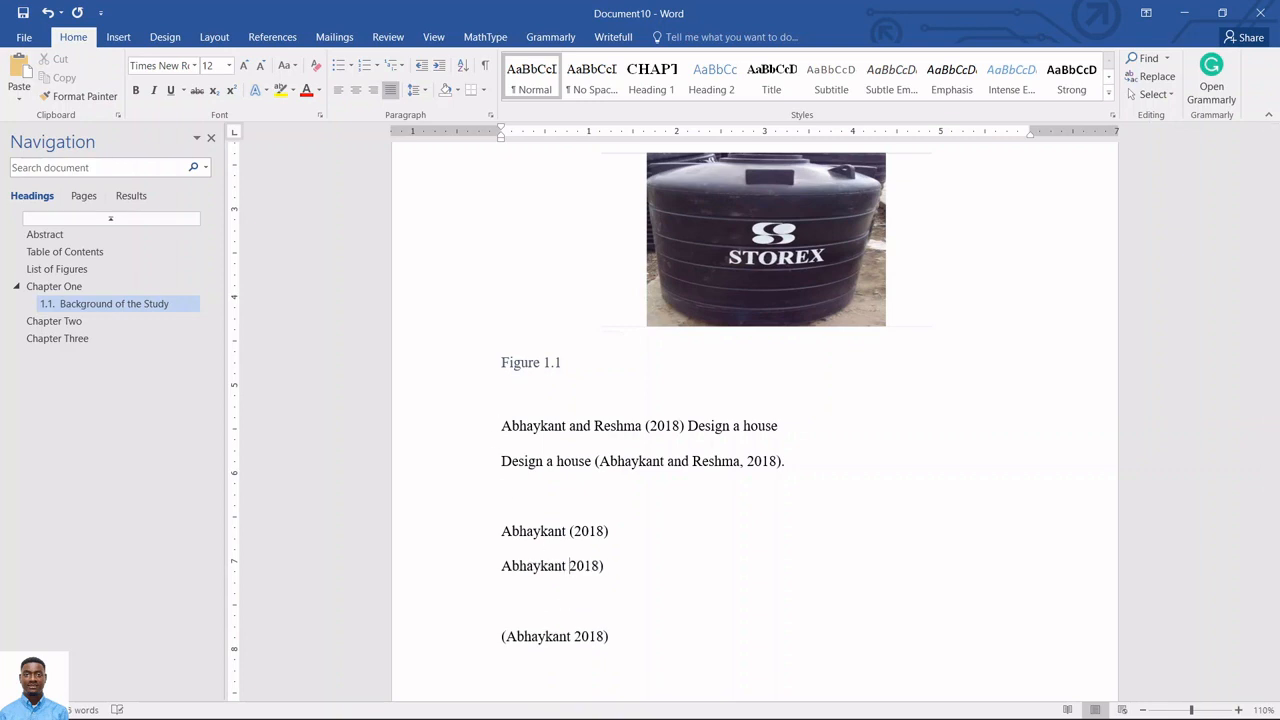
pyautogui.write('et al.,')
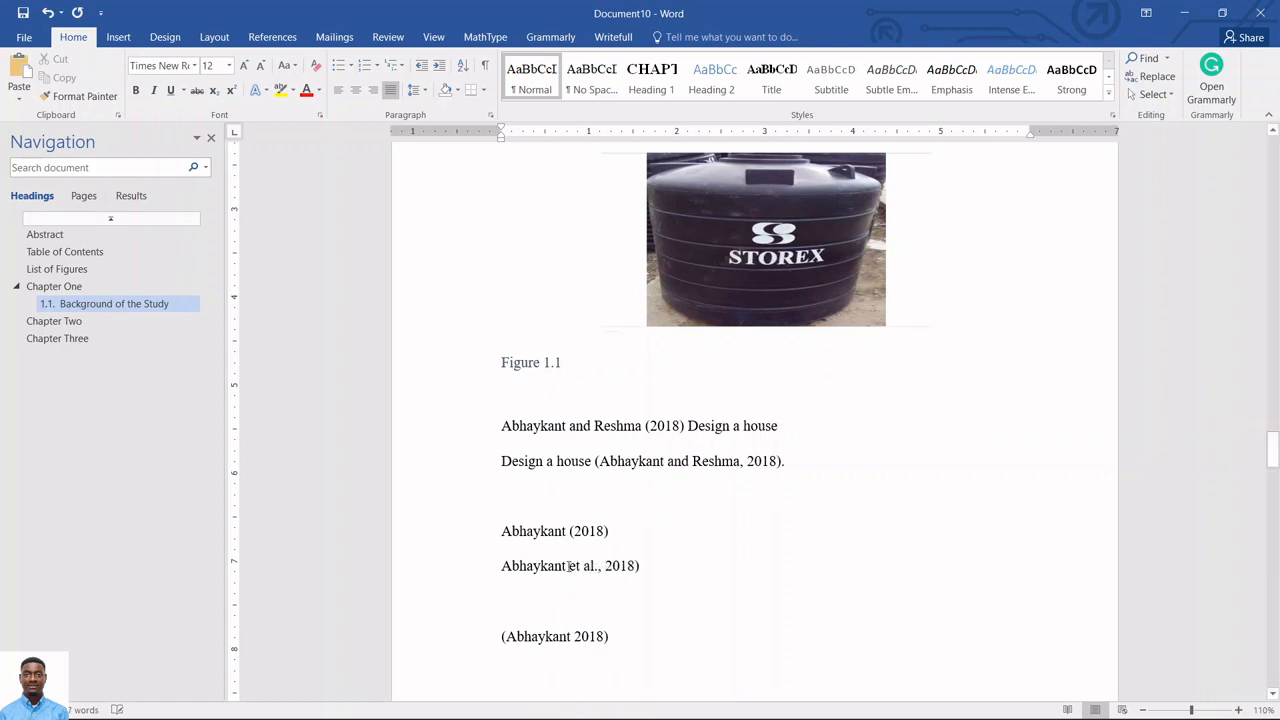
pyautogui.moveTo(570, 566); pyautogui.dragTo(591, 563)
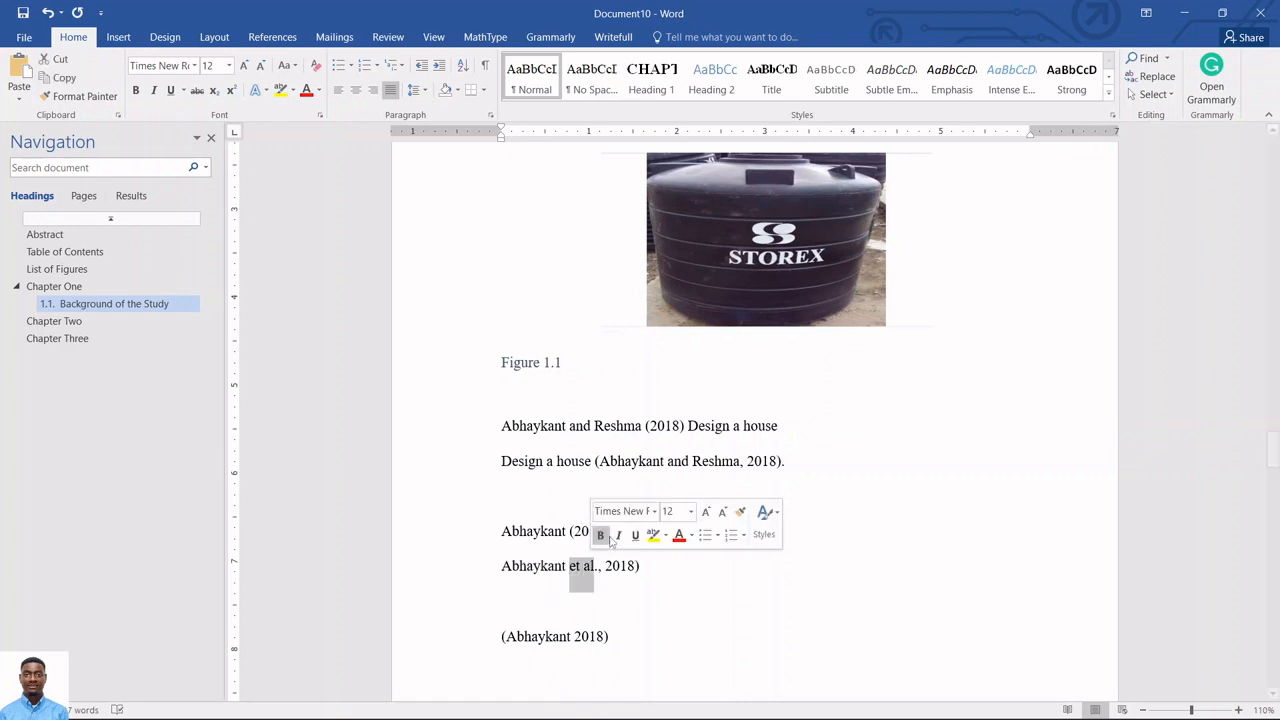
pyautogui.click(620, 534)
pyautogui.click(613, 583)
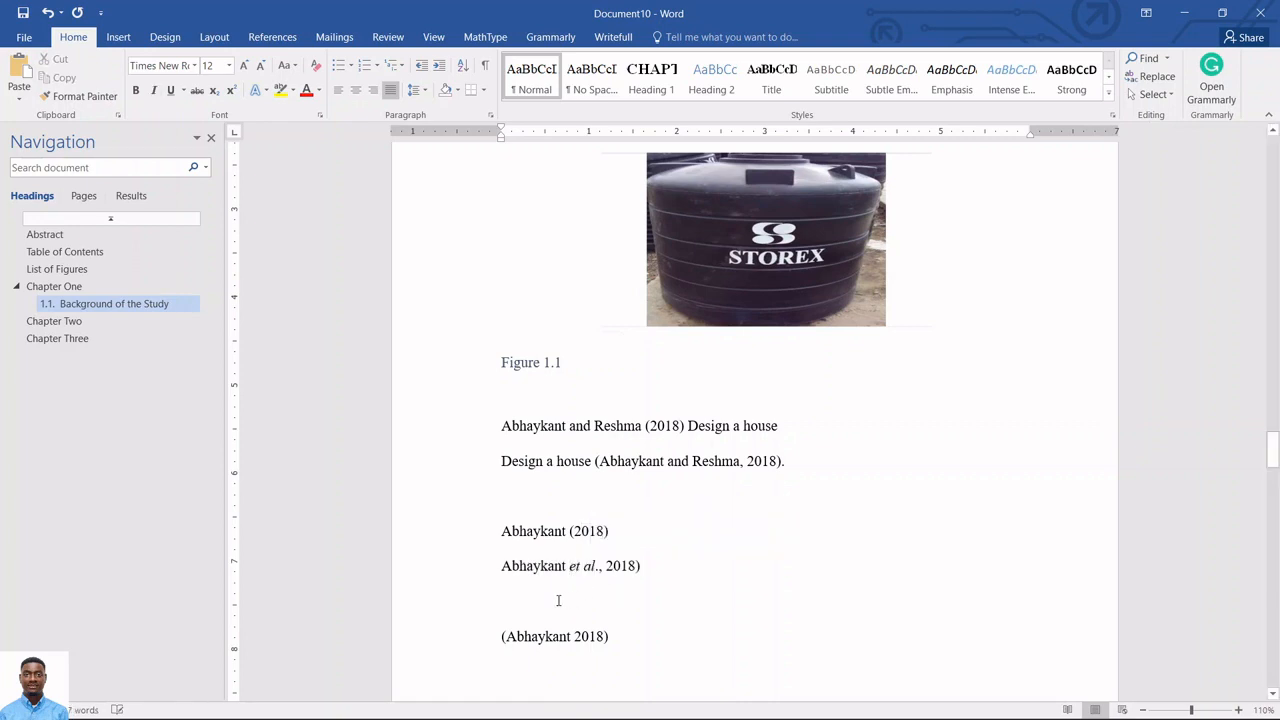
pyautogui.click(501, 565)
pyautogui.write('(')
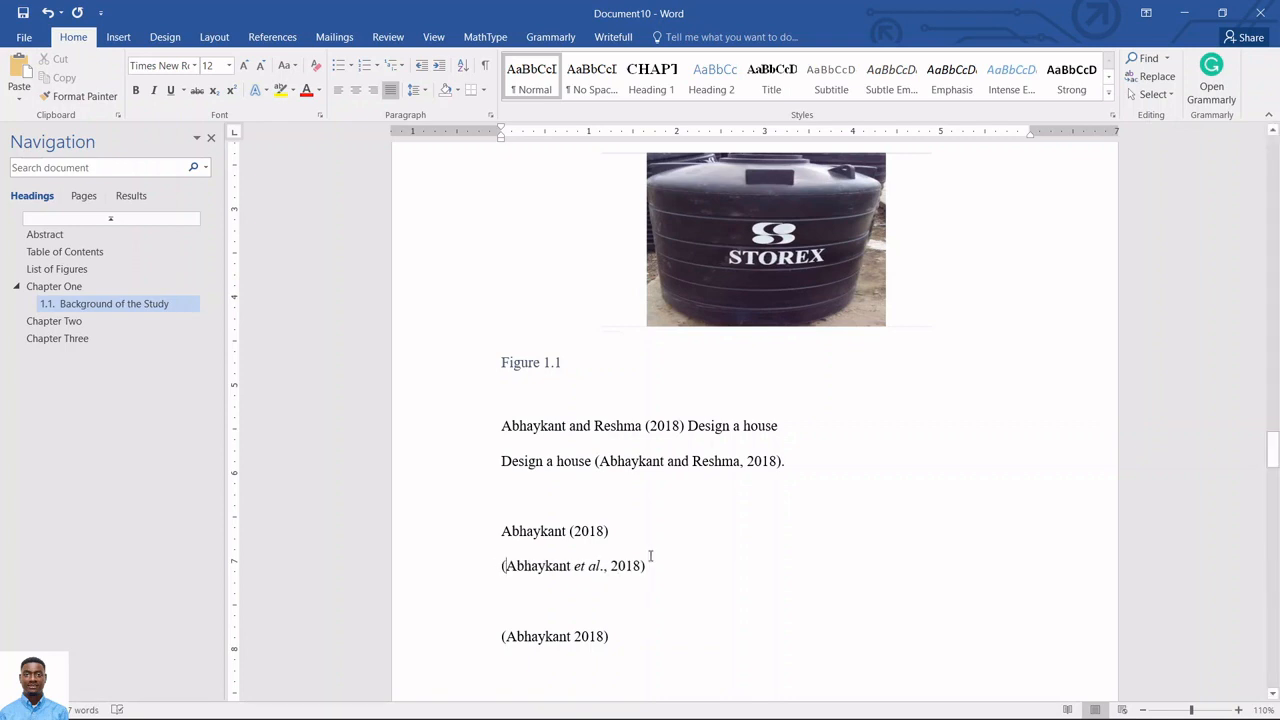
# Paste a copy of the et al. citation below it, parenthesize only its year as (2018), and delete the empty paragraph underneath.
pyautogui.moveTo(648, 565); pyautogui.dragTo(501, 566)
pyautogui.hotkey('ctrl', 'c')
pyautogui.click(515, 600)
pyautogui.hotkey('ctrl', 'v')
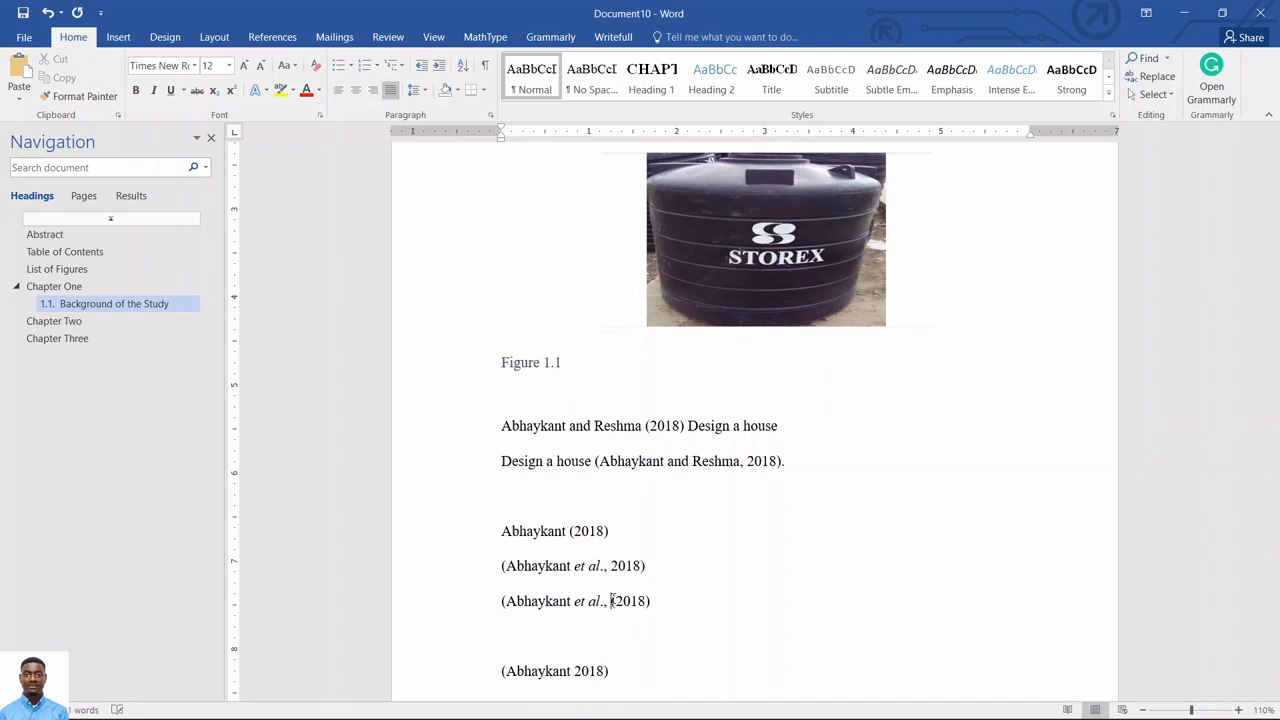
pyautogui.press('Left')
pyautogui.press('Left')
pyautogui.press('Left')
pyautogui.press('Left')
pyautogui.press('Left')
pyautogui.press('Left')
pyautogui.press('Left')
pyautogui.press('Delete')
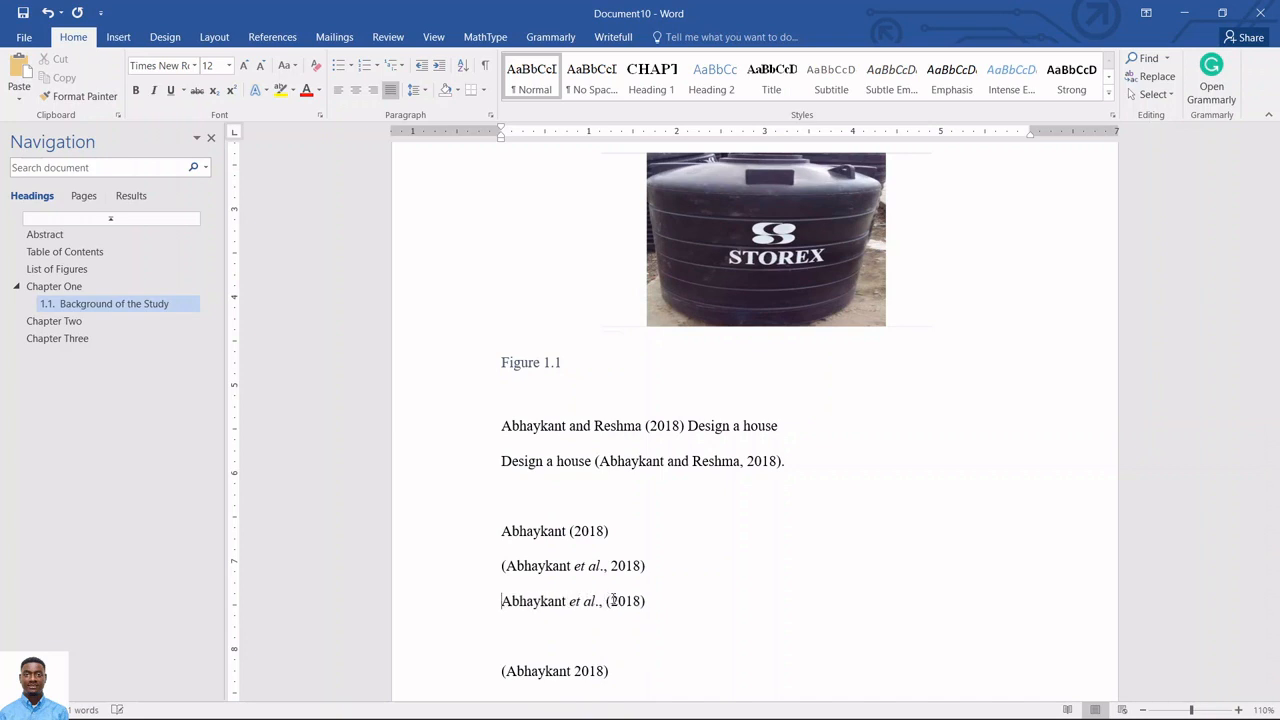
pyautogui.click(548, 630)
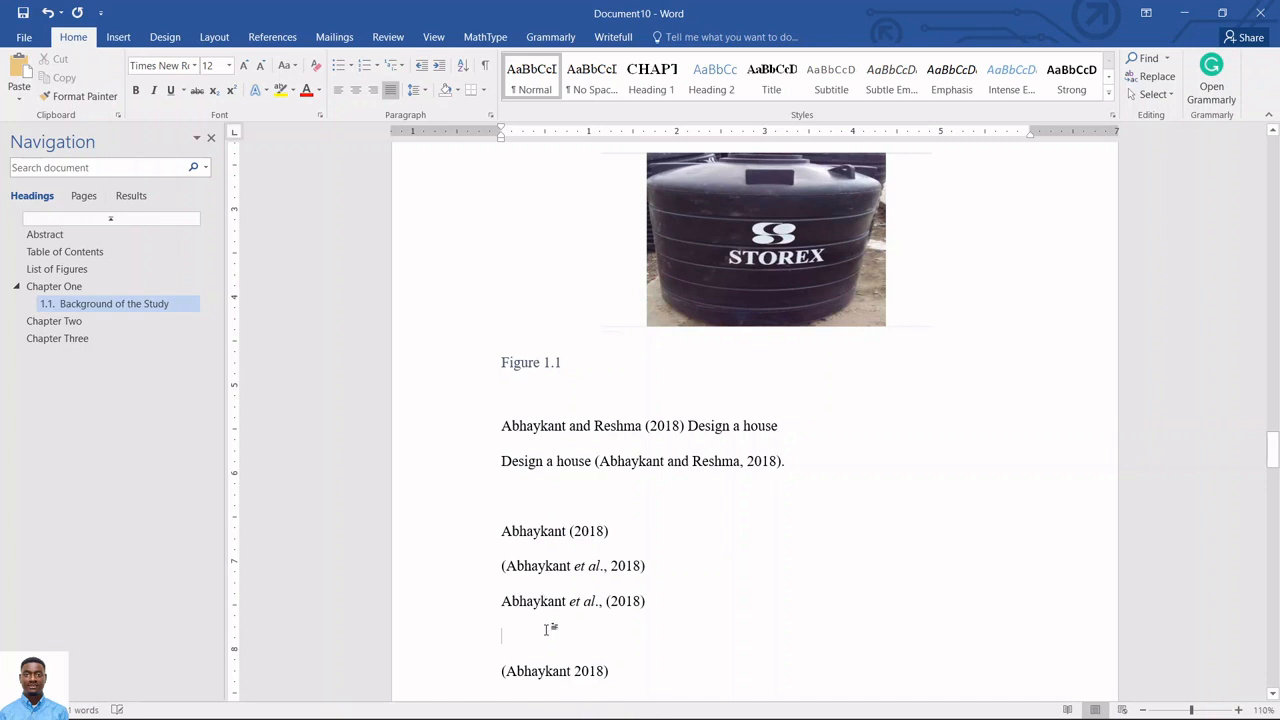
pyautogui.press('Delete')
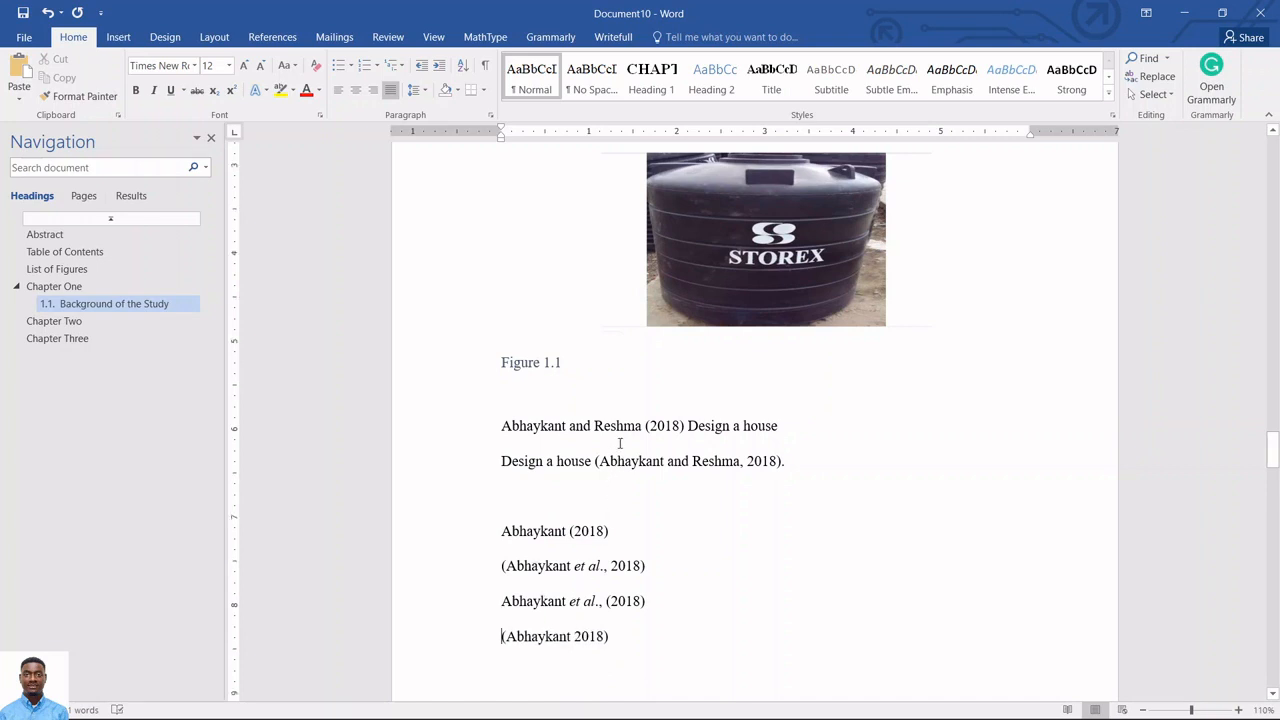
# Insert the built-in References bibliography in APA style on the blank page after Chapter Three.
pyautogui.scroll(-15, 611, 528)
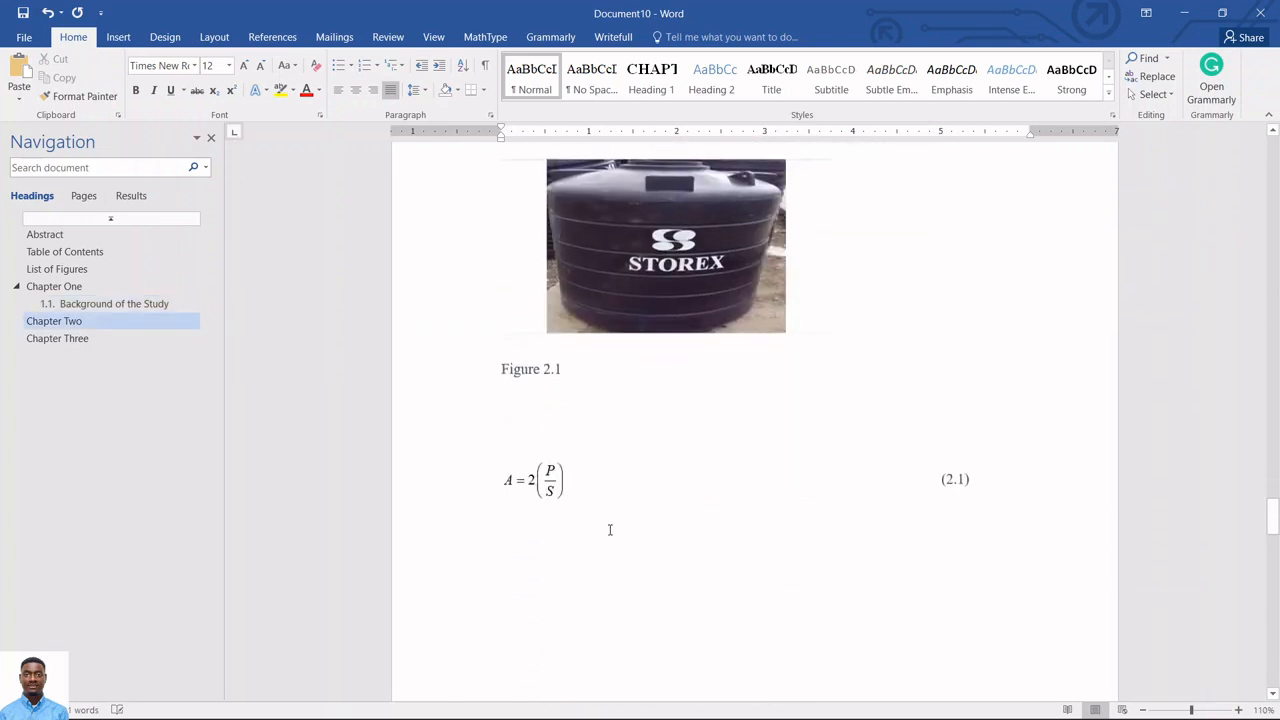
pyautogui.scroll(-15, 610, 530)
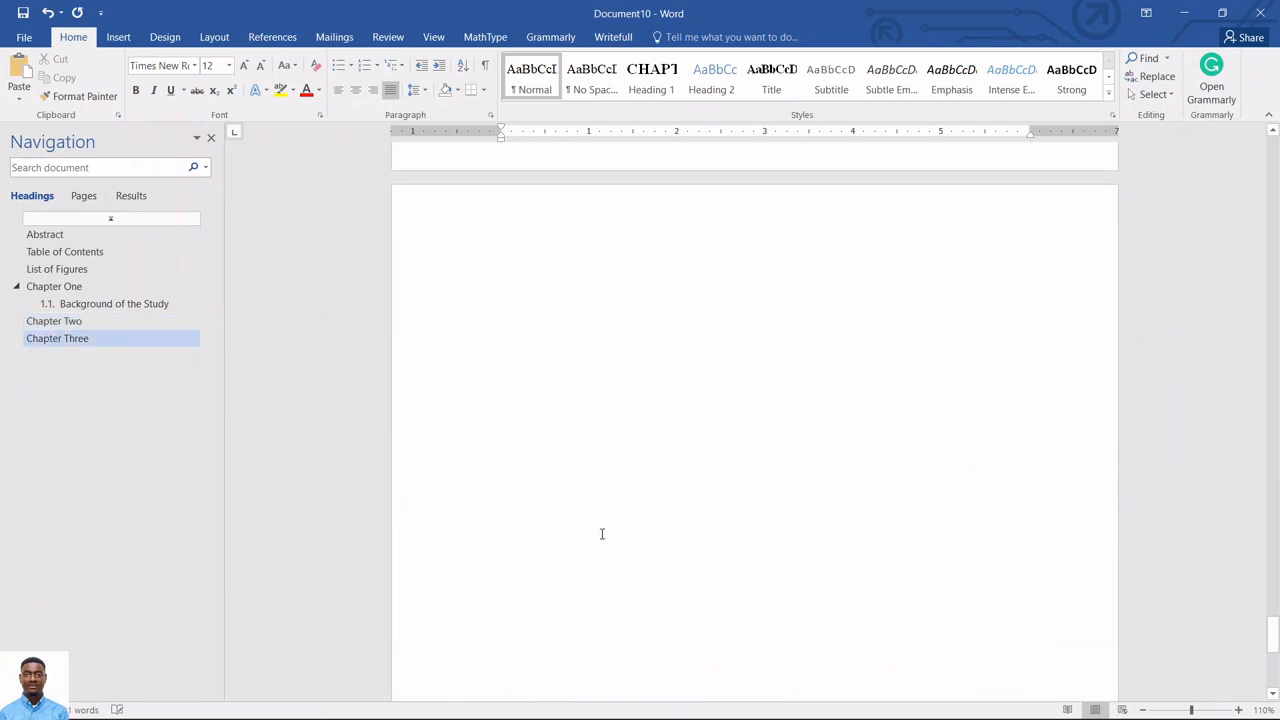
pyautogui.scroll(-3, 602, 534)
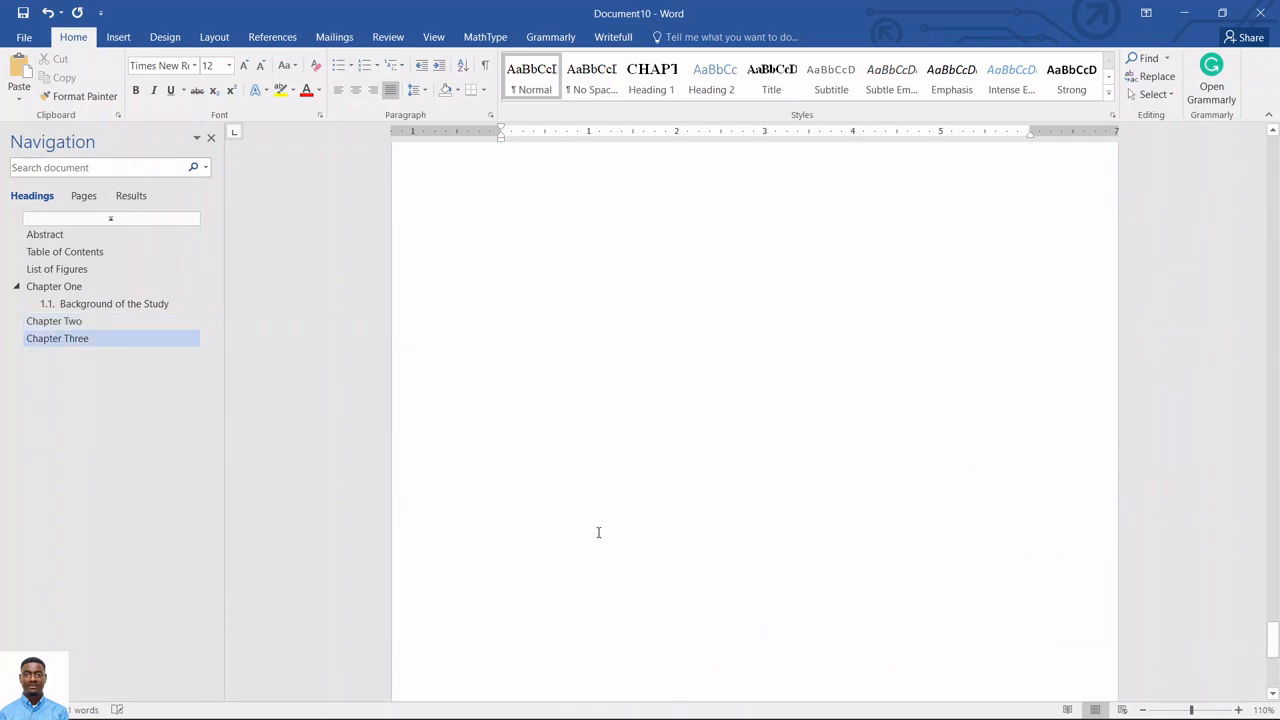
pyautogui.scroll(3, 598, 532)
pyautogui.click(745, 498)
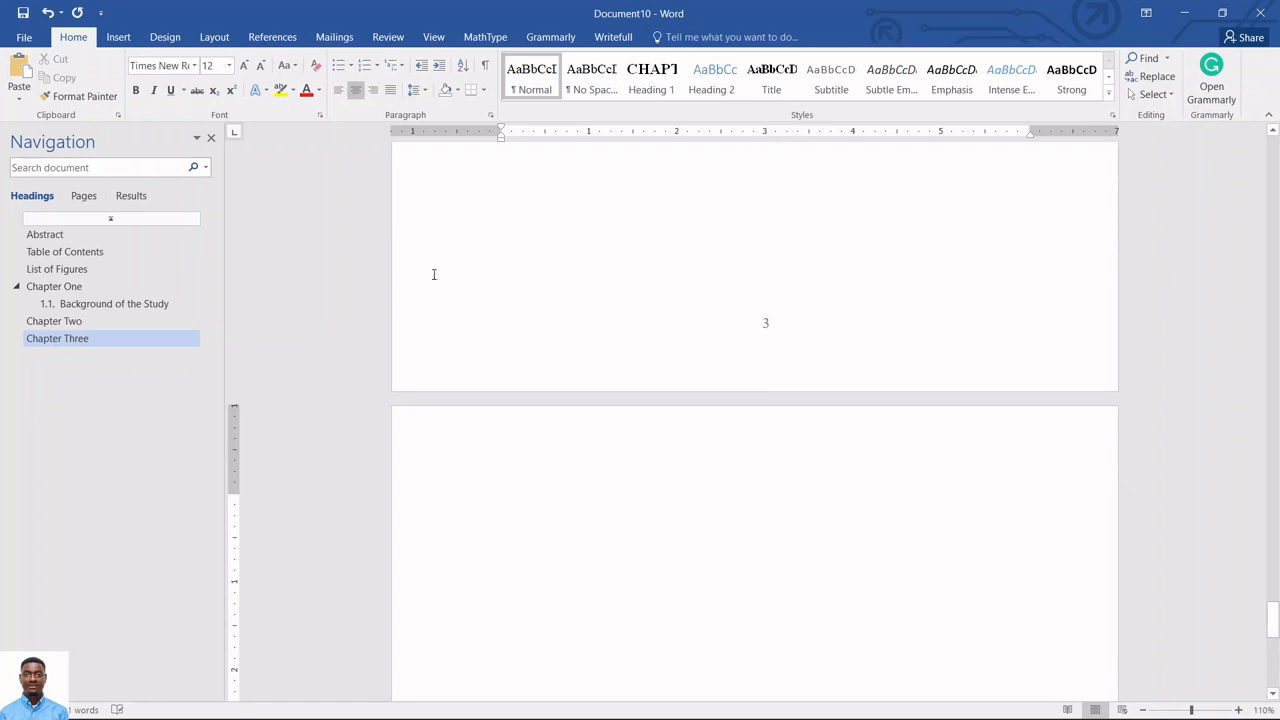
pyautogui.click(272, 37)
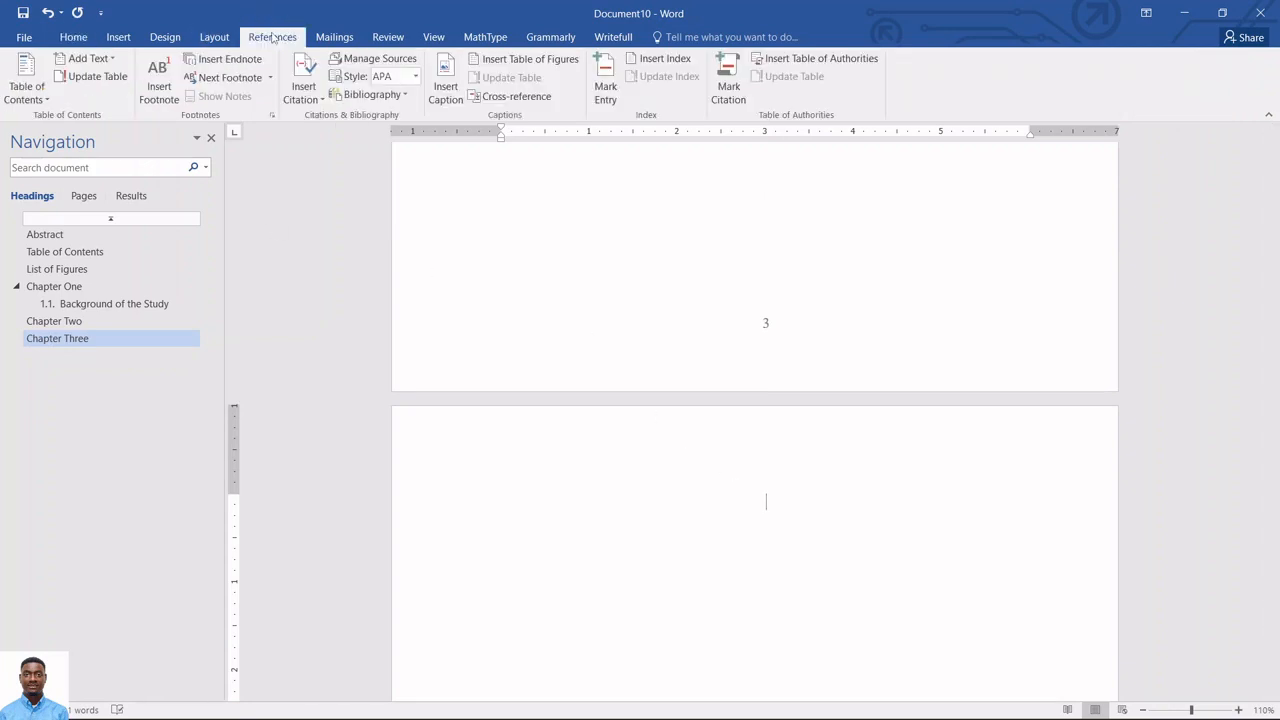
pyautogui.click(405, 95)
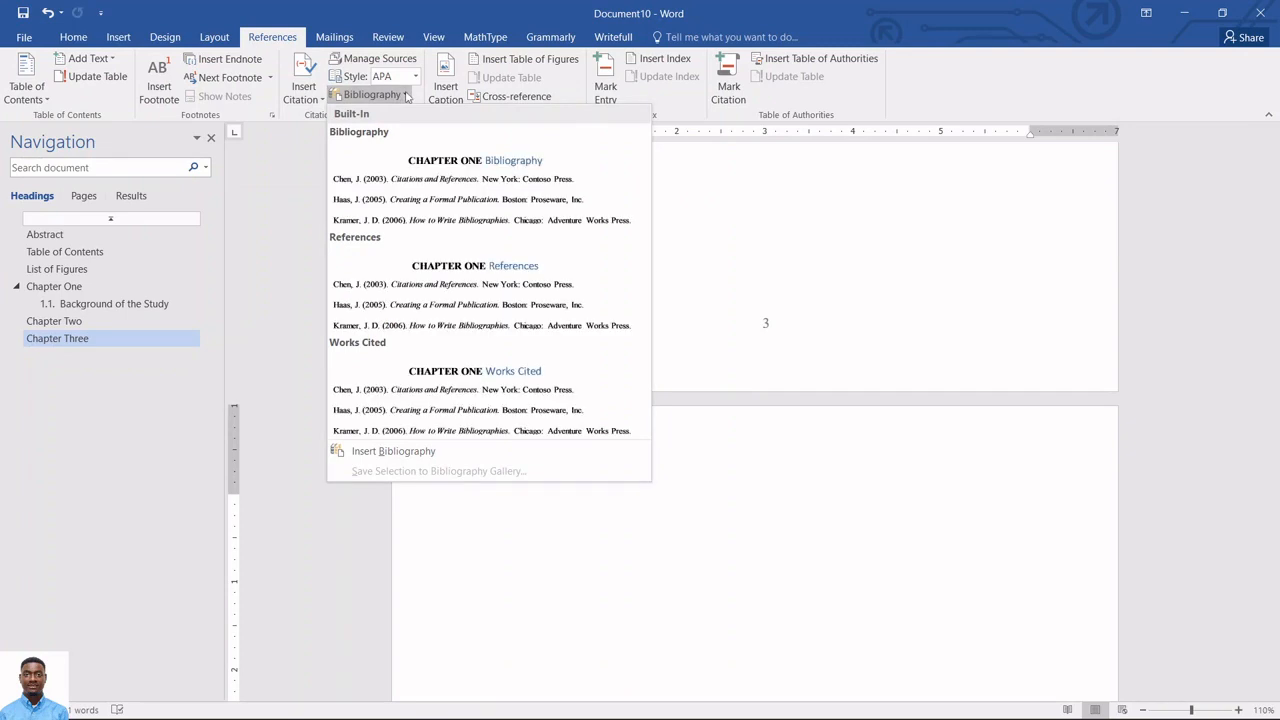
pyautogui.click(412, 266)
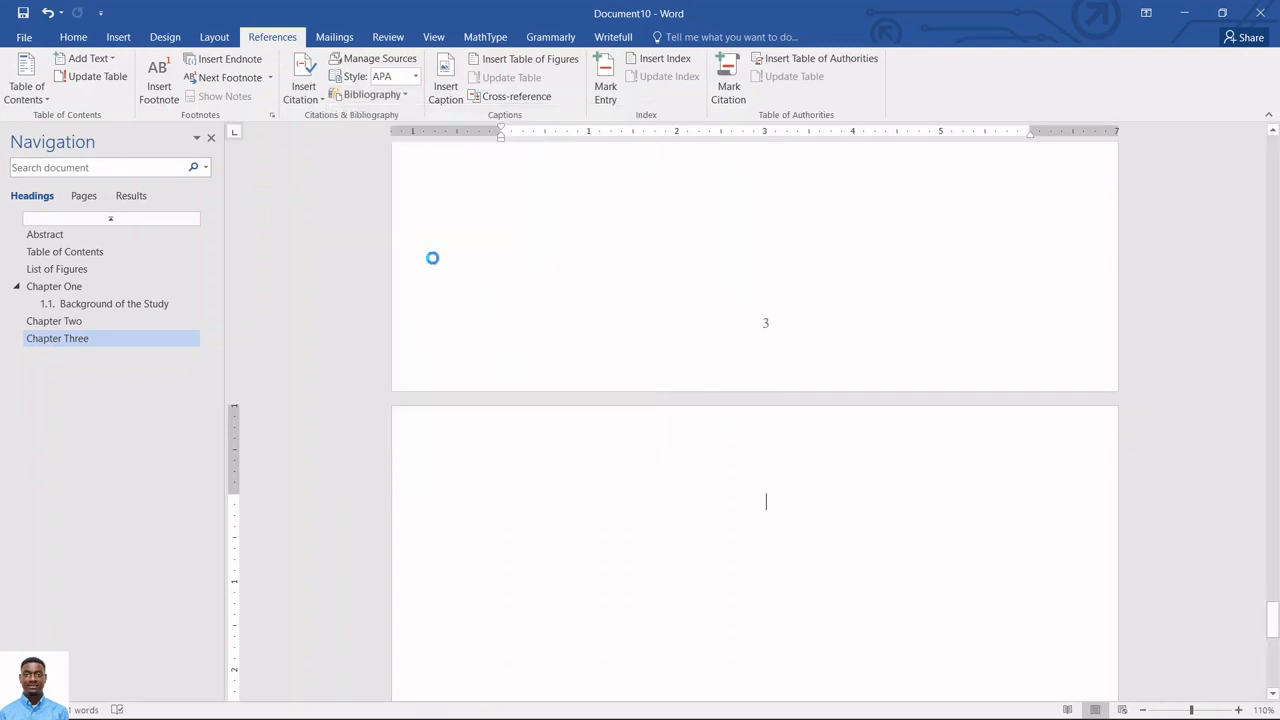
# Remove the "CHAPTER FOUR" numbering from the References heading.
pyautogui.click(766, 508)
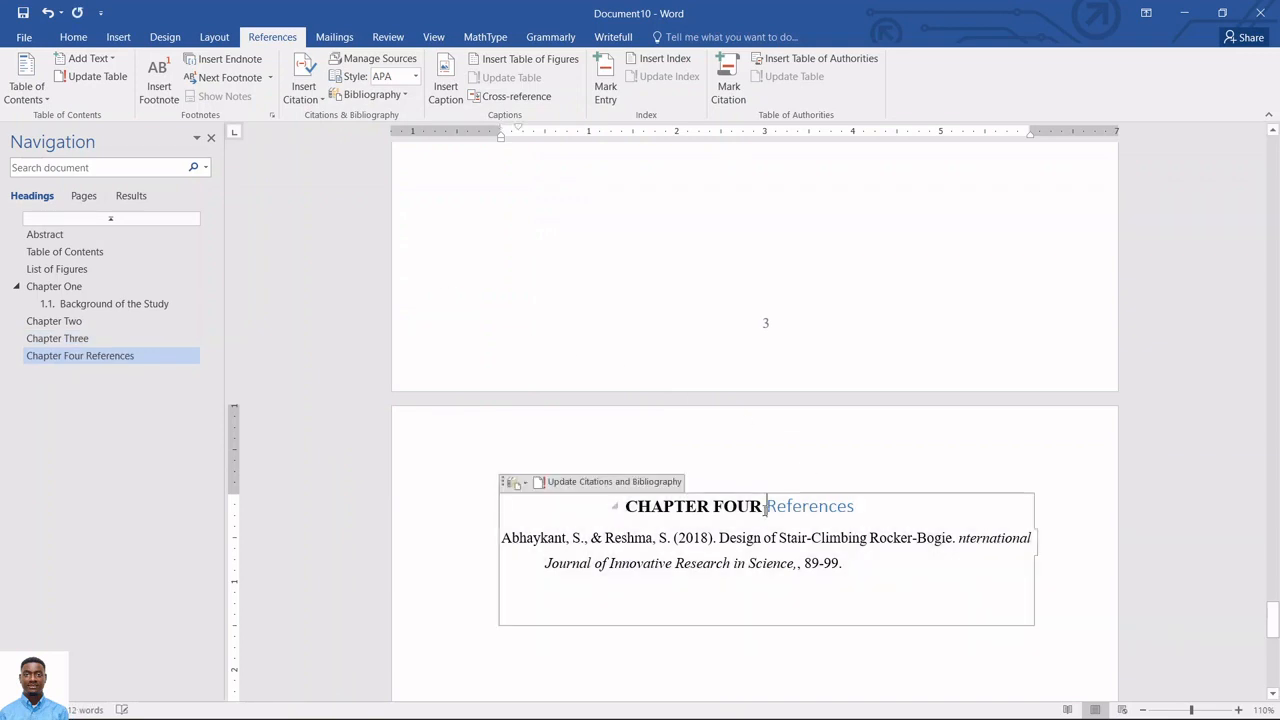
pyautogui.hotkey('ctrl', 'BackSpace')
pyautogui.hotkey('ctrl', 'BackSpace')
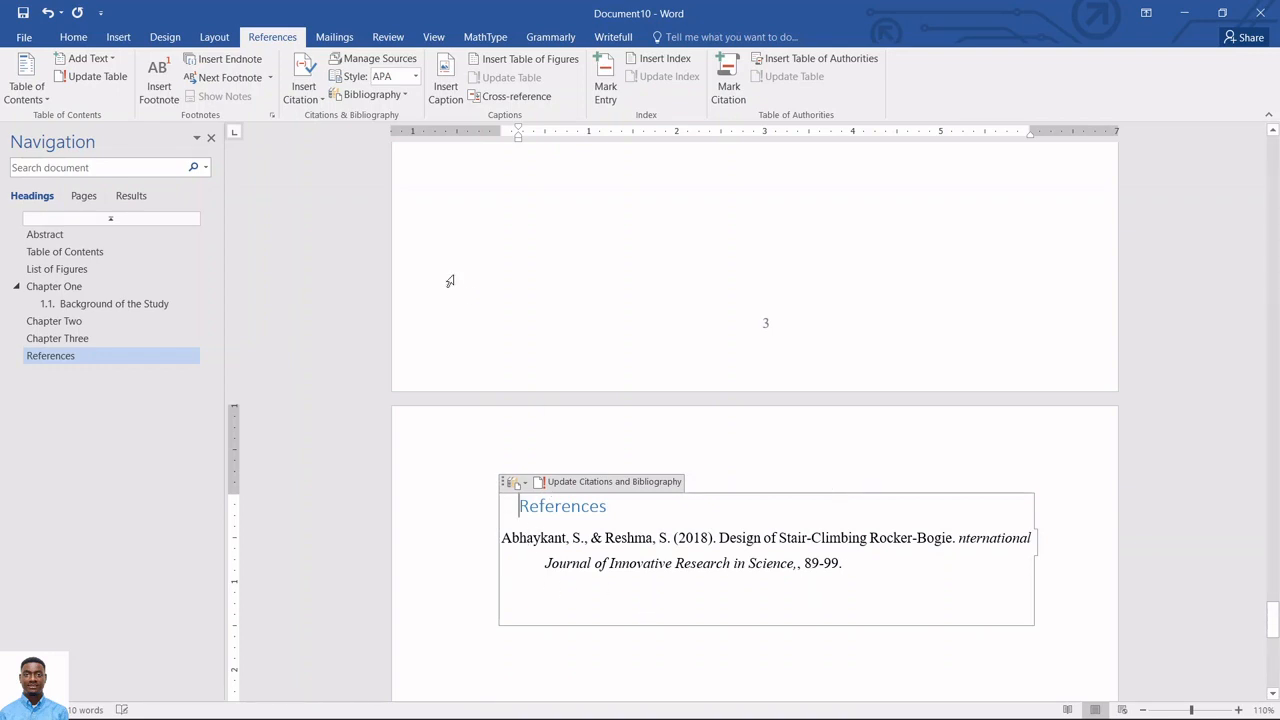
pyautogui.click(406, 95)
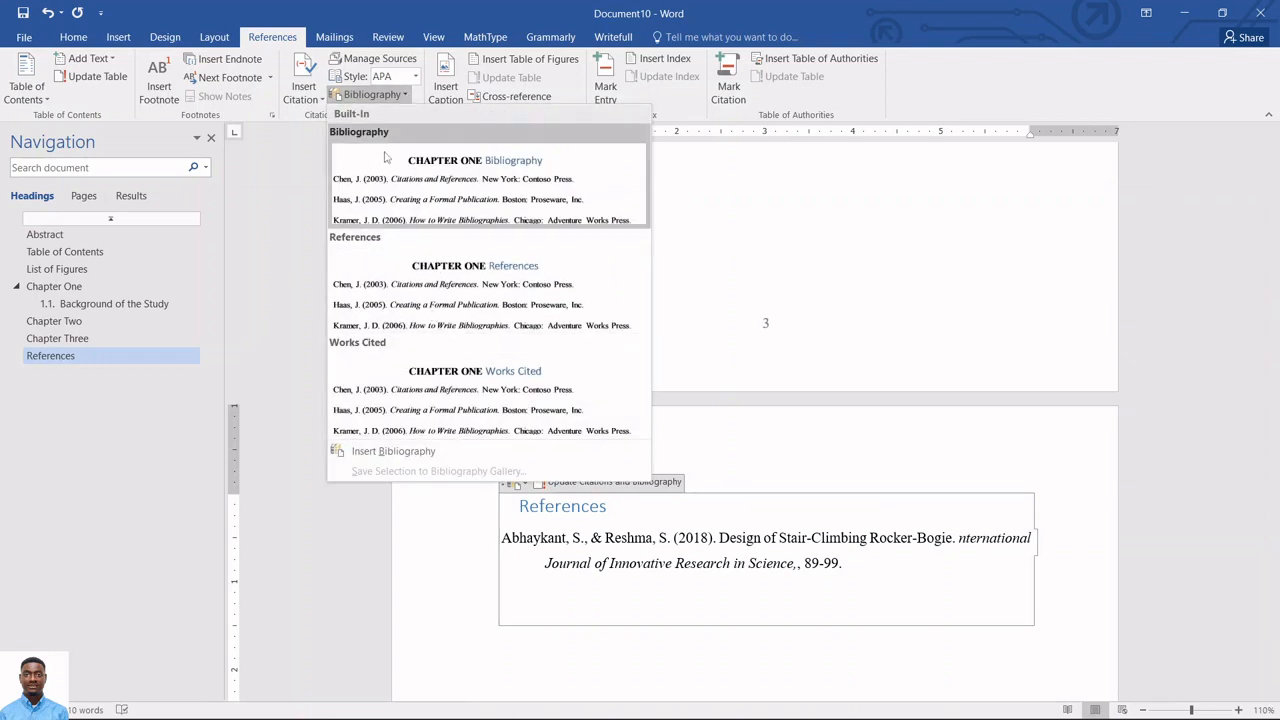
pyautogui.click(867, 363)
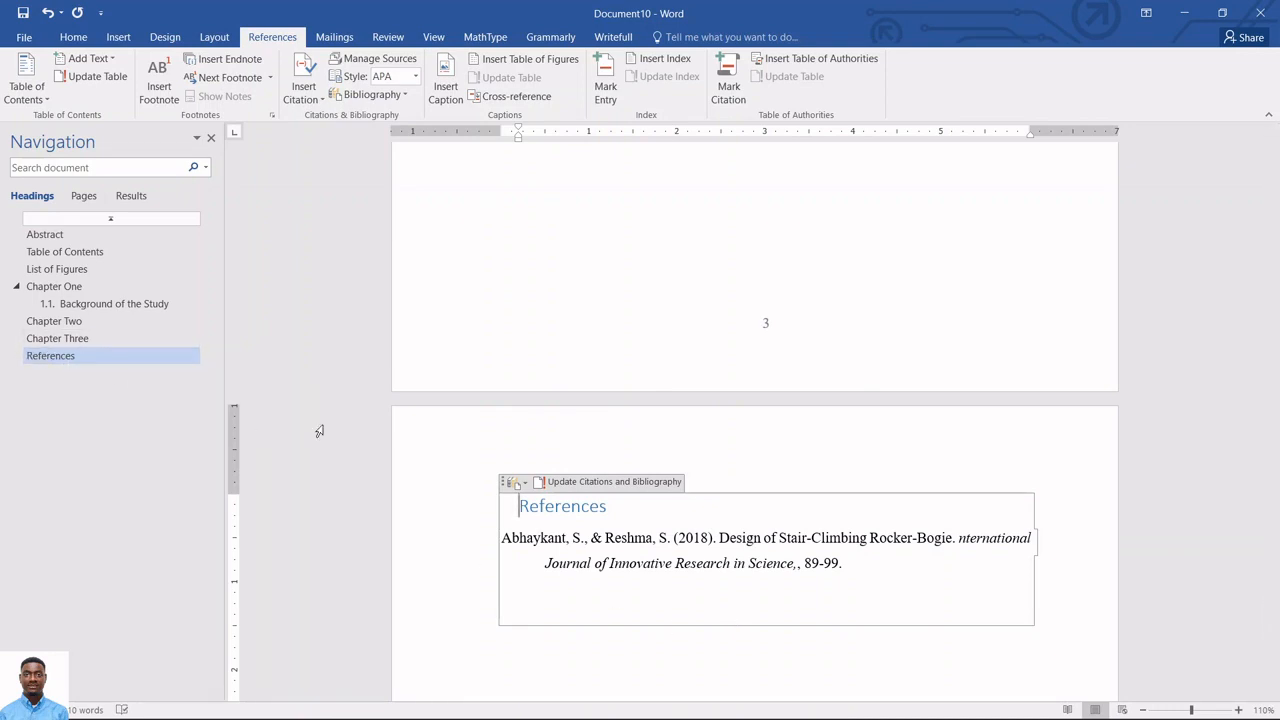
# Update the entire Table of Contents, entries as well as page numbers, to include the References heading.
pyautogui.scroll(20, 506, 371)
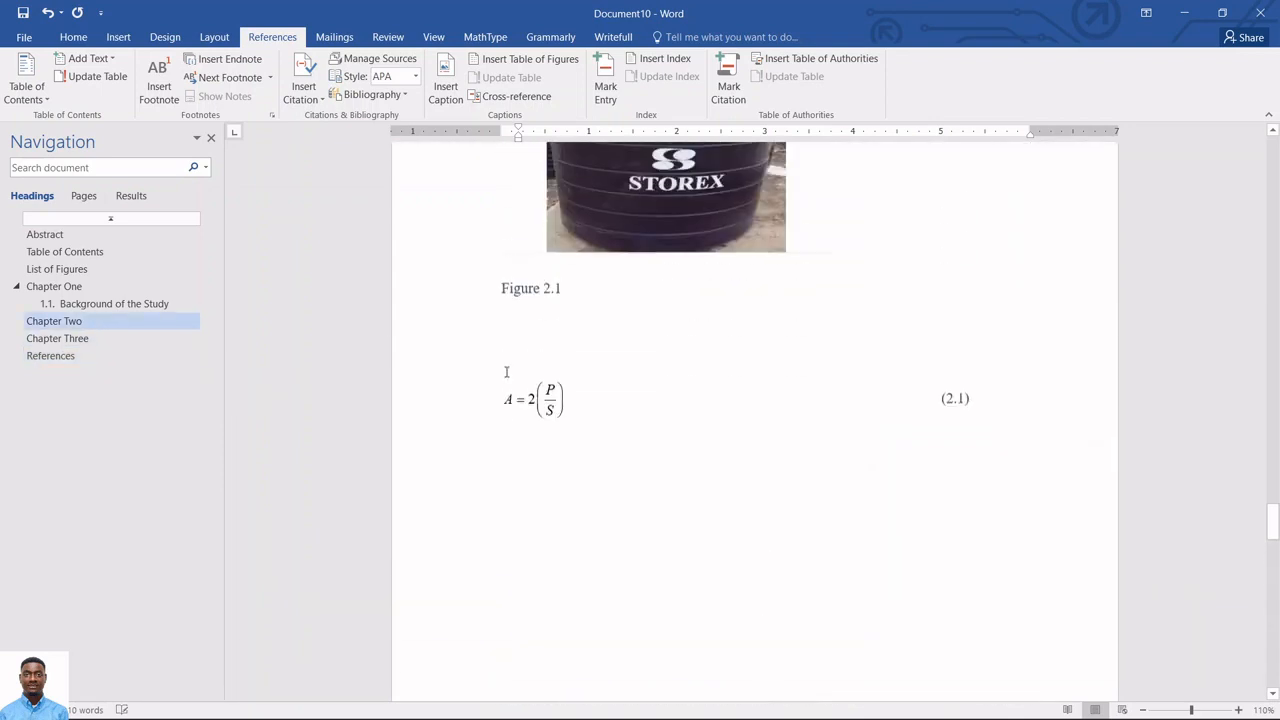
pyautogui.scroll(20, 506, 371)
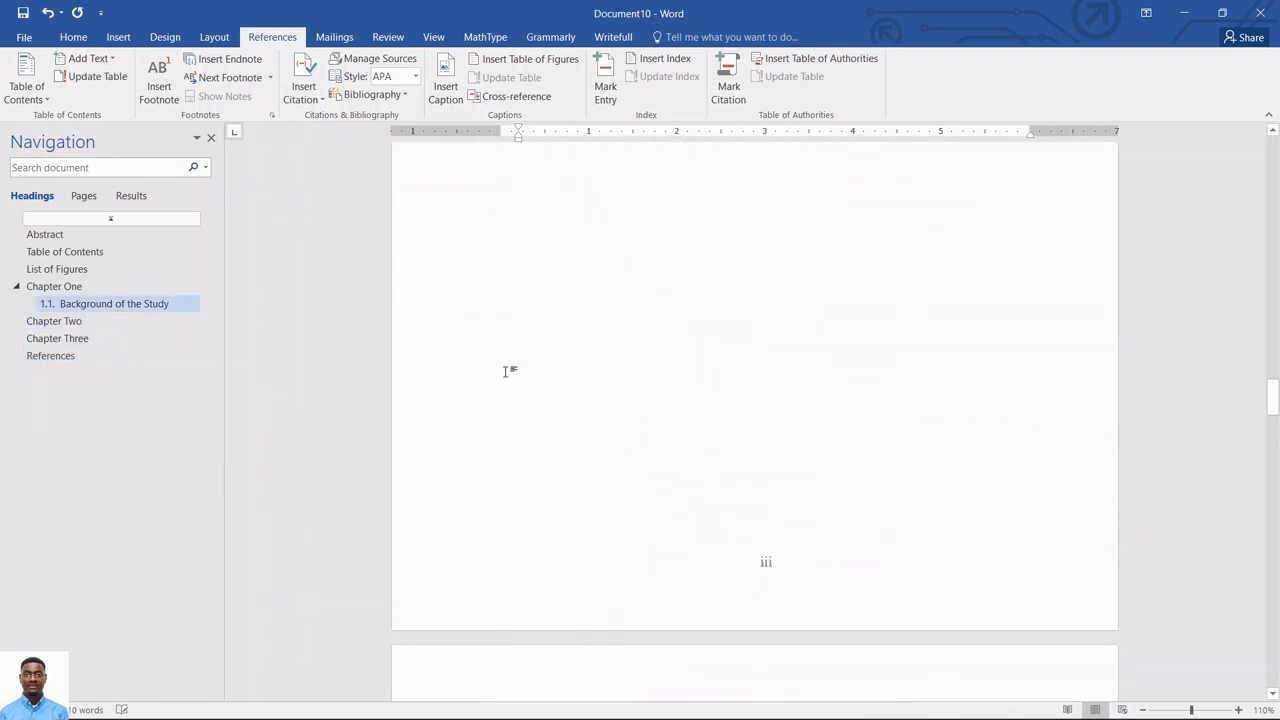
pyautogui.scroll(15, 506, 371)
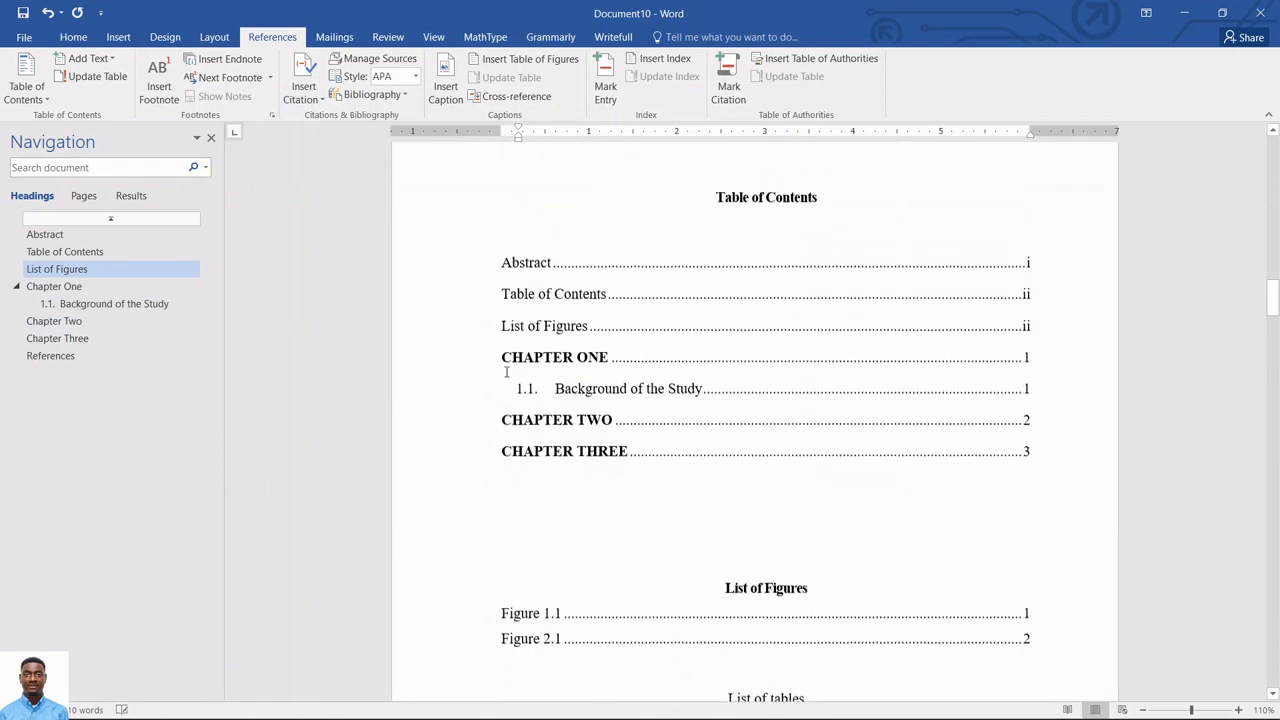
pyautogui.scroll(2, 506, 371)
pyautogui.click(626, 406)
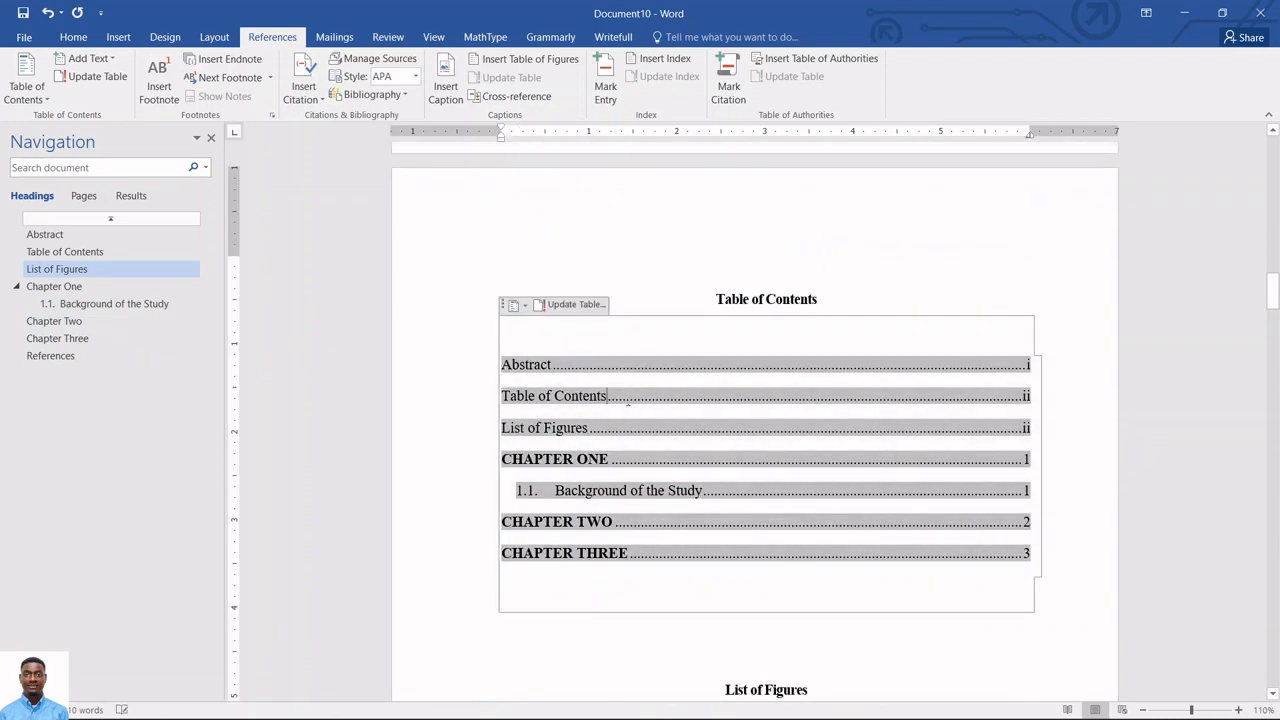
pyautogui.click(556, 306)
pyautogui.click(551, 367)
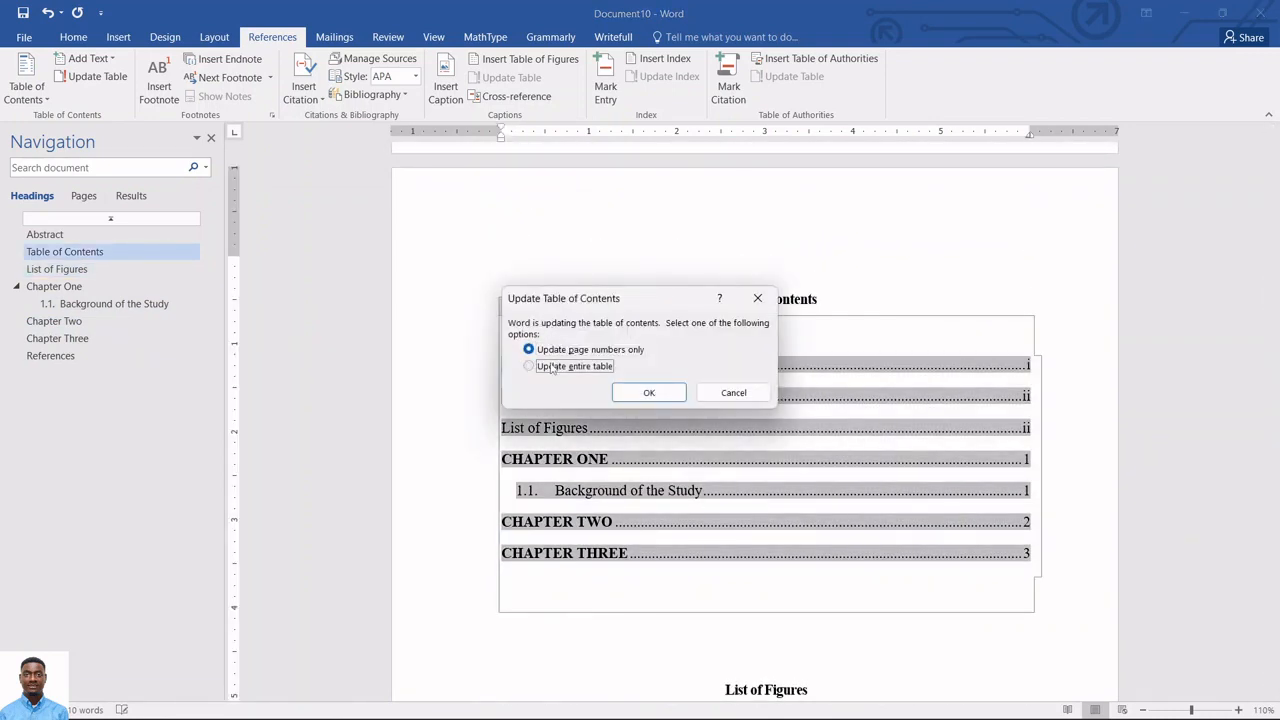
pyautogui.click(627, 392)
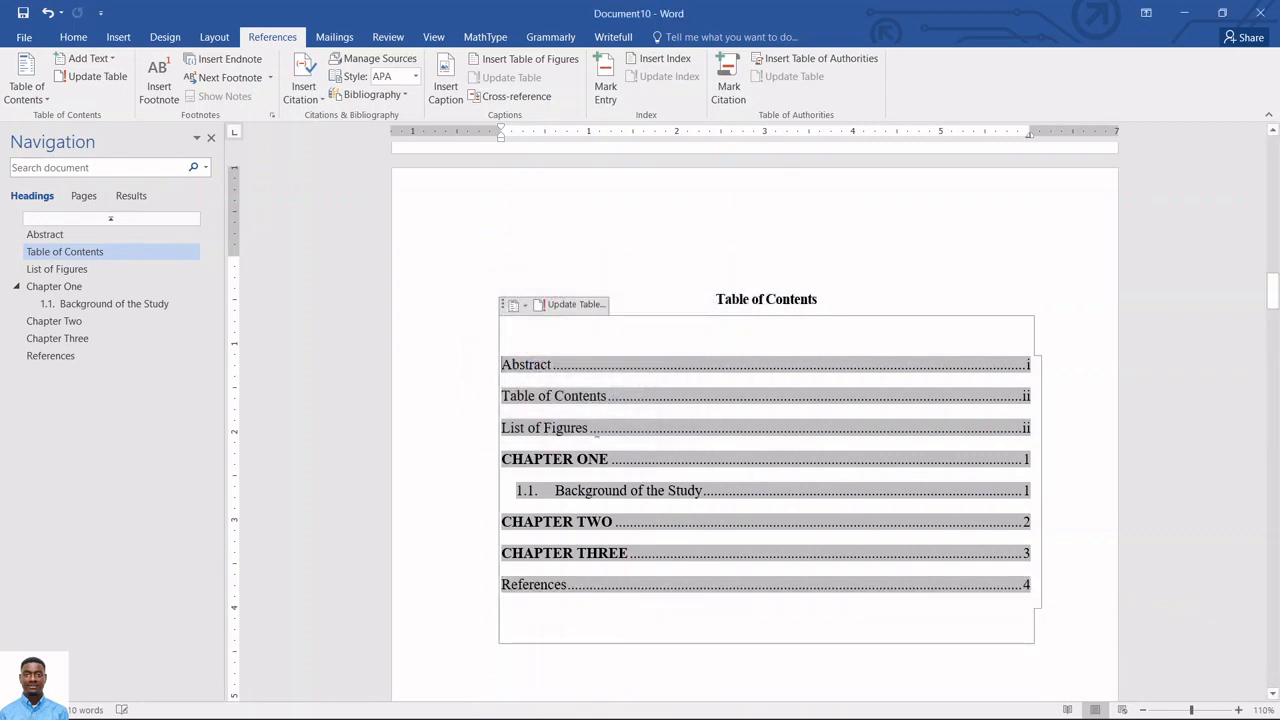
pyautogui.scroll(-2, 533, 509)
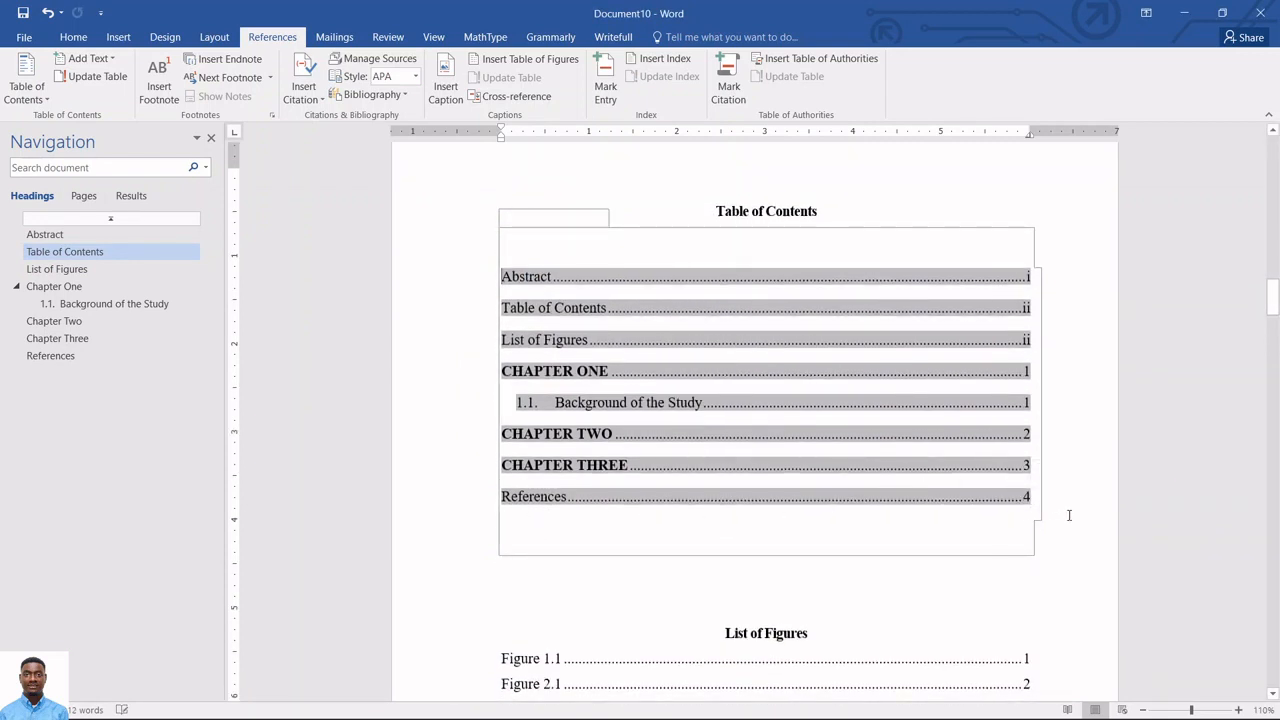
pyautogui.click(1068, 515)
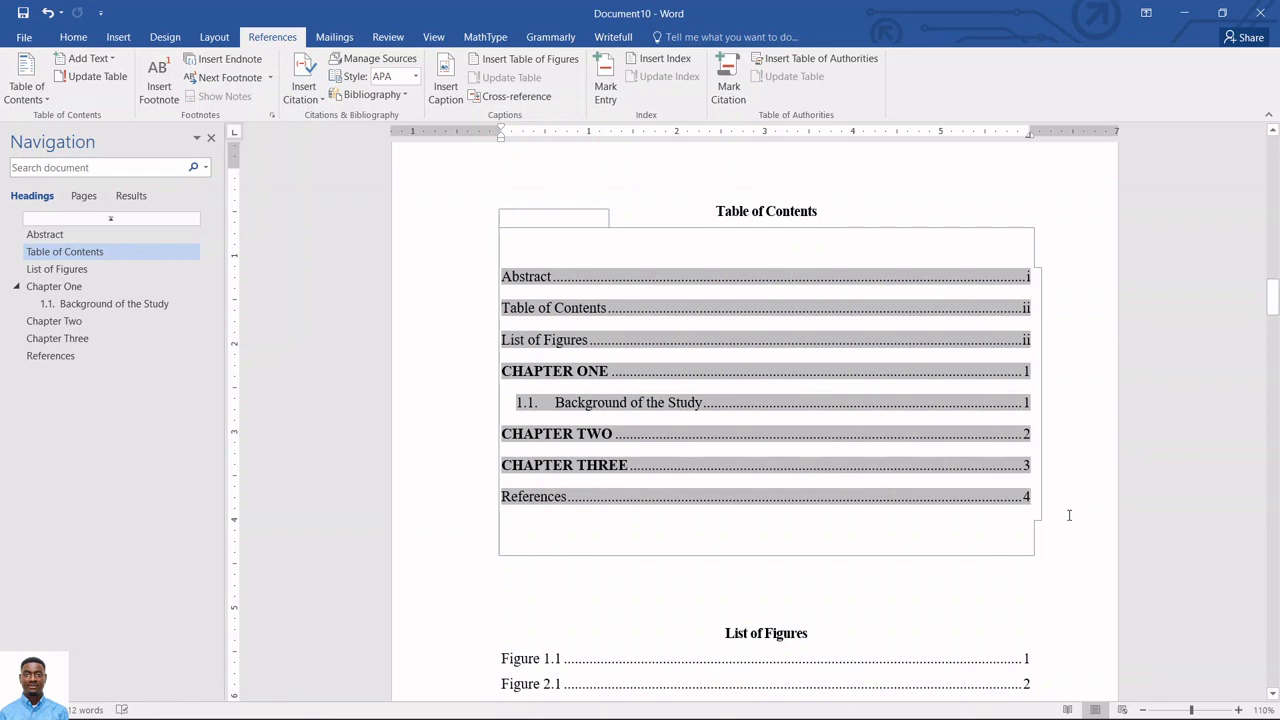